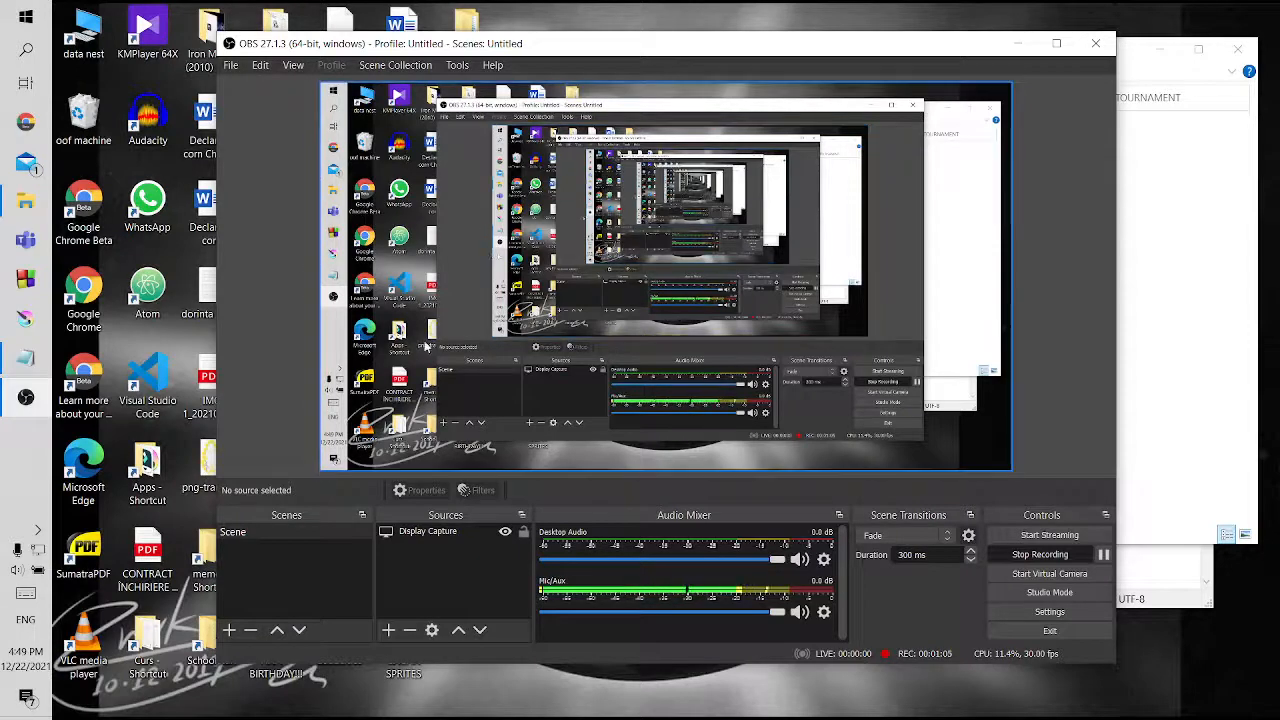
Switch to the TUT notes in Notepad and highlight the first checklist item, dialogue portraits
key(alt+Tab)
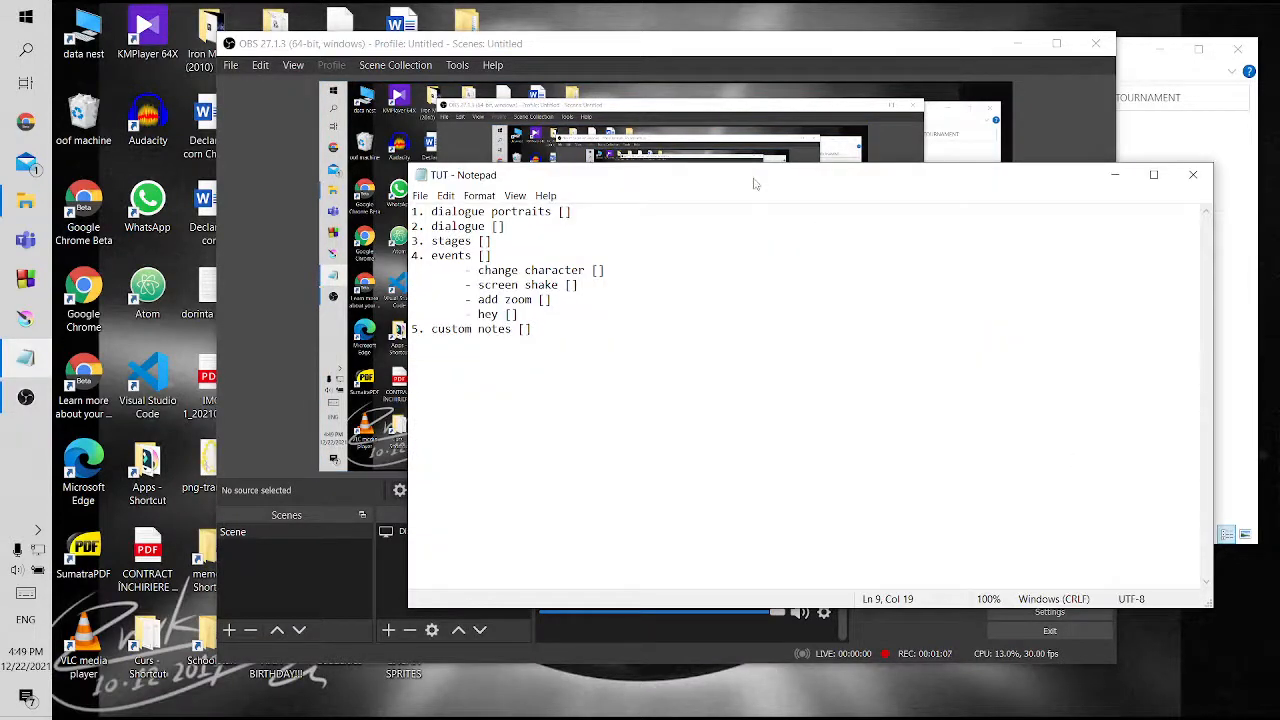
drag(755, 184, 635, 130)
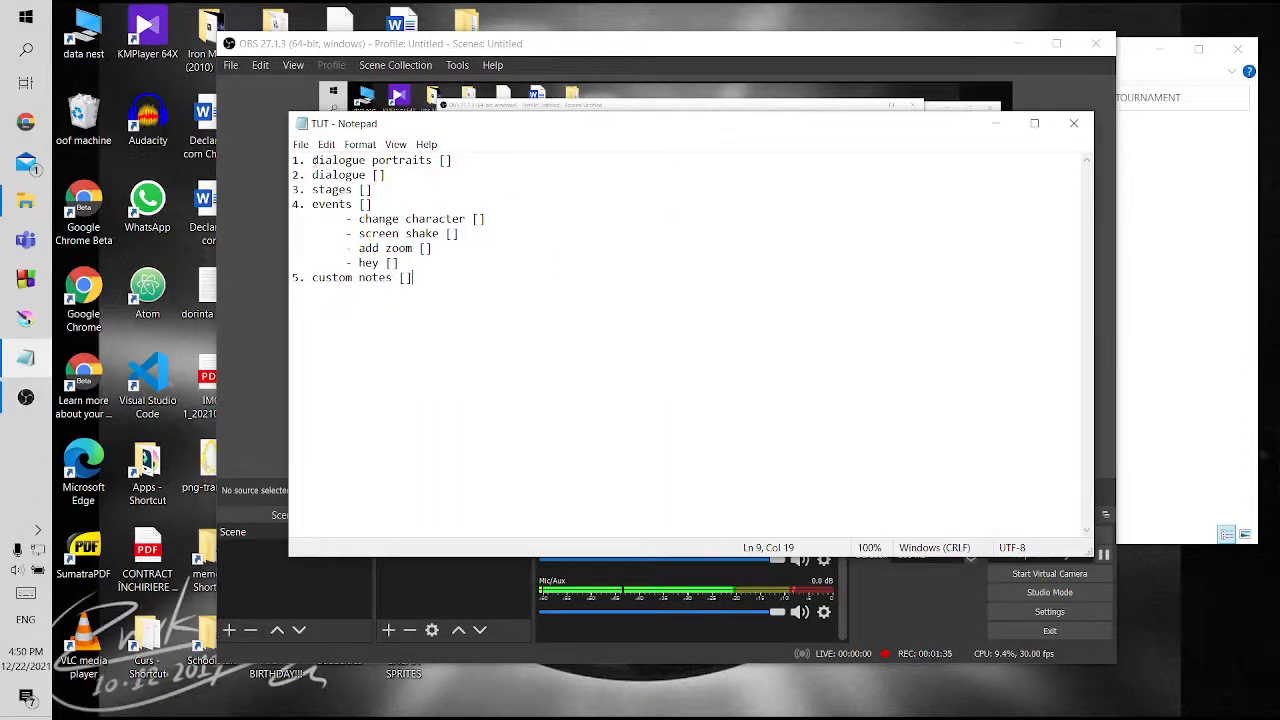
drag(314, 160, 495, 154)
click(497, 165)
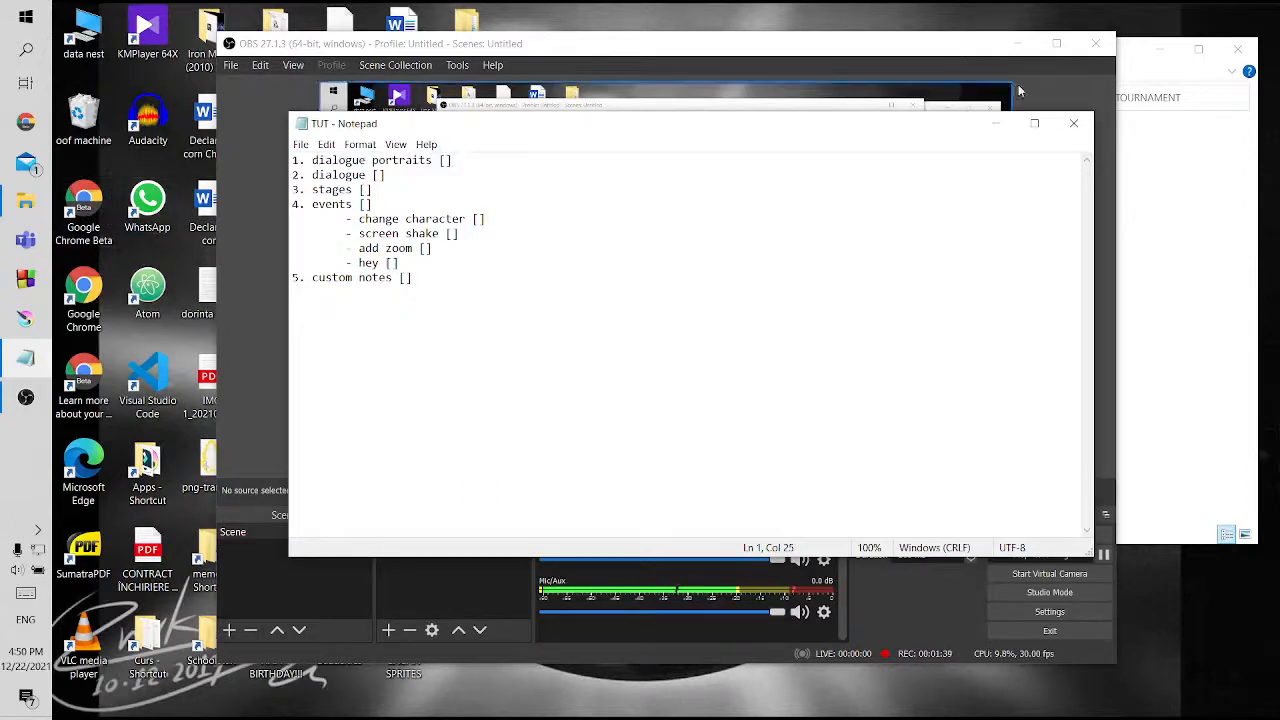
Switch to File Explorer and open the mods > images > dialogue folder of the DAGROUP GACHA TOURNAMENT mod
click(1186, 200)
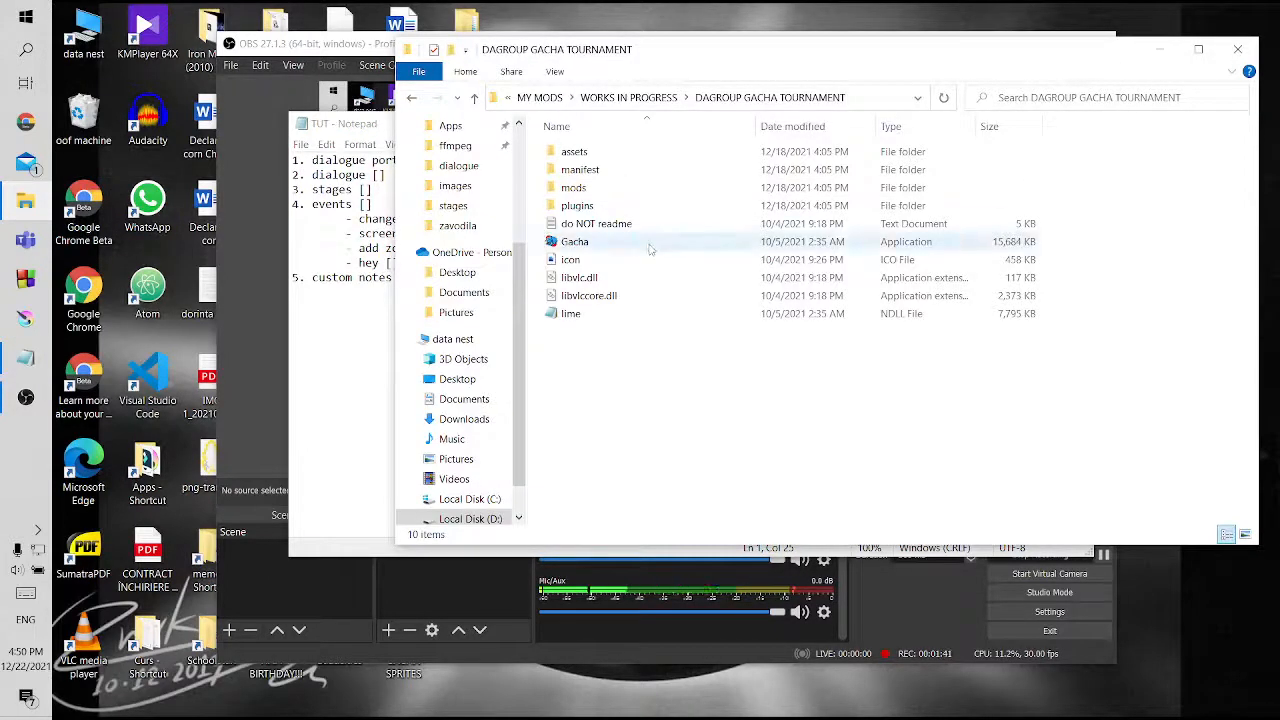
click(476, 99)
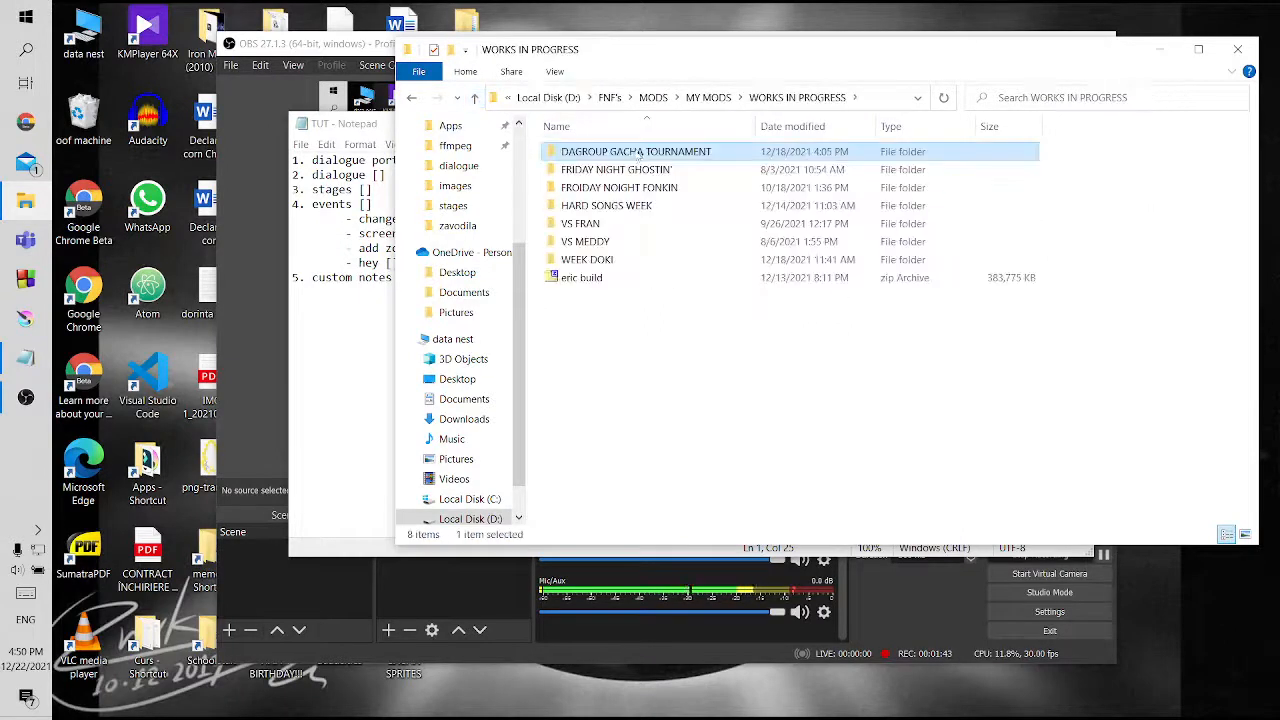
double_click(640, 153)
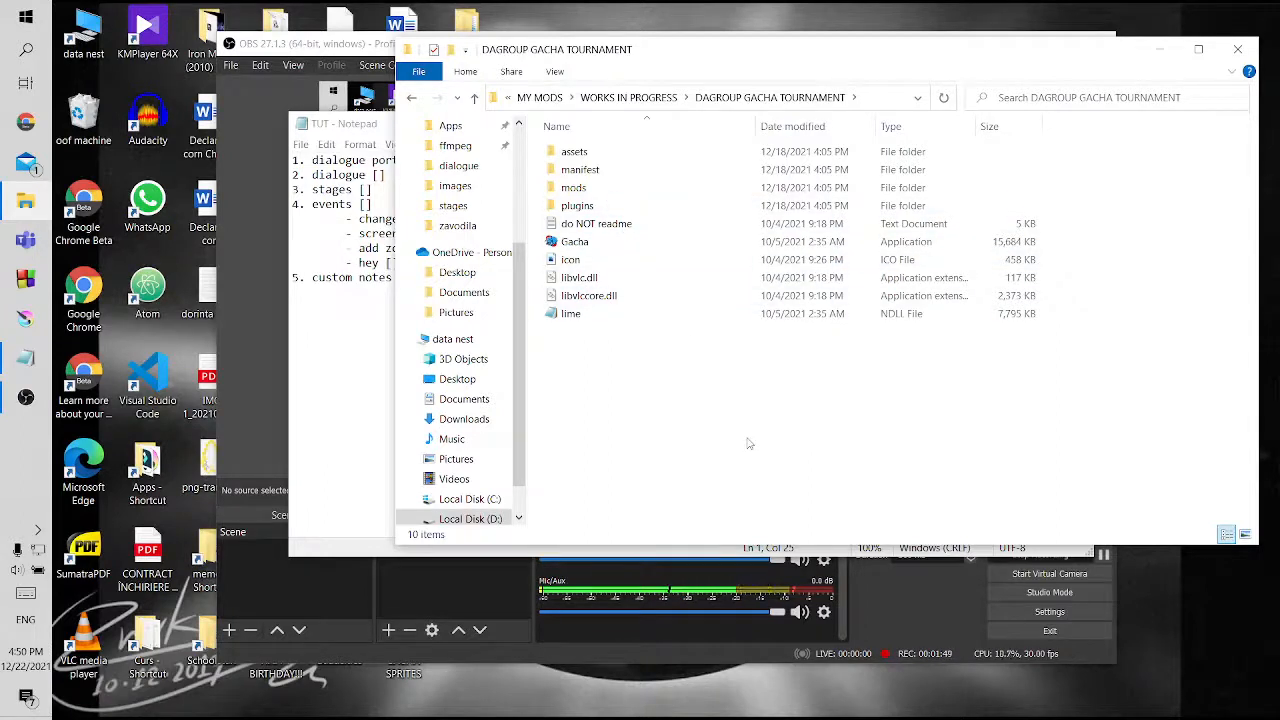
double_click(626, 190)
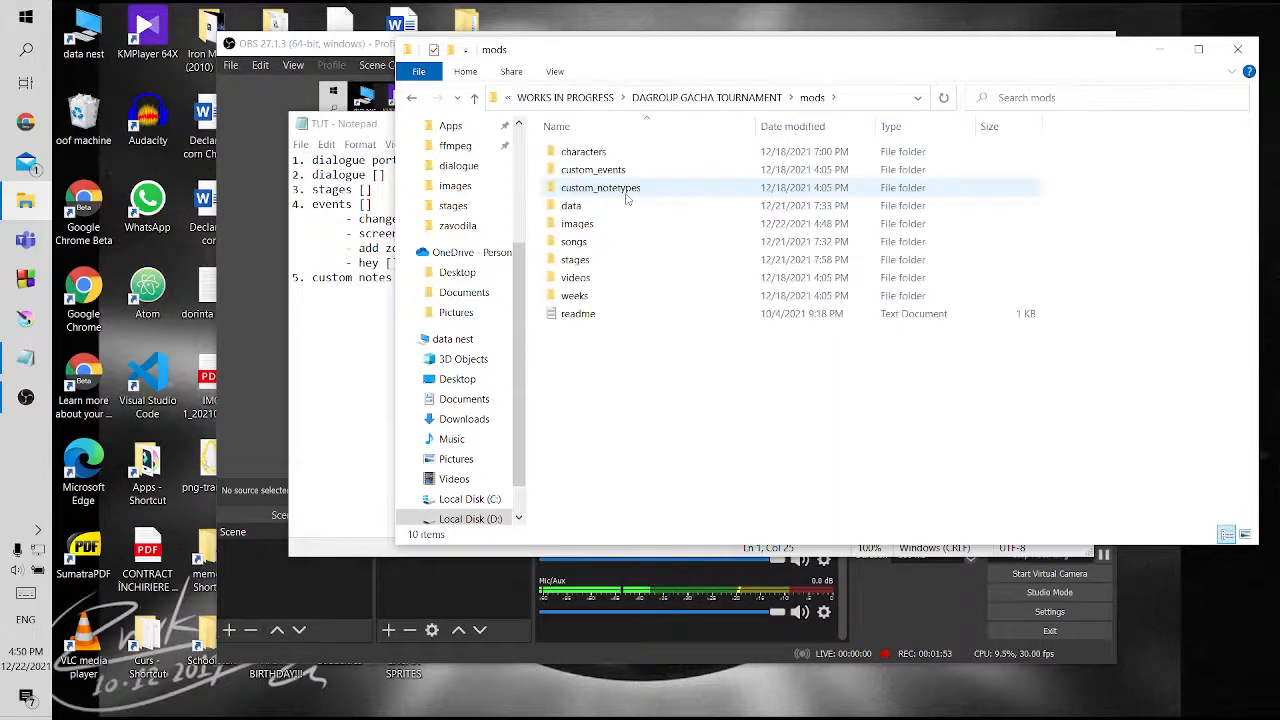
double_click(628, 226)
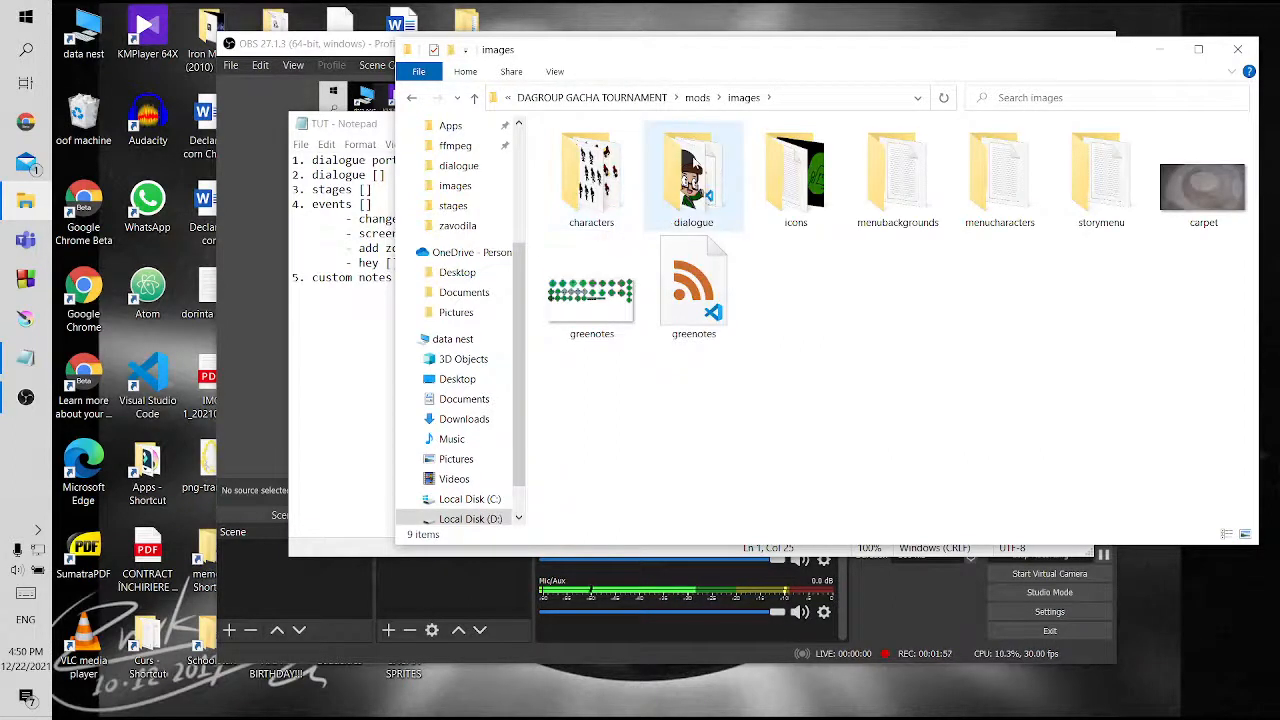
double_click(693, 165)
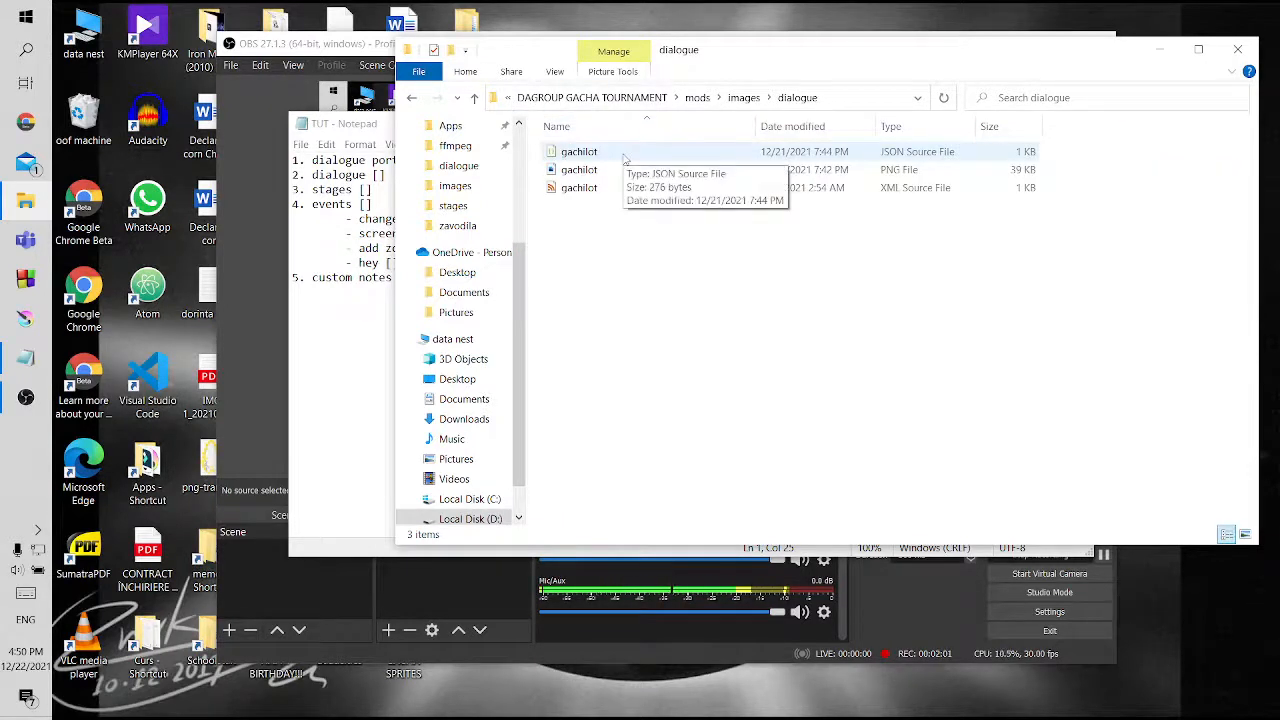
Highlight the three gachilot portrait files, and view the gachilot PNG image in Photos
key(ctrl+a)
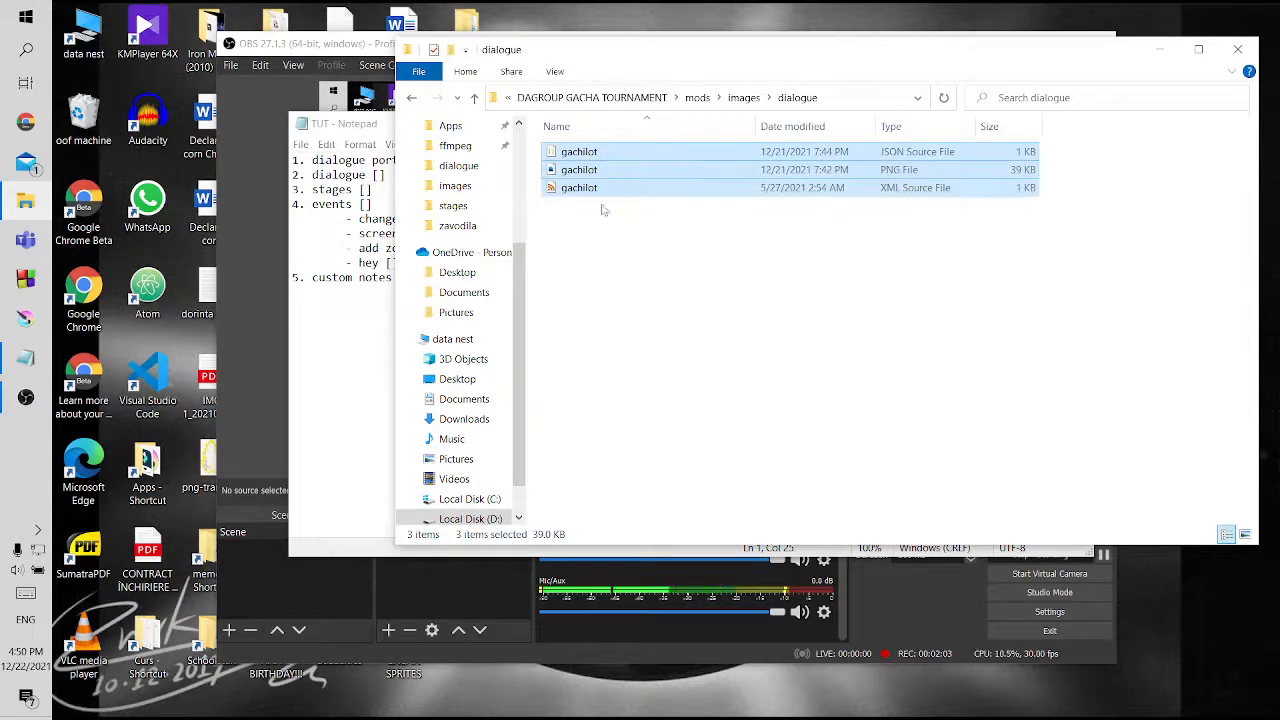
click(609, 248)
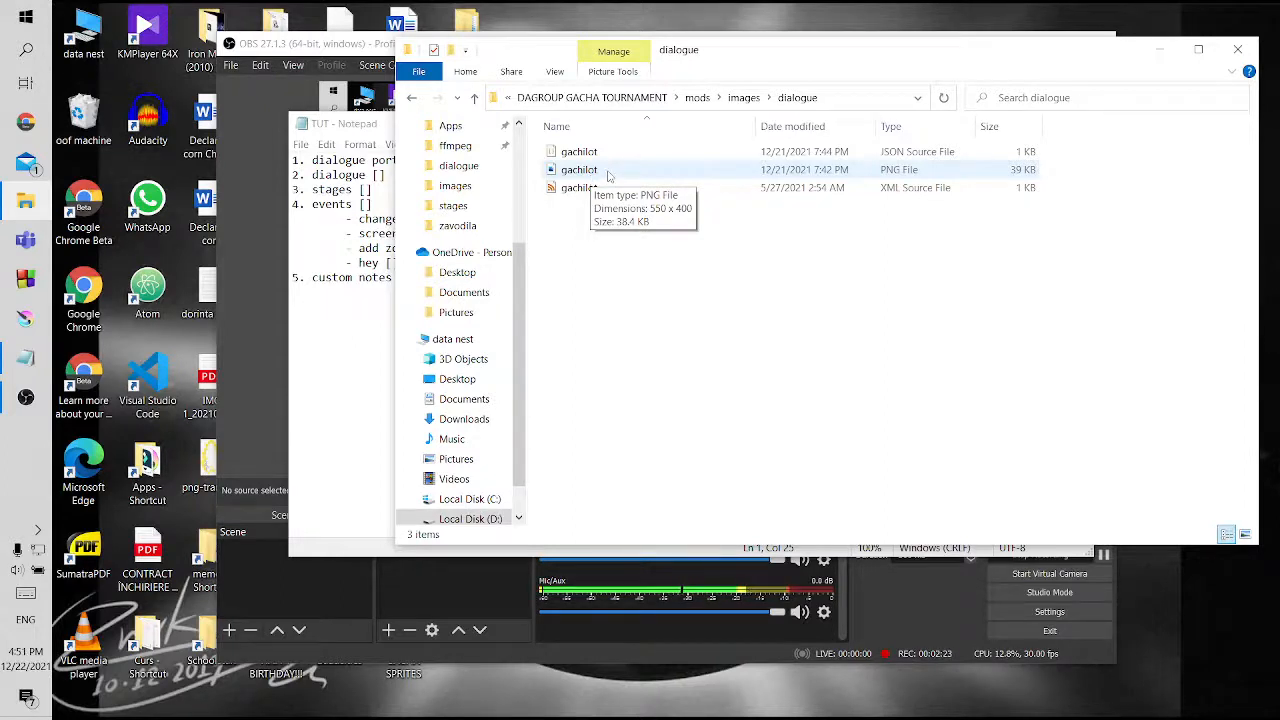
double_click(607, 170)
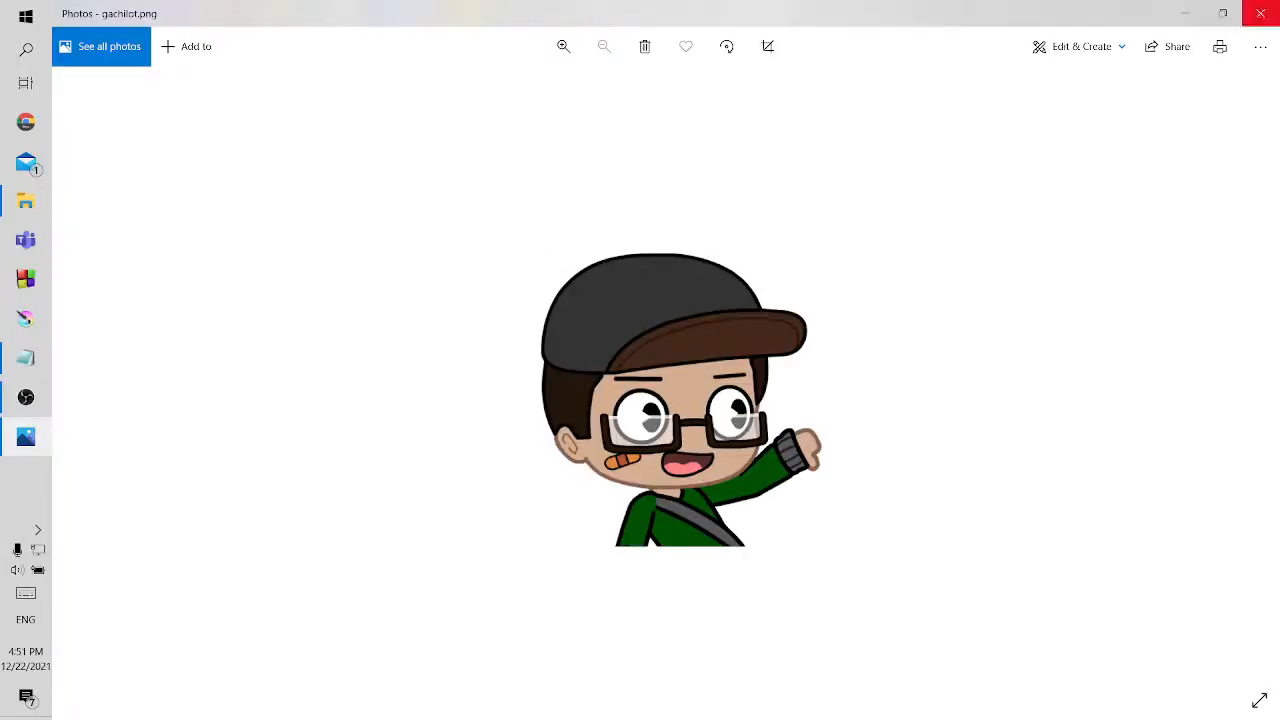
click(1261, 13)
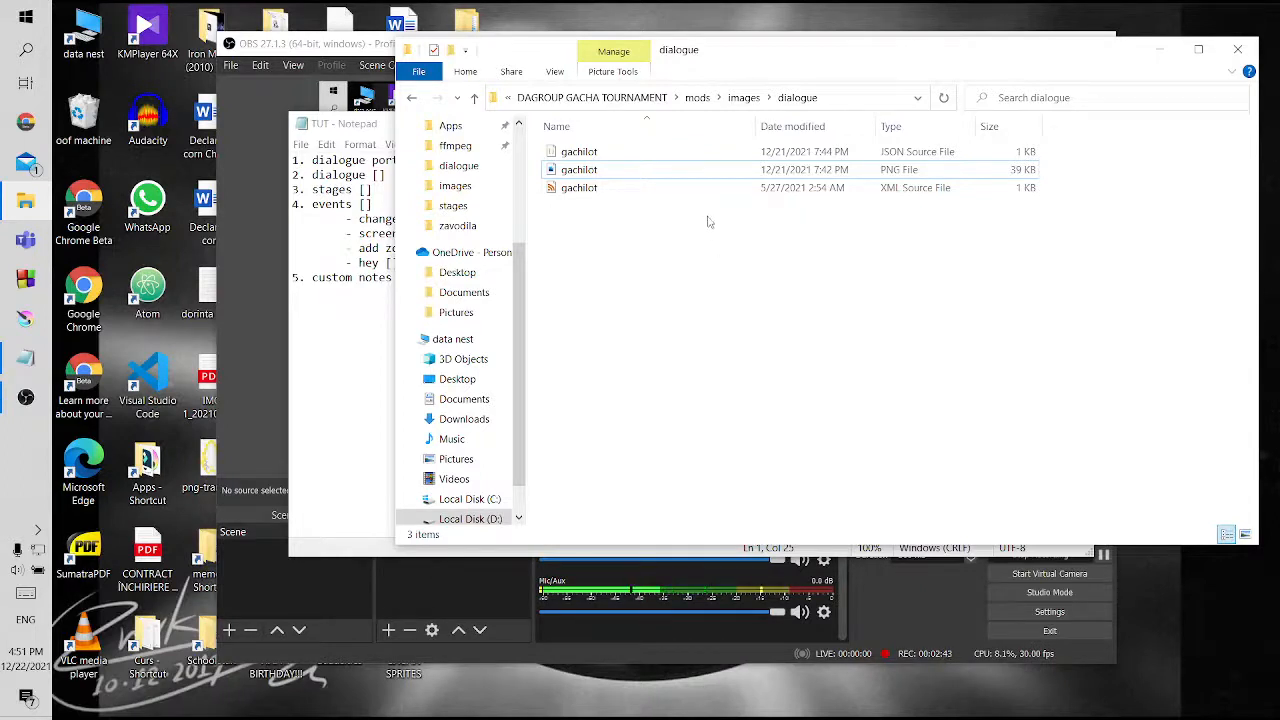
Open the gachilot XML file in Visual Studio Code, examine the SubTexture animation name, and return to the dialogue folder
click(590, 172)
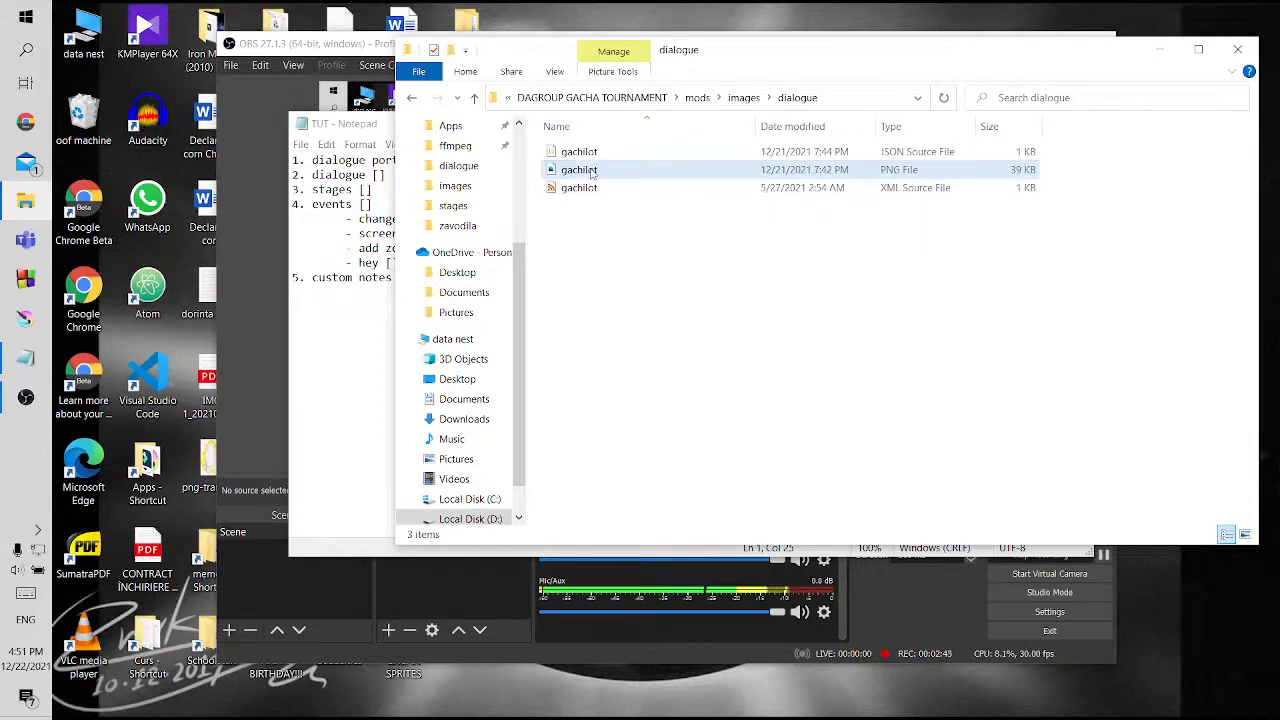
shift+click(600, 189)
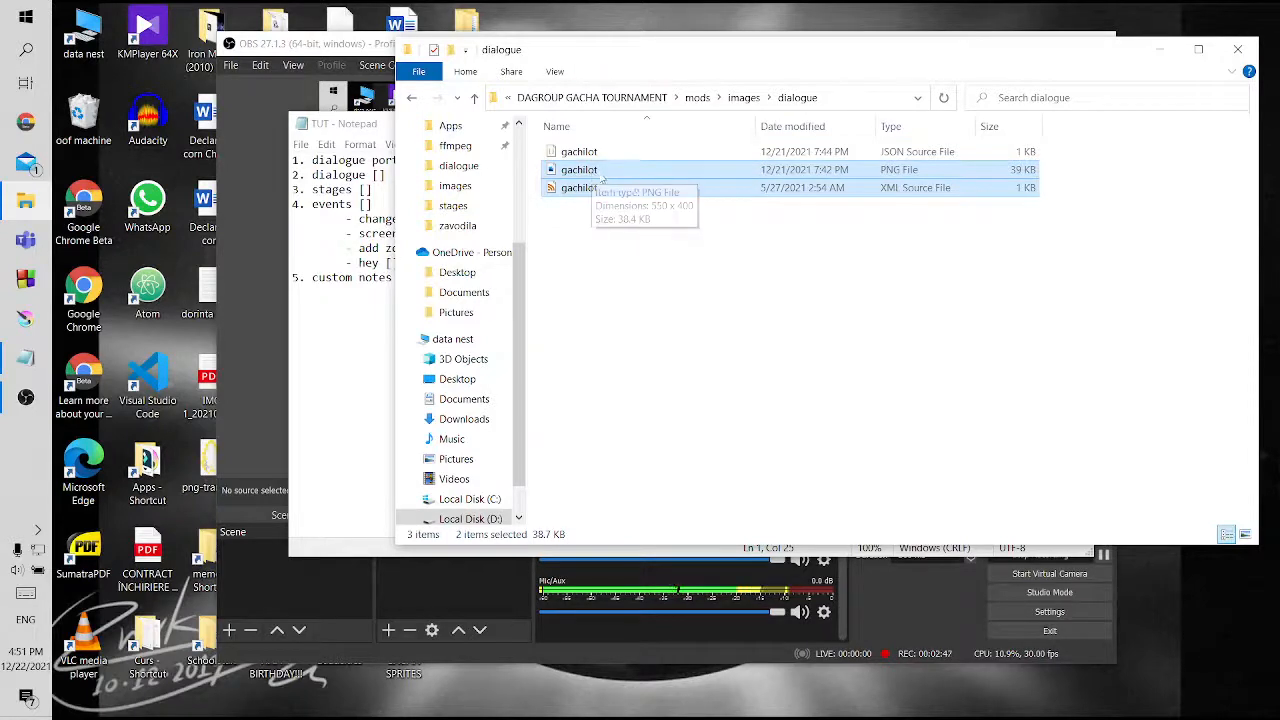
click(620, 254)
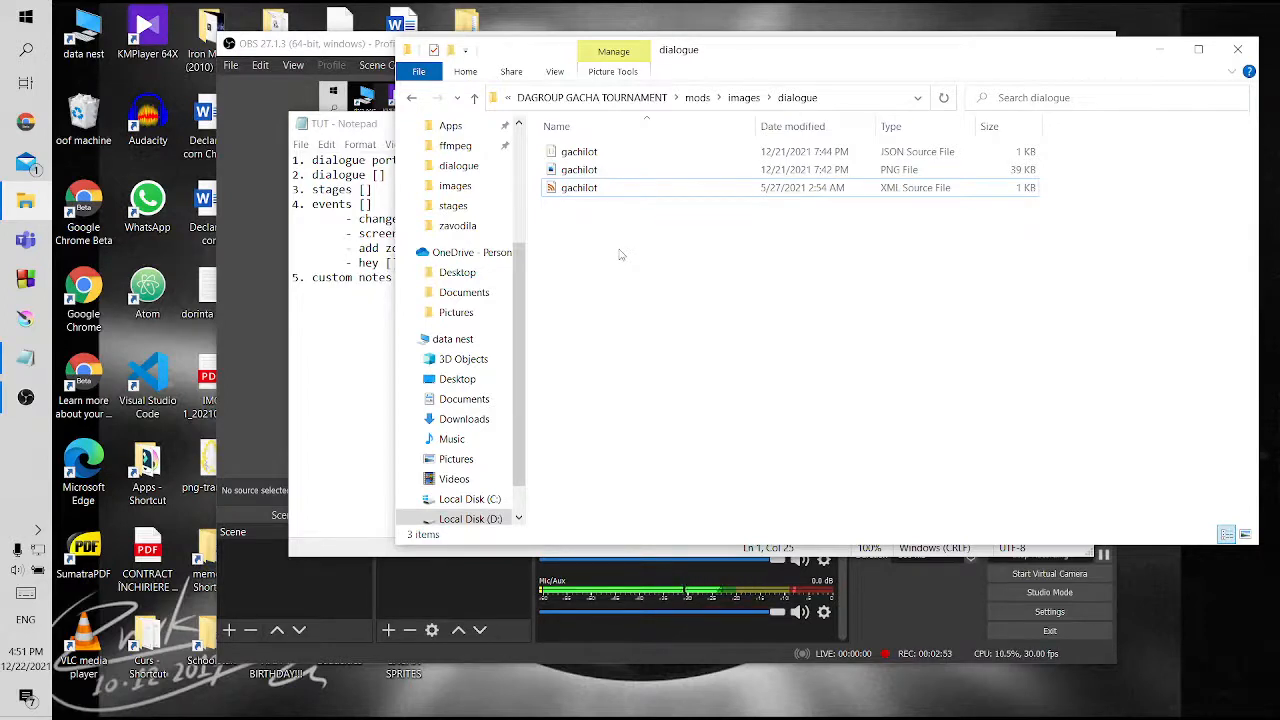
click(662, 190)
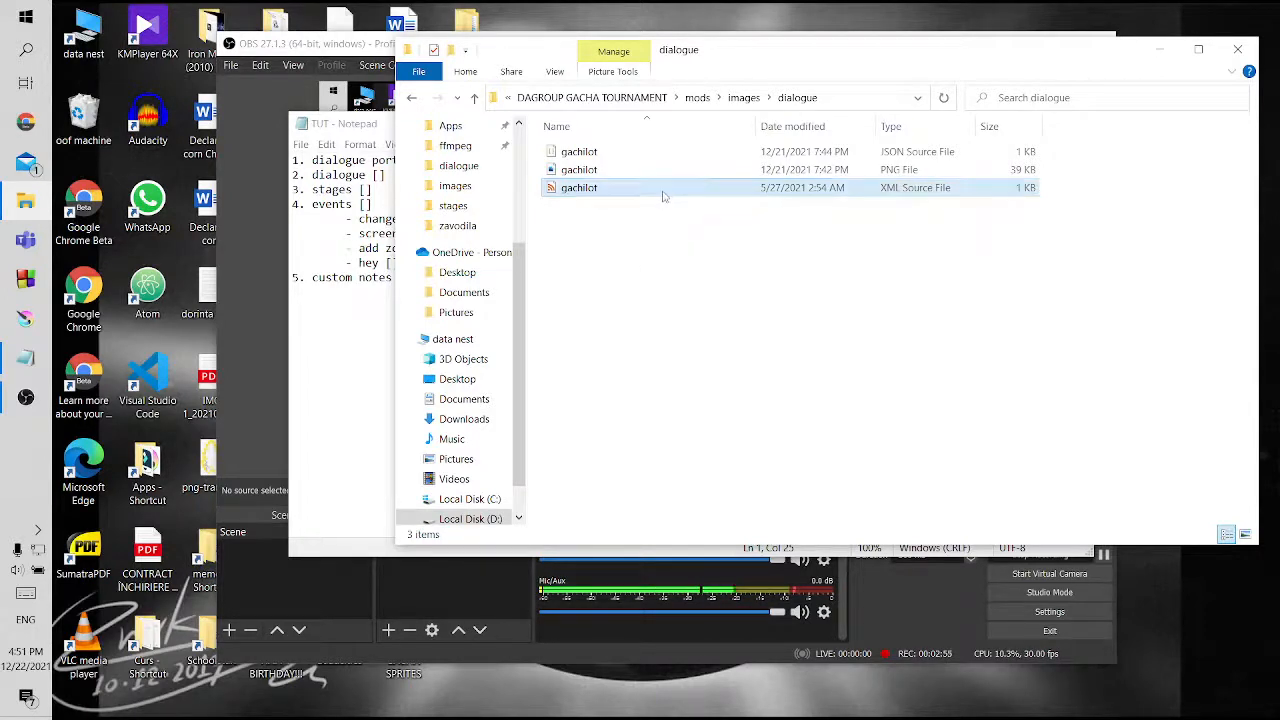
double_click(662, 195)
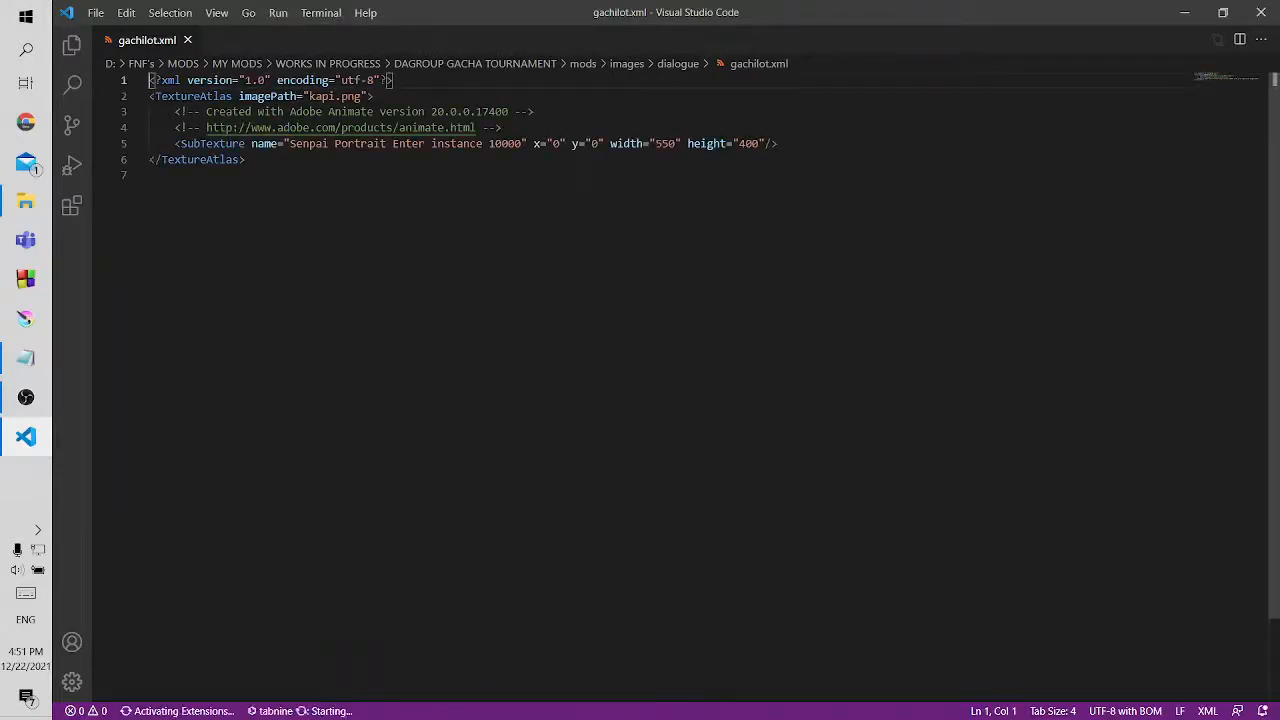
drag(290, 143, 489, 143)
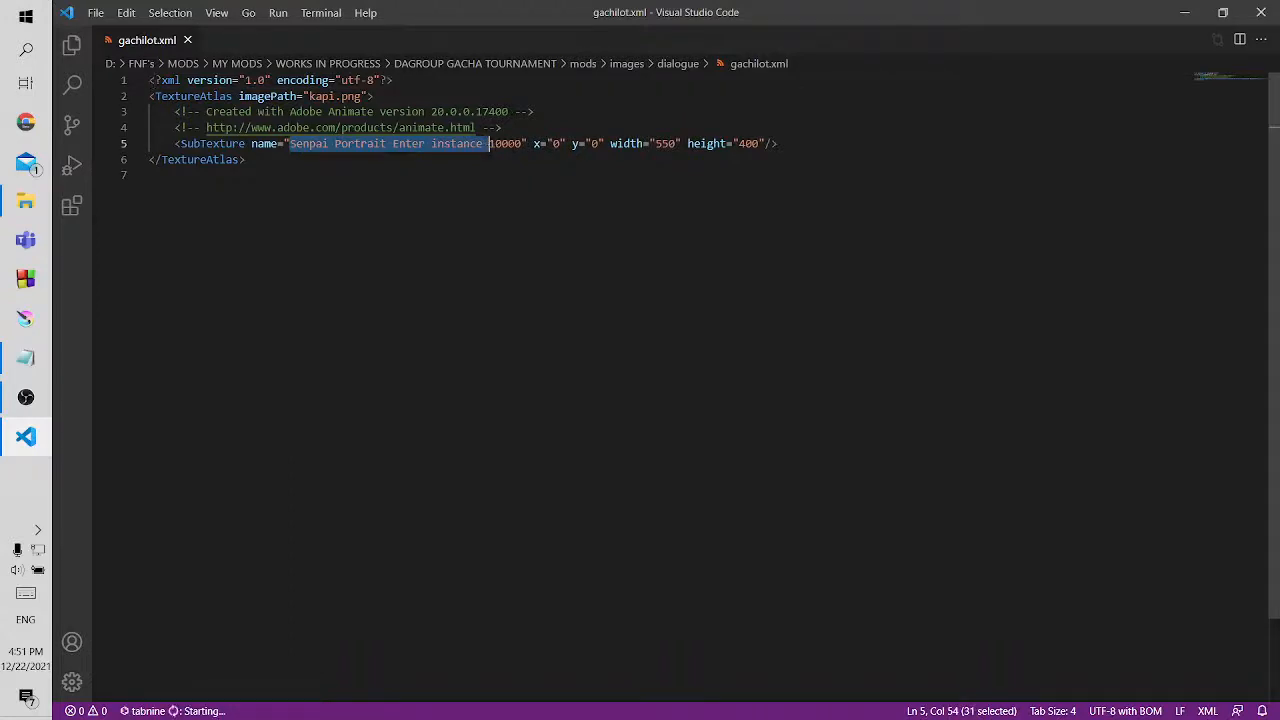
click(509, 143)
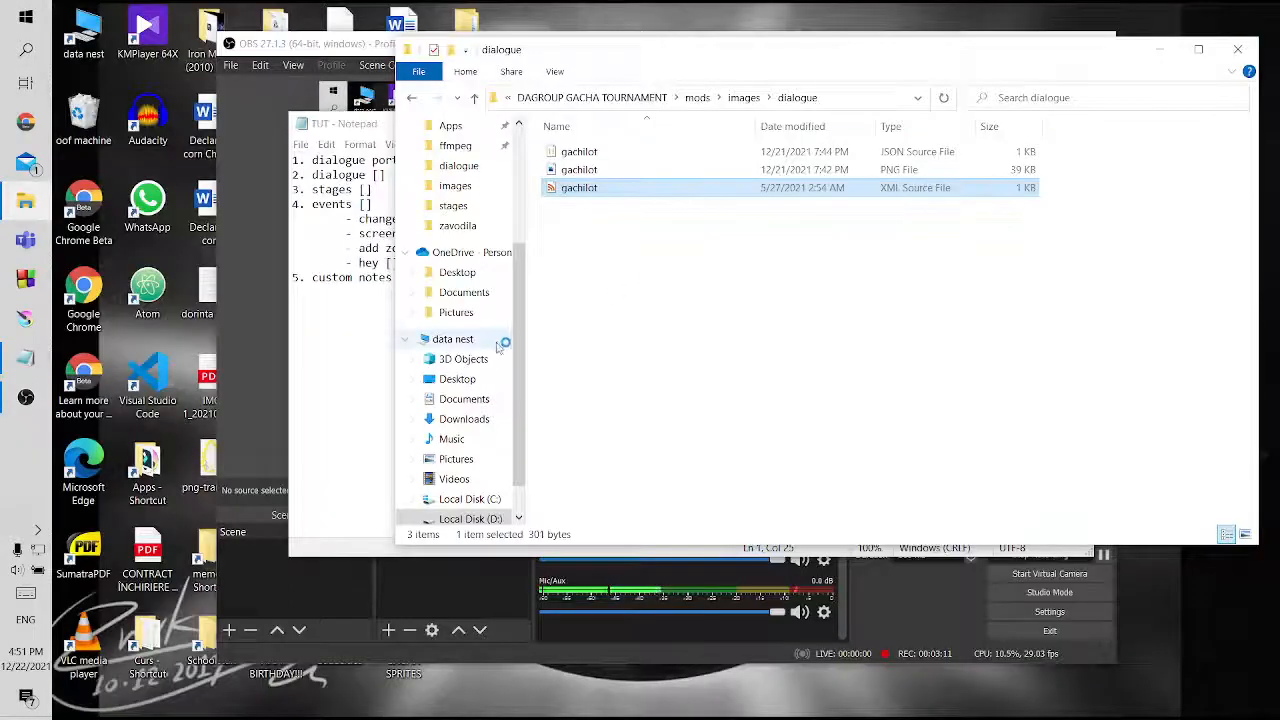
click(452, 339)
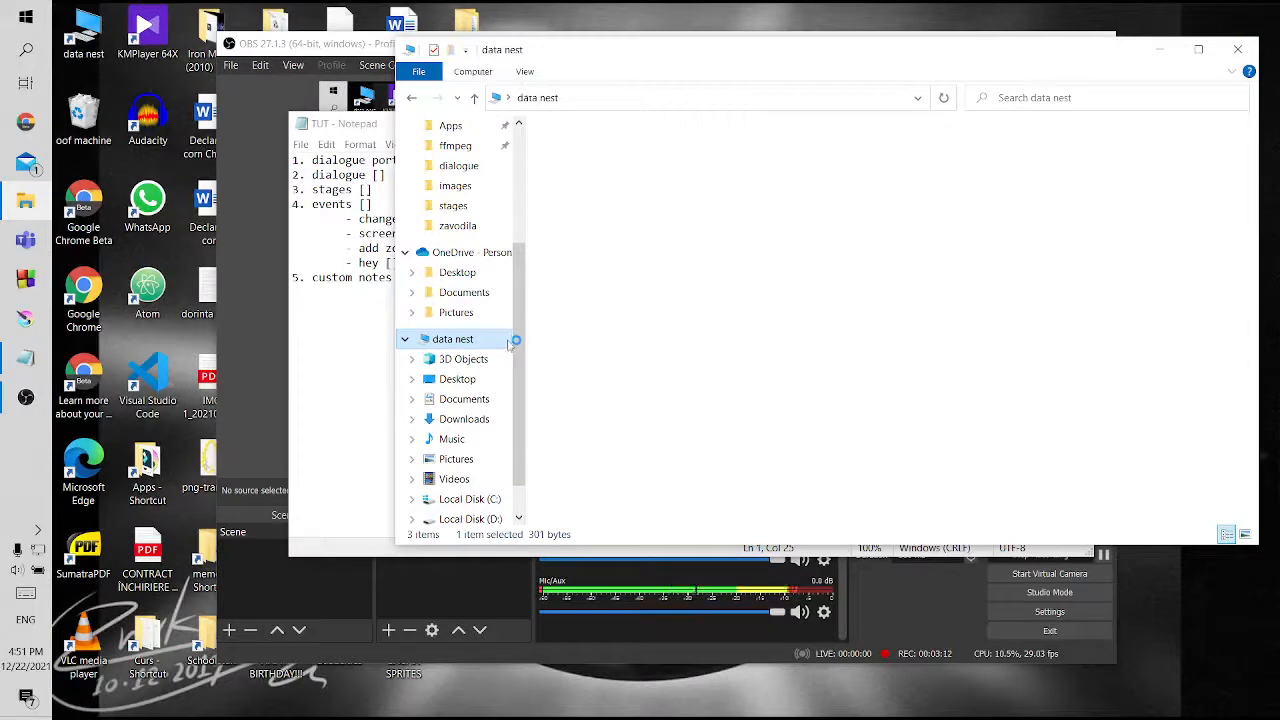
click(412, 100)
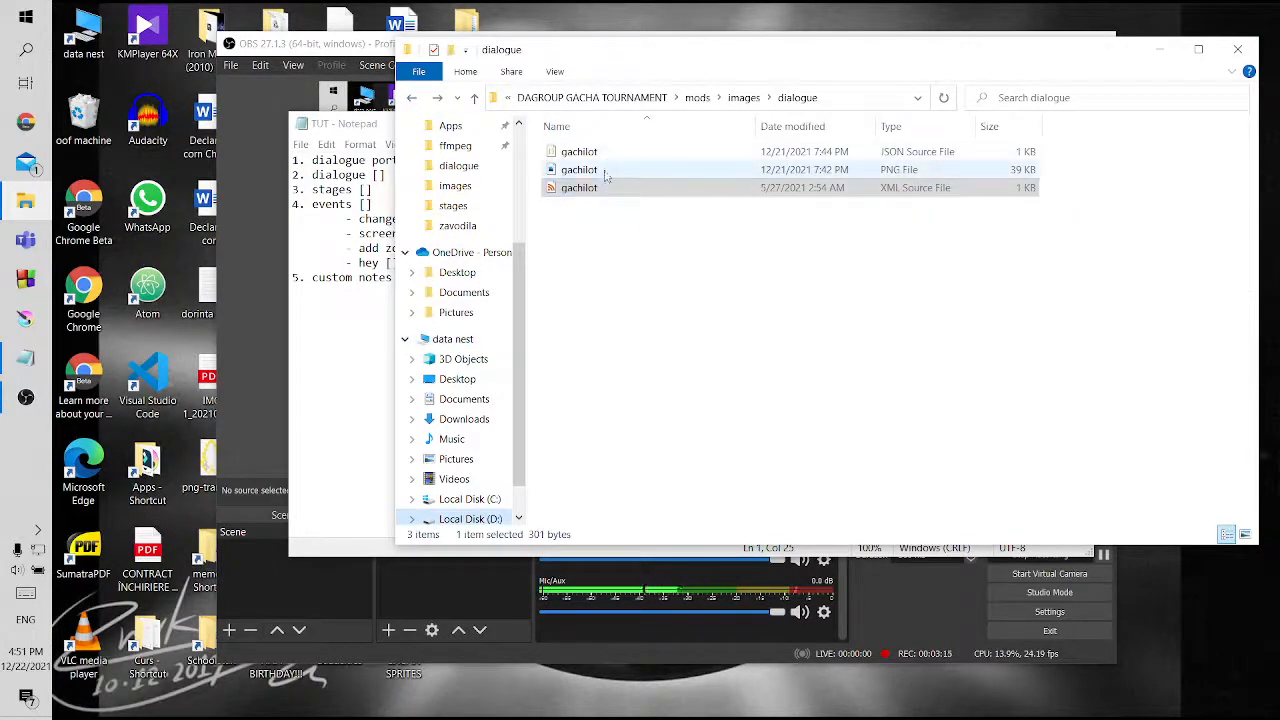
click(606, 212)
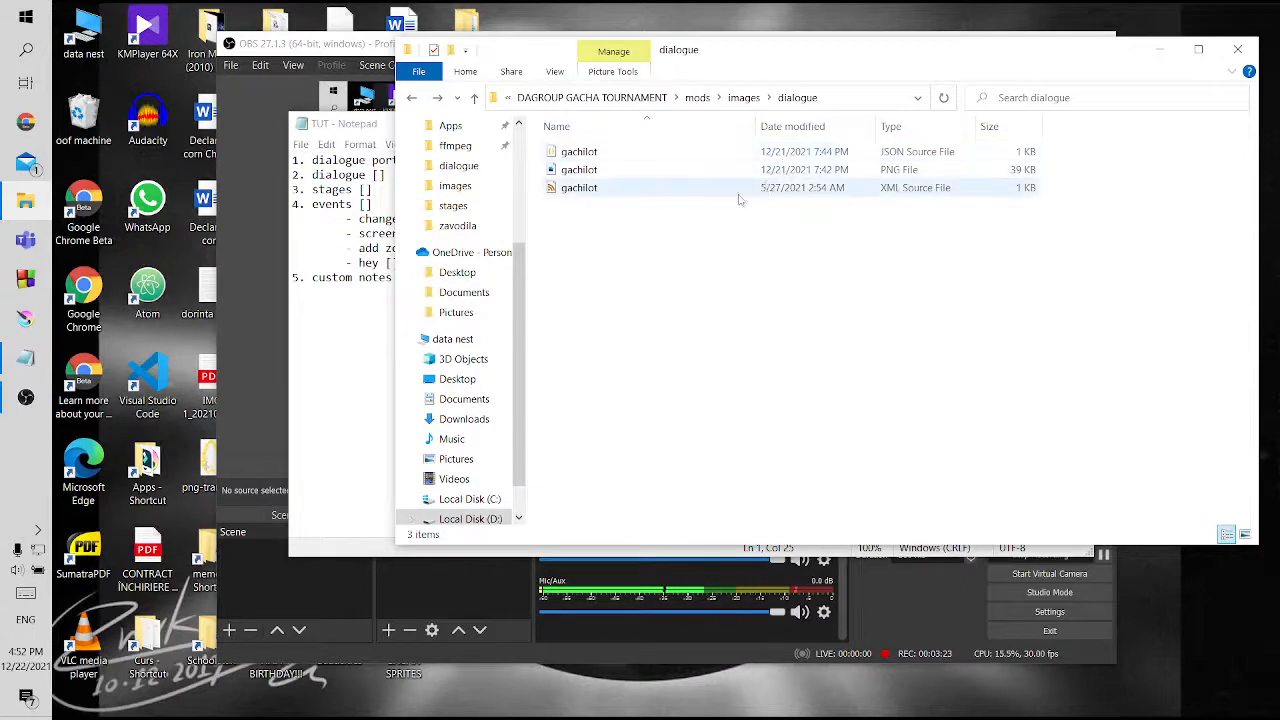
Check the contents of the mod's characters folder, and go back to the dialogue folder inside images
click(474, 97)
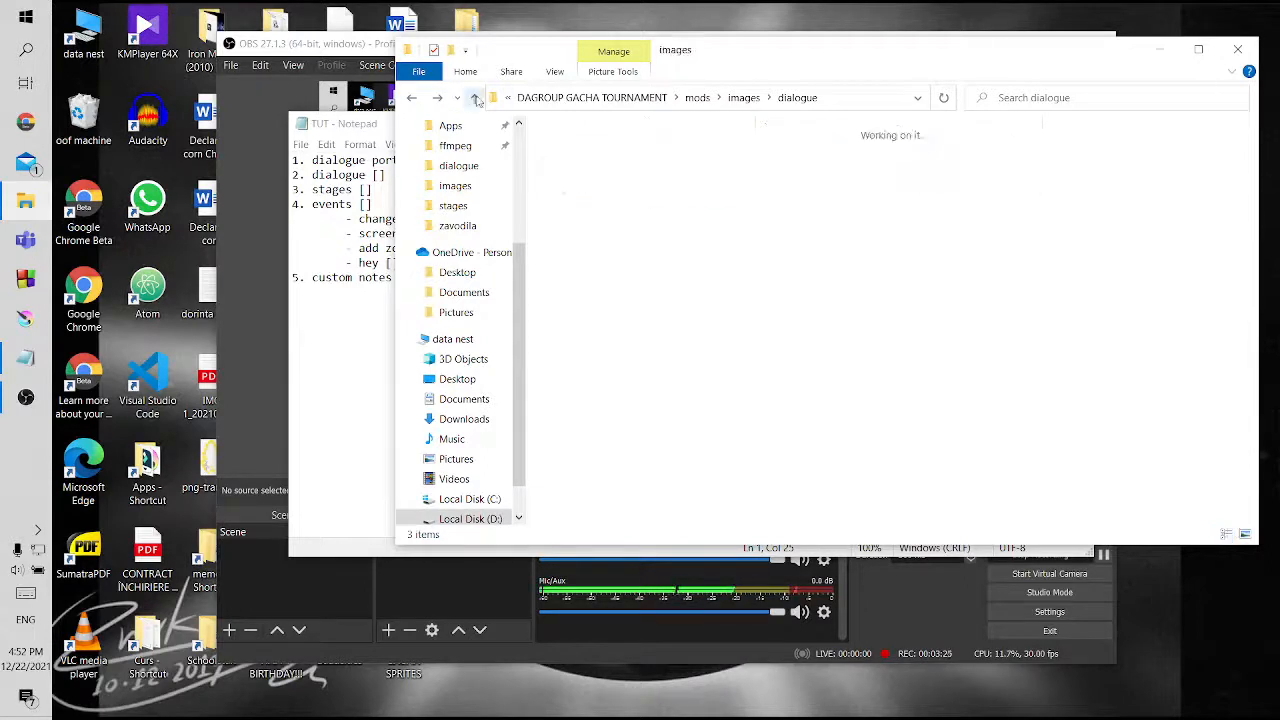
click(474, 97)
double_click(600, 152)
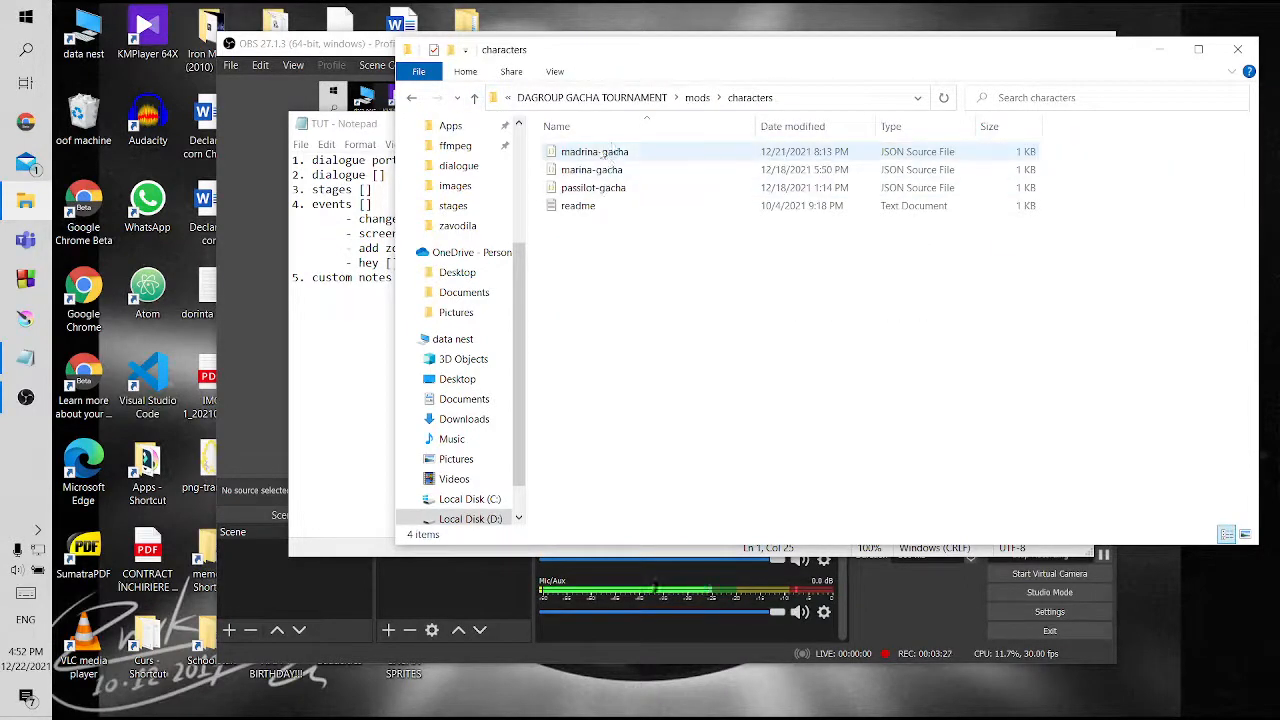
click(474, 97)
double_click(612, 226)
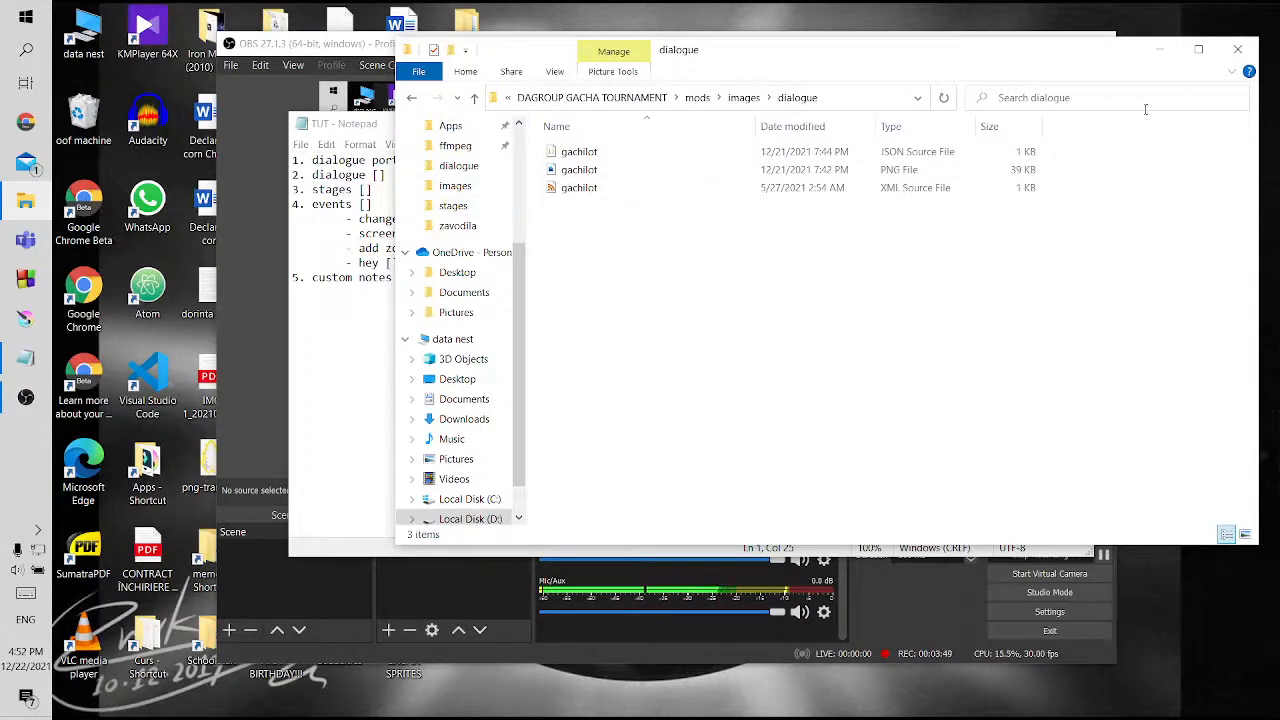
Go back up to the DAGROUP GACHA TOURNAMENT folder and open mods > images > characters
click(473, 99)
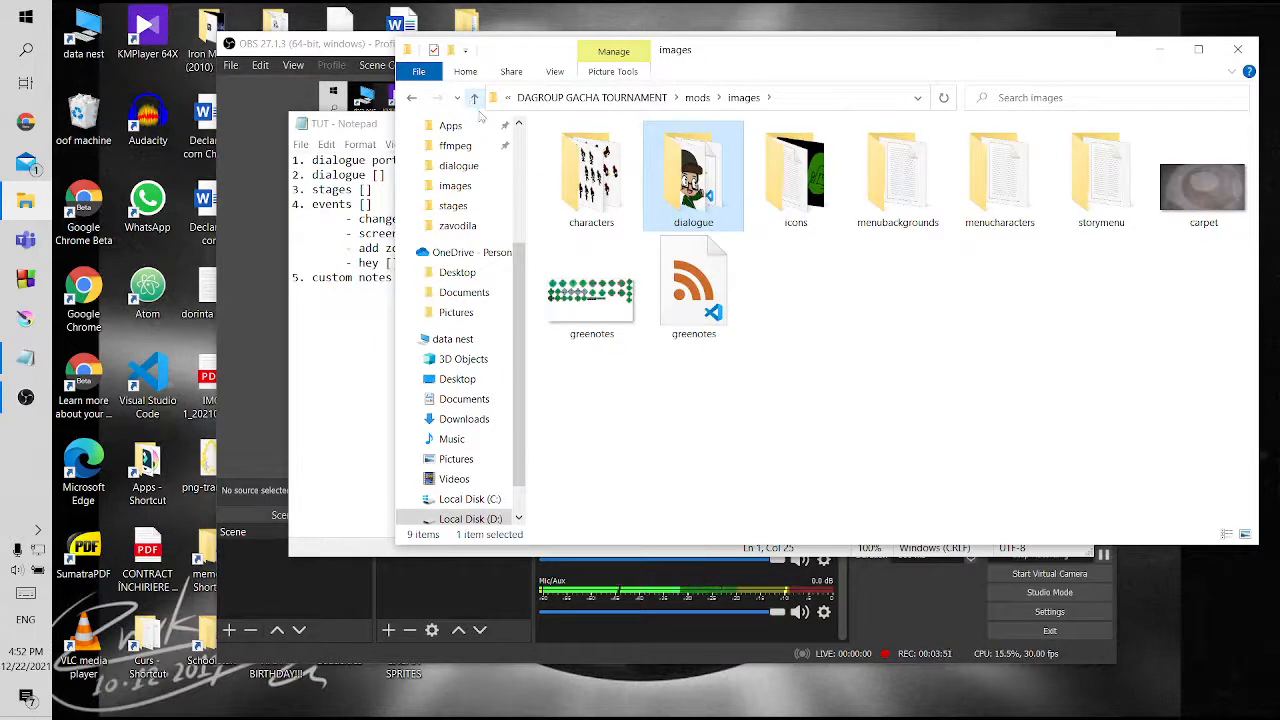
click(474, 99)
click(474, 99)
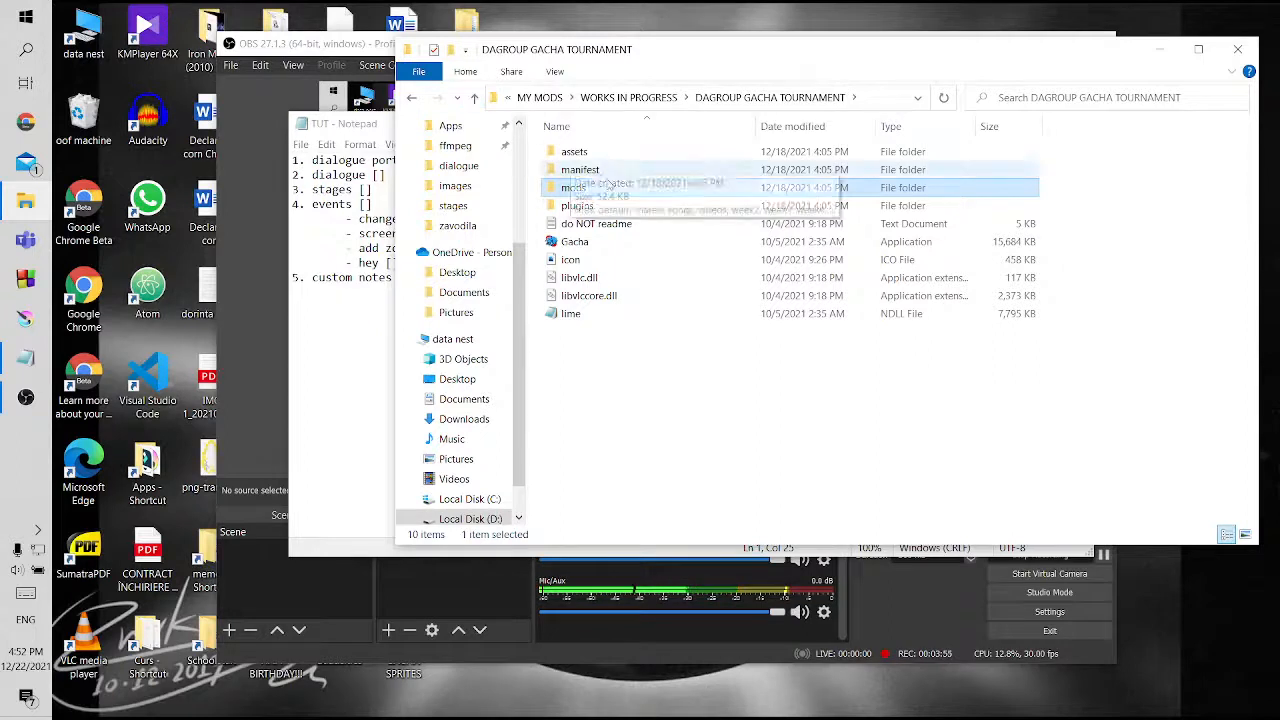
double_click(574, 187)
double_click(617, 224)
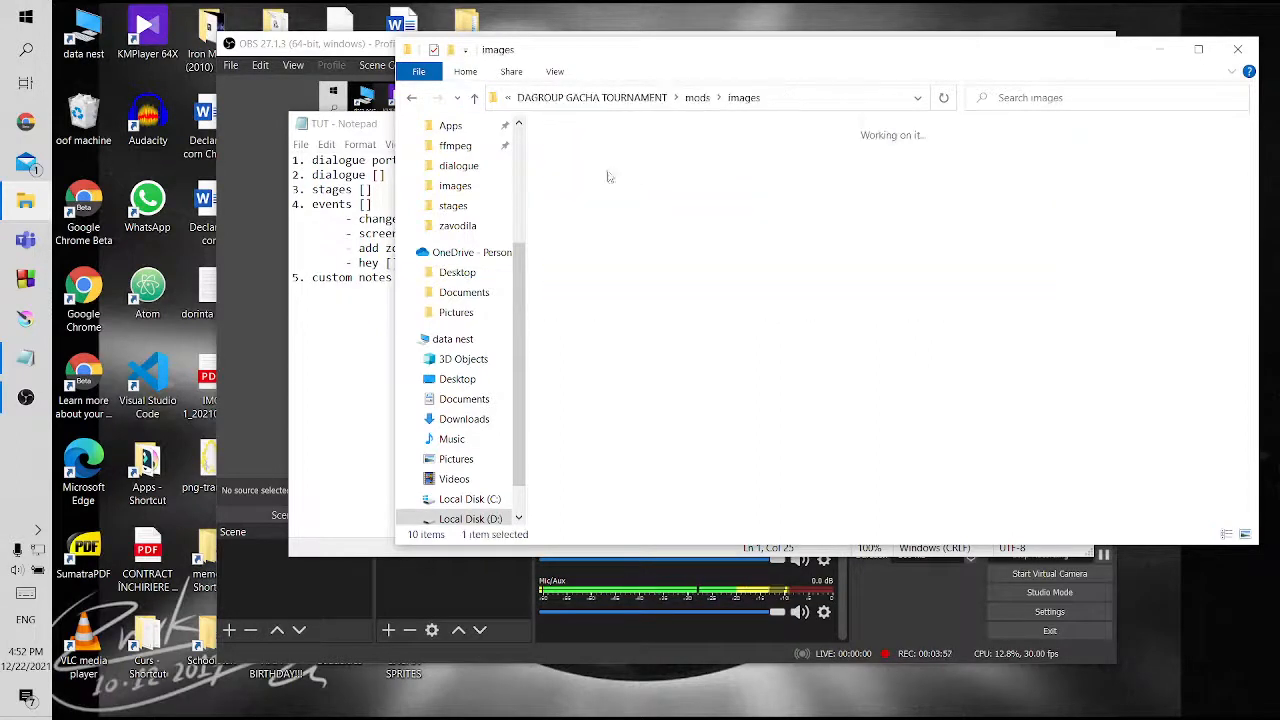
double_click(592, 168)
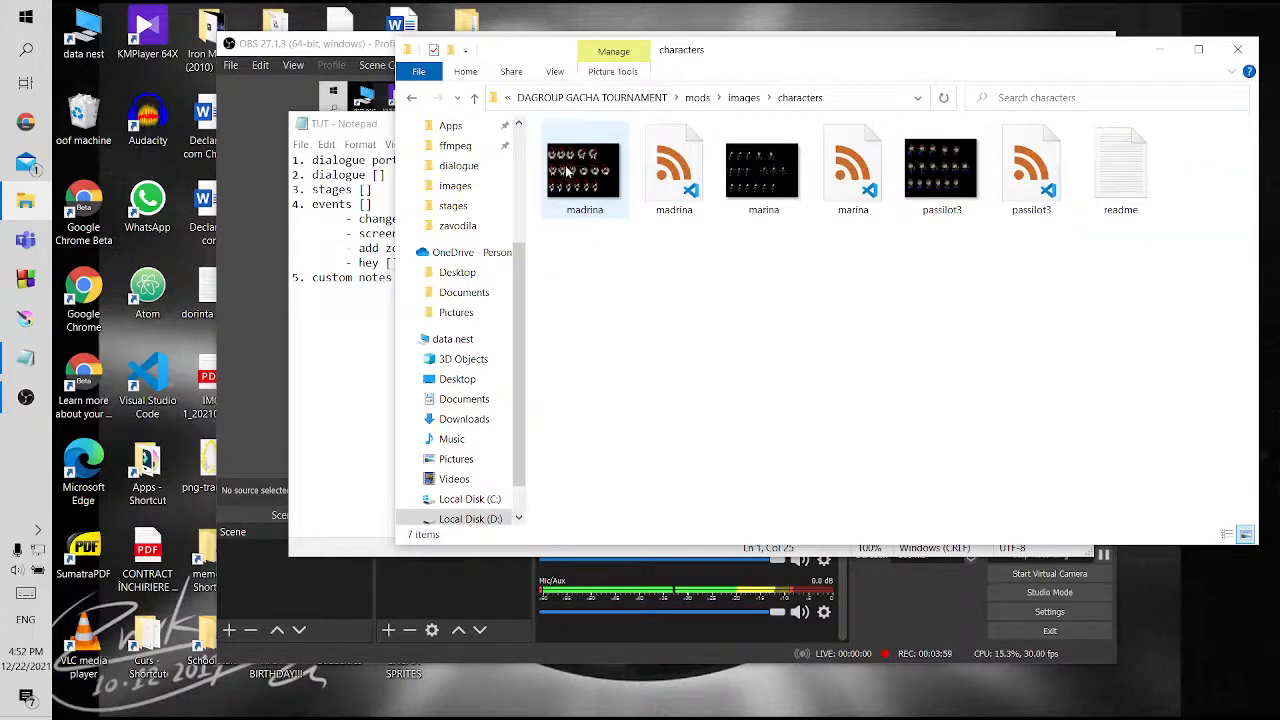
click(763, 172)
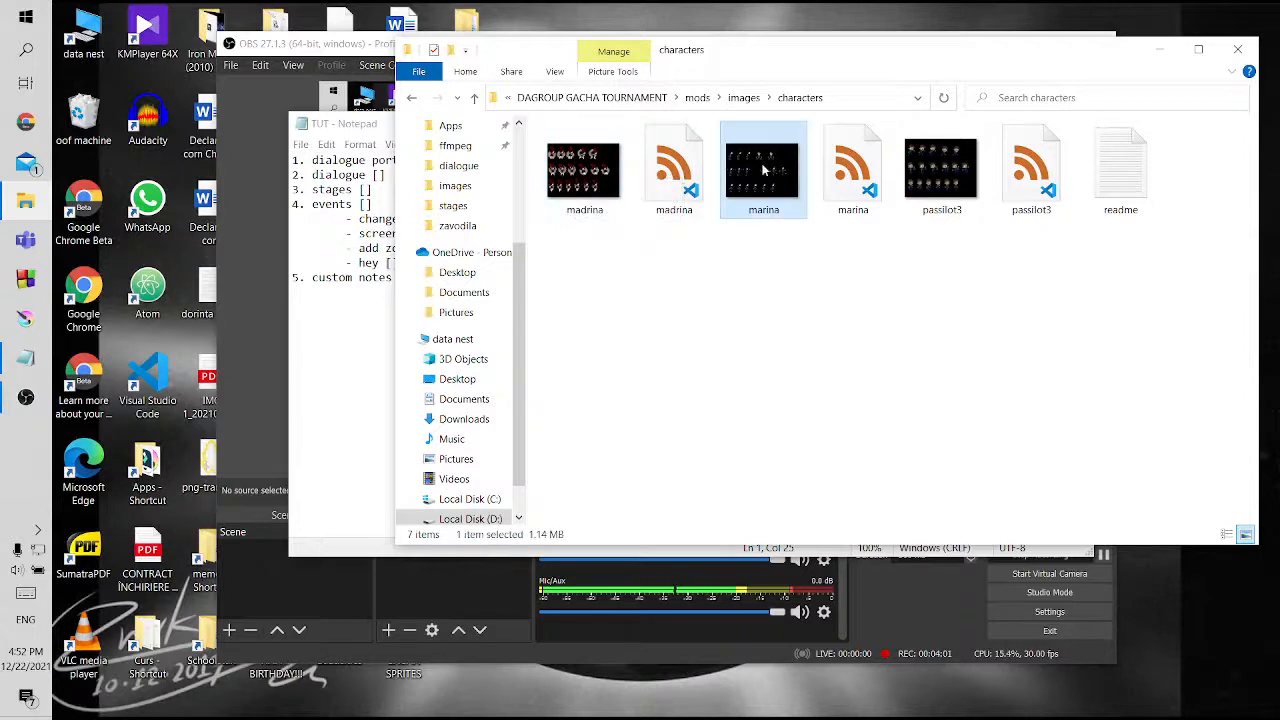
right_click(763, 170)
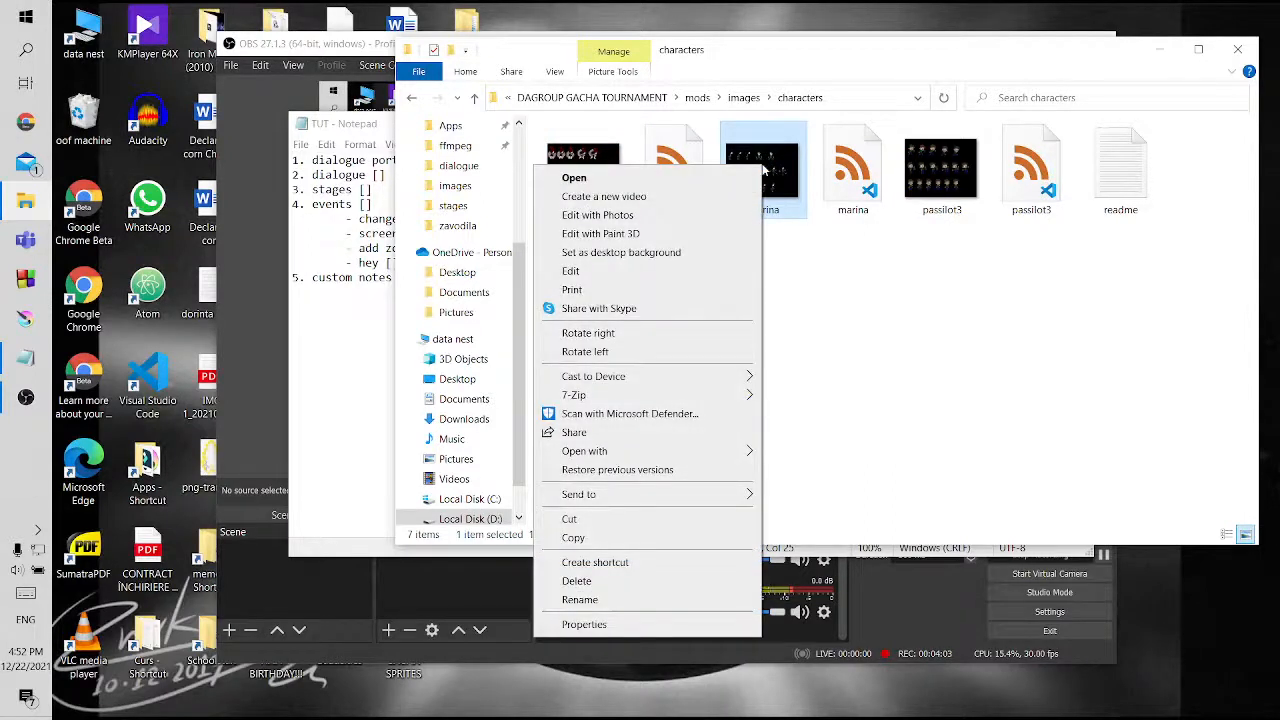
click(945, 349)
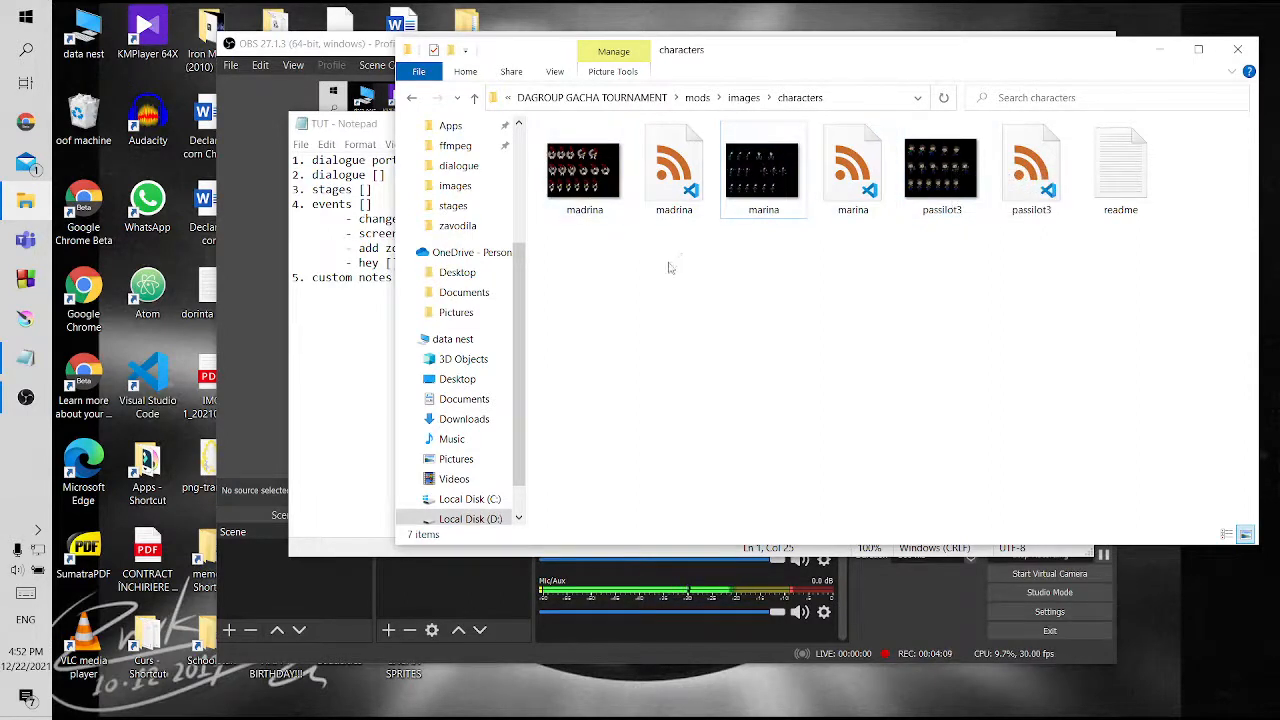
Open the marina sprite sheet image from the characters folder in Krita
click(739, 168)
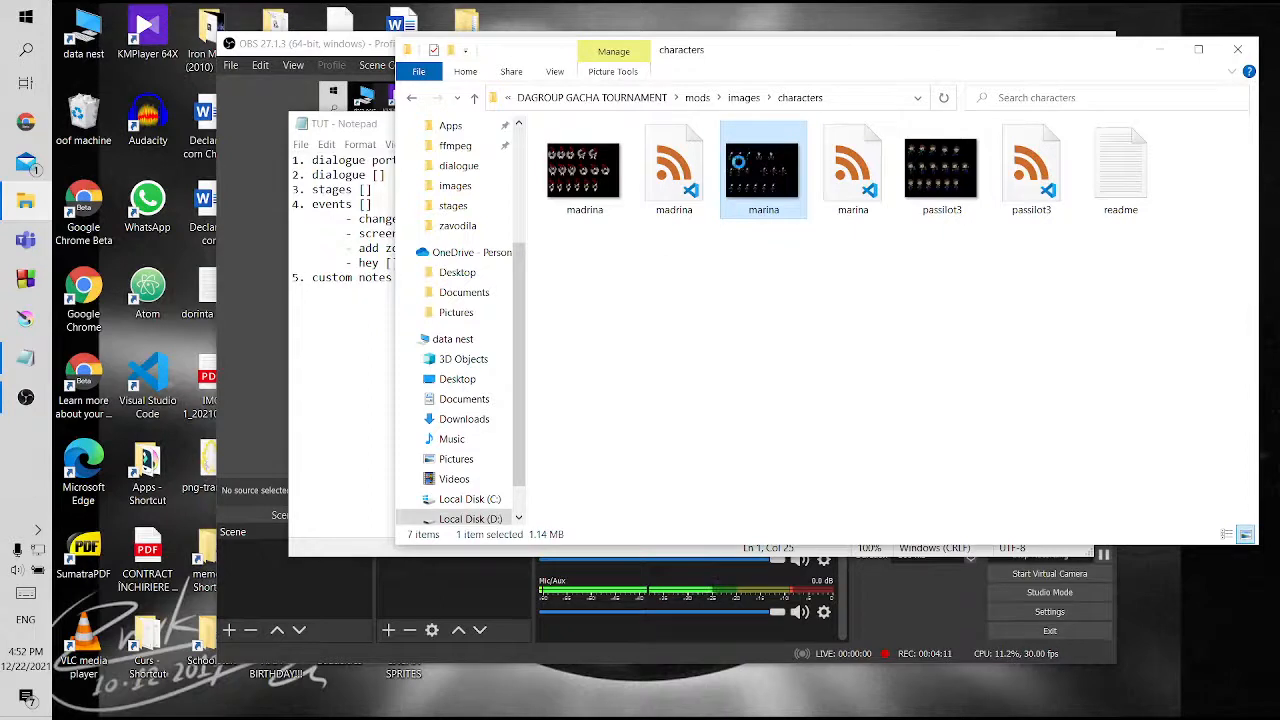
right_click(737, 163)
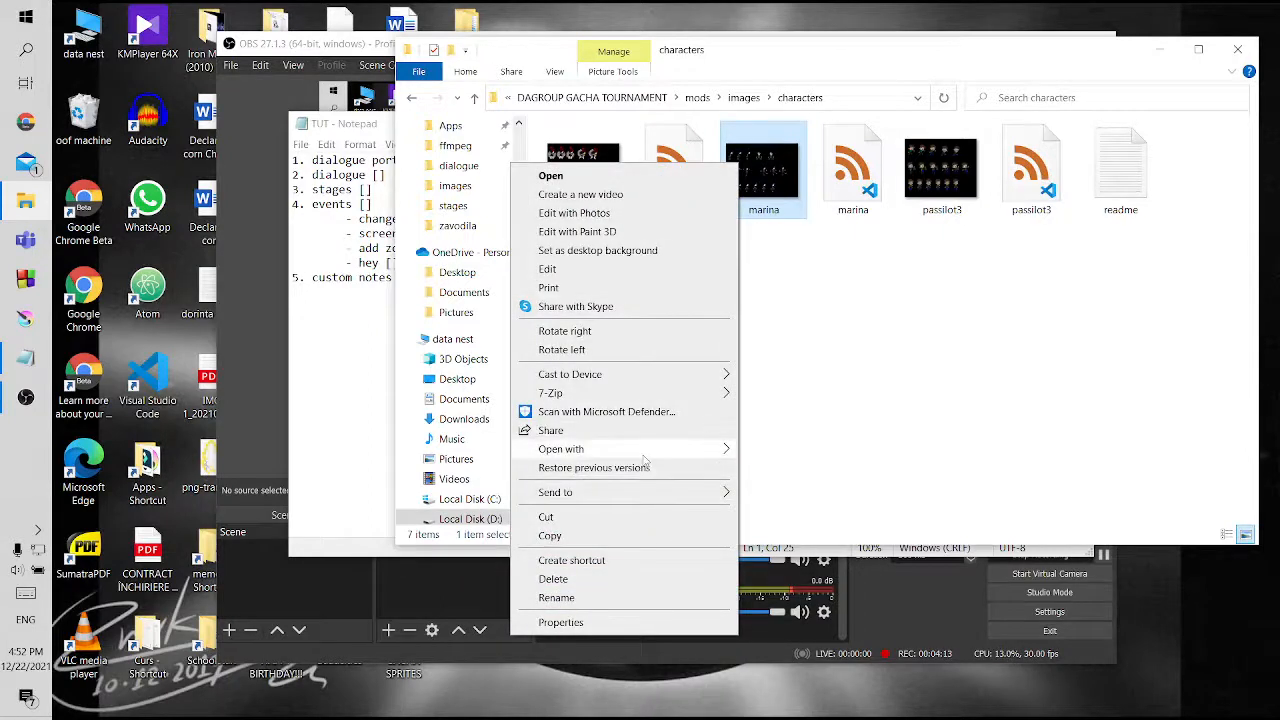
mouse_move(640, 449)
click(826, 589)
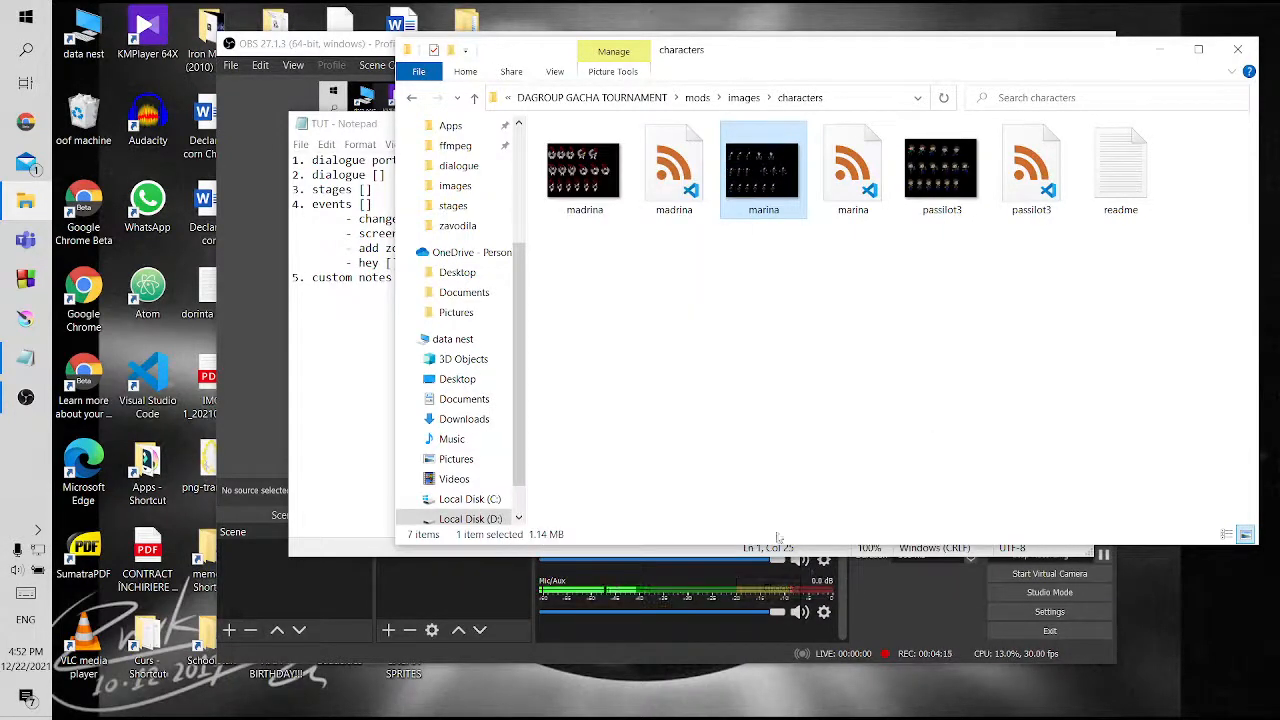
click(670, 400)
click(720, 588)
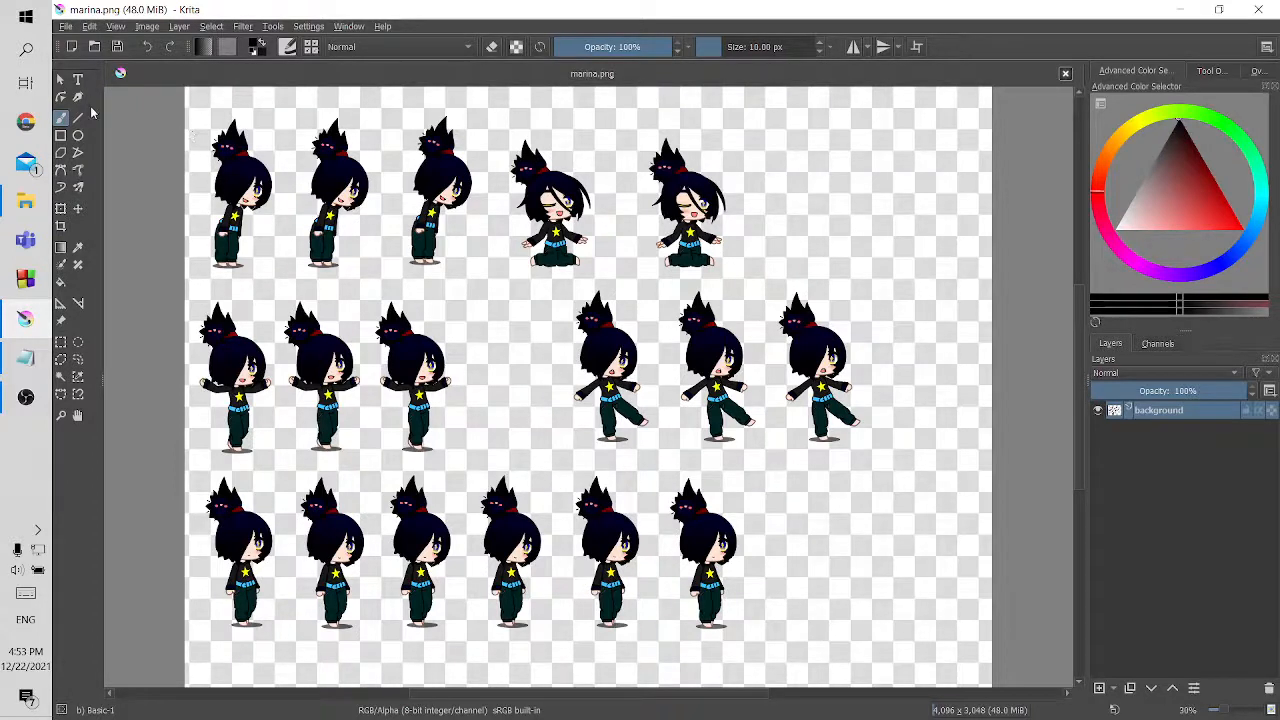
Resize the canvas of the marina image to 550 px wide and 400 px high
click(146, 27)
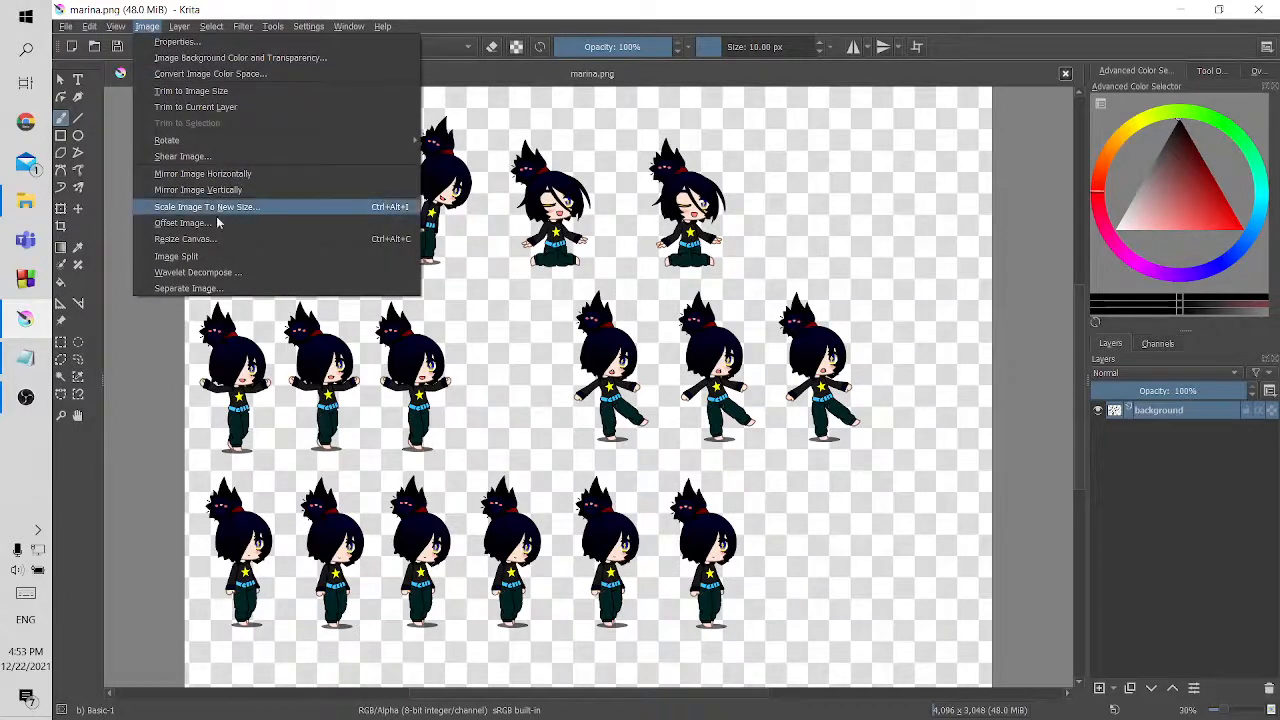
click(232, 239)
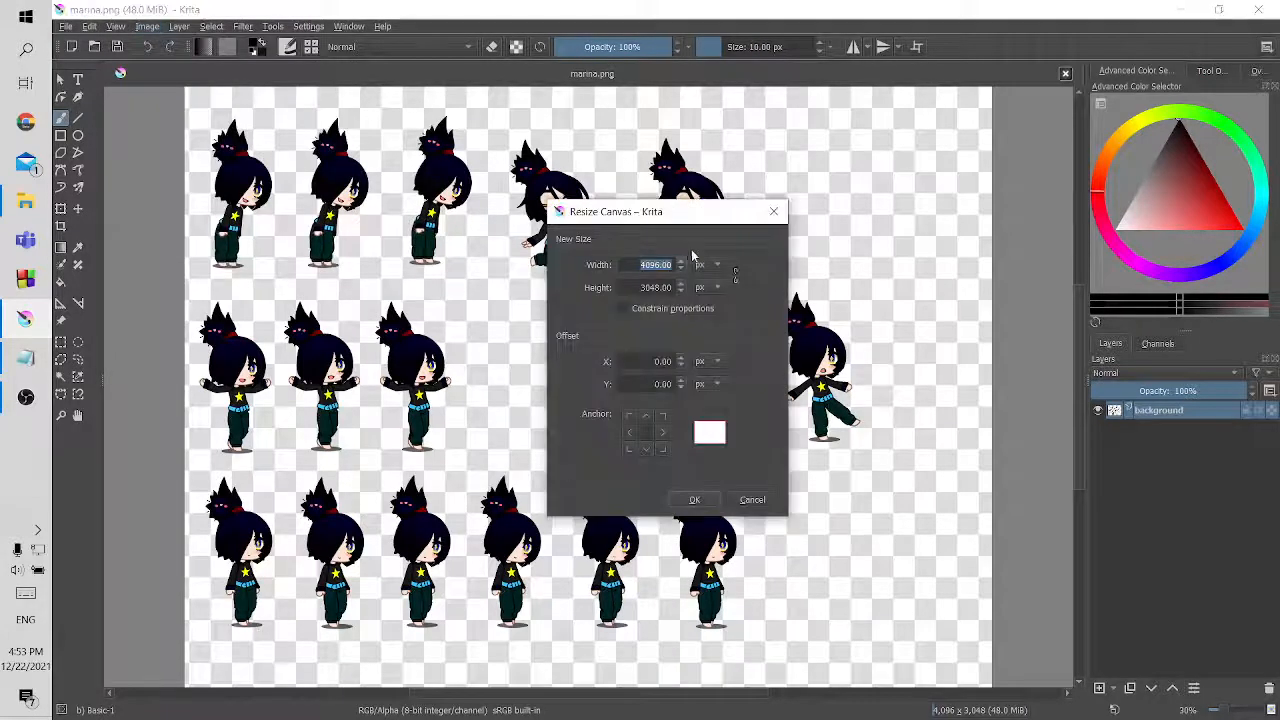
double_click(650, 266)
text(550)
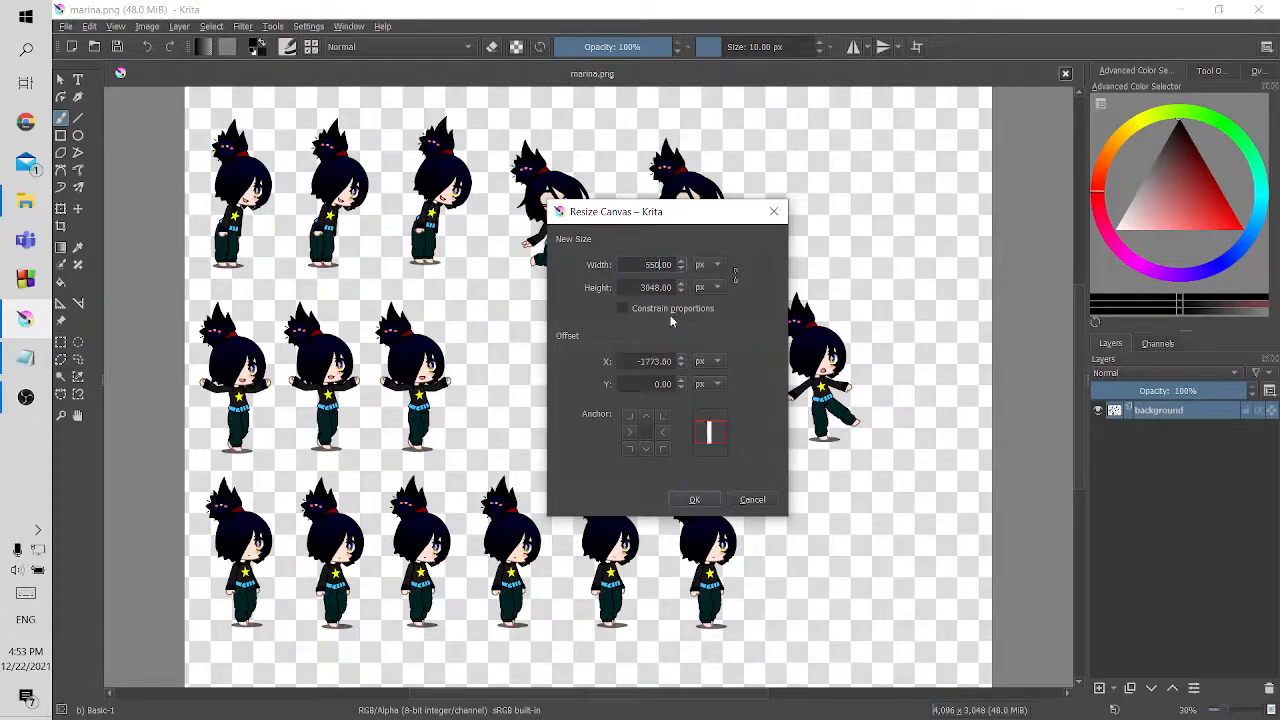
key(Tab)
text(400)
key(Return)
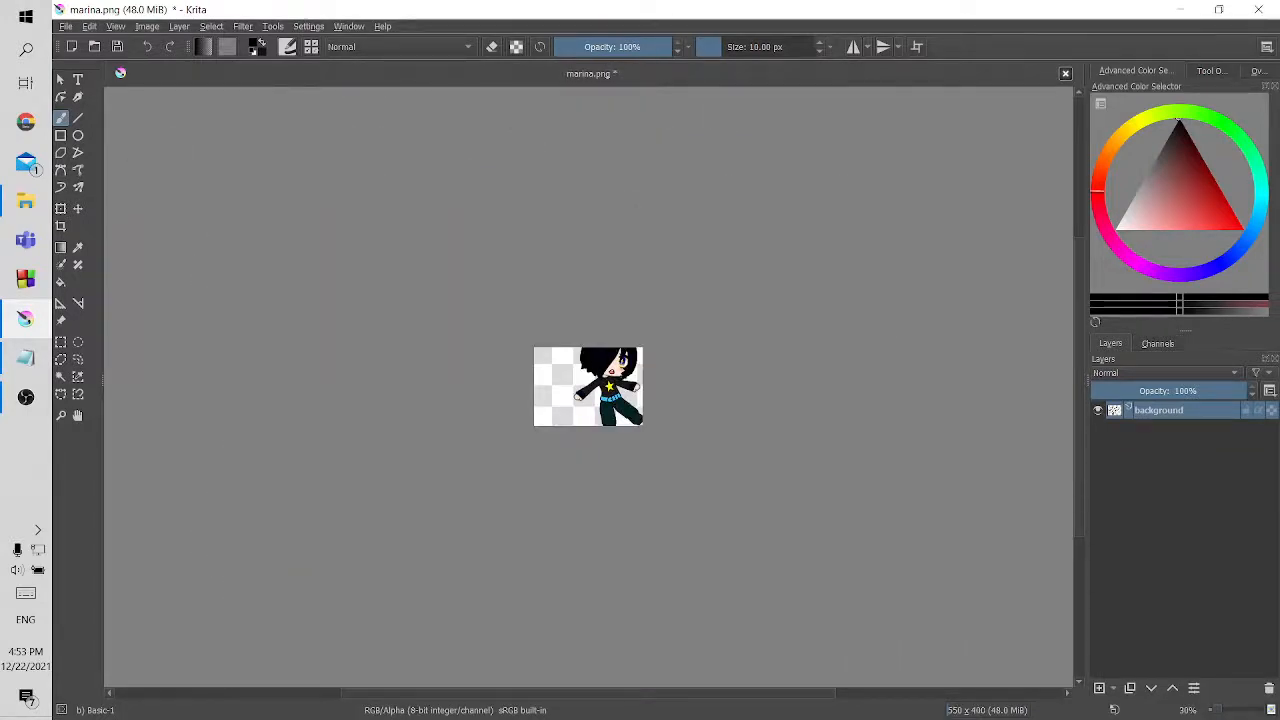
Move the sprite sheet so the head of the third sprite in the first row lies on the canvas
key(ctrl+t)
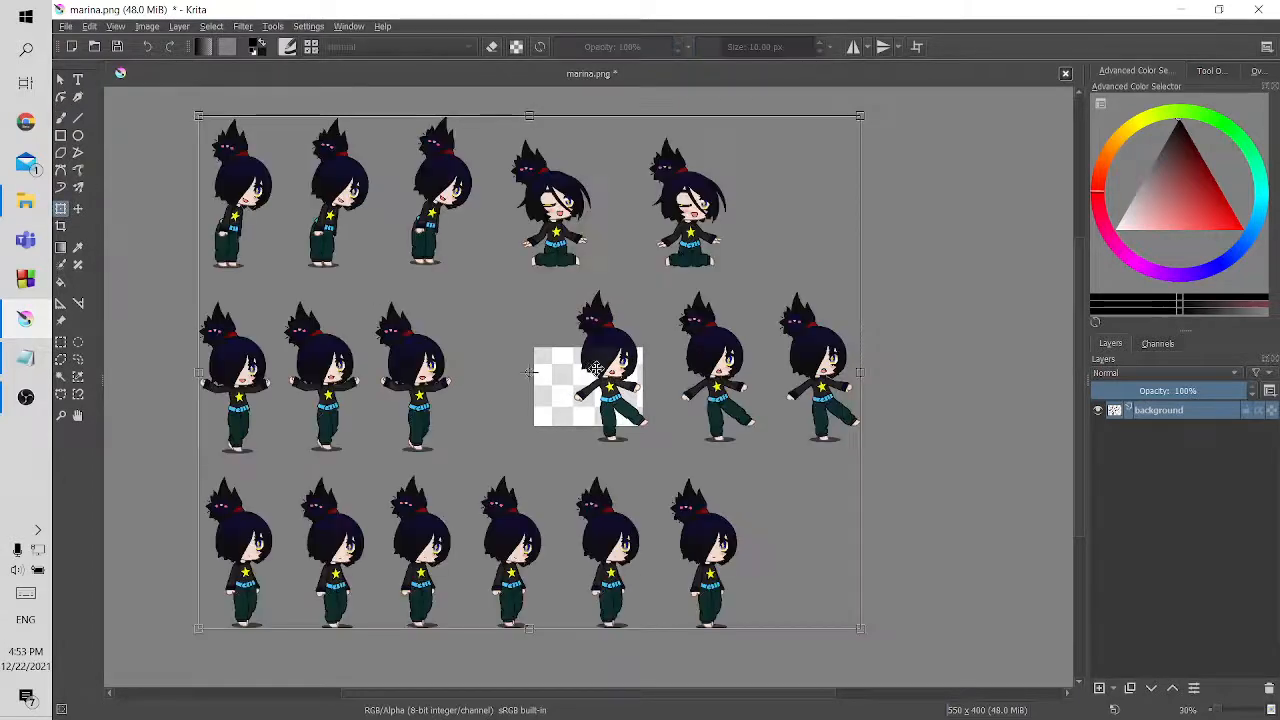
drag(553, 283, 695, 493)
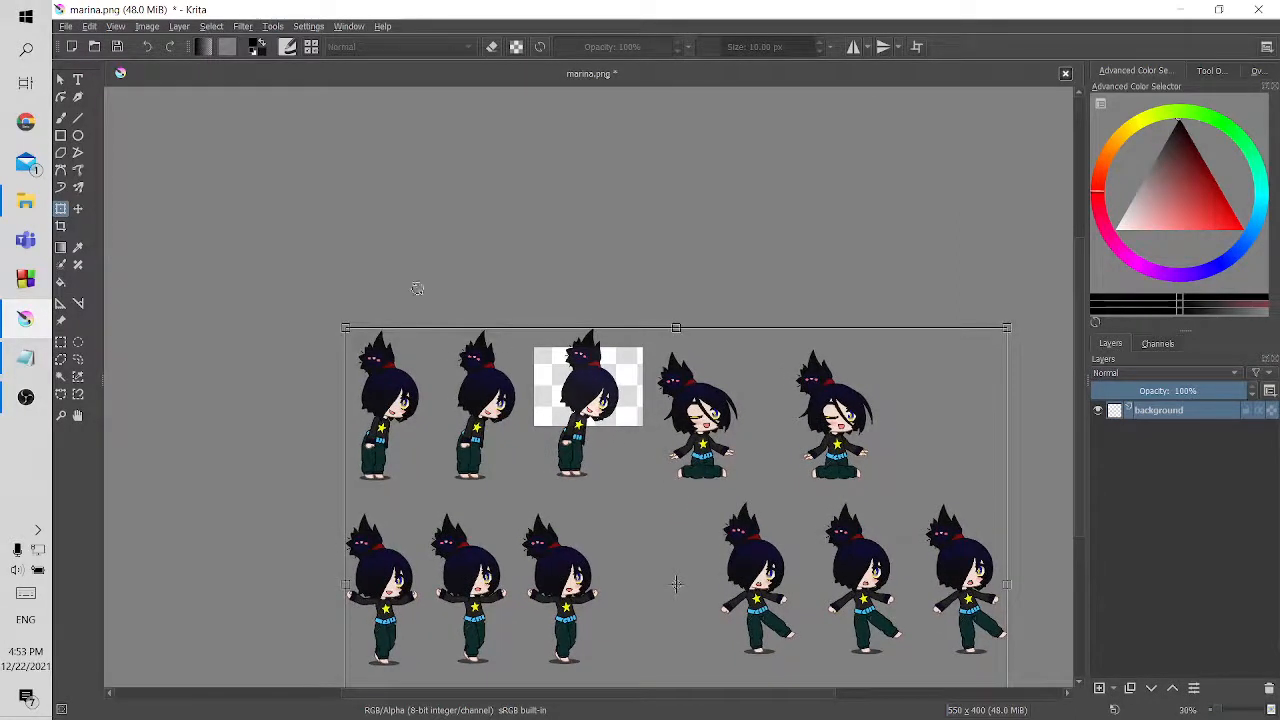
click(60, 118)
scroll(602, 396, up, 4)
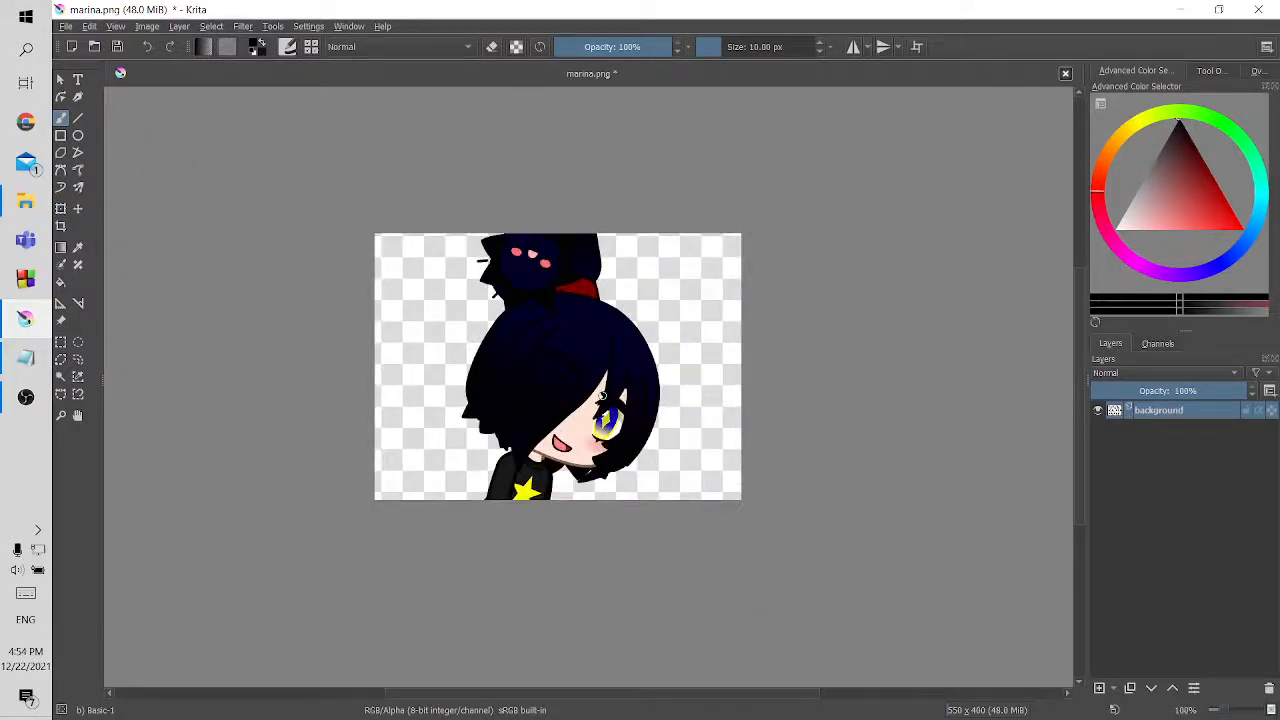
Scale the sprite sheet down and reposition it so the third sprite of the first row fits the canvas height
click(60, 208)
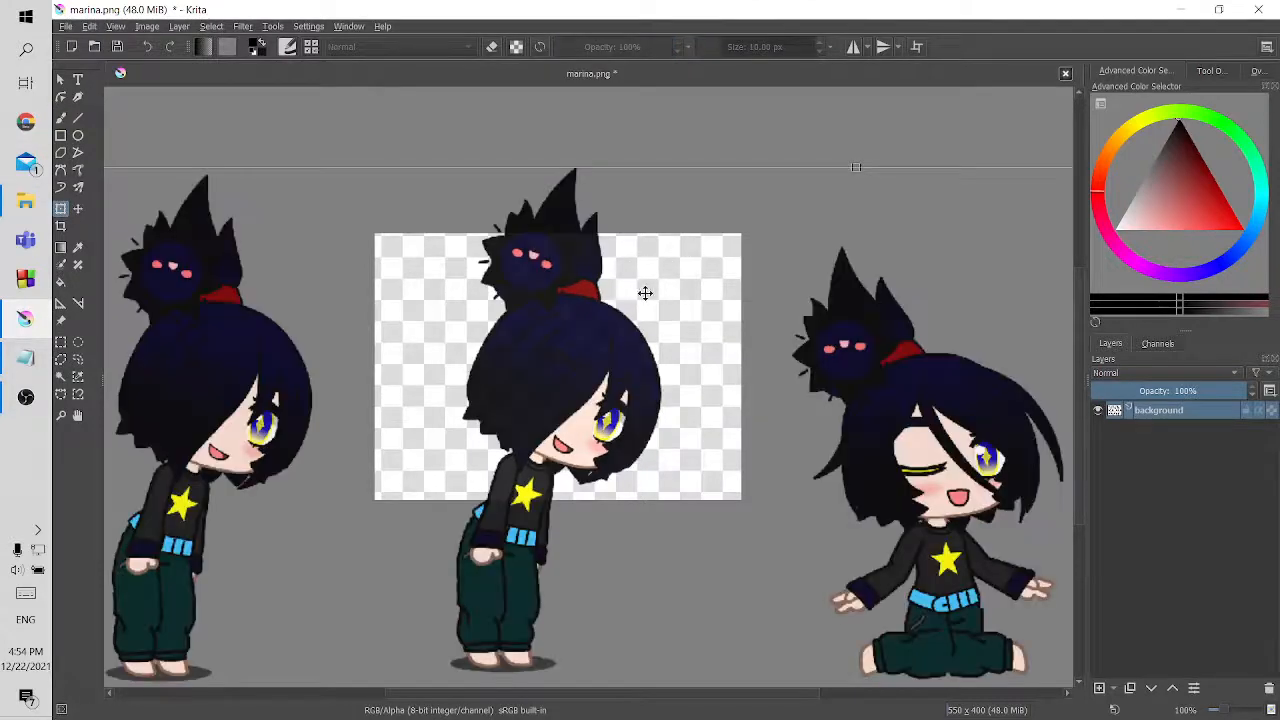
scroll(651, 301, down, 1)
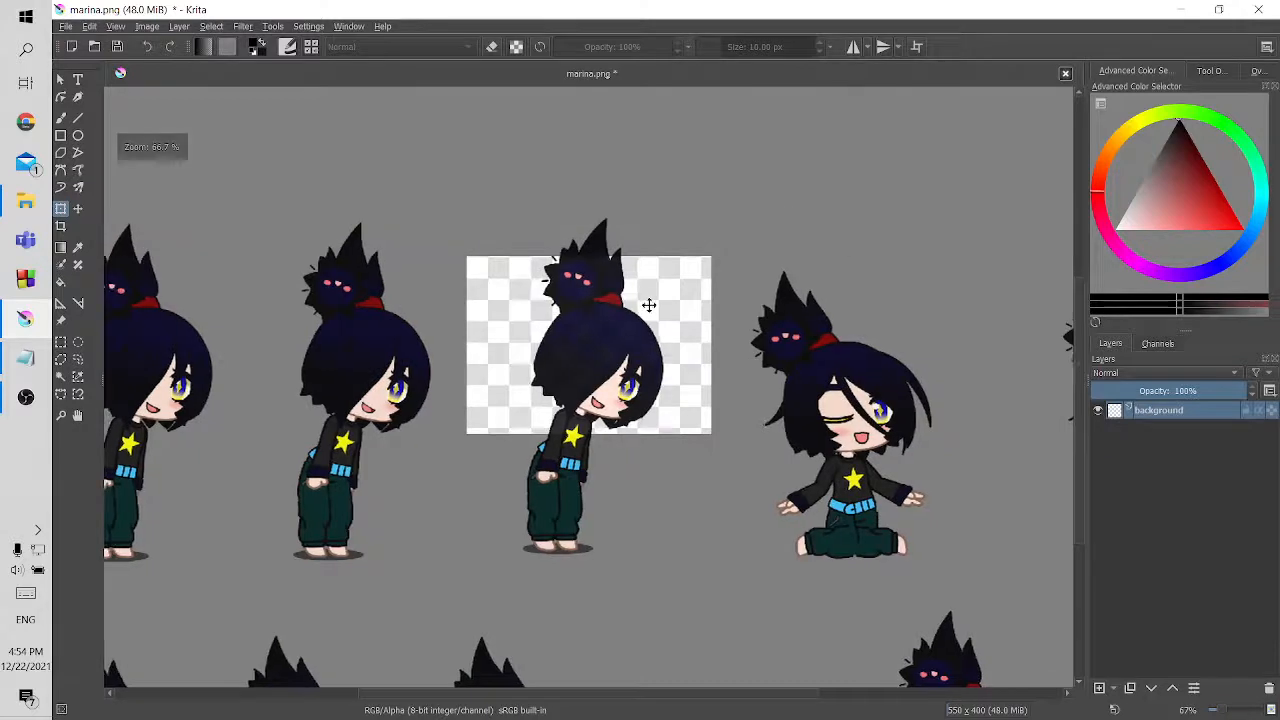
scroll(642, 315, down, 1)
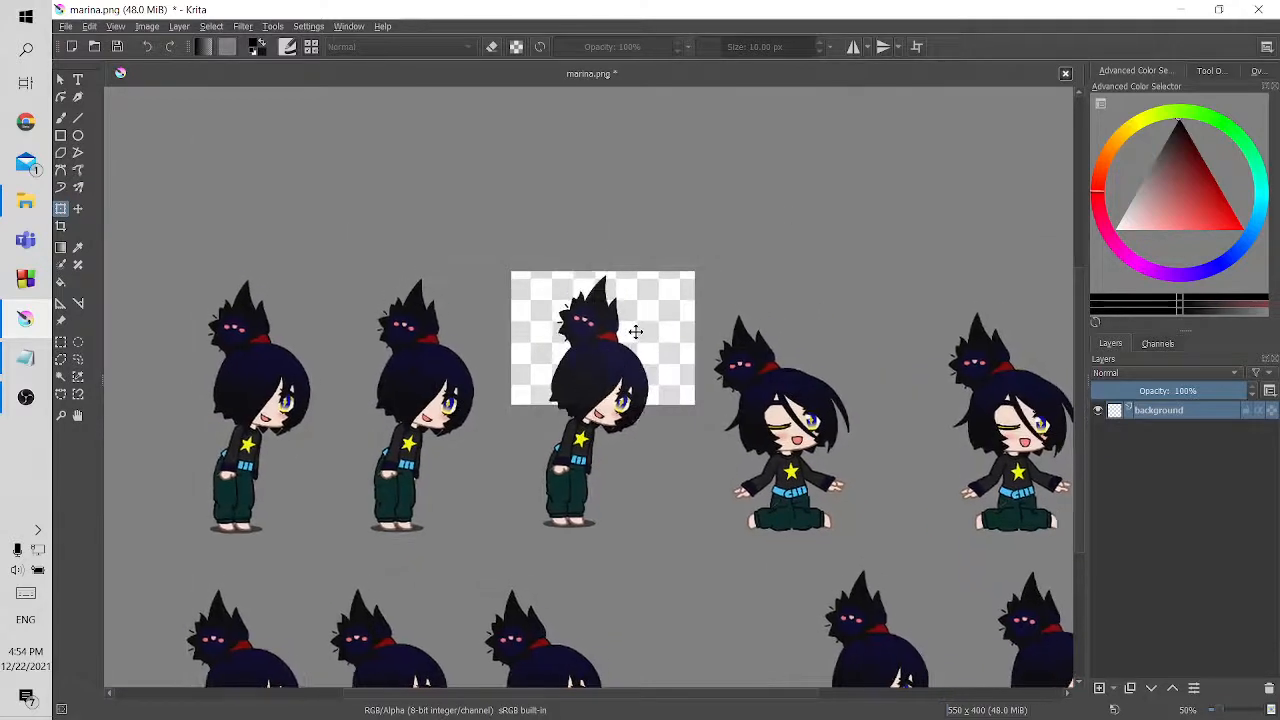
scroll(635, 333, down, 1)
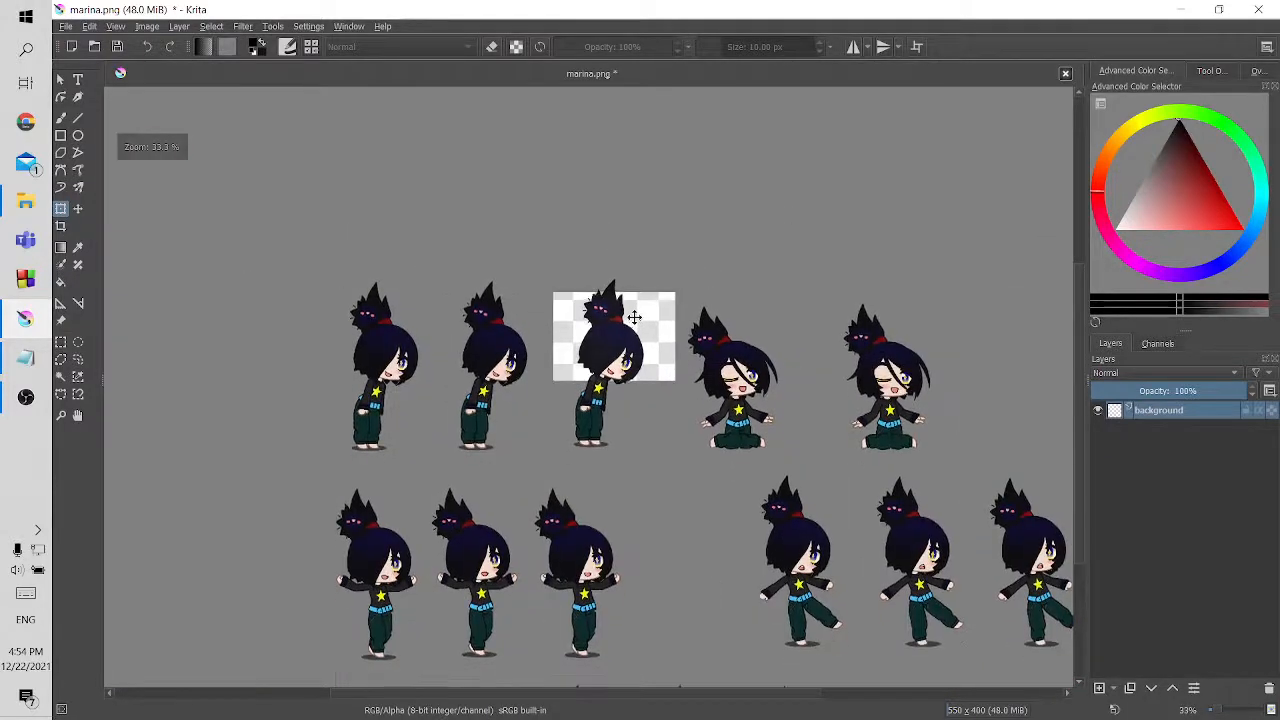
scroll(635, 318, up, 3)
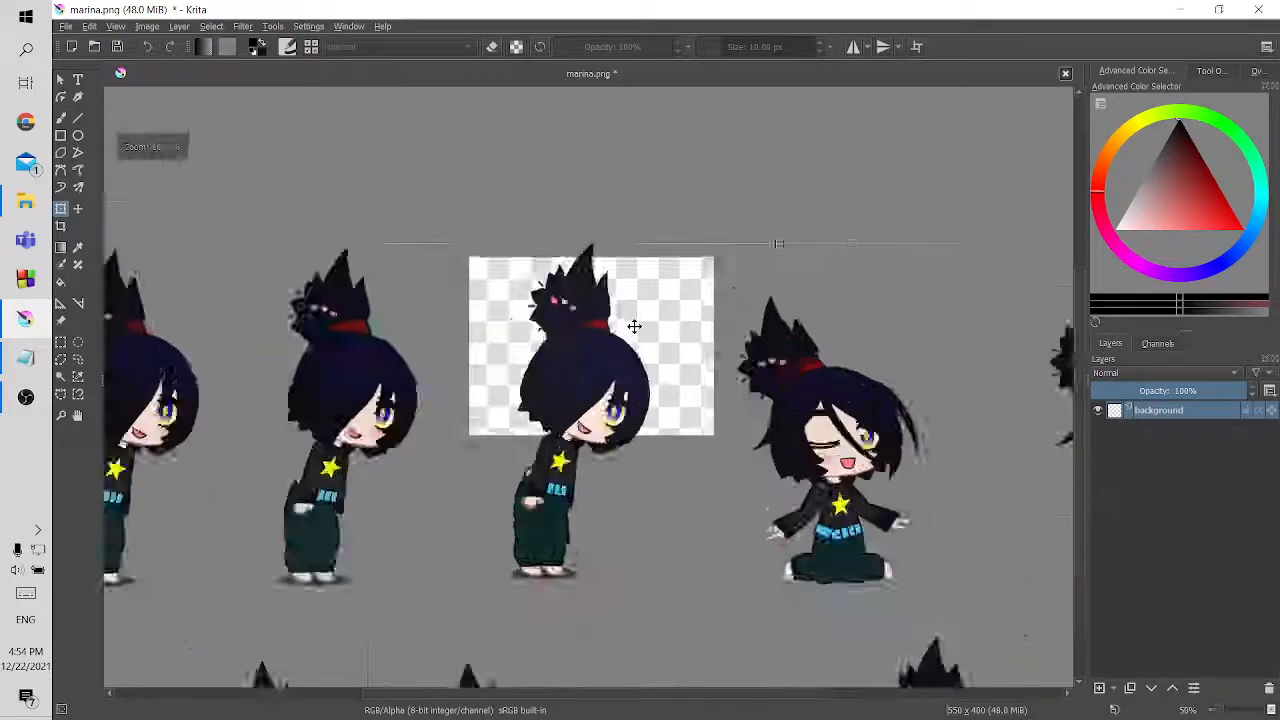
scroll(634, 326, up, 1)
scroll(634, 326, down, 2)
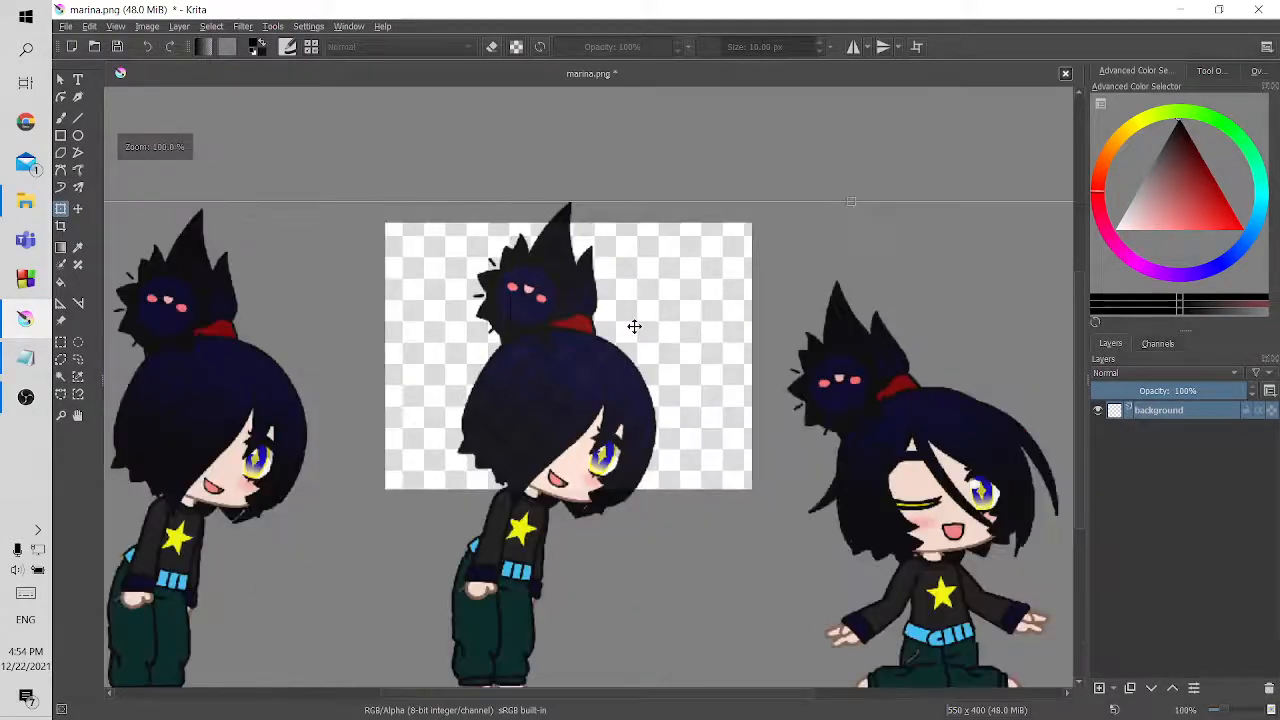
scroll(634, 326, down, 4)
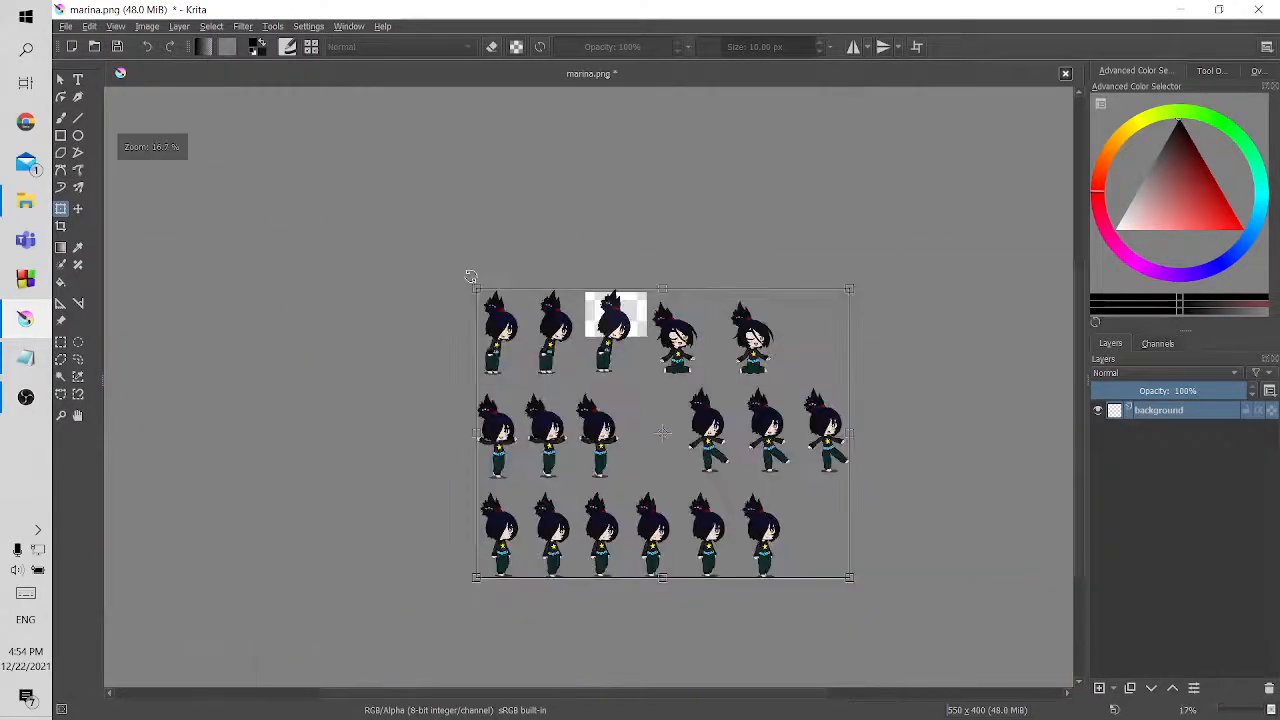
drag(475, 287, 522, 328)
drag(631, 376, 606, 309)
scroll(609, 341, up, 3)
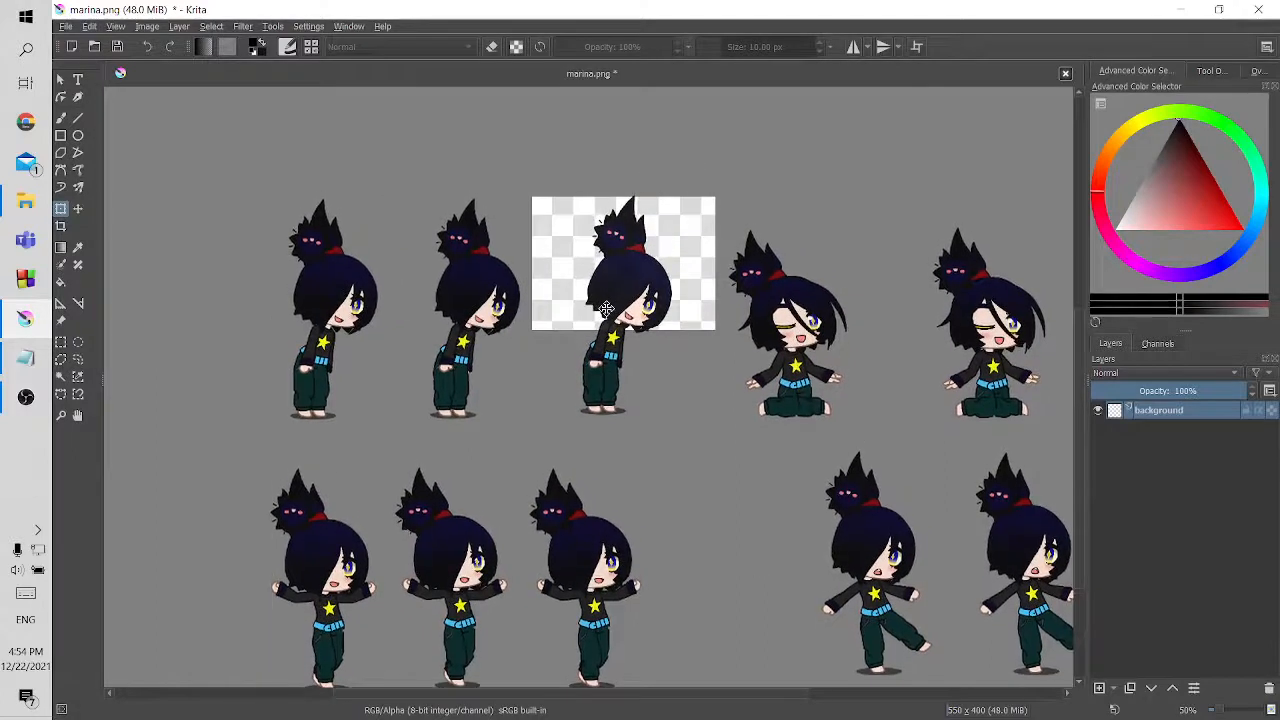
Shrink the sprite sheet further, recentre the third sprite's head and shoulders on the canvas, and apply the transform
drag(477, 269, 496, 283)
drag(583, 295, 565, 283)
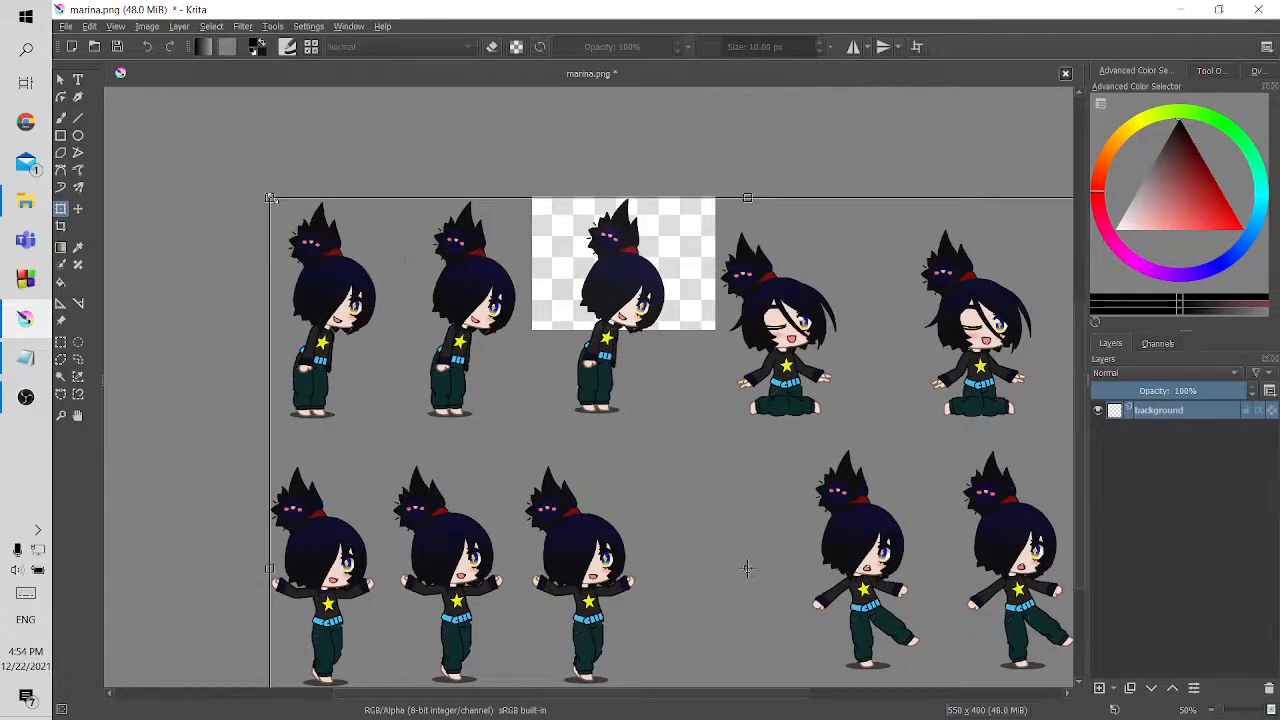
drag(270, 197, 357, 268)
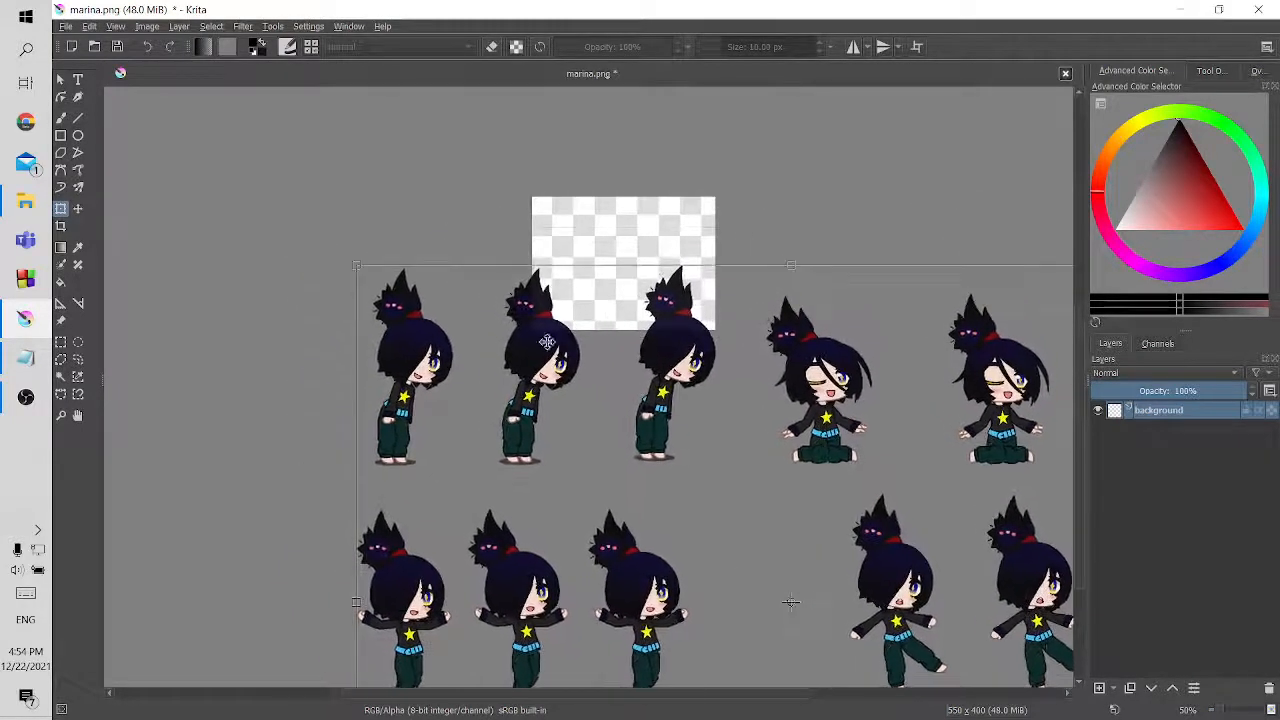
drag(574, 346, 537, 286)
click(61, 117)
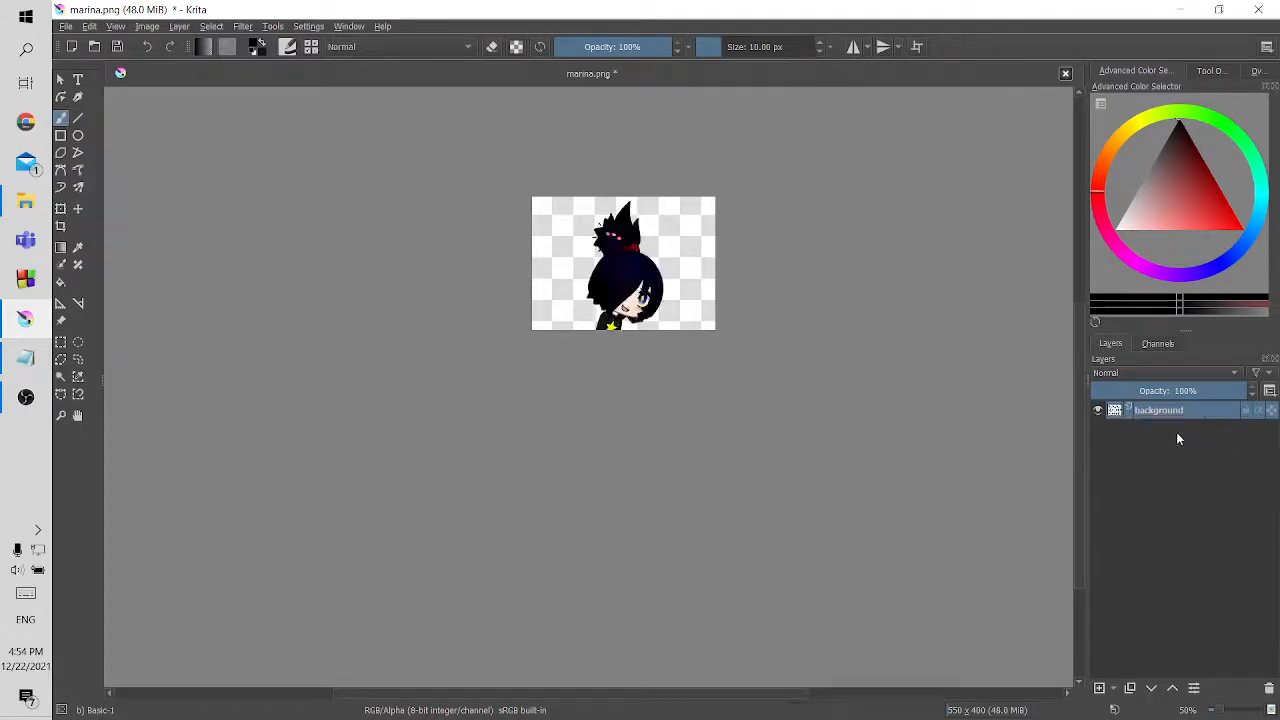
Nudge the transformed sprite sheet sideways so the neighbouring sprite's edge lies outside the canvas
scroll(670, 283, up, 2)
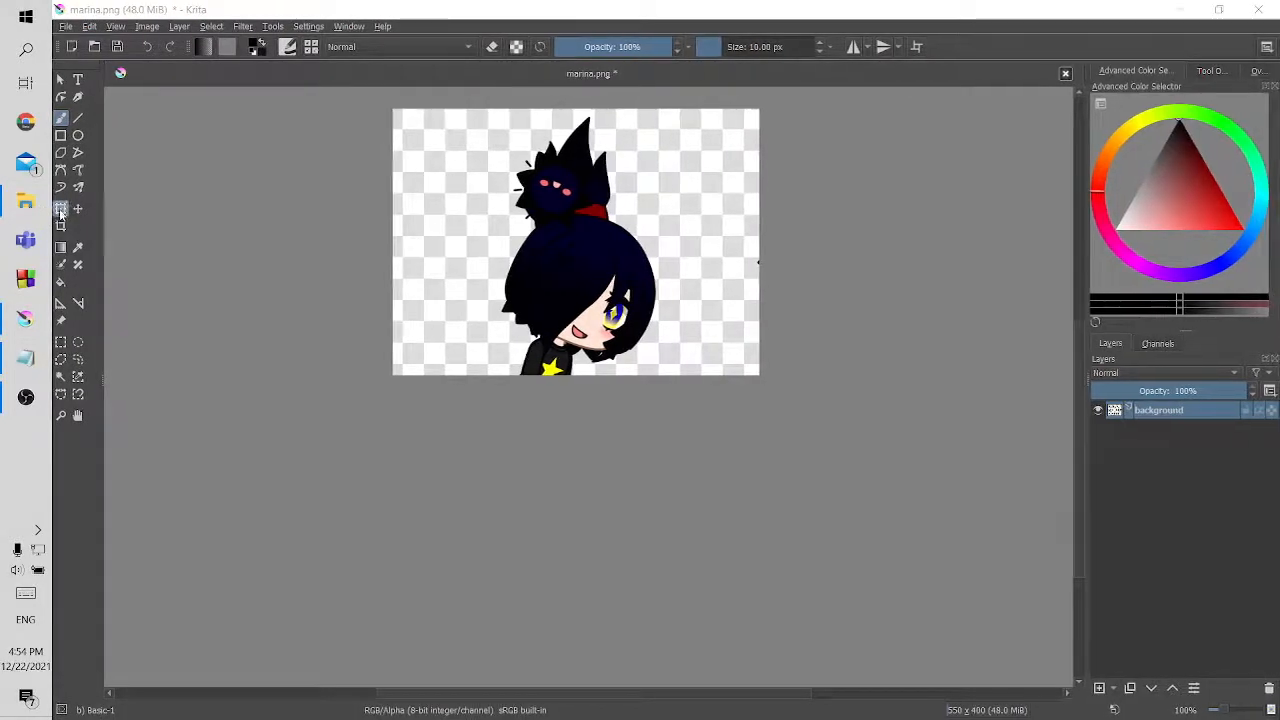
key(ctrl+t)
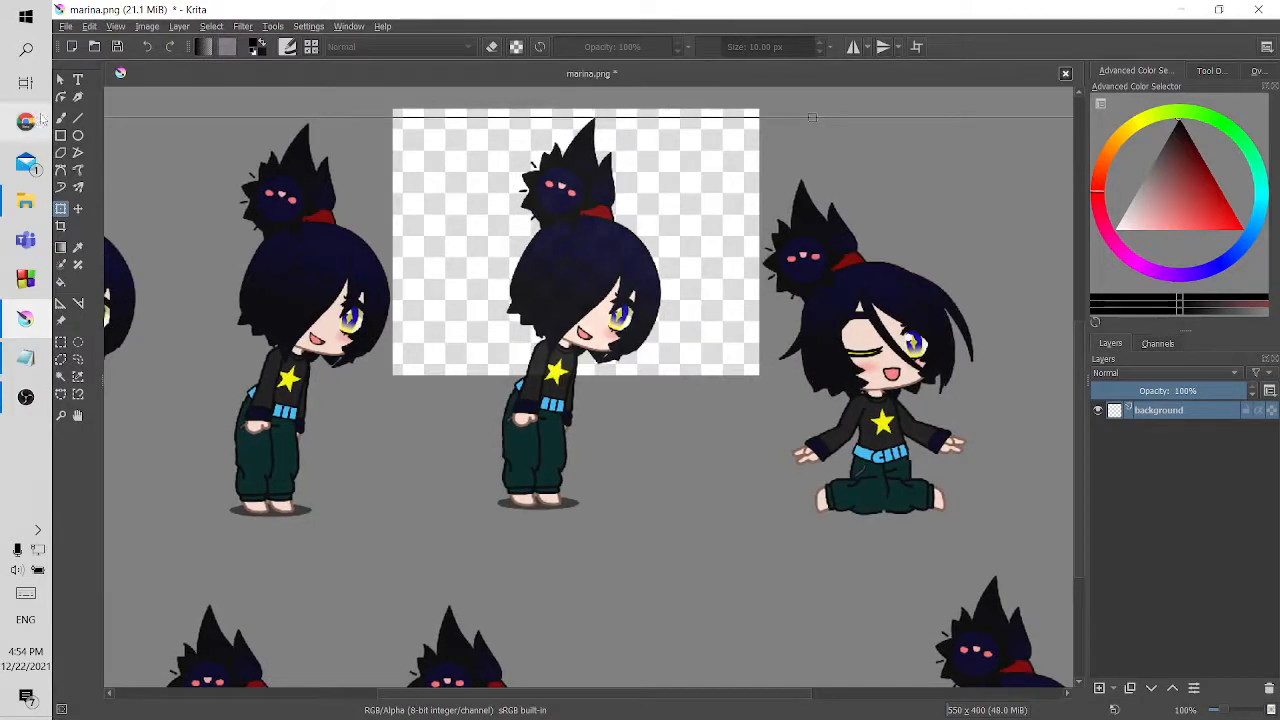
click(60, 118)
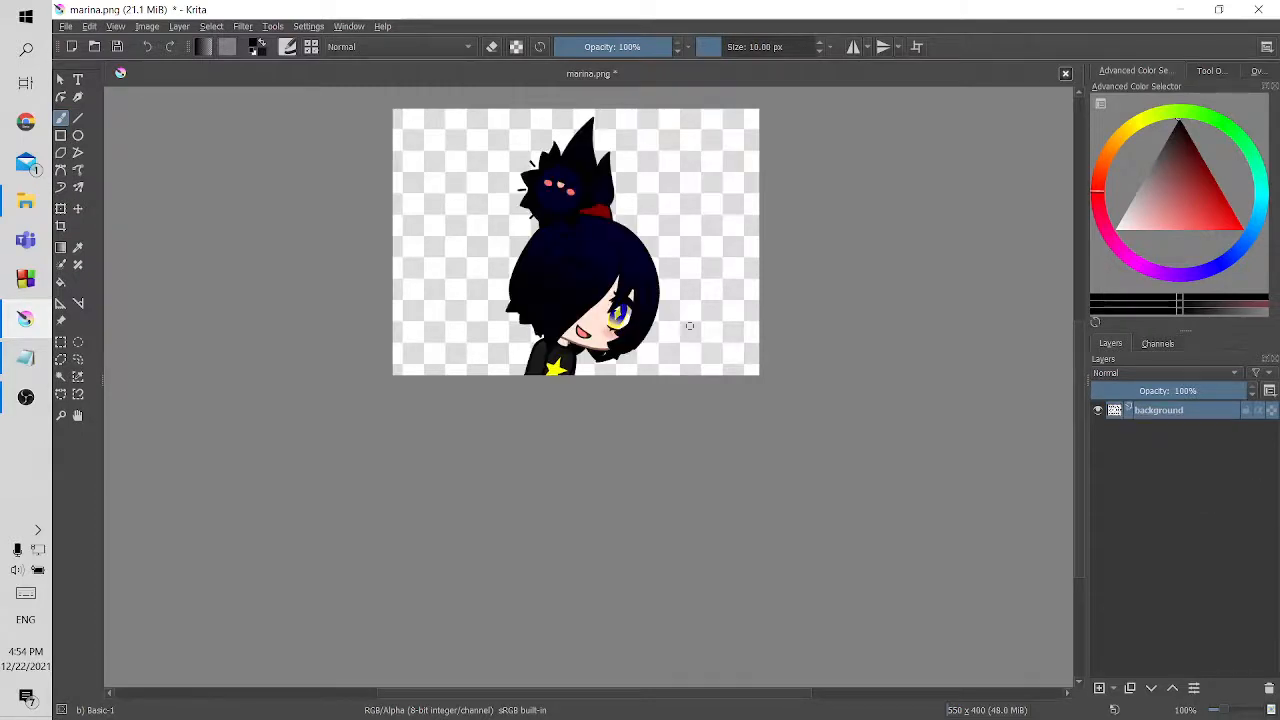
key(2)
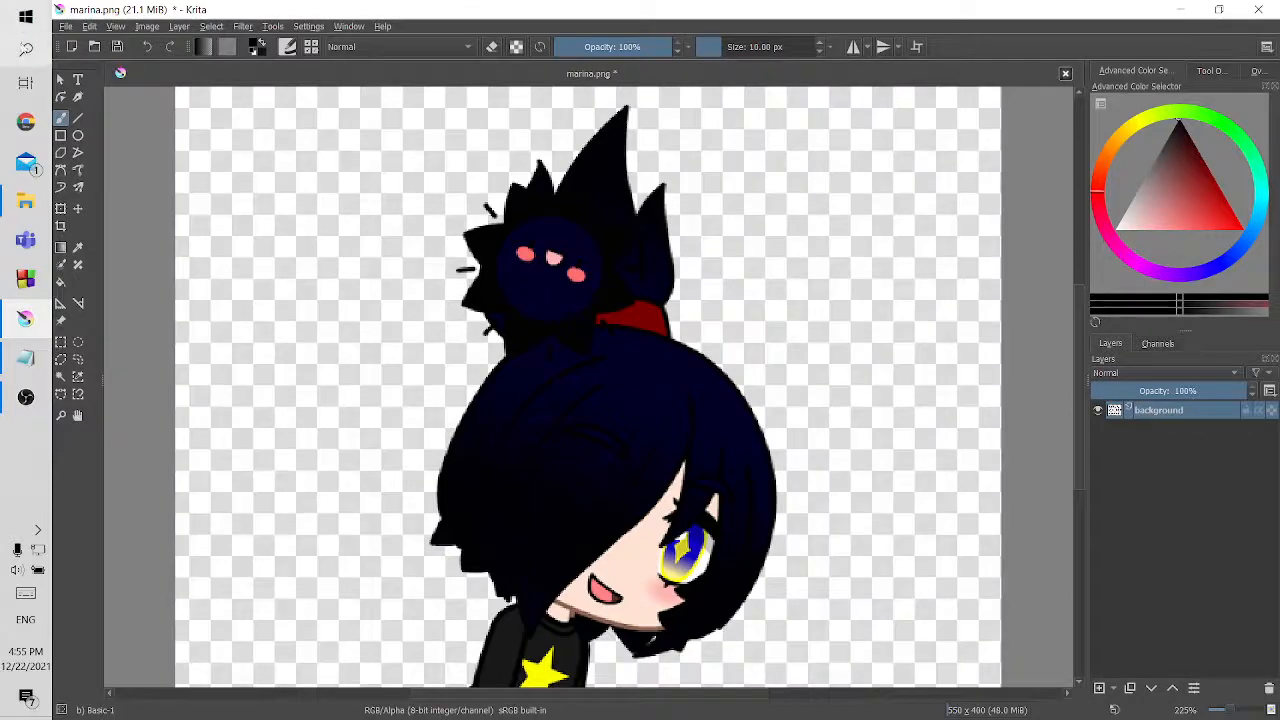
Save the portrait as a PNG named marina in the mods > images > dialogue folder, and close Krita
click(65, 26)
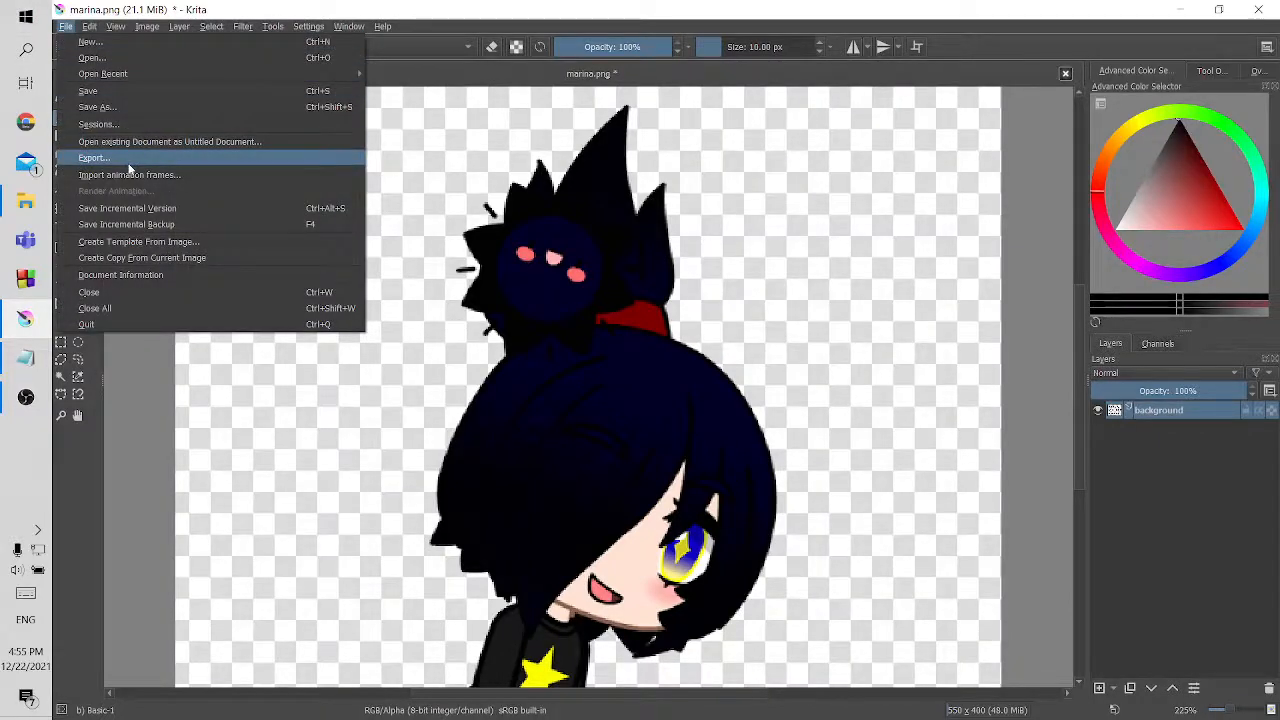
click(140, 109)
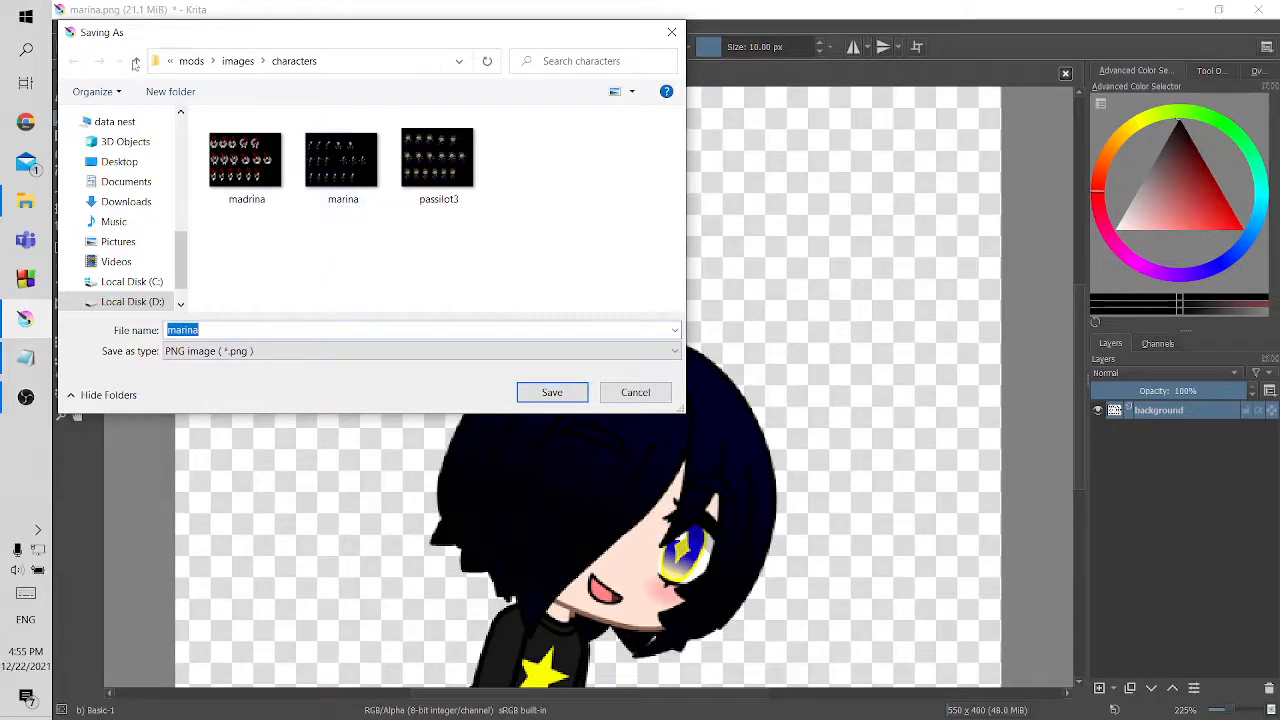
click(136, 61)
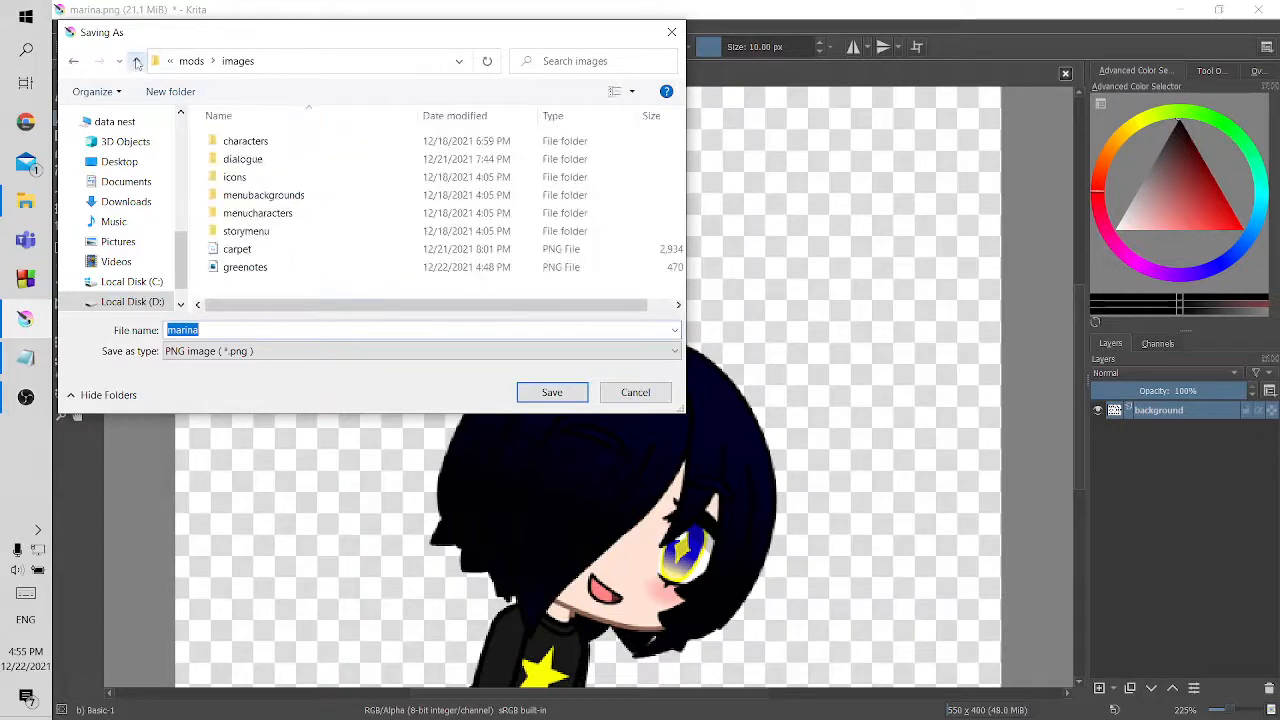
double_click(245, 159)
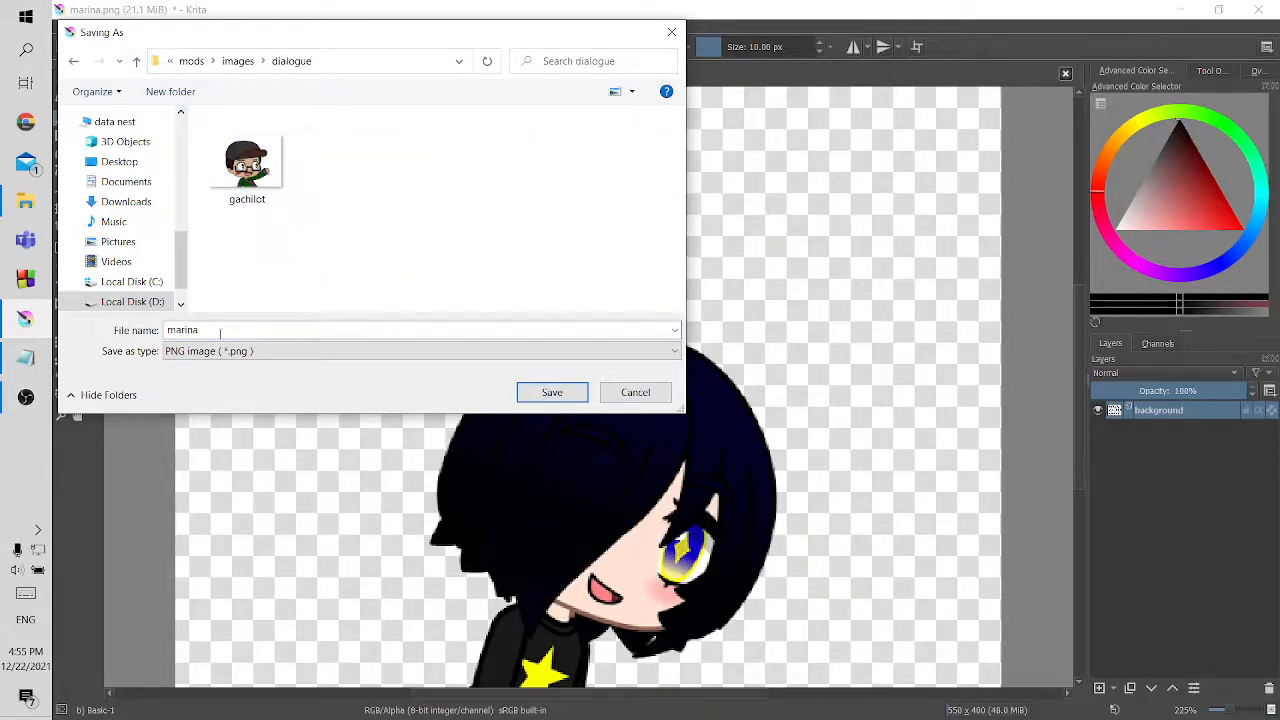
click(545, 394)
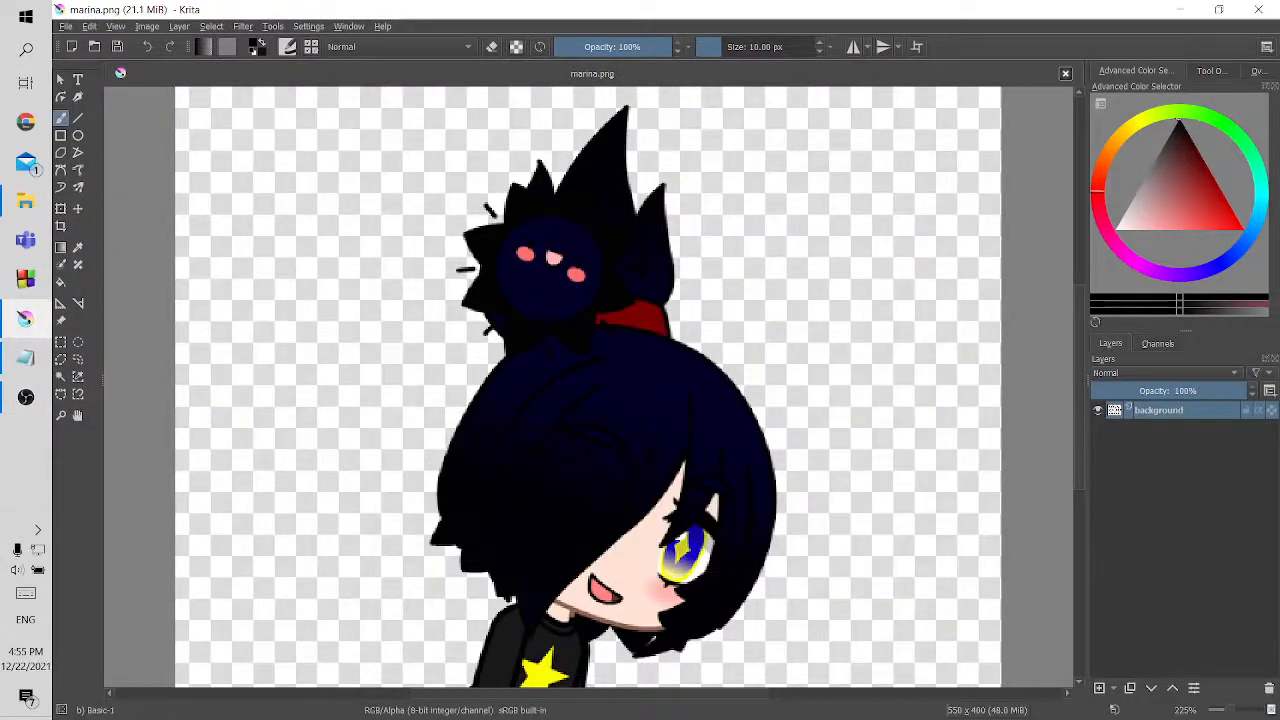
click(1258, 9)
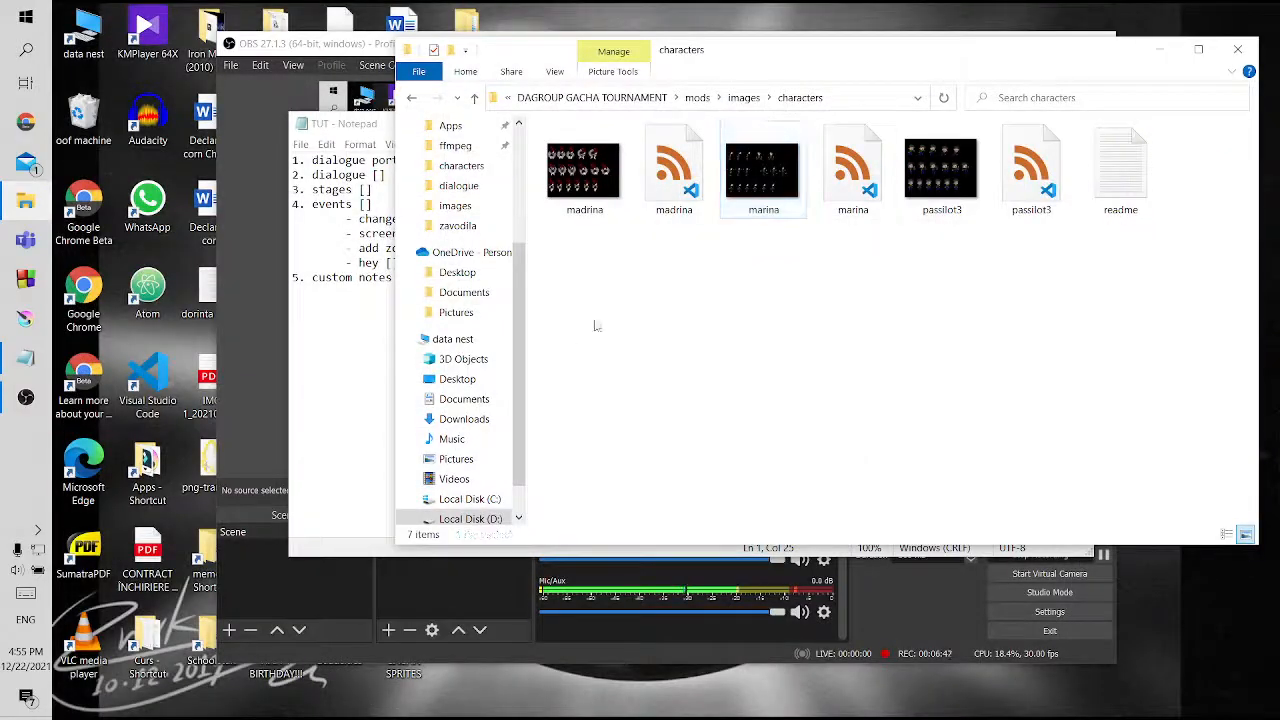
In the mods > images > dialogue folder, copy the gachilot XML file, then create a subfolder named New folder and open it
click(476, 98)
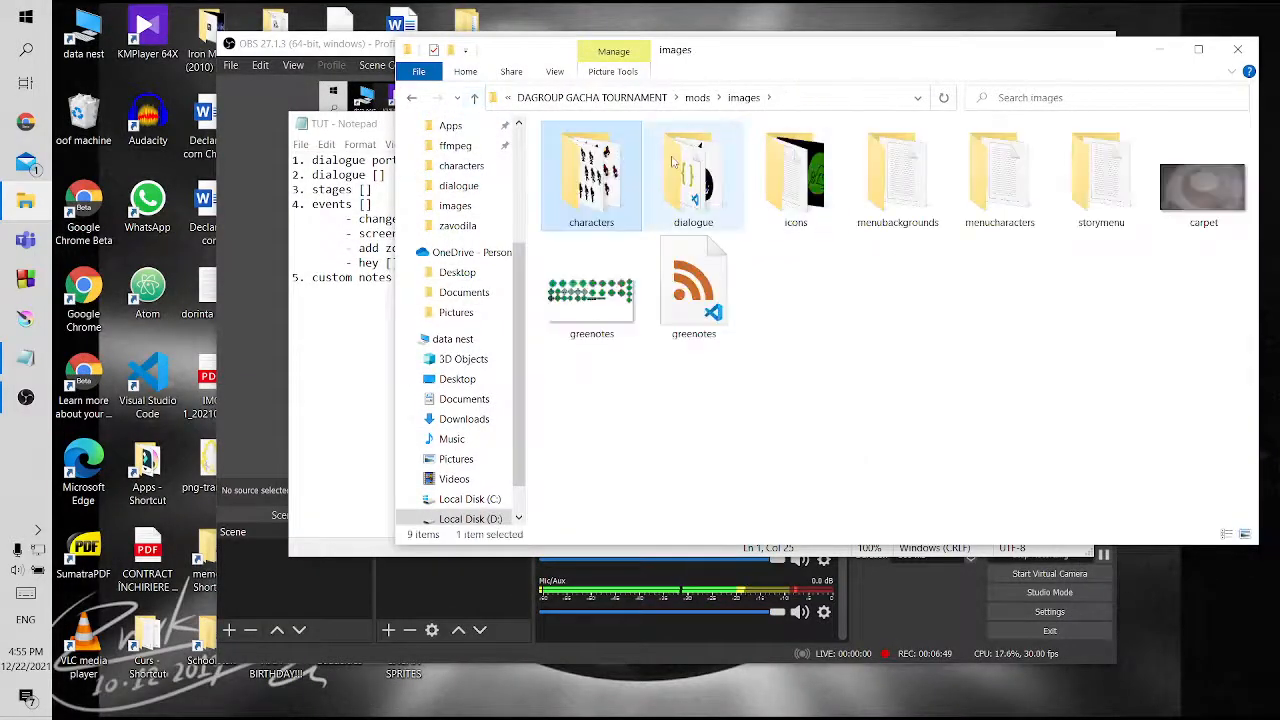
double_click(667, 202)
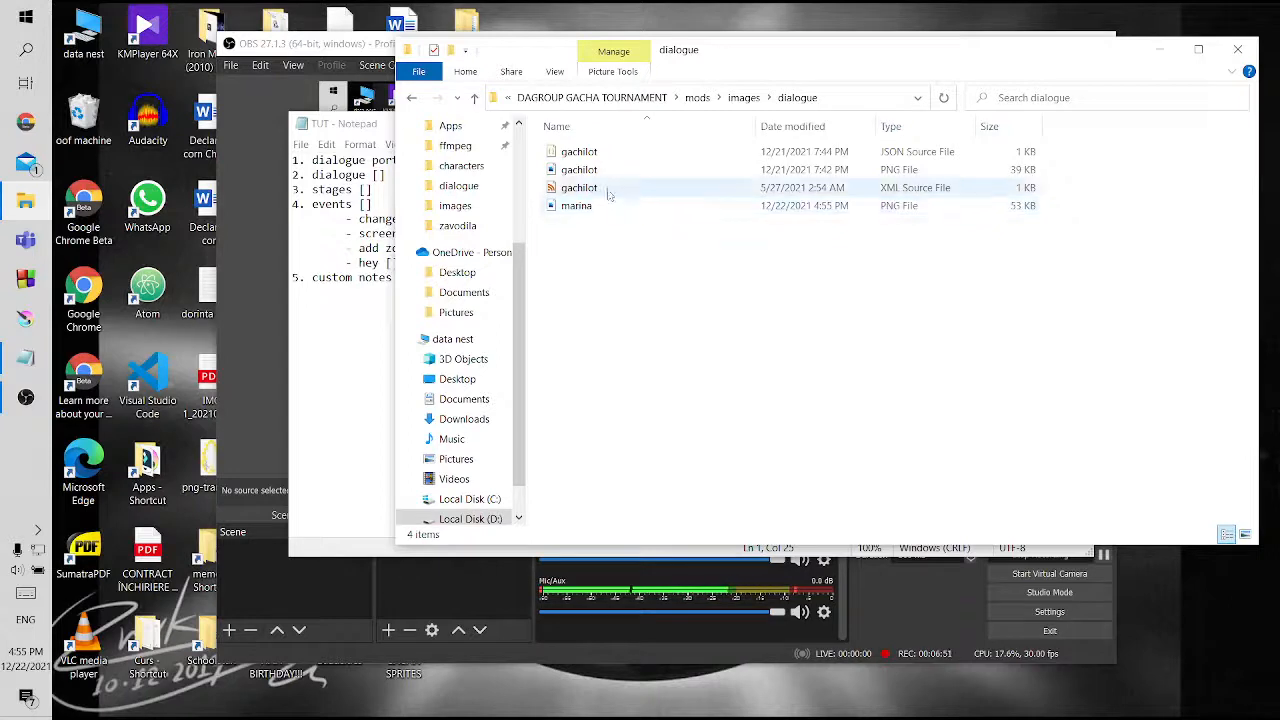
click(607, 190)
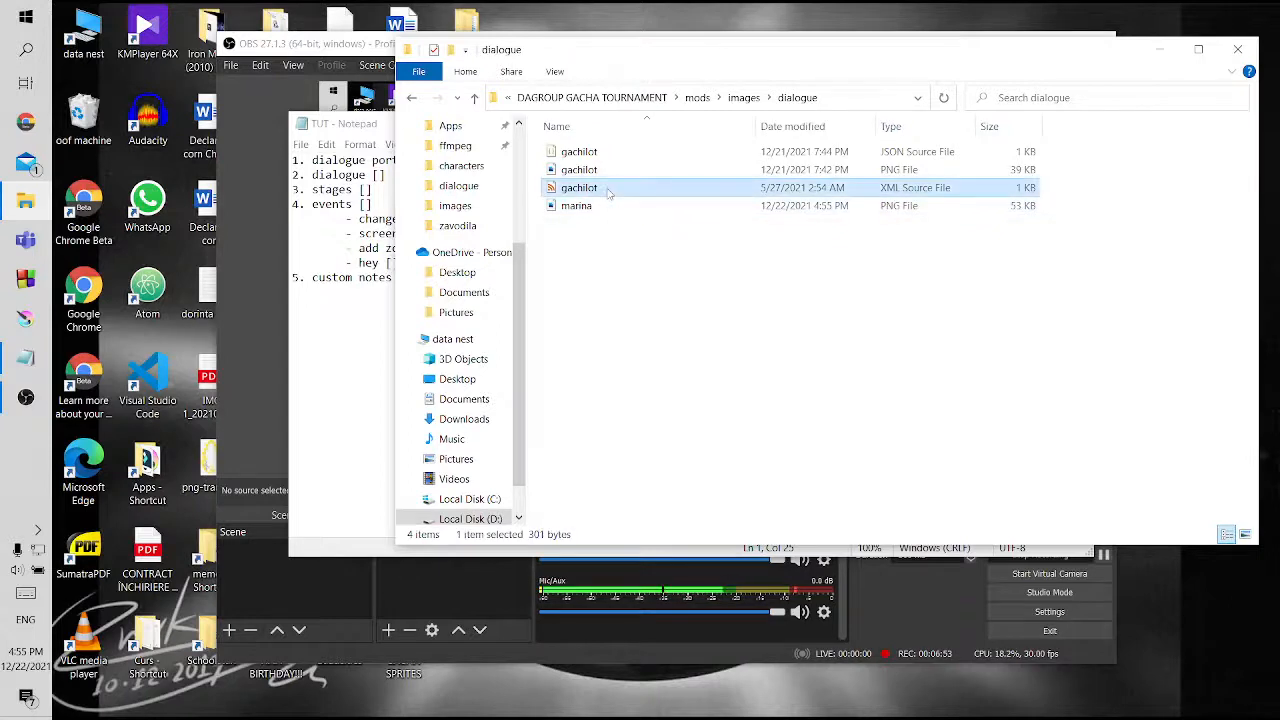
right_click(622, 286)
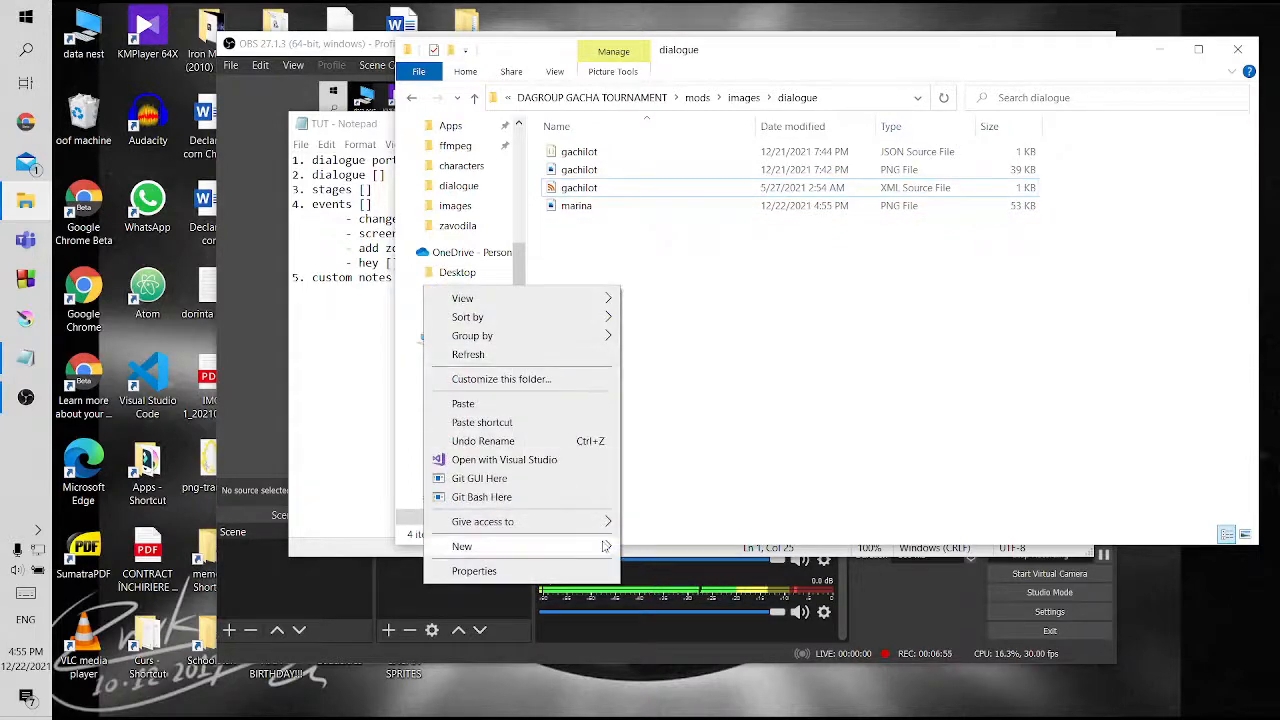
mouse_move(605, 546)
click(698, 360)
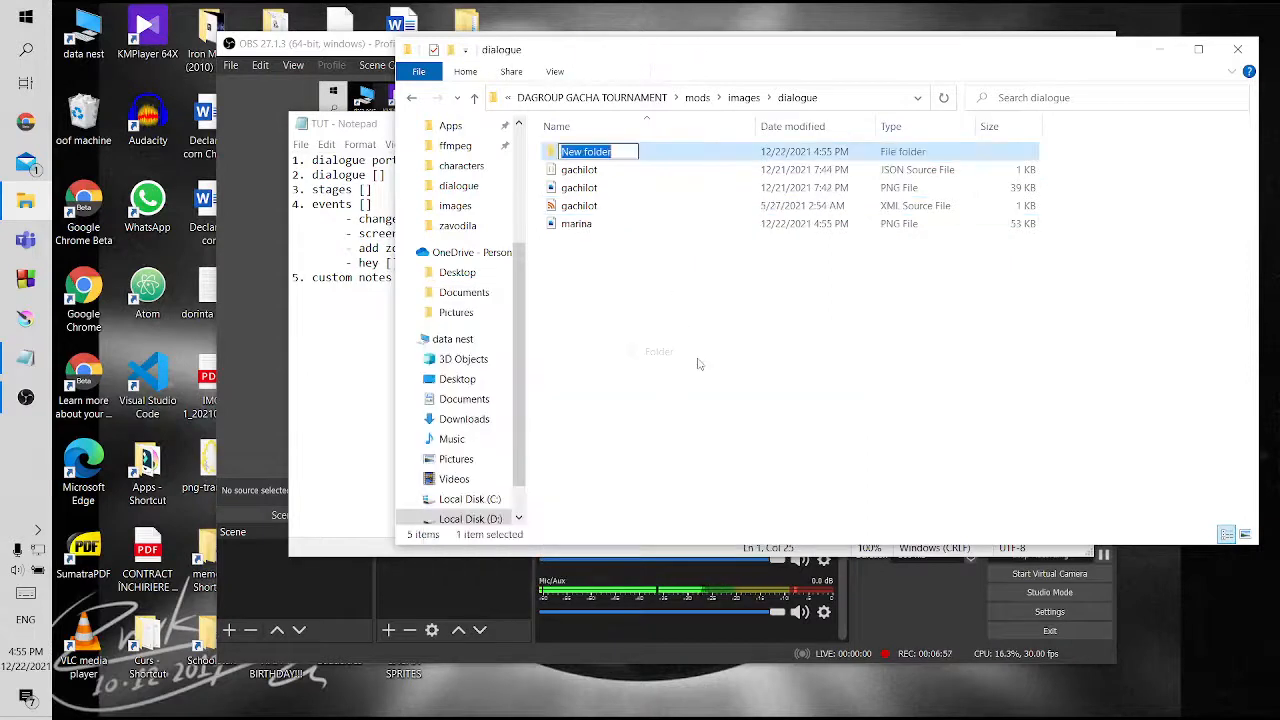
key(Return)
key(Return)
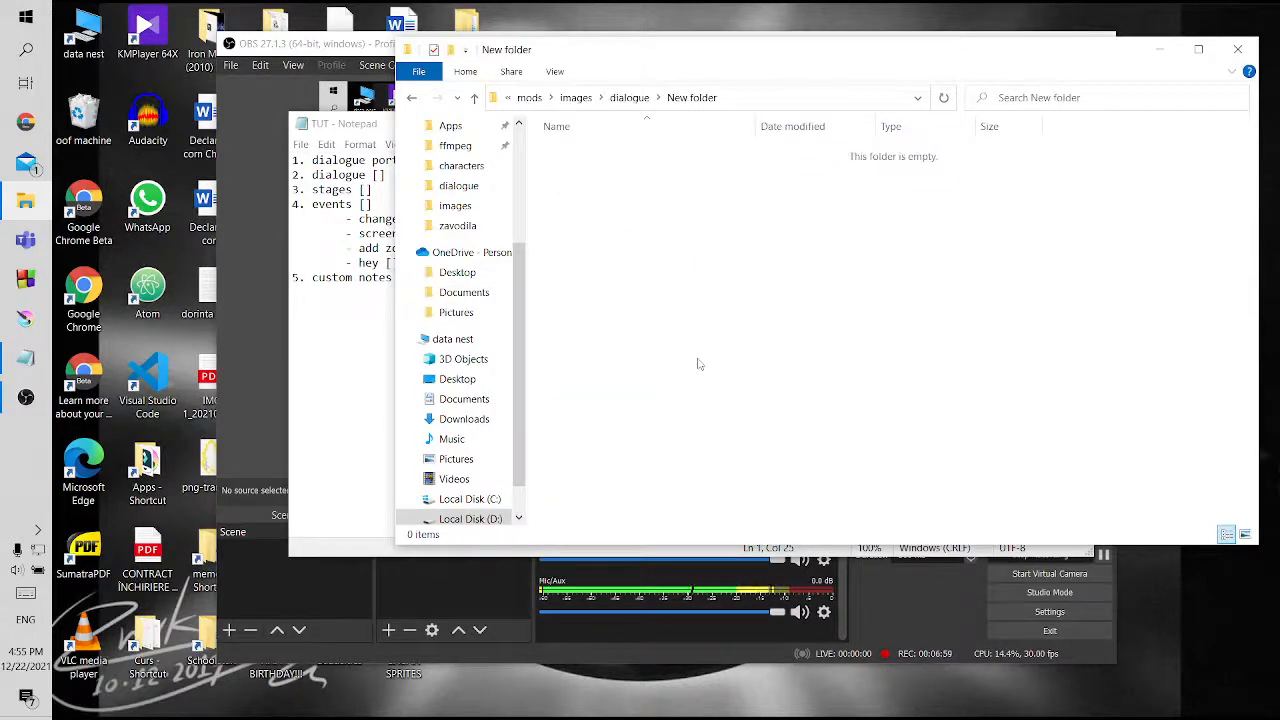
Paste the gachilot XML file into the new subfolder and rename it marina
key(ctrl+v)
key(F2)
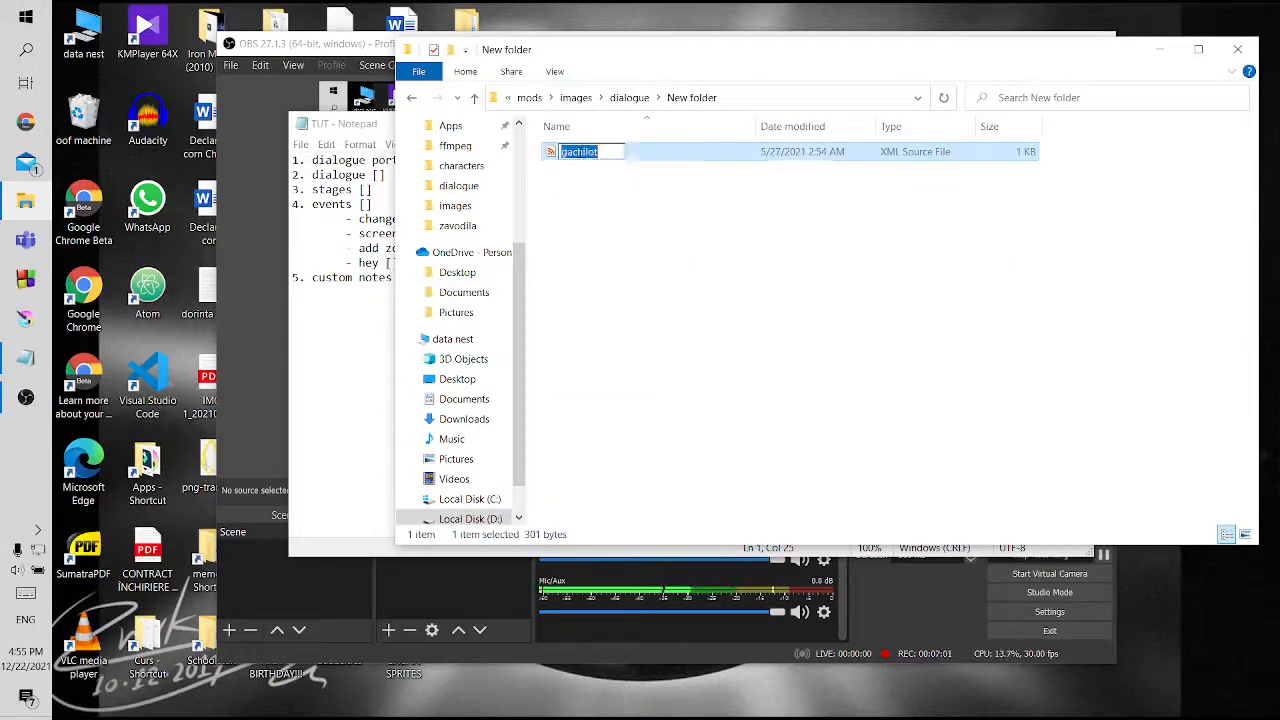
key(Return)
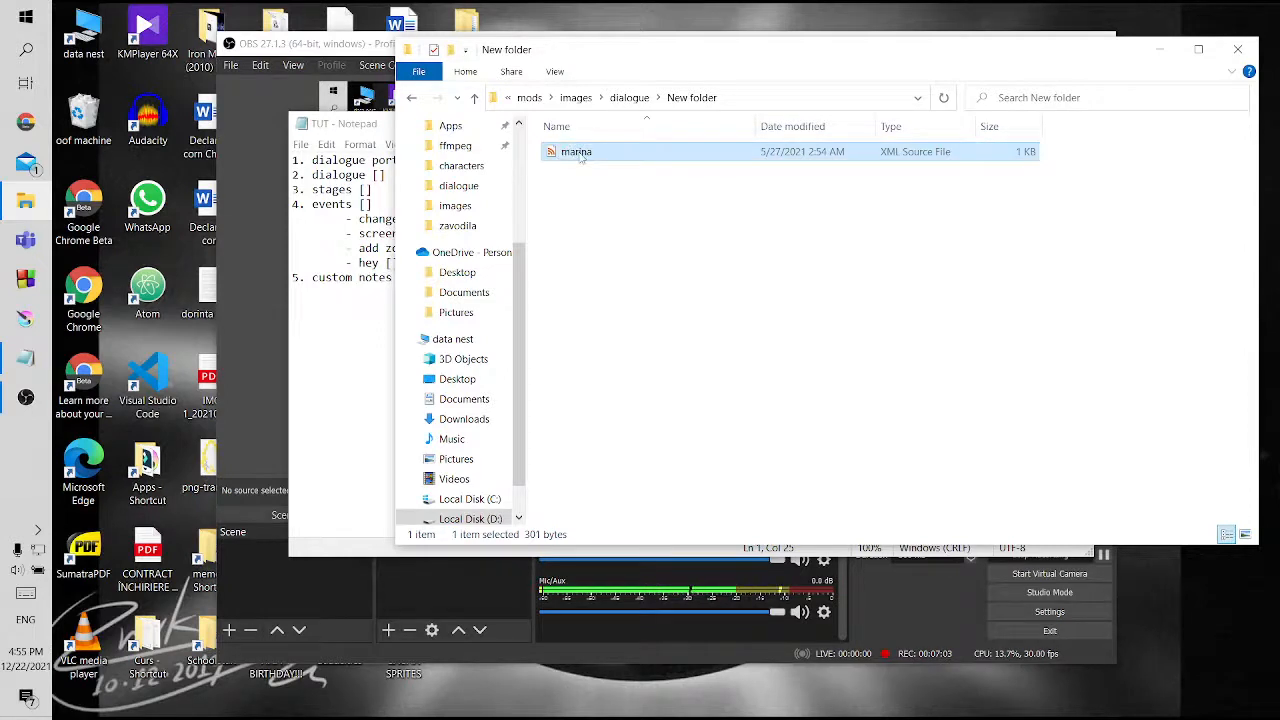
Place the marina XML file in the dialogue folder alongside the marina PNG
click(476, 97)
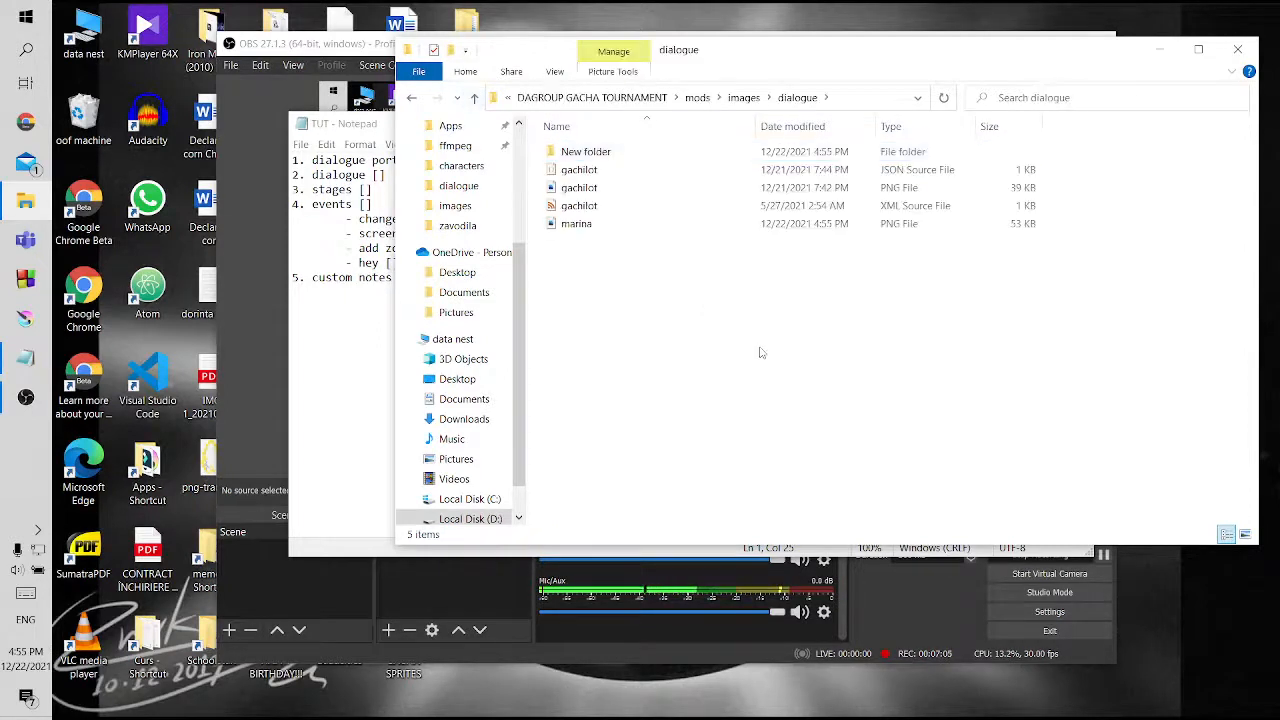
key(ctrl+v)
click(622, 155)
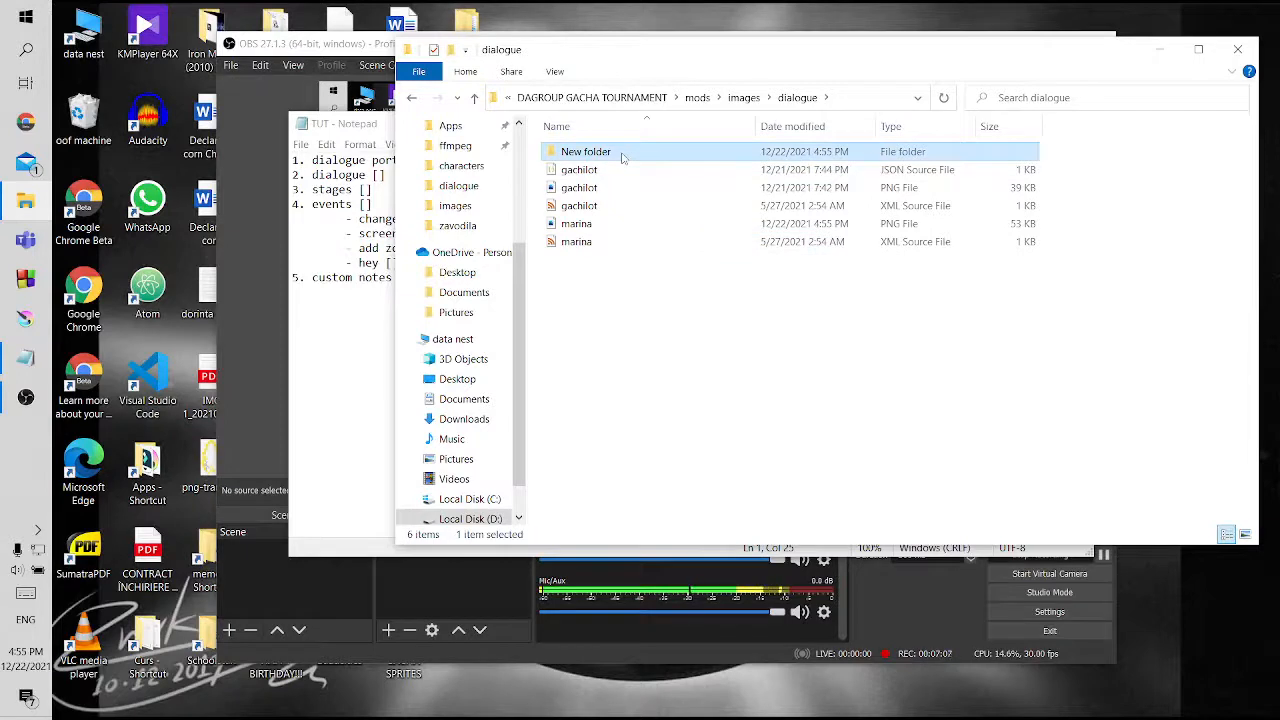
click(643, 342)
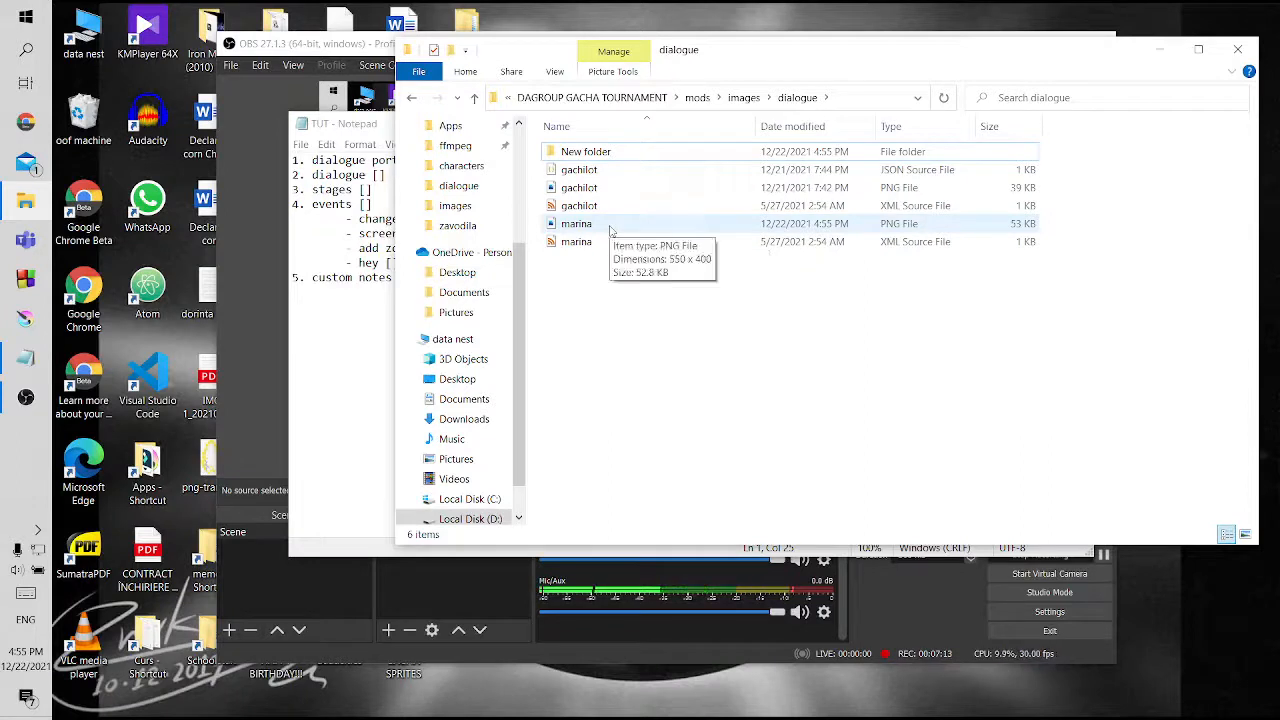
Return to the DAGROUP GACHA TOURNAMENT root folder and launch the Psych Engine game
click(475, 97)
click(475, 97)
click(475, 97)
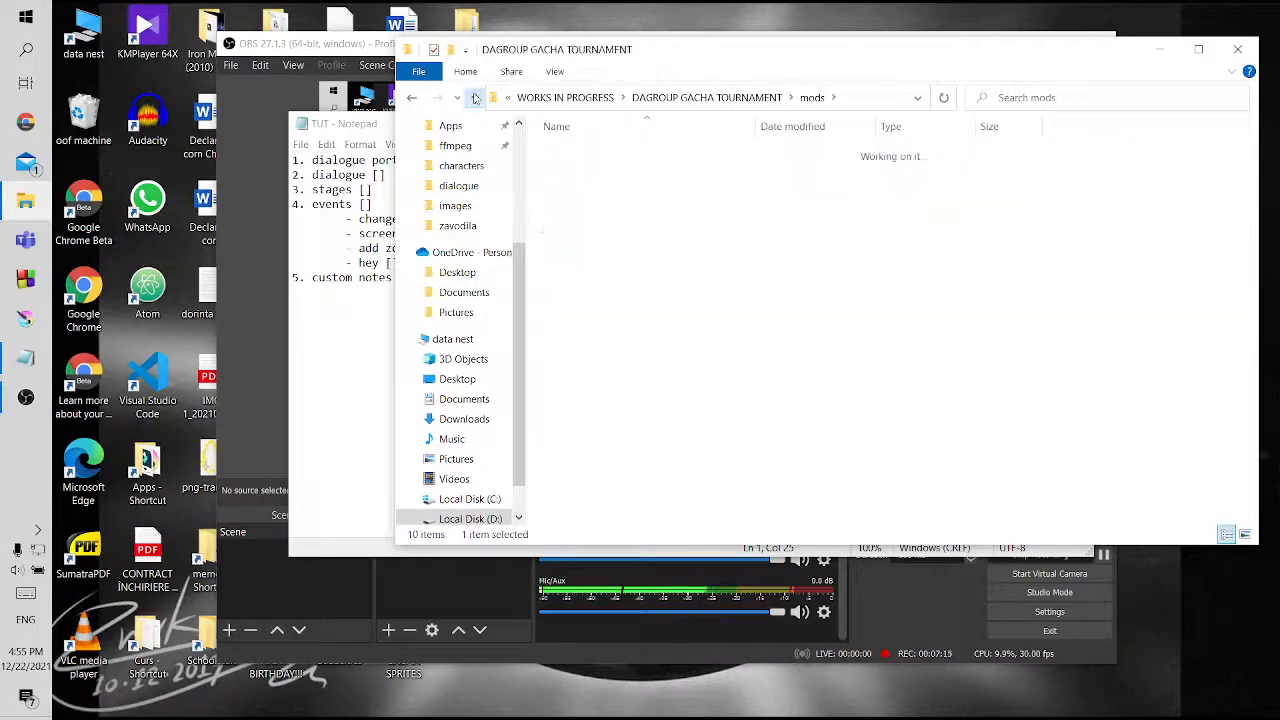
double_click(598, 243)
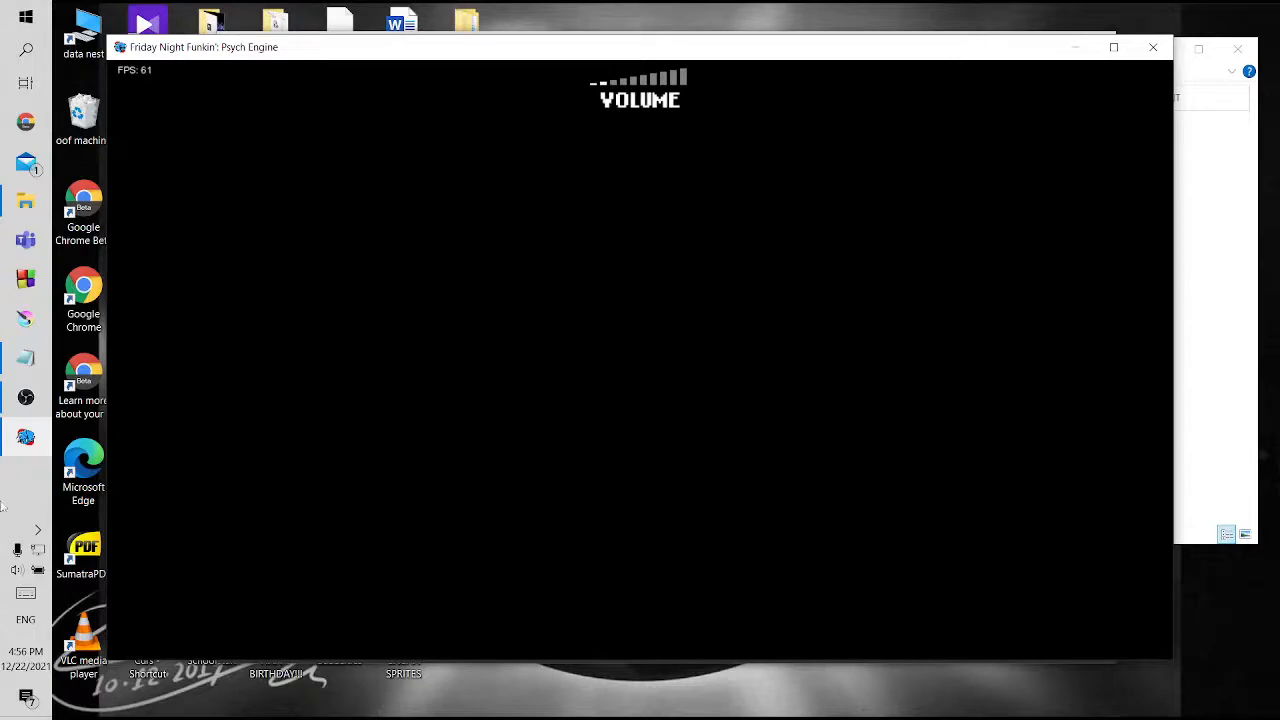
Mute the game's volume, checking the desktop audio level in OBS before and after
click(6, 405)
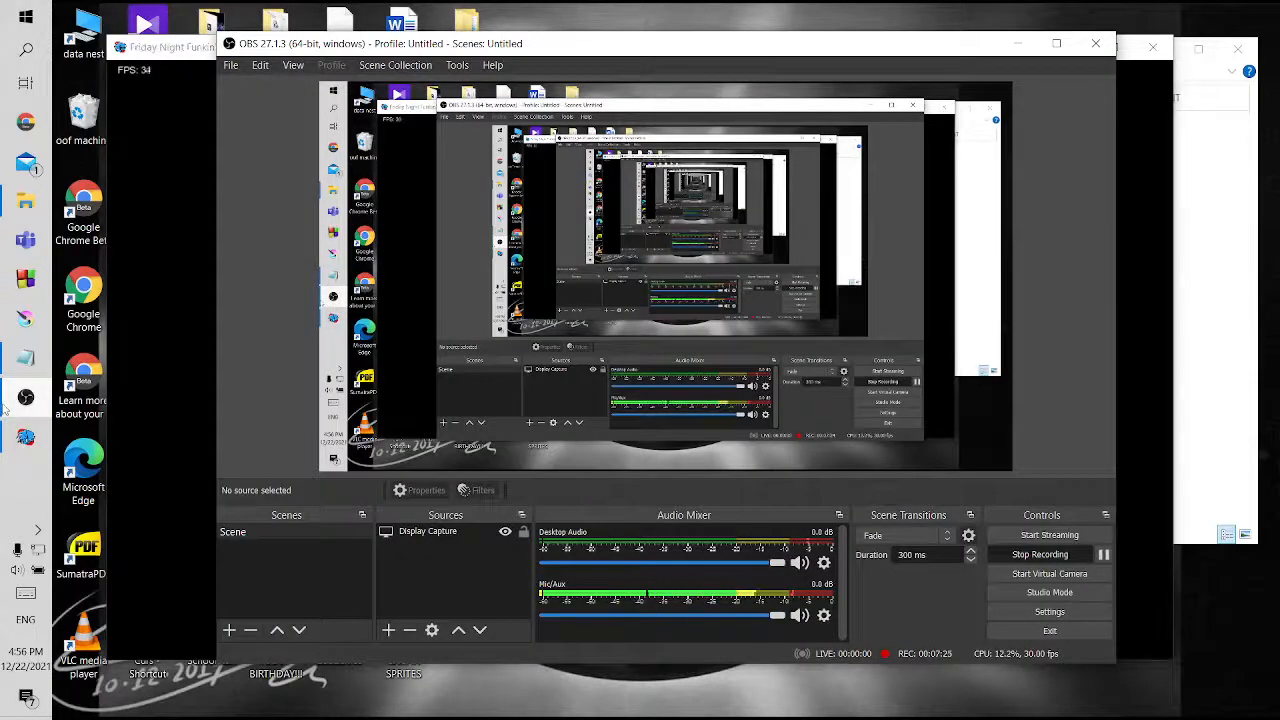
click(6, 406)
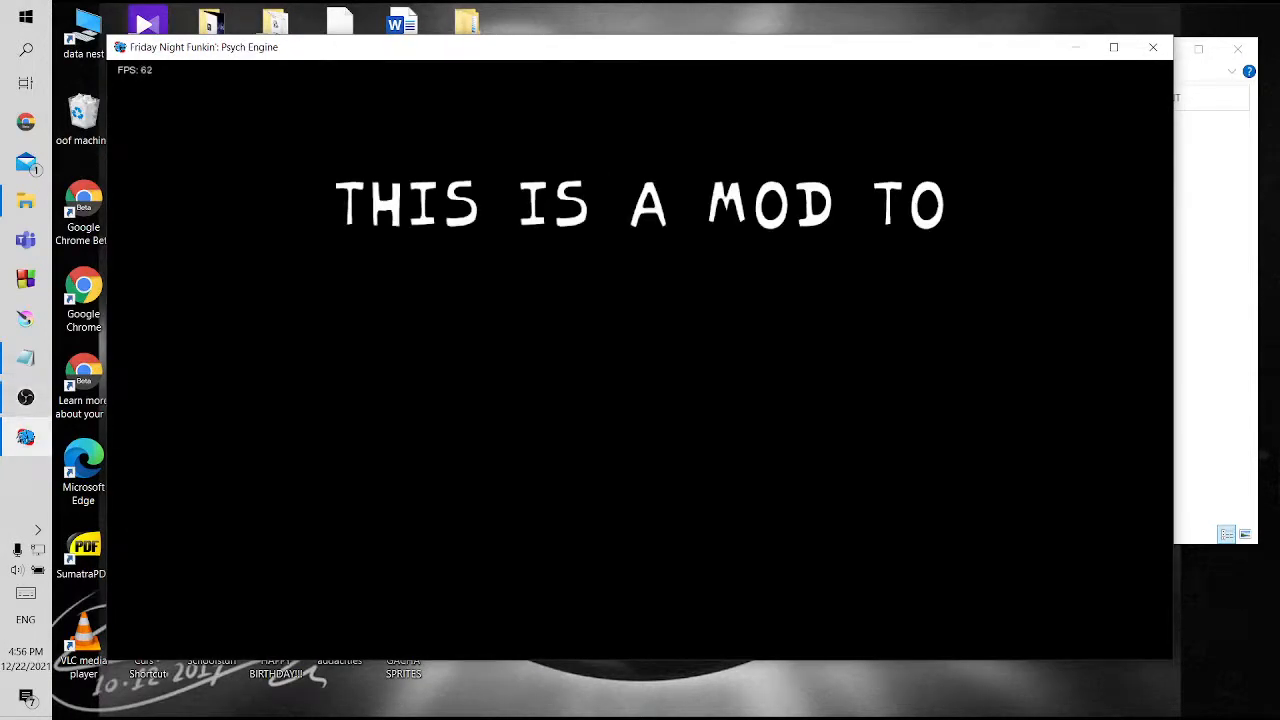
key(0)
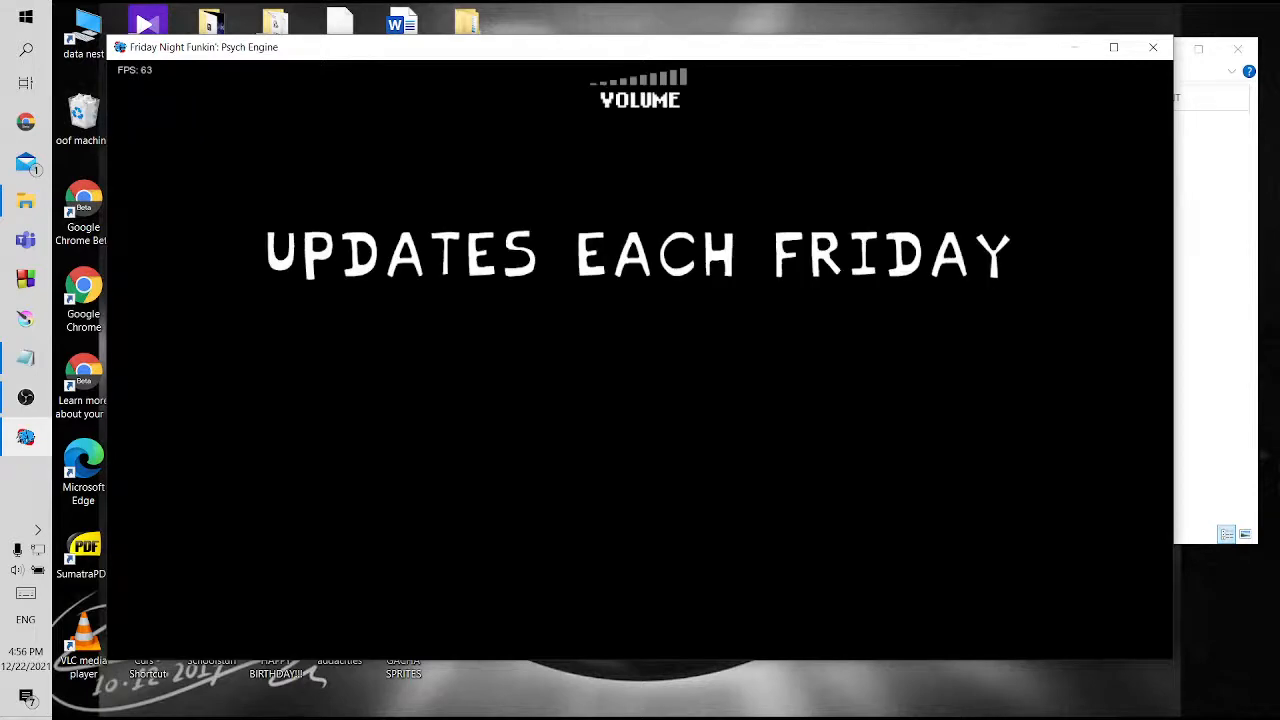
click(22, 400)
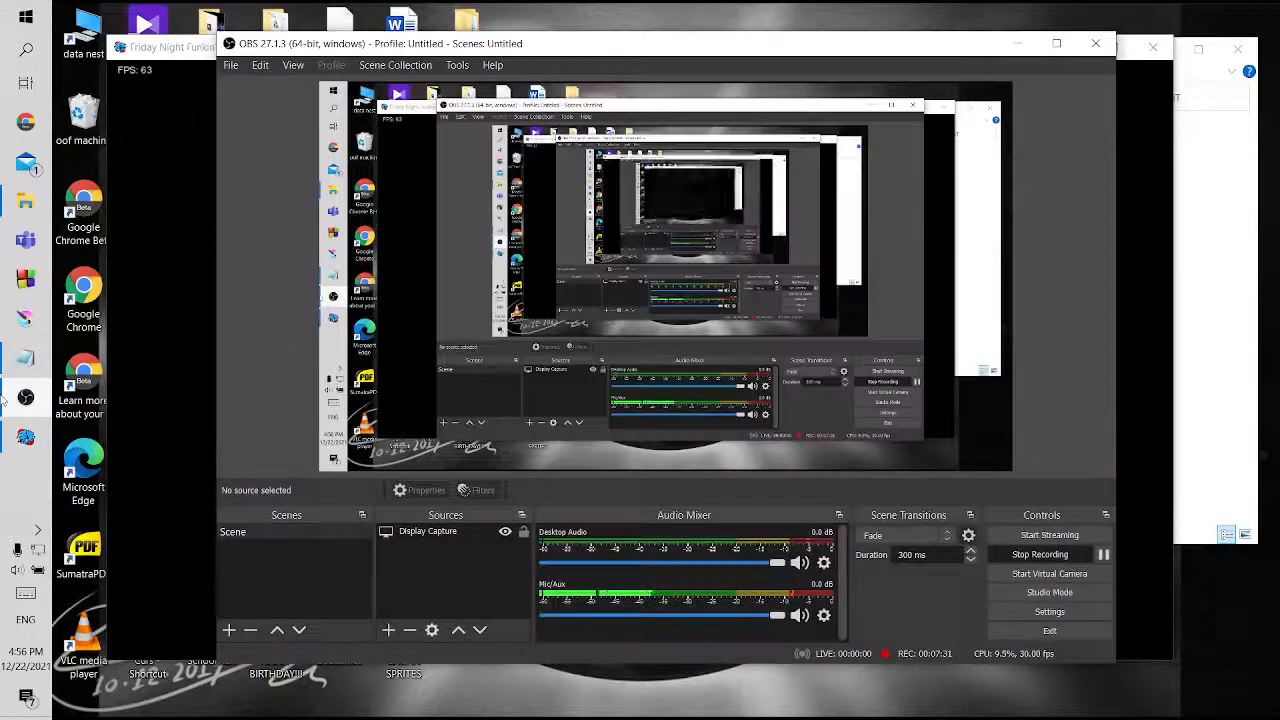
click(22, 400)
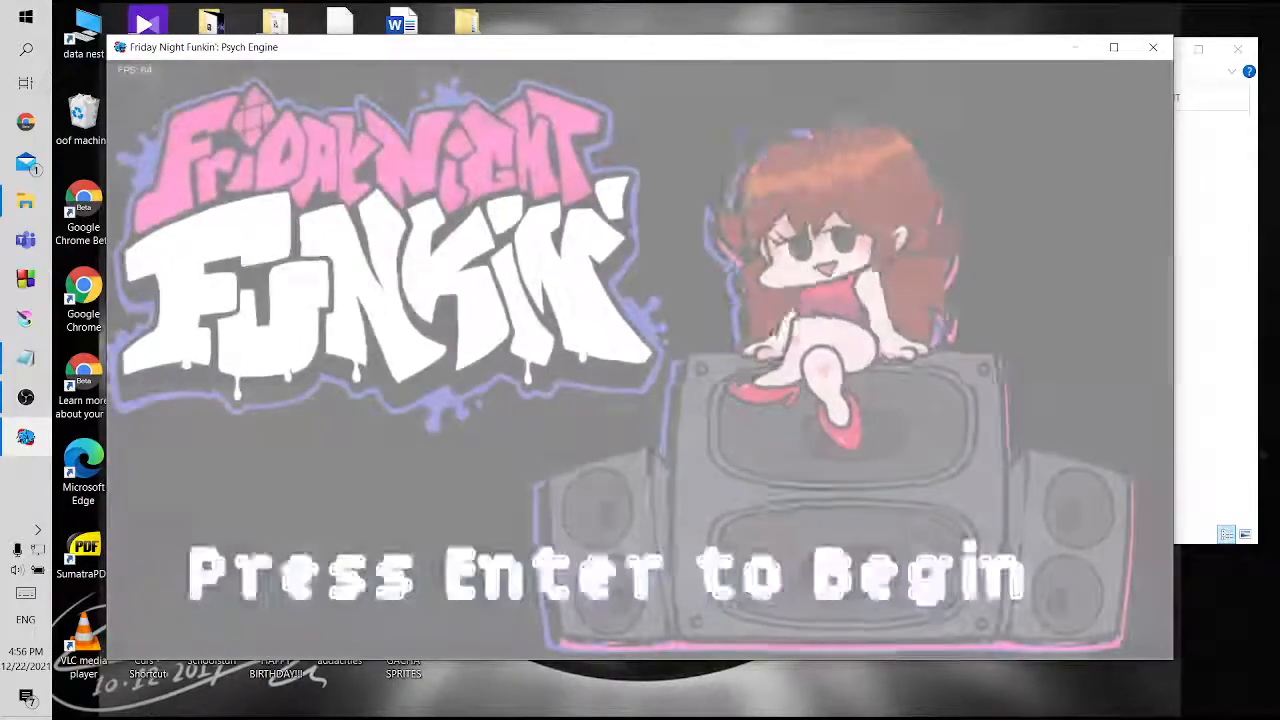
Continue past the title screen to the main menu and open the list of built-in editors
key(Return)
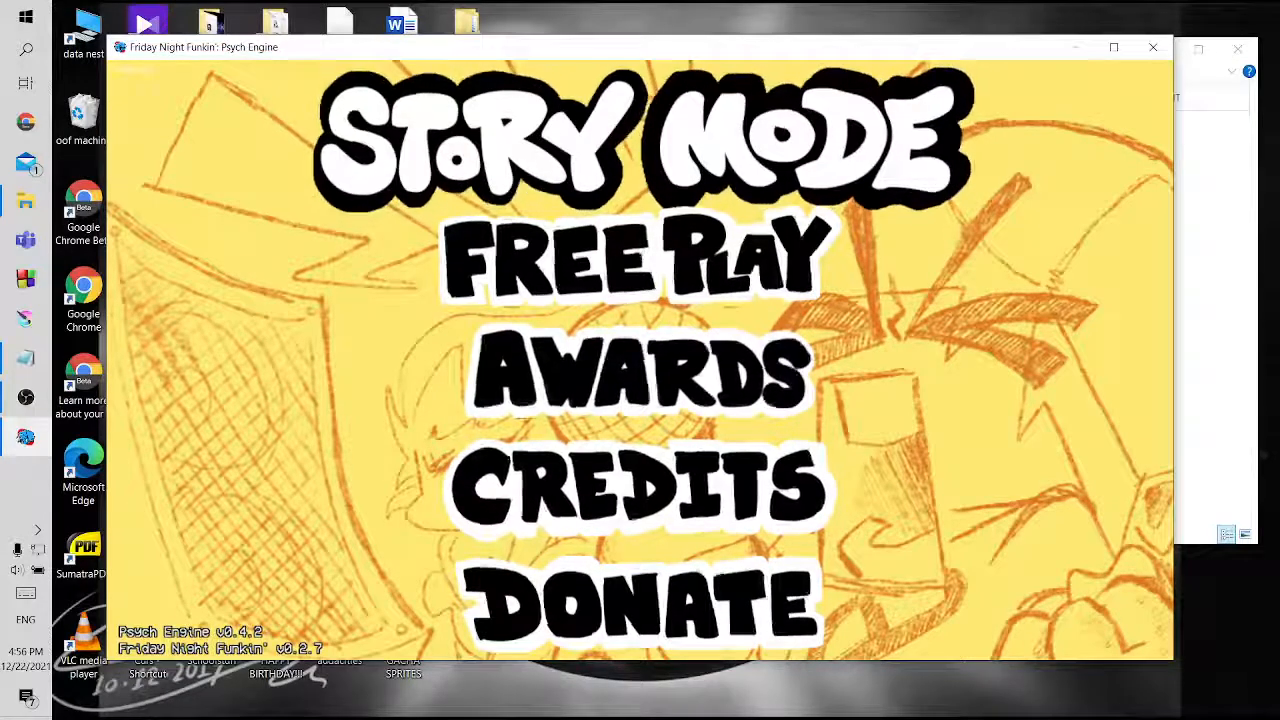
key(7)
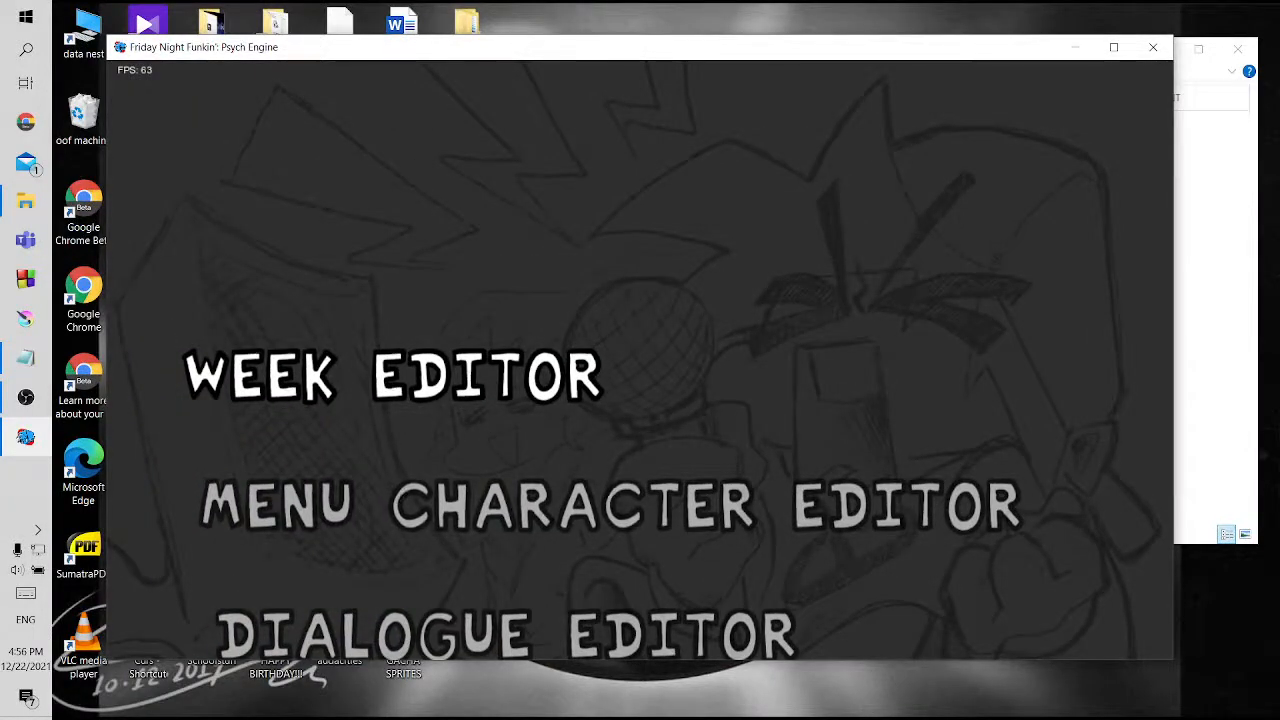
key(Escape)
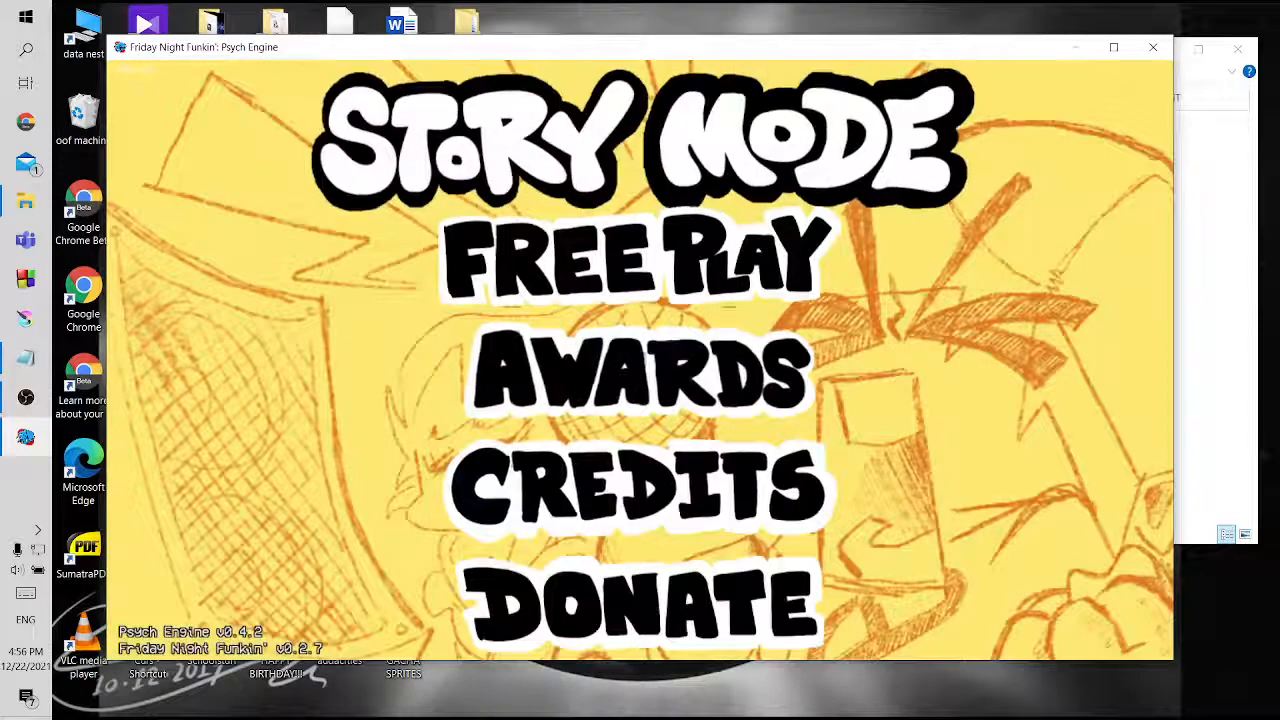
key(7)
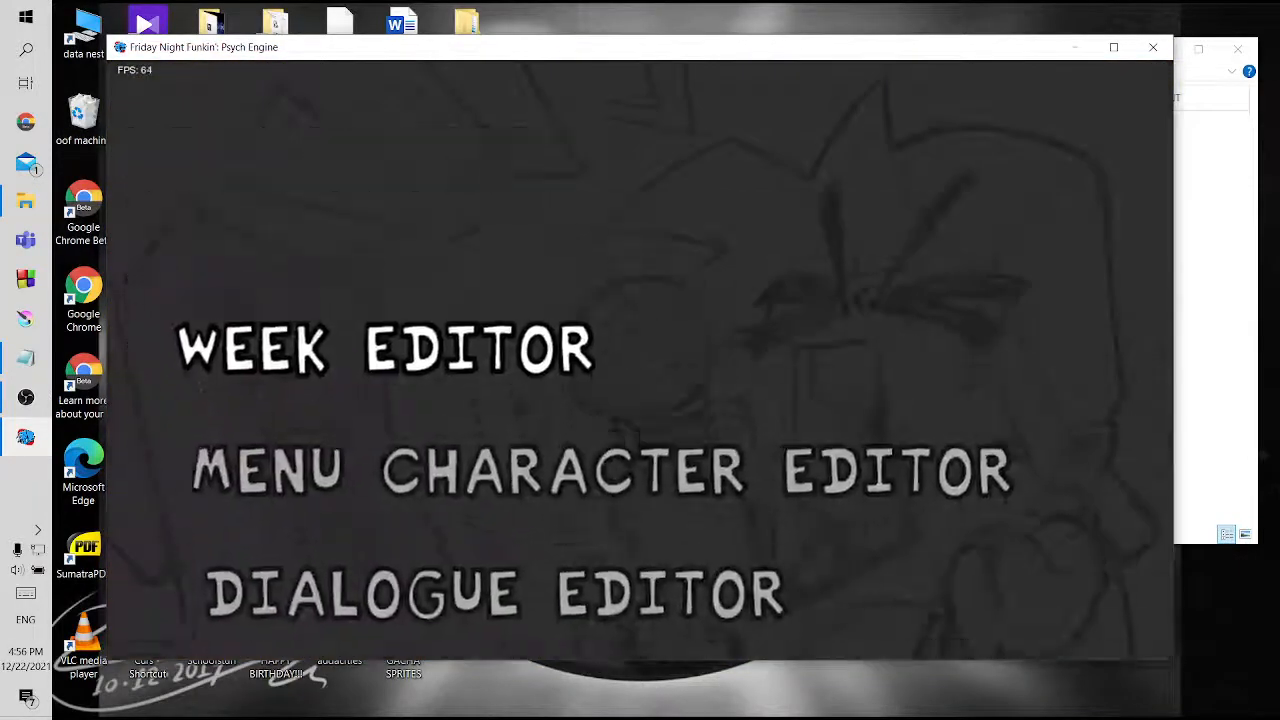
Find the Dialogue Portrait Editor in the editor list and open it
key(Down)
key(Down)
key(Down)
key(Up)
key(Up)
key(Up)
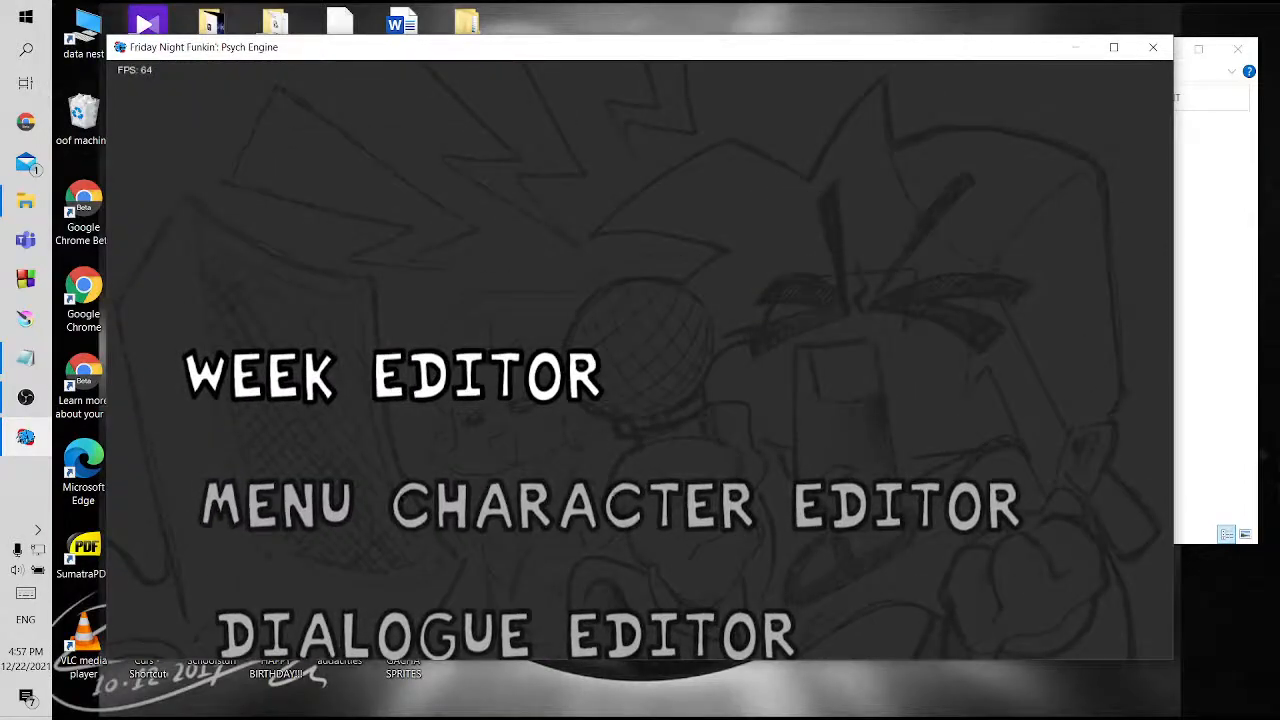
key(Up)
key(Up)
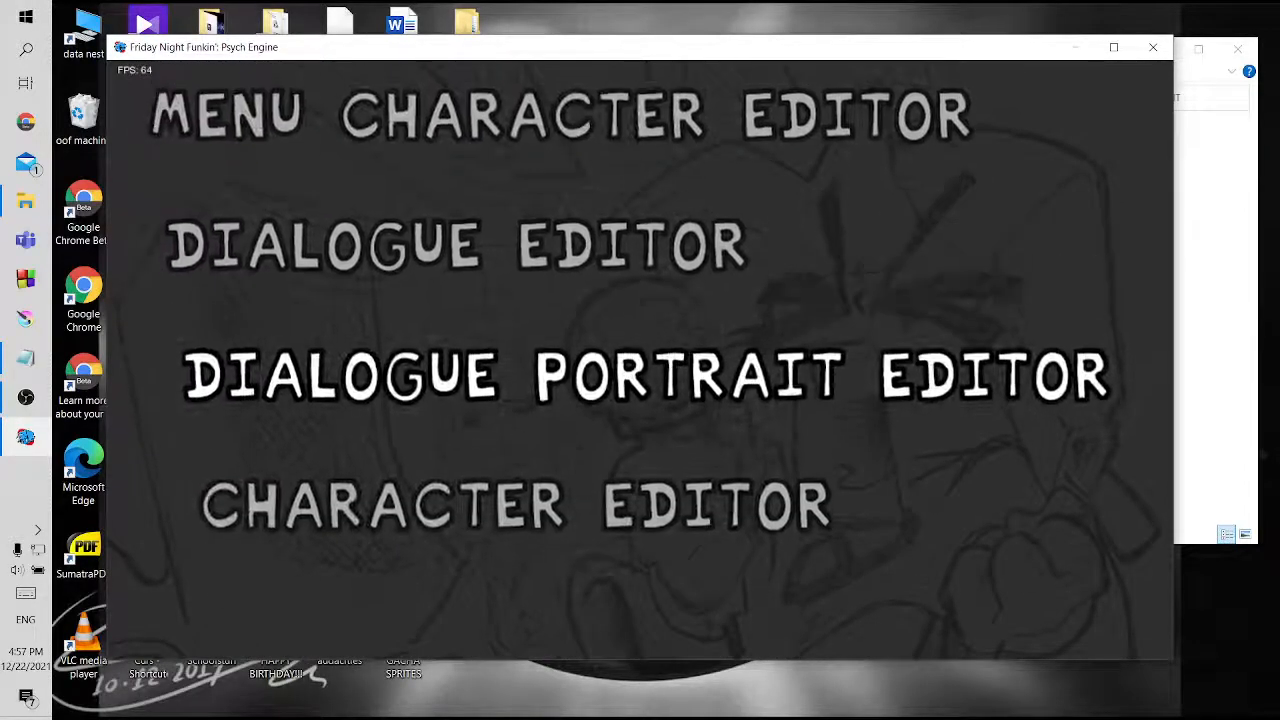
key(Return)
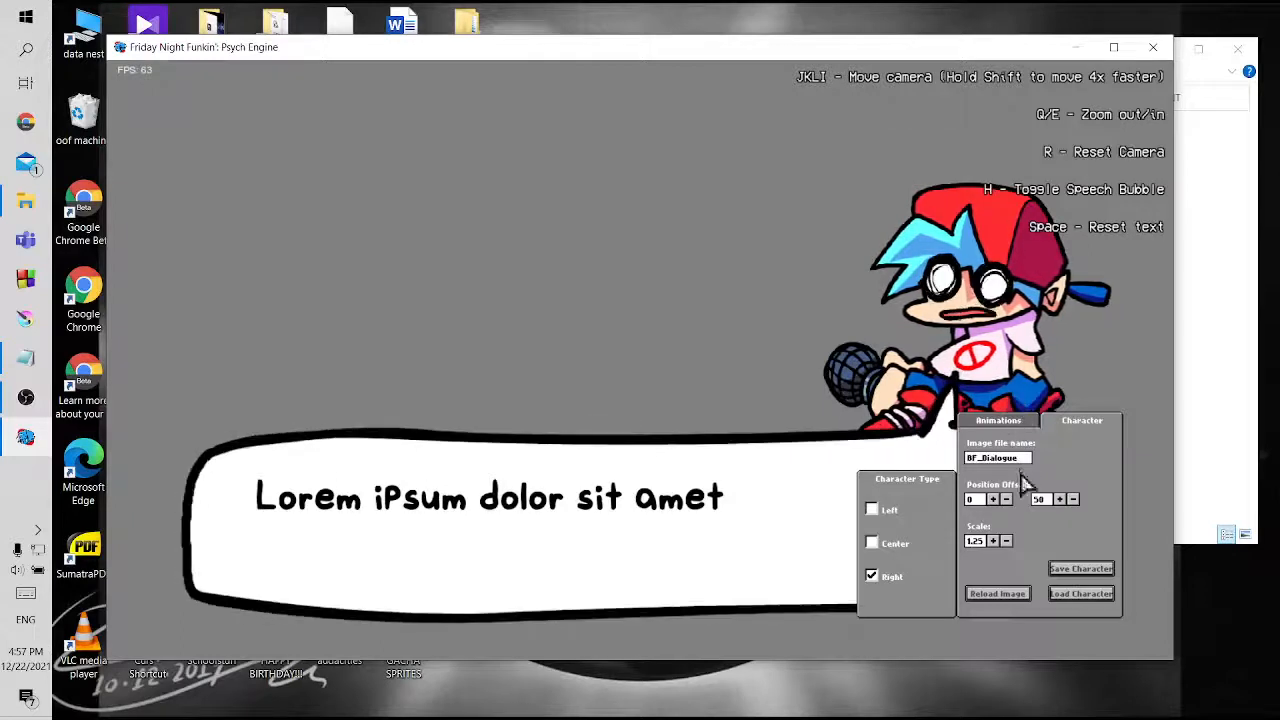
Examine the talk and excited animations of the BF_Dialogue character and preview them with the speech bubble
click(996, 422)
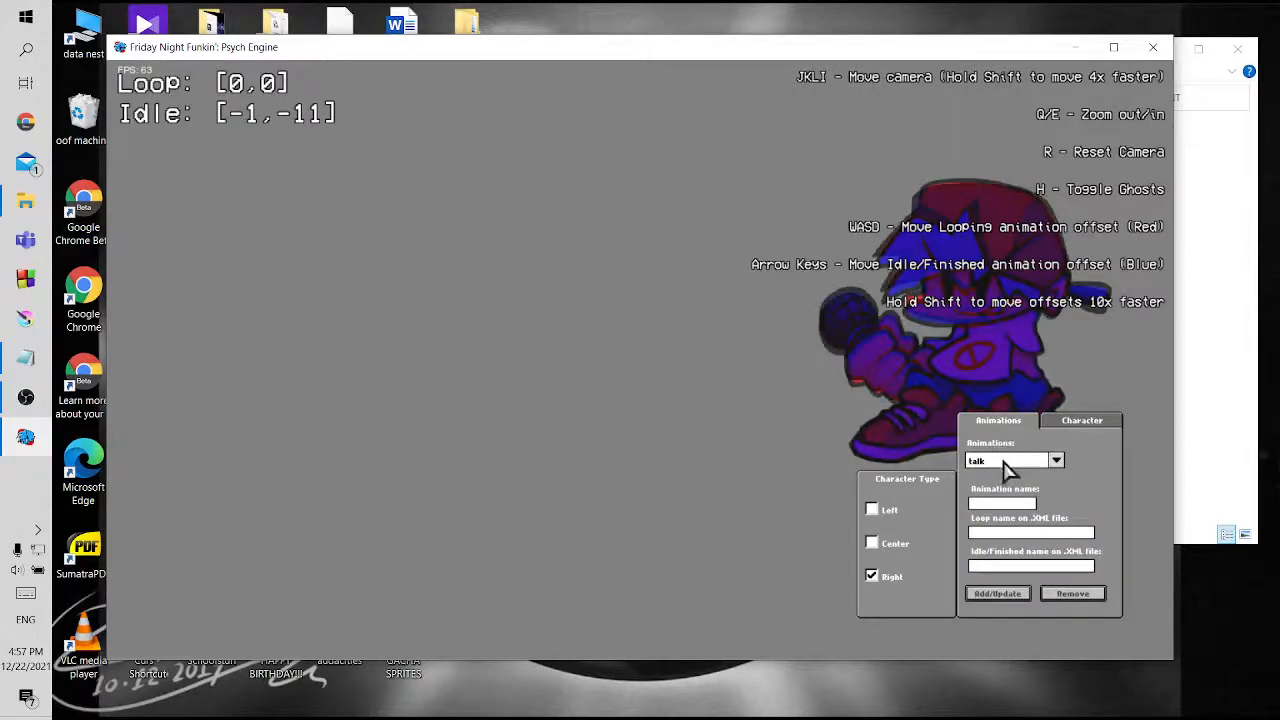
click(1006, 462)
click(1006, 486)
click(1080, 422)
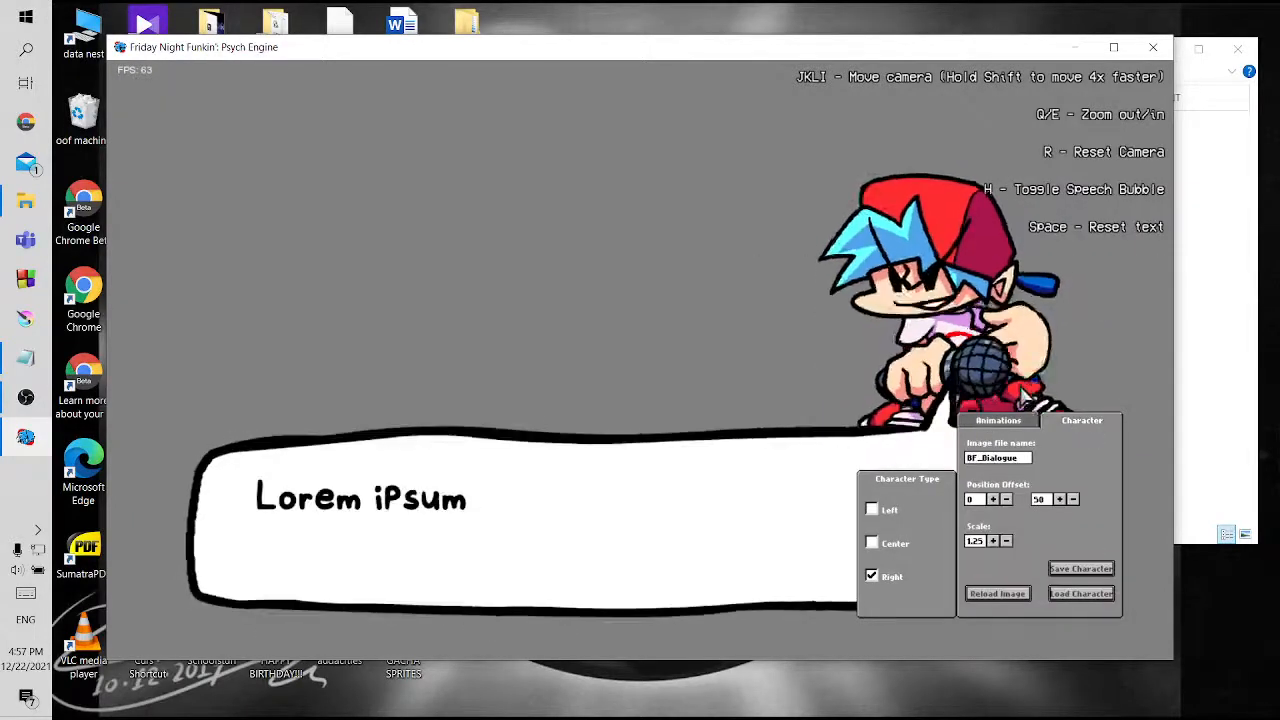
click(998, 421)
click(1010, 461)
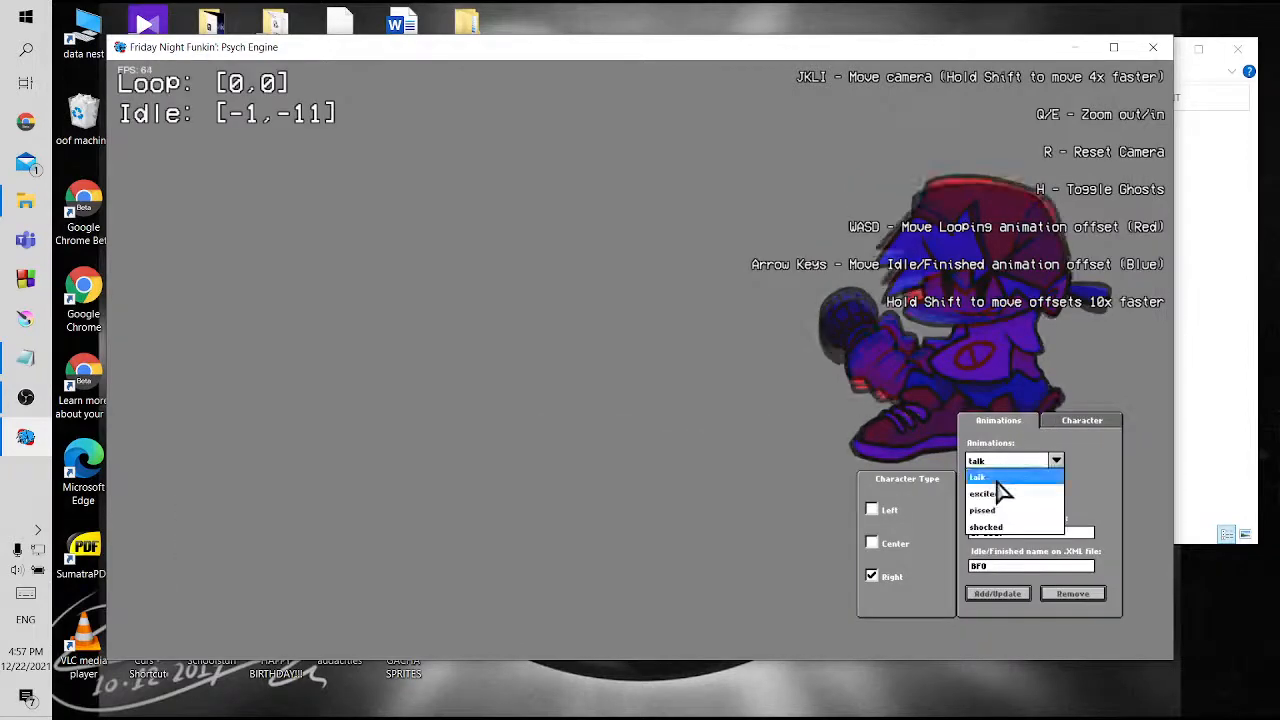
click(1012, 493)
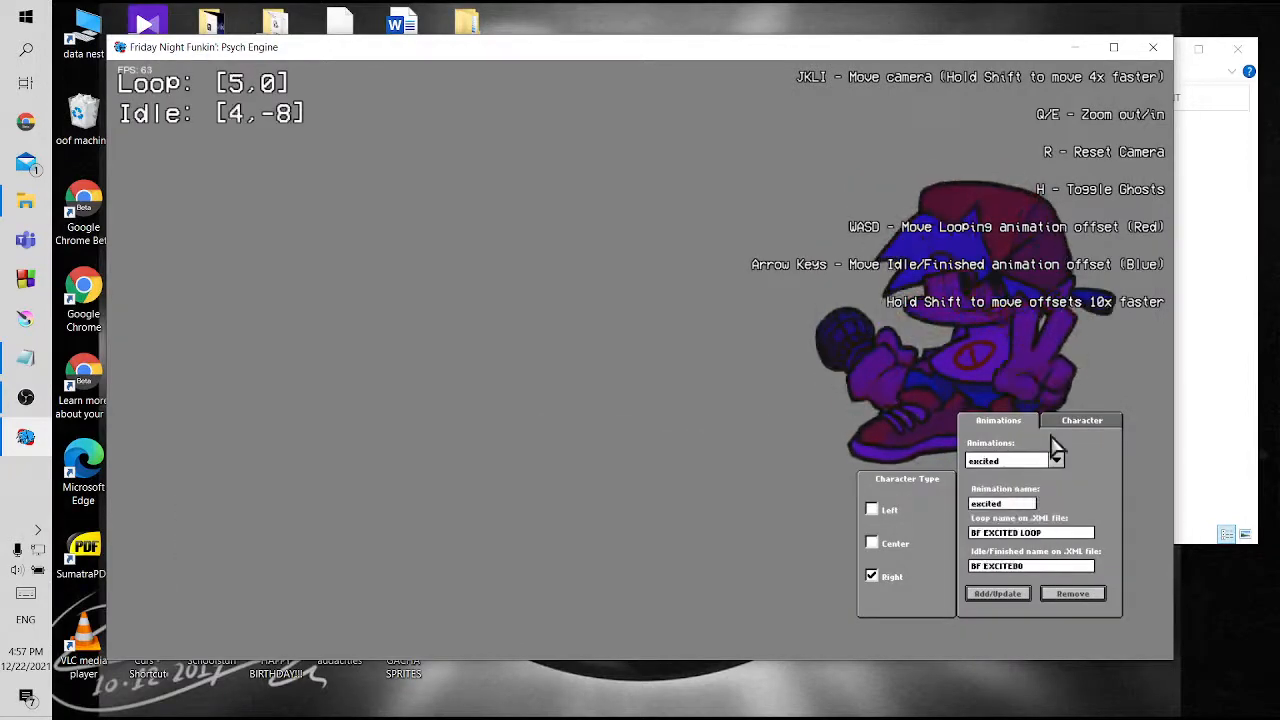
click(1068, 428)
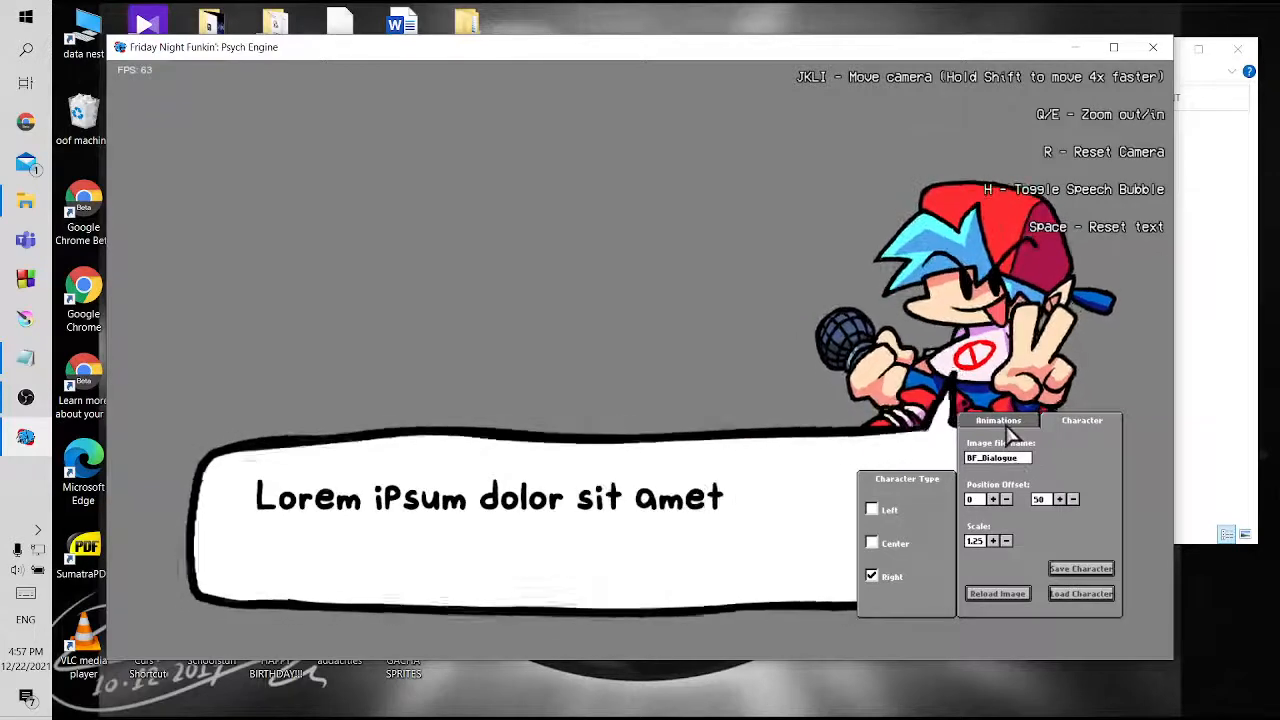
Examine the pissed and shocked animations of the BF_Dialogue character, including their XML names, offsets and dialogue previews
click(1005, 425)
click(995, 463)
click(1000, 511)
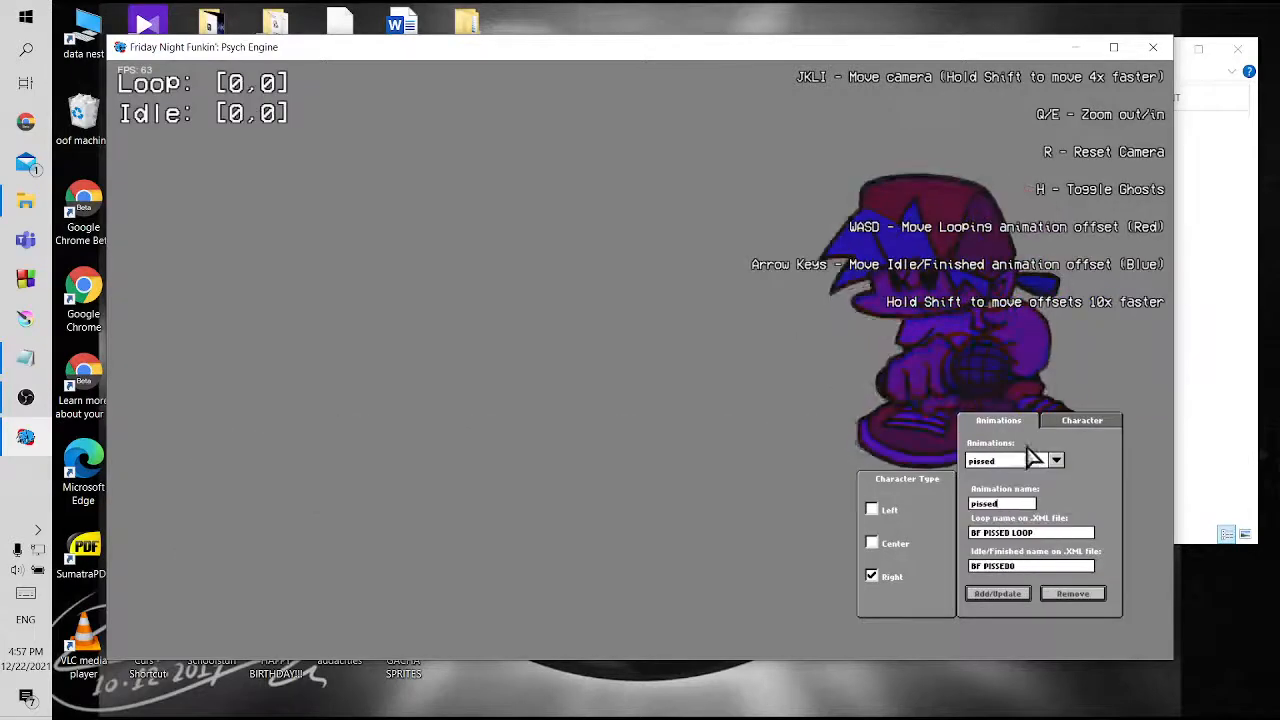
click(1063, 424)
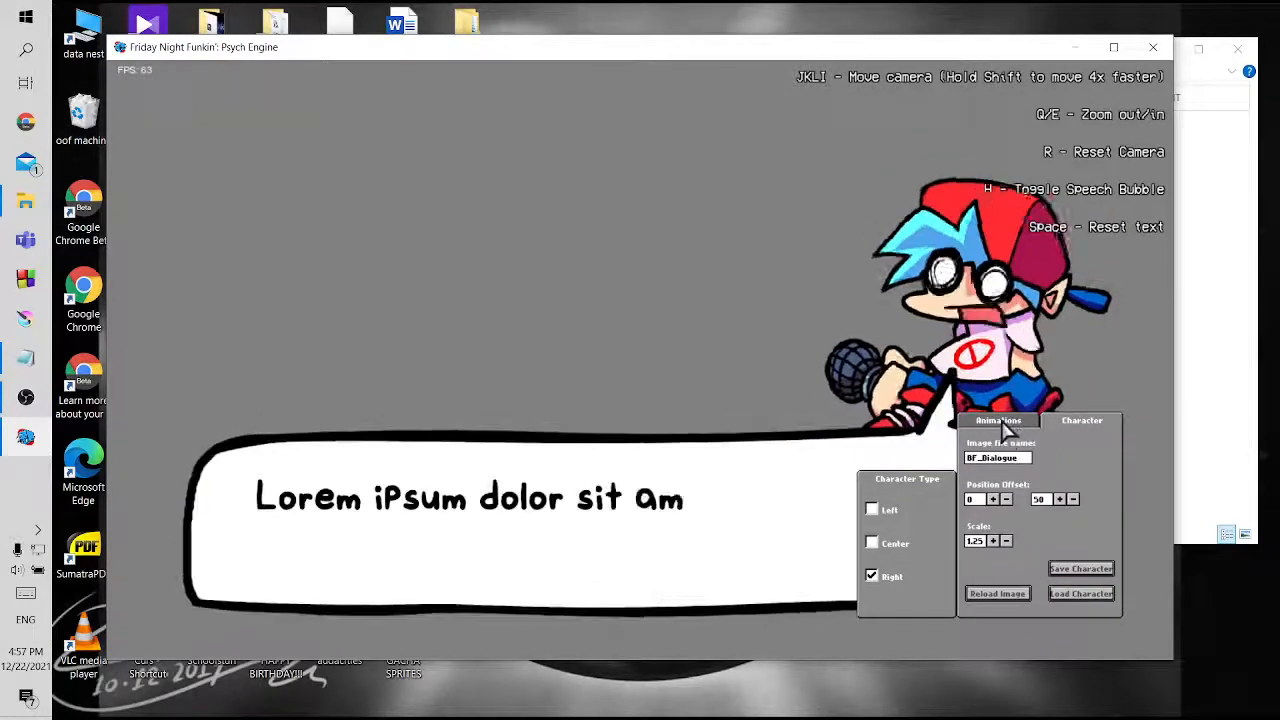
click(1002, 424)
click(1056, 460)
click(1008, 527)
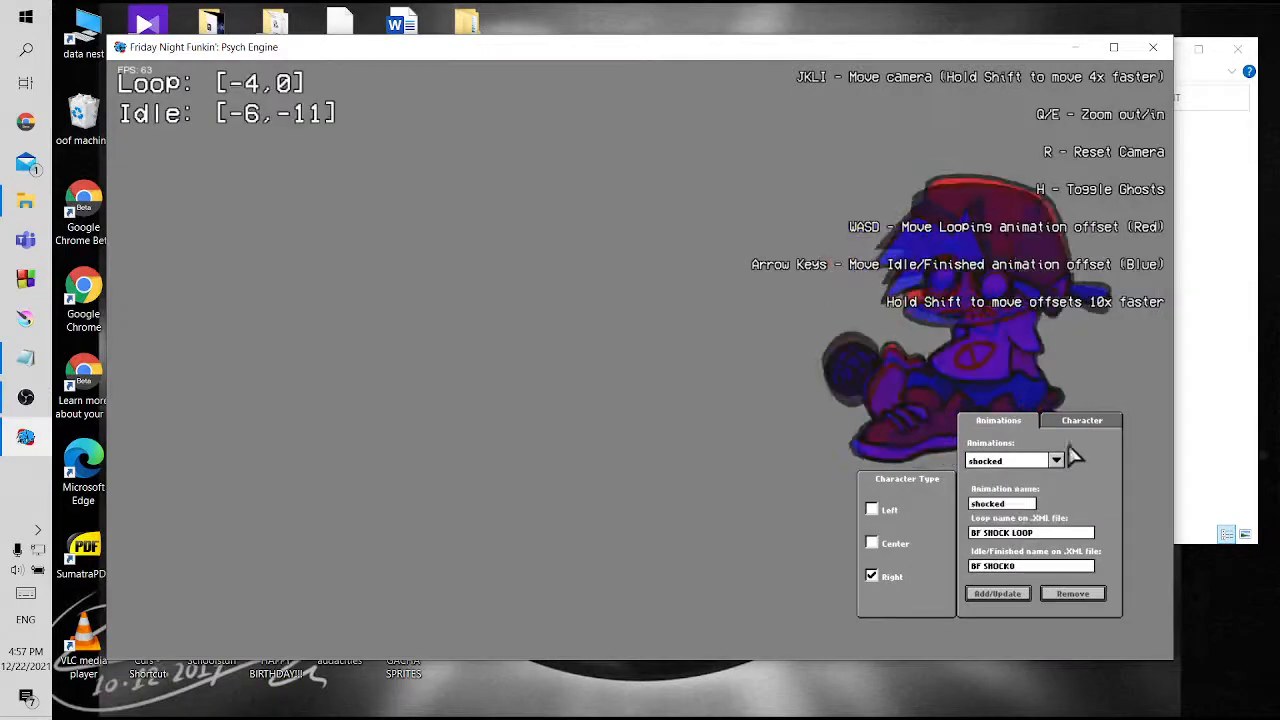
click(1080, 423)
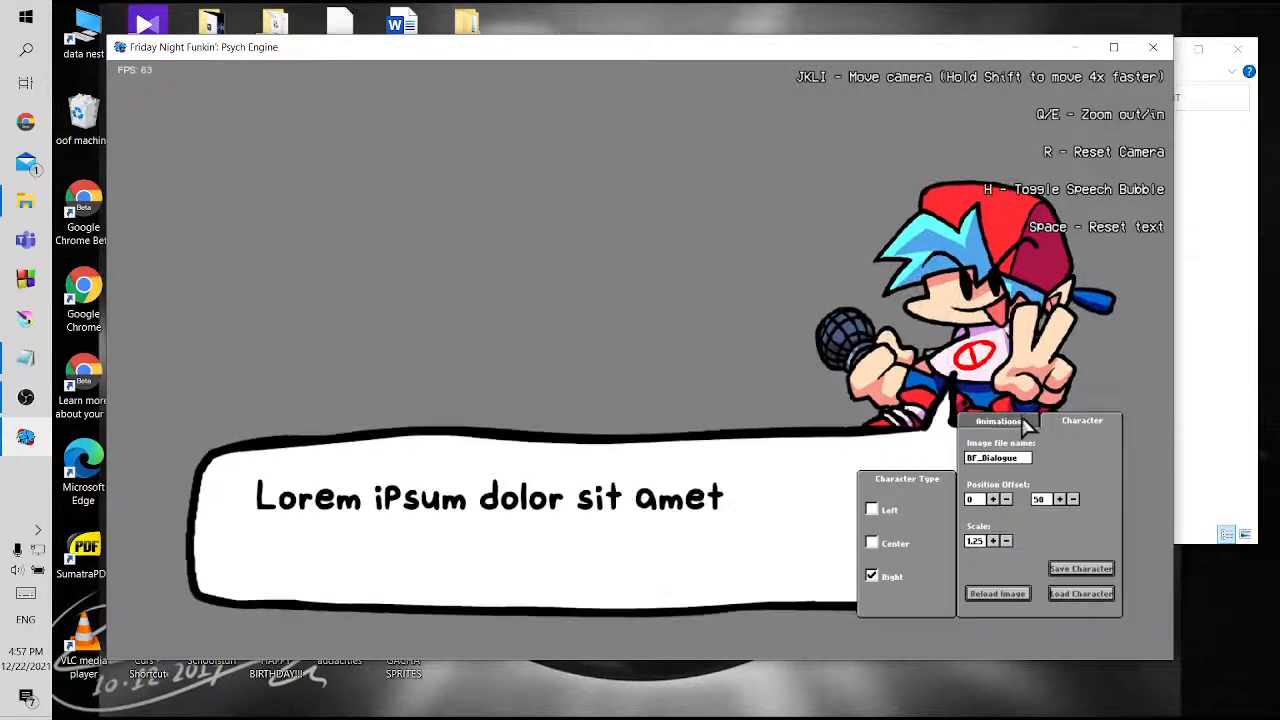
click(1025, 424)
click(1056, 460)
click(1025, 515)
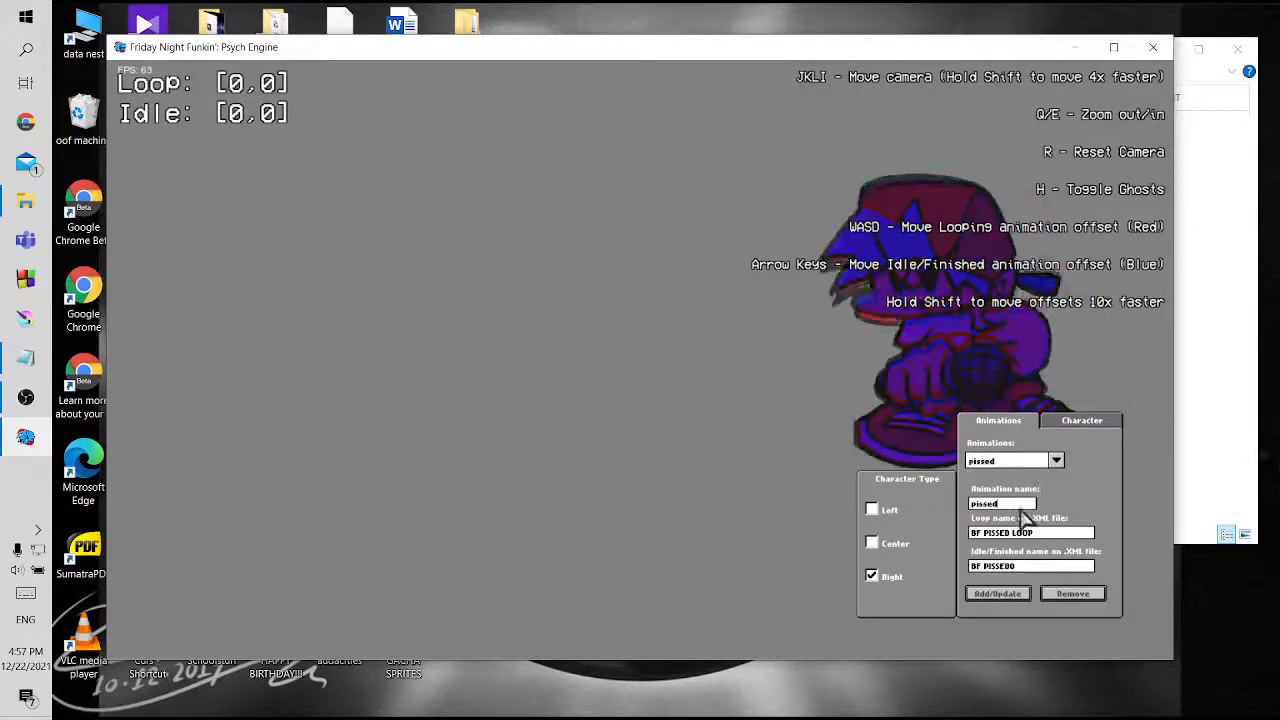
Examine the talk and excited animations of the BF_Dialogue character again, previewing the talk pose with the speech bubble
click(1068, 424)
click(1015, 424)
click(1030, 462)
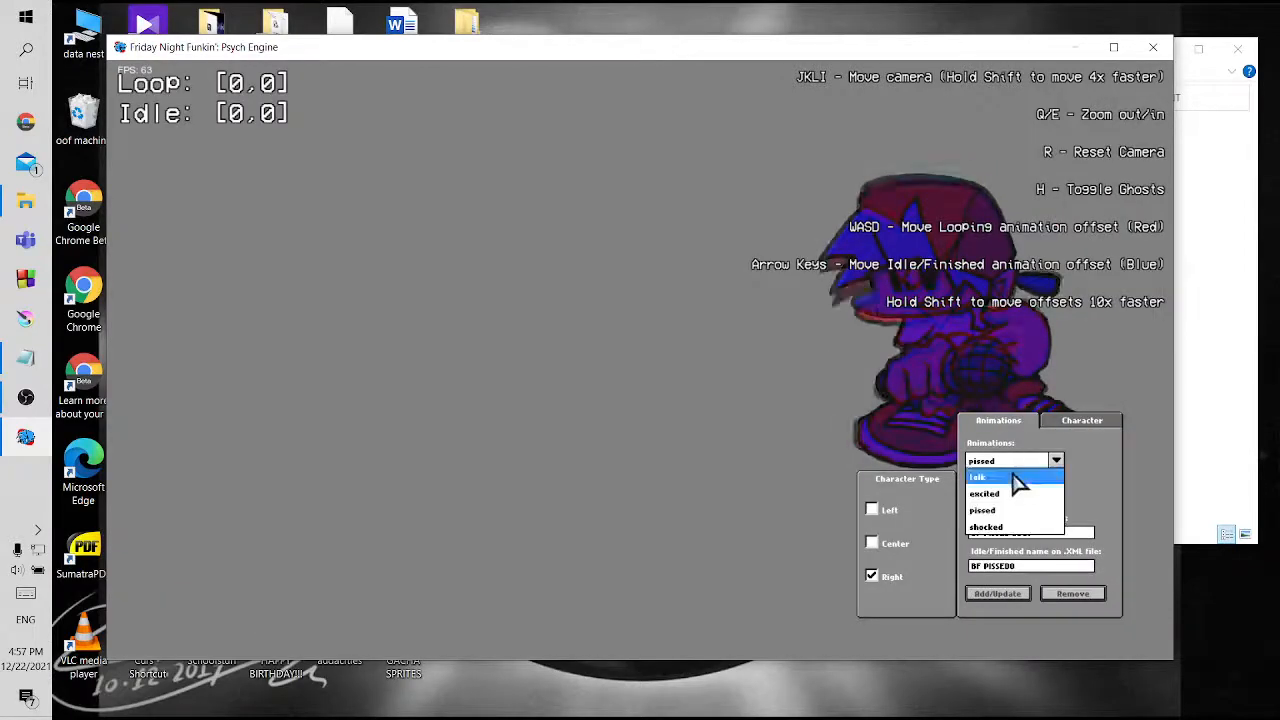
click(1017, 480)
click(1075, 424)
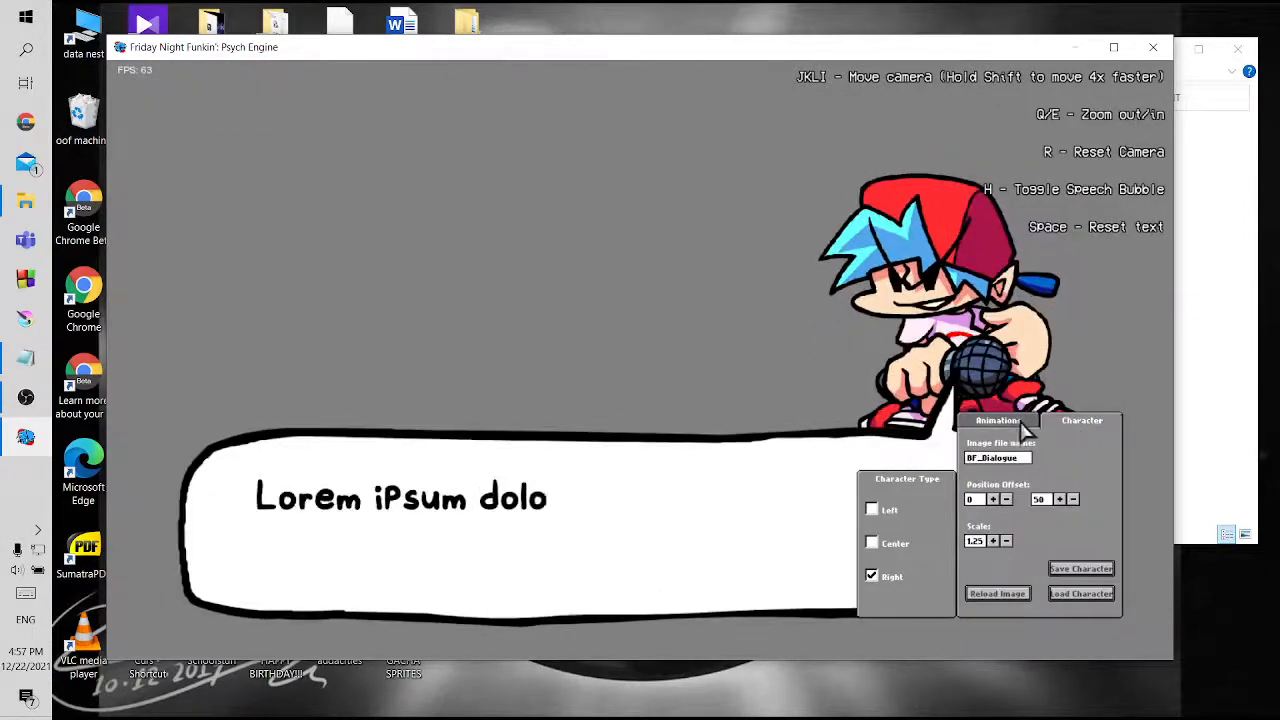
click(1013, 424)
click(1022, 463)
click(1014, 493)
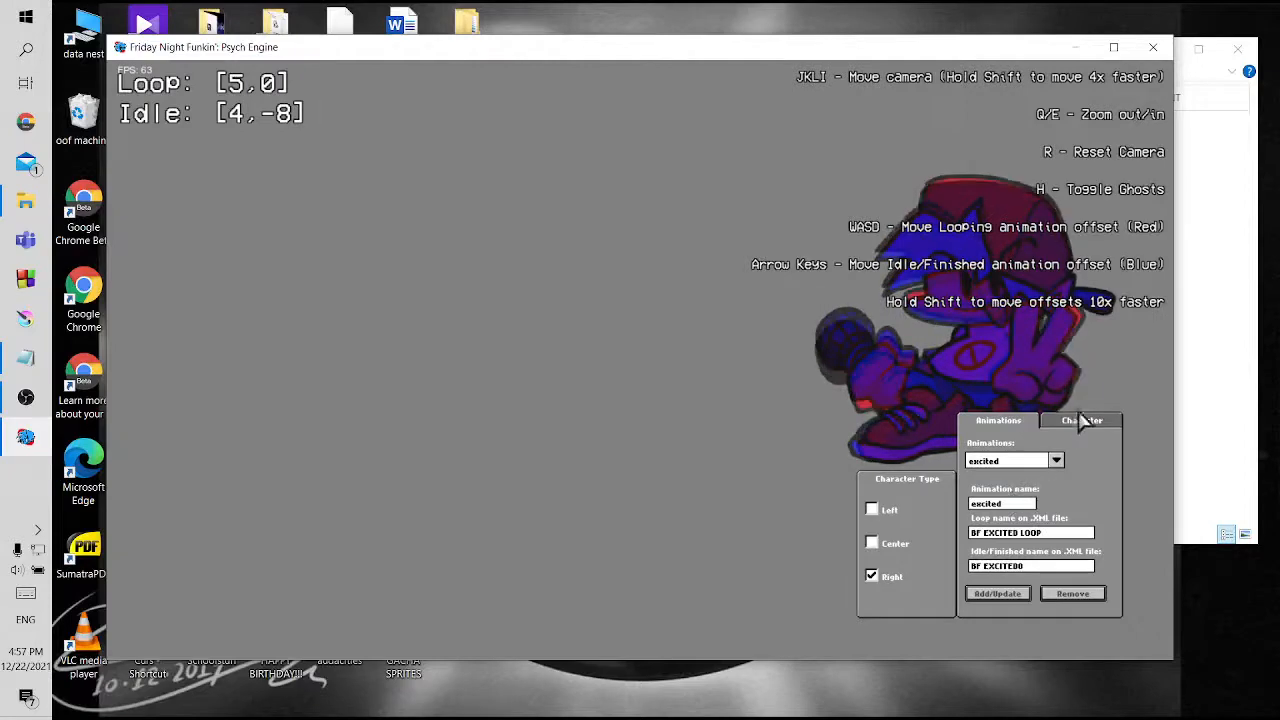
Set the character's image file name to marina and reload the portrait image
click(1080, 424)
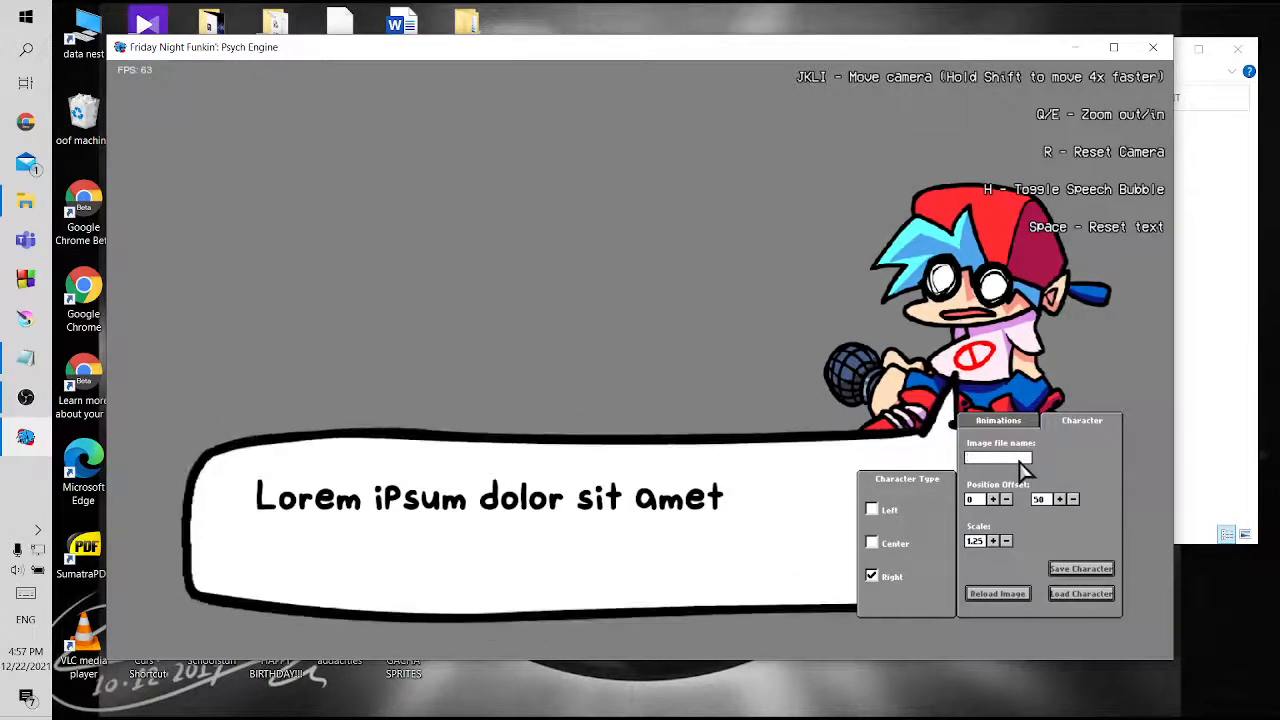
text(rina)
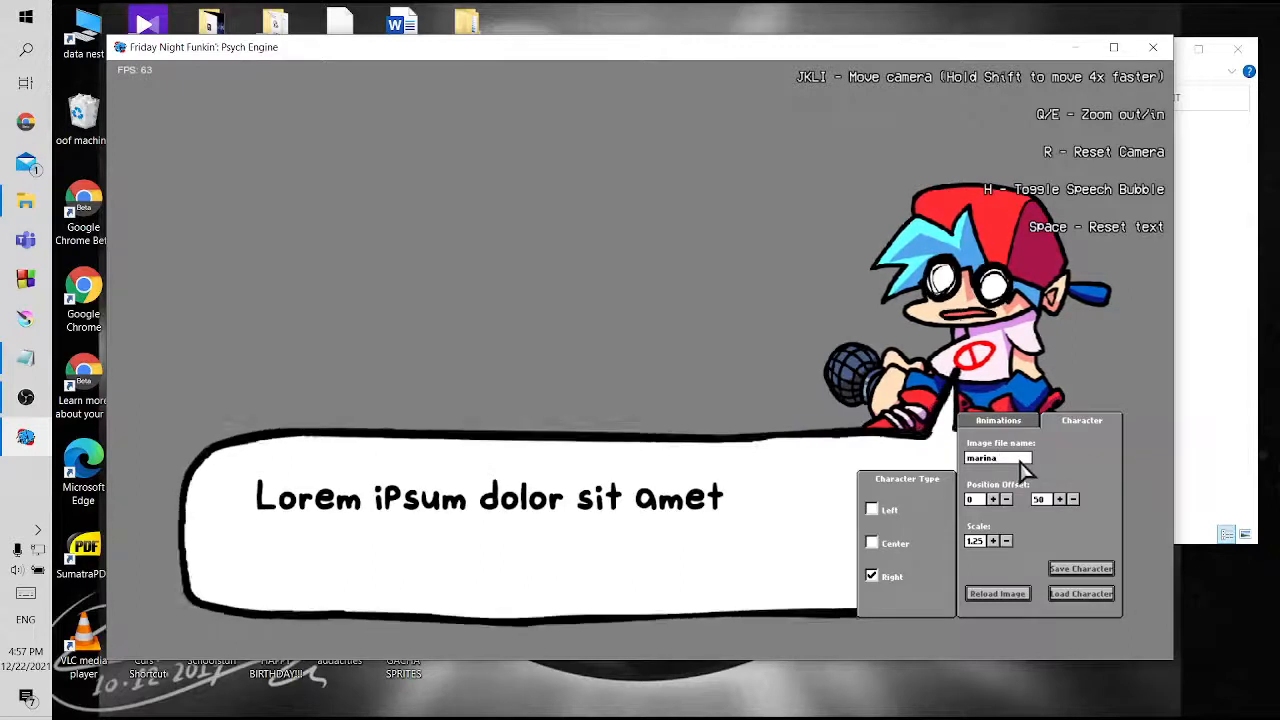
click(997, 598)
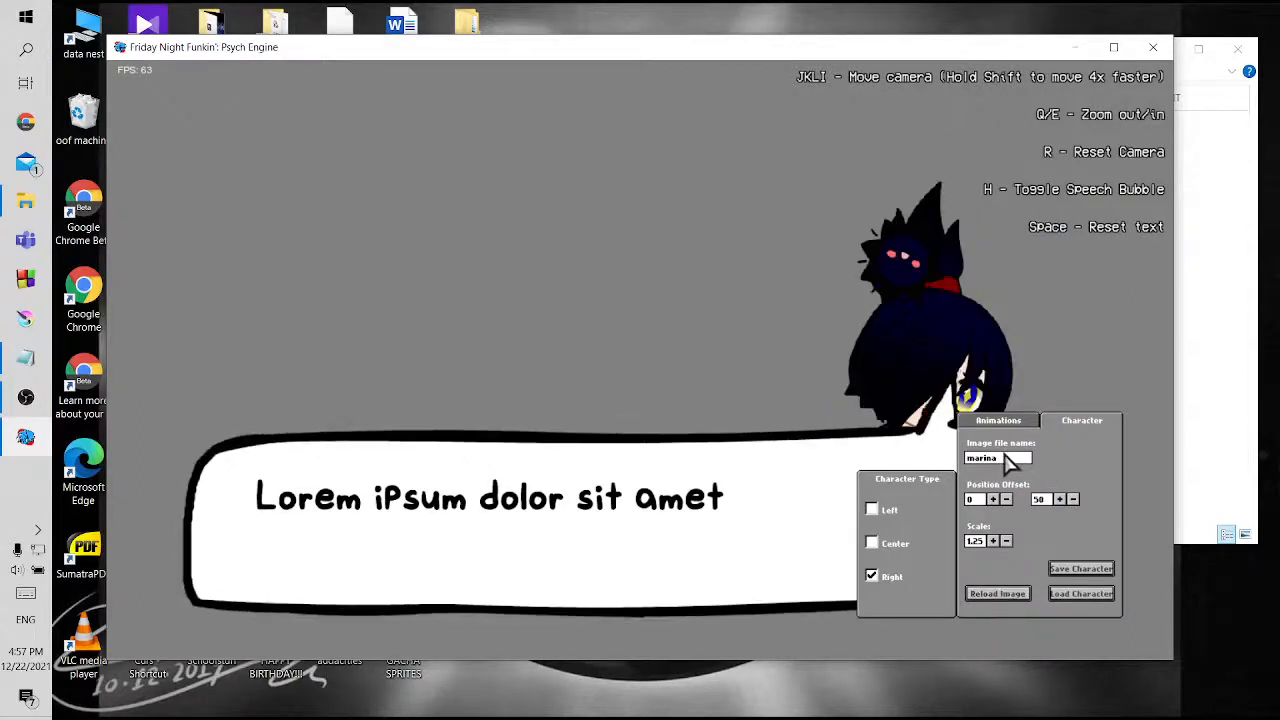
Remove the excited, pissed and shocked animations from the marina character, keeping only talk
click(987, 428)
click(1056, 460)
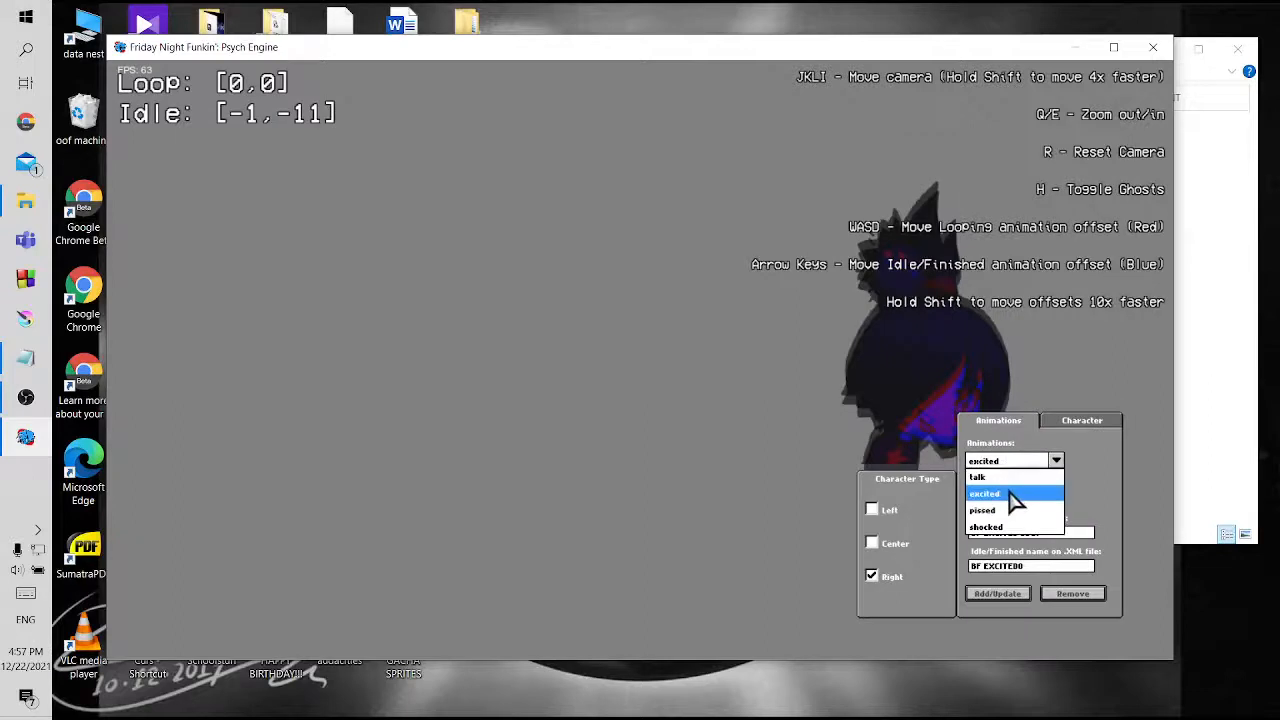
click(1012, 494)
click(1073, 594)
click(993, 461)
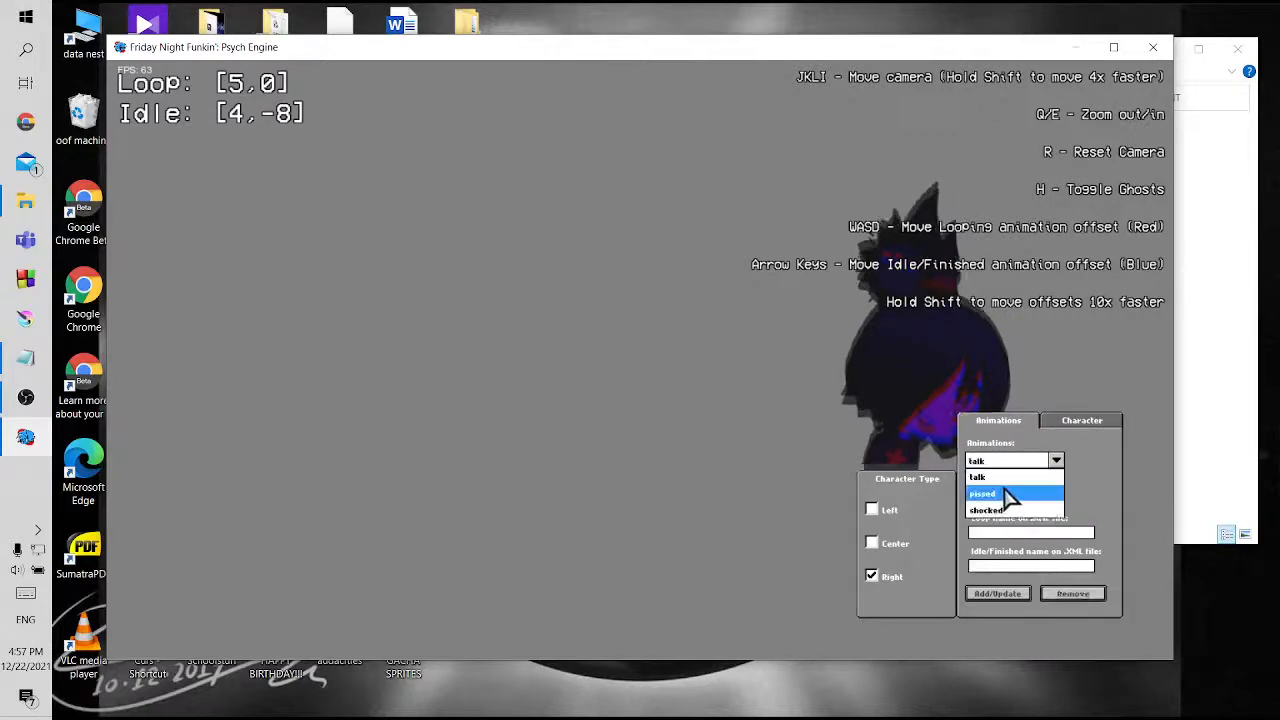
click(1005, 491)
click(1088, 596)
click(1005, 462)
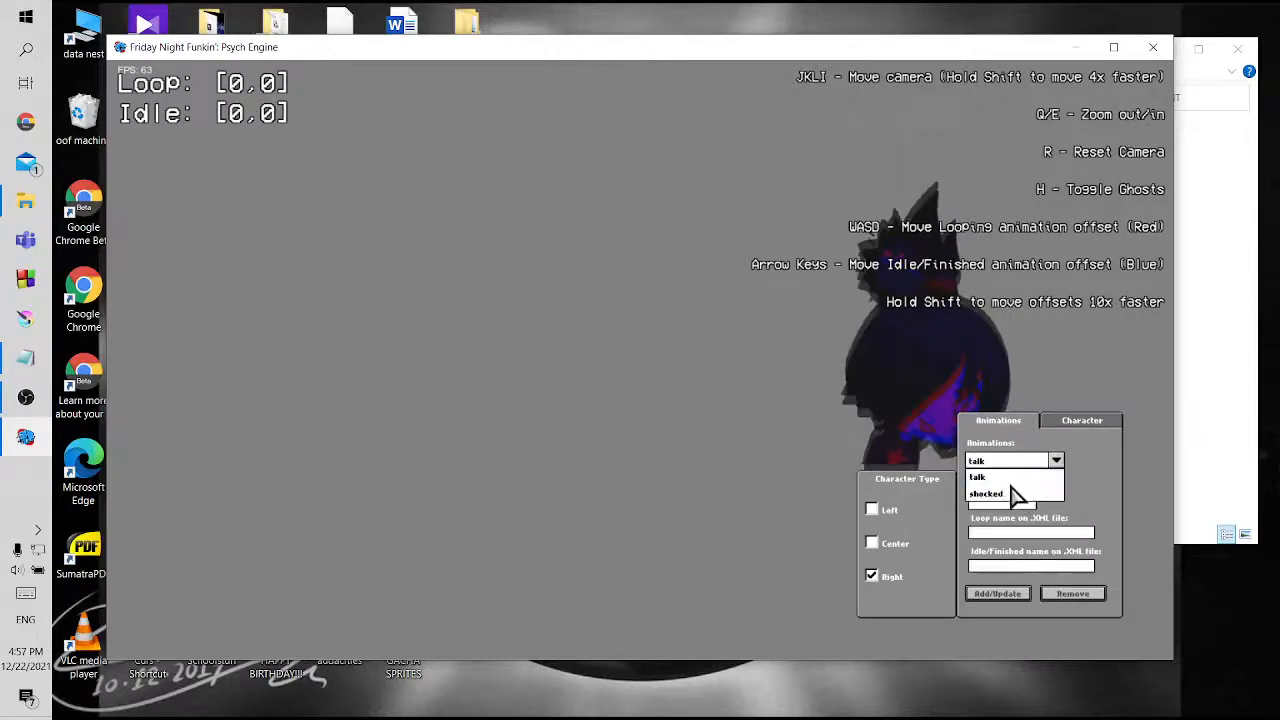
click(1012, 491)
click(1075, 598)
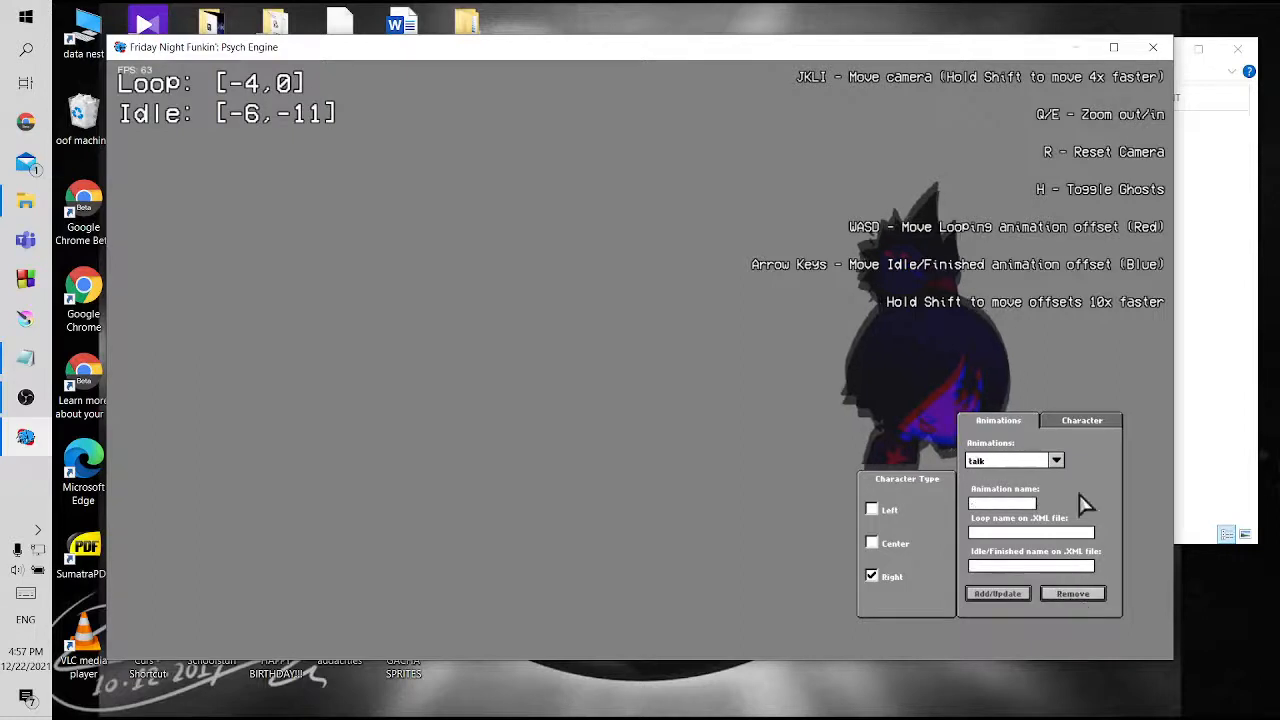
Set marina's character type to Left, trying Center along the way
click(1090, 424)
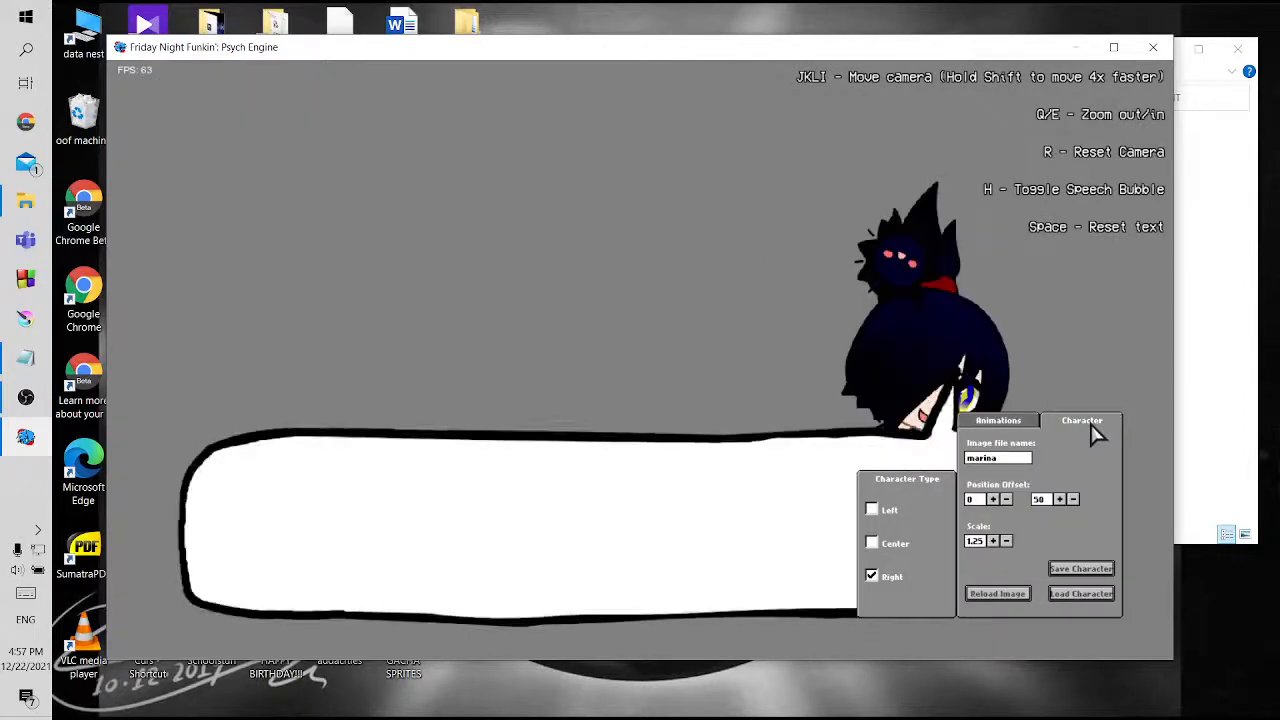
click(872, 511)
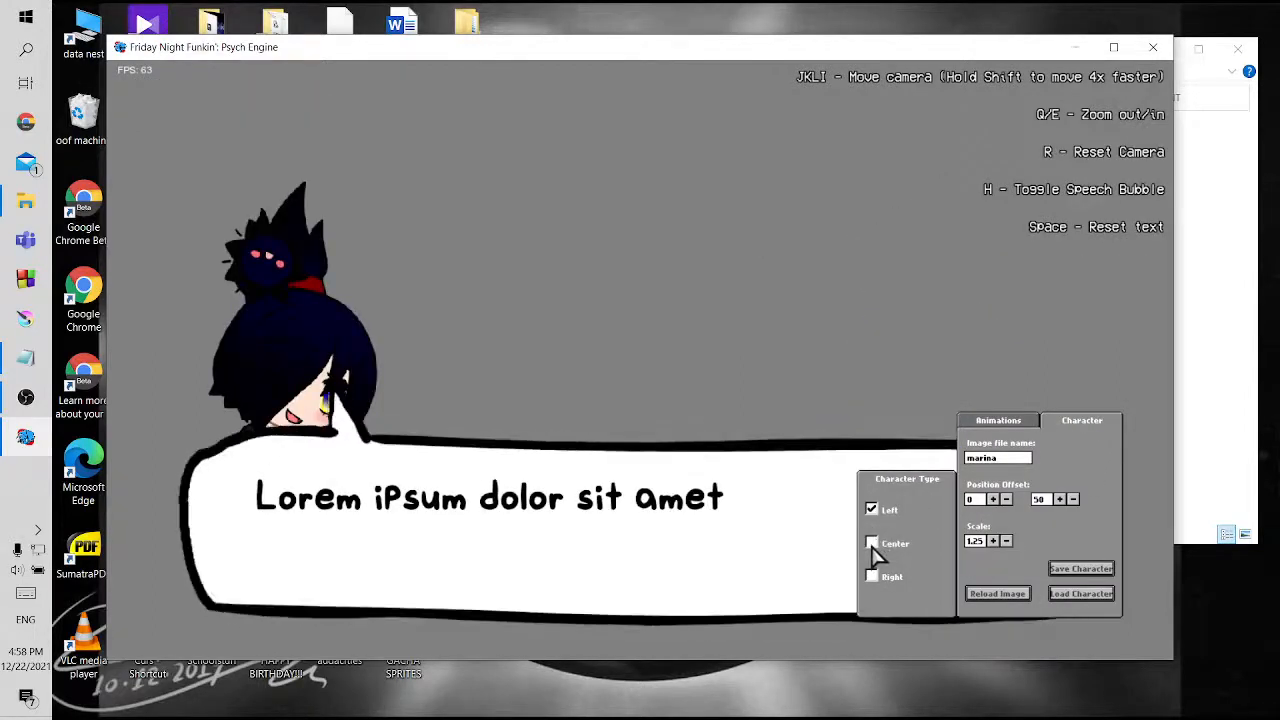
click(873, 545)
click(872, 510)
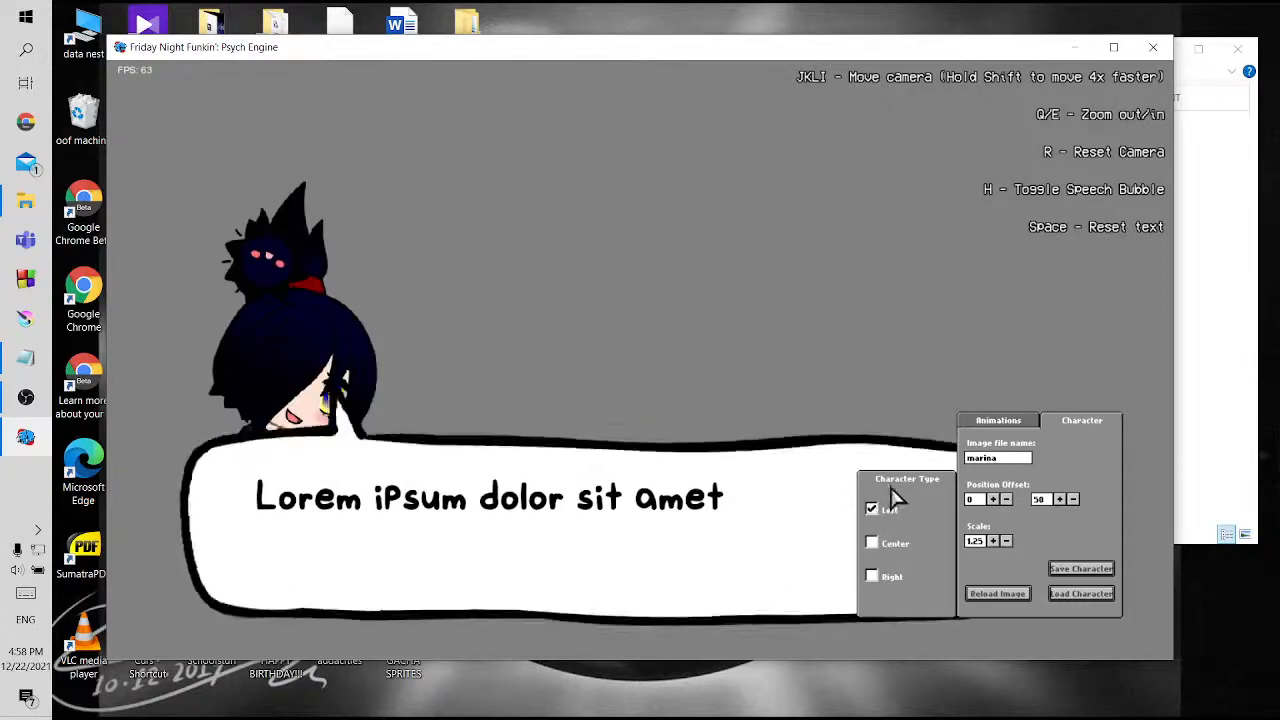
Raise the marina portrait by setting its vertical position offset to 20
click(1062, 499)
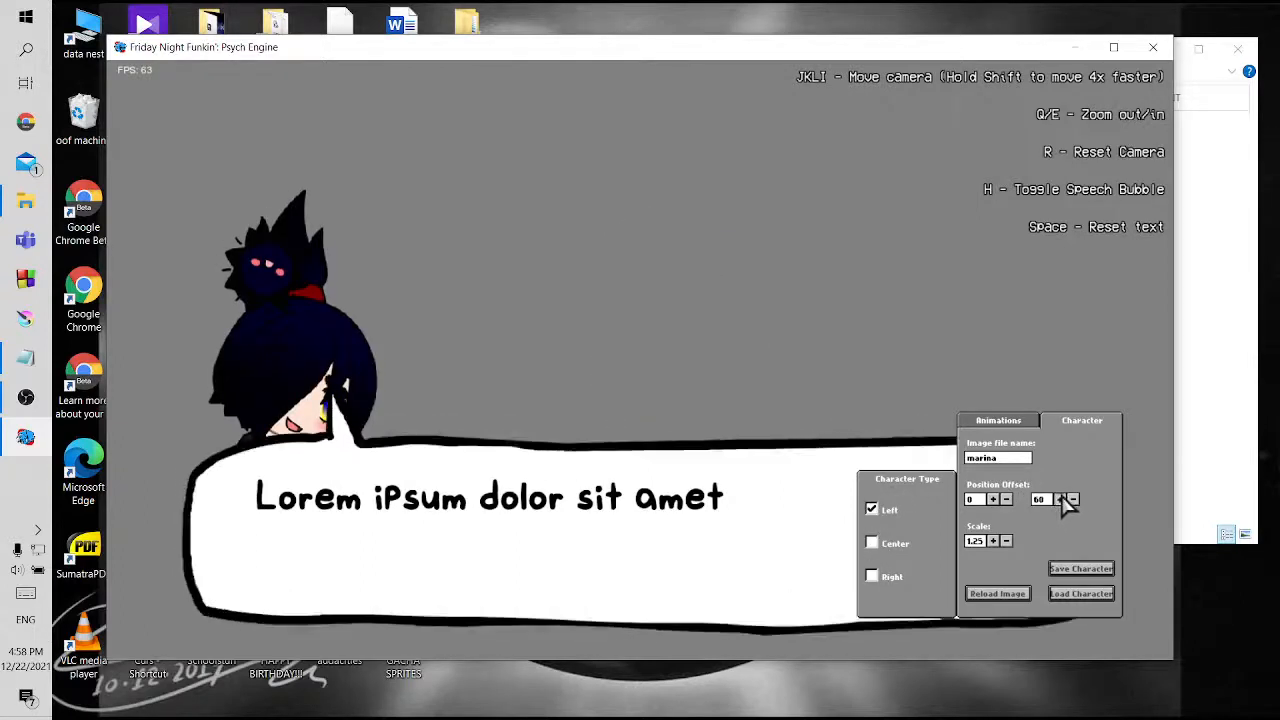
click(1062, 499)
click(1074, 499)
click(1076, 499)
click(1077, 499)
click(1077, 499)
click(1077, 499)
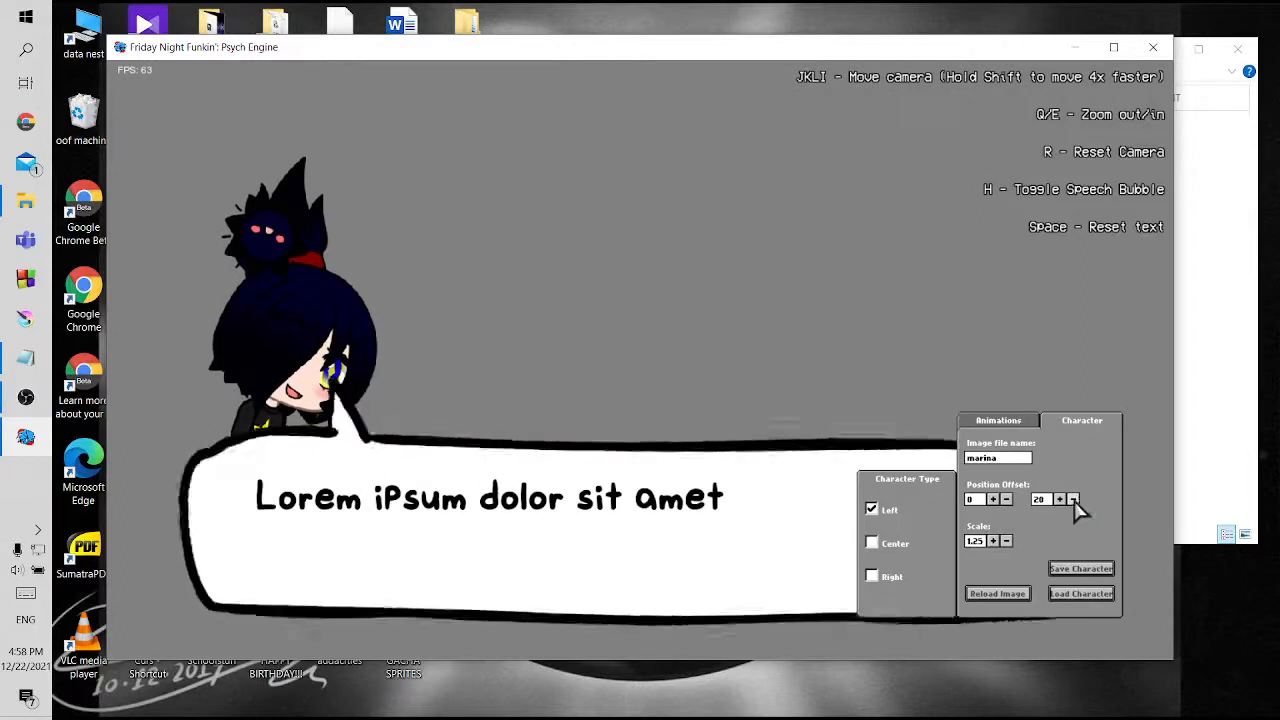
Set marina's horizontal position offset to 30, trying larger values first, and keep the vertical offset at 20
click(992, 500)
click(992, 500)
click(992, 500)
click(992, 500)
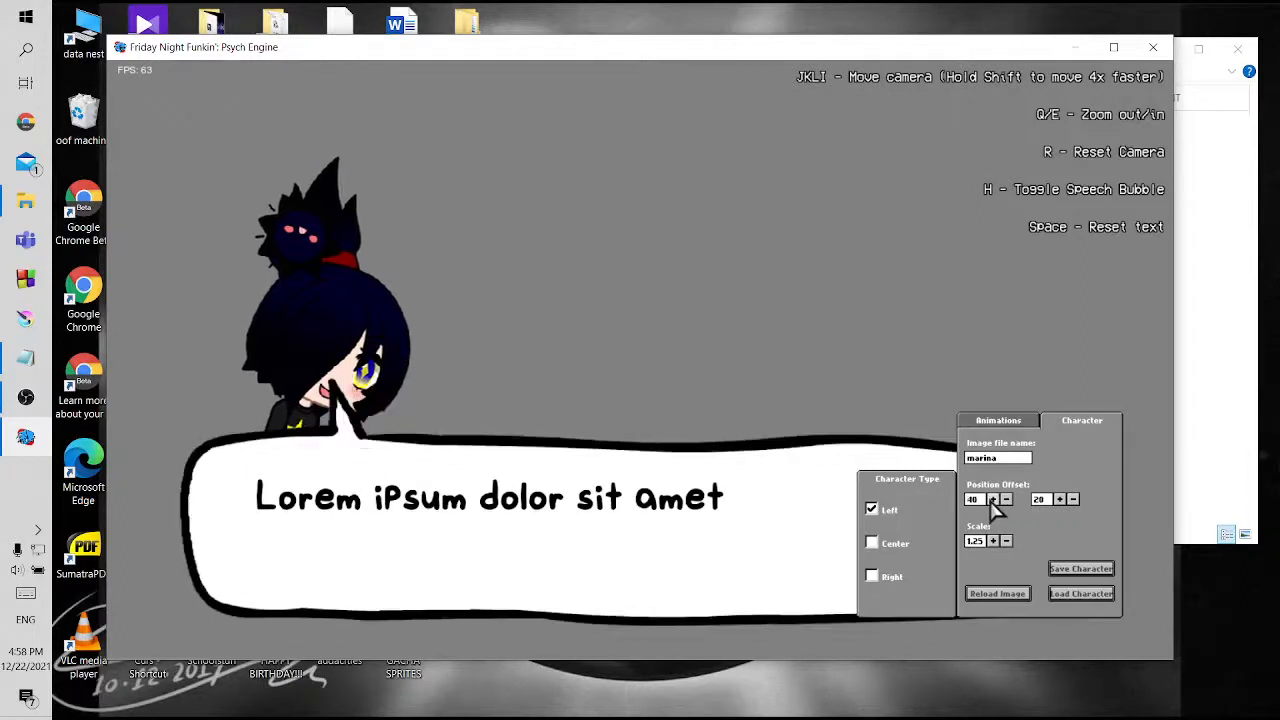
click(992, 500)
click(992, 500)
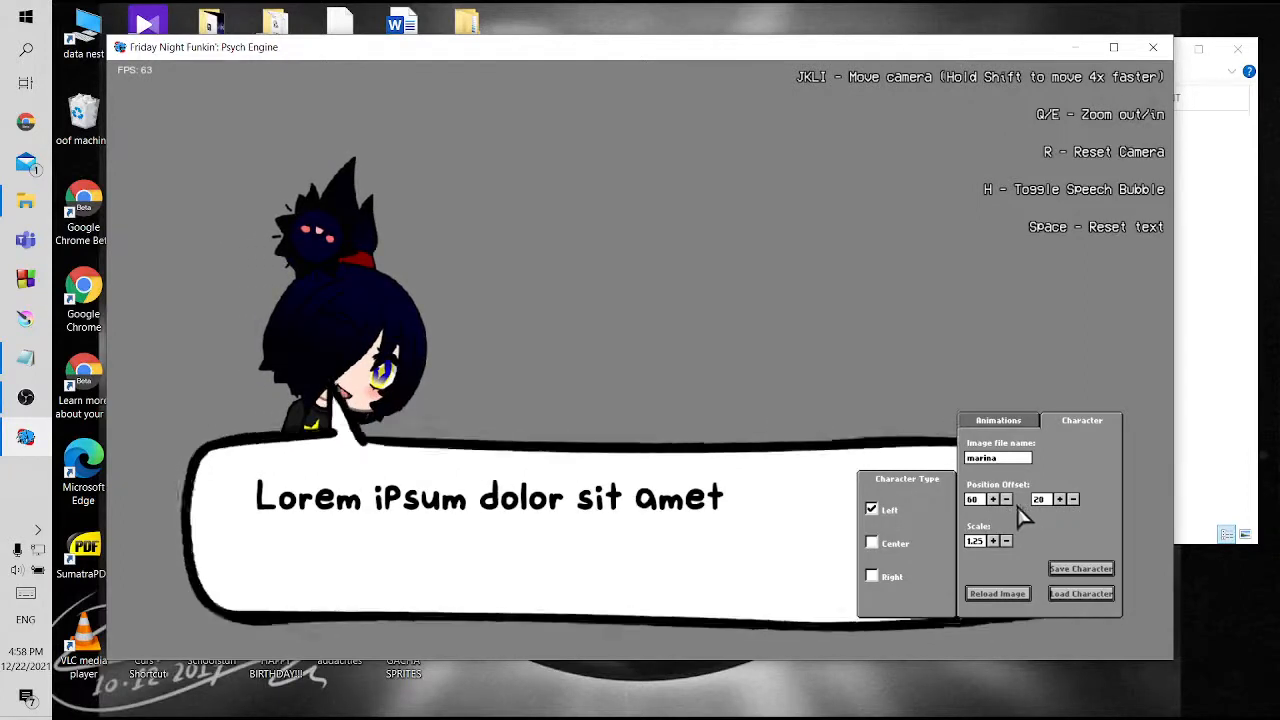
click(1007, 500)
click(1007, 500)
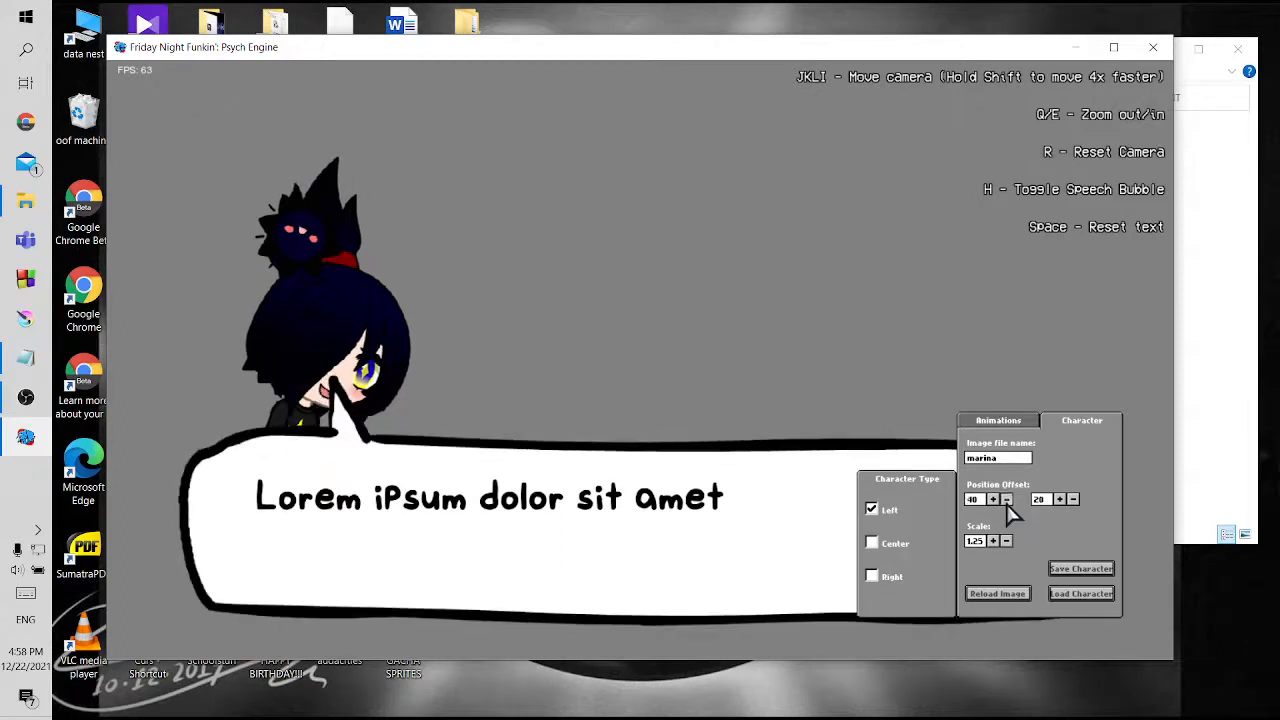
click(1007, 500)
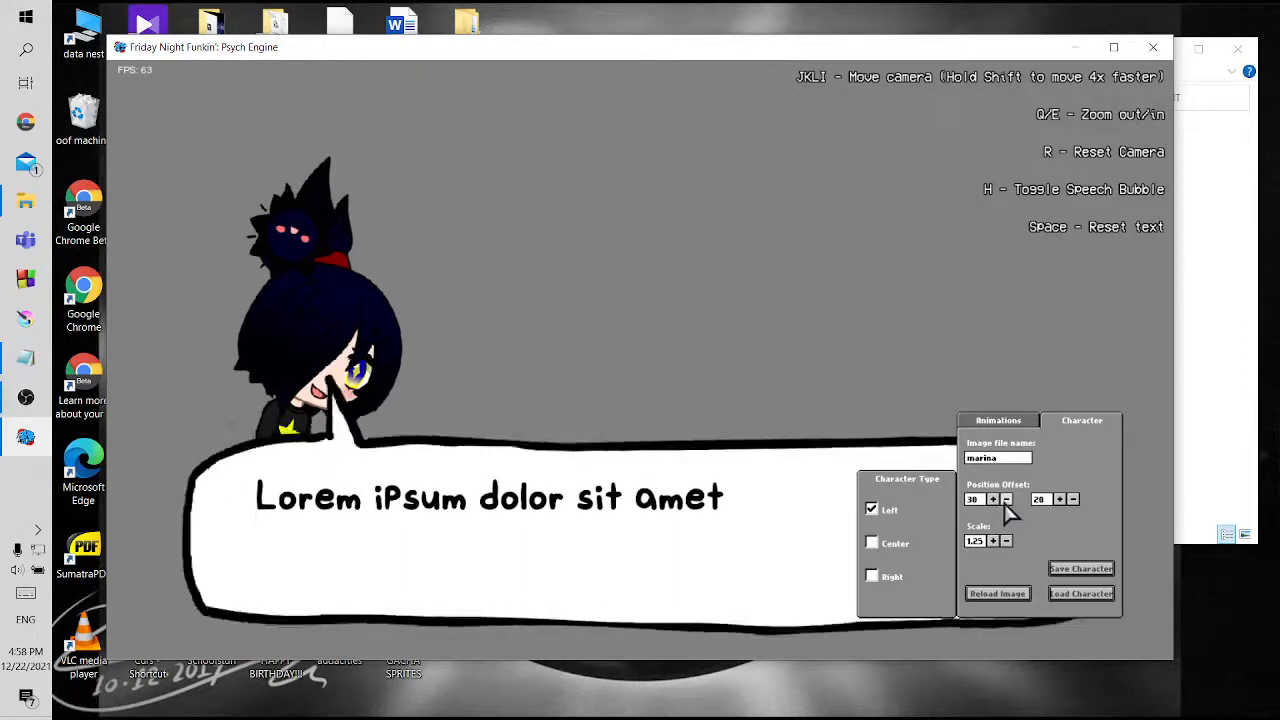
click(1074, 500)
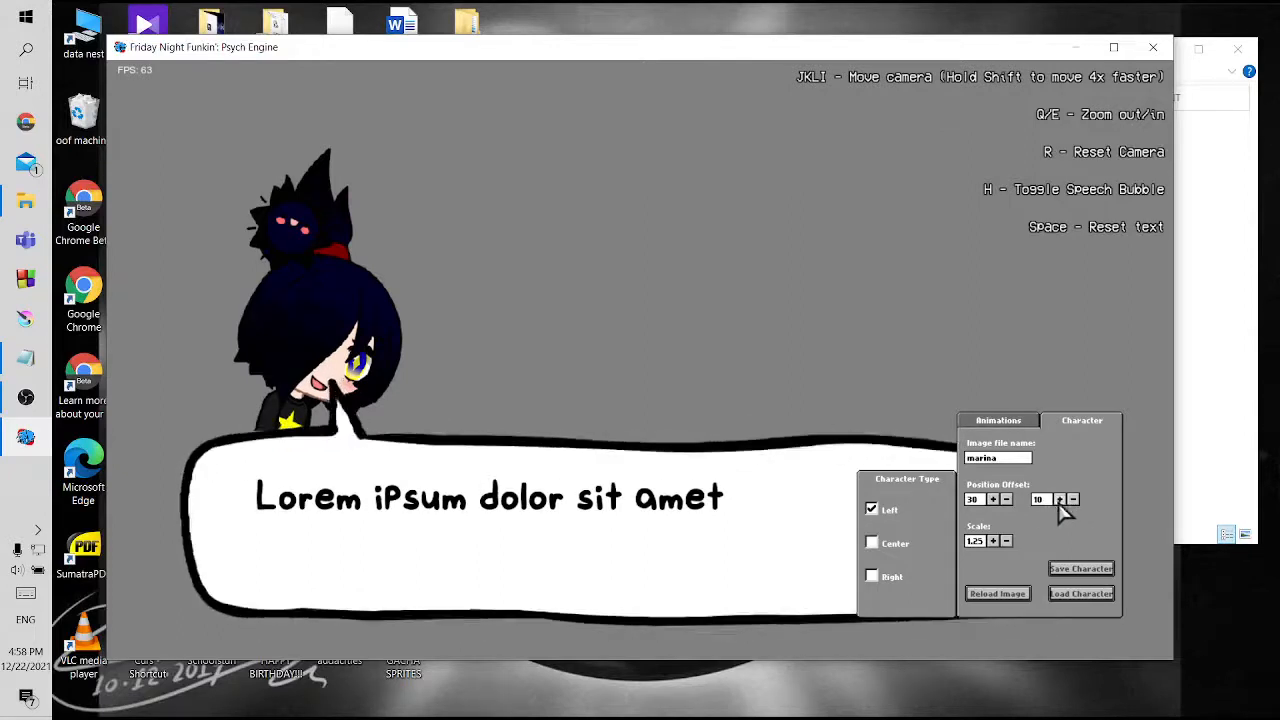
click(1060, 500)
Enlarge the marina portrait to scale 1.45 and set its vertical position offset to -20
click(993, 541)
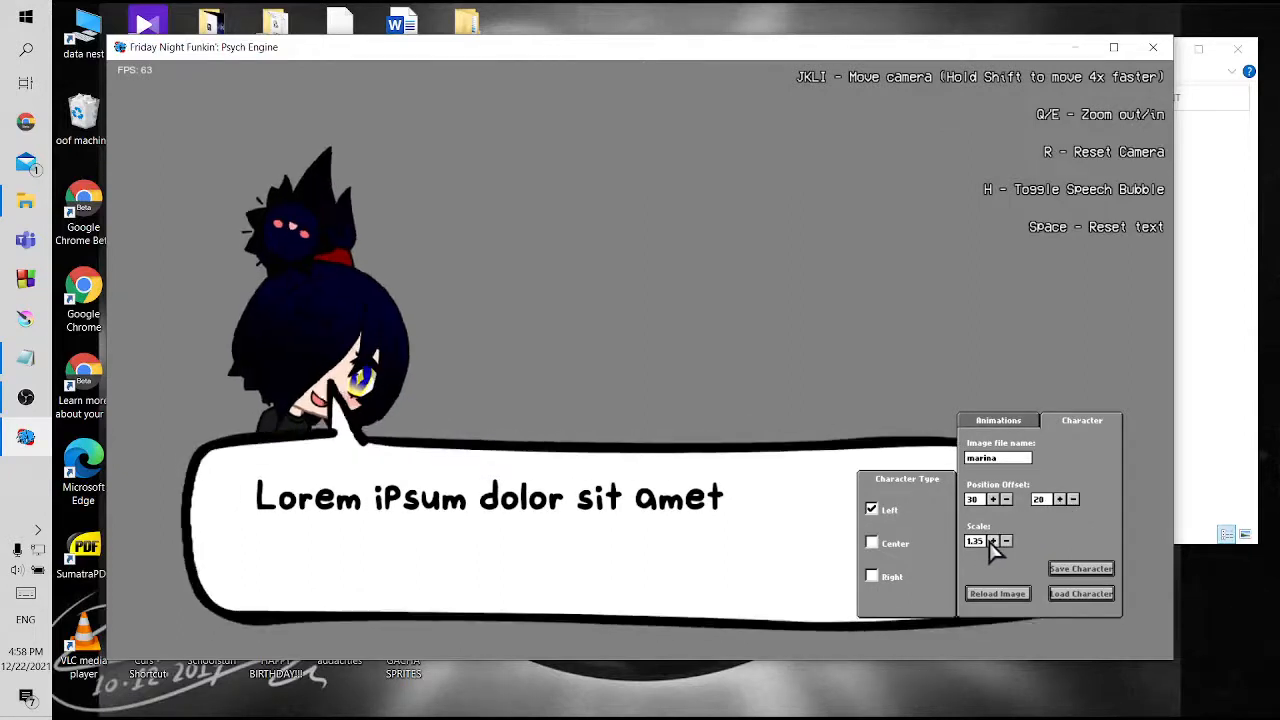
click(1073, 500)
click(1074, 500)
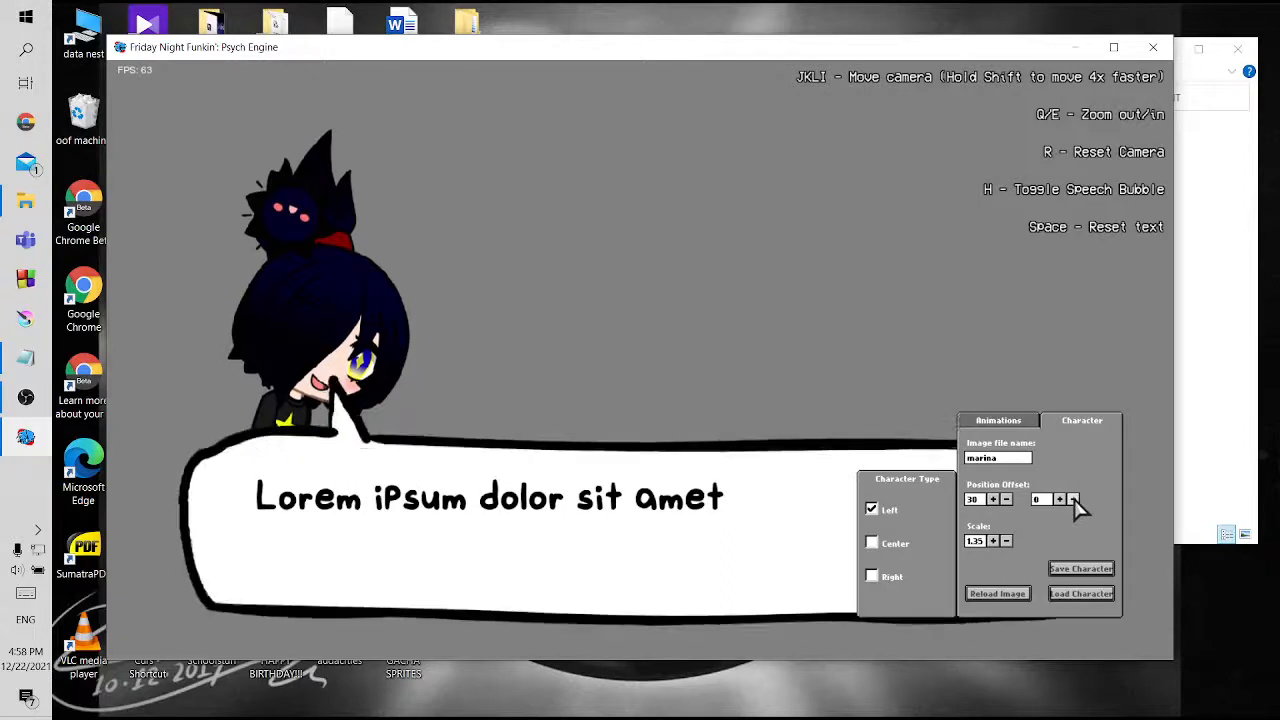
click(994, 542)
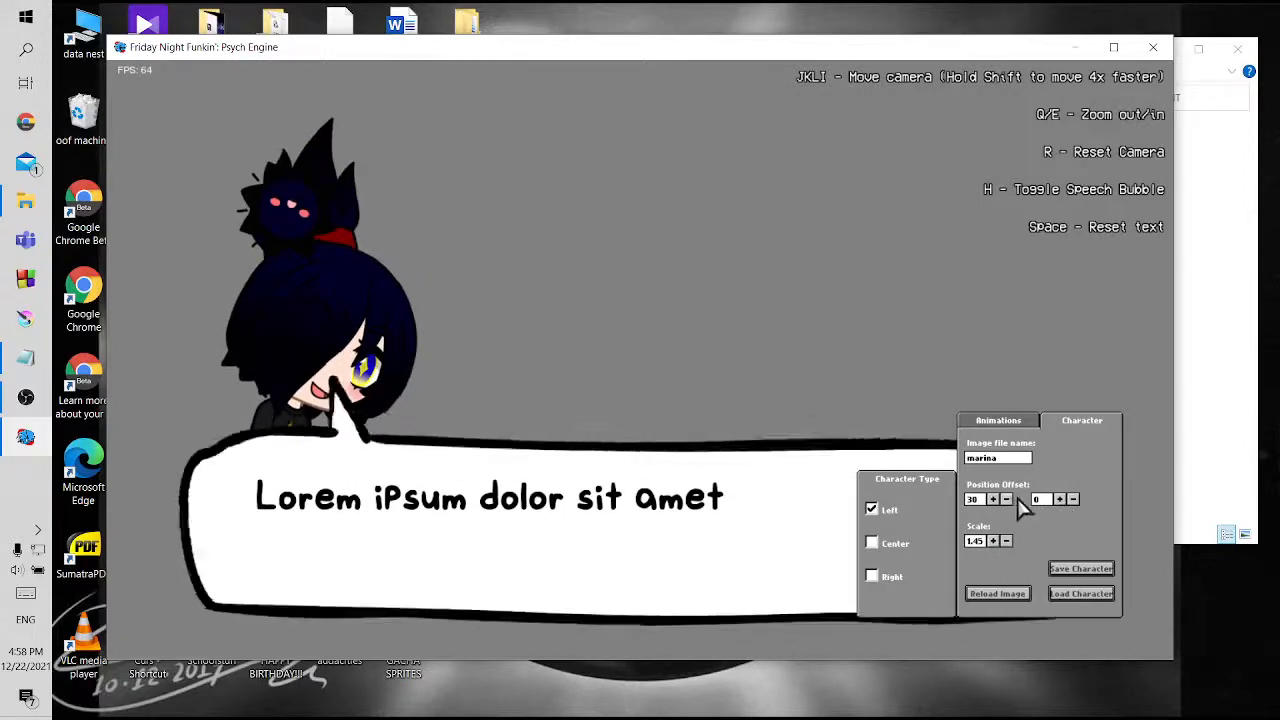
click(1073, 499)
click(1073, 499)
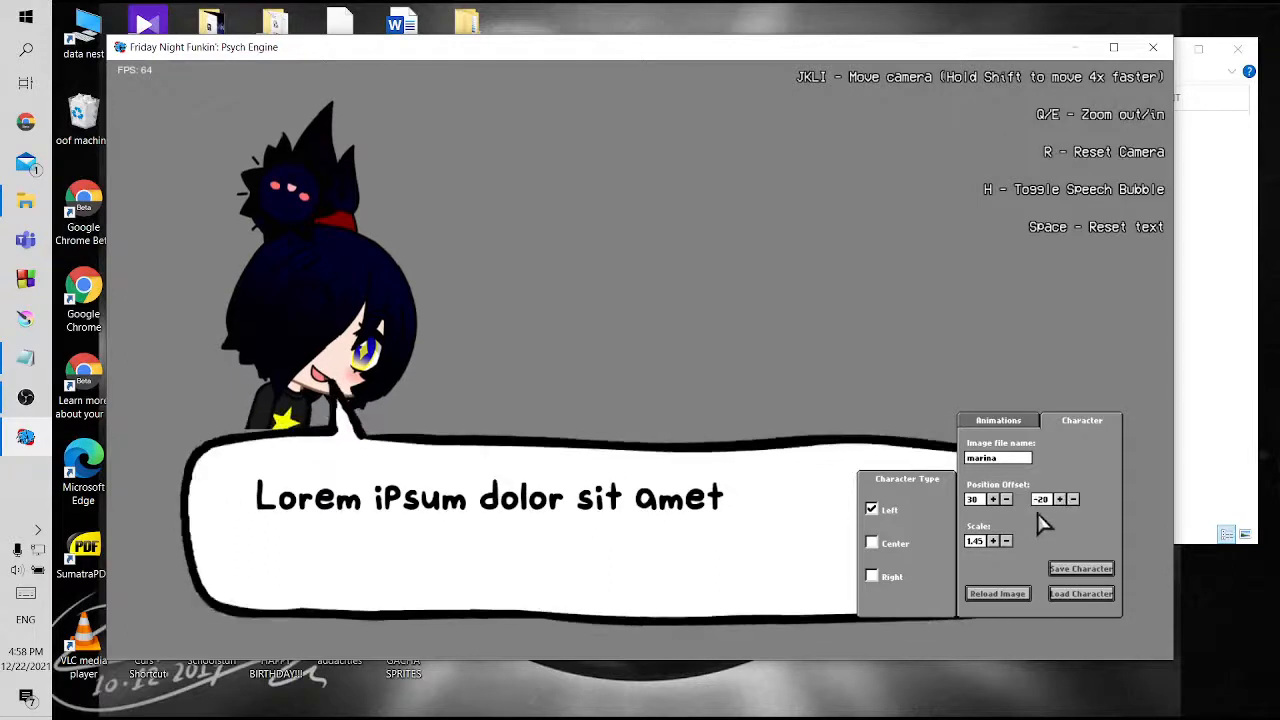
Set marina's horizontal position offset to 10 and its scale to 1.65
click(1006, 500)
click(1006, 500)
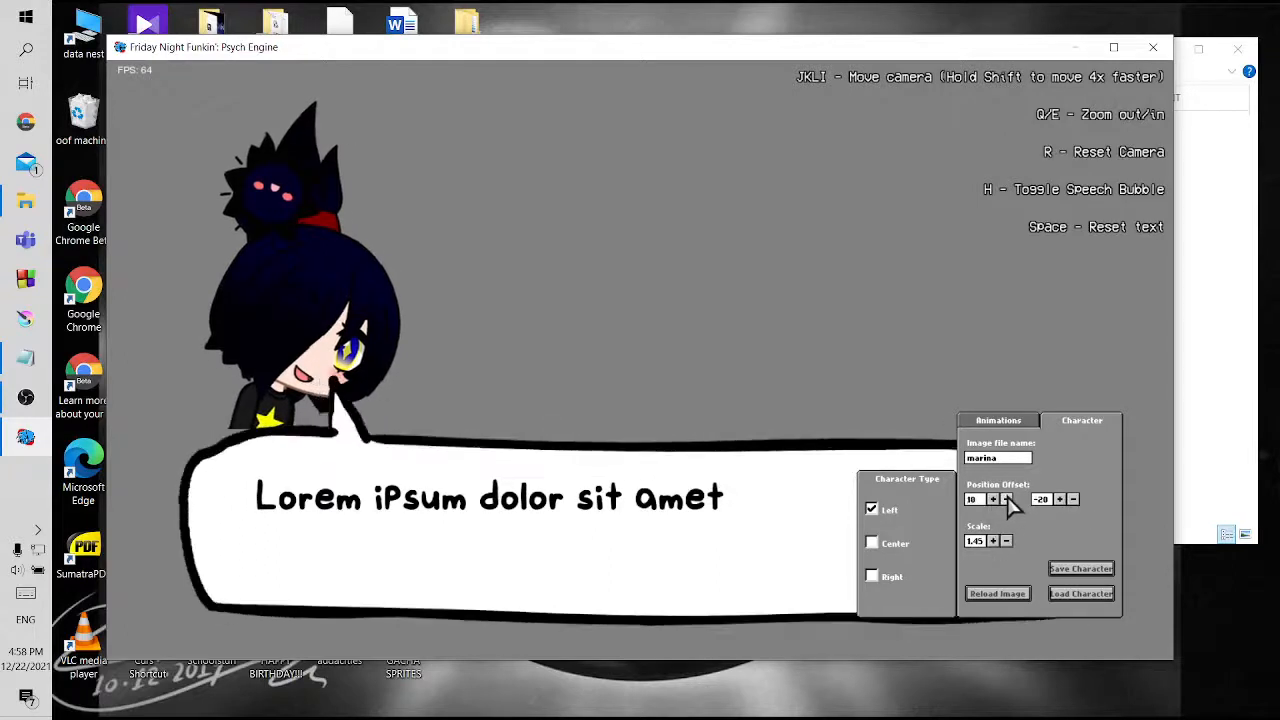
click(990, 548)
click(990, 548)
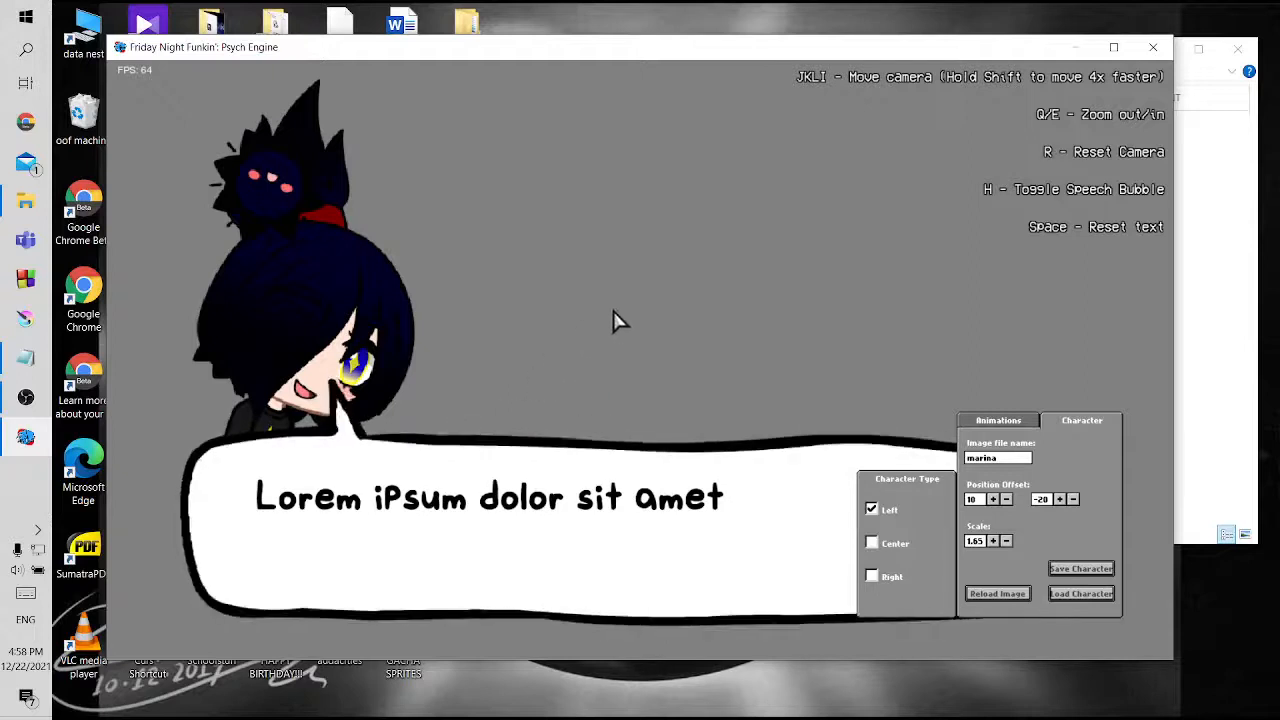
Save the character as the JSON file marina in the mod's images/dialogue folder
click(1084, 566)
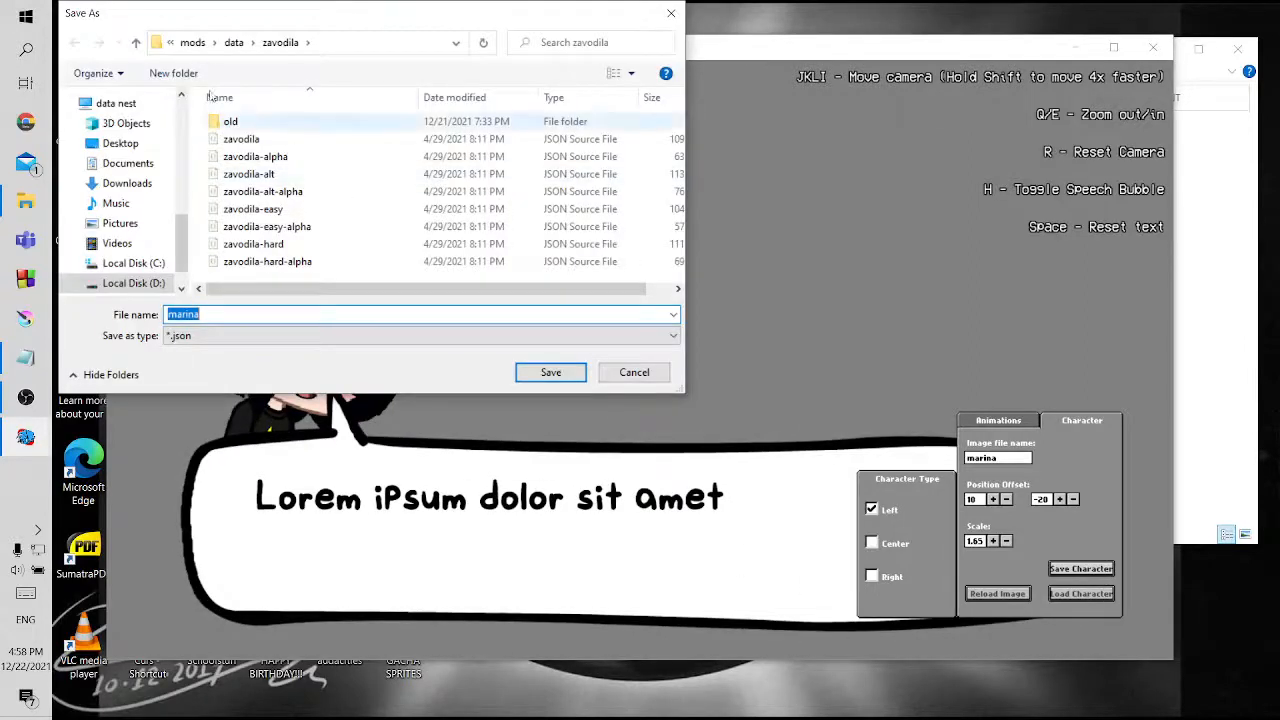
click(135, 42)
click(135, 42)
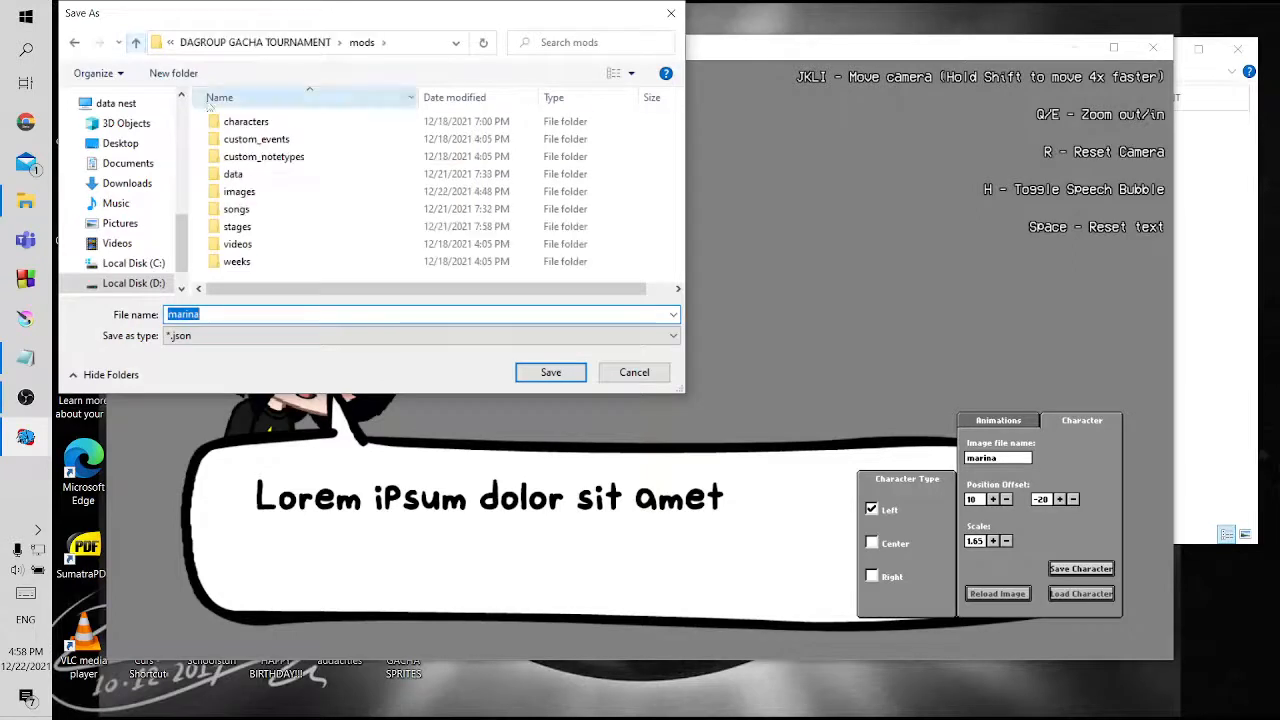
double_click(245, 191)
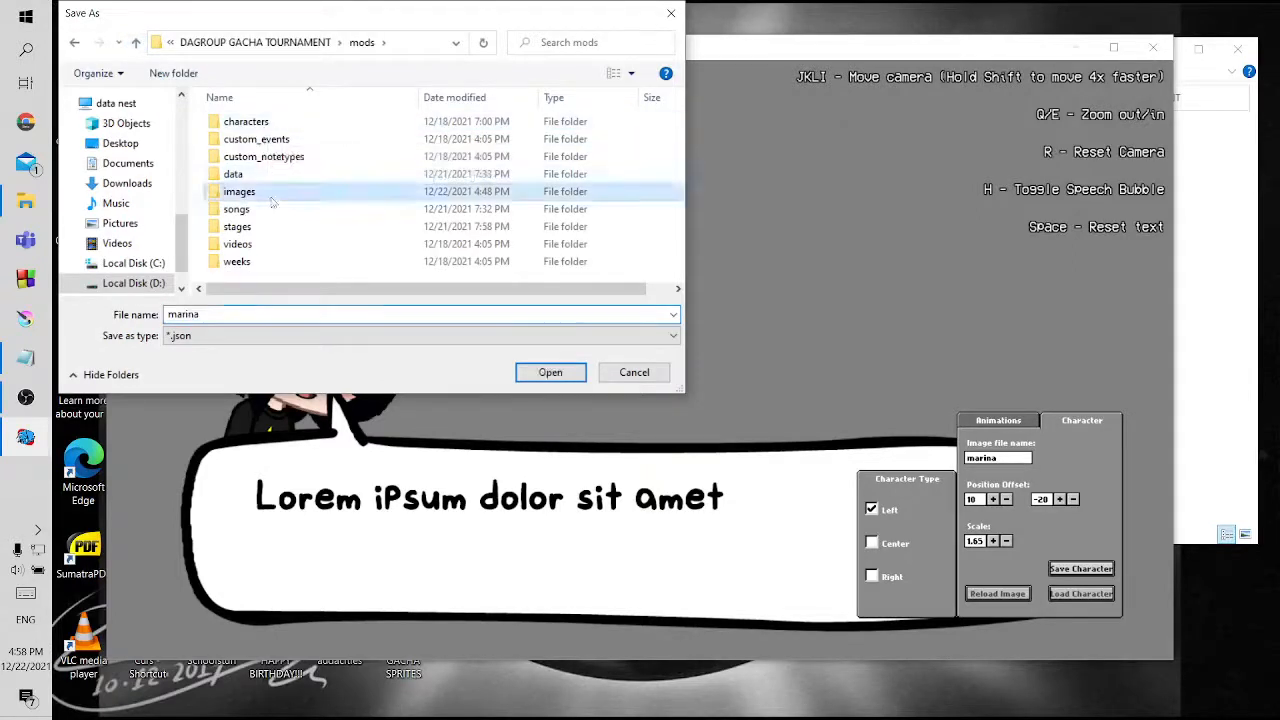
double_click(274, 149)
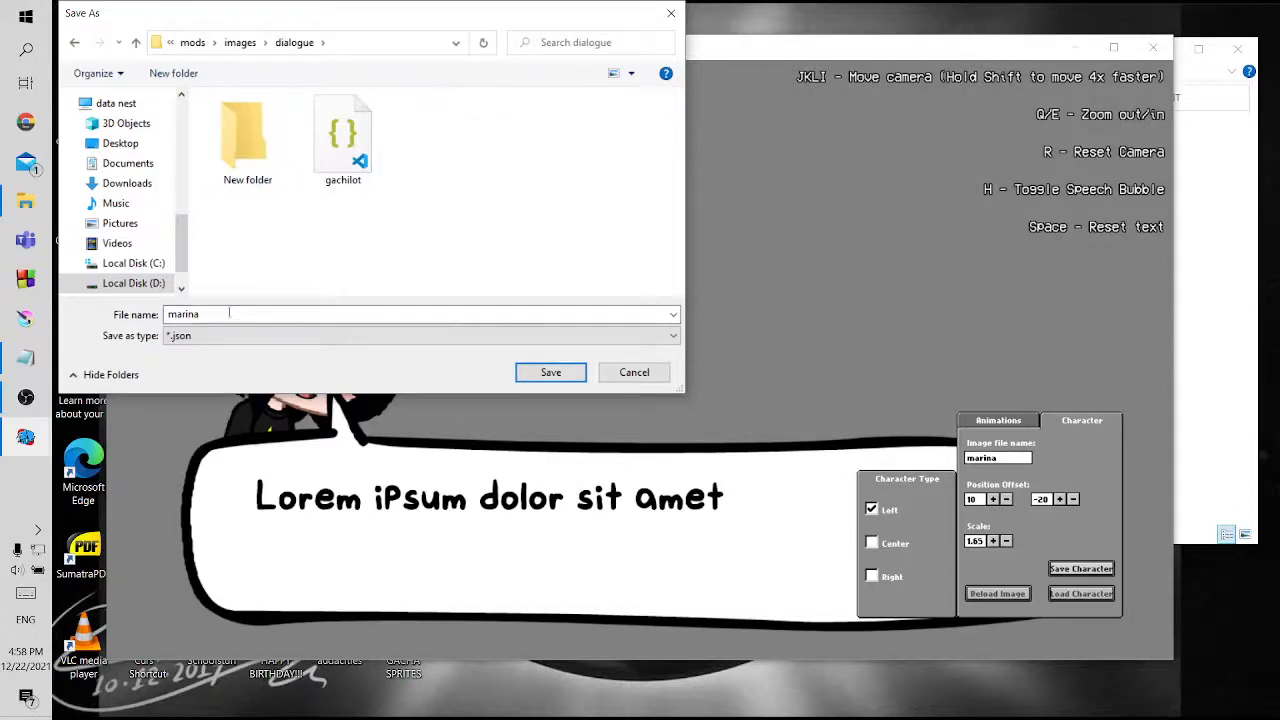
click(532, 378)
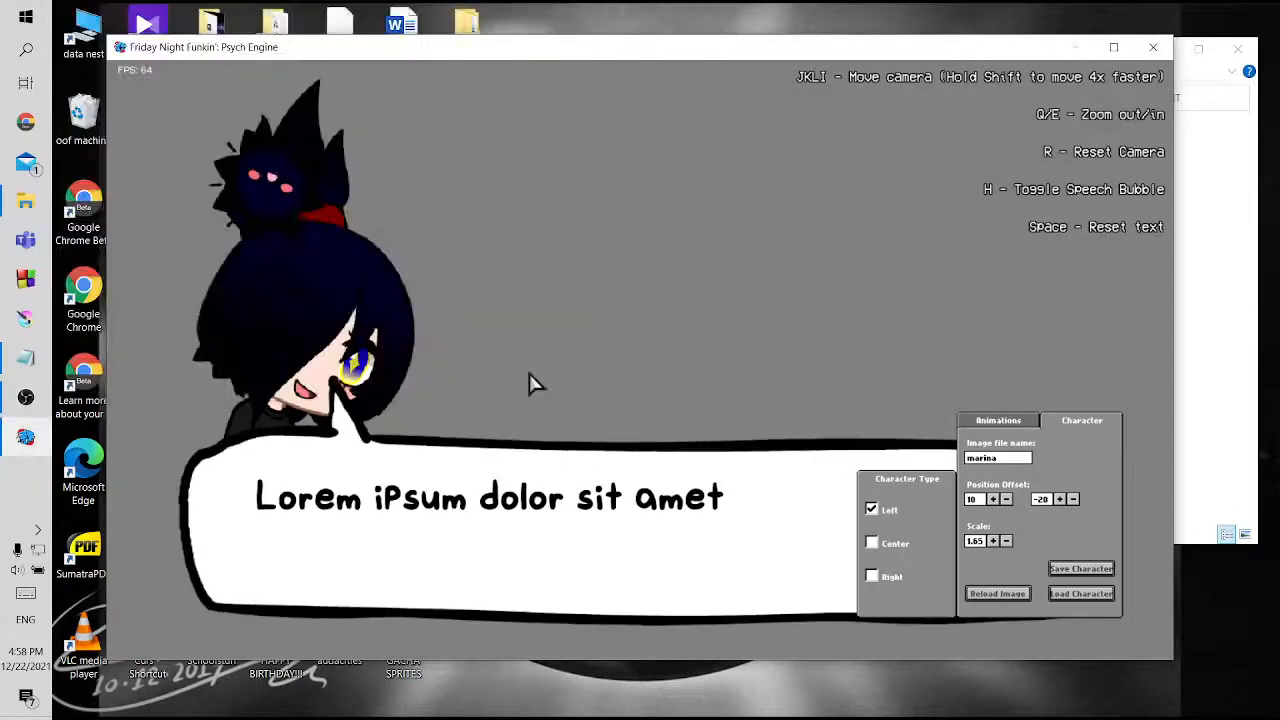
Leave the portrait editor and mark dialogue portraits with an X in the TUT checklist in Notepad
key(Escape)
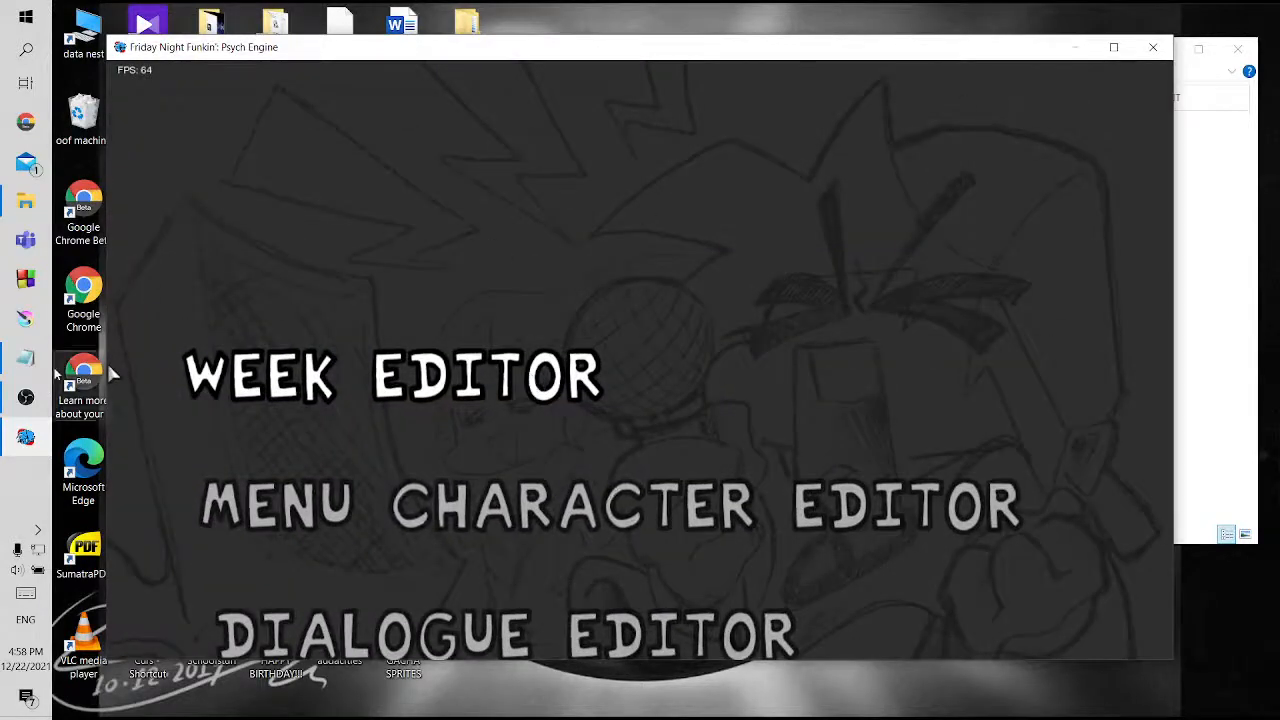
click(26, 357)
key(Left)
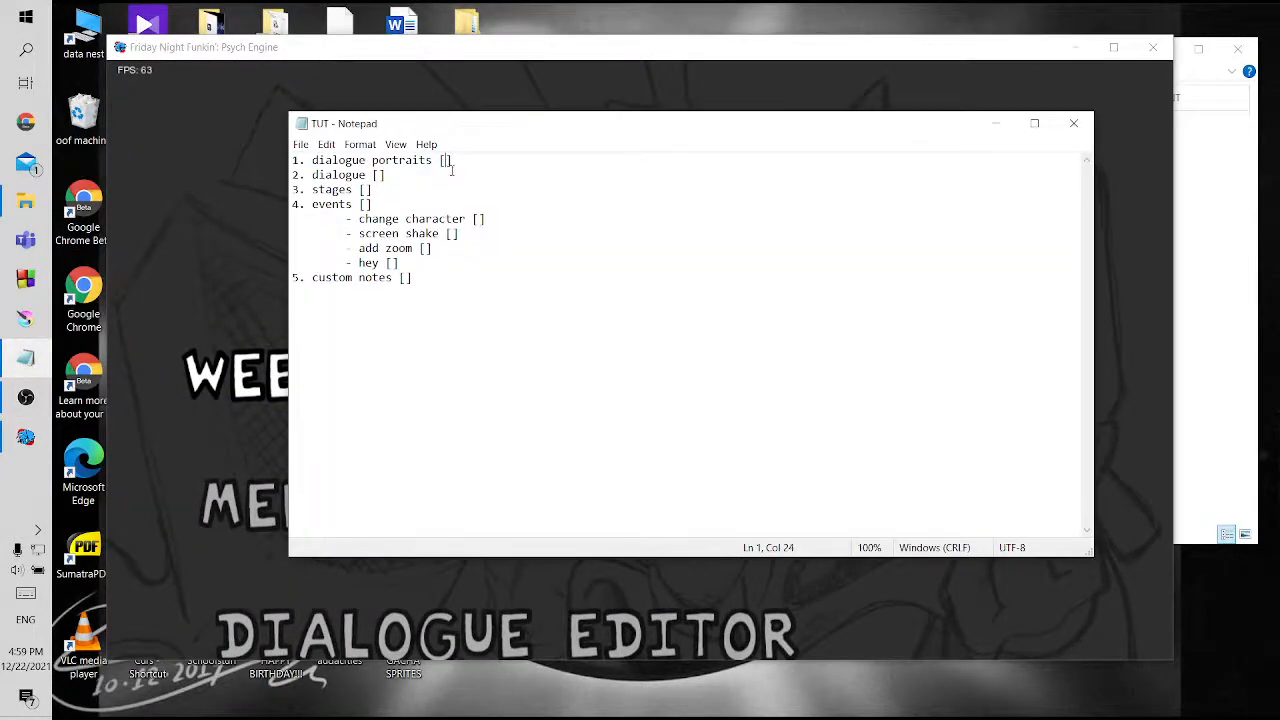
text(x)
click(26, 397)
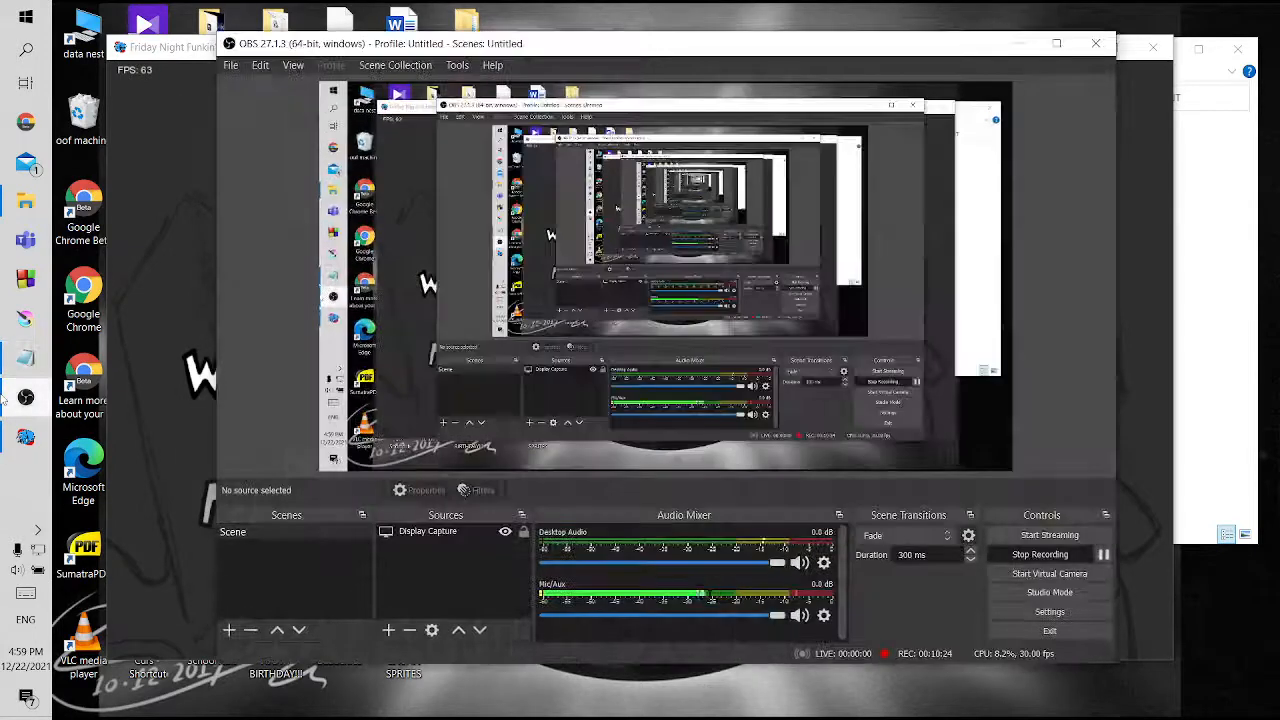
click(26, 357)
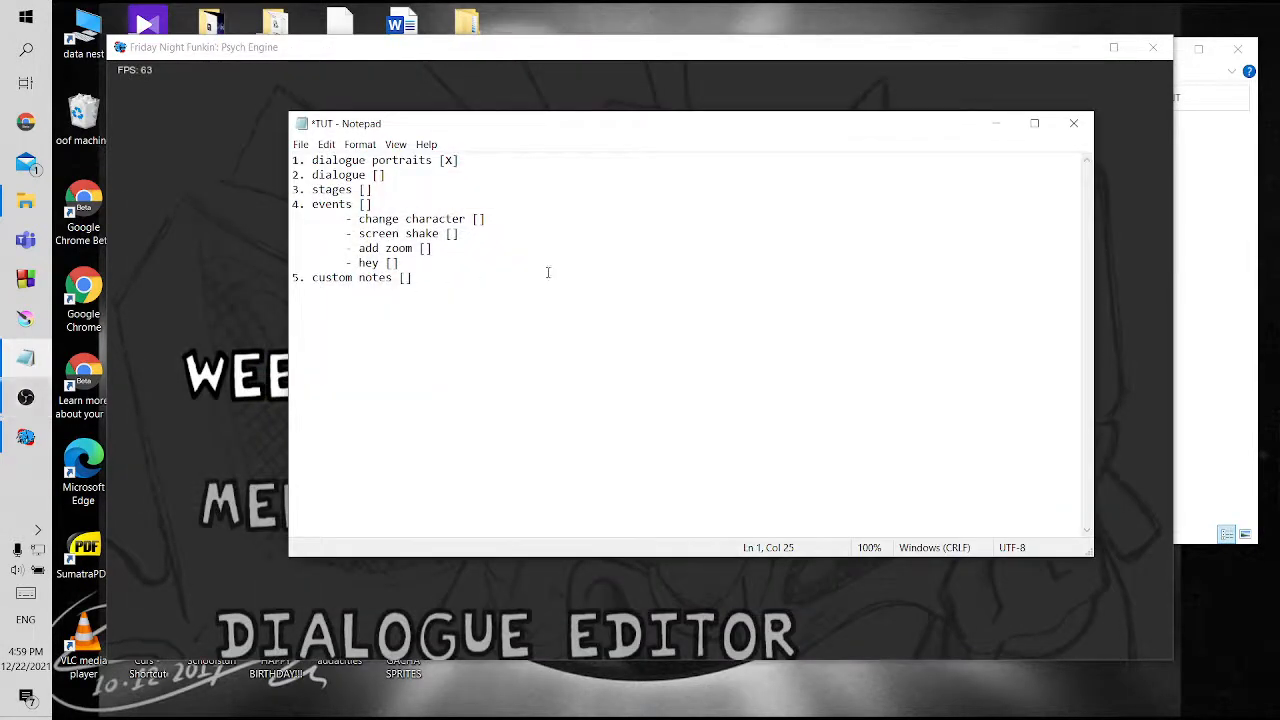
Switch back to Psych Engine and open the Dialogue Editor
click(560, 321)
click(185, 234)
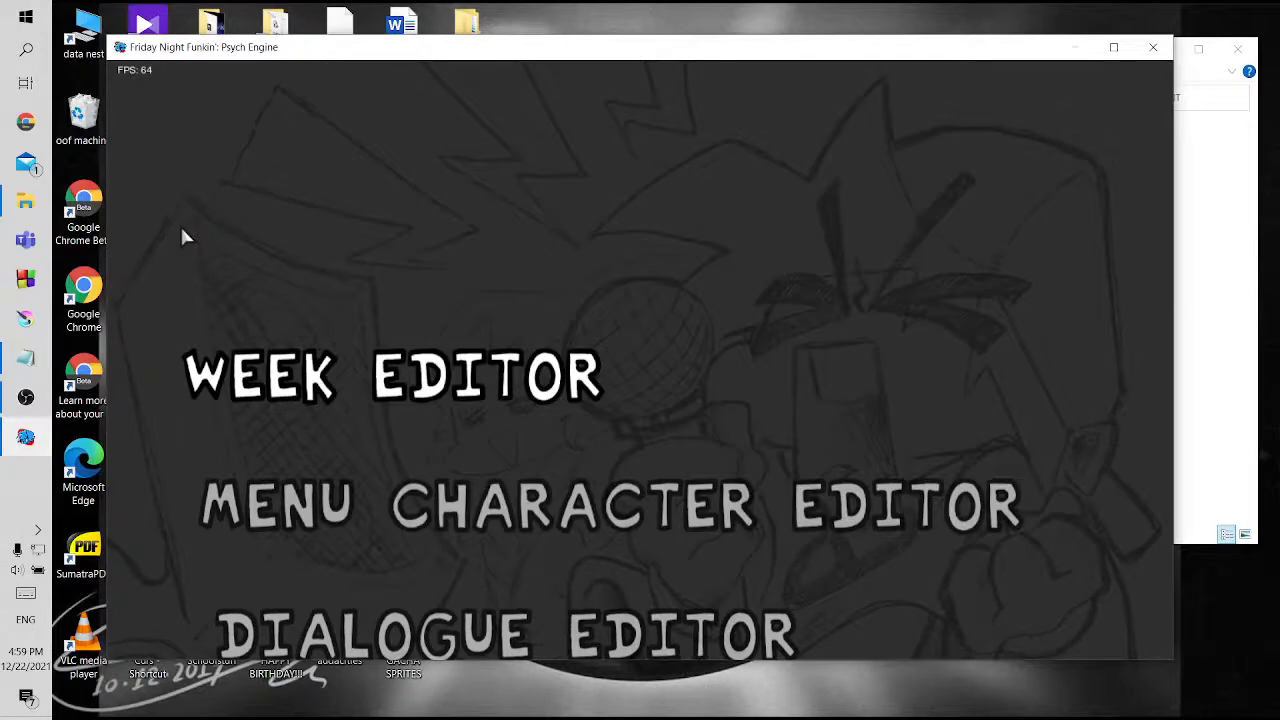
key(Down)
key(Down)
key(Return)
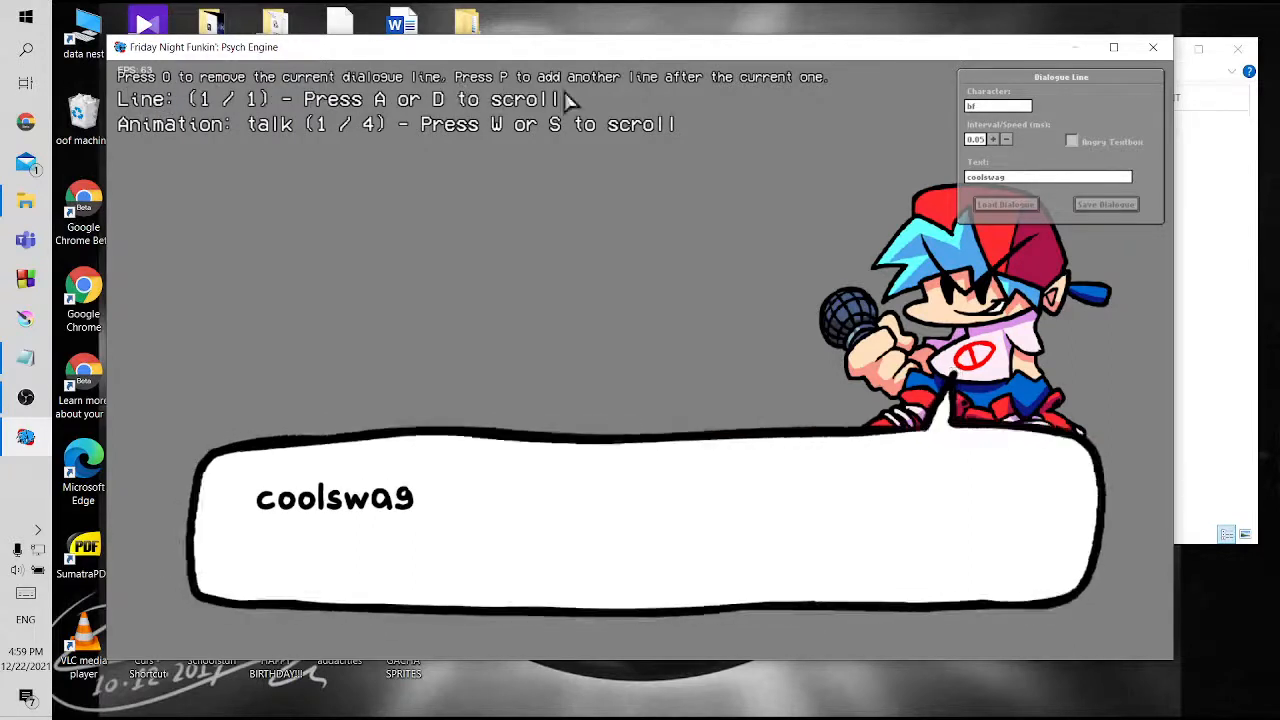
Add further dialogue lines after the first one, up to eight lines
key(p)
key(p)
key(p)
key(p)
key(p)
key(p)
key(p)
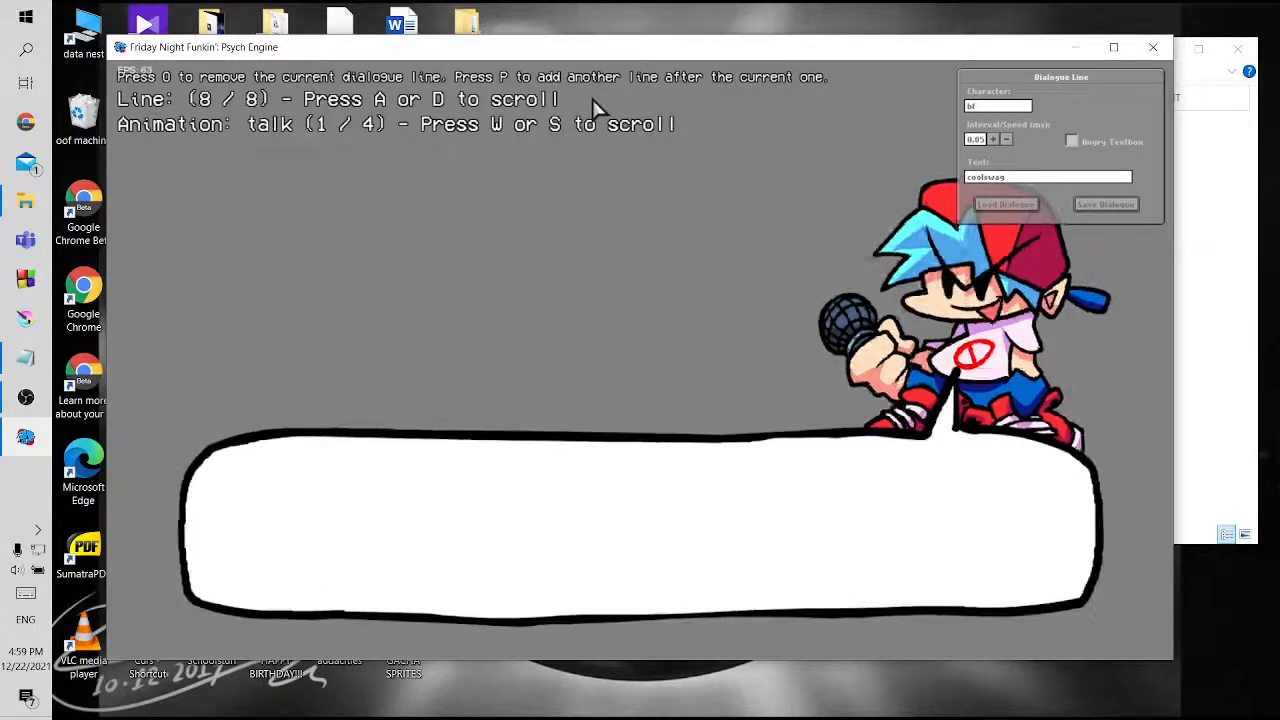
Cycle through the bf portrait's animations on the last line, then scroll through the dialogue lines
key(w)
key(w)
key(w)
key(w)
key(w)
key(w)
key(w)
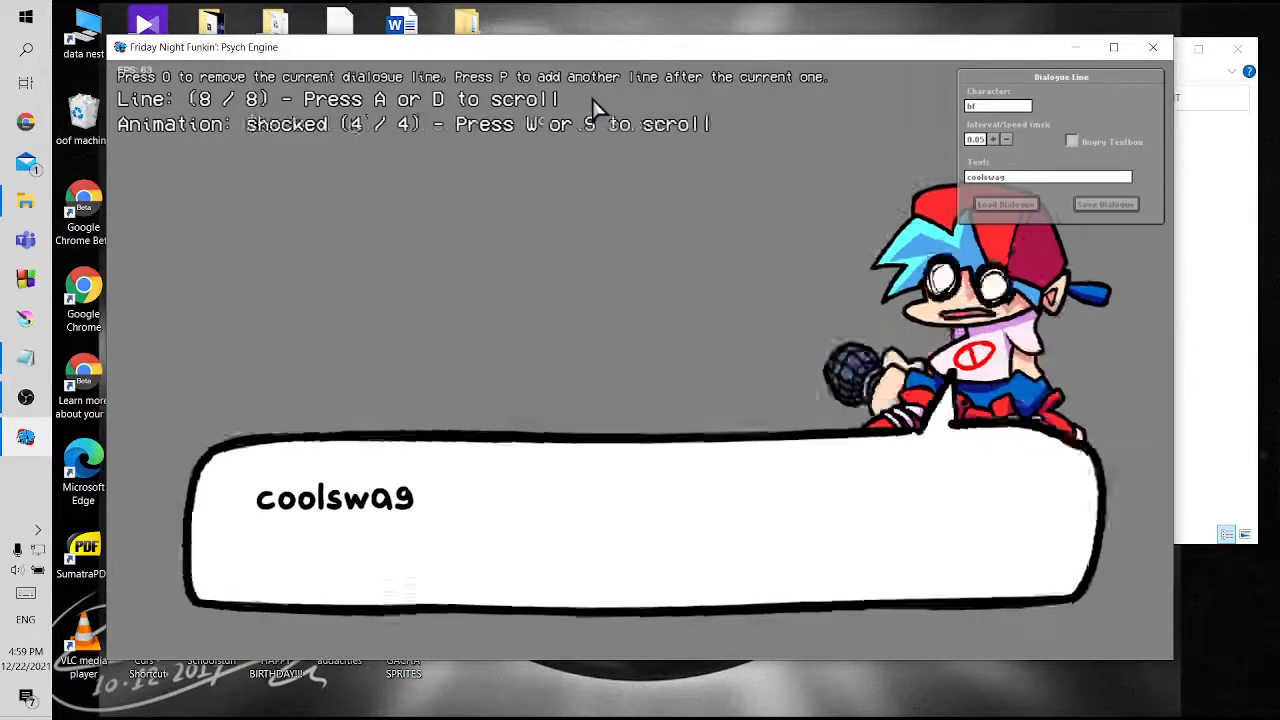
key(w)
key(w)
key(w)
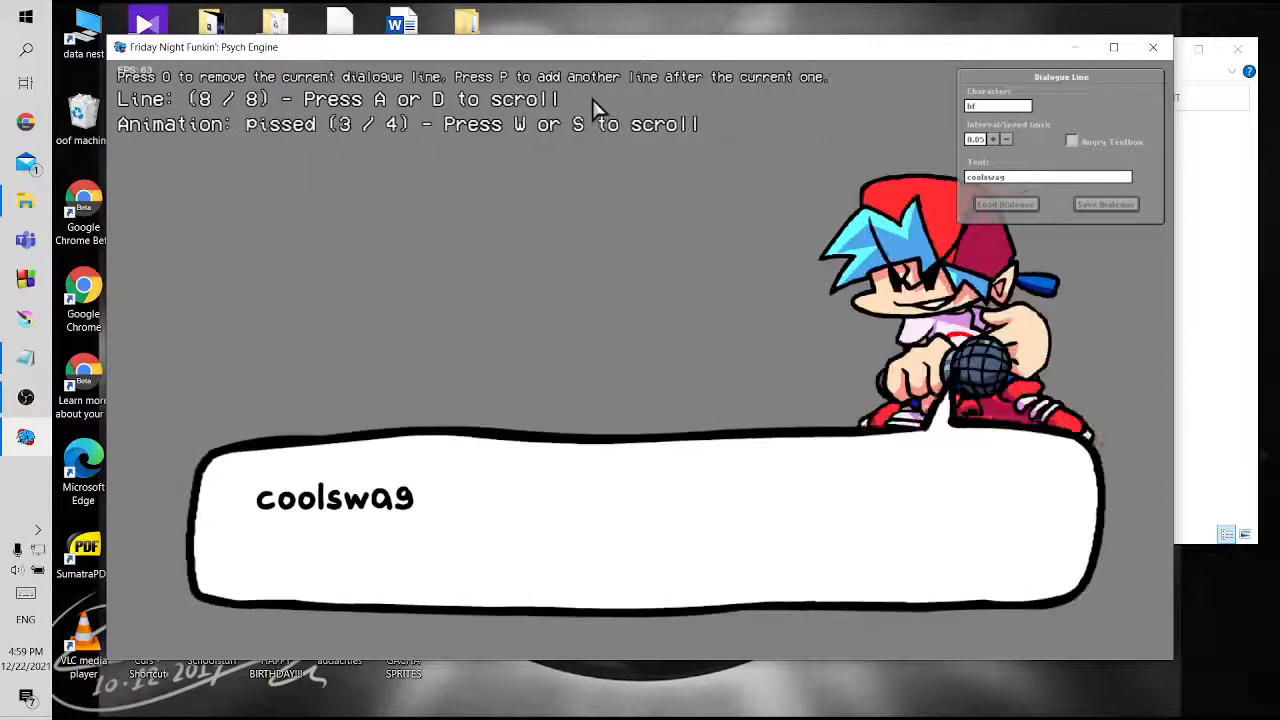
key(w)
key(w)
key(d)
key(d)
key(d)
key(d)
key(d)
key(d)
key(d)
key(d)
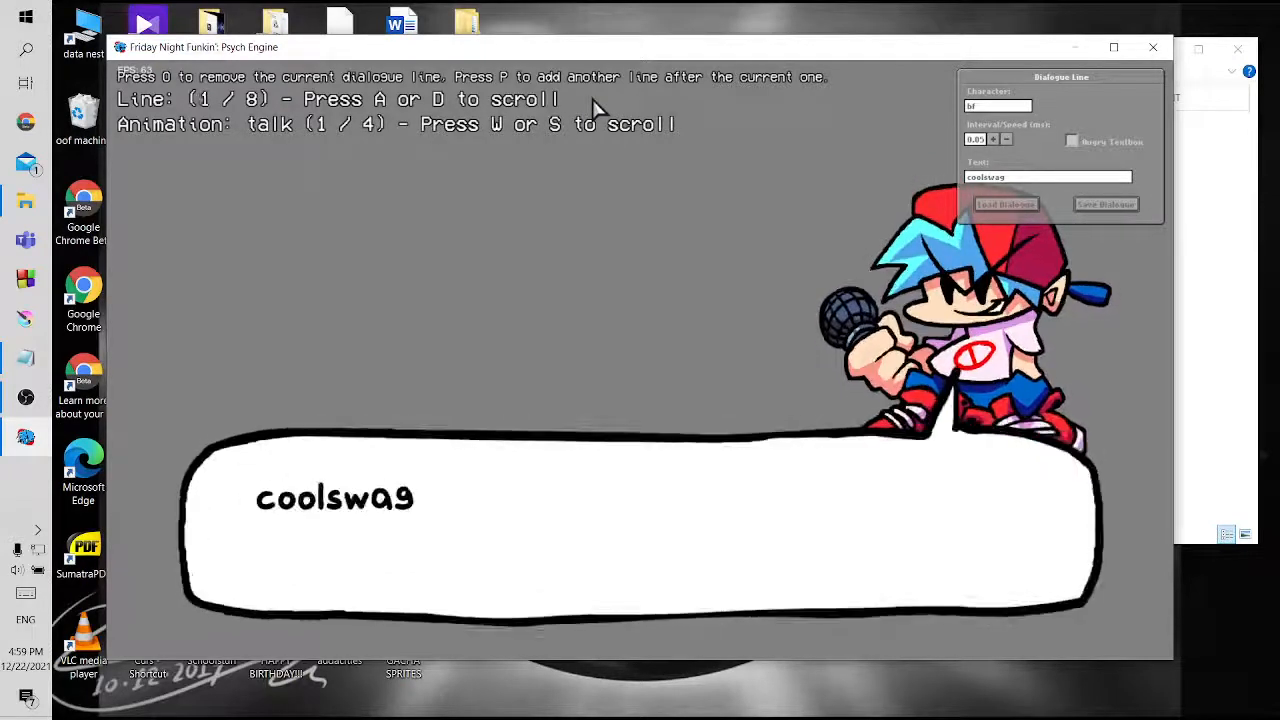
key(d)
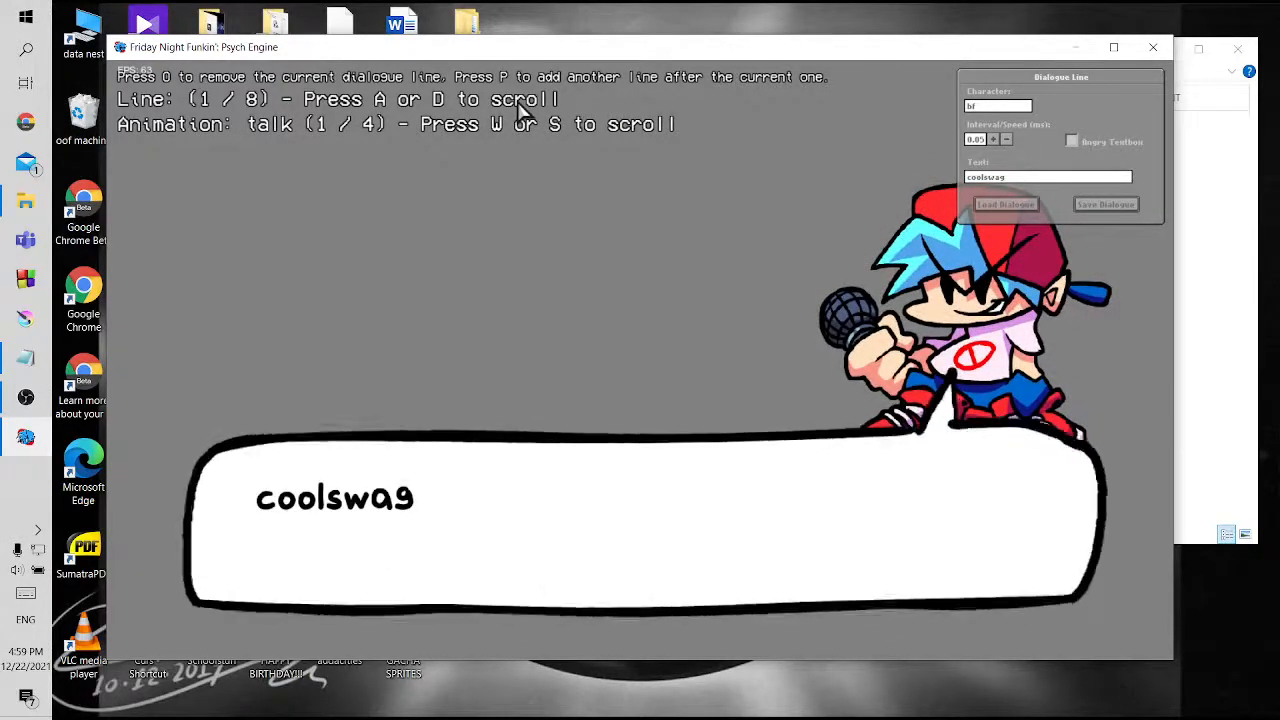
Remove the extra dialogue lines until only one line is left
key(o)
key(o)
key(o)
key(o)
key(o)
key(o)
key(o)
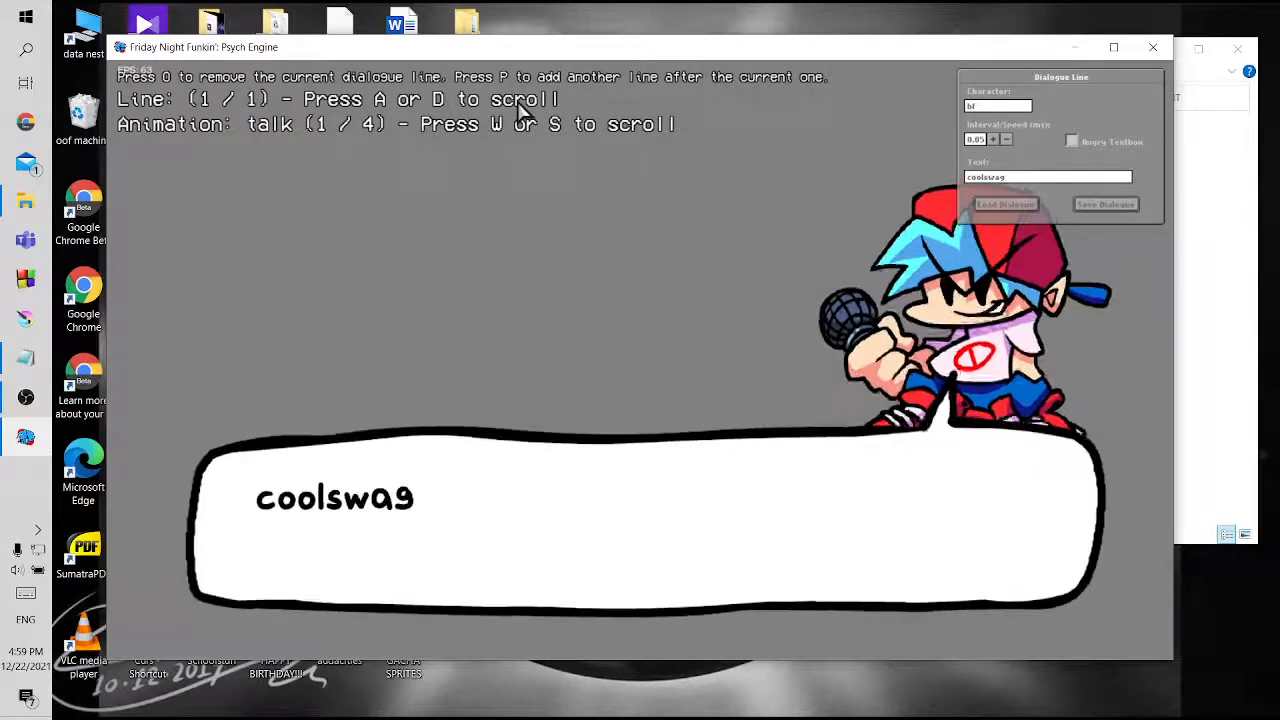
key(o)
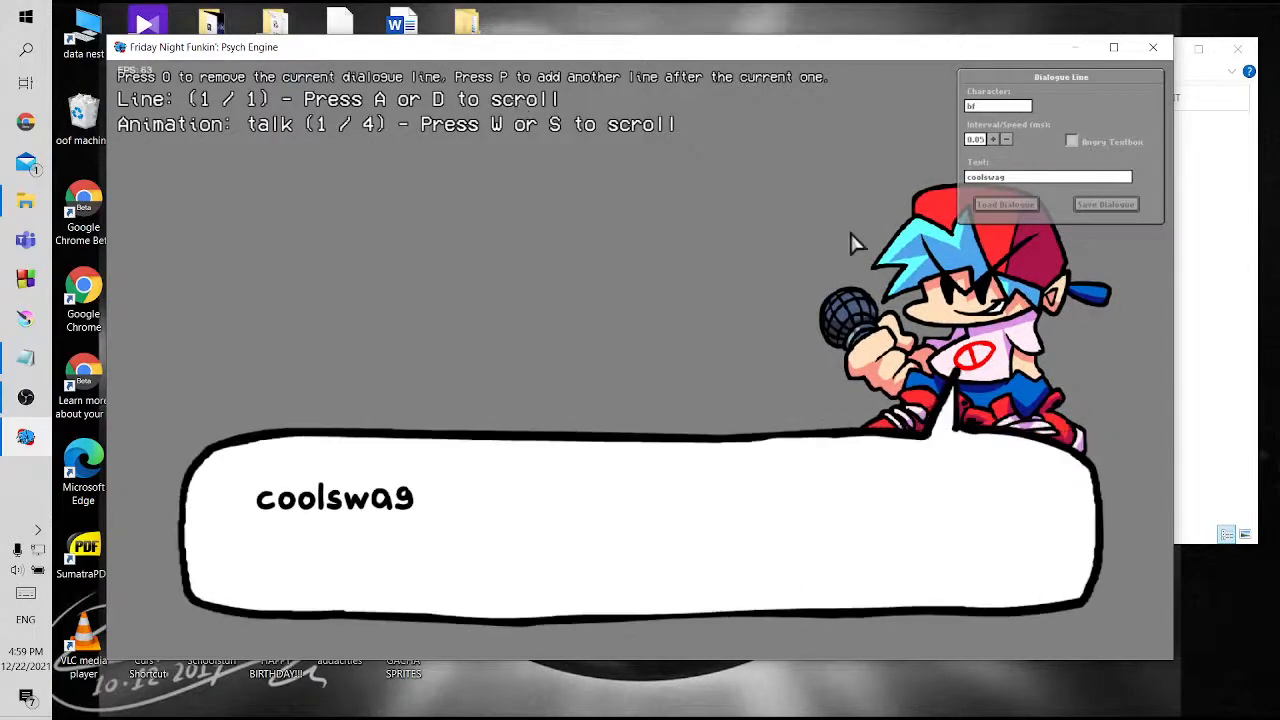
Preview the bf portrait's animations on the single remaining line, ending on talk
key(w)
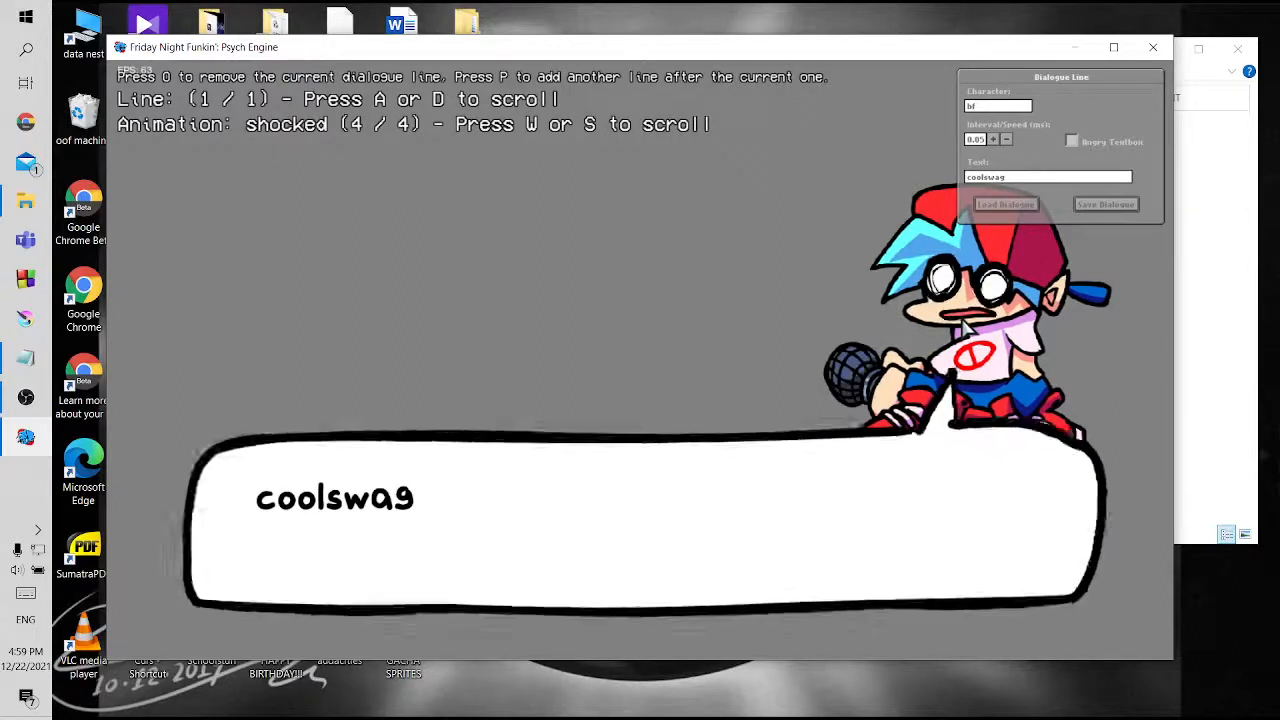
key(w)
key(w)
key(w)
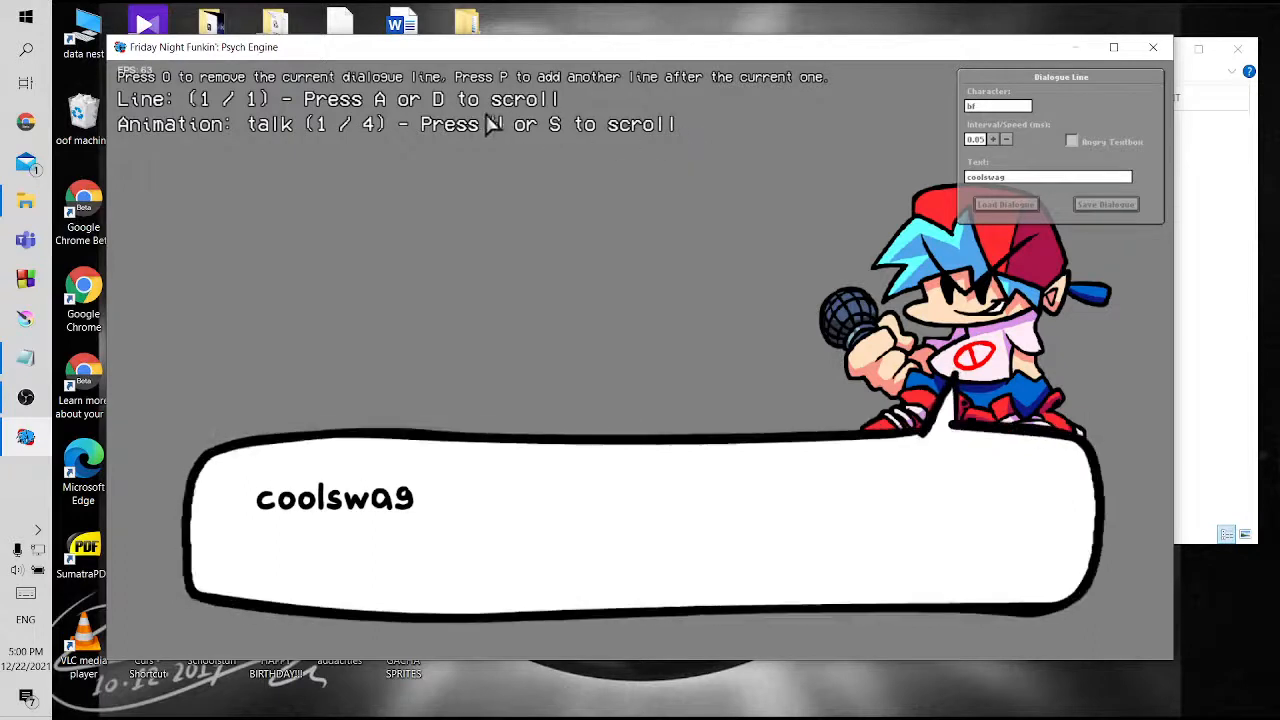
Try marina as the dialogue line's character, then clear the character name
click(993, 108)
text(marina)
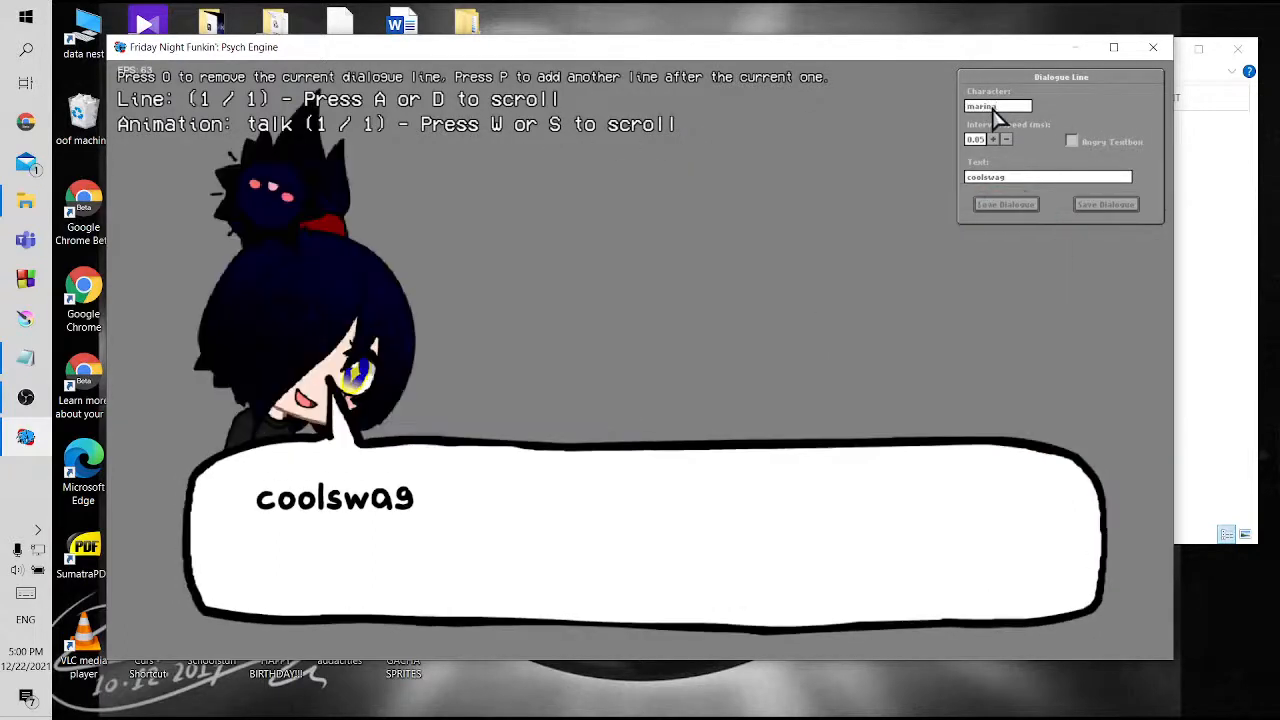
key(BackSpace)
key(BackSpace)
key(BackSpace)
key(BackSpace)
key(BackSpace)
key(BackSpace)
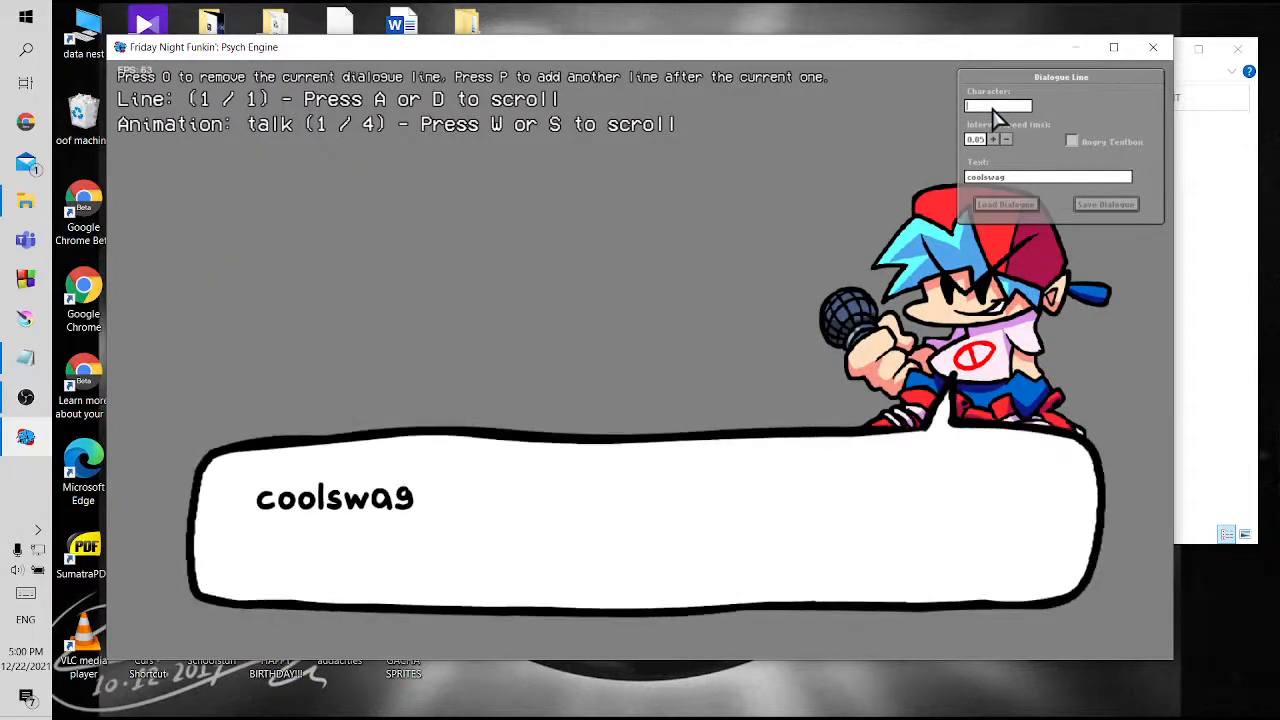
Try gachilol as the dialogue line's character, then clear the name again
text(gach)
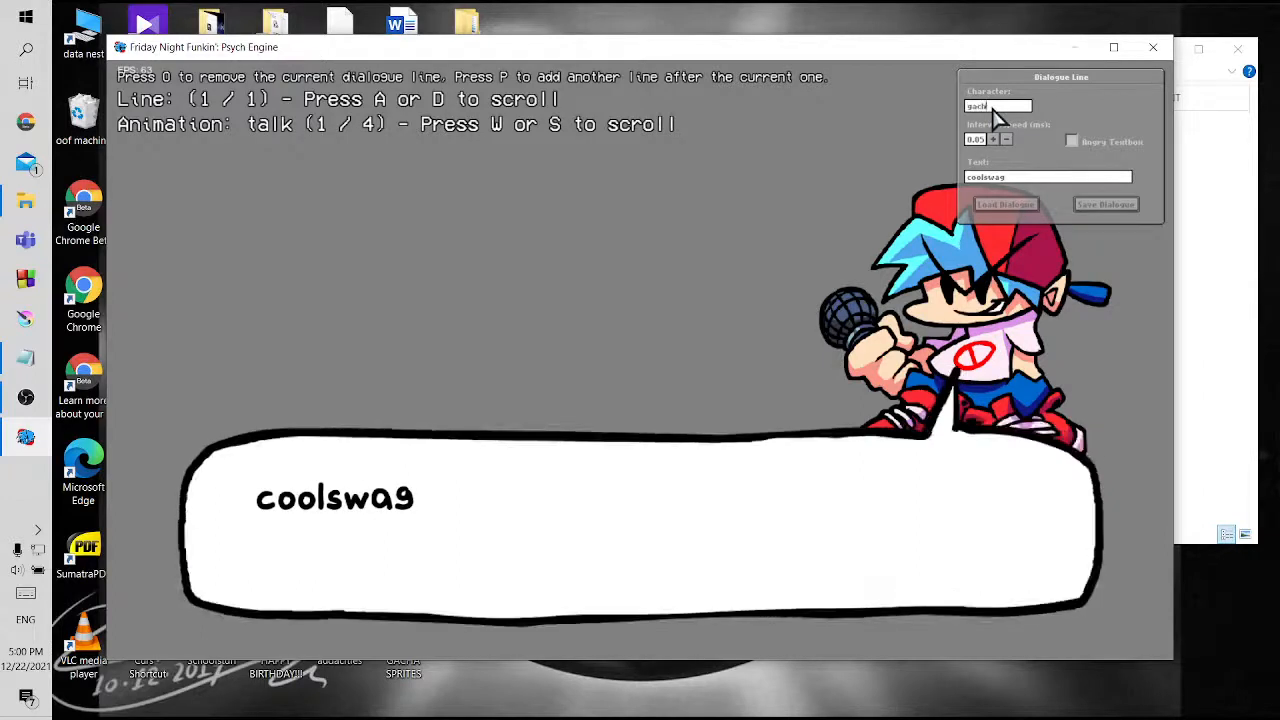
text(ilol)
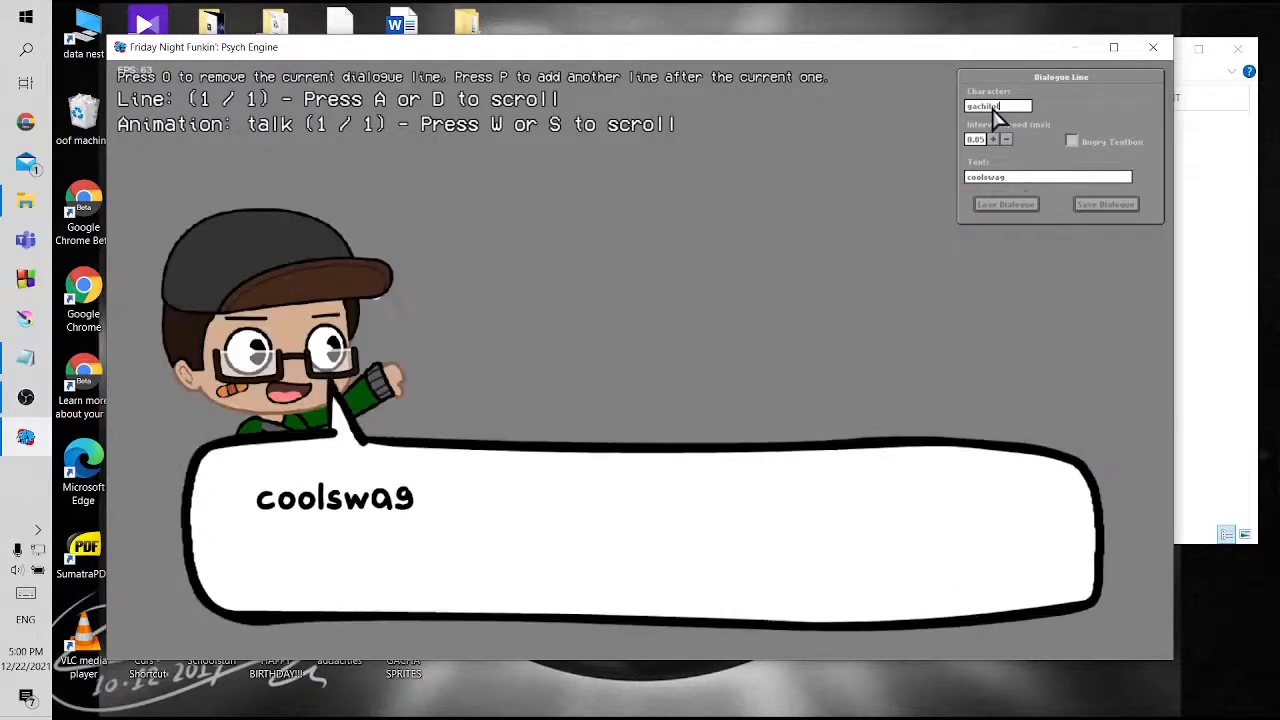
key(BackSpace)
key(BackSpace)
key(BackSpace)
key(BackSpace)
key(BackSpace)
key(BackSpace)
key(BackSpace)
key(BackSpace)
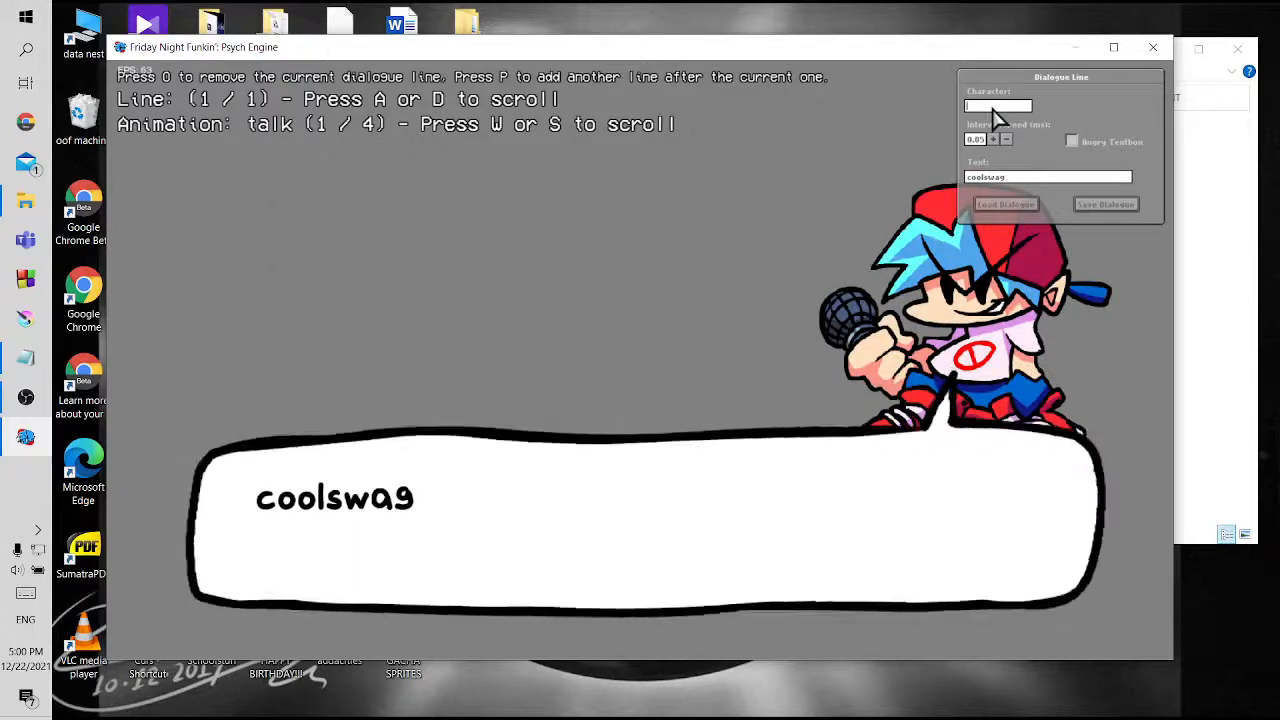
Set the dialogue line's character to marina and try its Angry Textbox option, leaving it off
text(marina)
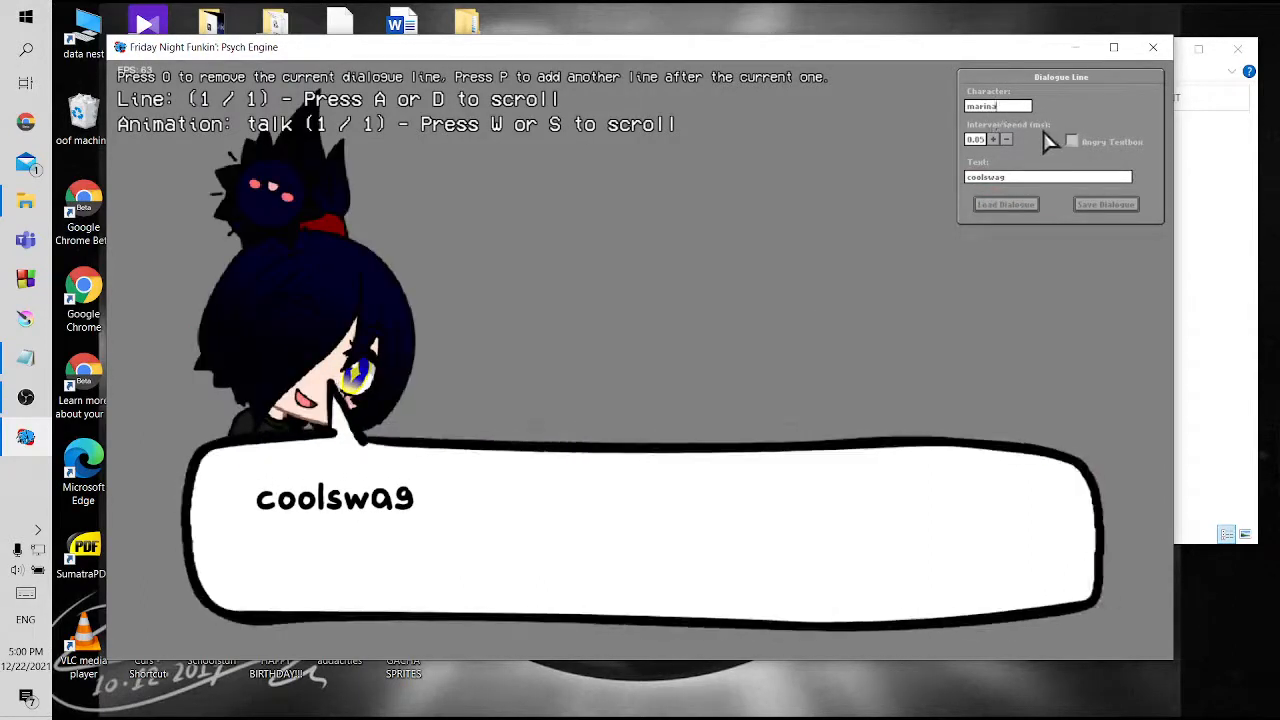
click(1072, 142)
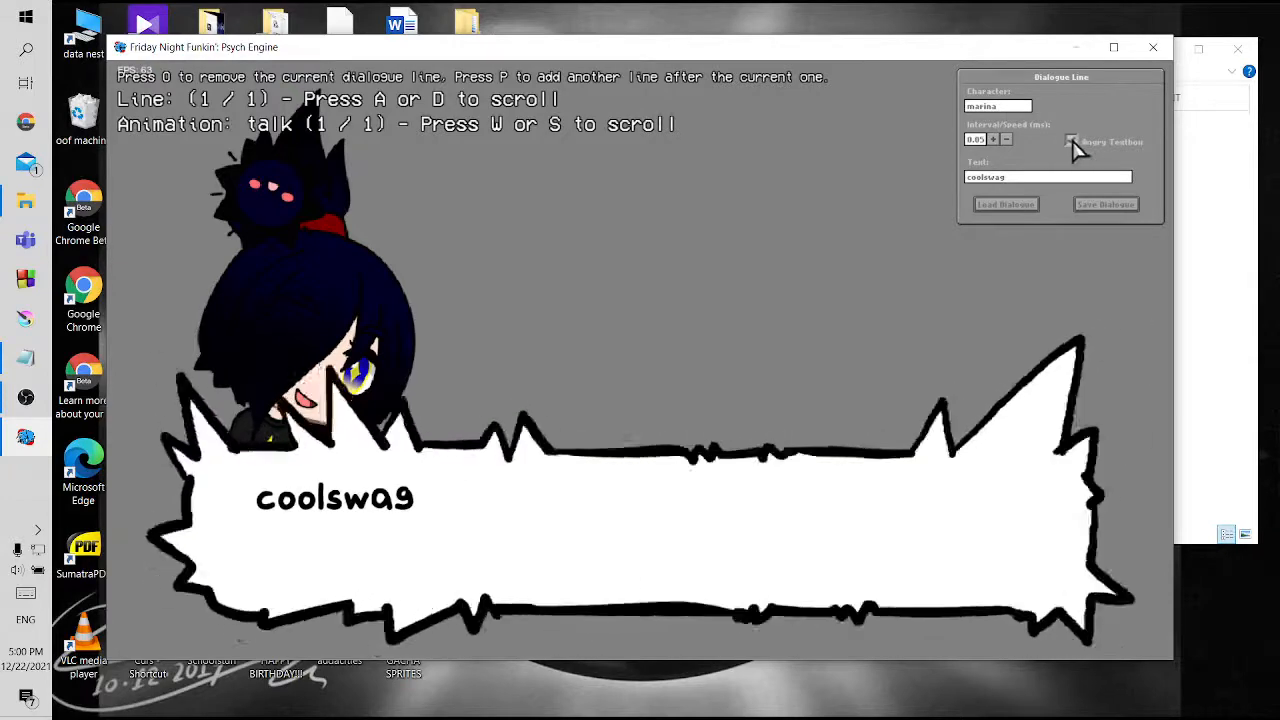
click(1072, 142)
Clear the placeholder text of marina's dialogue line
click(1031, 182)
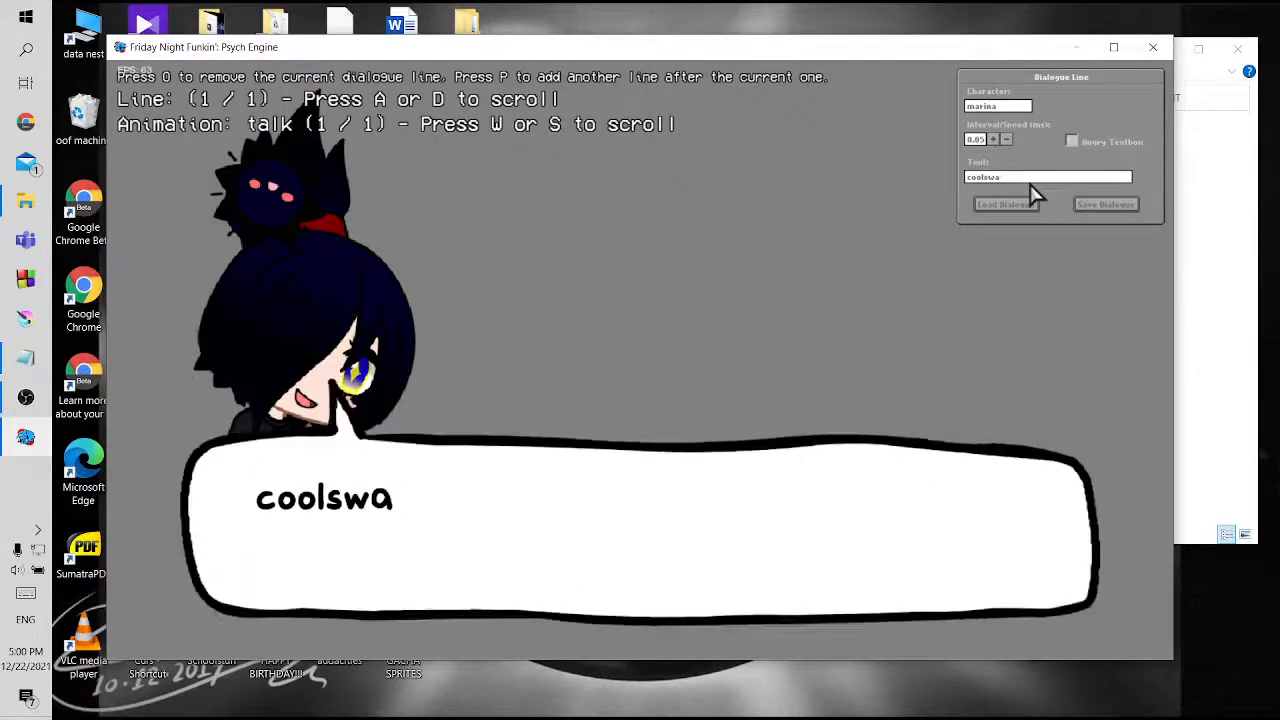
key(BackSpace)
key(BackSpace)
key(BackSpace)
key(BackSpace)
key(BackSpace)
key(BackSpace)
key(BackSpace)
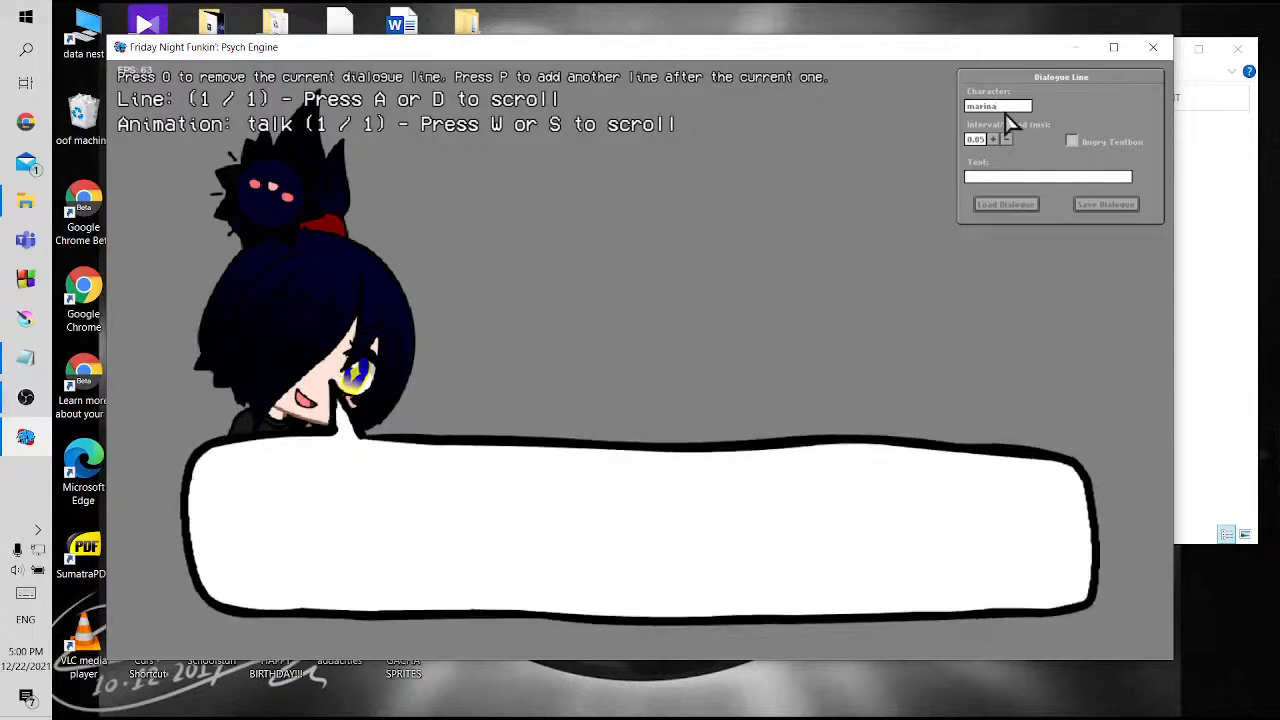
Switch to File Explorer and look through the data and songs folders inside the mod's mods folder
click(1186, 196)
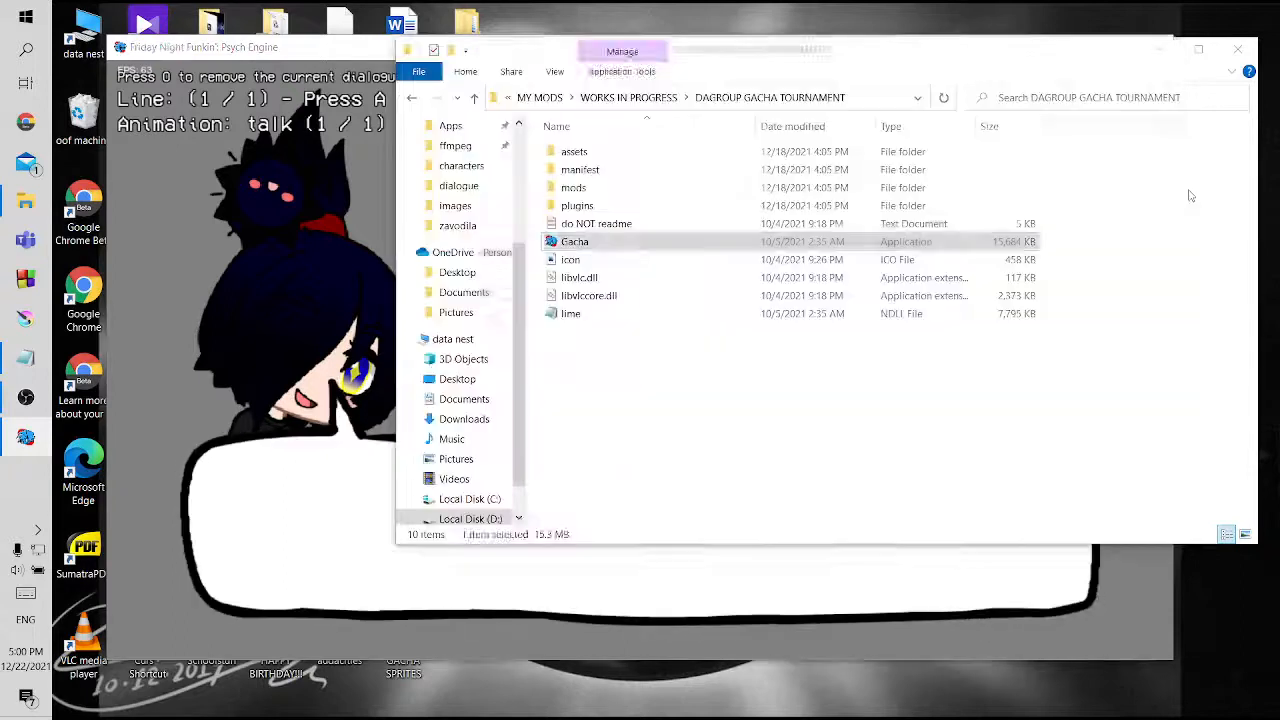
double_click(638, 188)
double_click(623, 205)
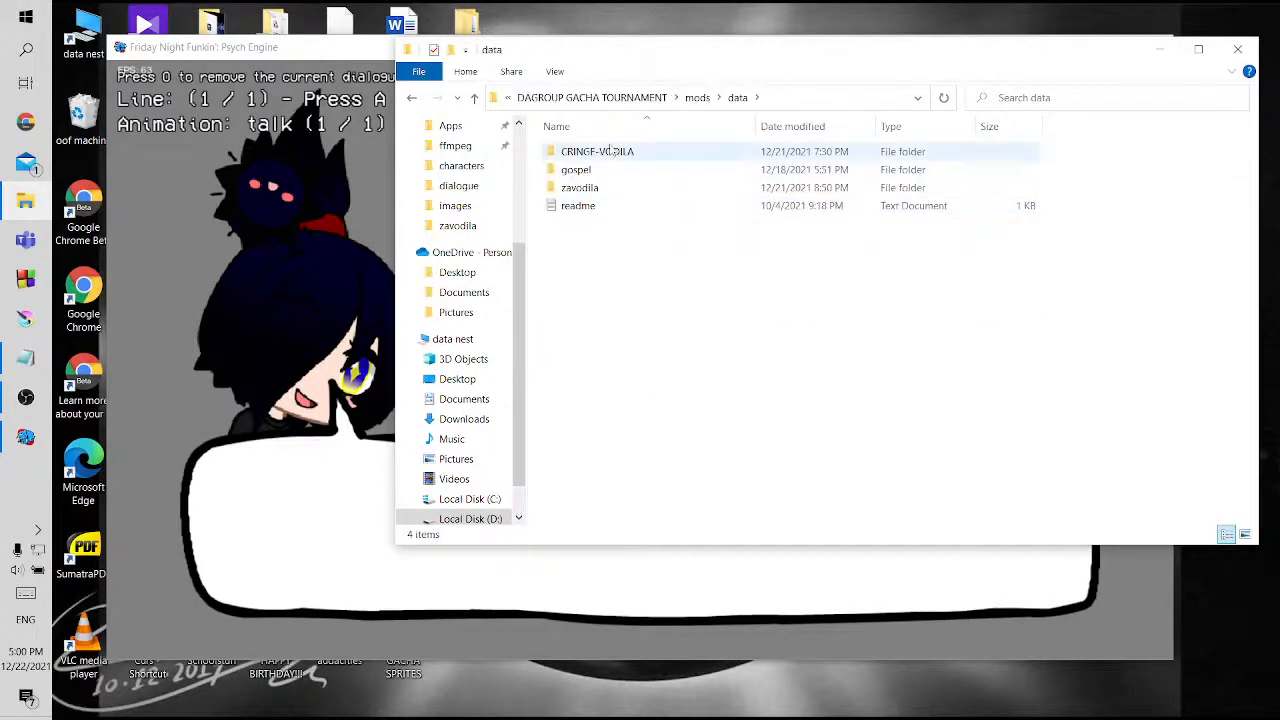
click(474, 97)
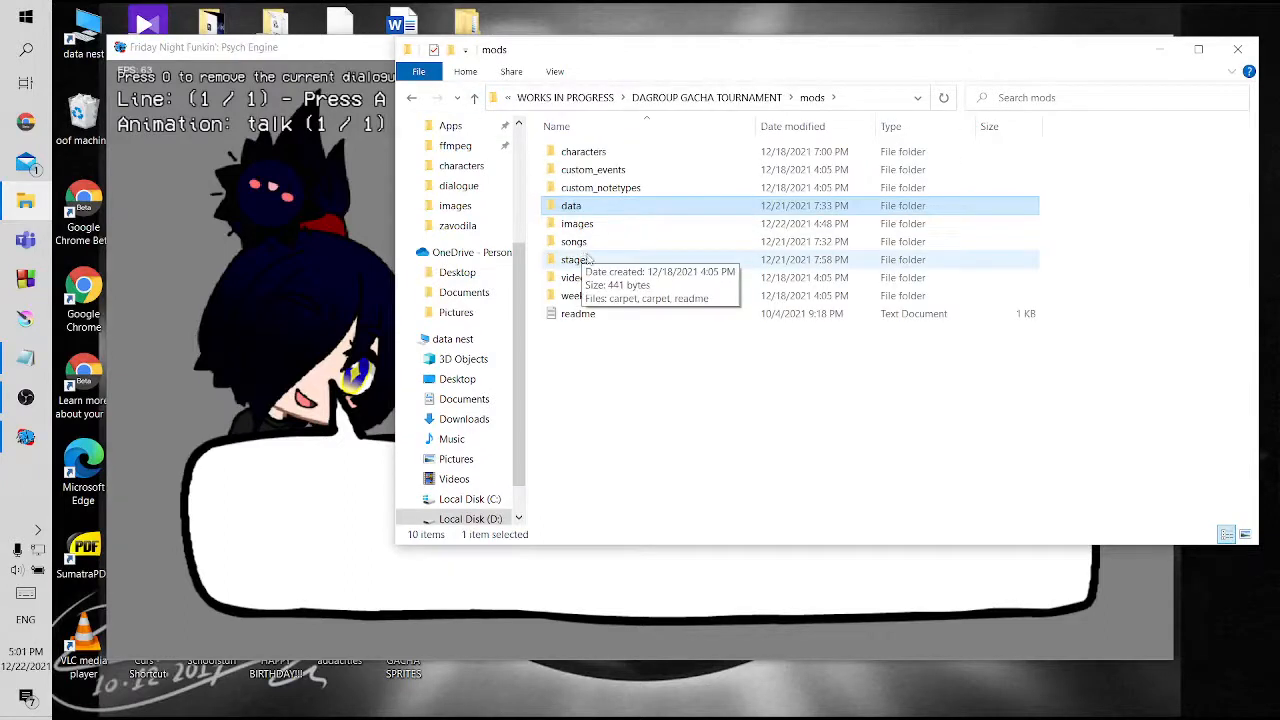
double_click(590, 241)
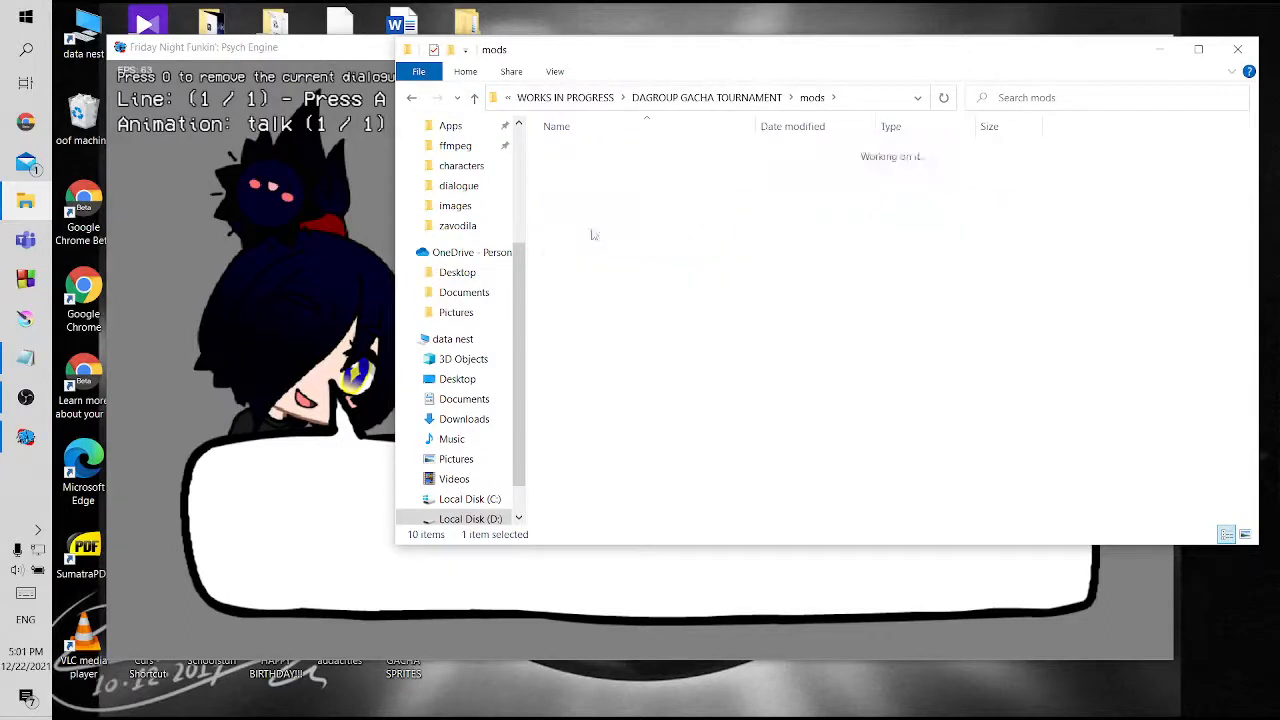
click(474, 97)
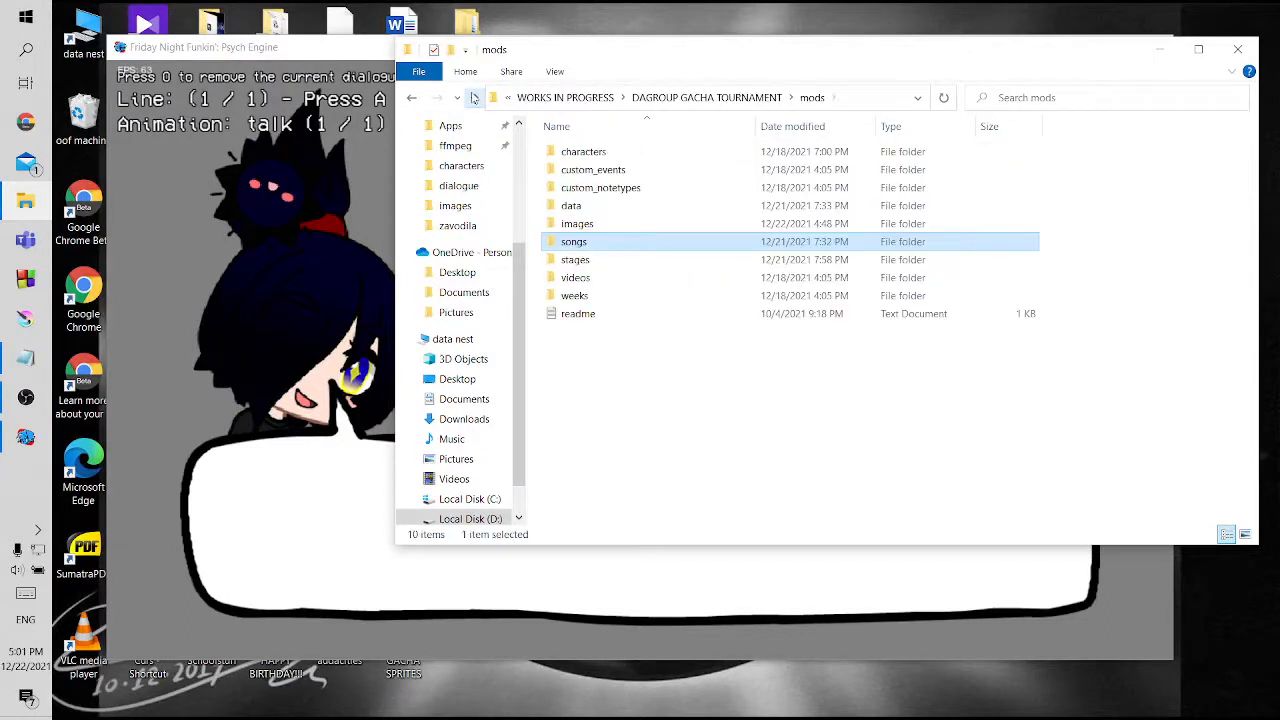
click(650, 395)
Return to Psych Engine and set marina's line text to "i am not supposed to be awake at this hour in the night"
click(229, 286)
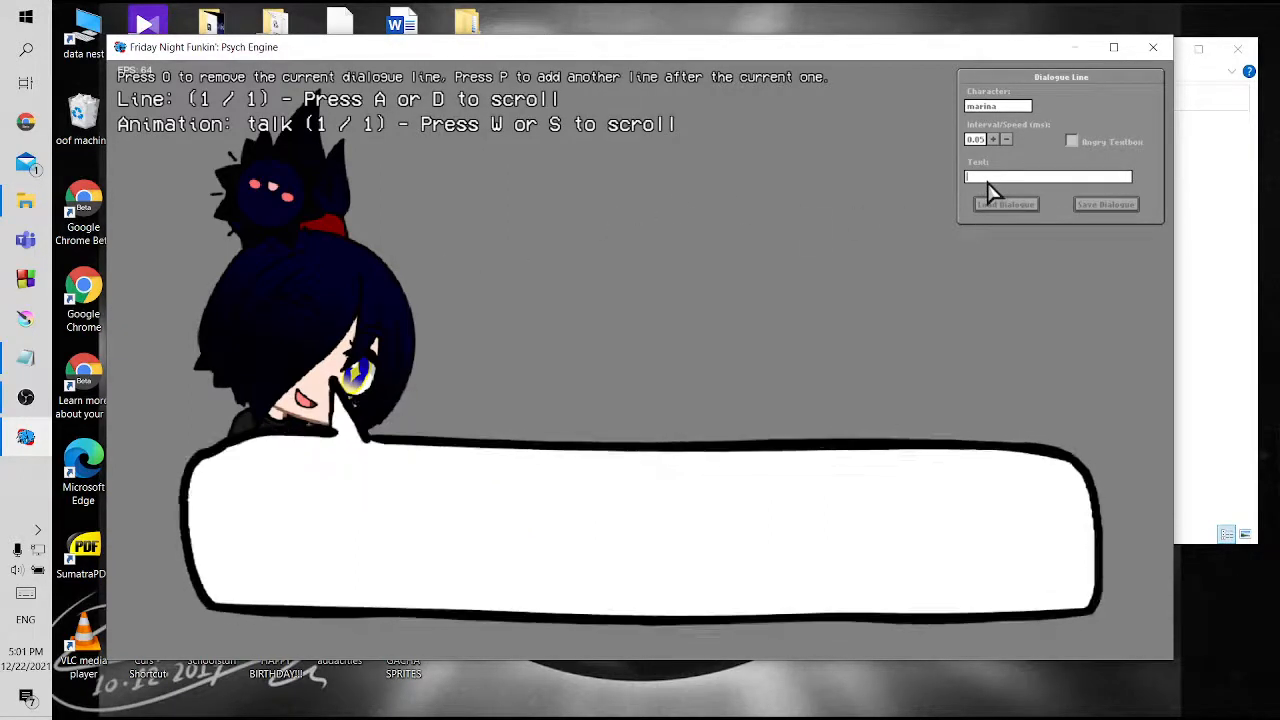
text(i am not)
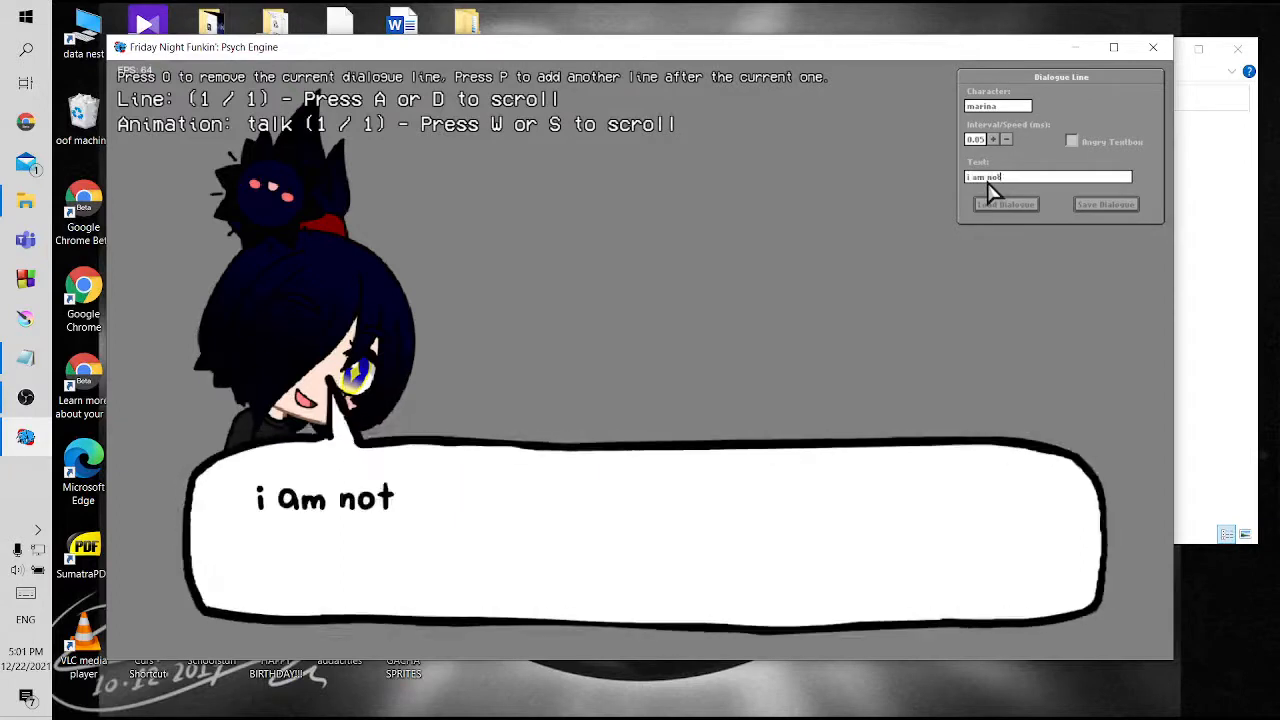
text( supposed to)
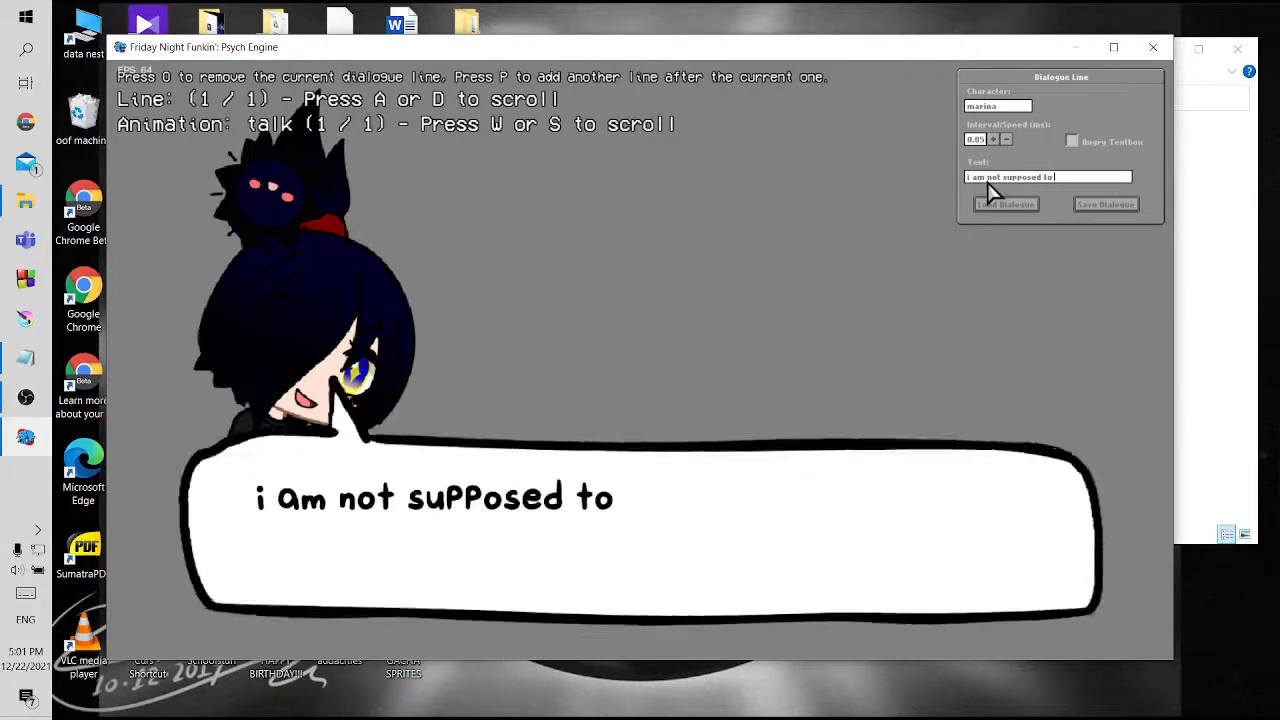
text( be awake)
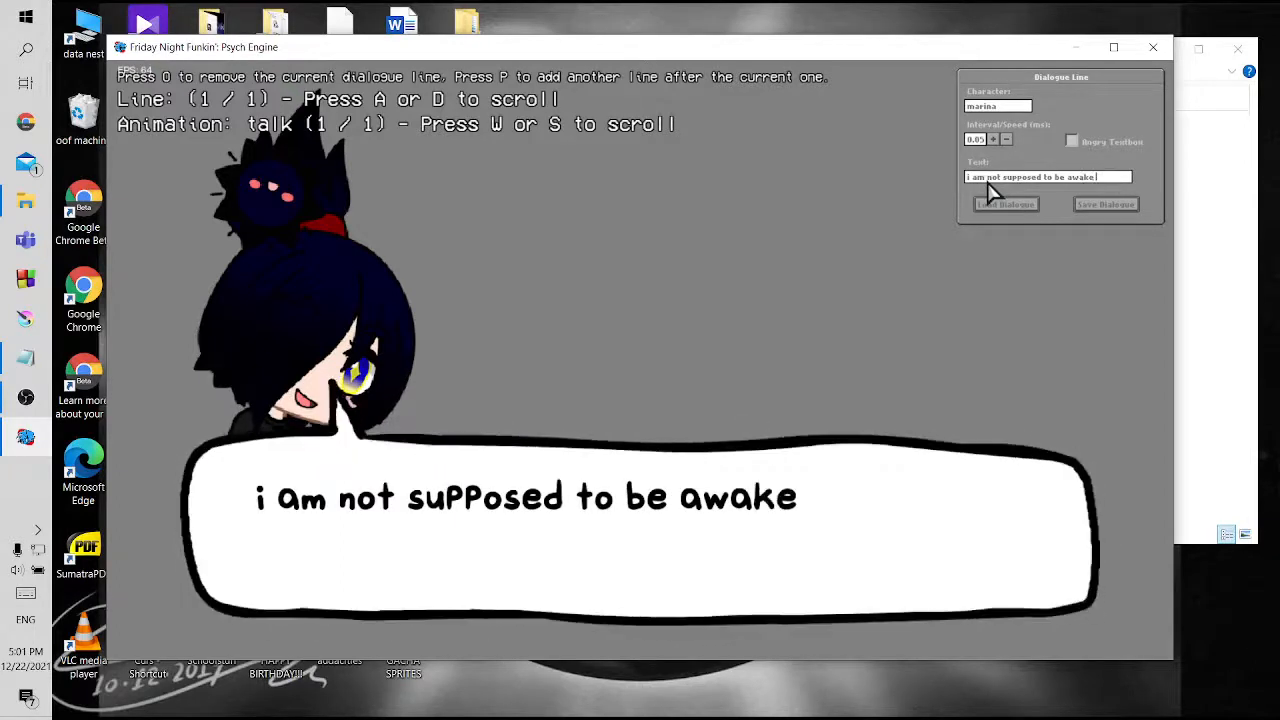
text( at this hou)
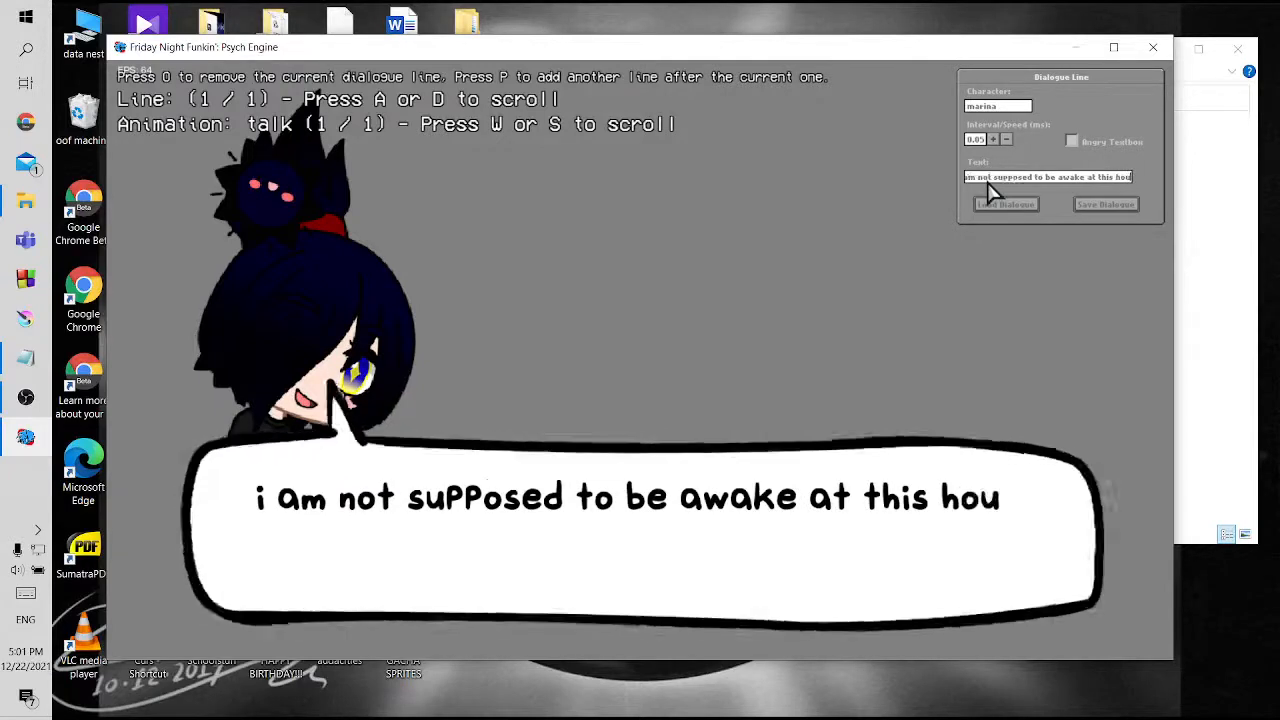
text(r in the night)
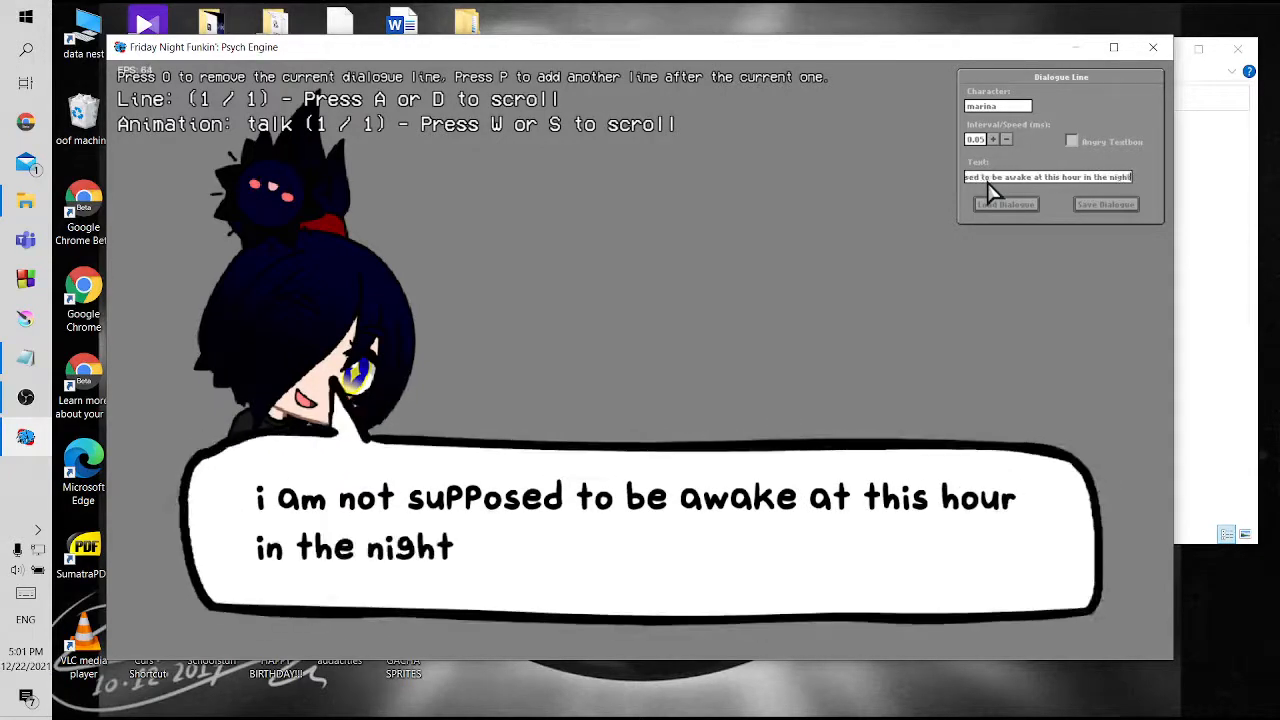
Add a second dialogue line for bf with the text "lol lmao"
click(720, 297)
key(p)
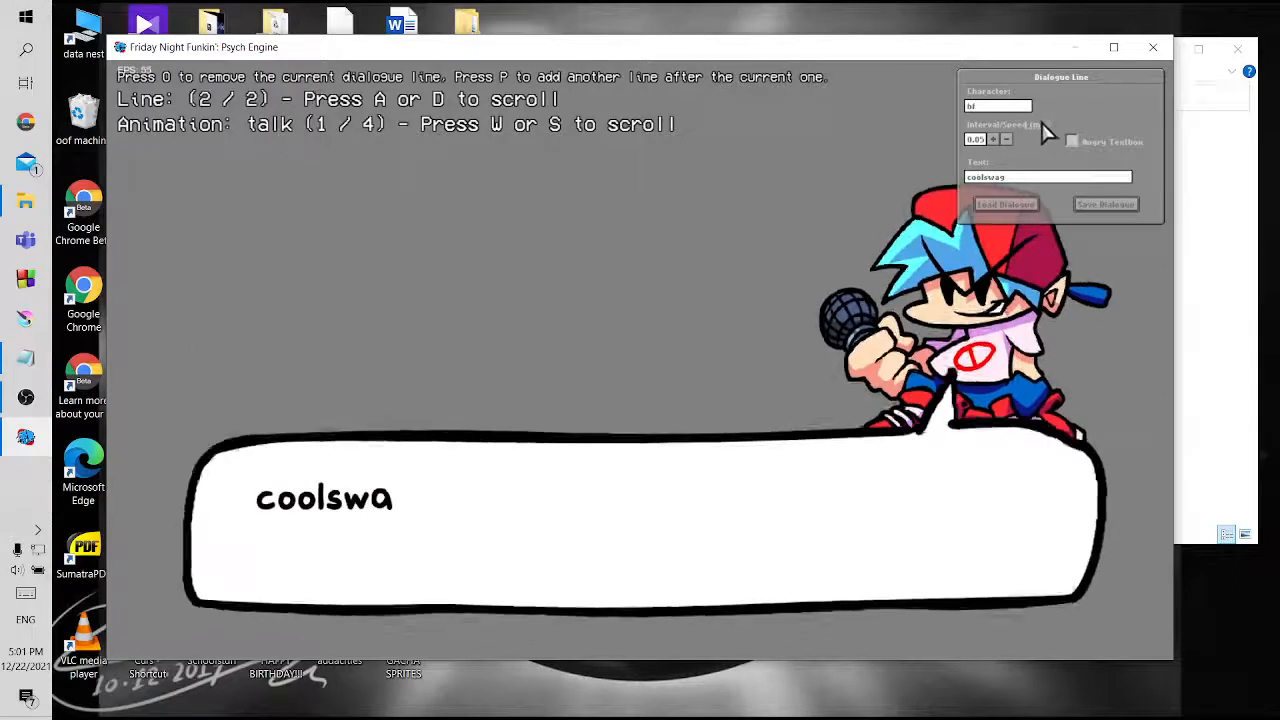
key(BackSpace)
key(BackSpace)
key(BackSpace)
key(BackSpace)
key(BackSpace)
key(BackSpace)
key(BackSpace)
key(BackSpace)
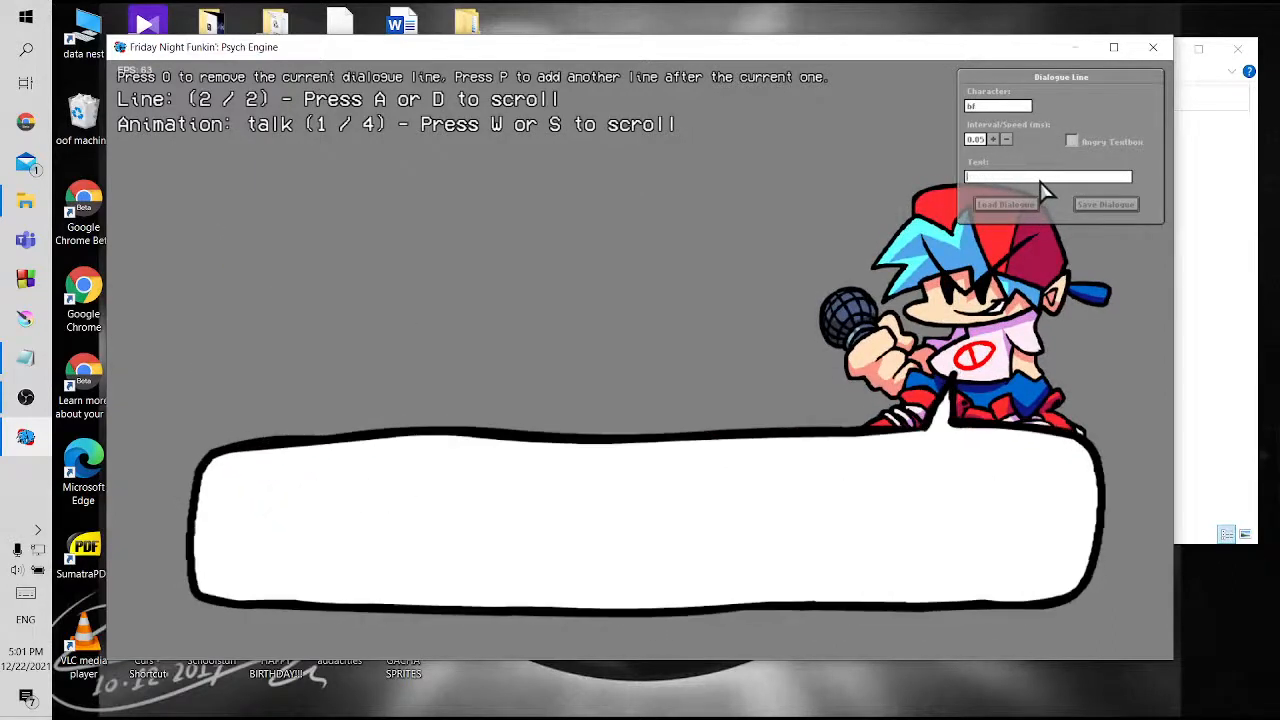
text(Iol lmao)
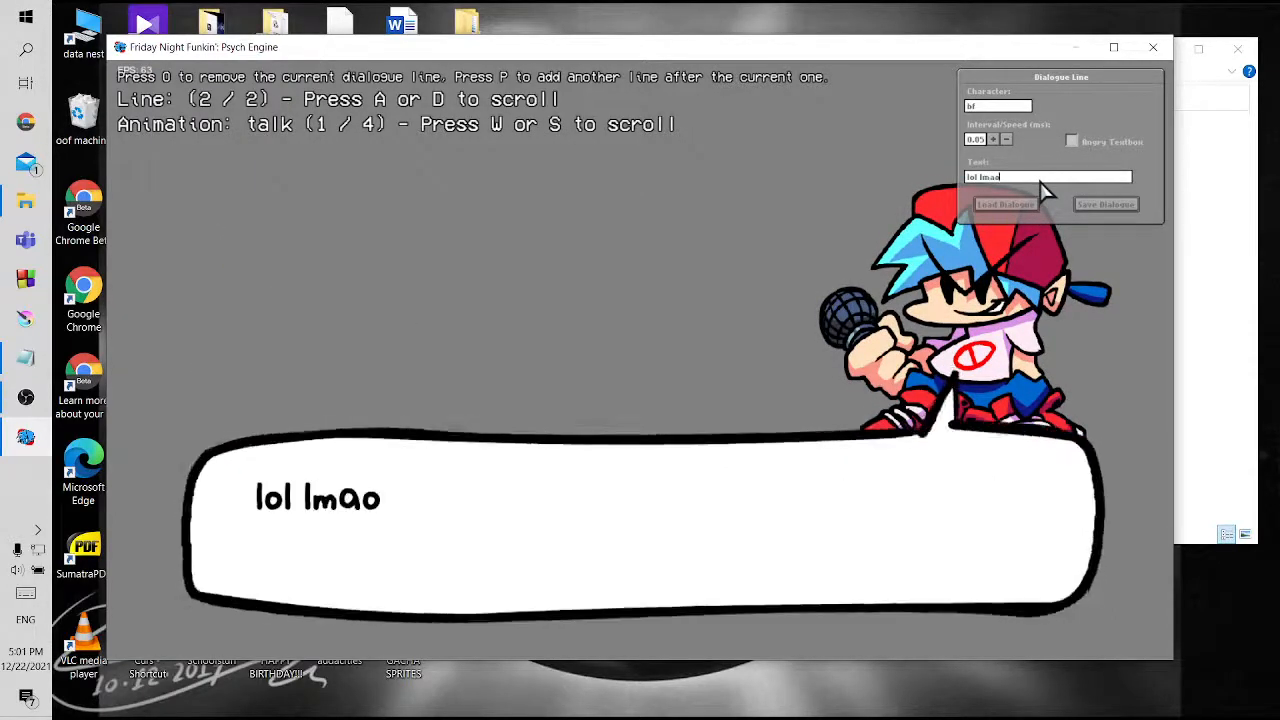
Add a third dialogue line for gachilot, clear its placeholder text and enable the angry textbox
click(636, 222)
key(p)
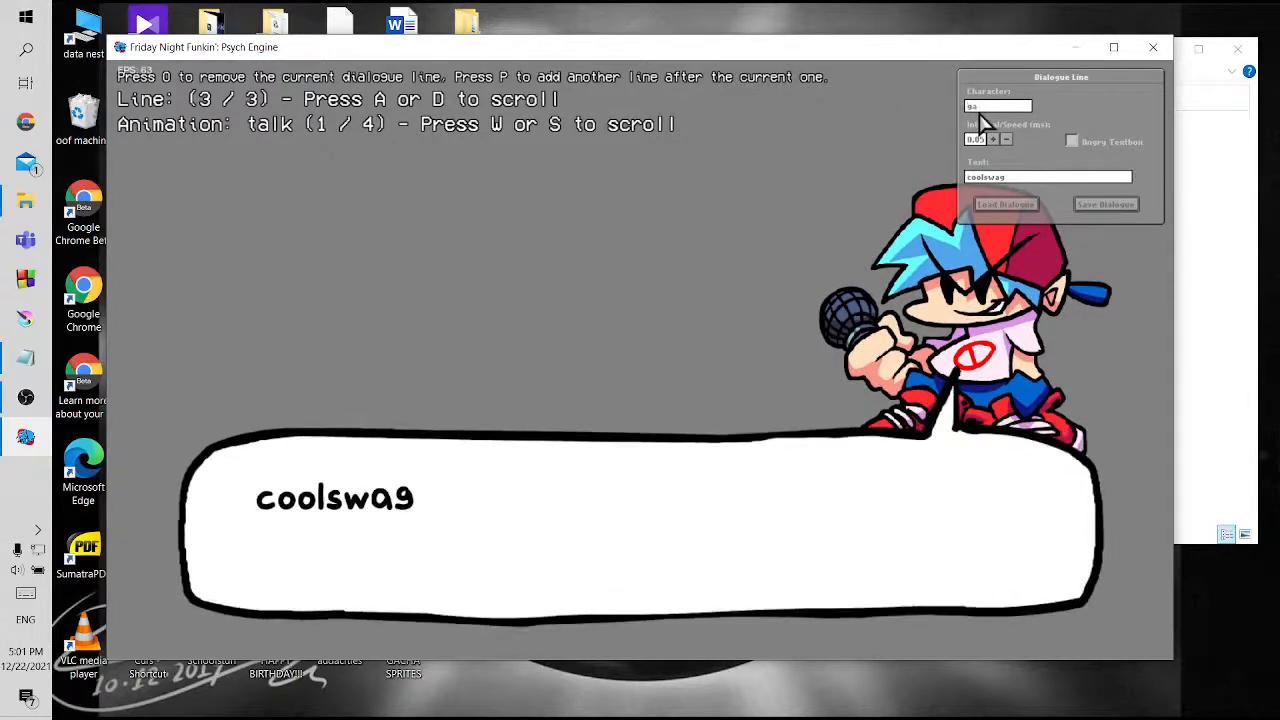
click(979, 110)
text(gachilot)
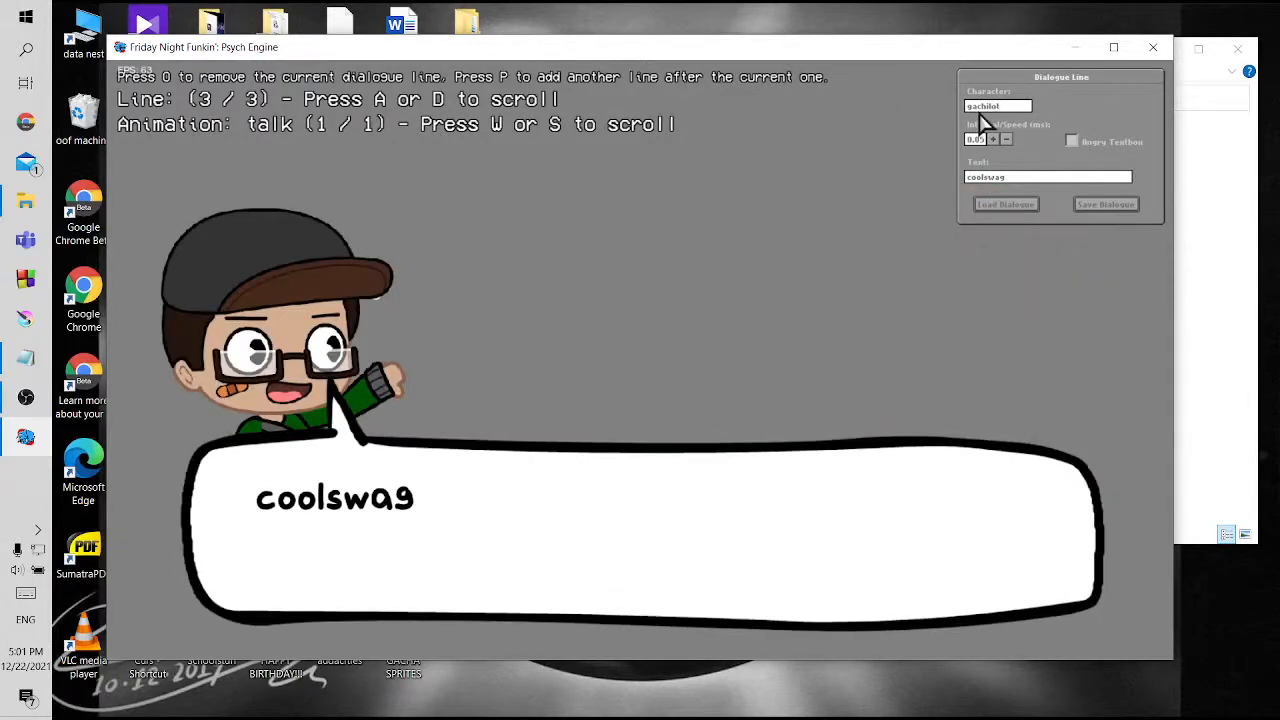
click(1038, 178)
key(BackSpace)
key(BackSpace)
key(BackSpace)
key(BackSpace)
key(BackSpace)
key(BackSpace)
key(BackSpace)
click(1072, 142)
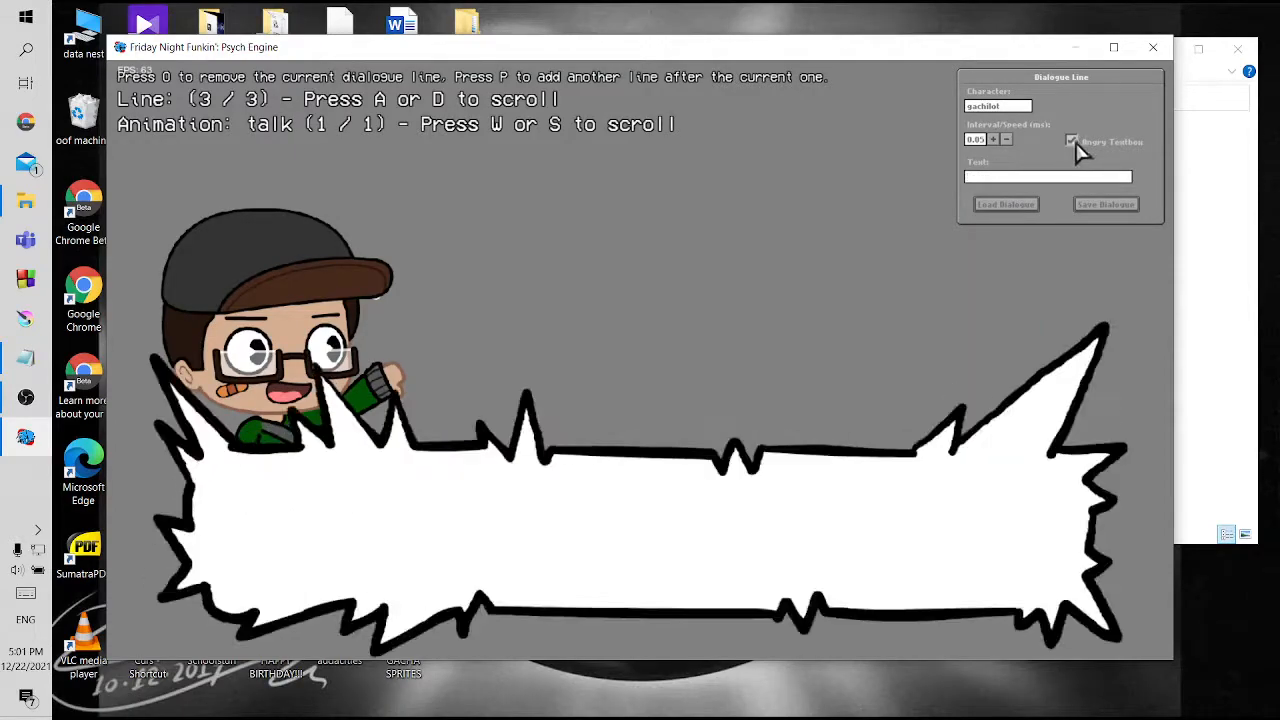
Set gachilot's line text to "HAHA YOU SUCK GET A LIFE HAHAHAHA"
click(1040, 178)
text(HAHA)
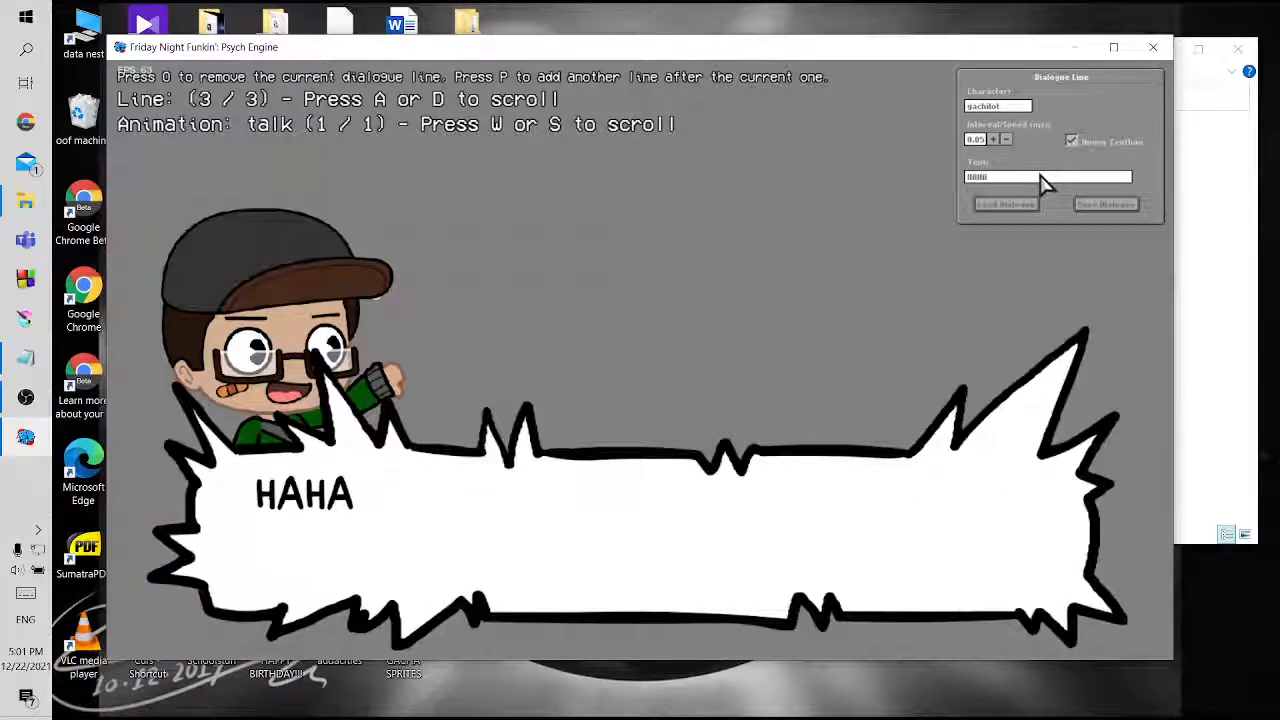
text( YOU)
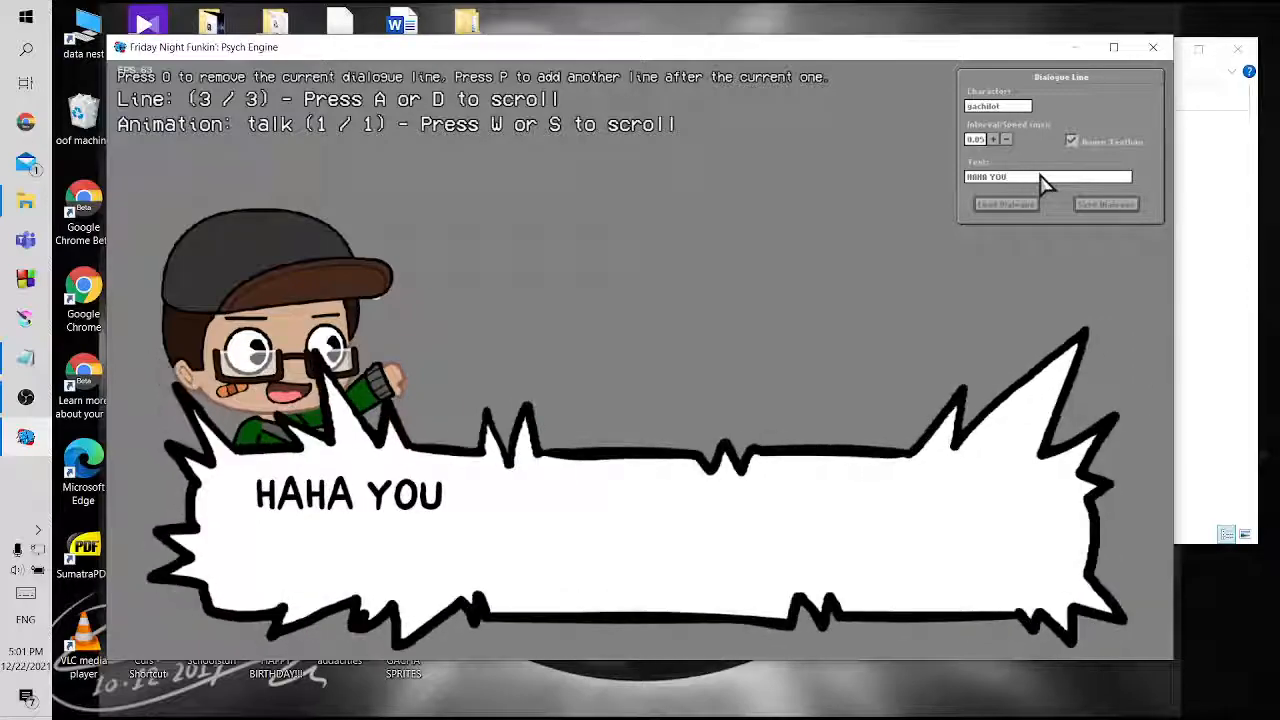
text( SUCK)
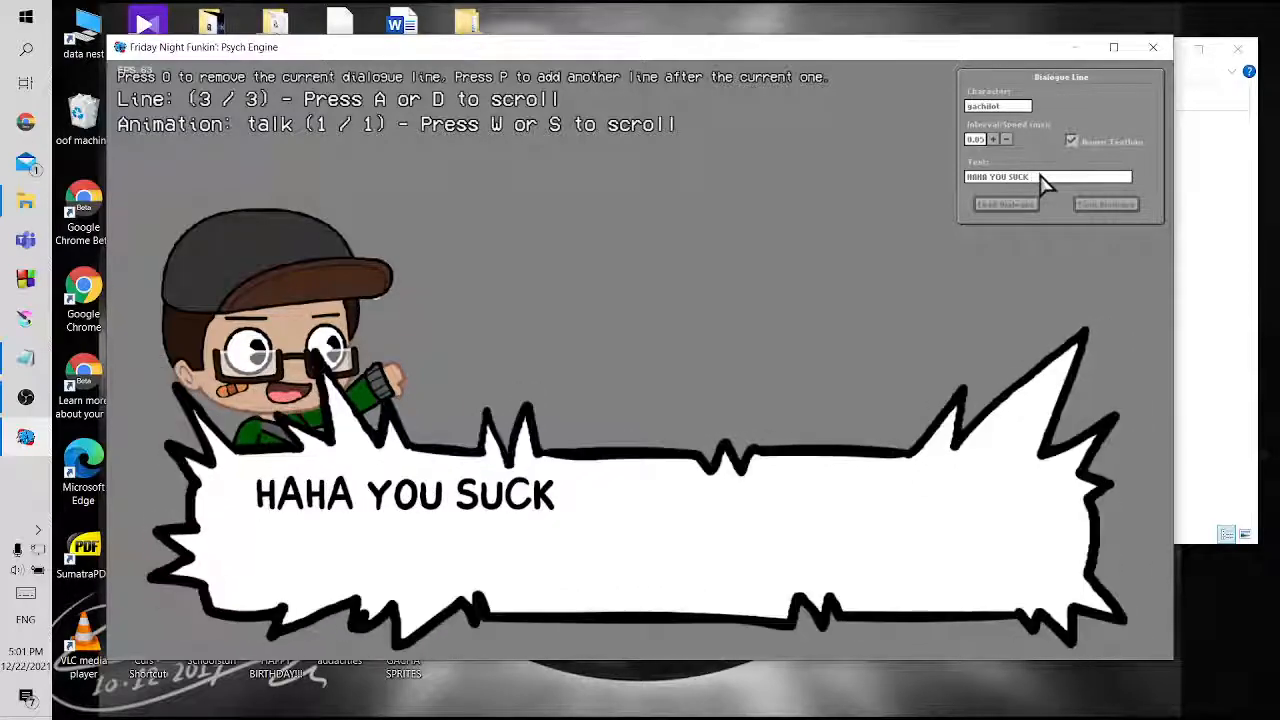
text( GET a)
key(BackSpace)
text(A)
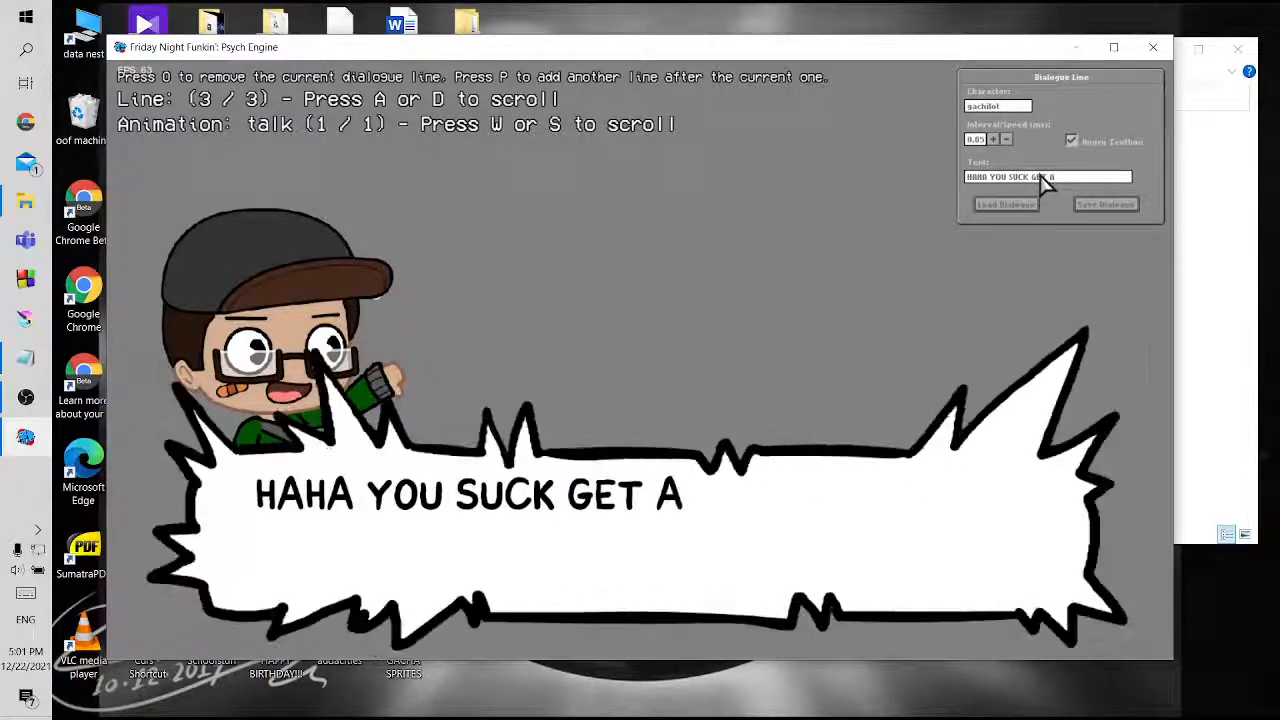
text( LIFE)
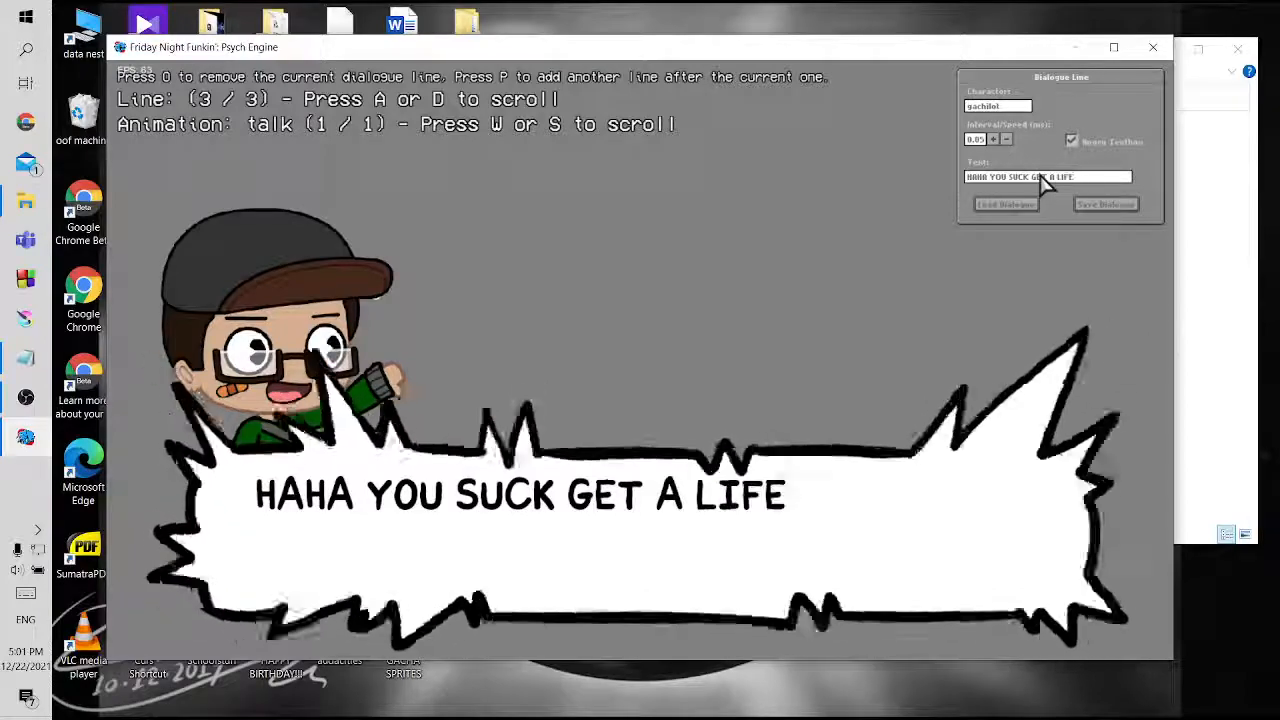
text( HAHAHAHA)
click(820, 277)
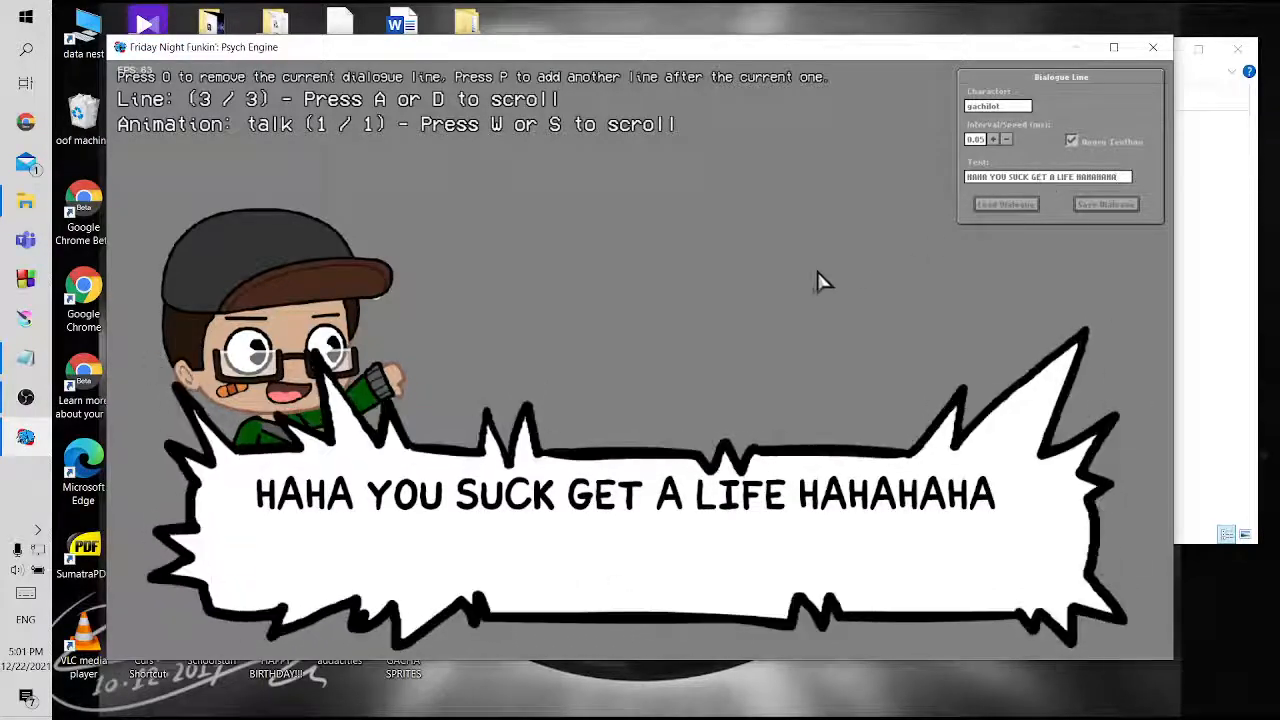
Add a fourth dialogue line for bf with the text "yeah well then how bout you get a girlfriend"
key(p)
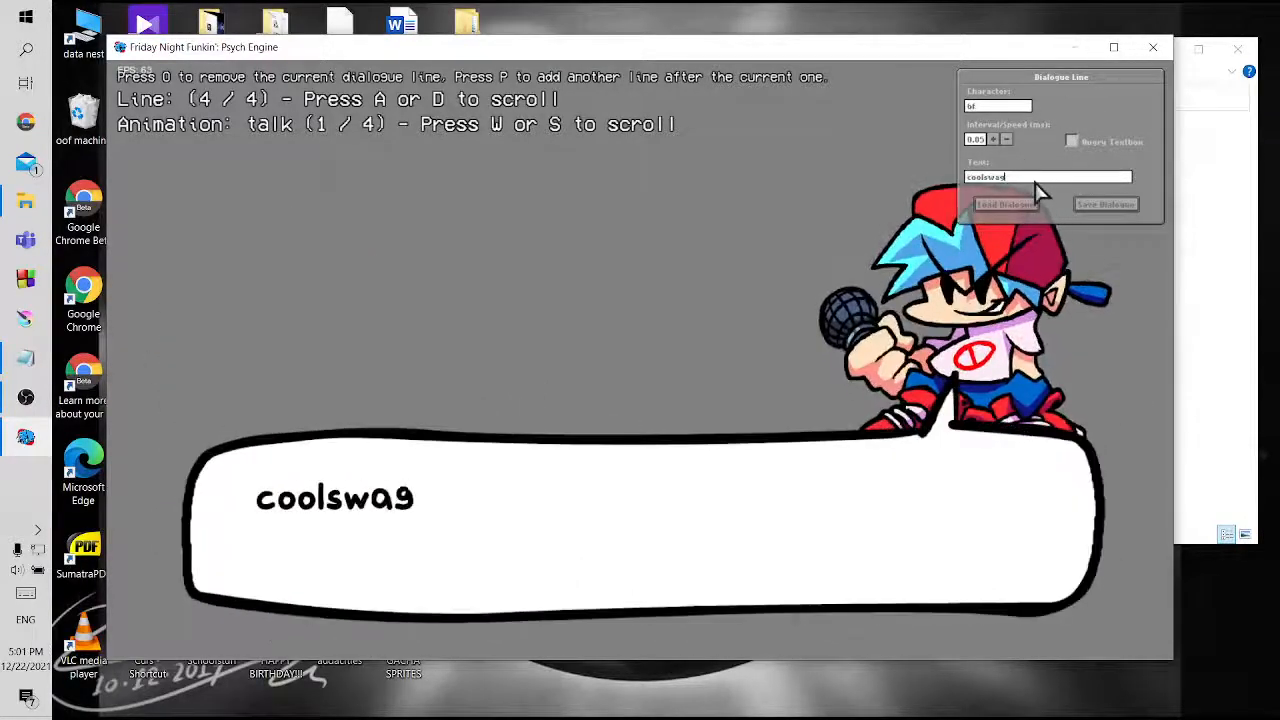
click(1035, 181)
key(BackSpace)
key(BackSpace)
key(BackSpace)
key(BackSpace)
key(BackSpace)
key(BackSpace)
key(BackSpace)
key(BackSpace)
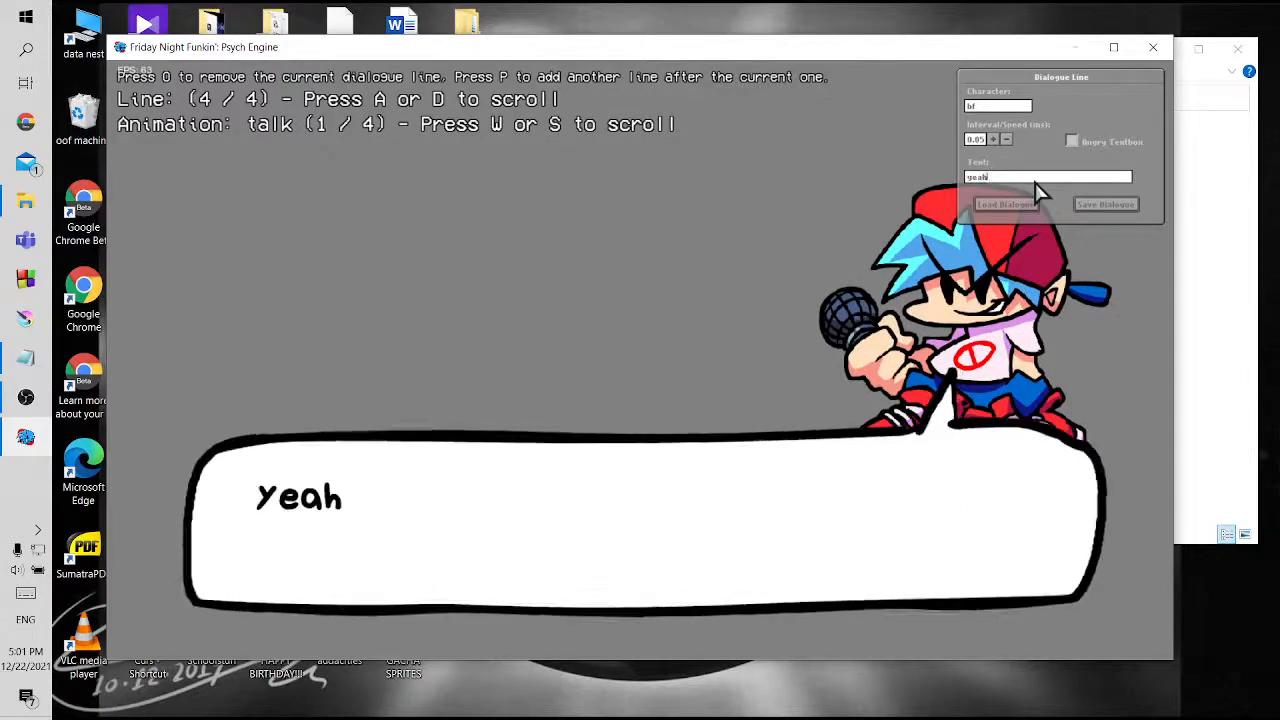
text(yeah well then h)
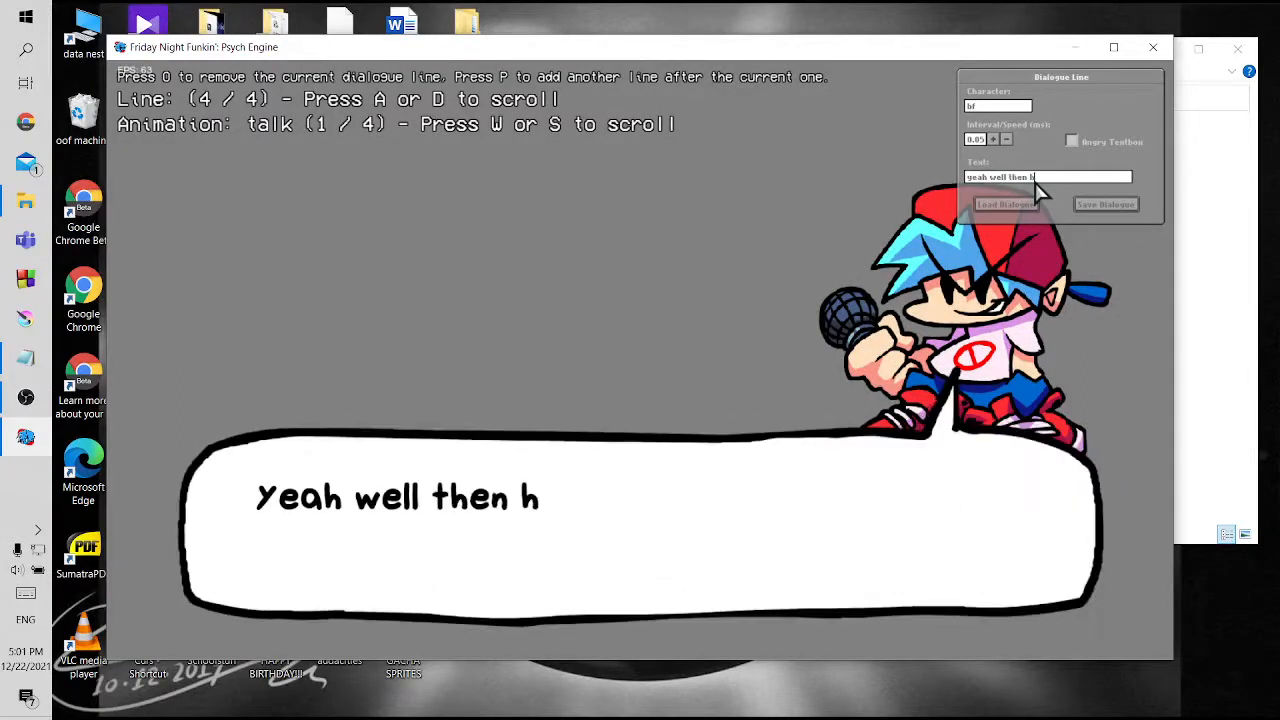
text(ow bout you get a g)
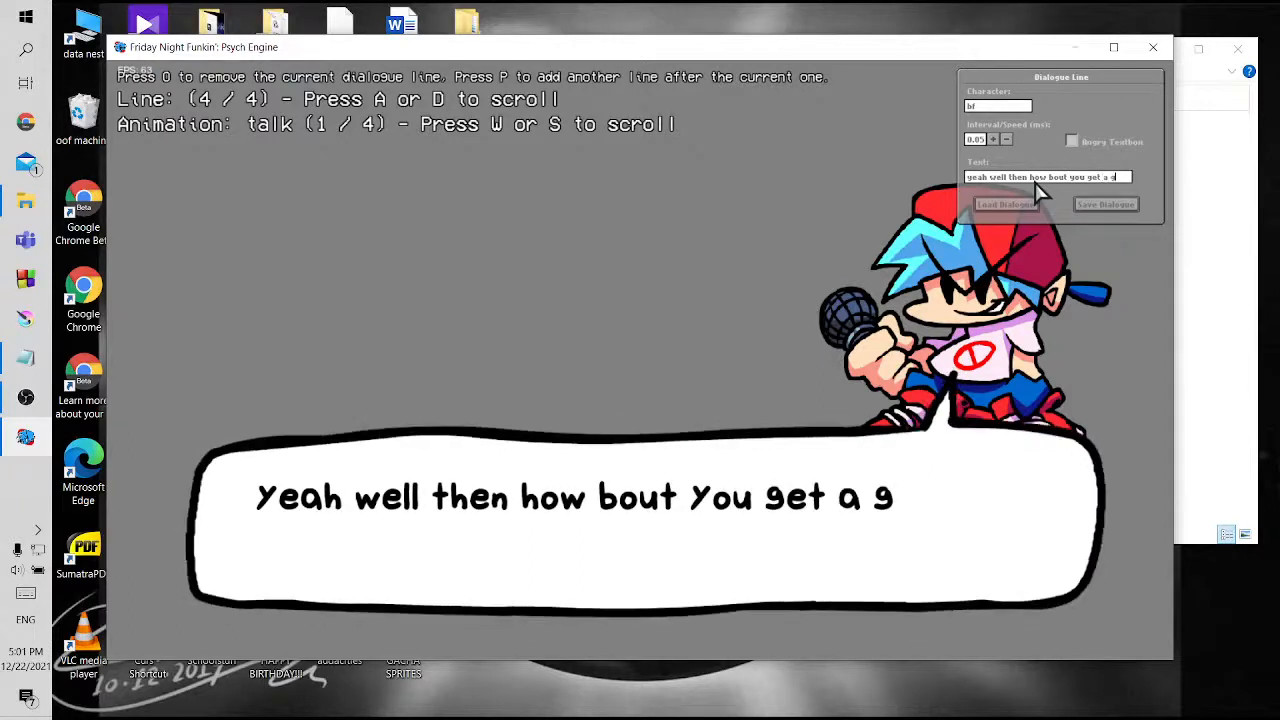
text(irlfriend)
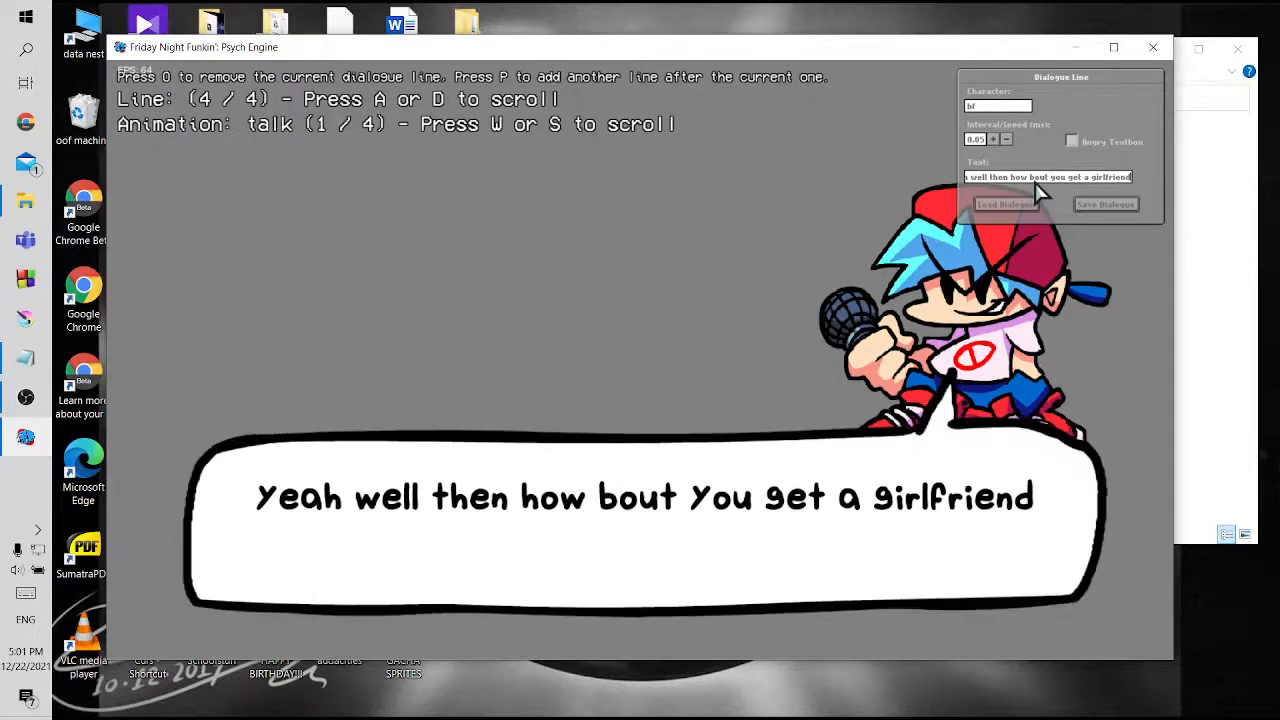
Enable the angry textbox on bf's fourth line, switch its animation to pissed and replay the line
click(1072, 141)
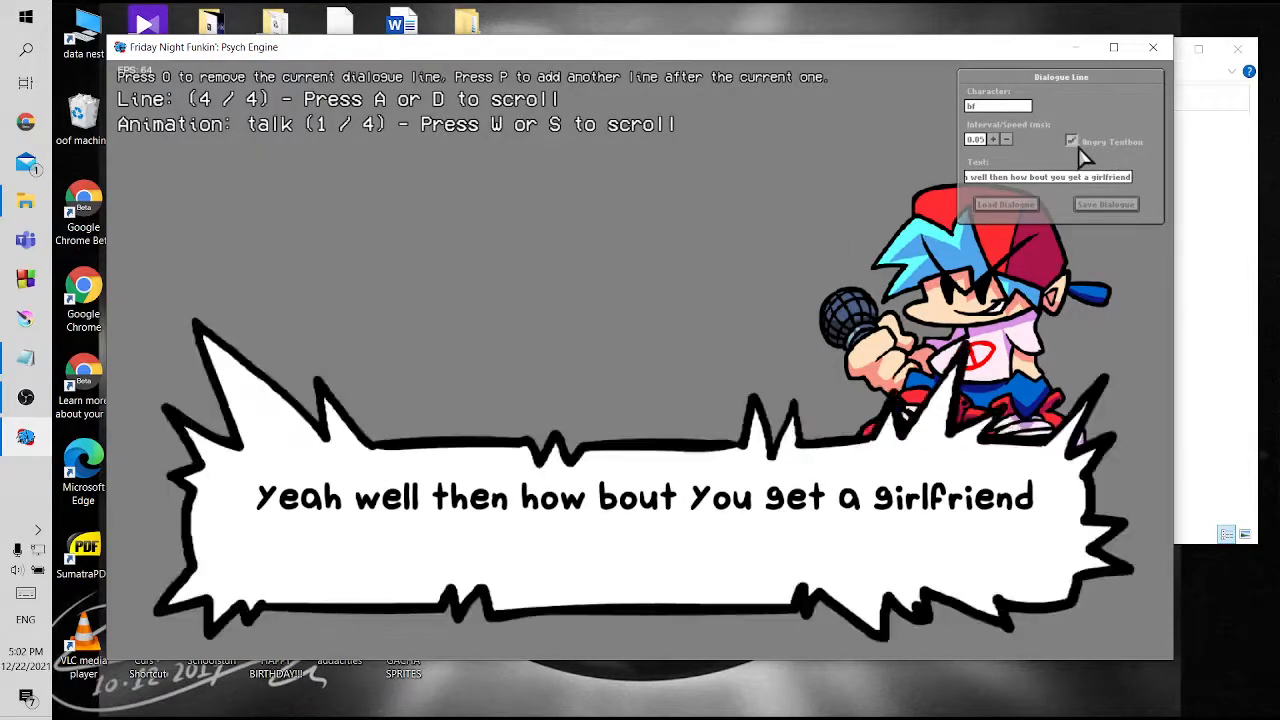
key(s)
key(s)
key(space)
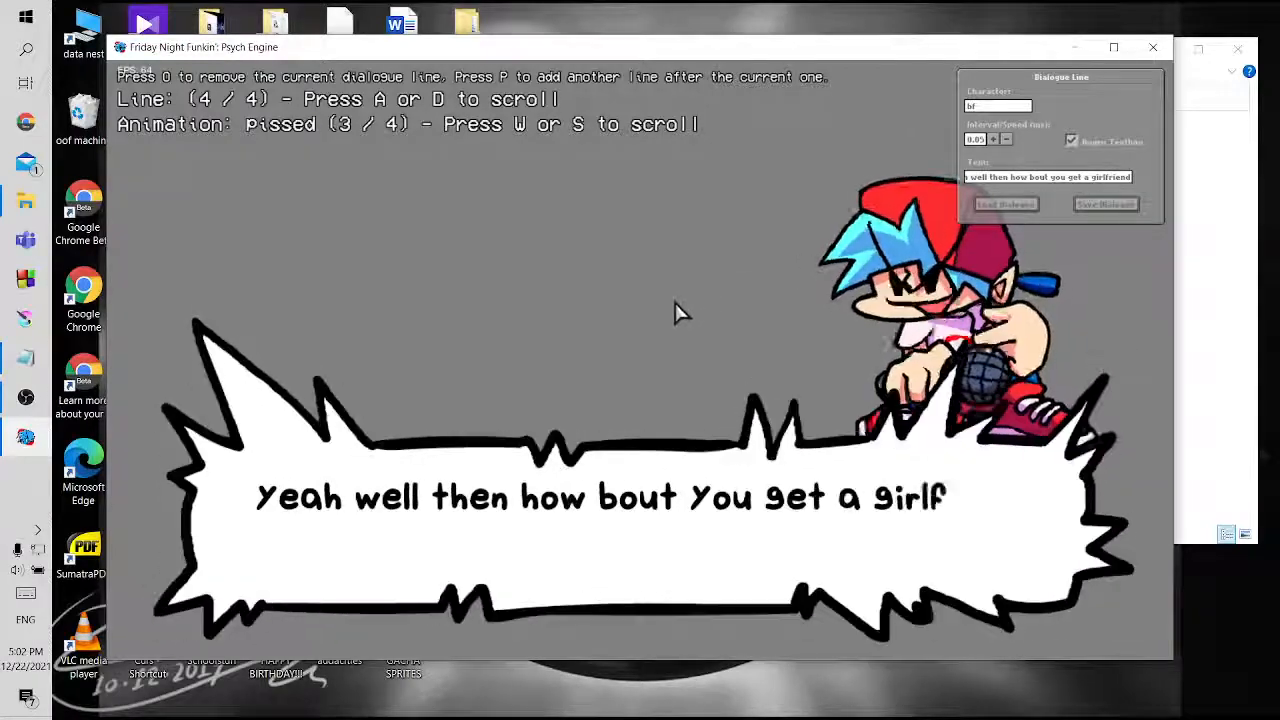
Add a fifth dialogue line for marina with the text "dies of cringe (passilot)"
key(p)
click(990, 110)
key(BackSpace)
key(BackSpace)
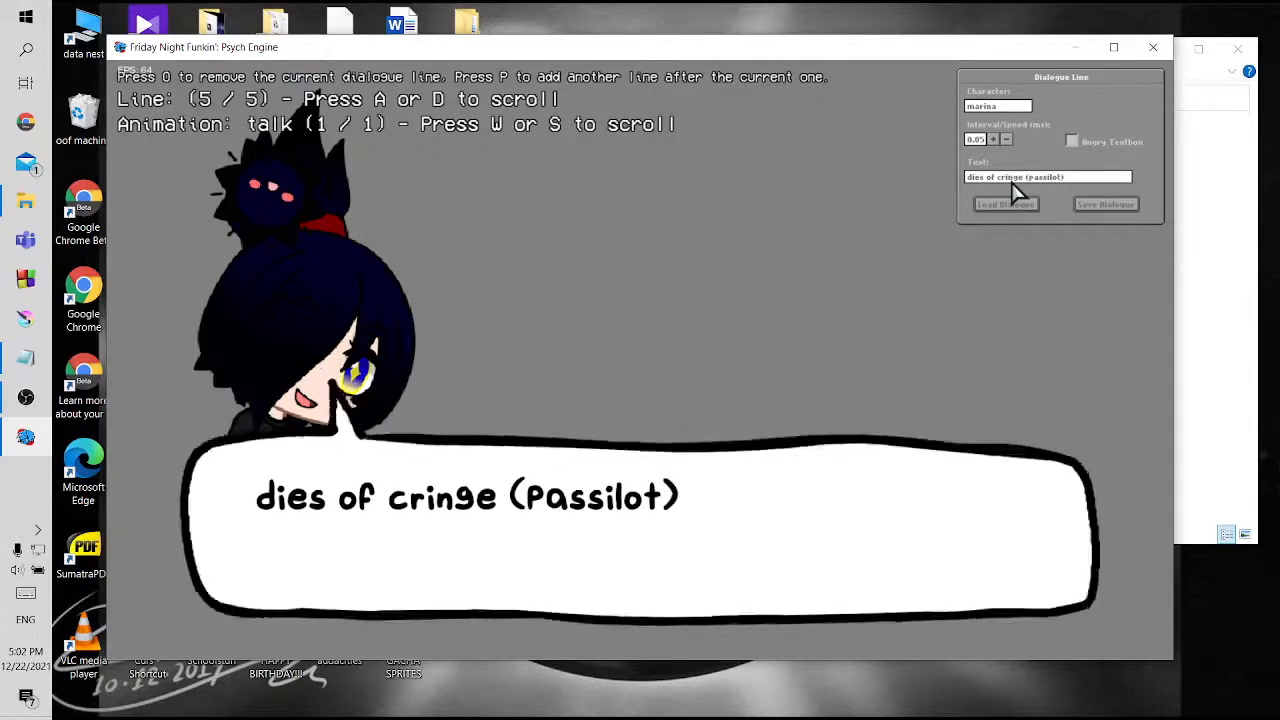
Add a sixth dialogue line for bf and set its animation to shocked
key(p)
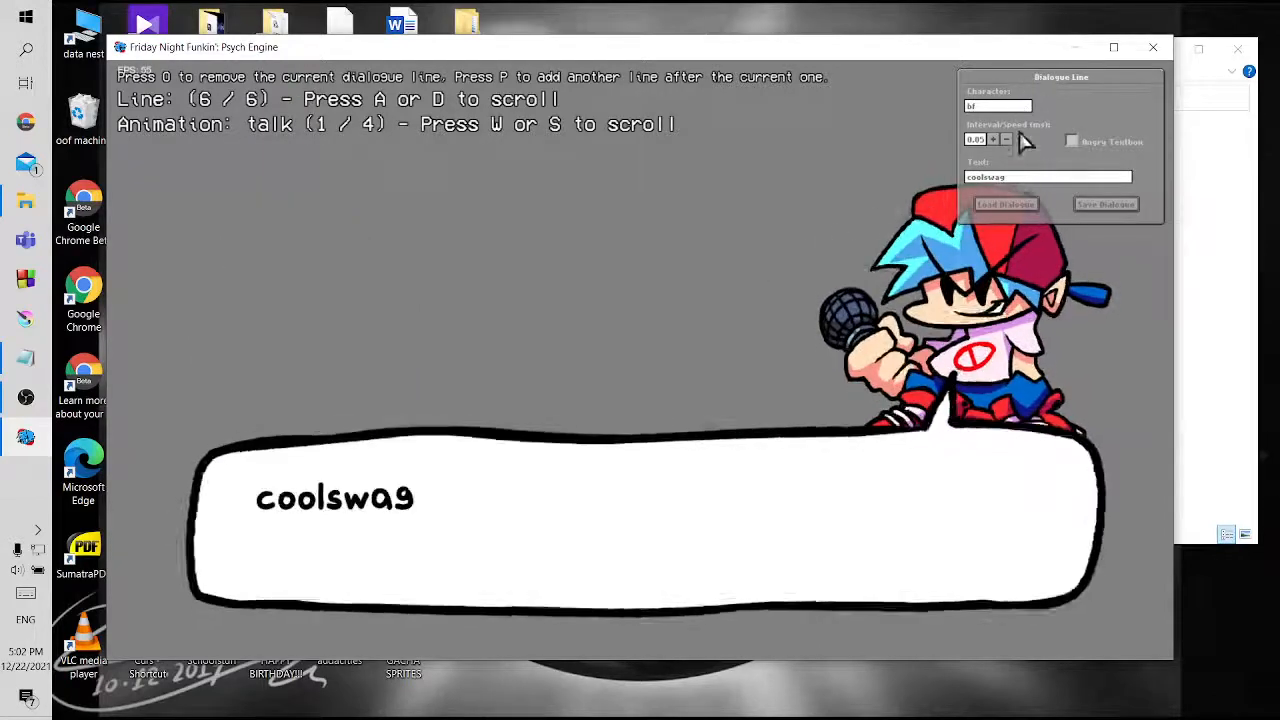
key(s)
key(w)
key(w)
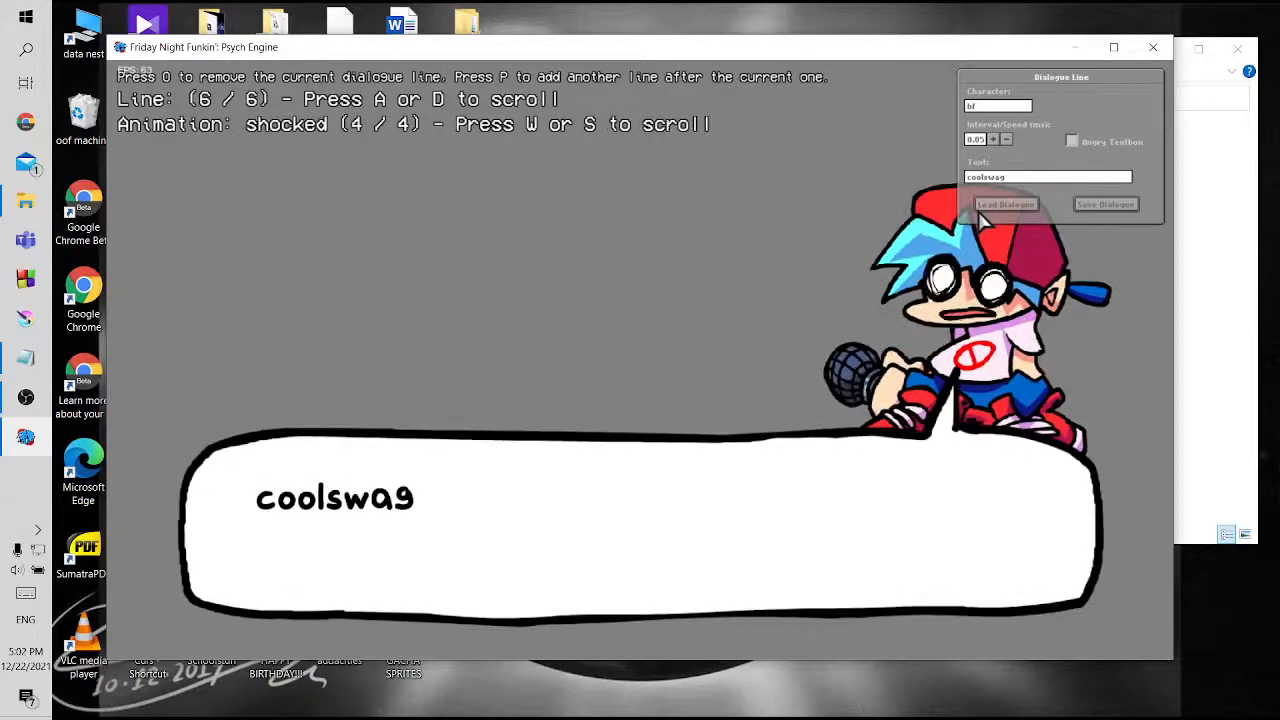
Replace the placeholder text of bf's sixth line with "also dies of cringe (himself)"
click(1022, 187)
key(BackSpace)
key(BackSpace)
key(BackSpace)
key(BackSpace)
key(BackSpace)
key(BackSpace)
key(BackSpace)
key(BackSpace)
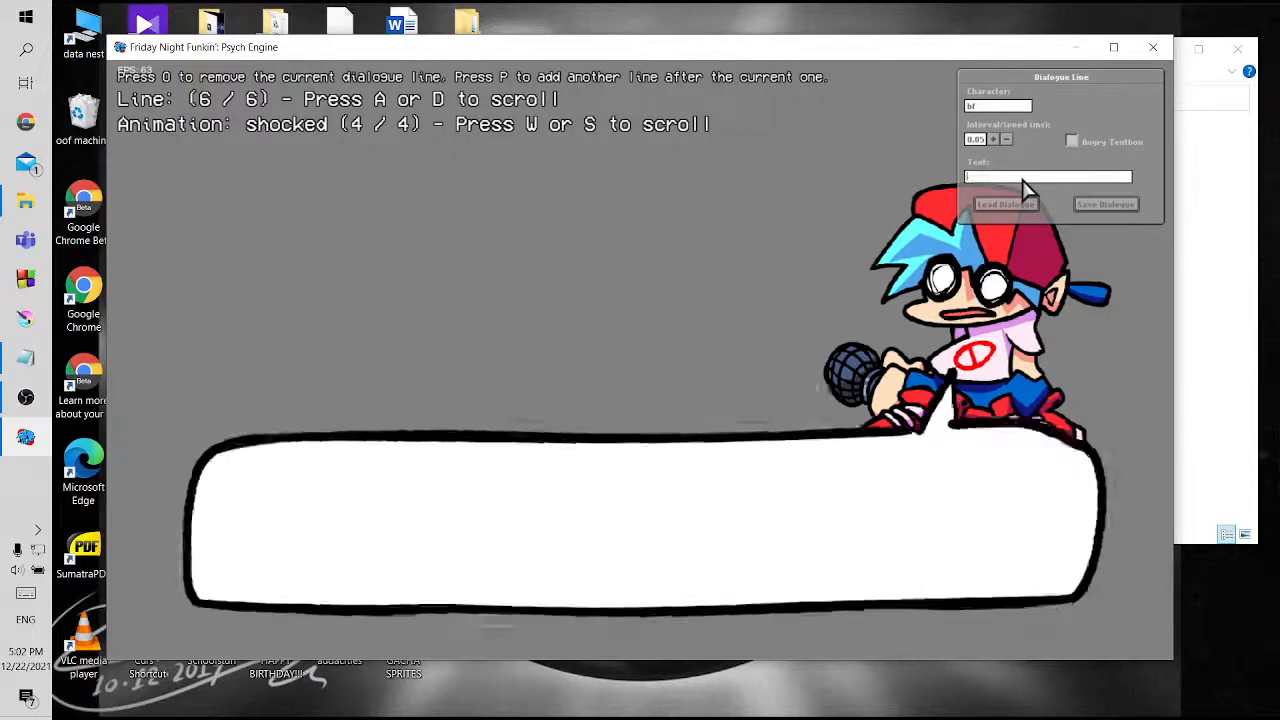
text(also dies)
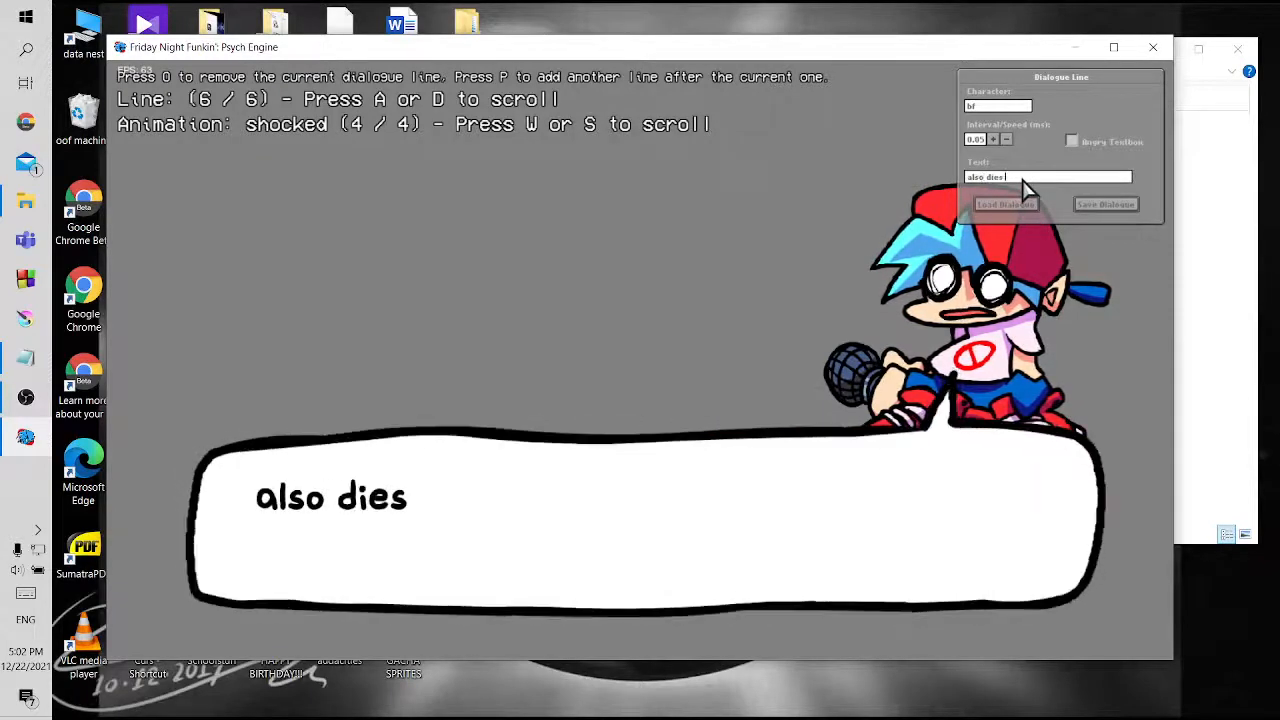
text( of cringe)
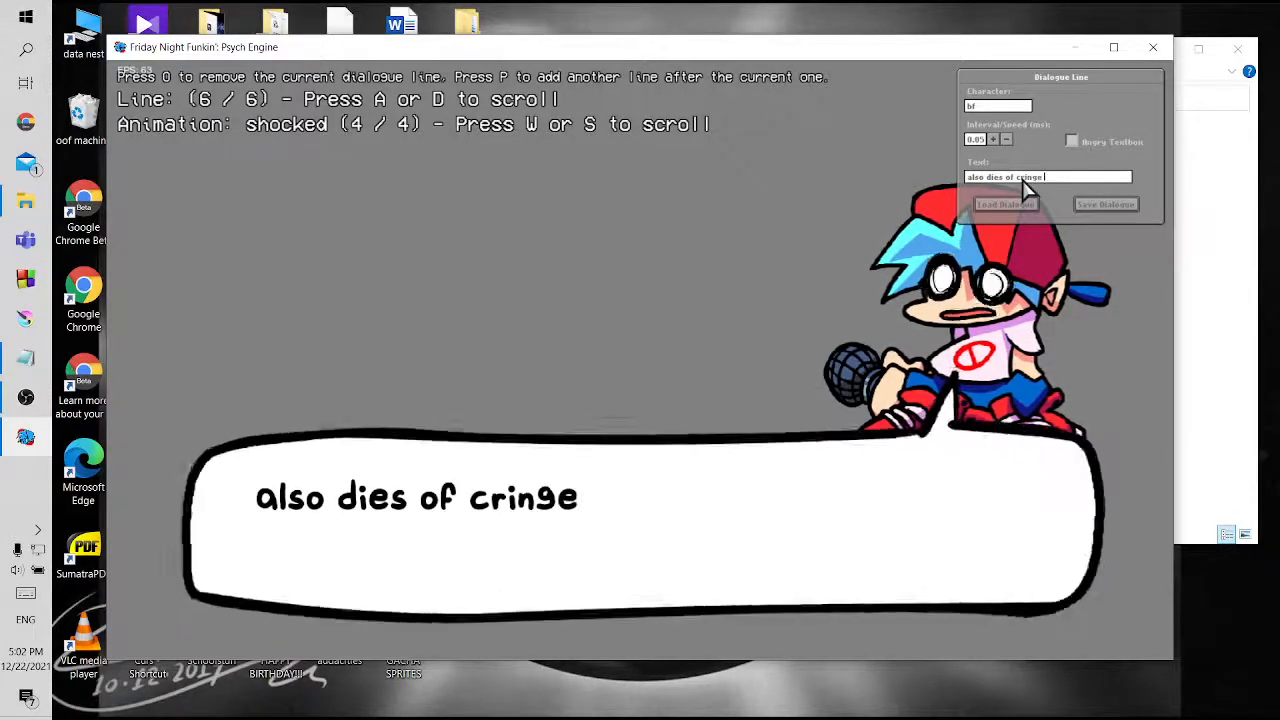
text( (himself)
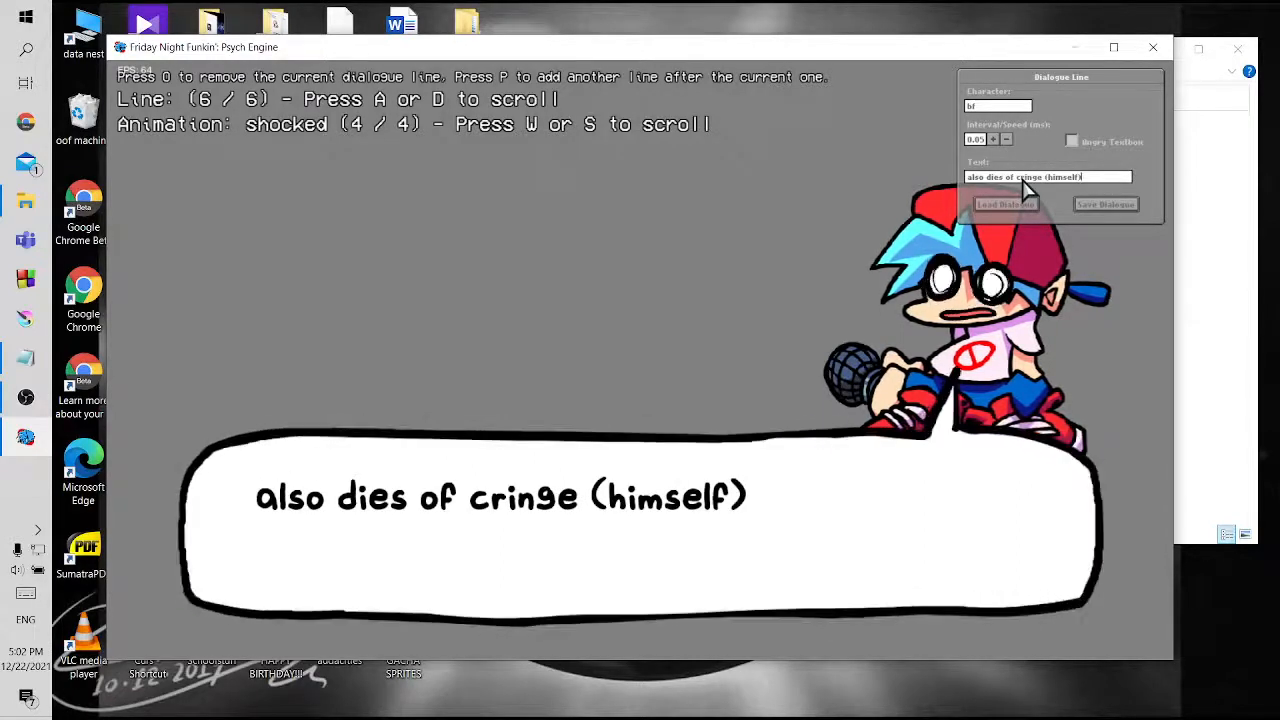
text()d)
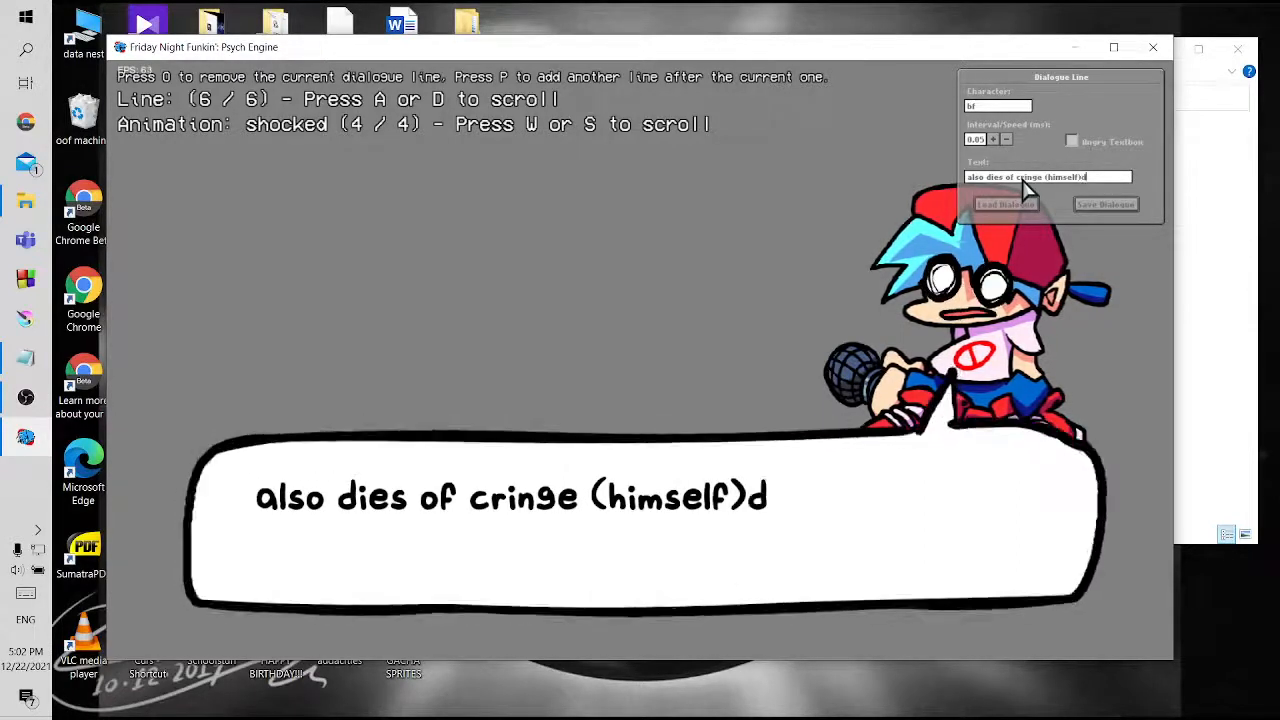
key(BackSpace)
click(697, 294)
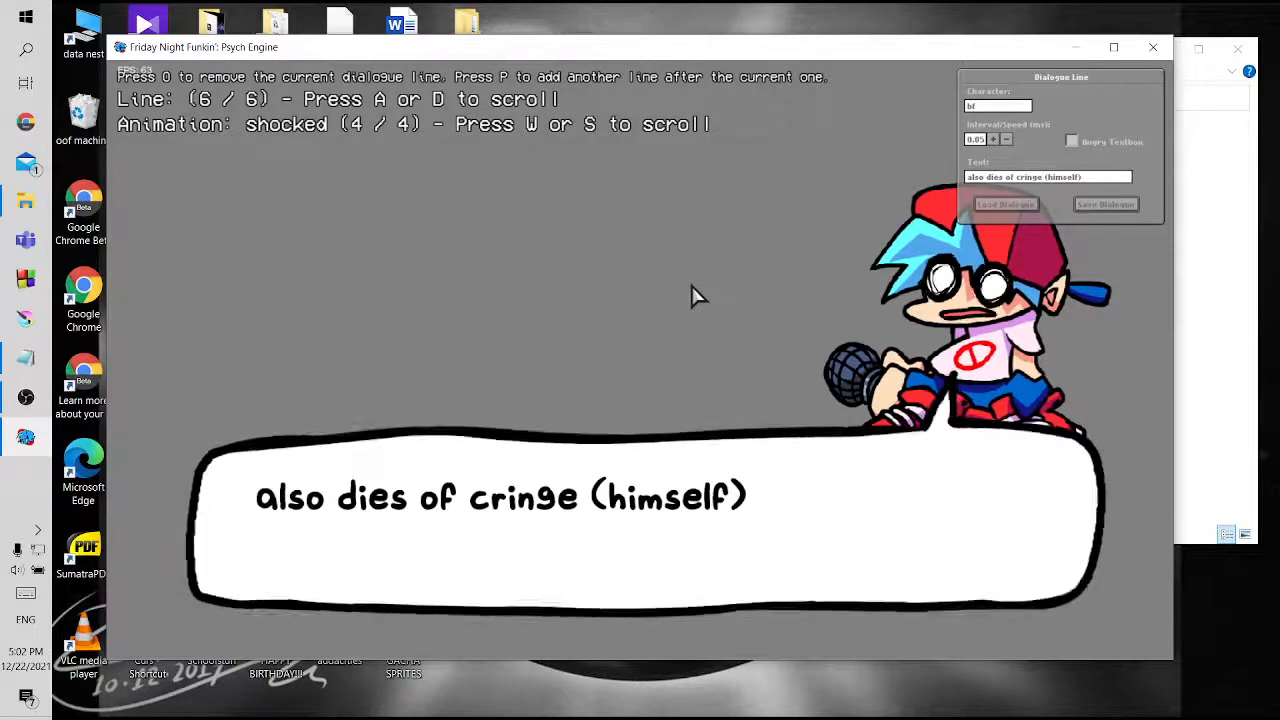
Play through all the dialogue lines in order, from marina's opening line back around to the first
key(d)
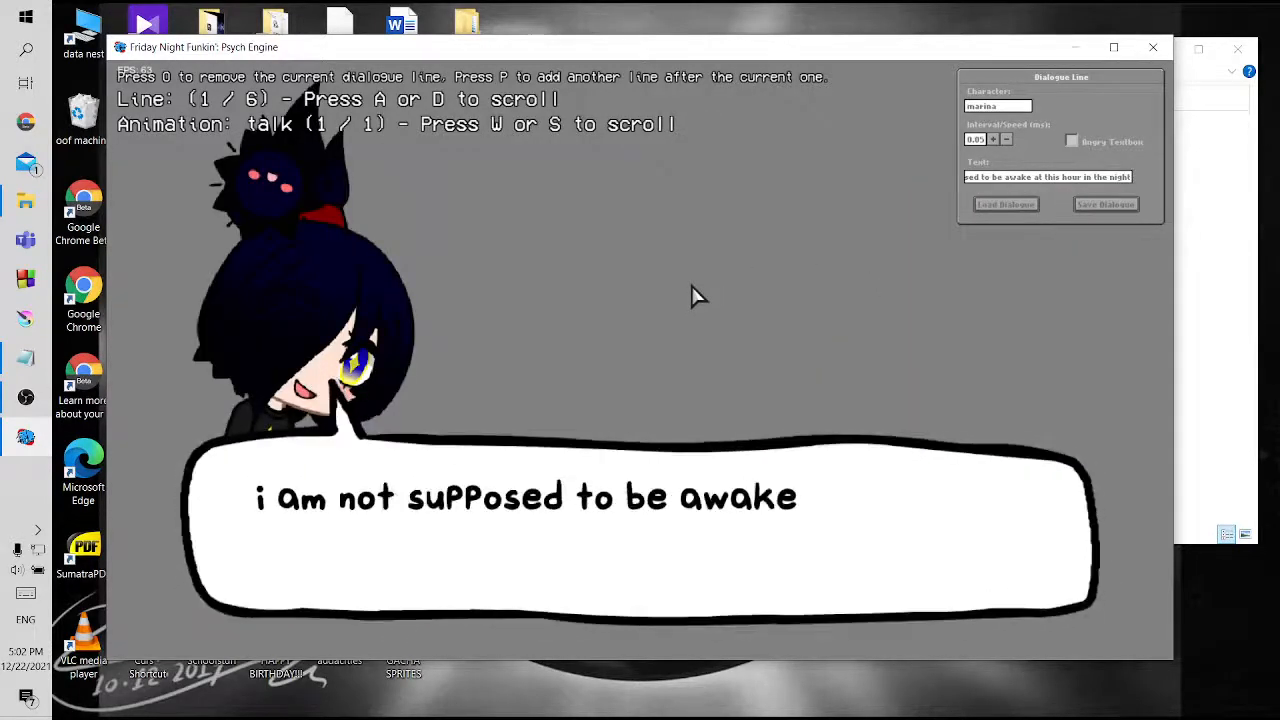
key(d)
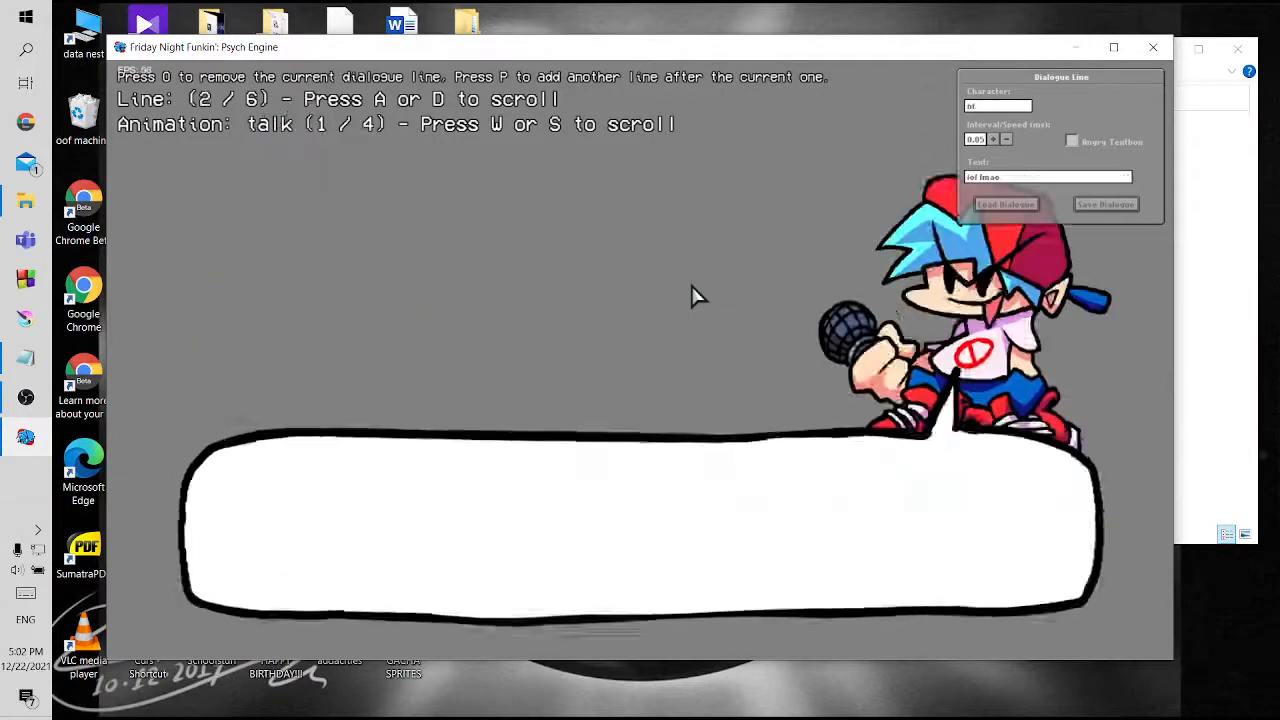
key(d)
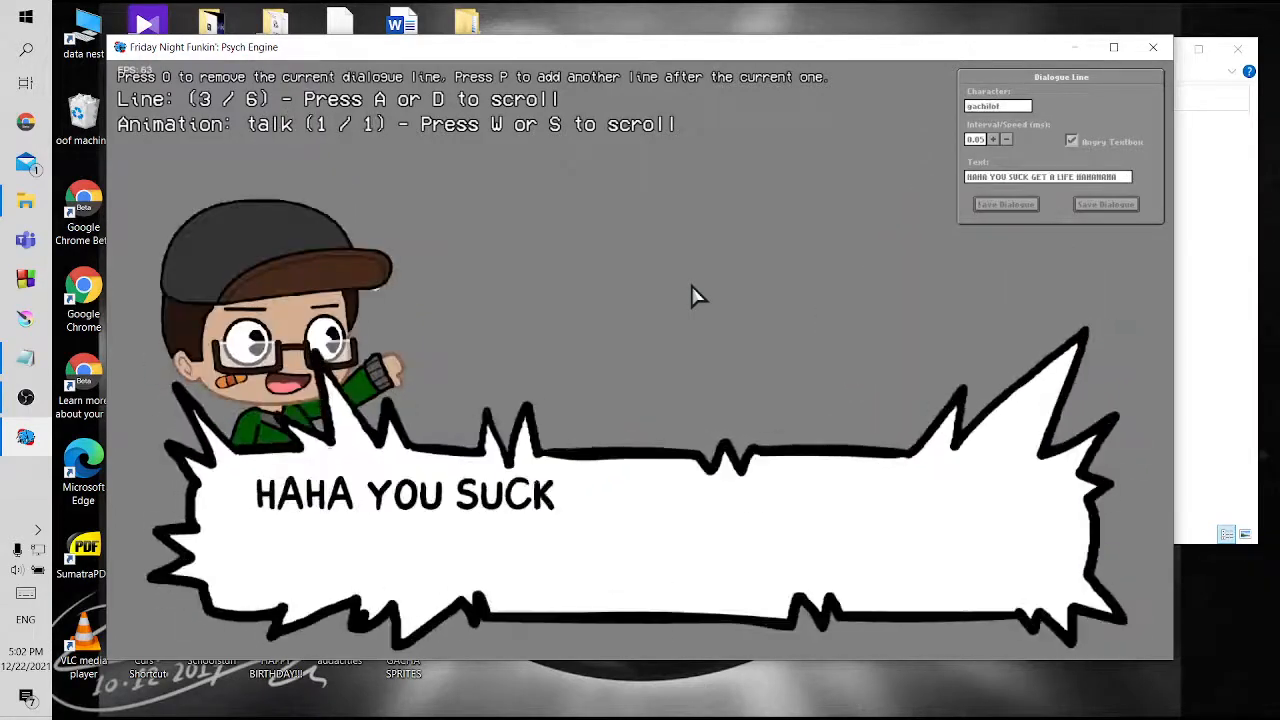
key(d)
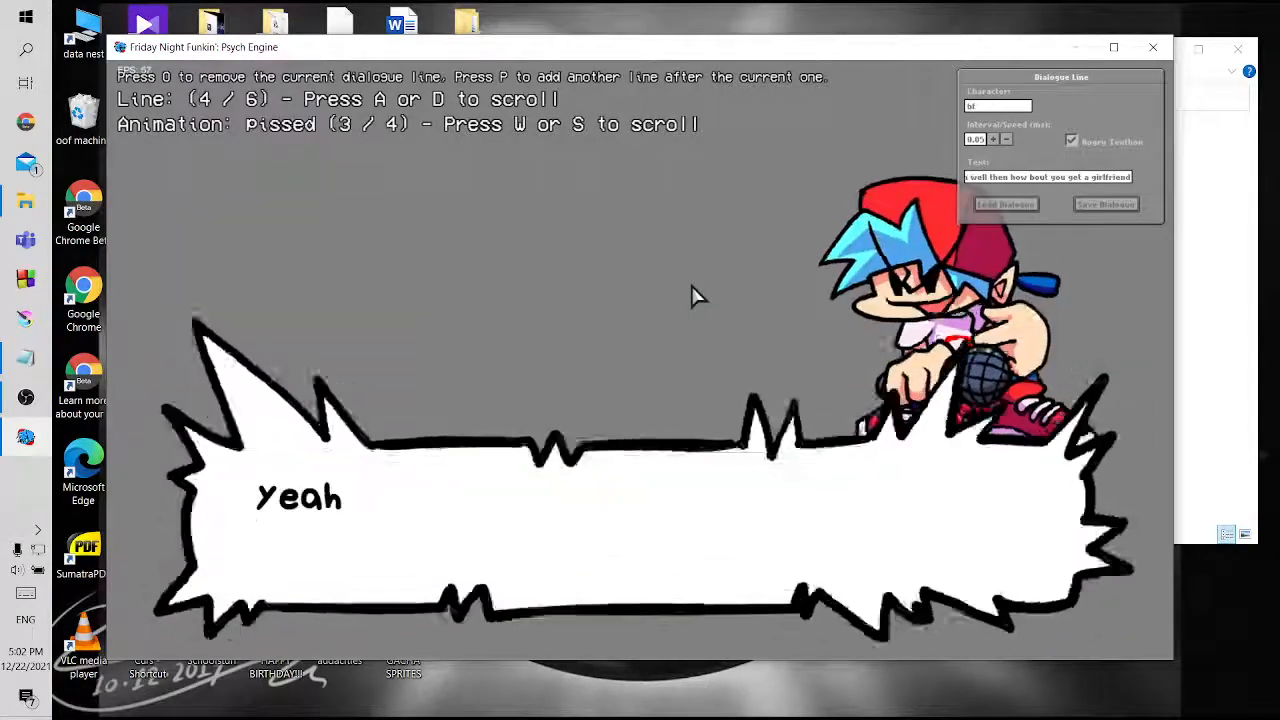
key(d)
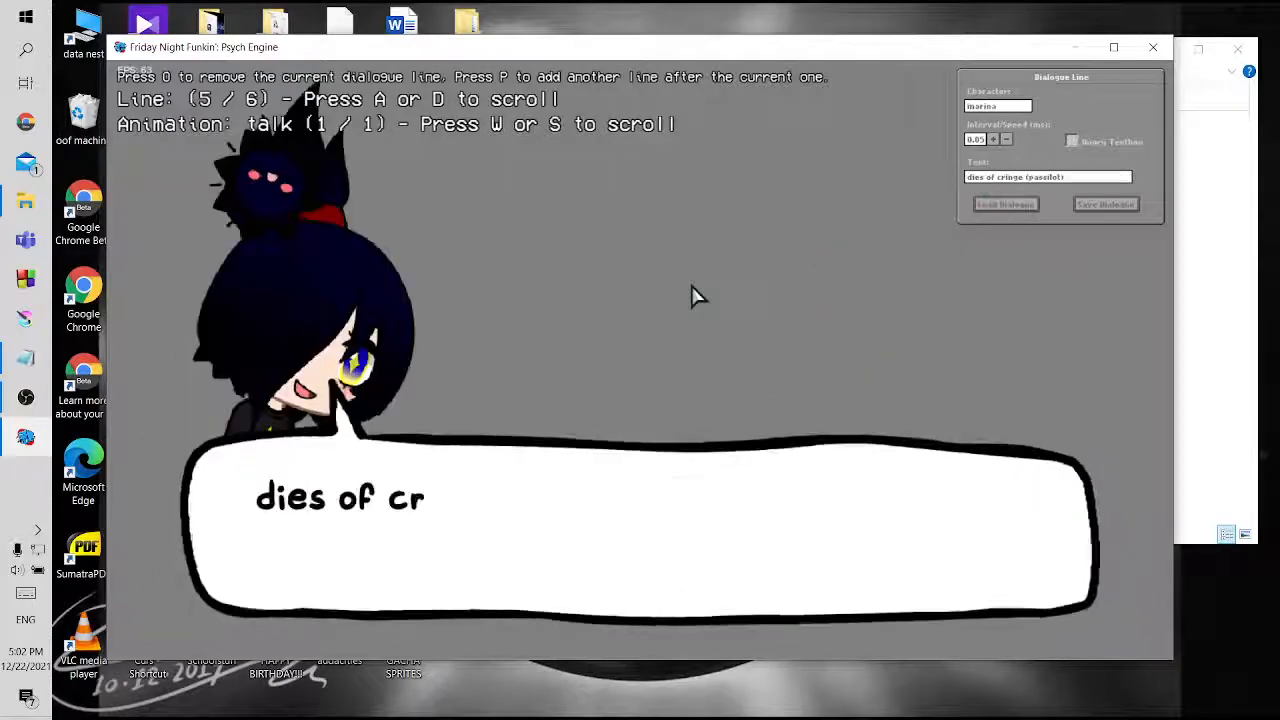
key(d)
key(d)
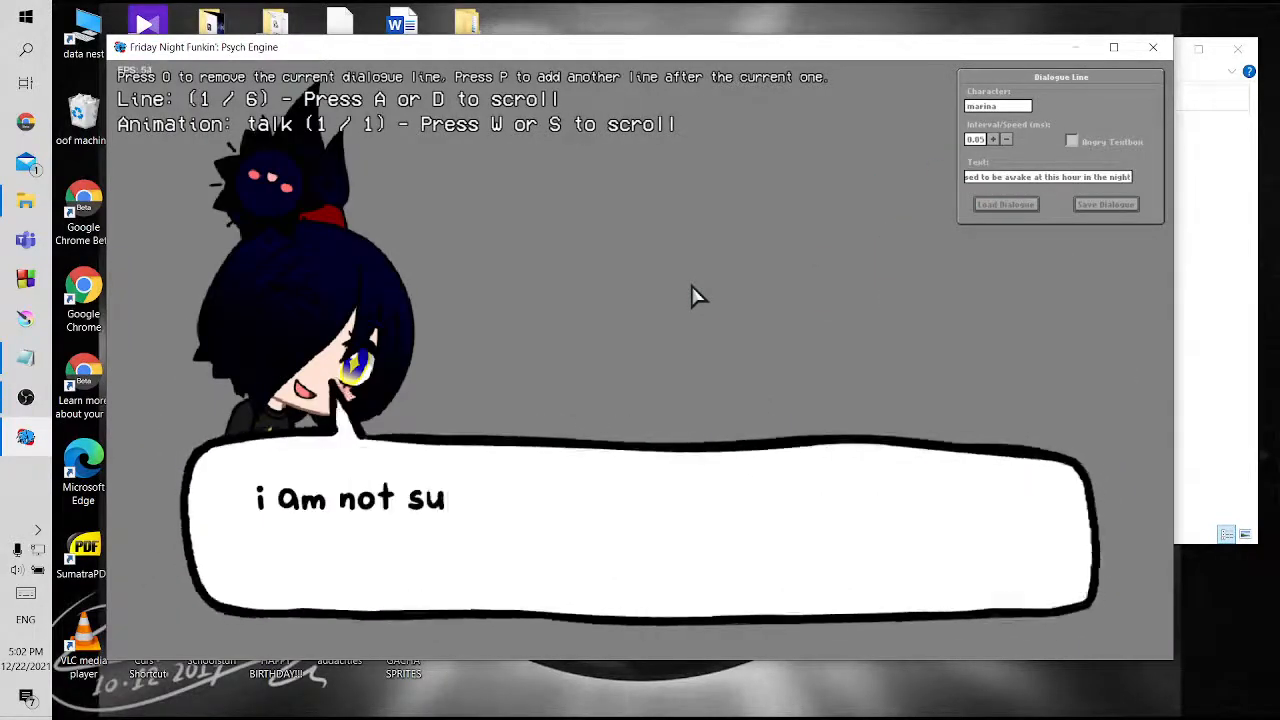
Save the dialogue as a JSON file named dialogue in the zavodila folder inside the mod's mods/data folder
click(1090, 207)
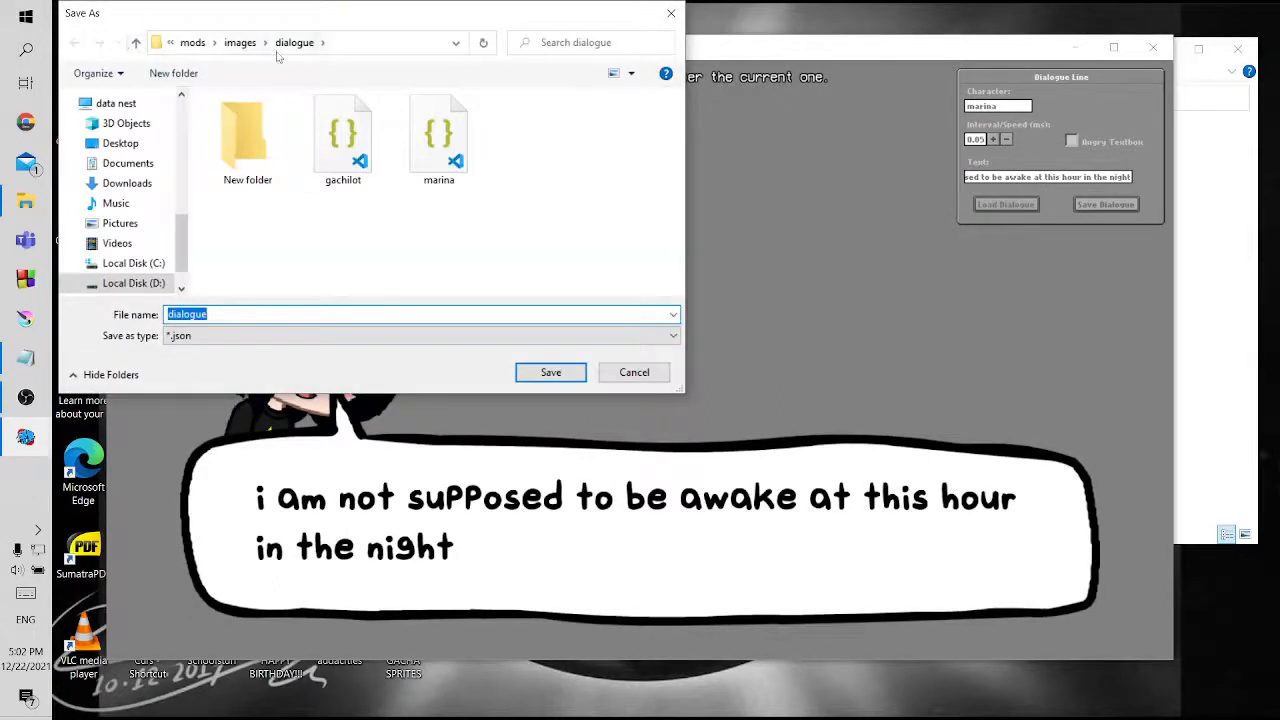
click(135, 45)
click(135, 45)
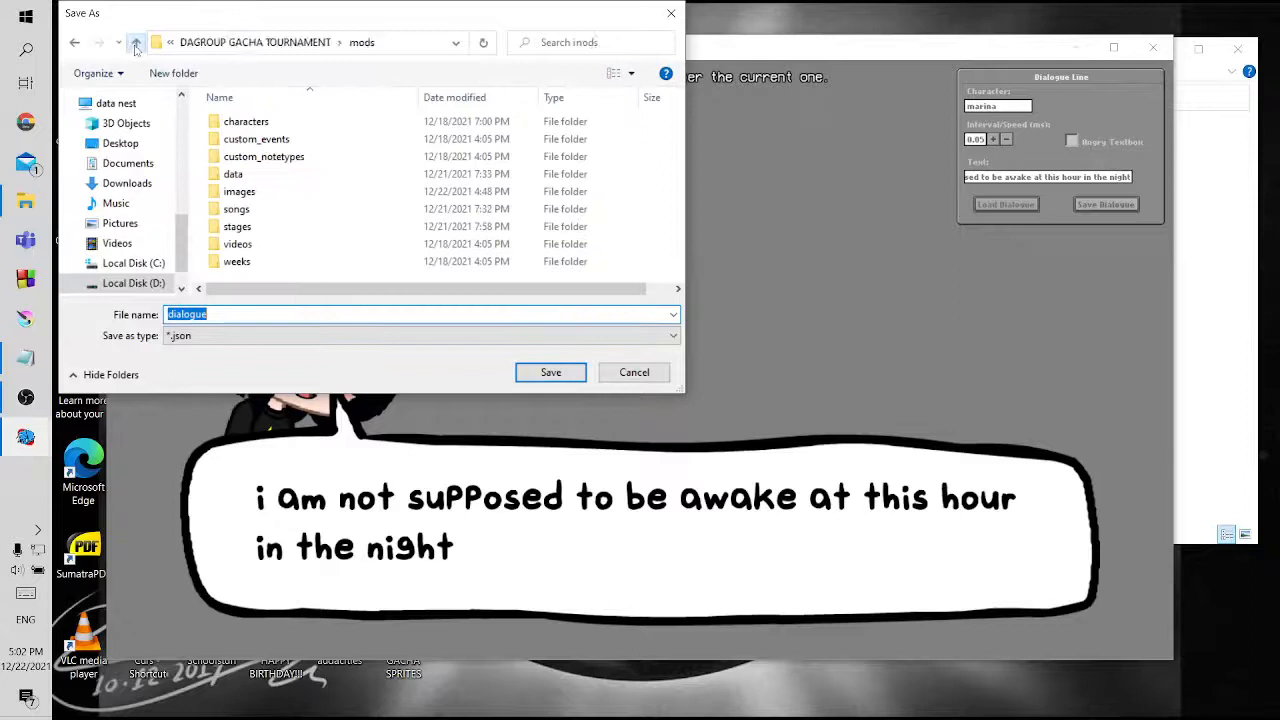
double_click(252, 174)
double_click(243, 157)
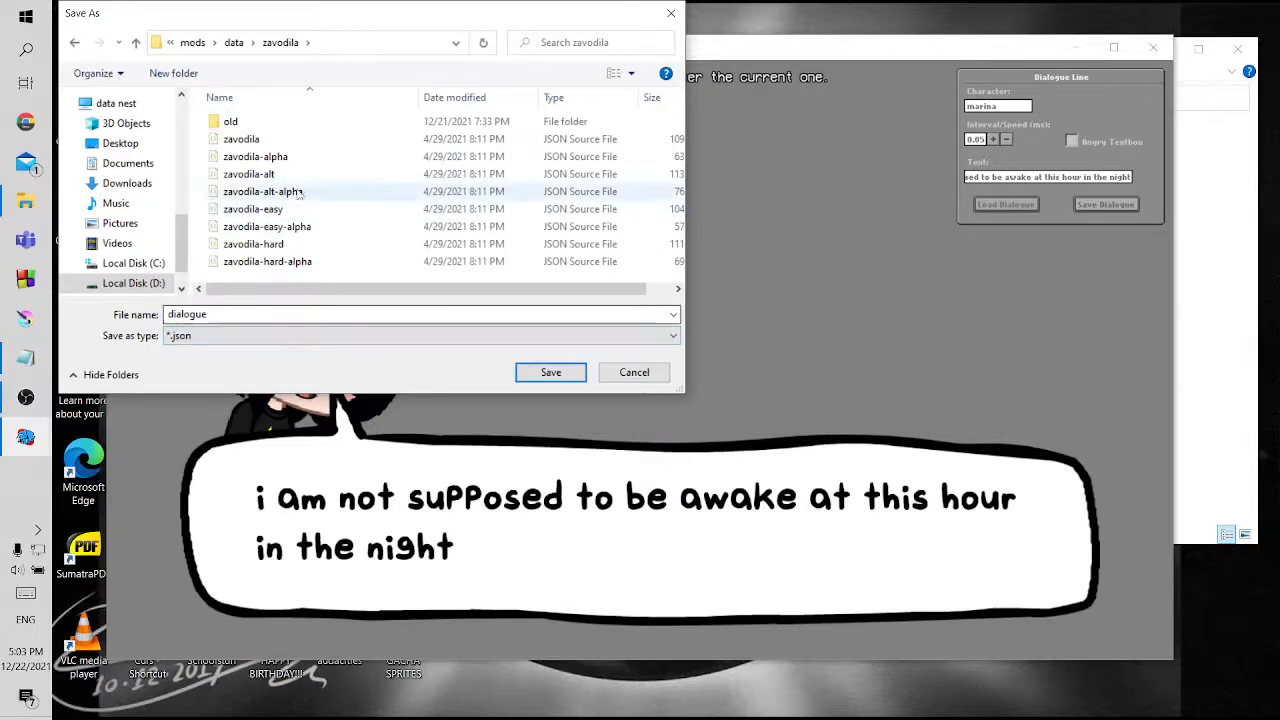
click(551, 372)
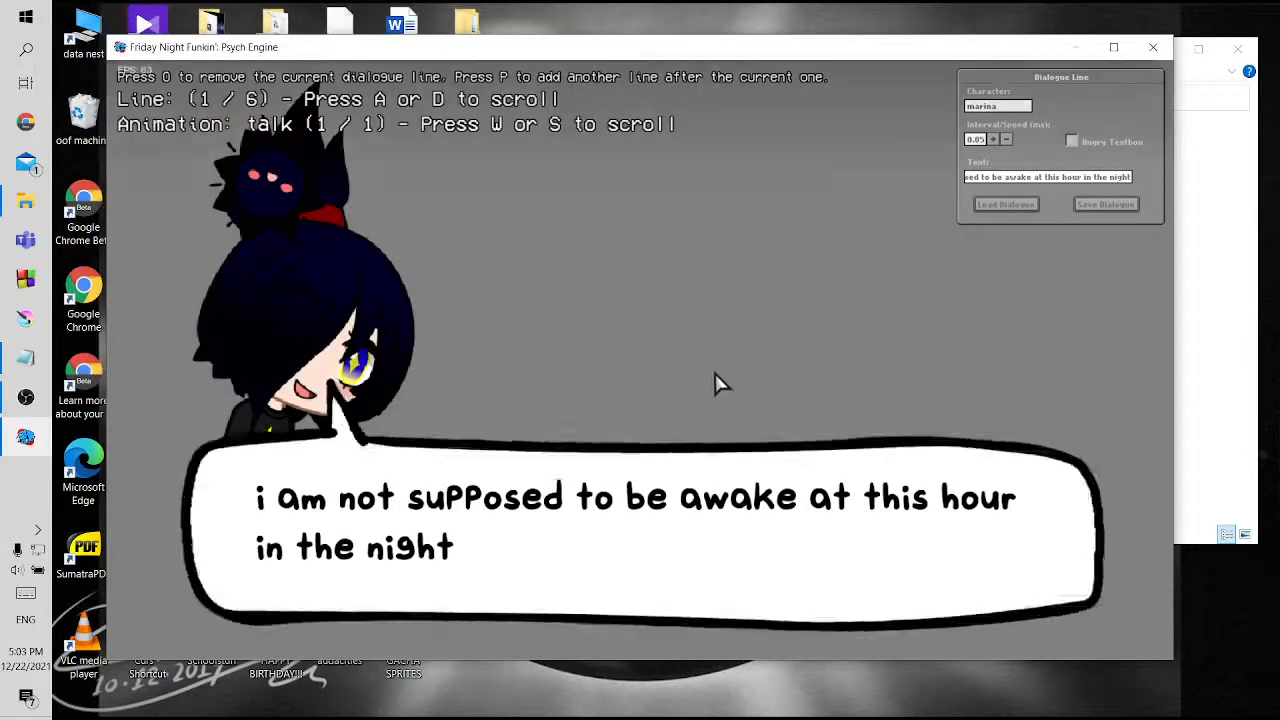
Leave the dialogue editor, return to the main menu and start the GACHA TOURNAMENT week in Story Mode on Normal difficulty
key(Escape)
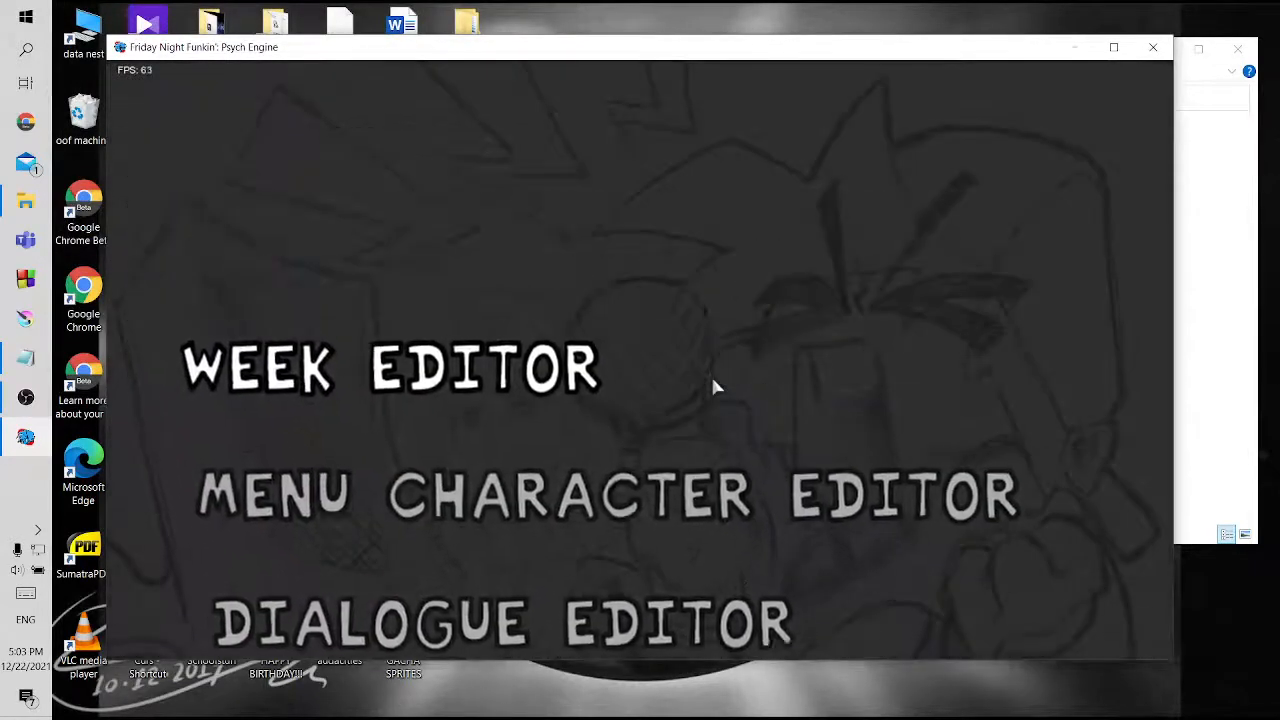
key(Escape)
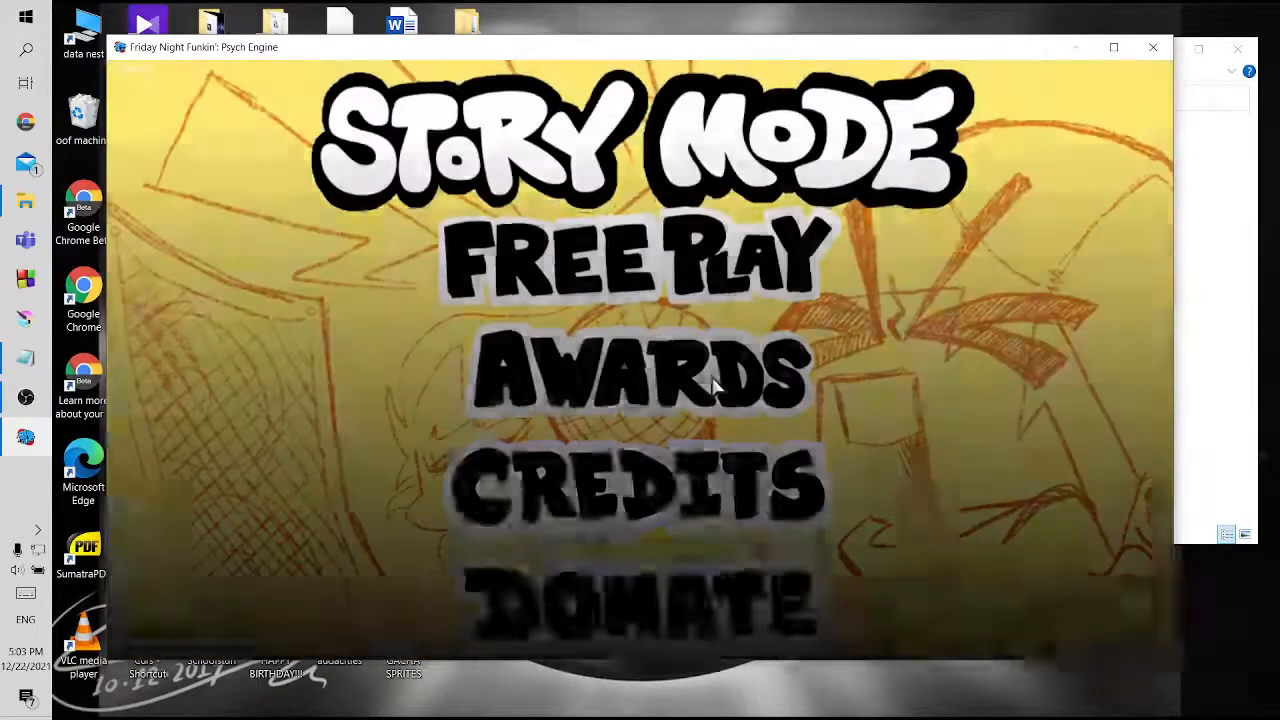
key(Return)
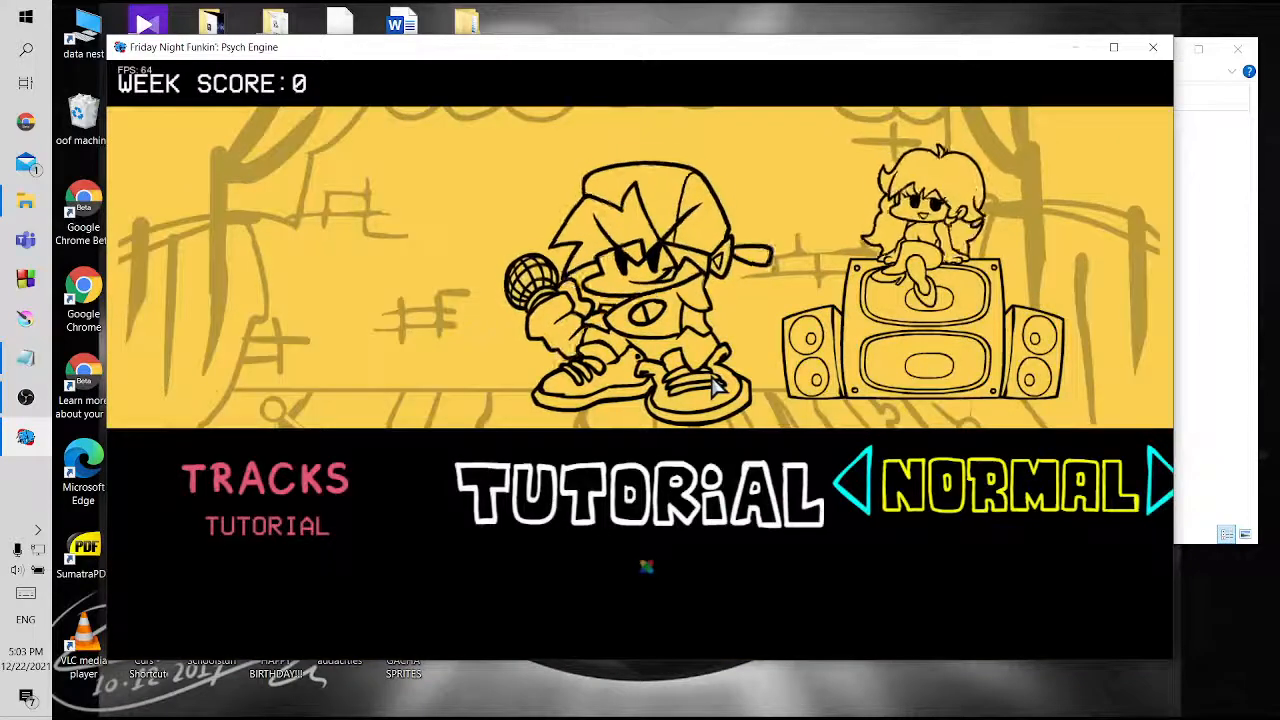
key(Down)
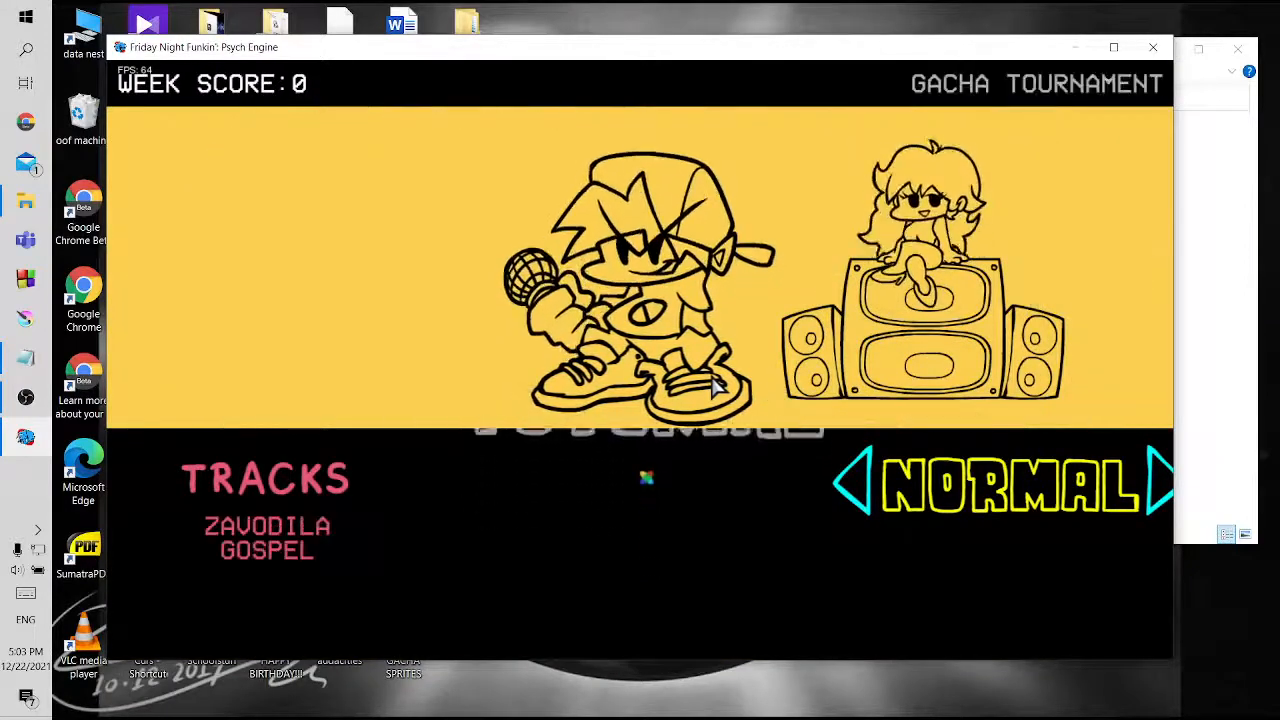
key(Return)
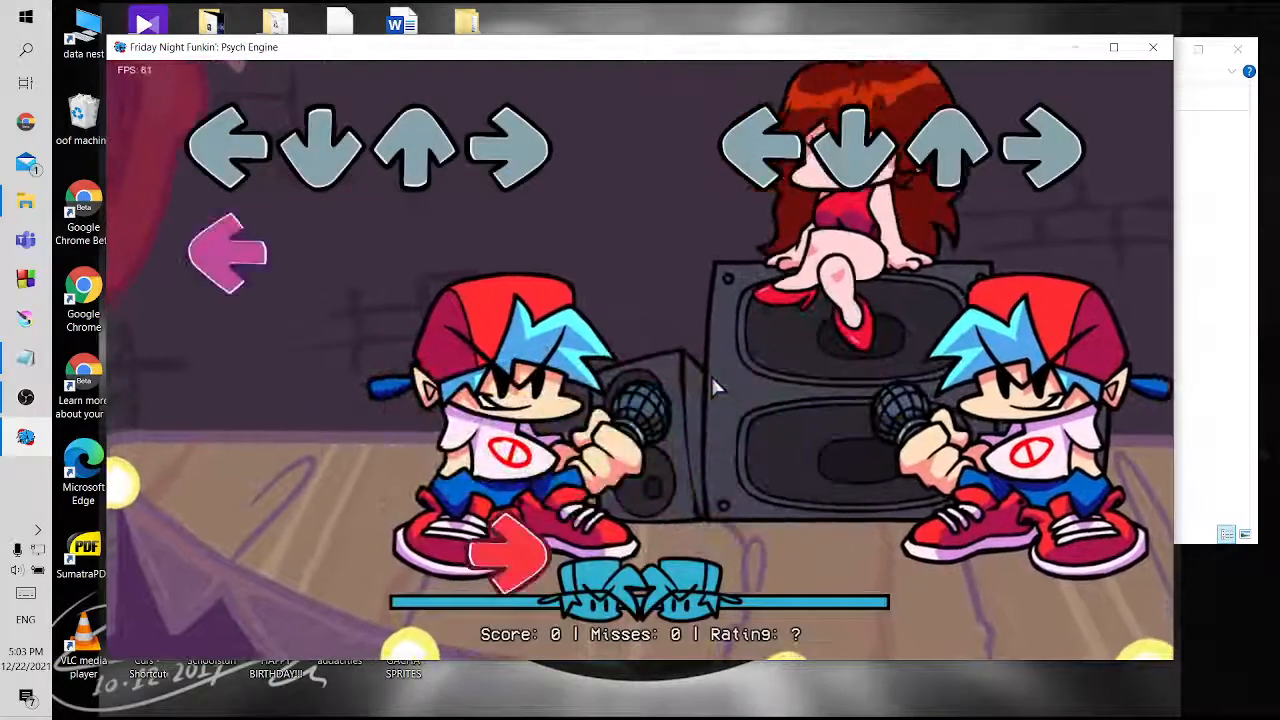
Open the chart editor for the Zavodila song and set the opponent to passilot-gacha
key(7)
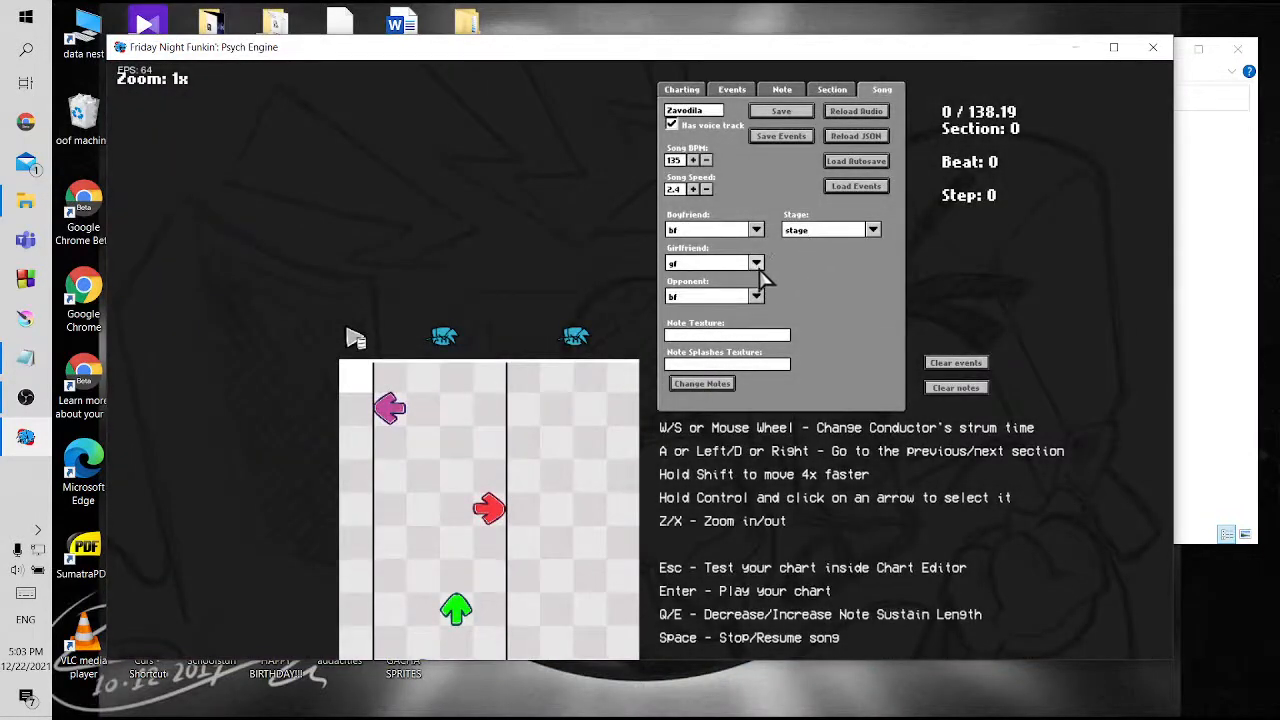
click(797, 236)
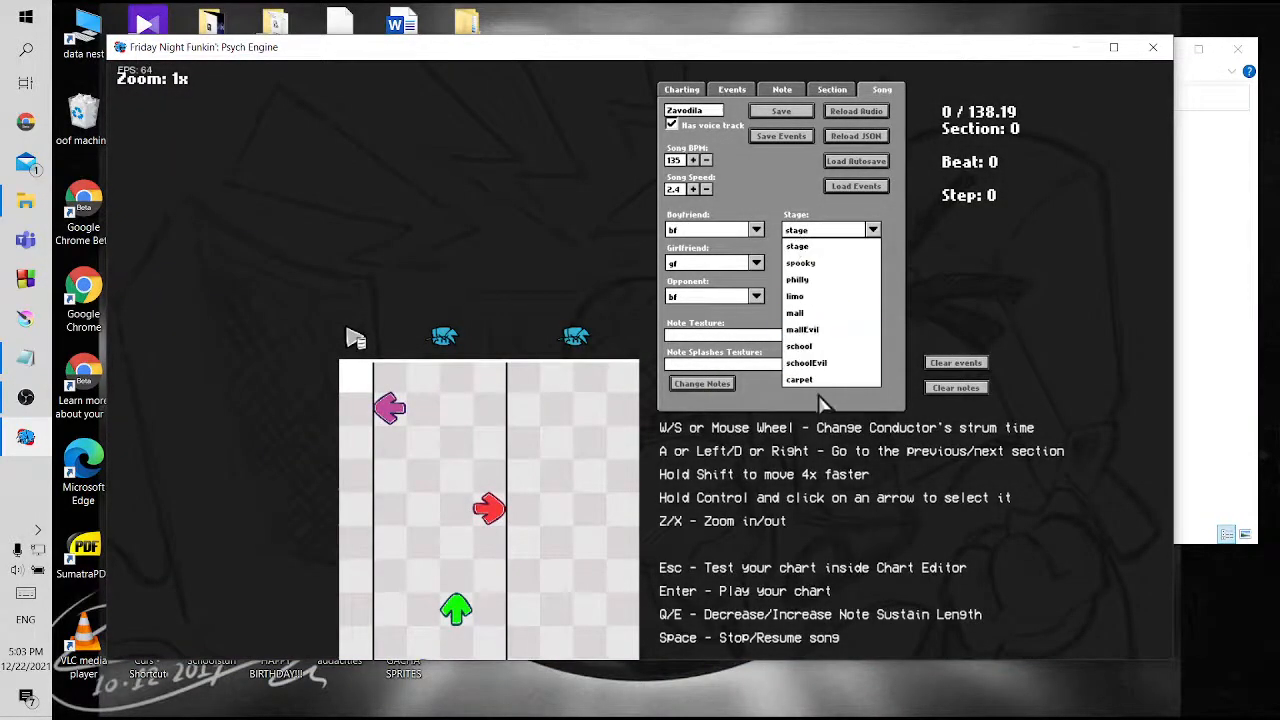
click(818, 395)
click(712, 296)
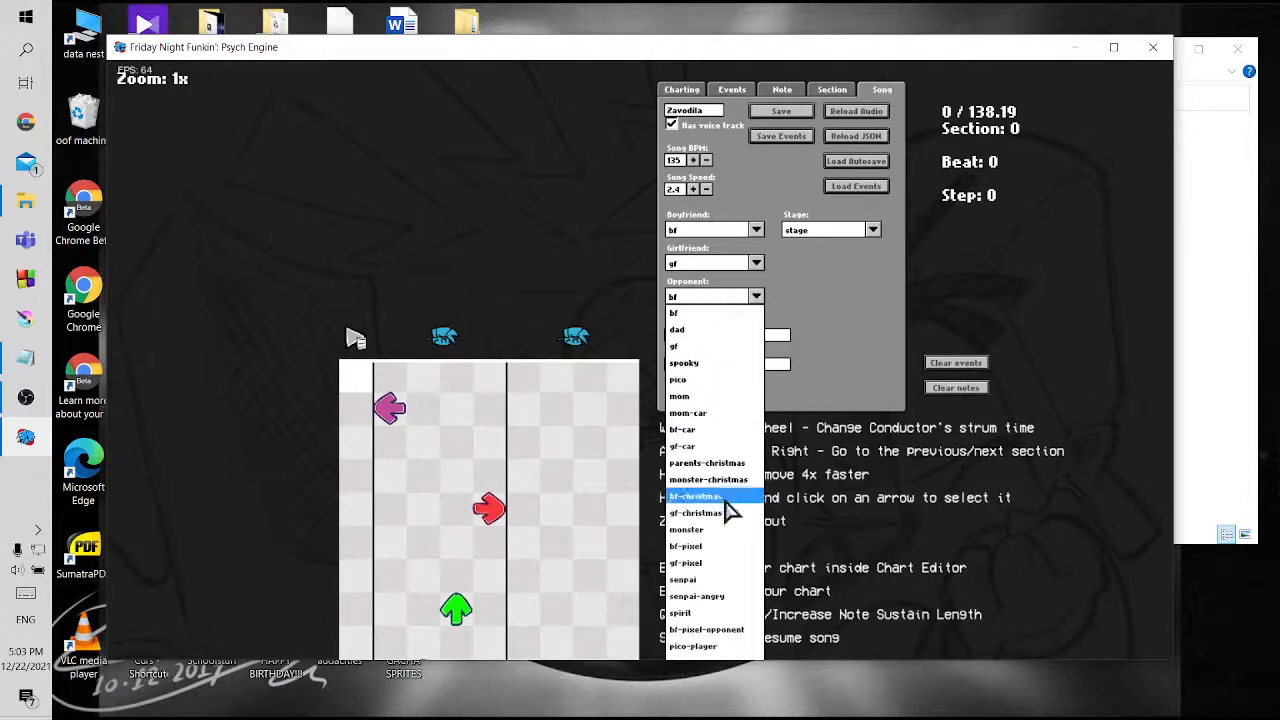
scroll(730, 510, down, 5)
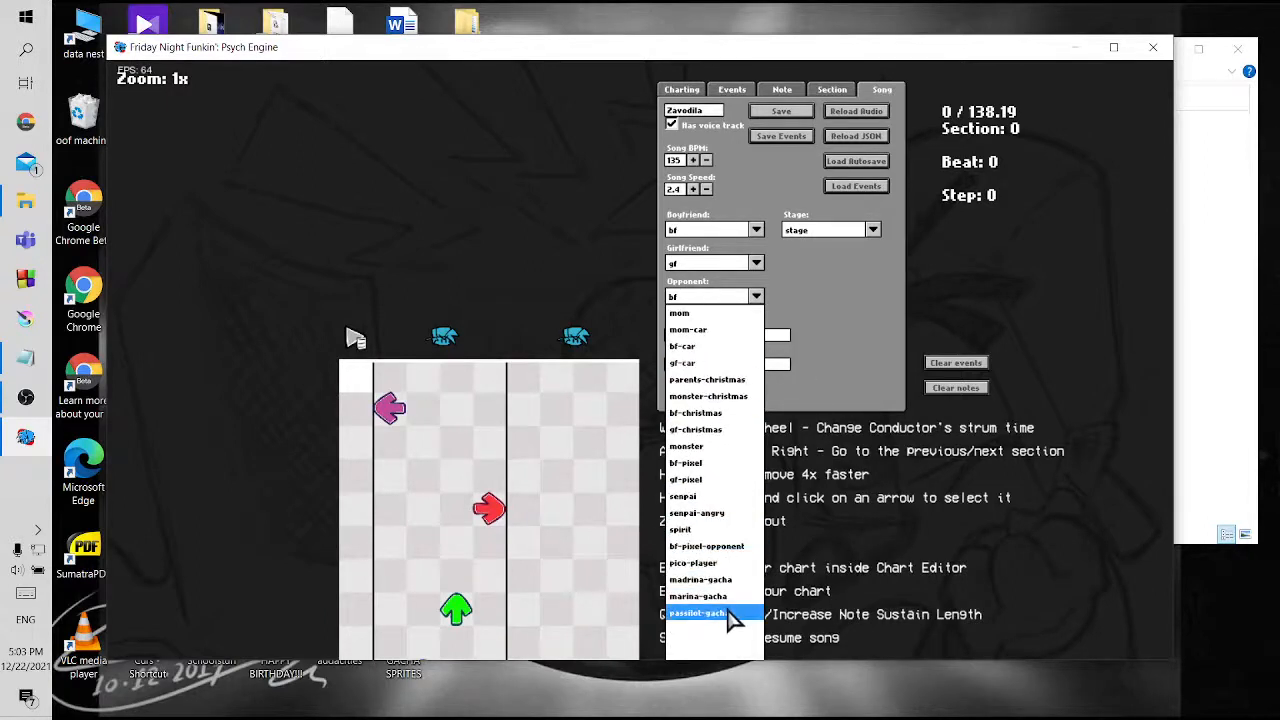
click(710, 613)
Save the Zavodila chart as zavodila in the mods/data/zavodila folder, replacing the existing JSON file
click(781, 110)
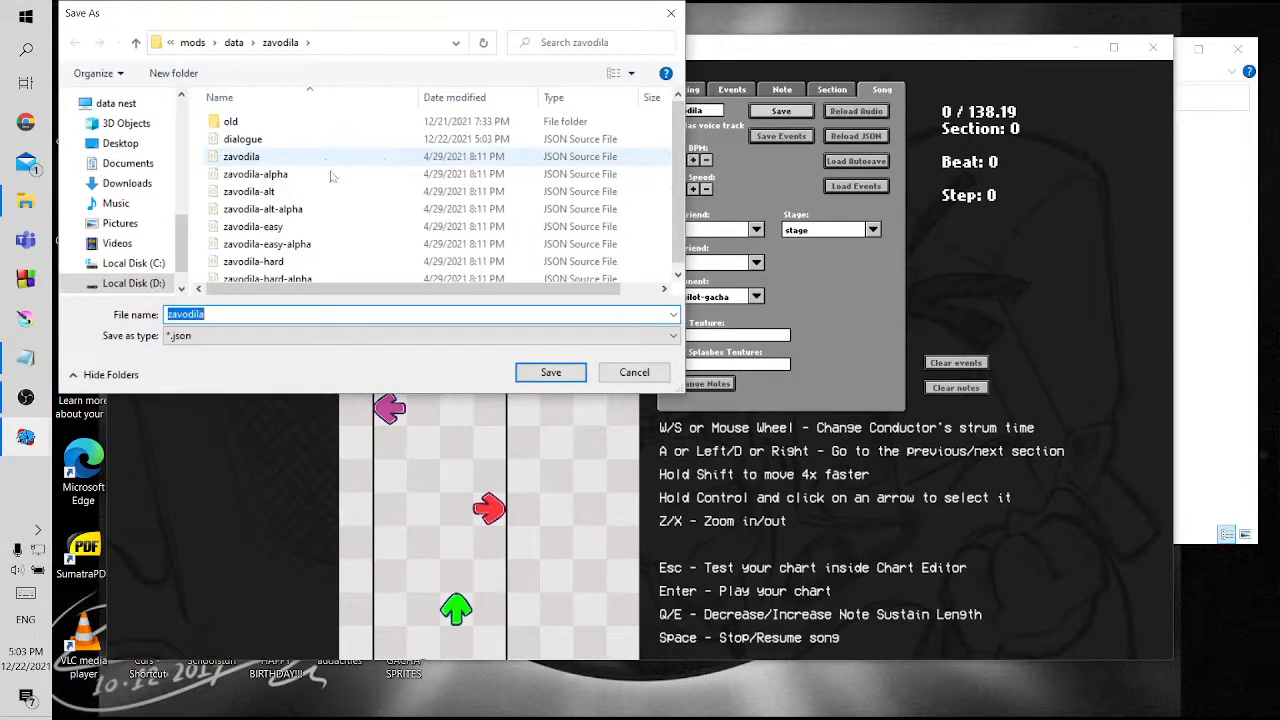
click(551, 372)
click(768, 370)
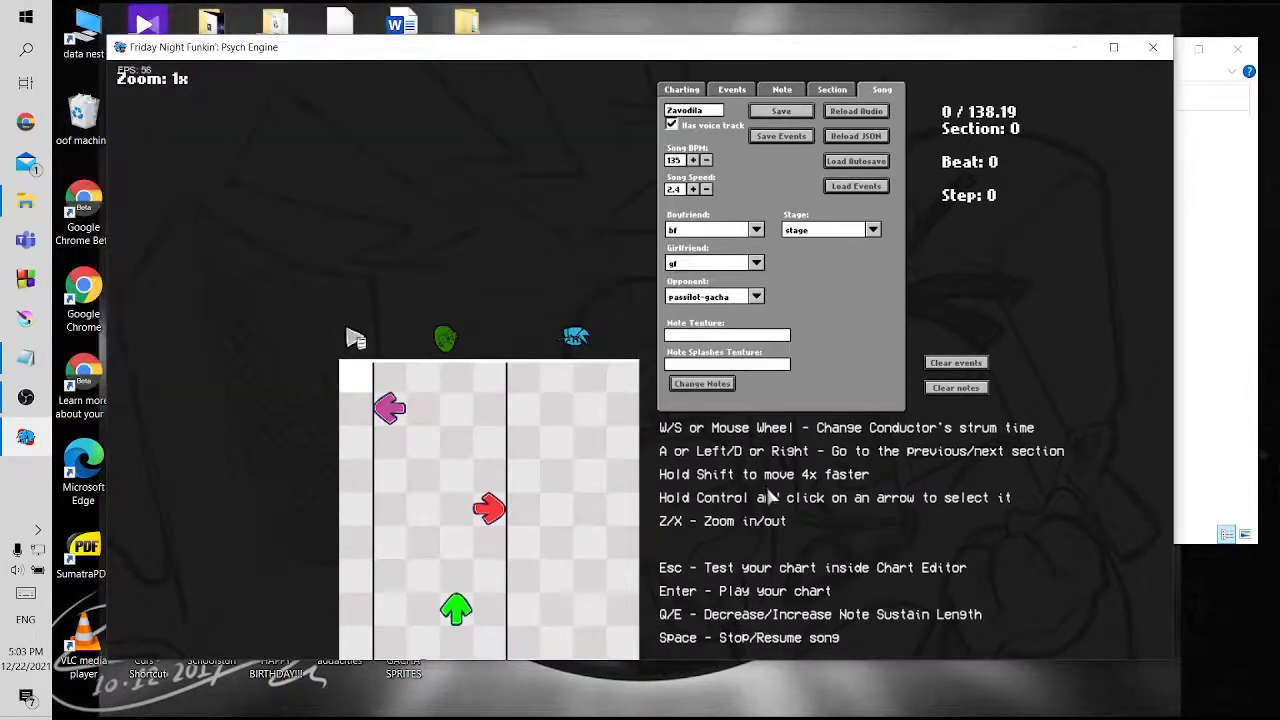
Play-test the opening of the Zavodila chart against passilot-gacha, hitting boyfriend's notes, and exit to the Story Mode menu
key(Return)
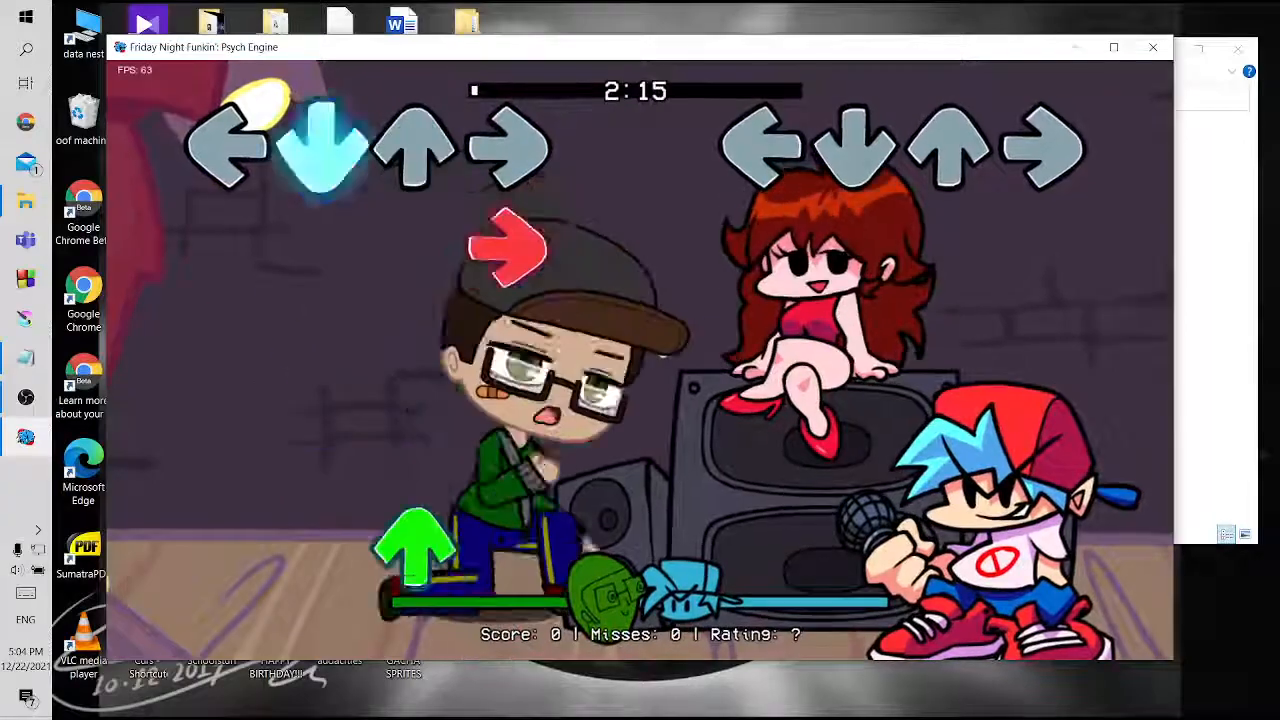
key(Left)
key(Right)
key(Up)
key(Down)
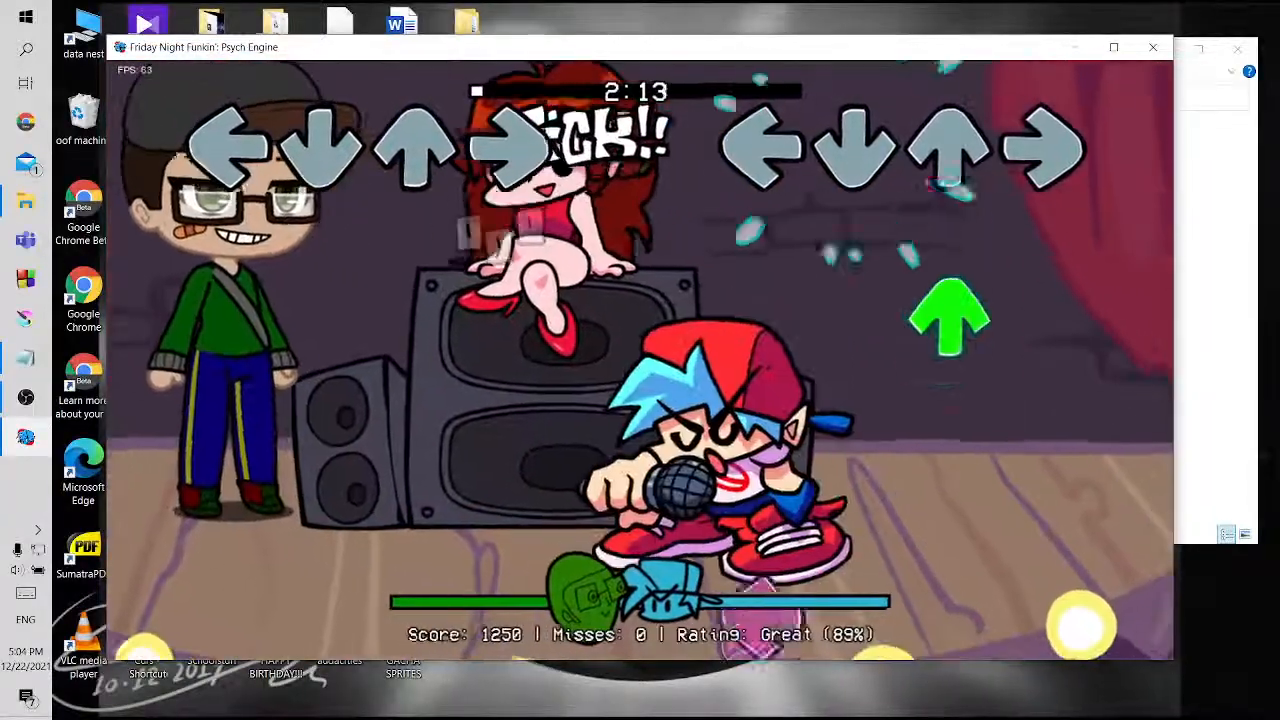
key(Up)
key(Left)
key(Left)
key(Right)
key(Up)
key(Down)
key(Up)
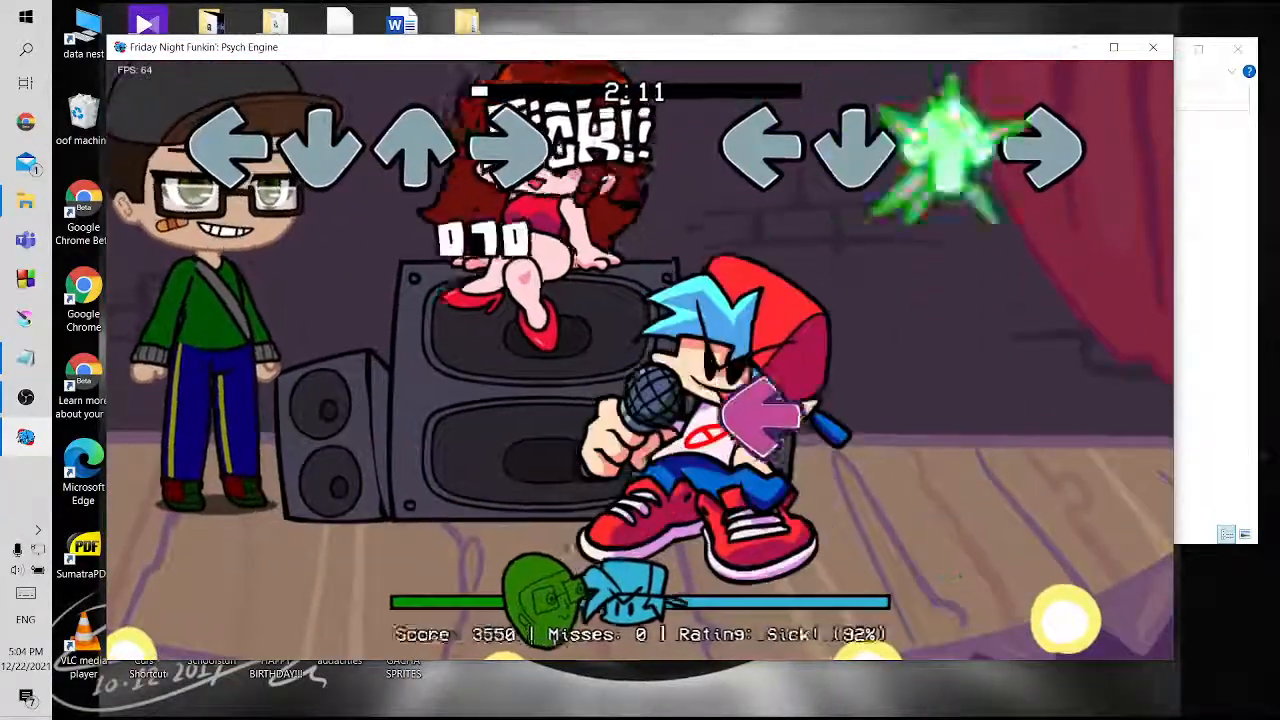
key(Left)
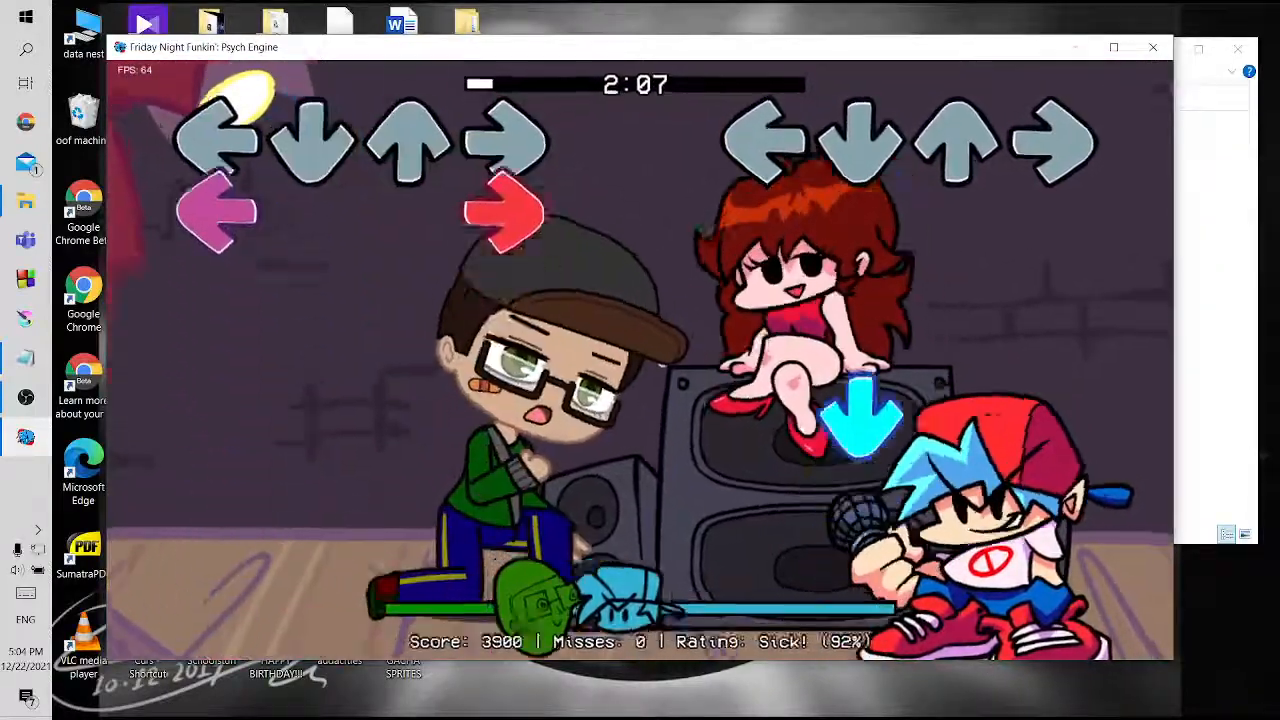
key(Down)
key(Up)
key(Down)
key(Up)
key(Left)
key(Right)
key(Down)
key(Down)
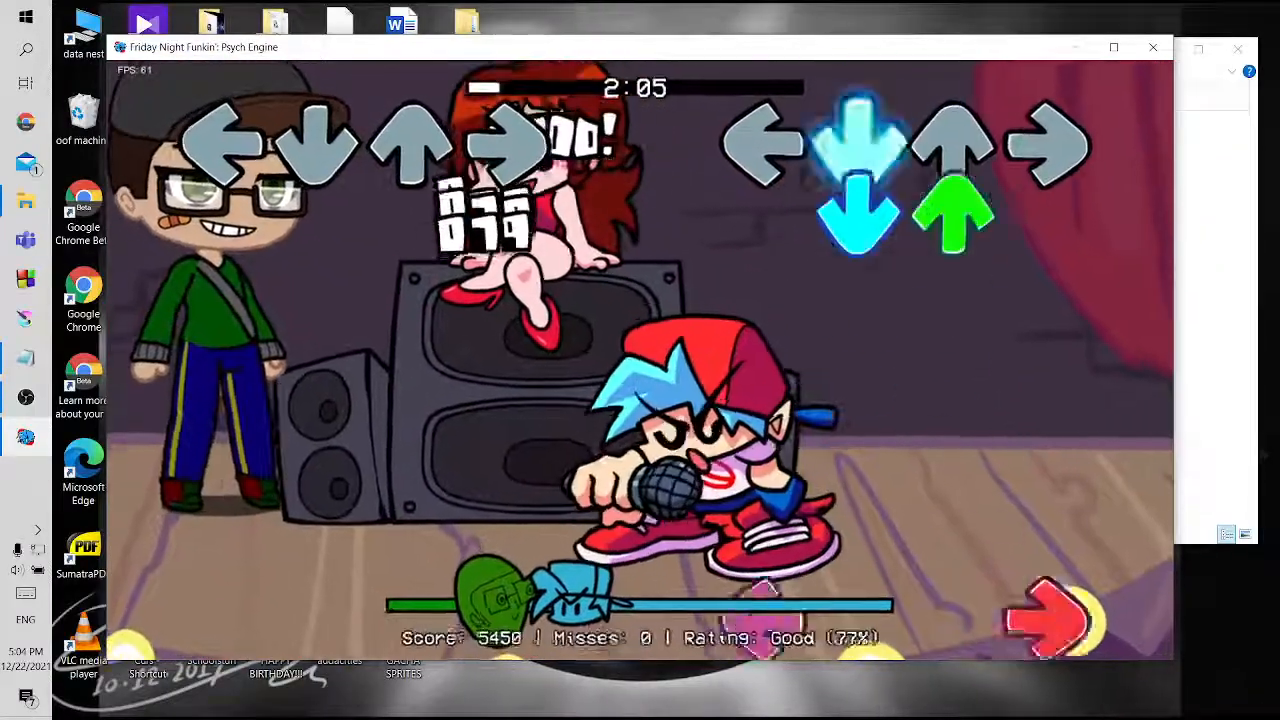
key(Down)
key(Up)
key(Right)
key(Left)
key(Up)
key(Down)
key(Down)
key(Up)
key(Right)
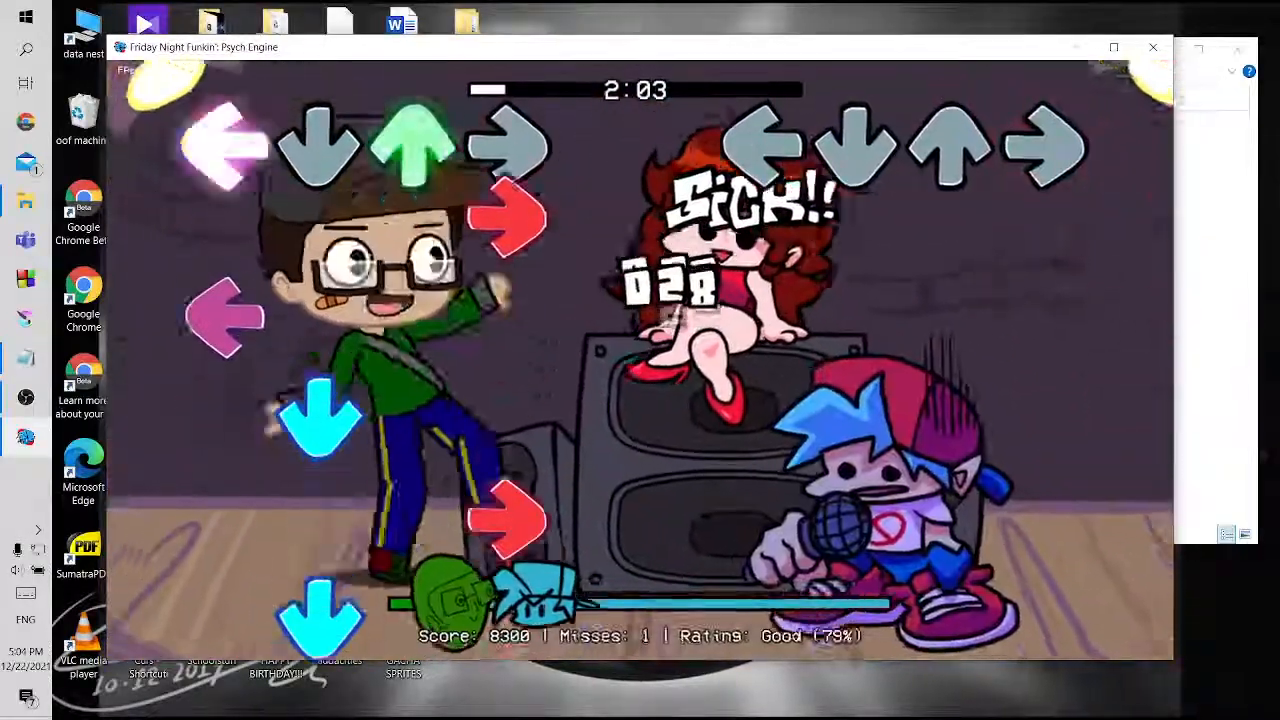
key(Return)
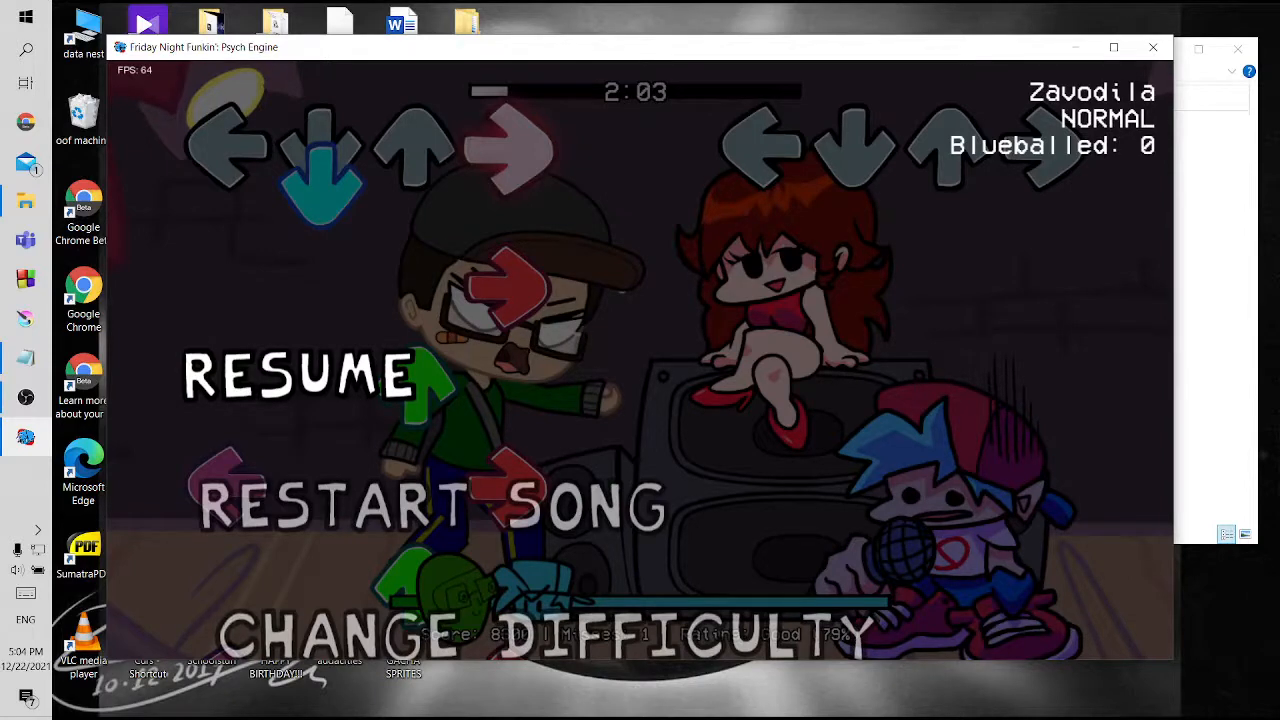
key(Up)
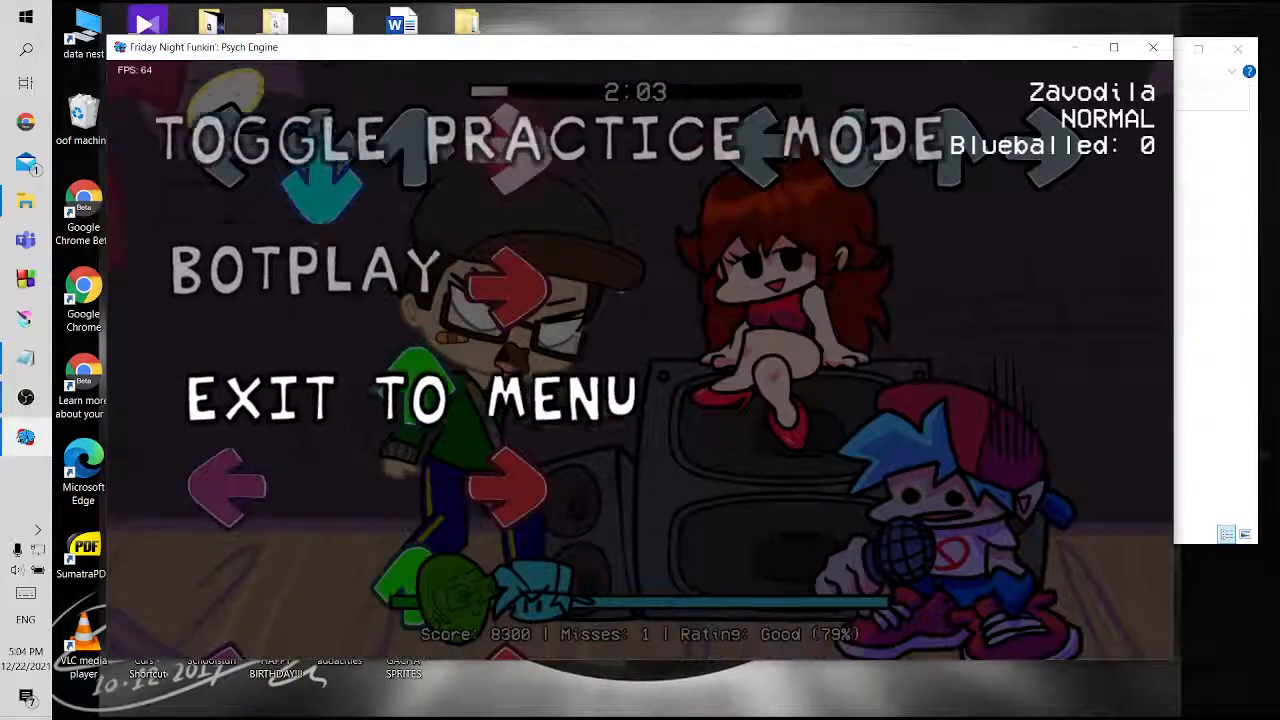
key(Return)
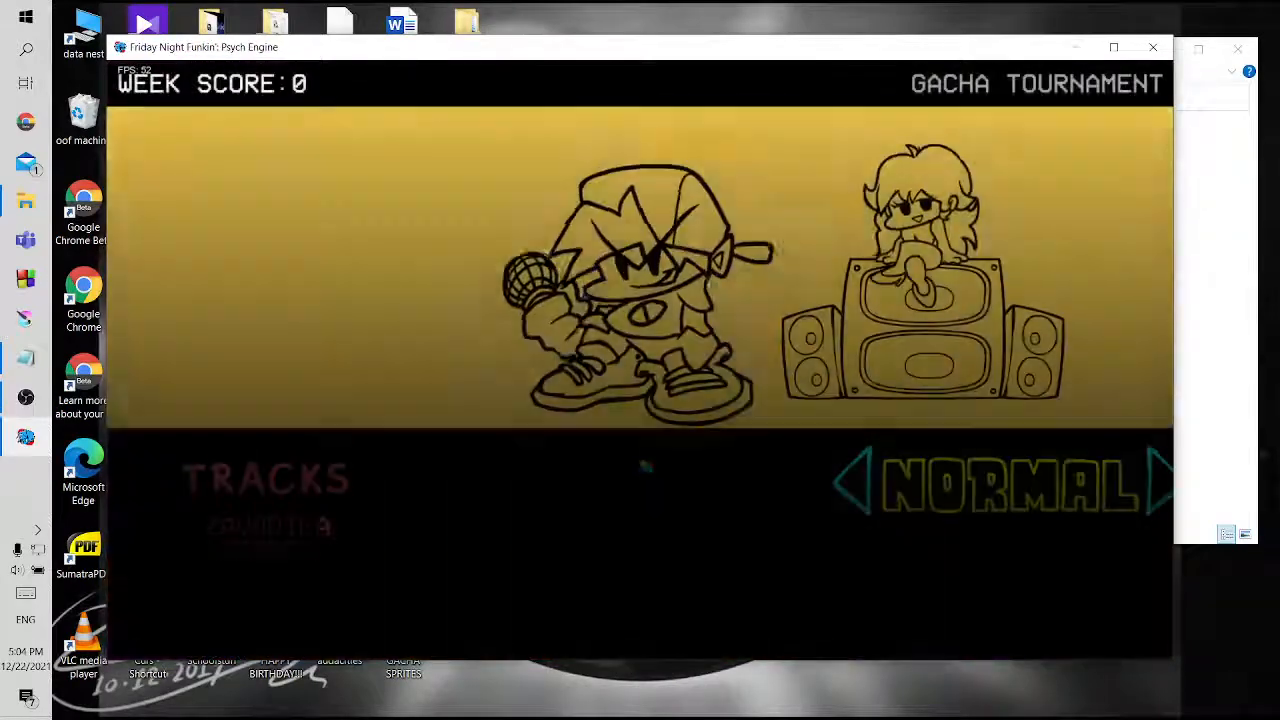
Switch to File Explorer and open the zavodila folder inside mods/data to locate the saved dialogue JSON file
key(alt+Tab)
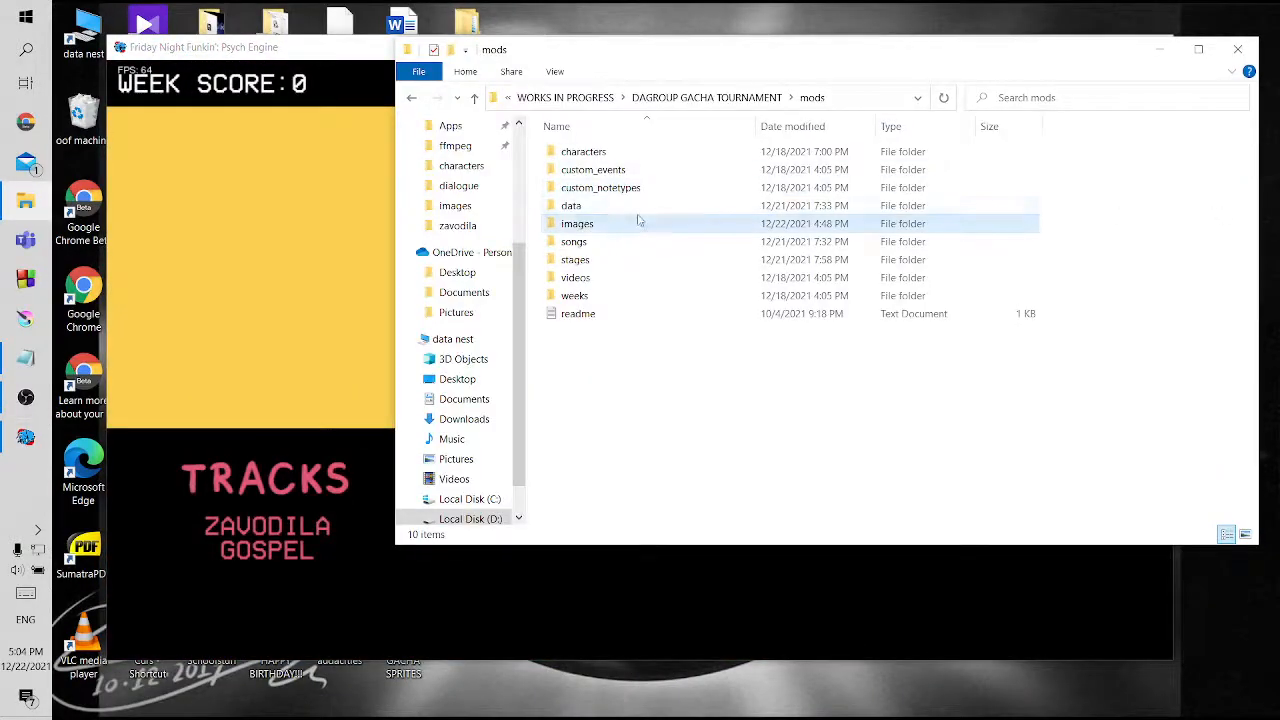
double_click(627, 206)
double_click(618, 187)
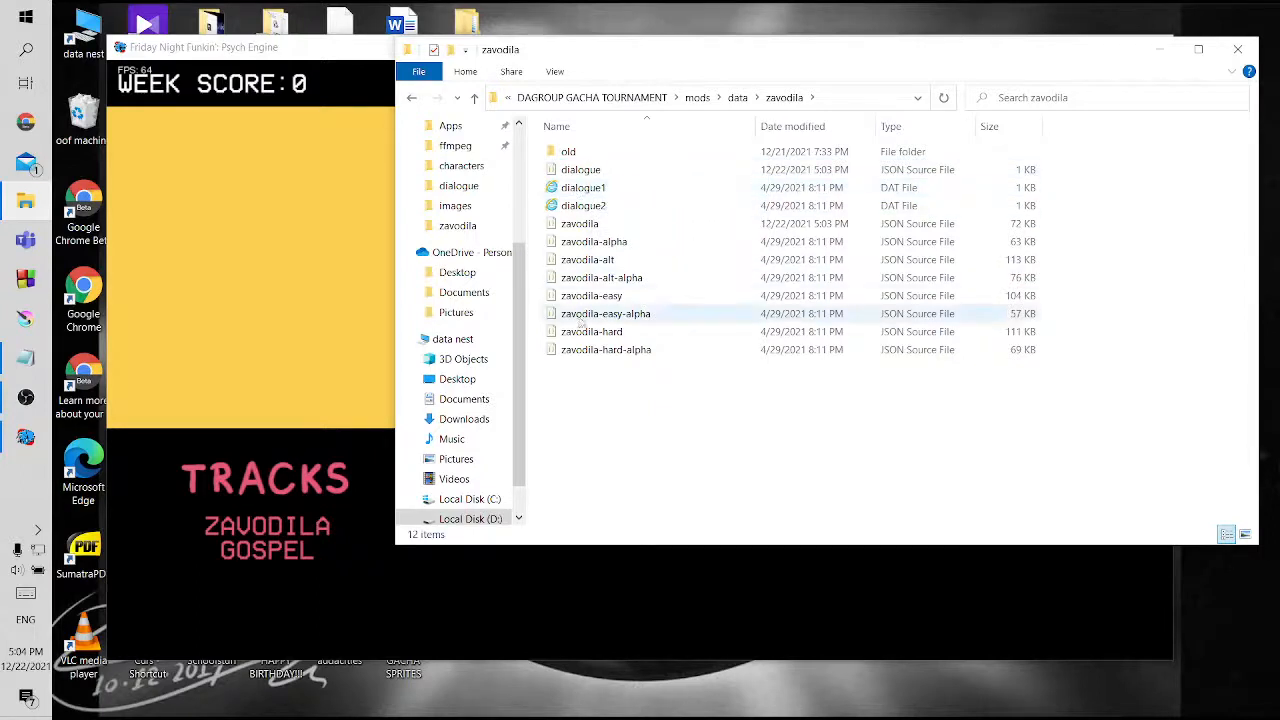
click(578, 174)
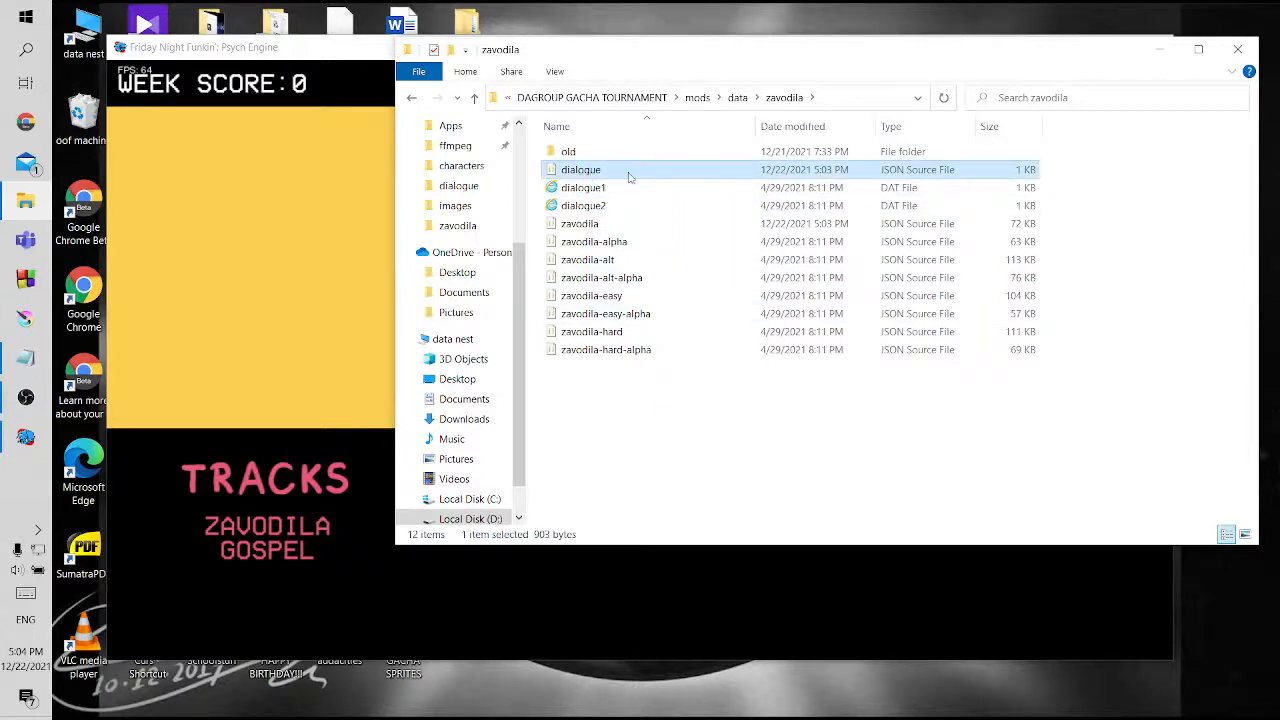
click(634, 402)
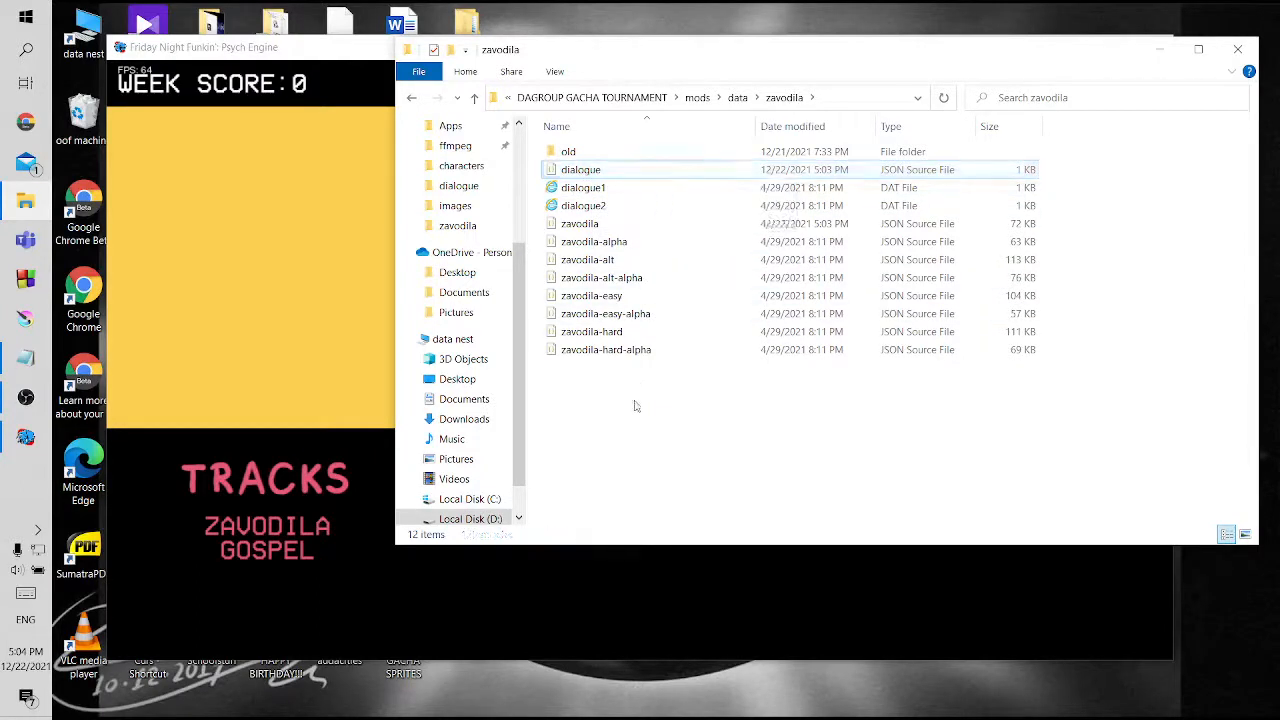
Open the dialogue JSON file in Visual Studio Code, review all its dialogue entries and close it
click(600, 171)
double_click(588, 174)
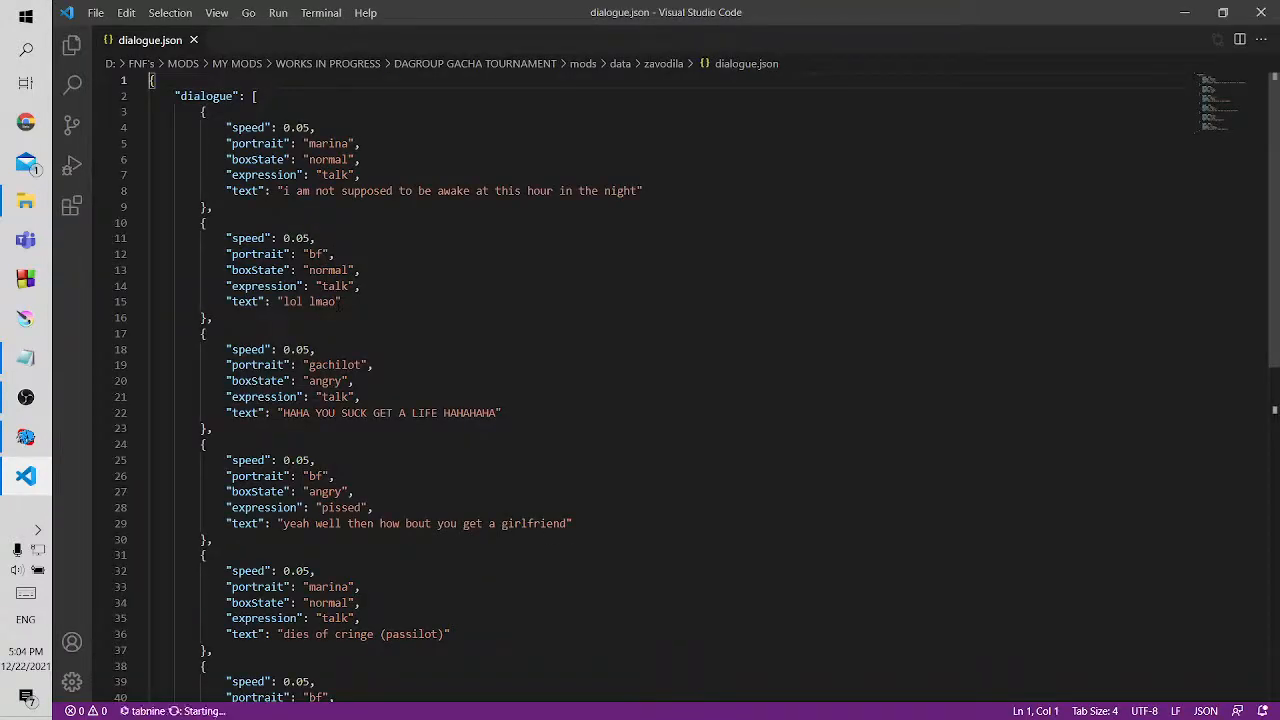
scroll(640, 400, down, 3)
scroll(640, 400, down, 1)
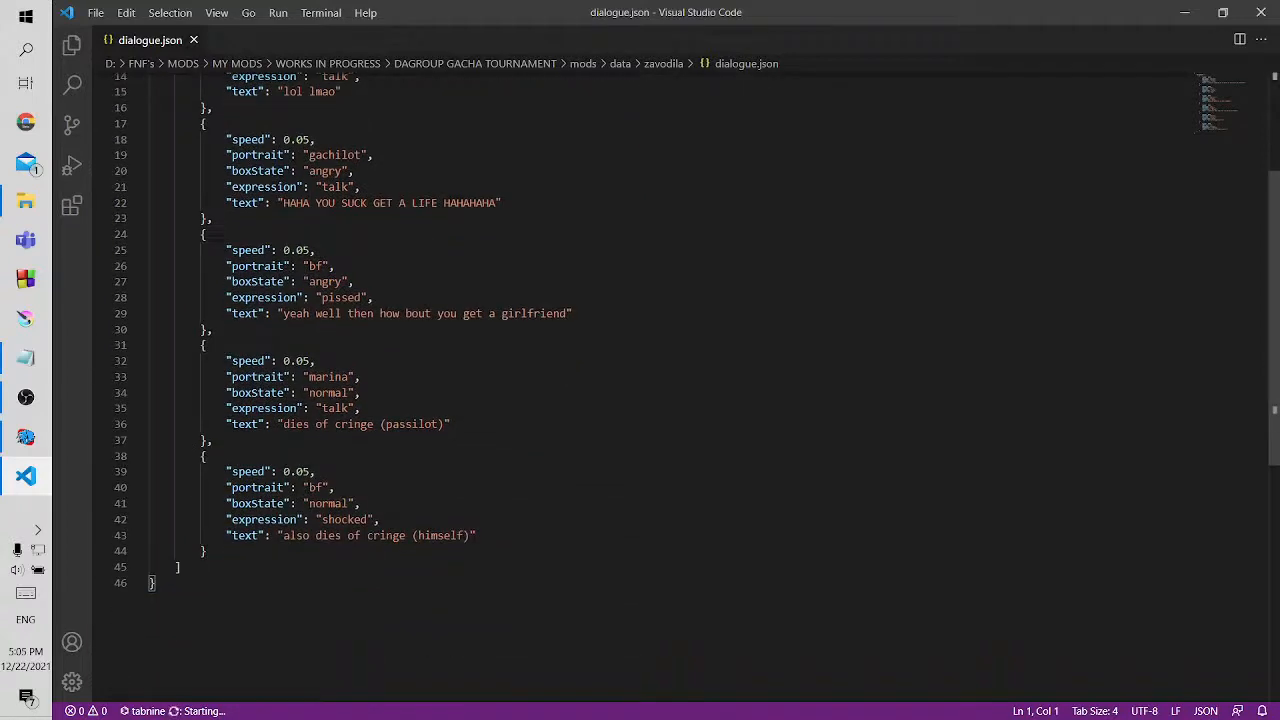
scroll(640, 400, up, 4)
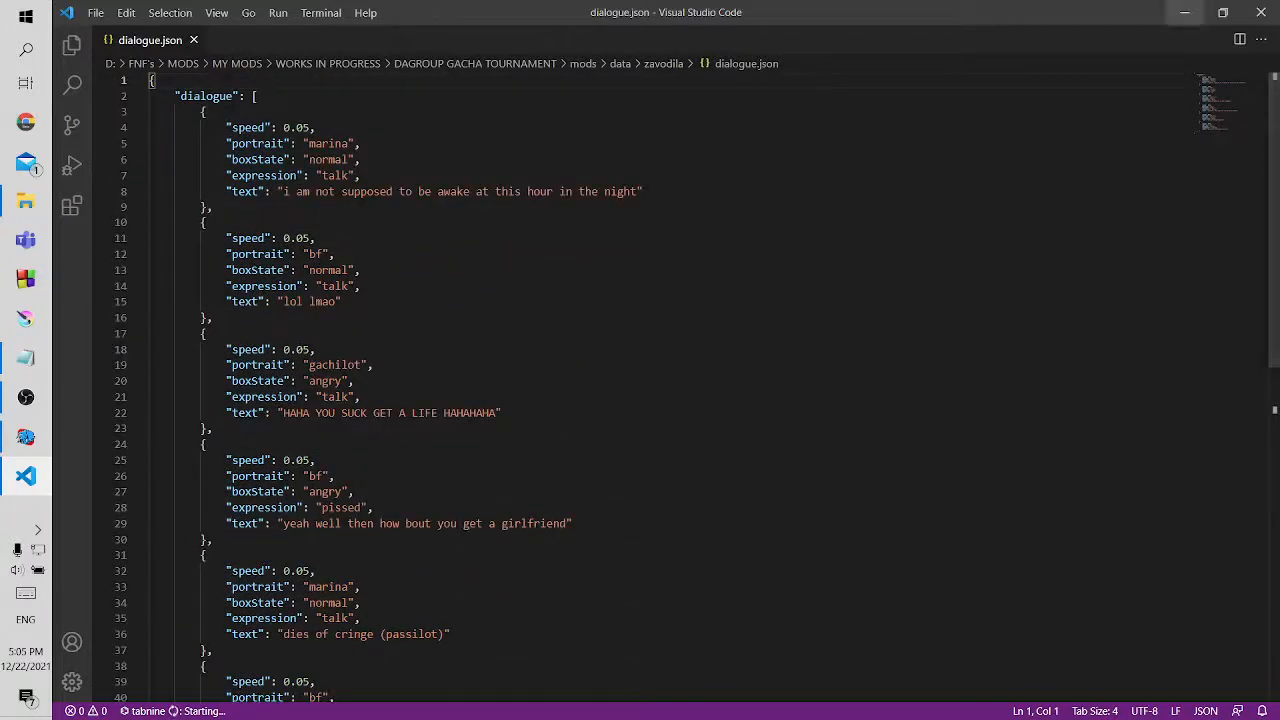
click(1261, 13)
click(634, 434)
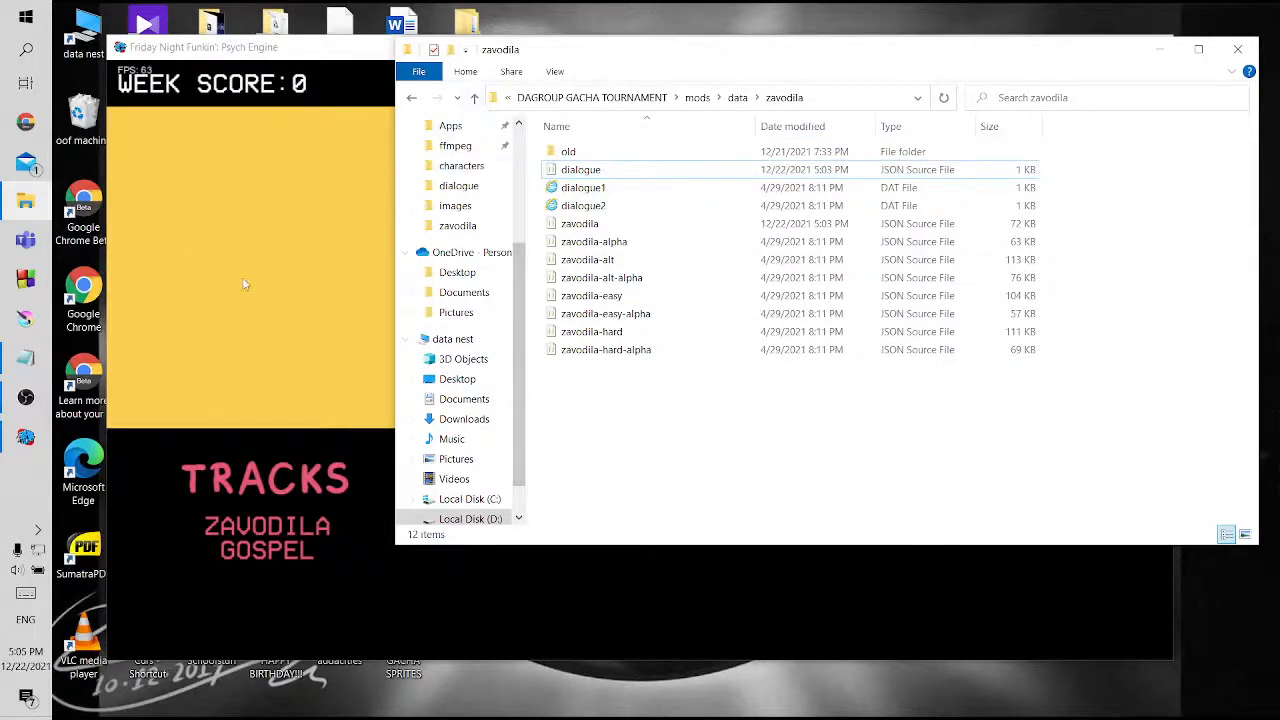
Switch to Google Chrome, open the bookmarked YouTube video "A HUGE PSYCH ENGINE TUTORIAL (PART 1)" and pause it
click(8, 133)
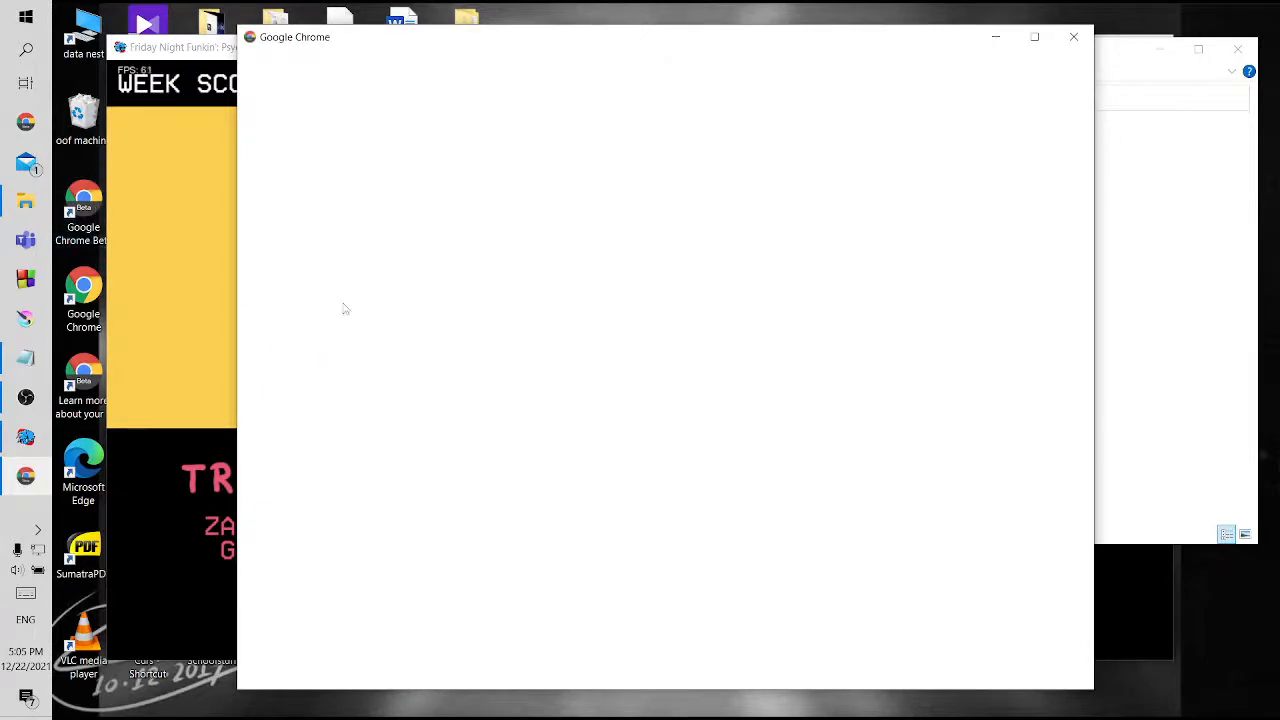
click(443, 400)
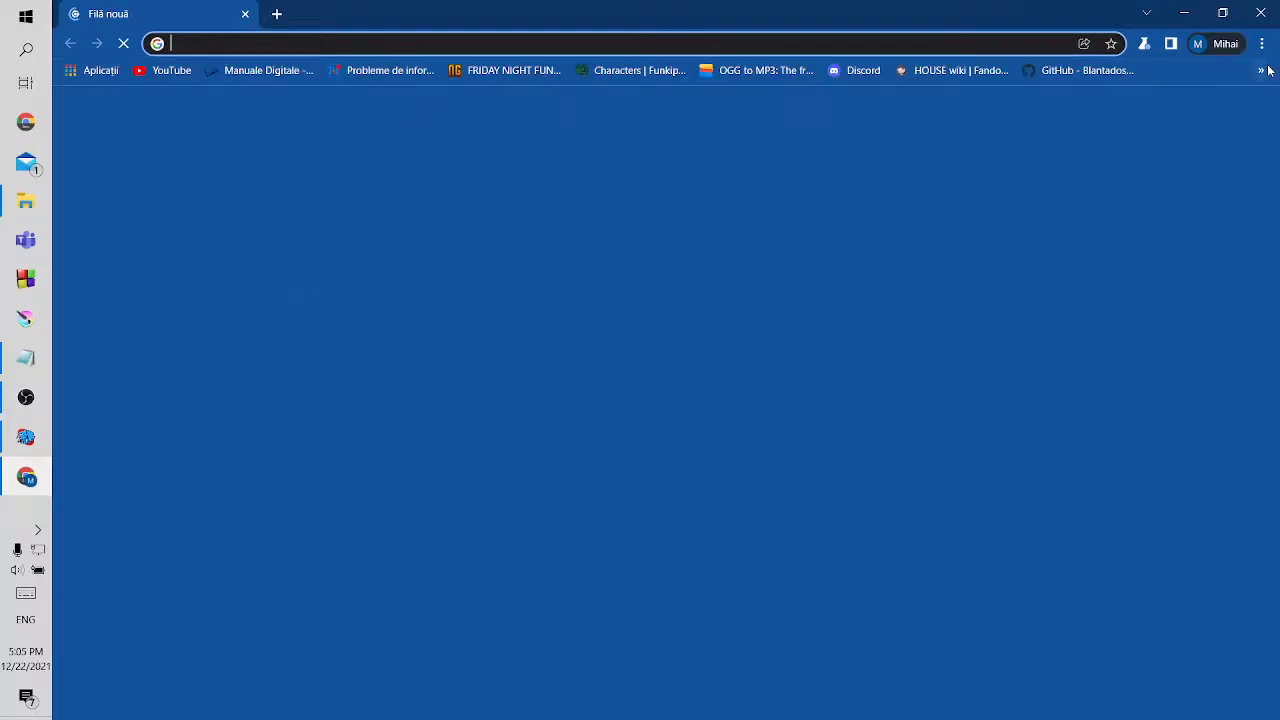
click(1263, 70)
click(1076, 229)
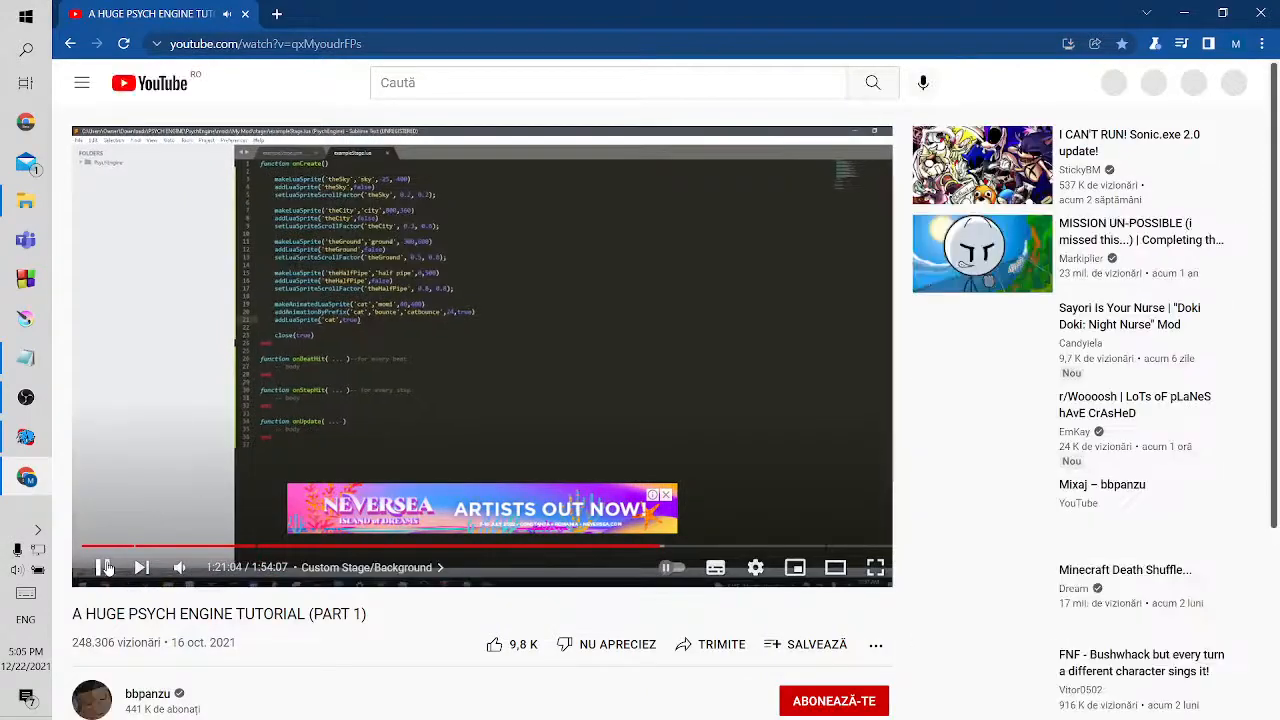
click(110, 568)
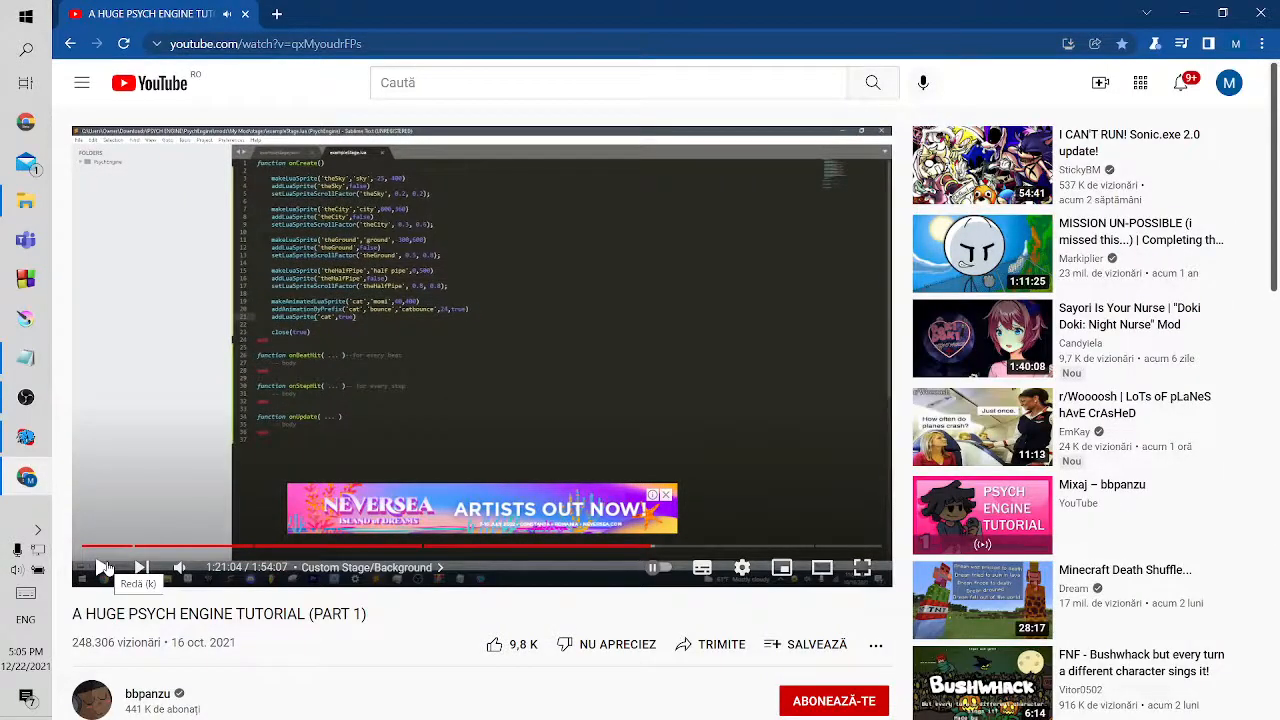
Open the FNF-PsychEngine GitHub wiki from the video's description and find the FAQ entry on saving dialogue and playing it on a song
scroll(326, 615, down, 2)
scroll(322, 615, down, 2)
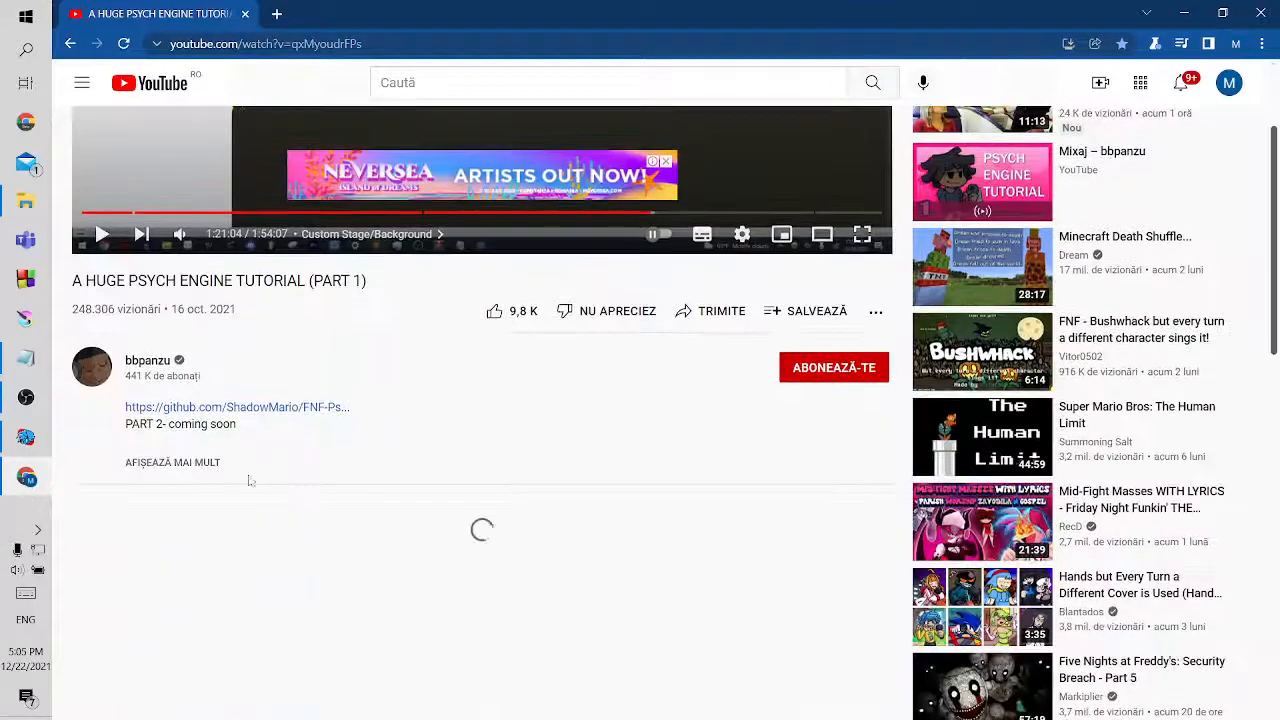
click(253, 412)
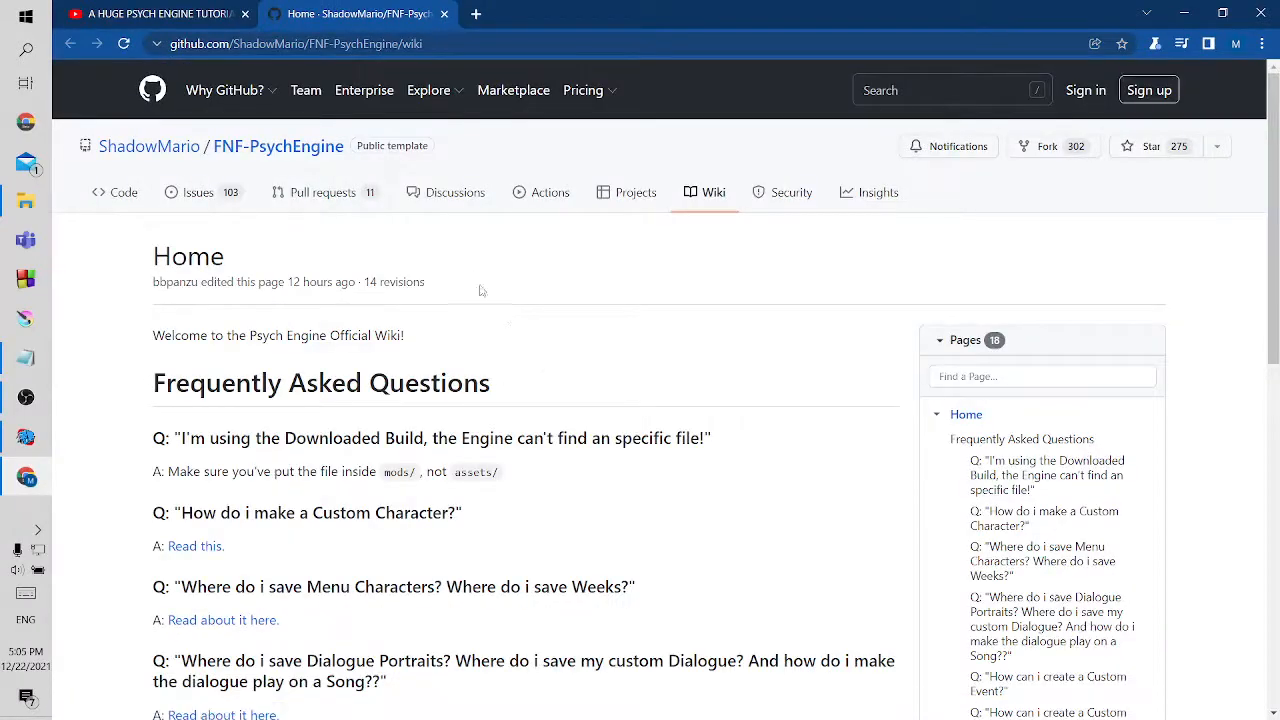
scroll(507, 374, down, 1)
scroll(507, 374, down, 1)
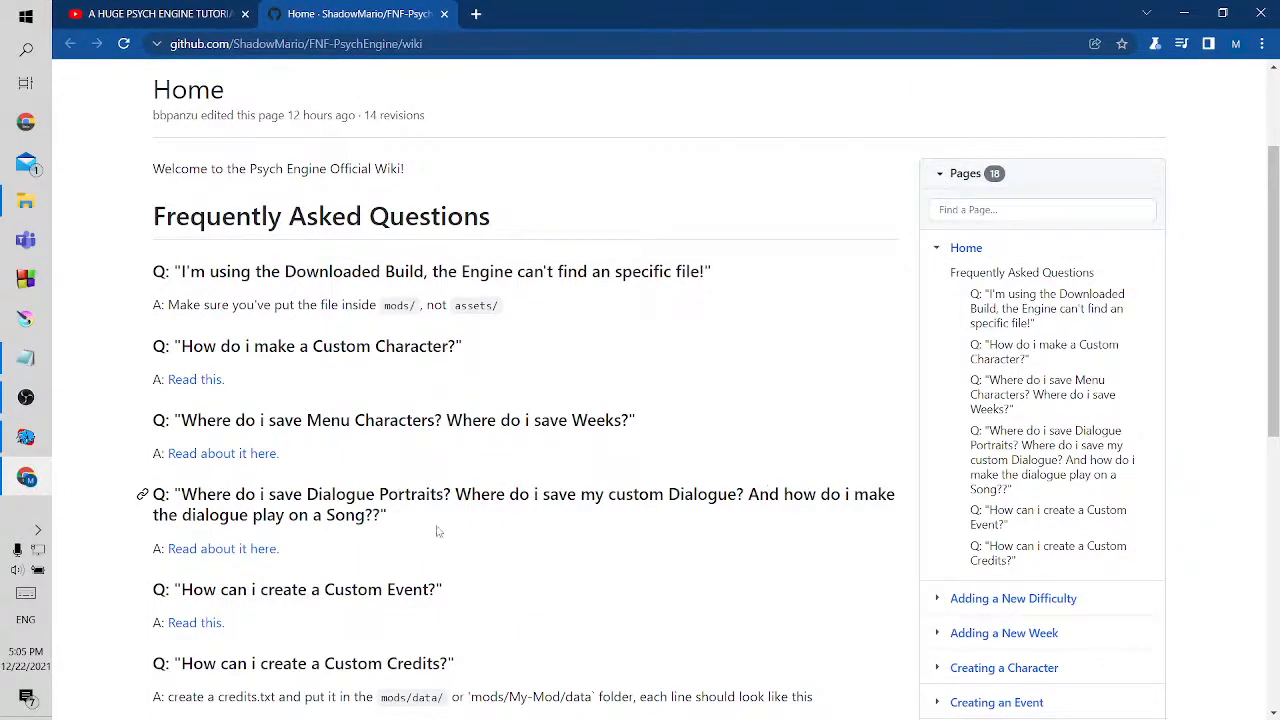
Open the wiki's Dialogues page and find the section on playing dialogue in the LUA/Downloaded Build, checking the zavodila folder in File Explorer
click(244, 550)
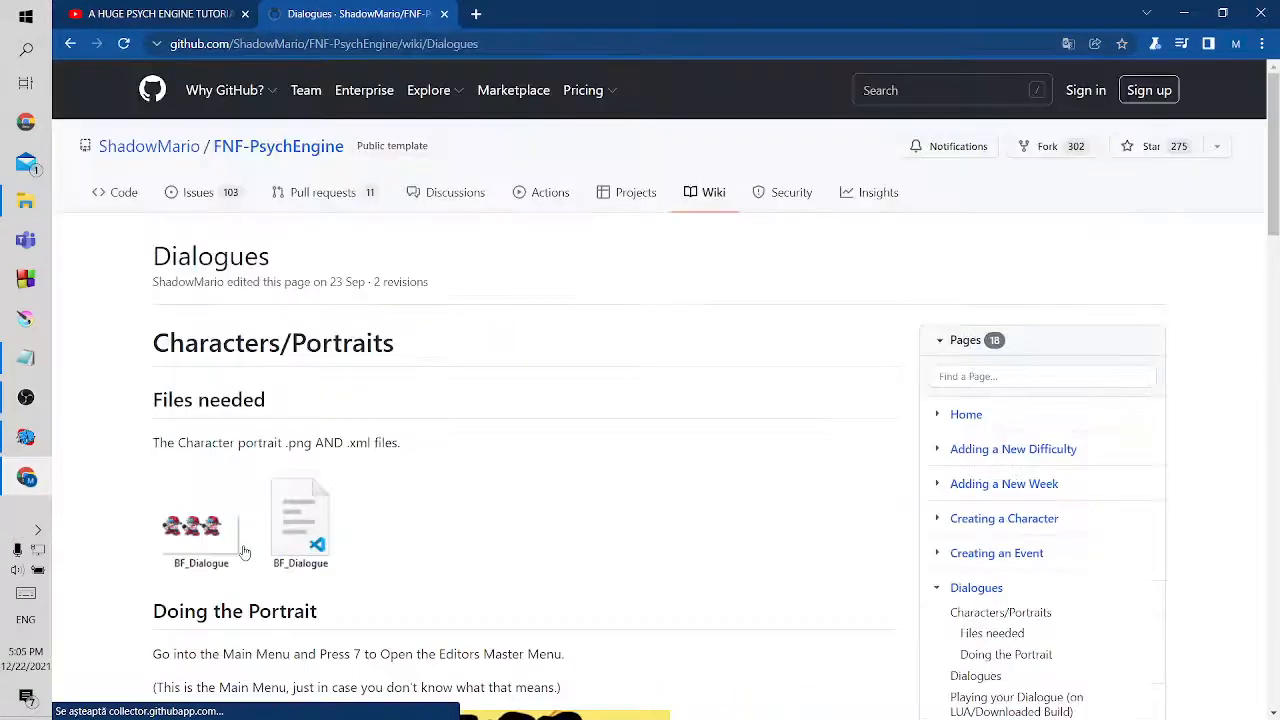
scroll(395, 358, down, 3)
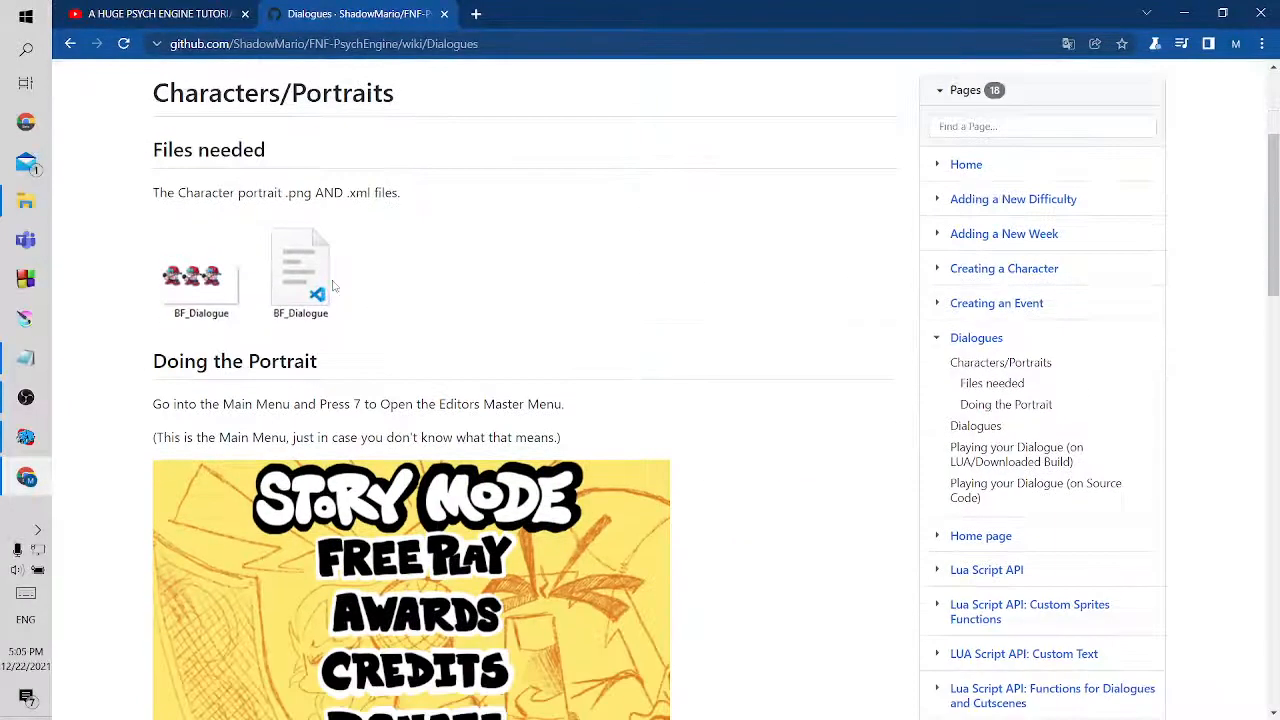
scroll(345, 500, down, 2)
scroll(350, 506, down, 3)
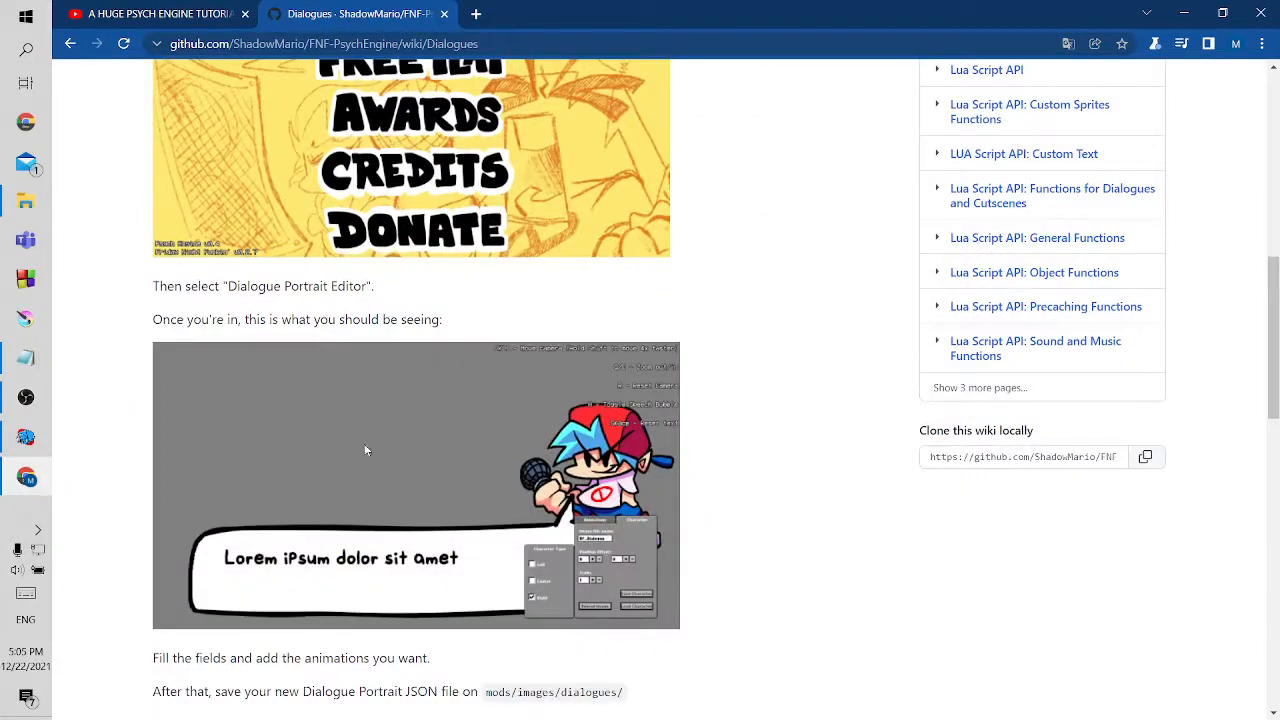
scroll(340, 456, down, 3)
scroll(340, 456, down, 7)
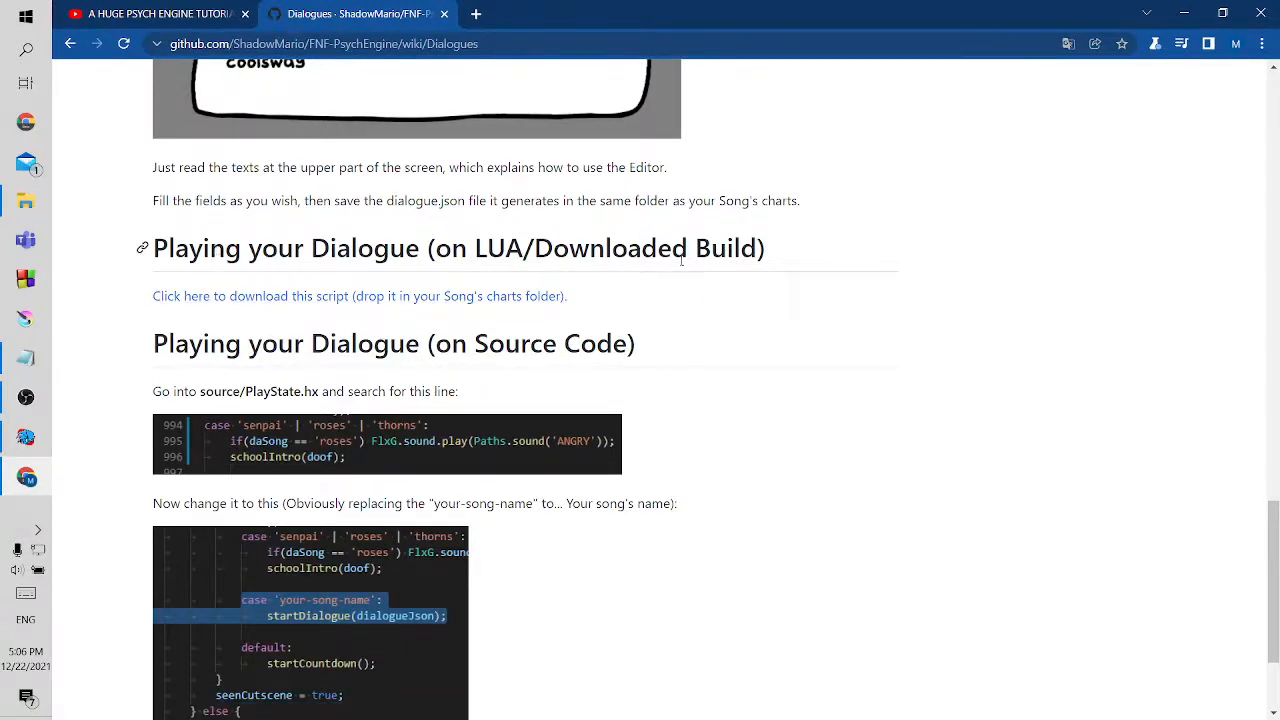
click(26, 201)
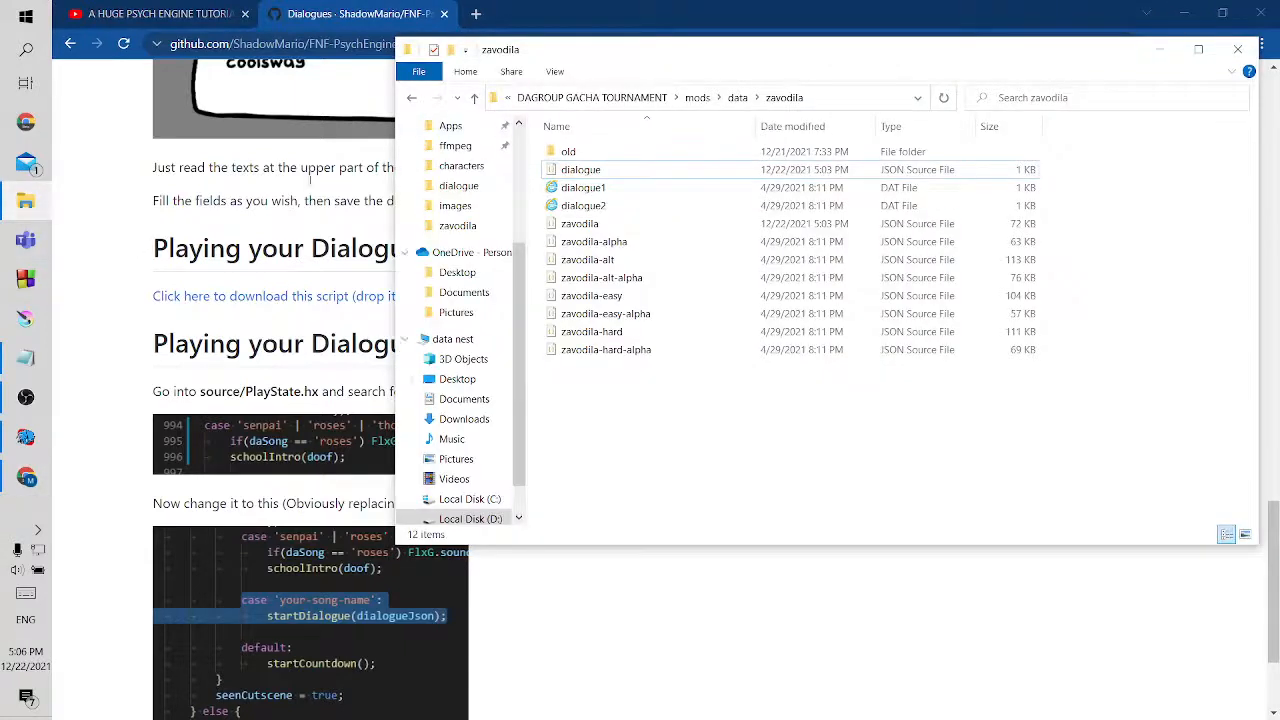
click(20, 210)
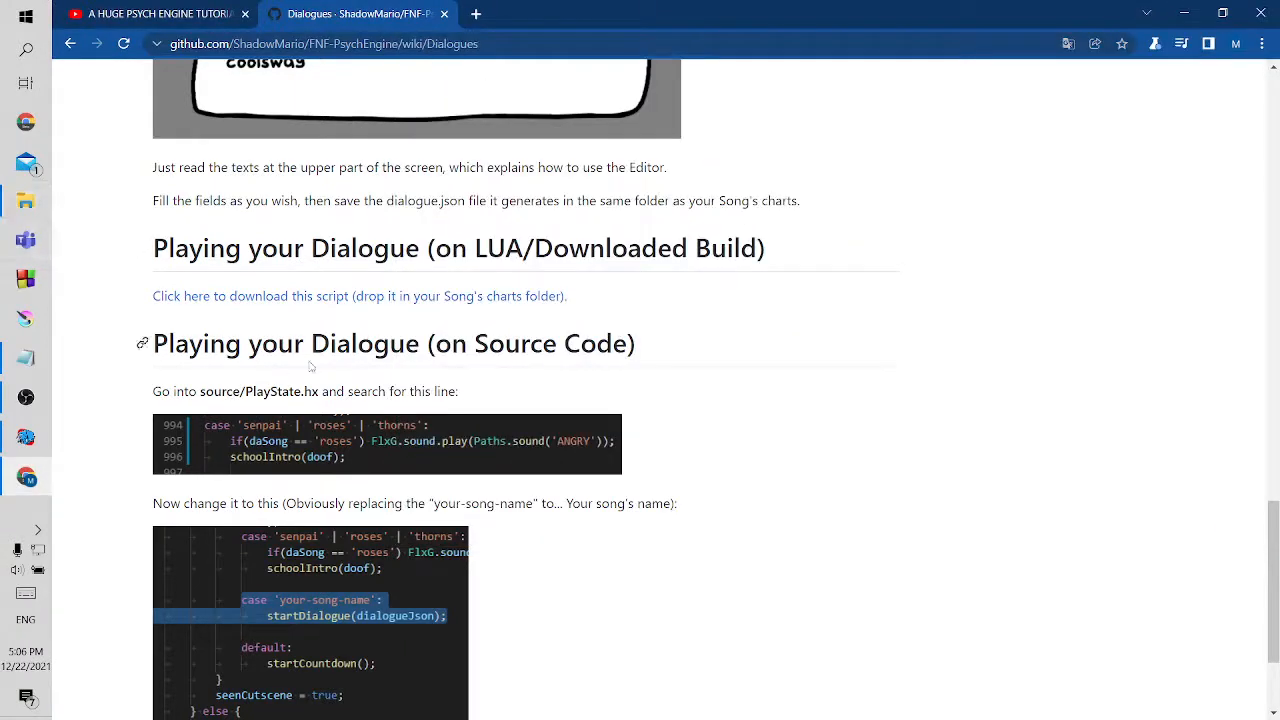
Download the dialogue-playing script.lua from the wiki page and show the file in its Downloads folder
click(225, 298)
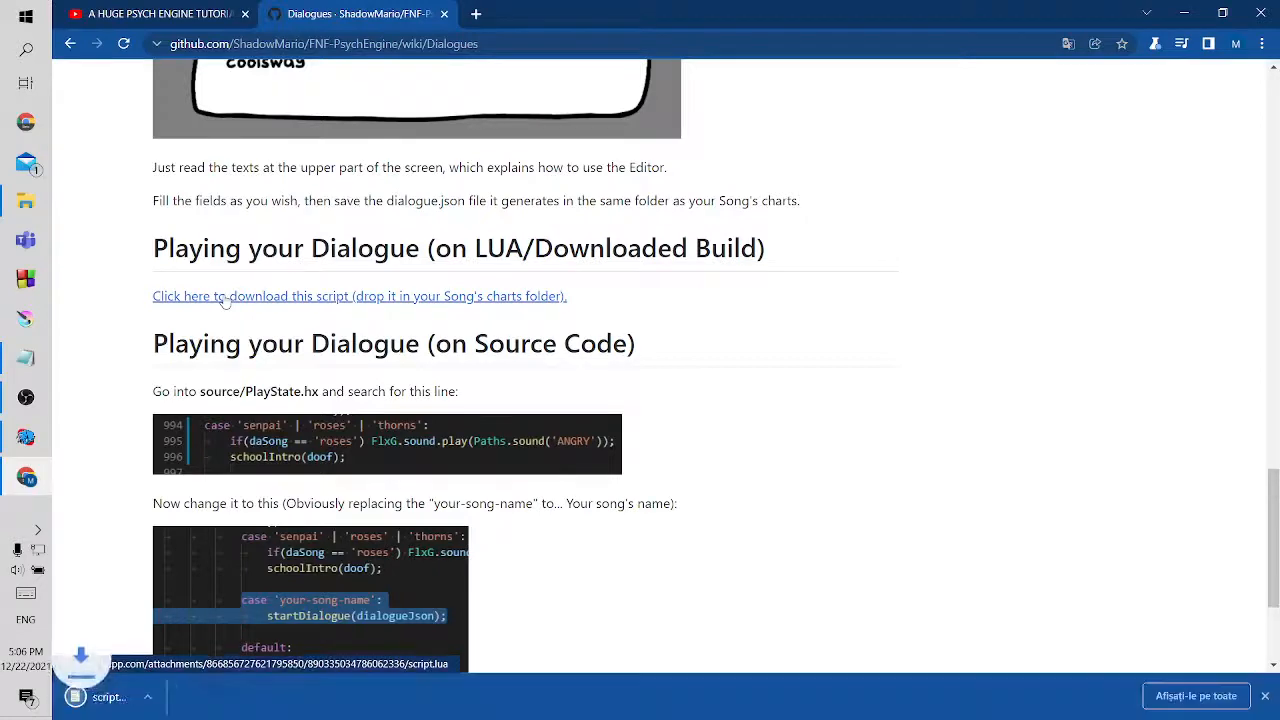
click(228, 696)
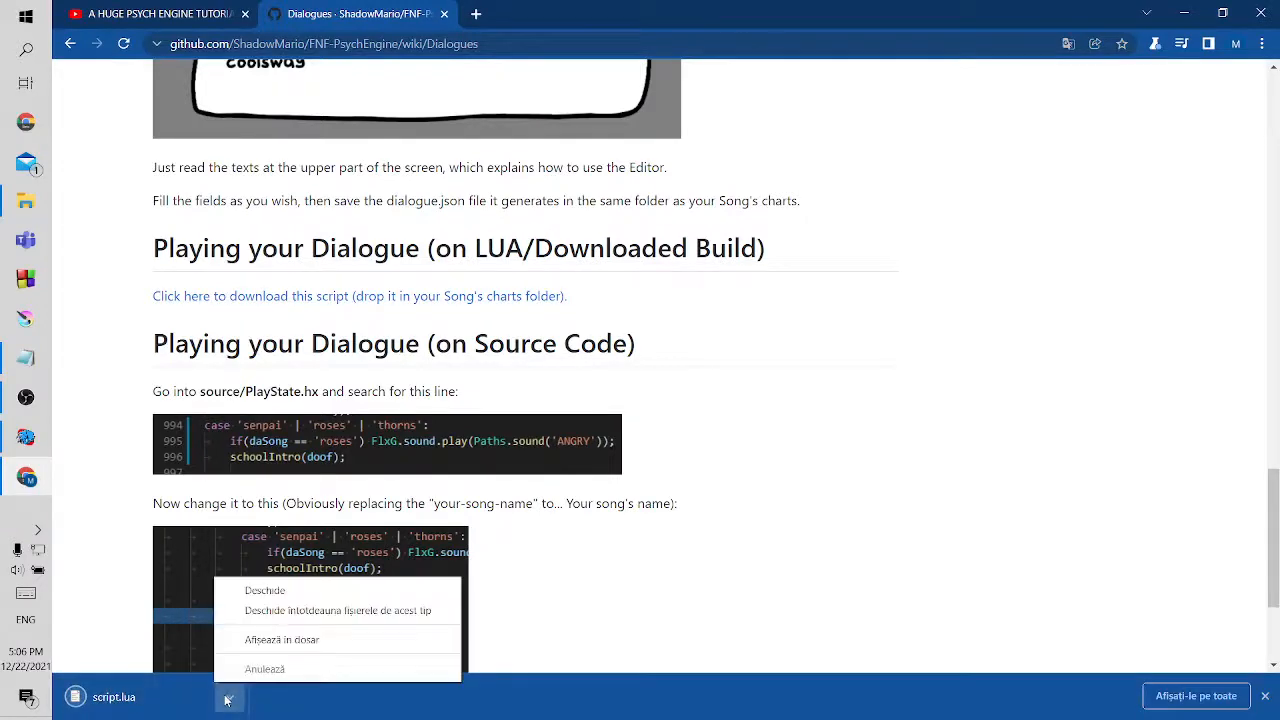
click(249, 641)
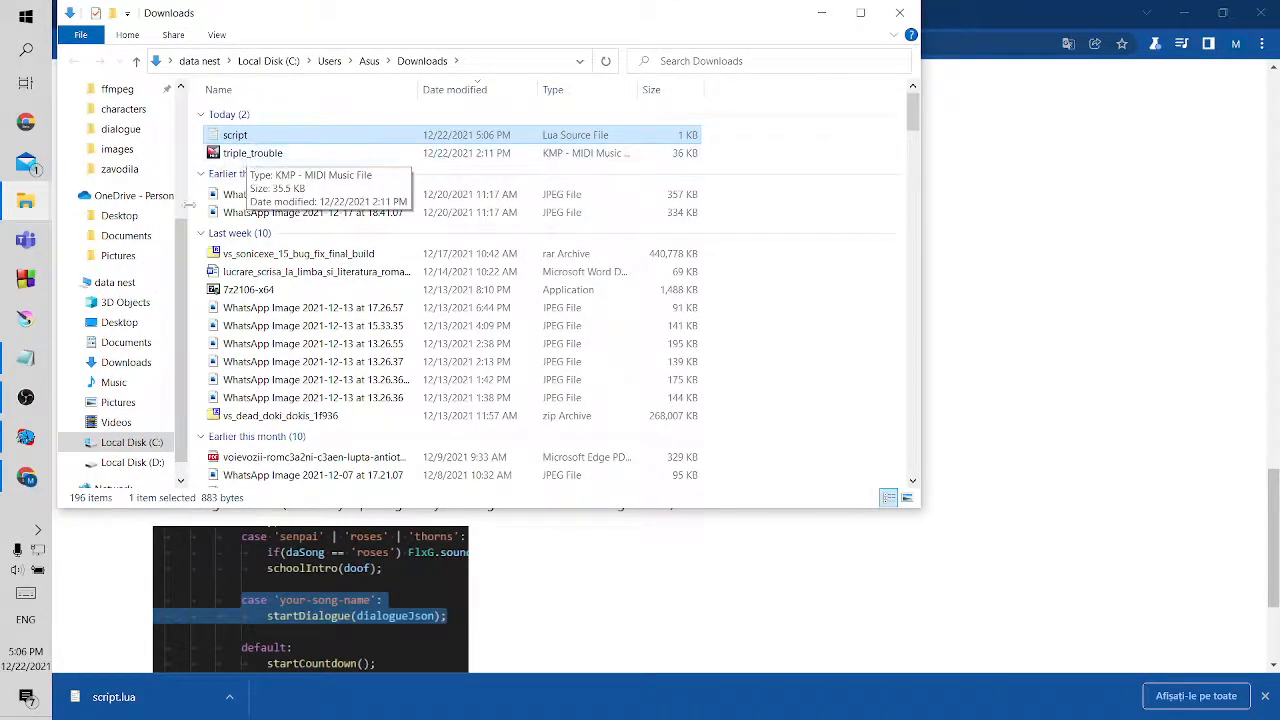
Move script.lua from Downloads into the mod's zavodila data folder and close the Downloads window
mouse_move(30, 203)
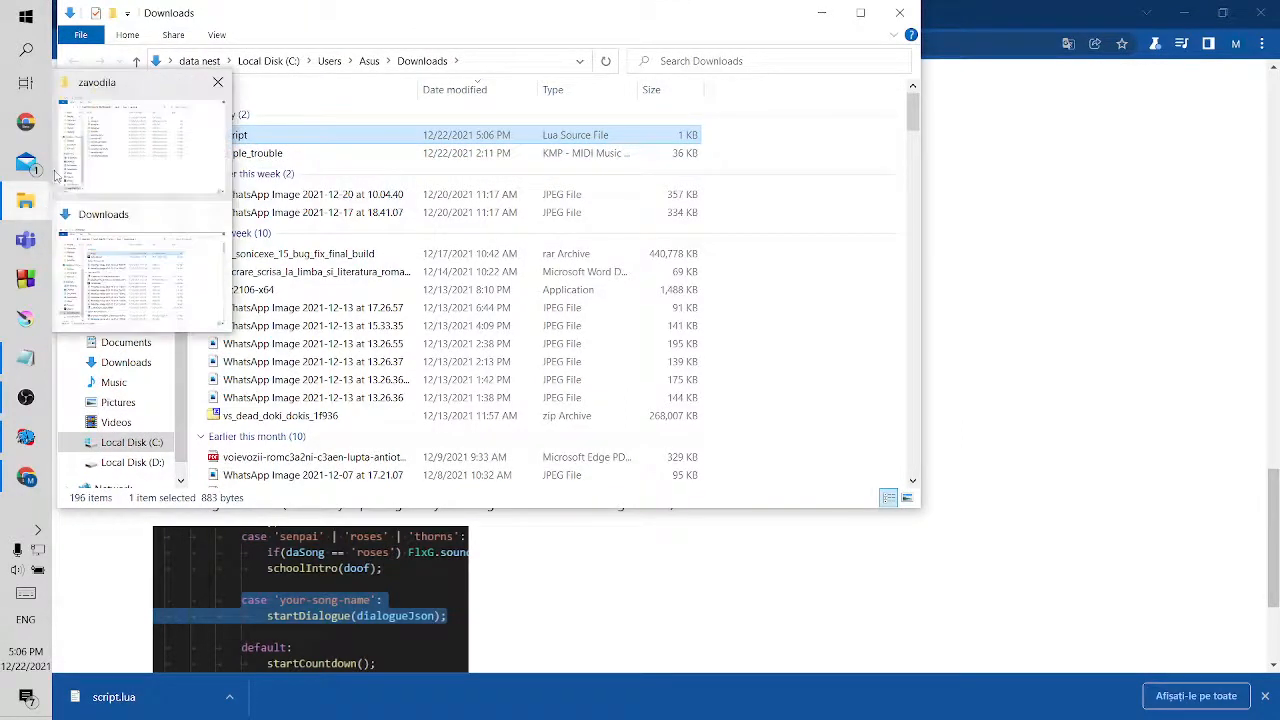
click(115, 130)
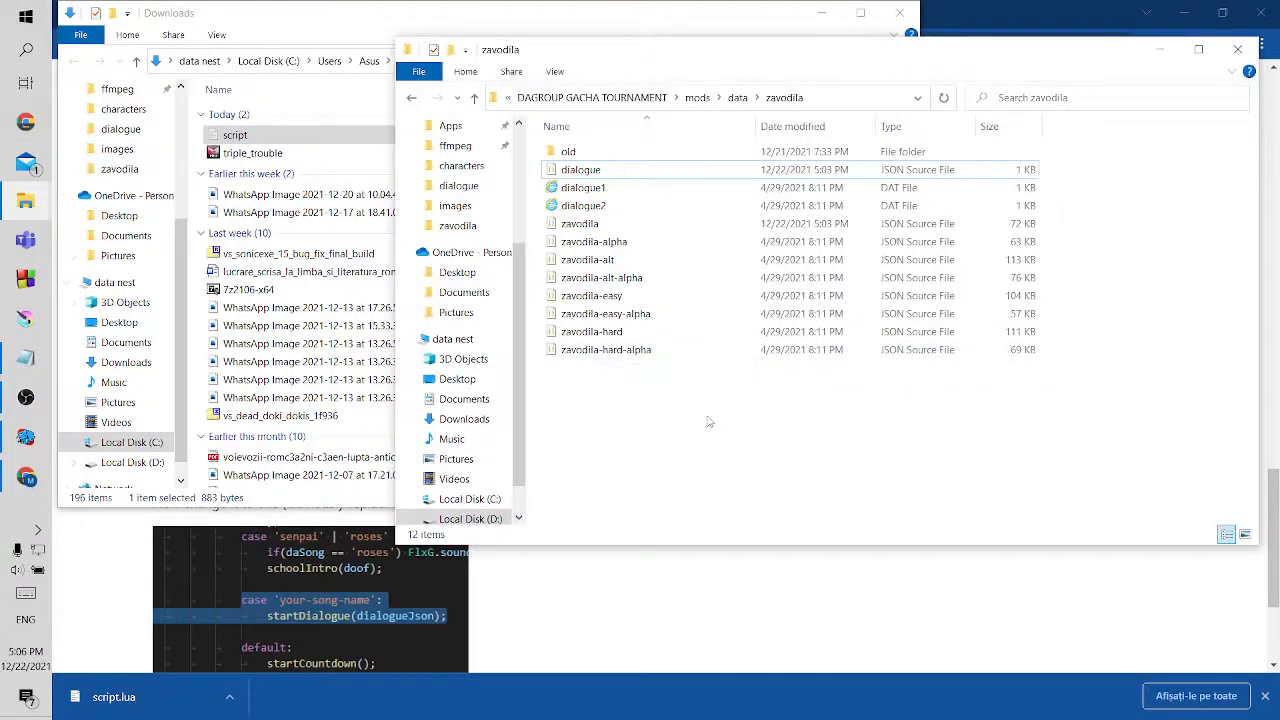
key(ctrl+v)
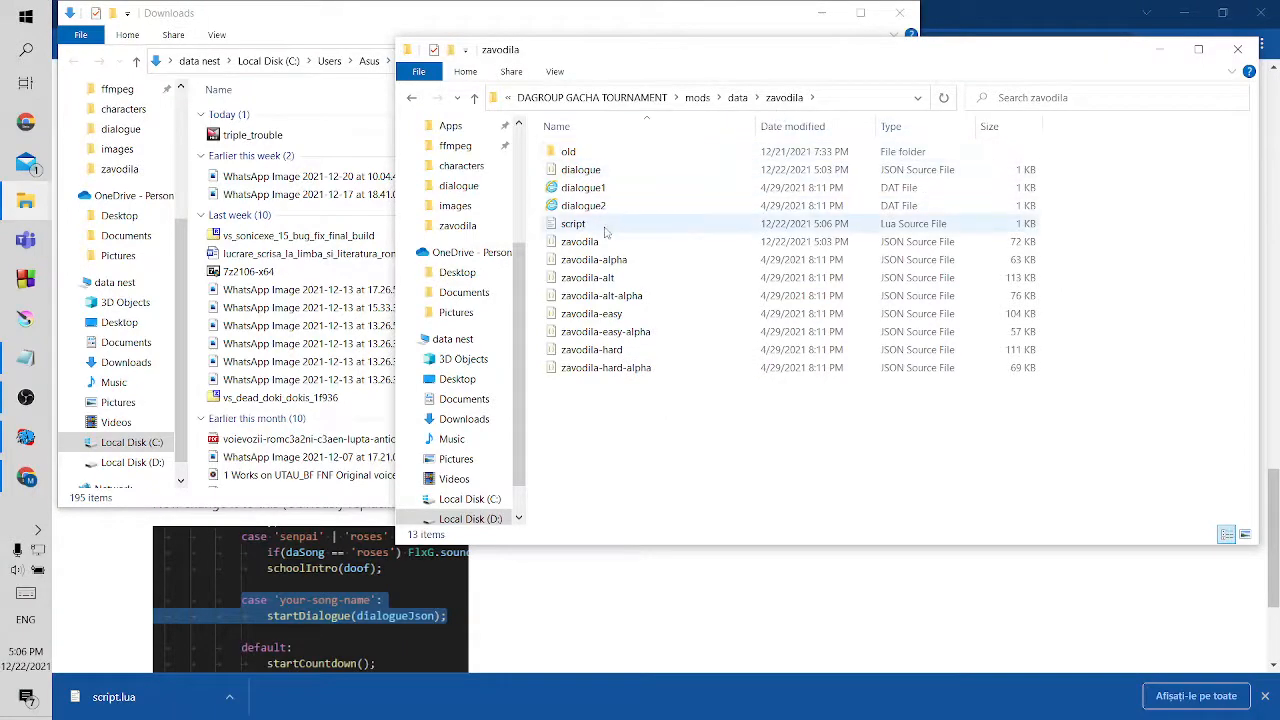
click(903, 14)
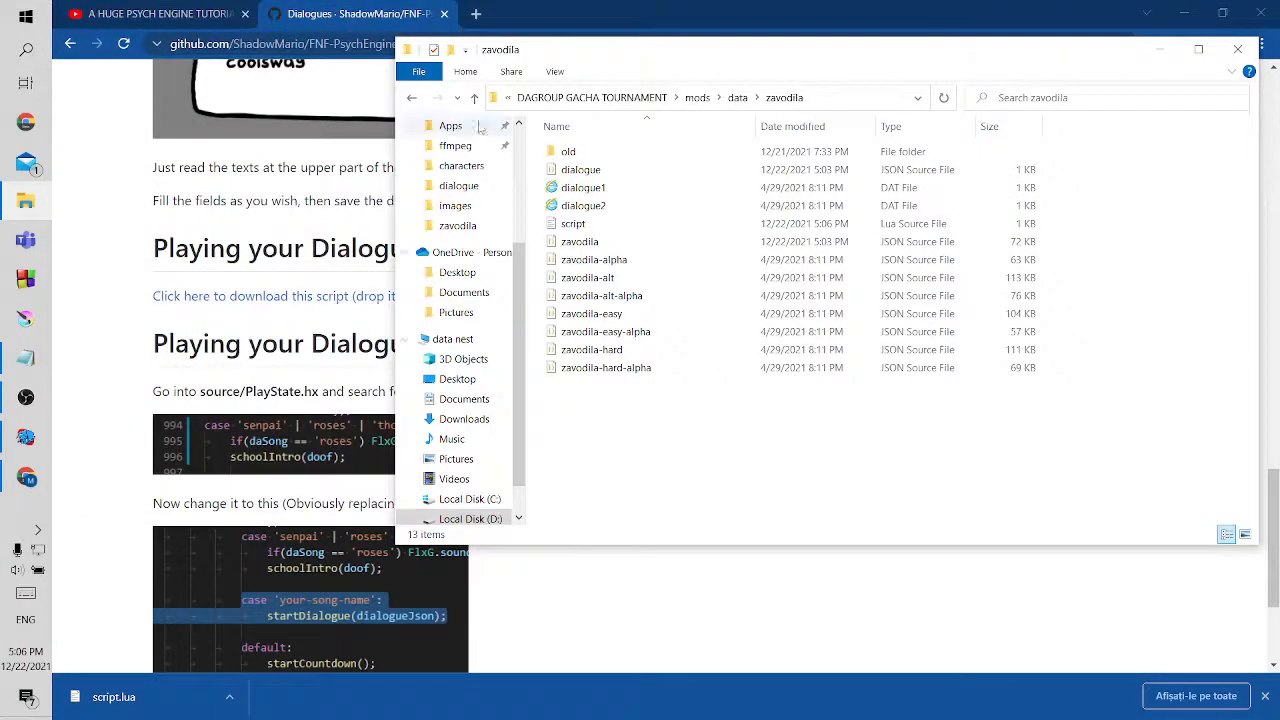
click(475, 98)
double_click(617, 247)
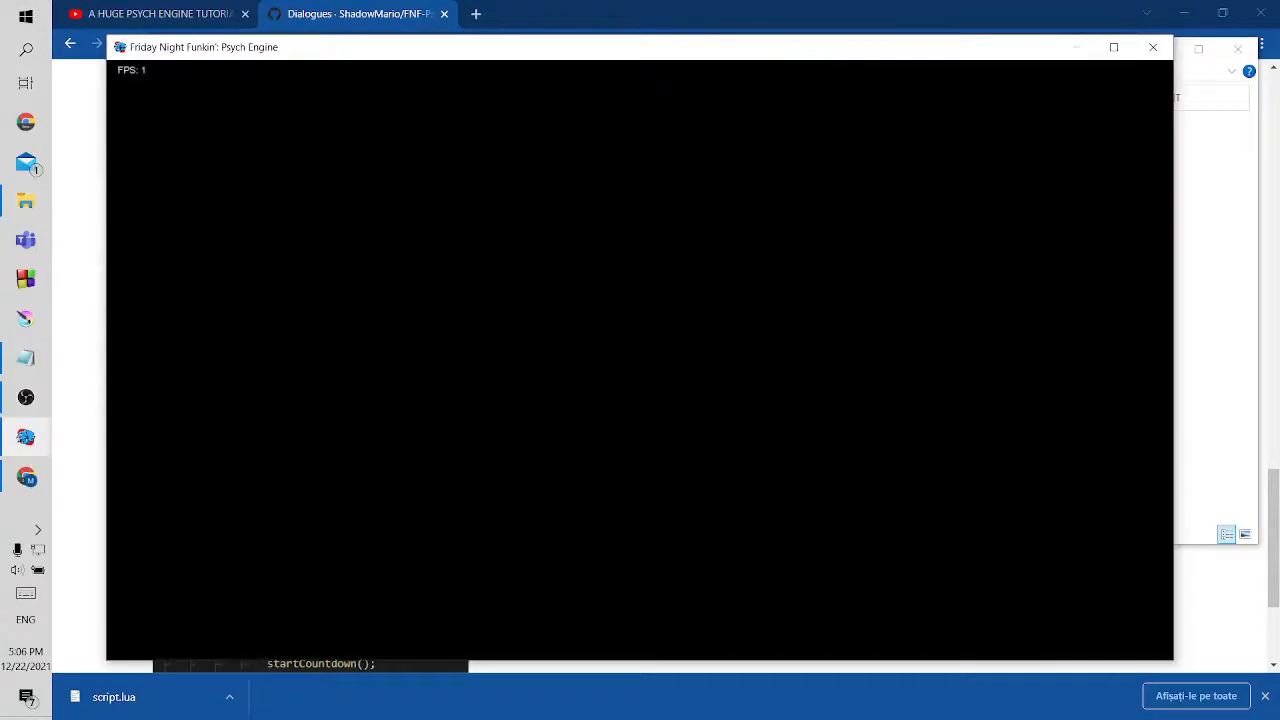
click(1154, 54)
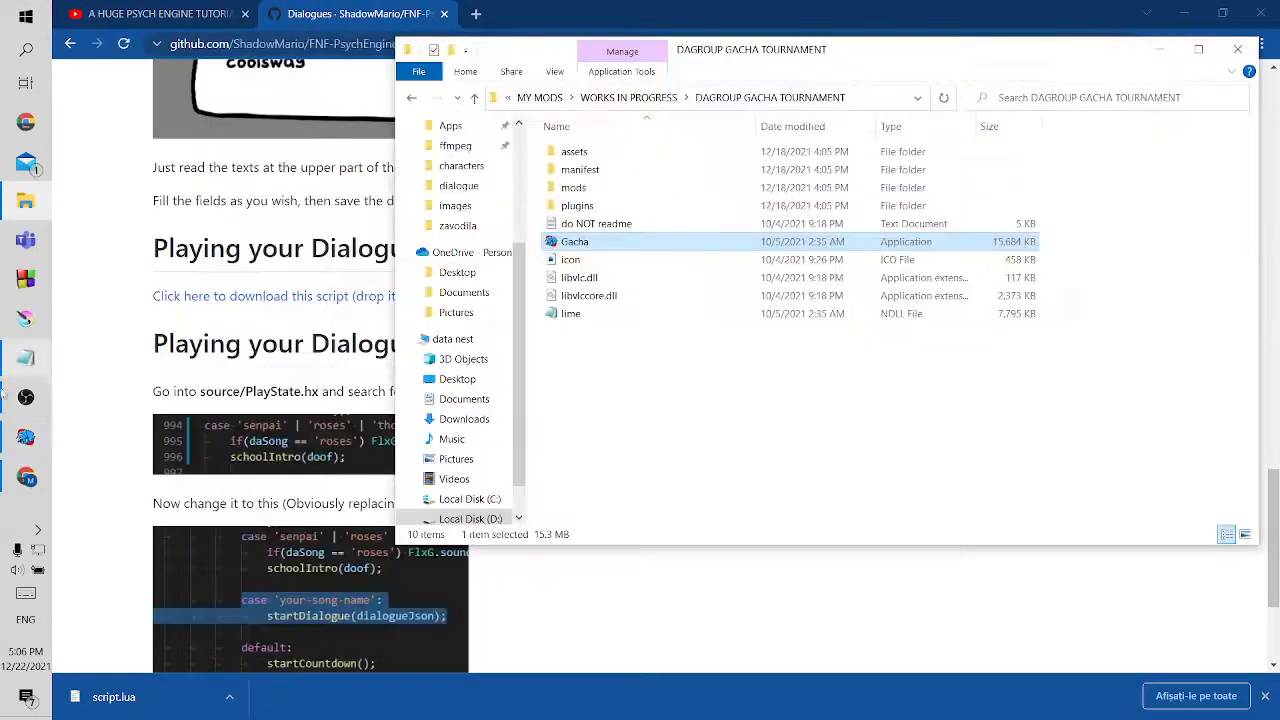
Switch to the already running Psych Engine game, start the Gacha Tournament week on Normal and close Google Chrome
click(15, 447)
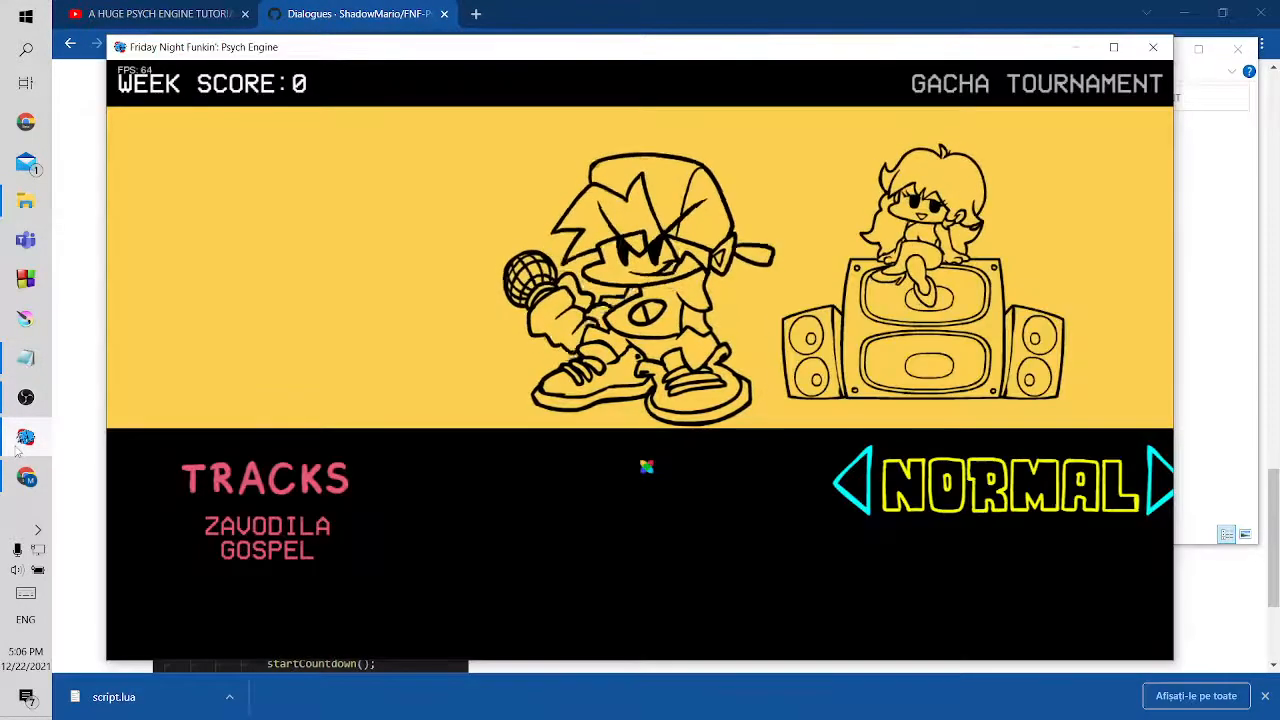
key(Return)
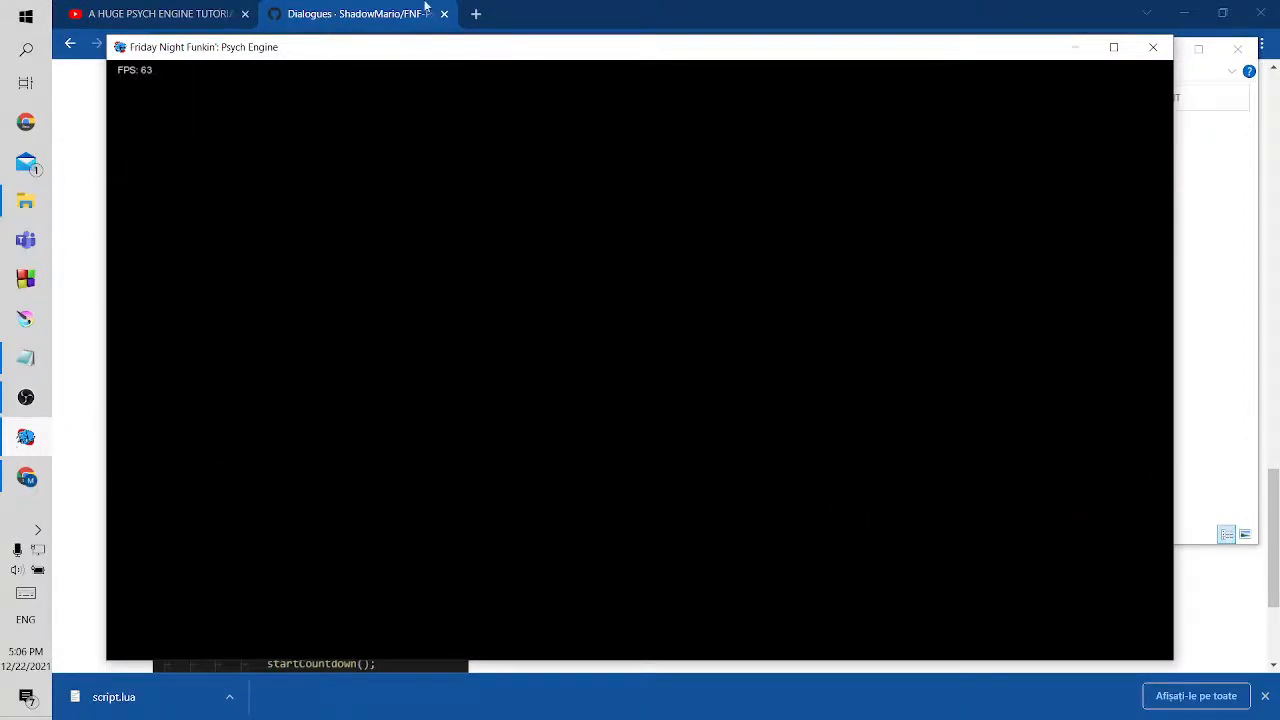
click(1262, 12)
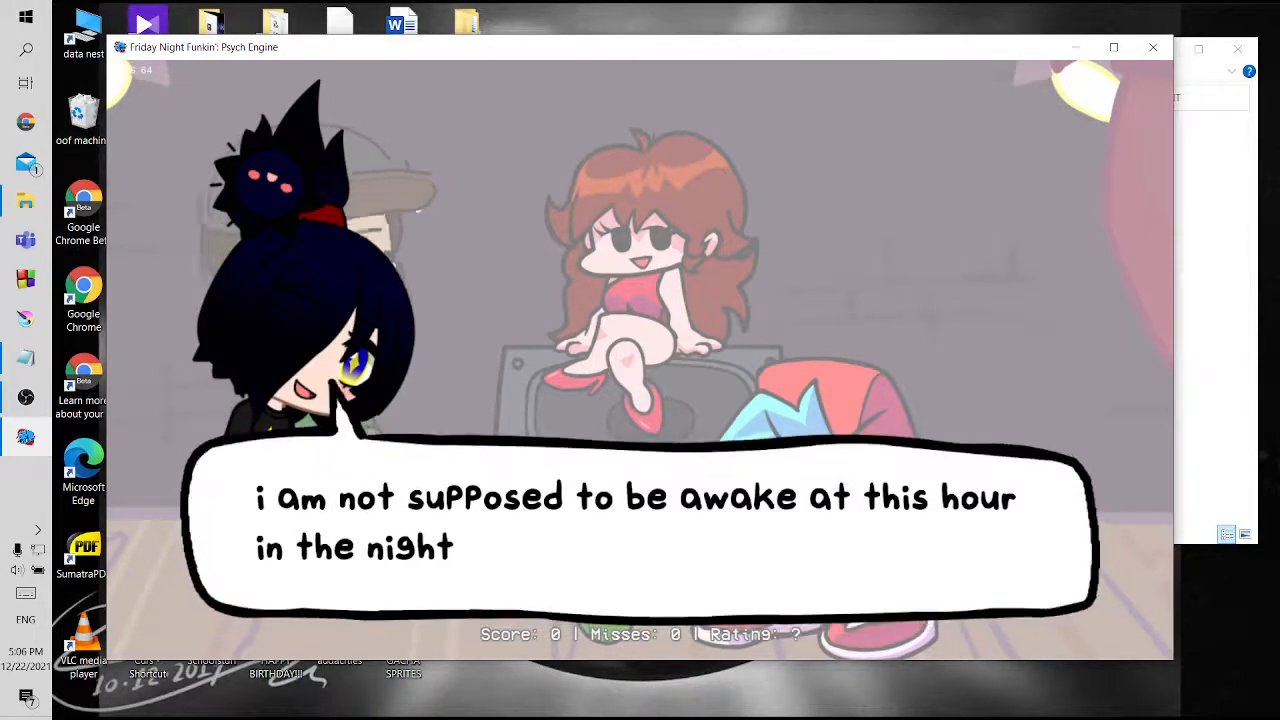
Advance through every dialogue line before Zavodila to test the dialogue, and pause the song once it starts
key(Return)
key(Return)
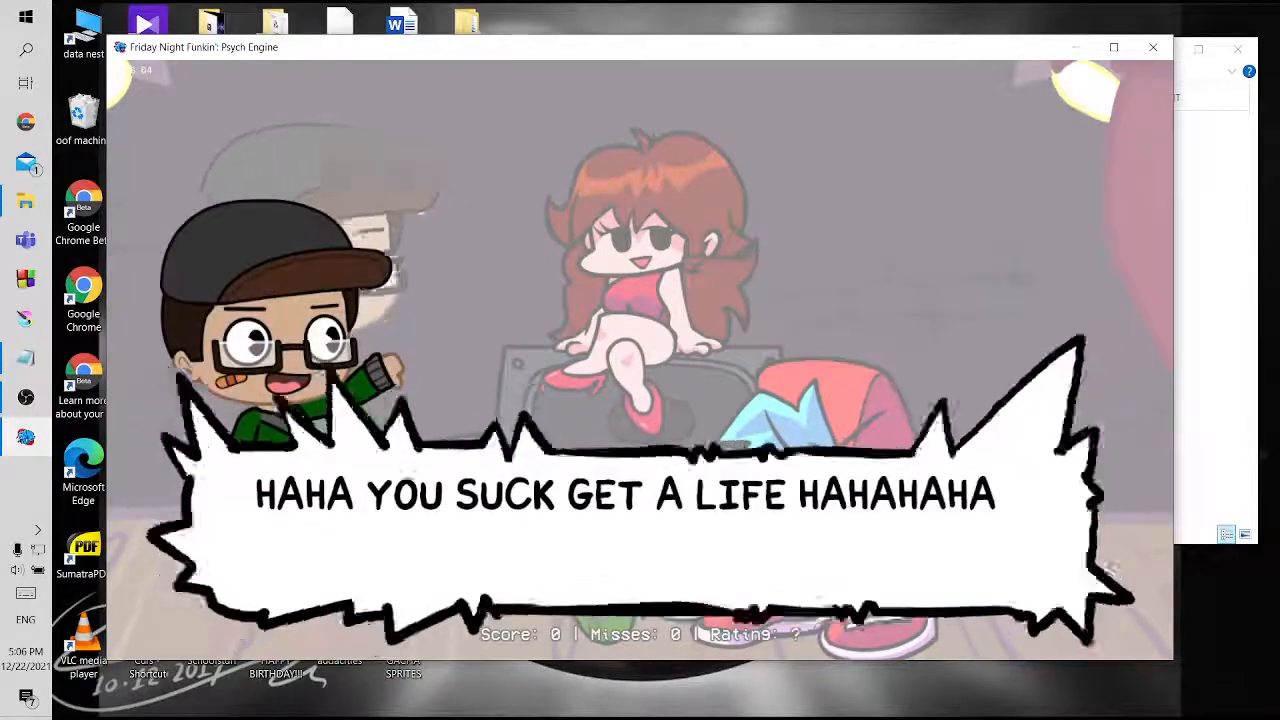
key(Return)
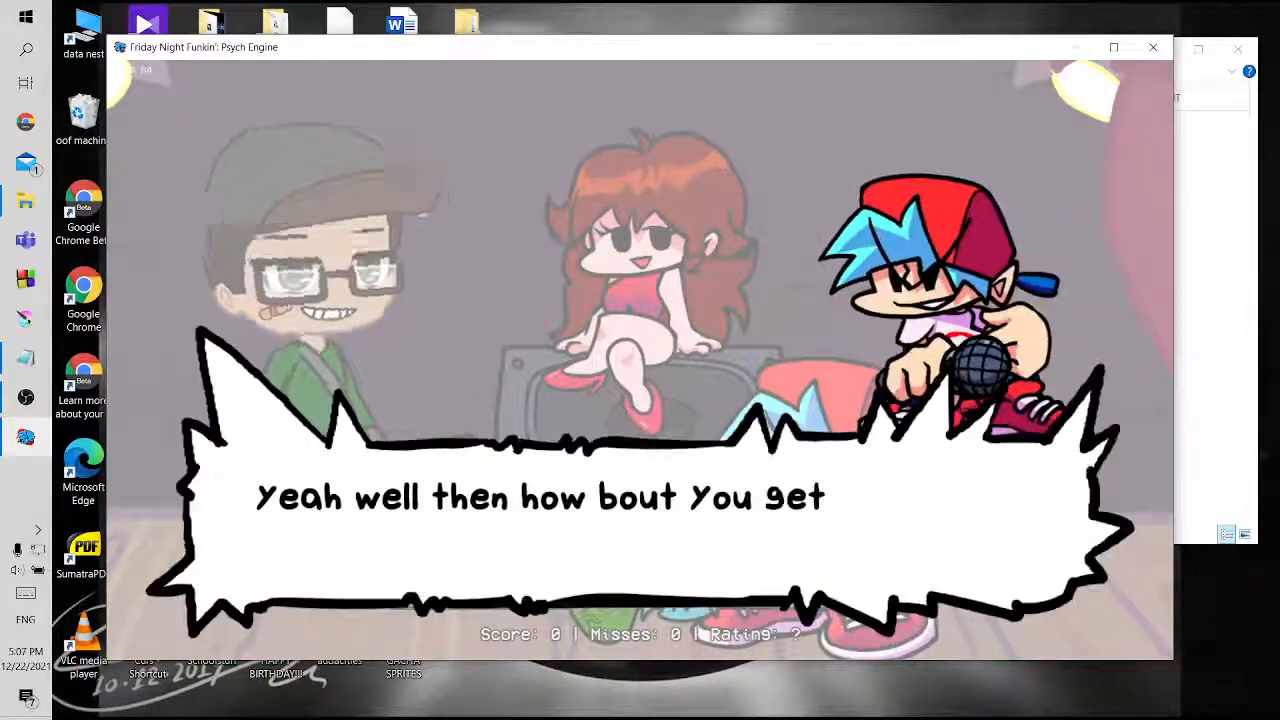
key(Return)
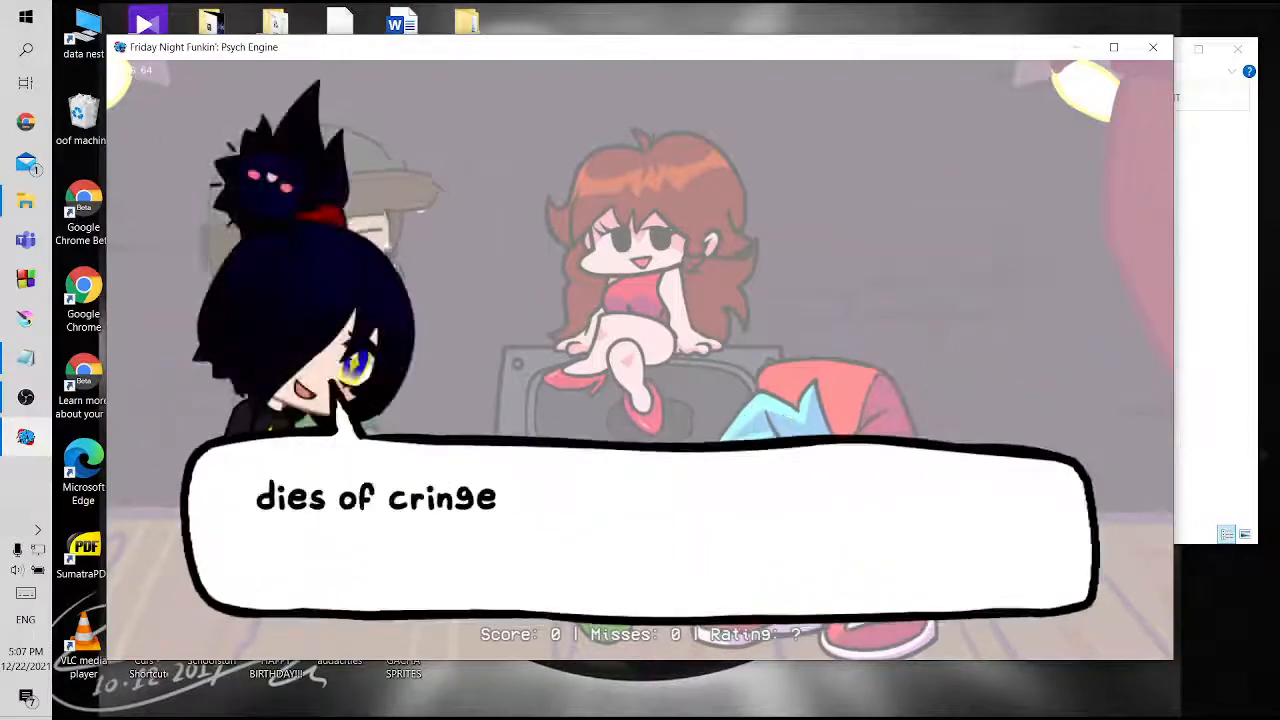
key(Return)
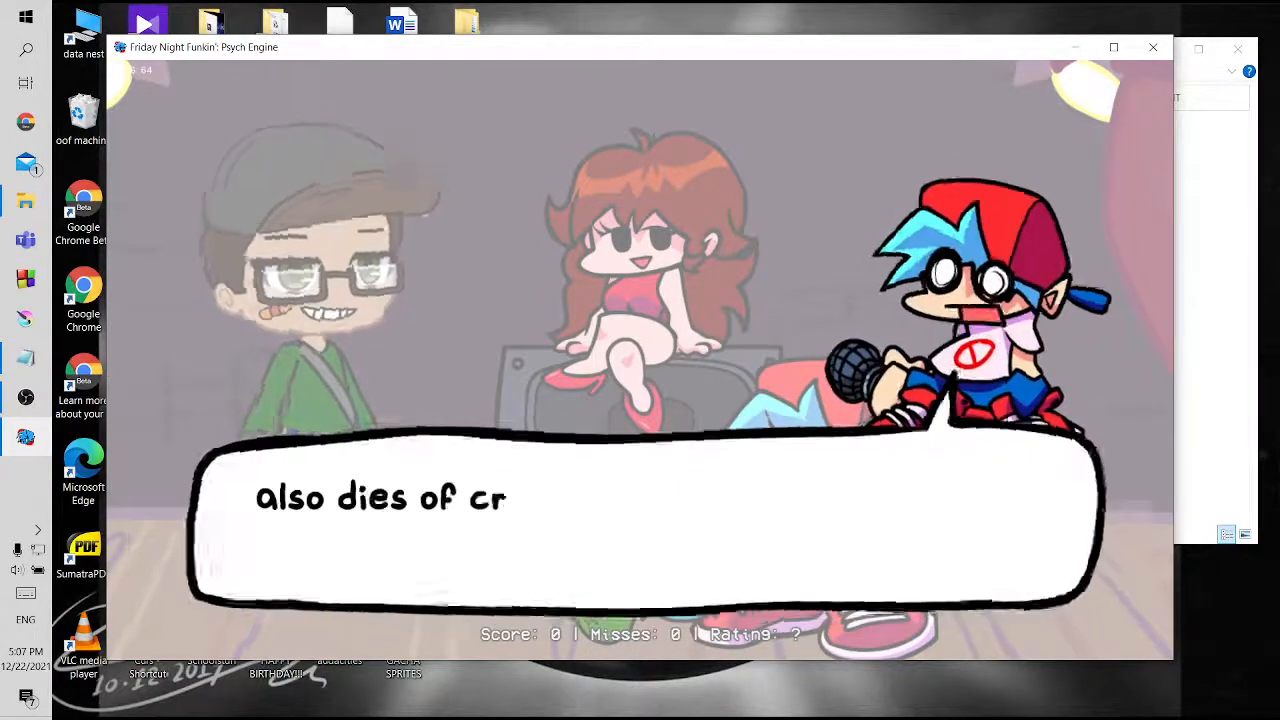
key(Return)
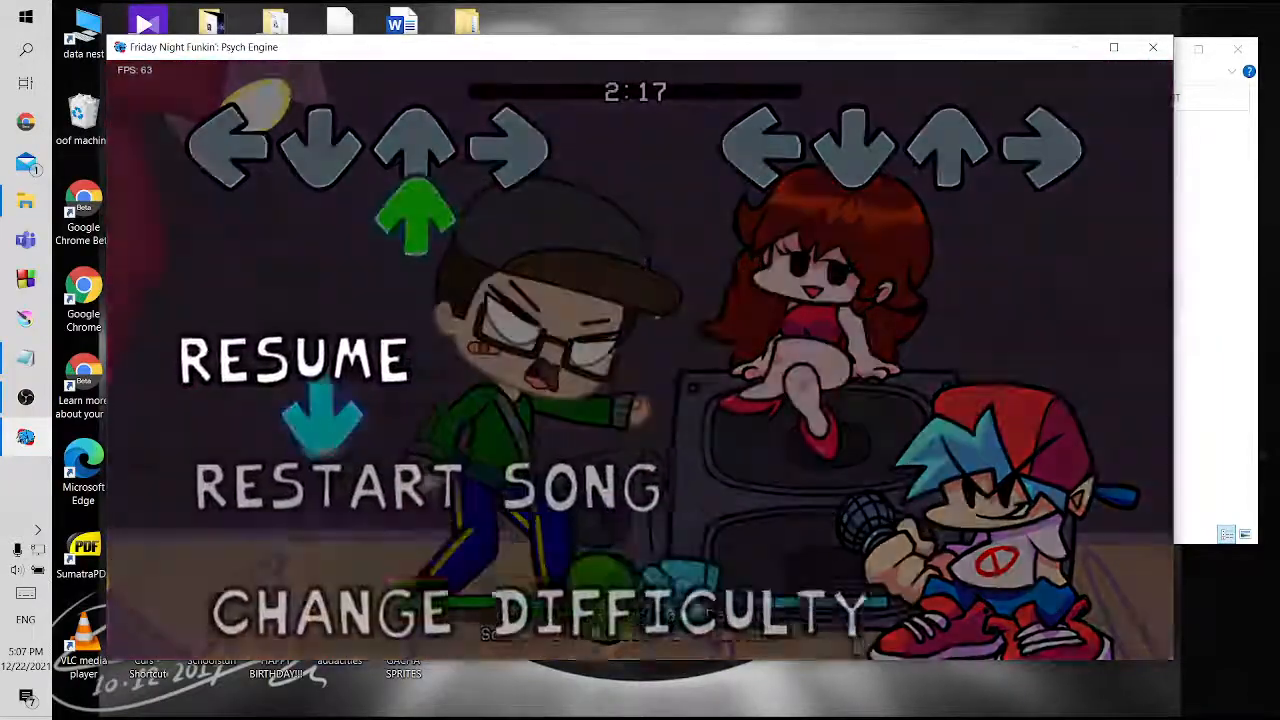
key(Return)
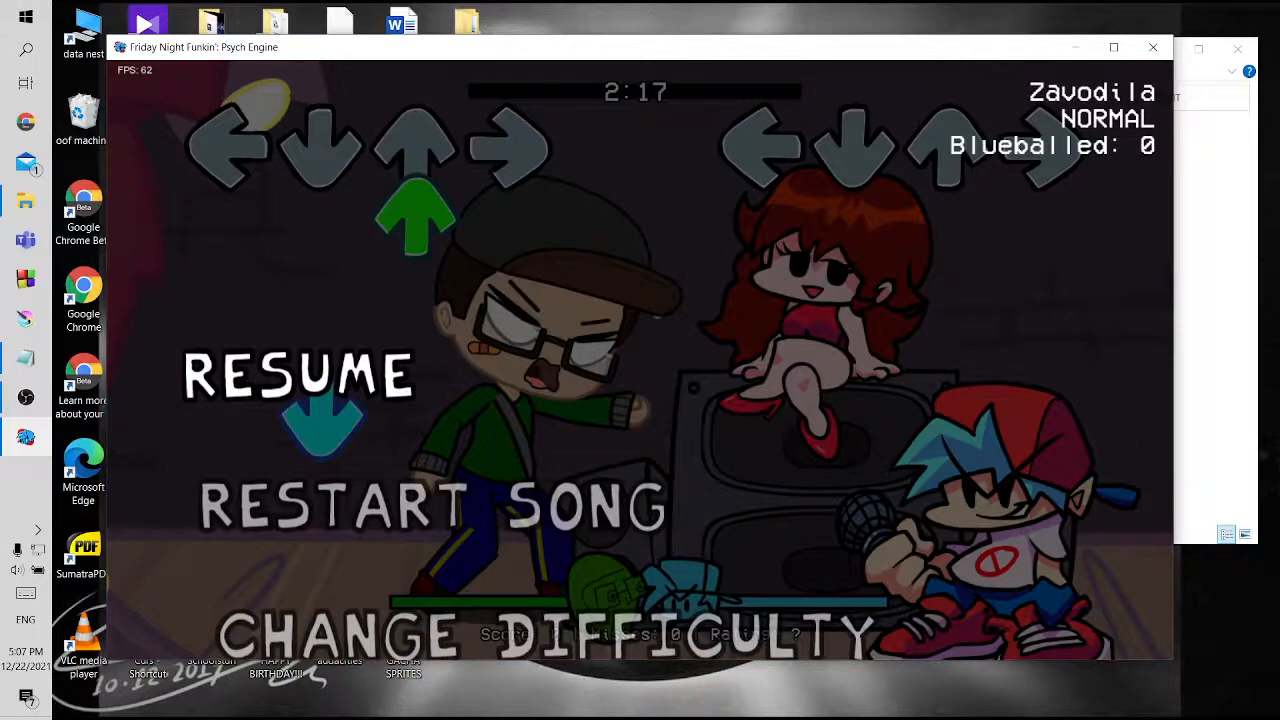
Switch to Notepad, mark the dialogue entry with an X in the TUT checklist and return to the paused game
click(25, 358)
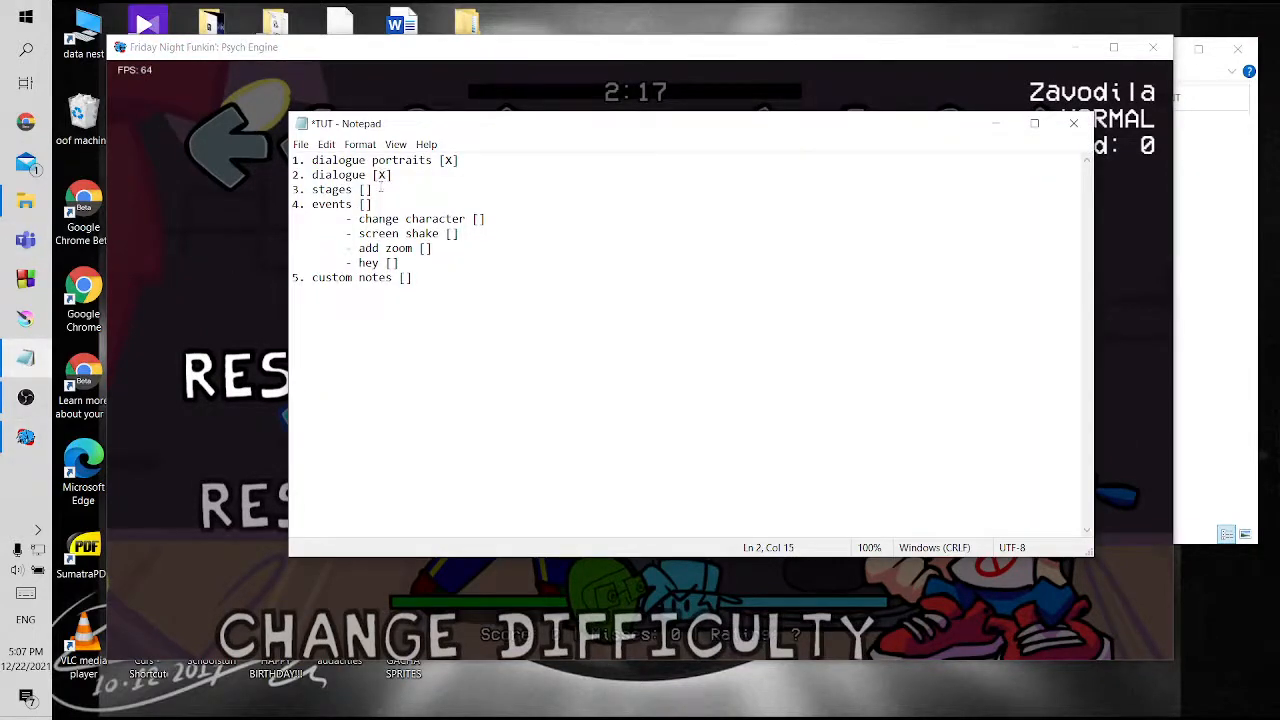
click(168, 222)
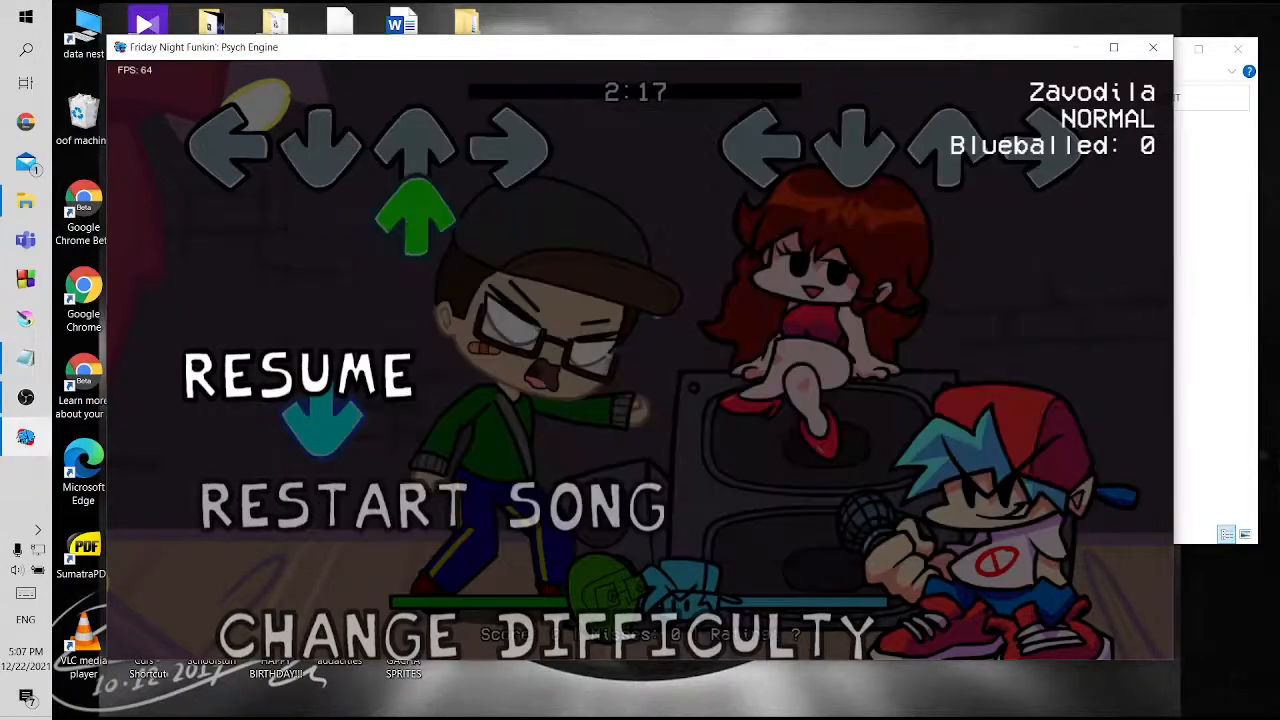
Exit the paused song to the story menu and switch to the DAGROUP GACHA TOURNAMENT folder in File Explorer
key(Up)
key(Return)
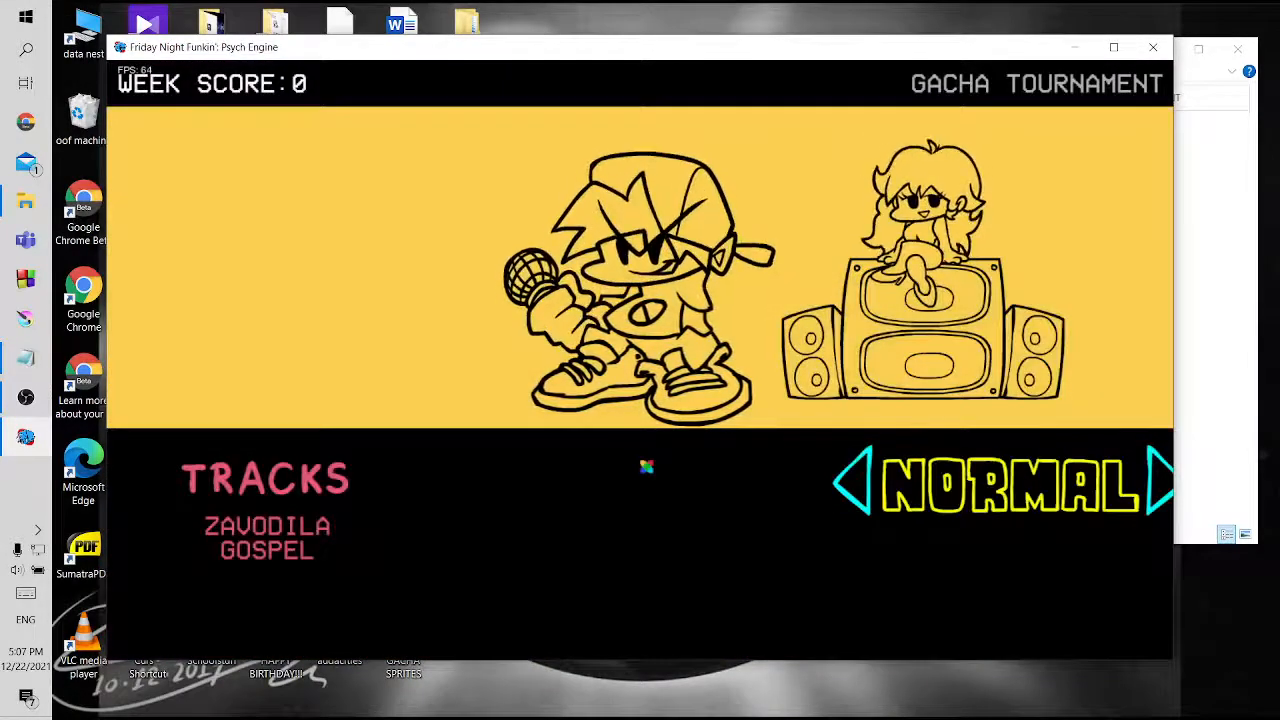
click(1203, 231)
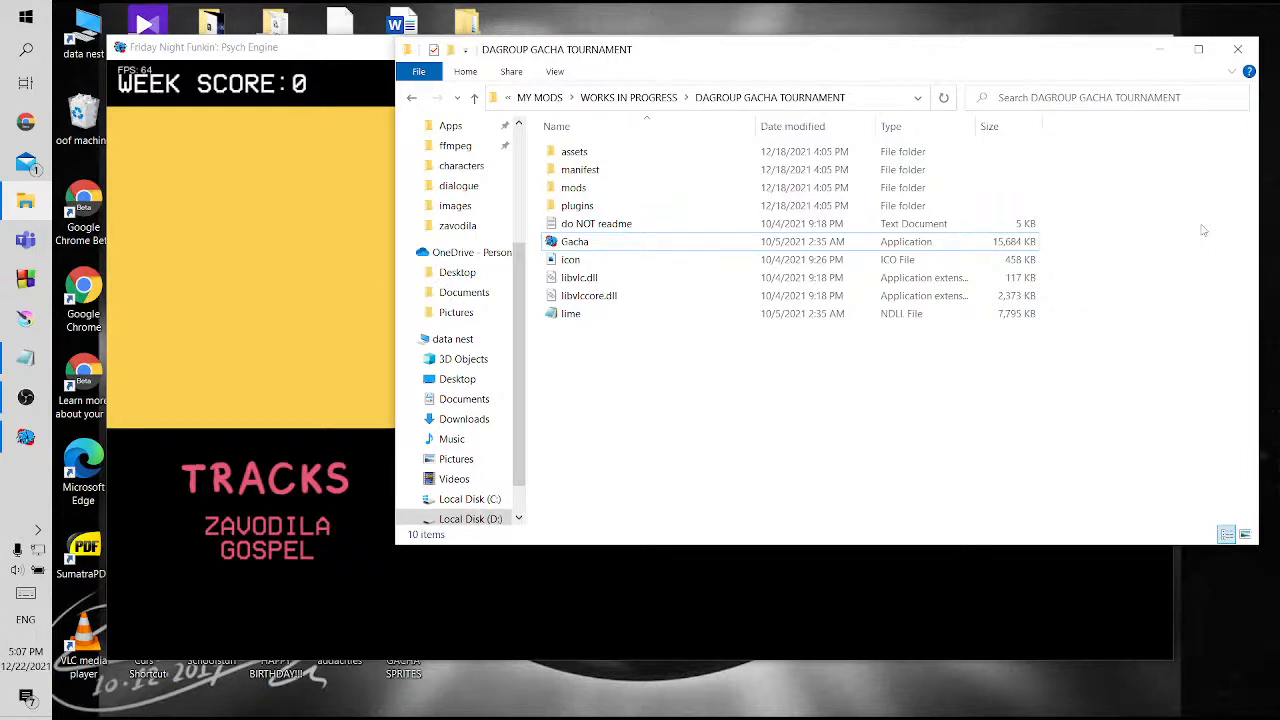
Go to the mod's mods/stages folder and open carpet.json and carpet.lua in Visual Studio Code
double_click(605, 188)
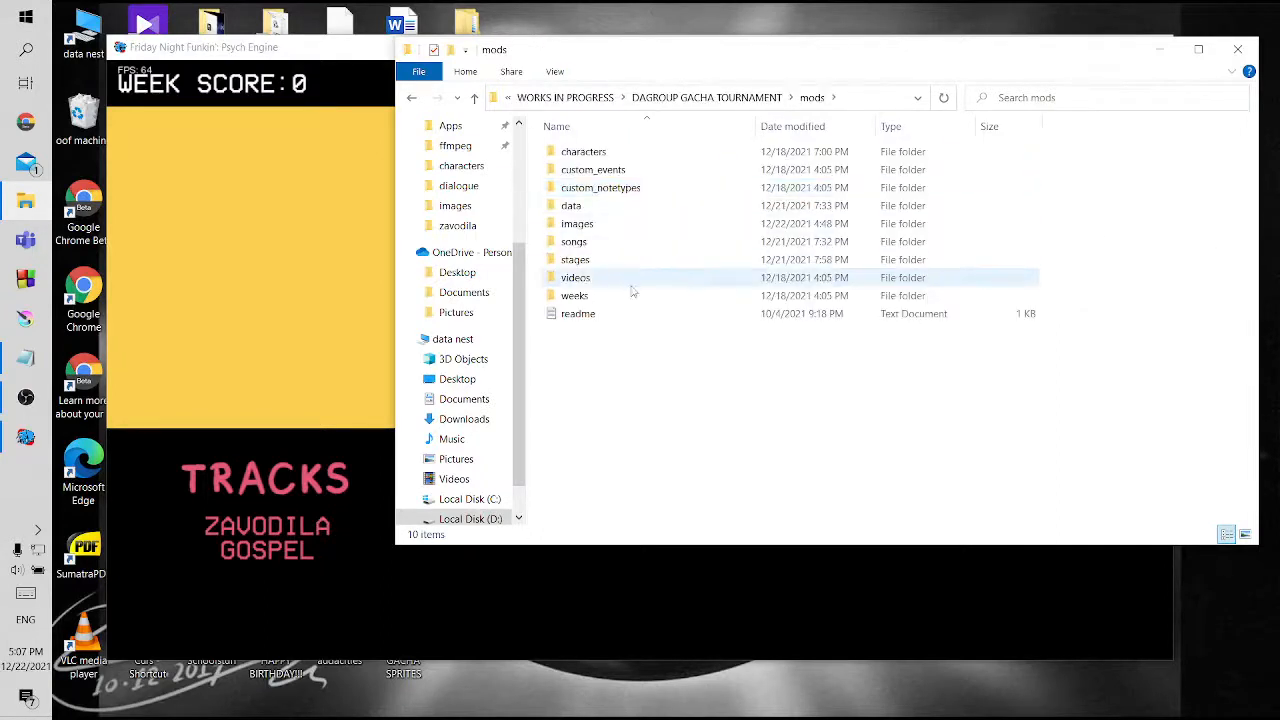
double_click(605, 259)
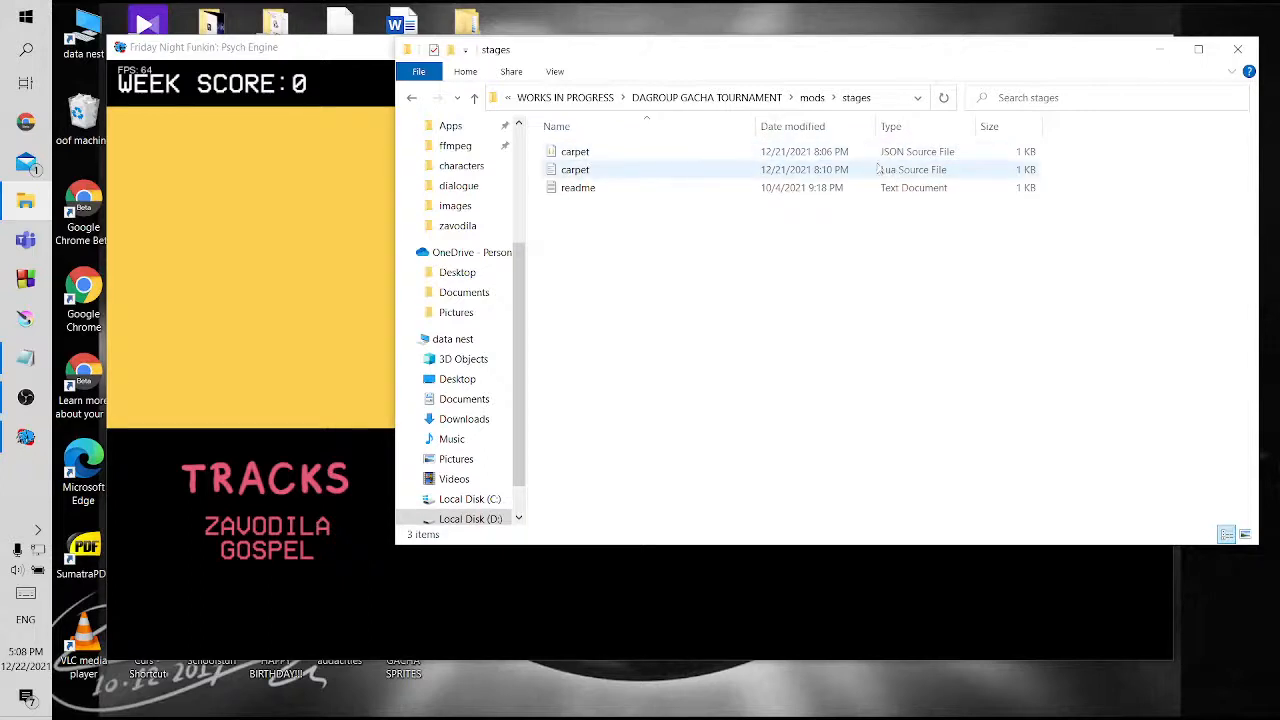
click(474, 98)
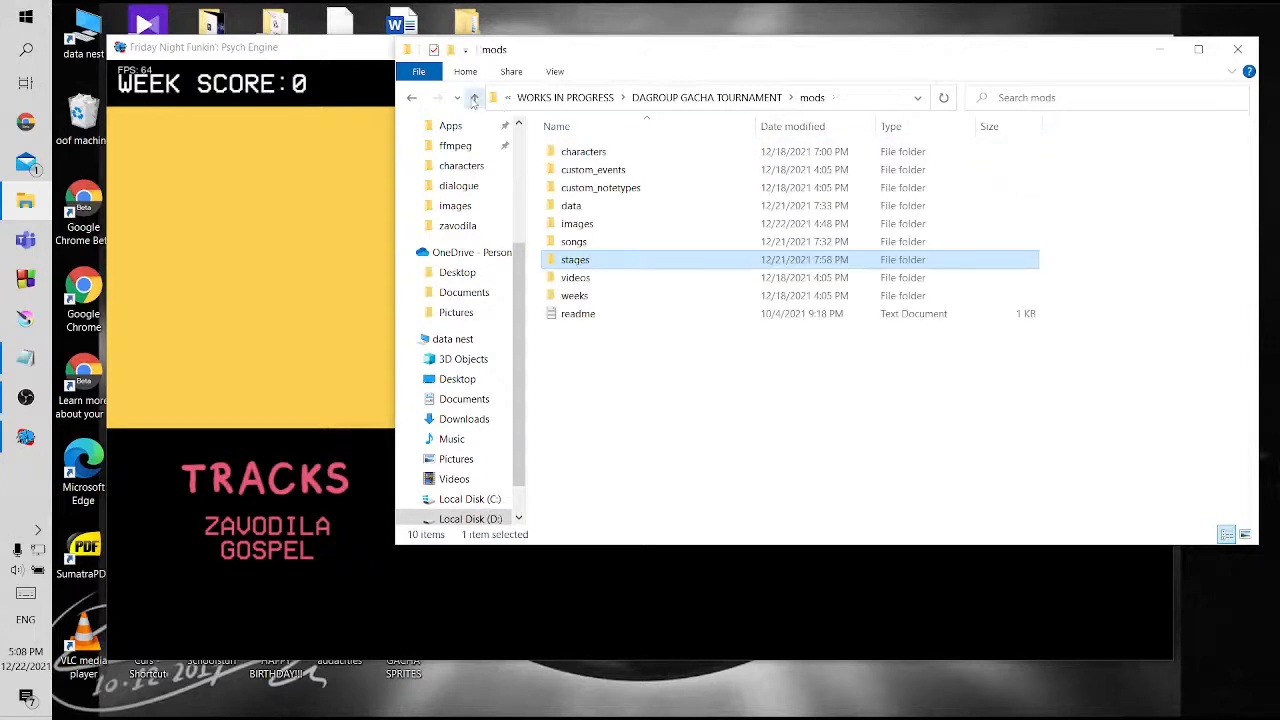
double_click(625, 263)
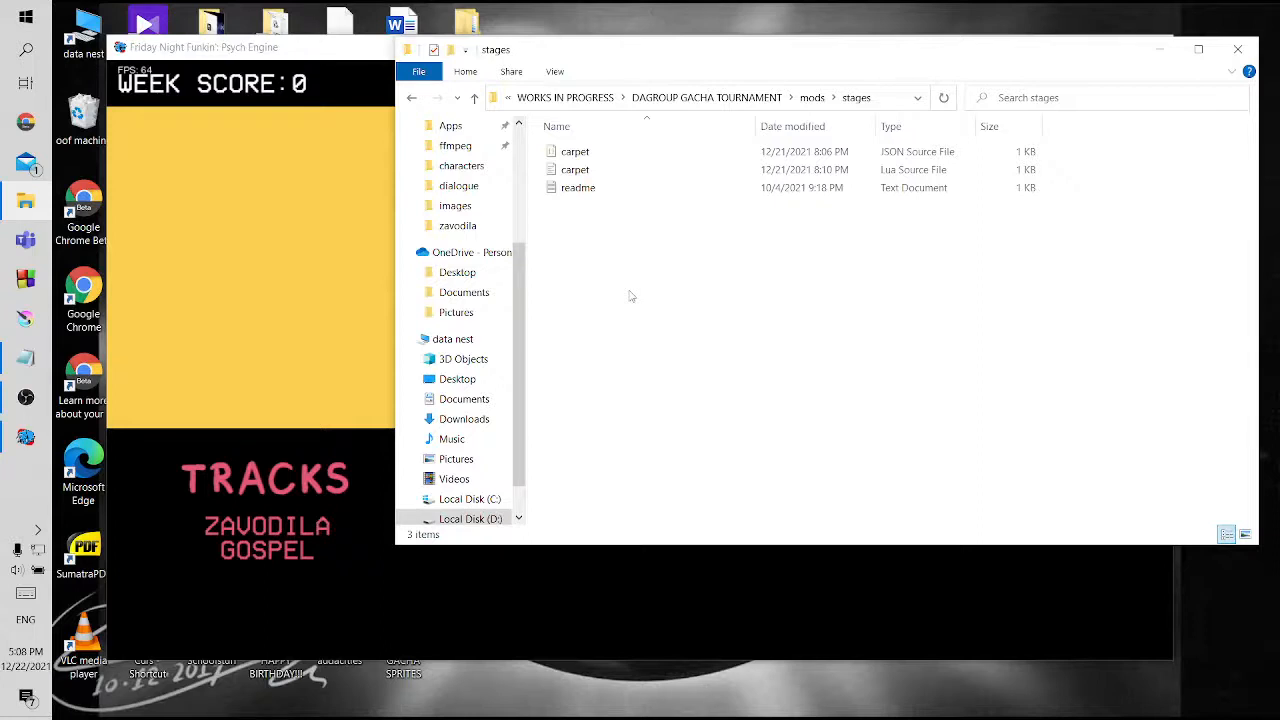
click(603, 155)
double_click(600, 170)
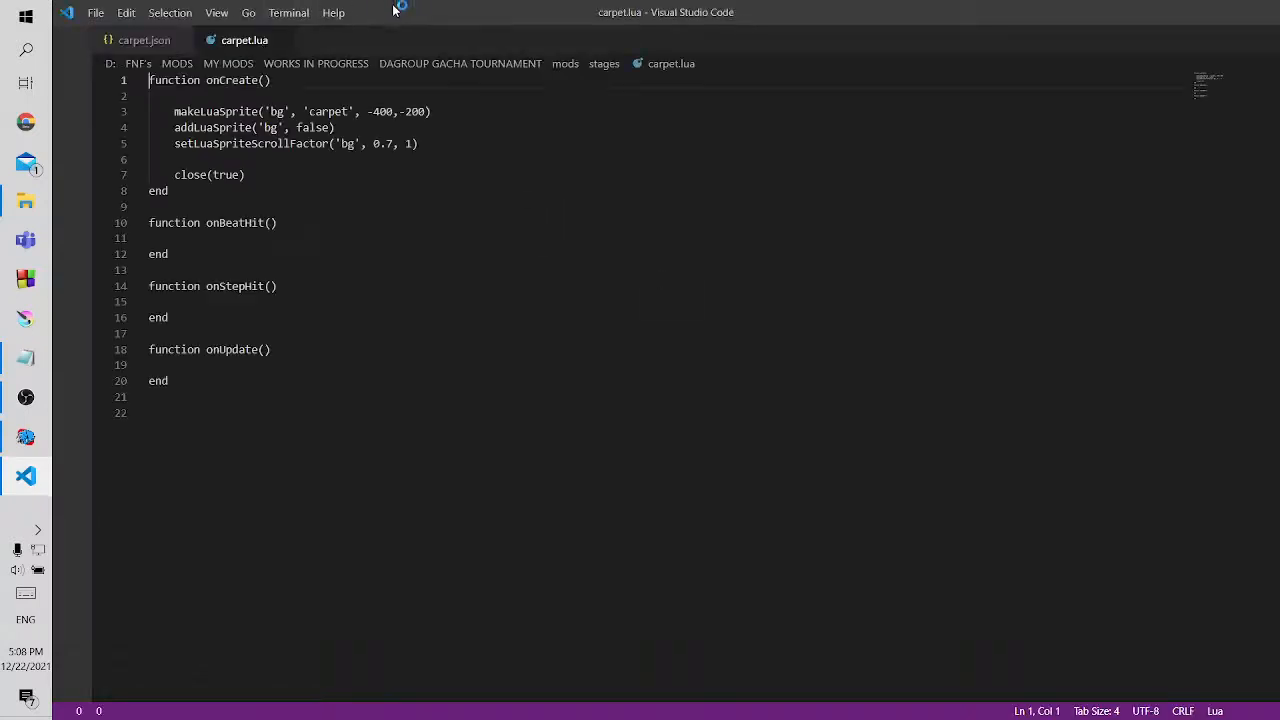
Review the character positions and isPixelStage setting in carpet.json, dismissing the Bracket Pair Colorizer notification
click(143, 42)
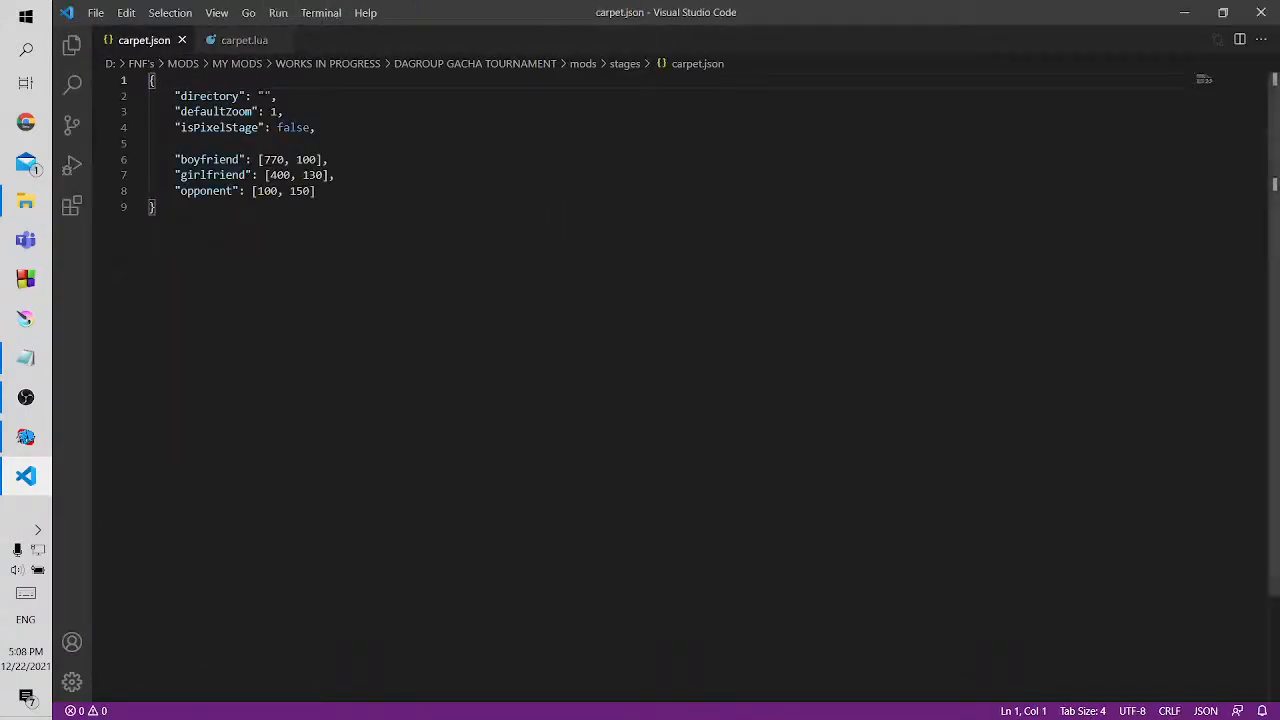
drag(175, 159, 355, 195)
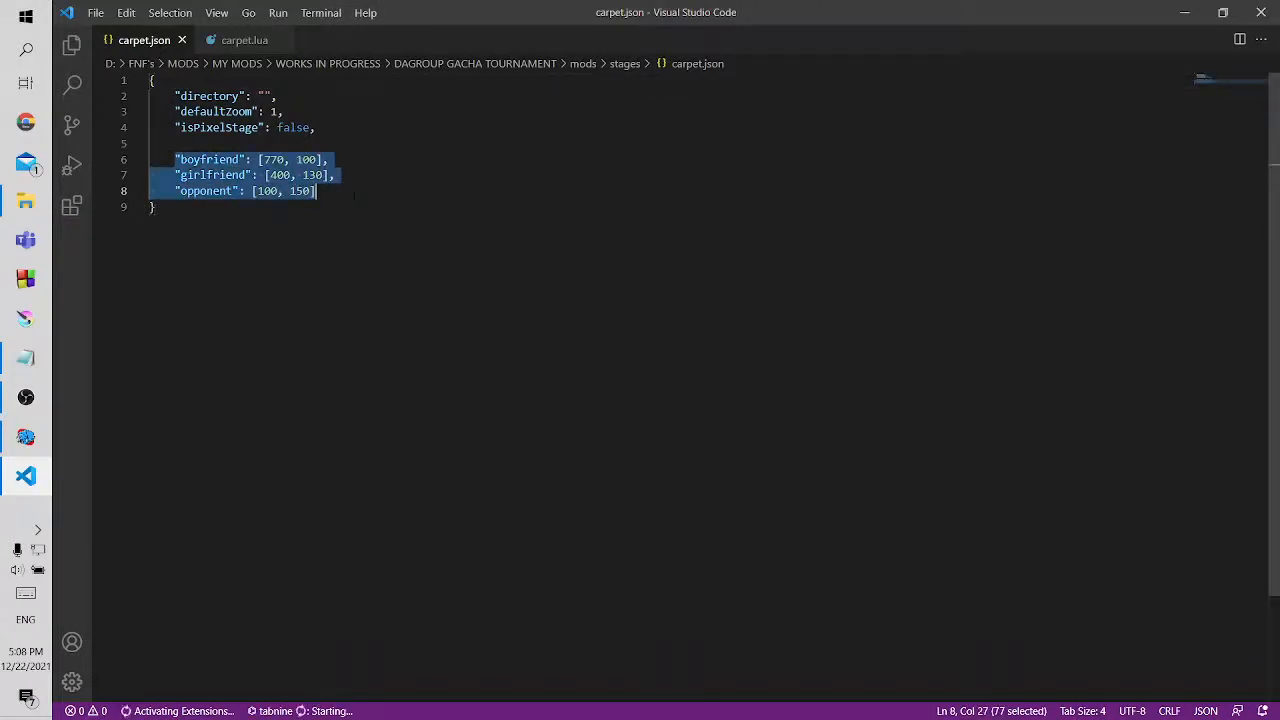
click(355, 193)
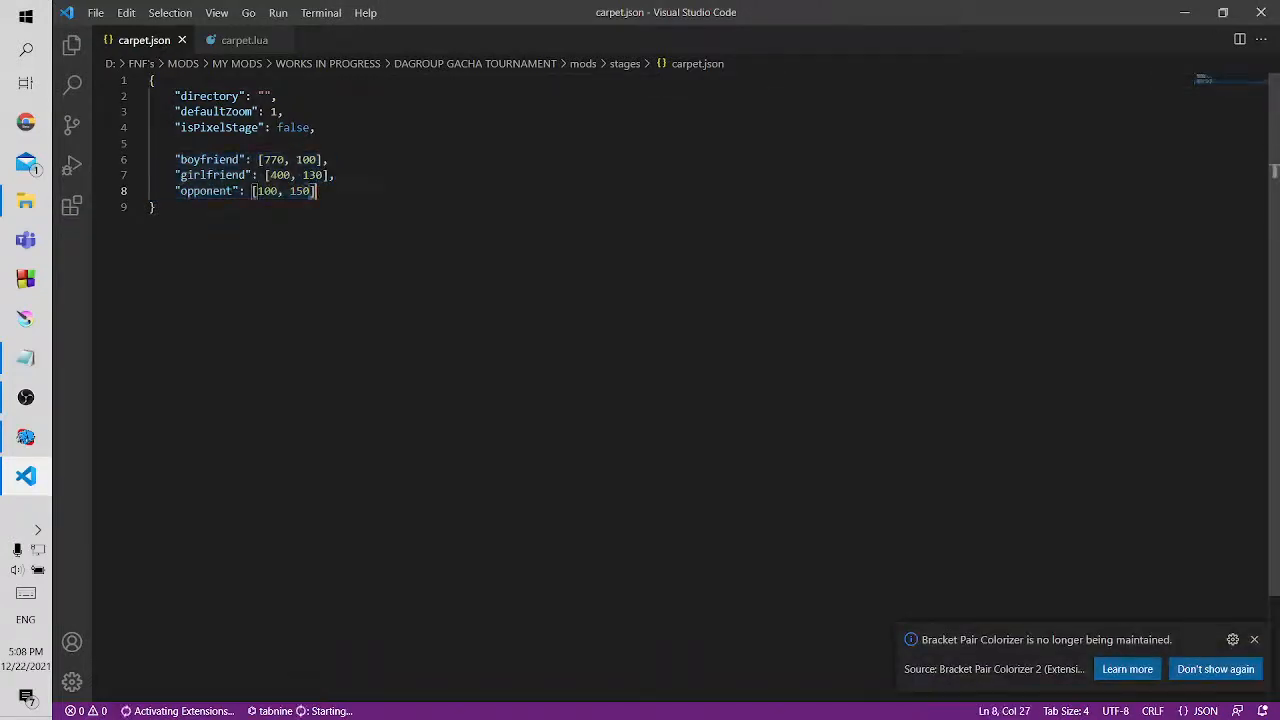
click(1256, 640)
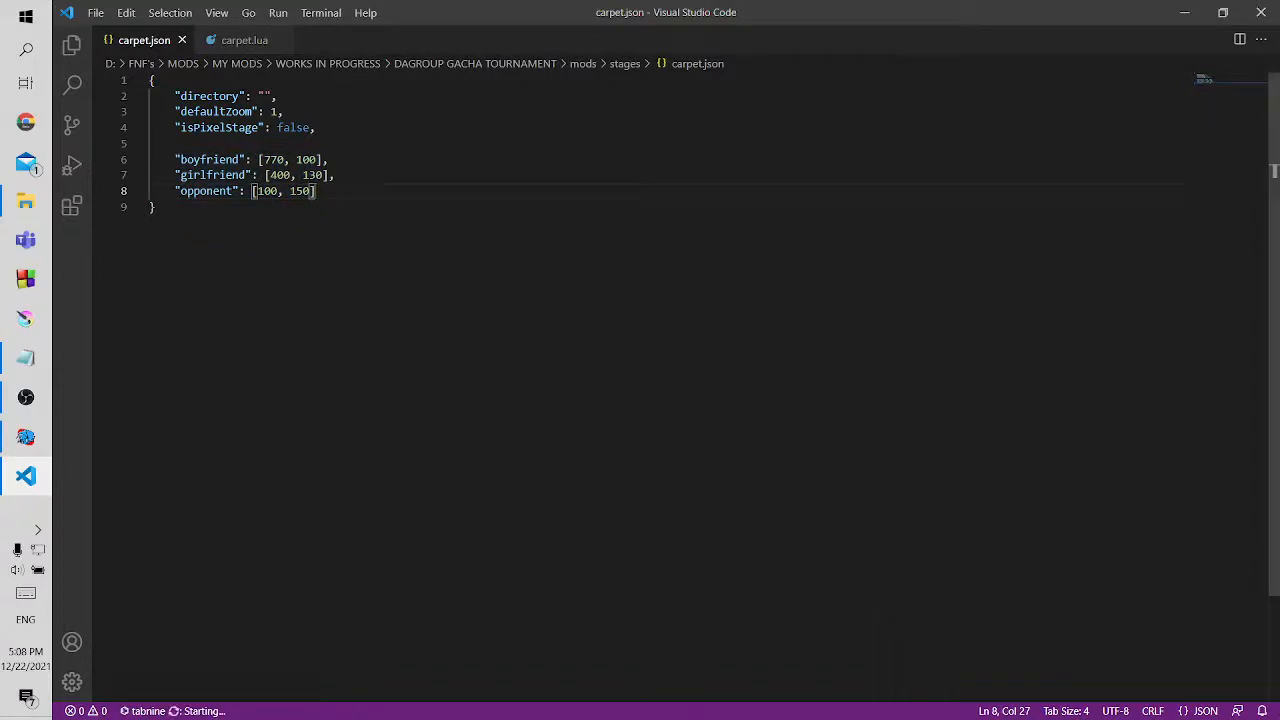
double_click(291, 128)
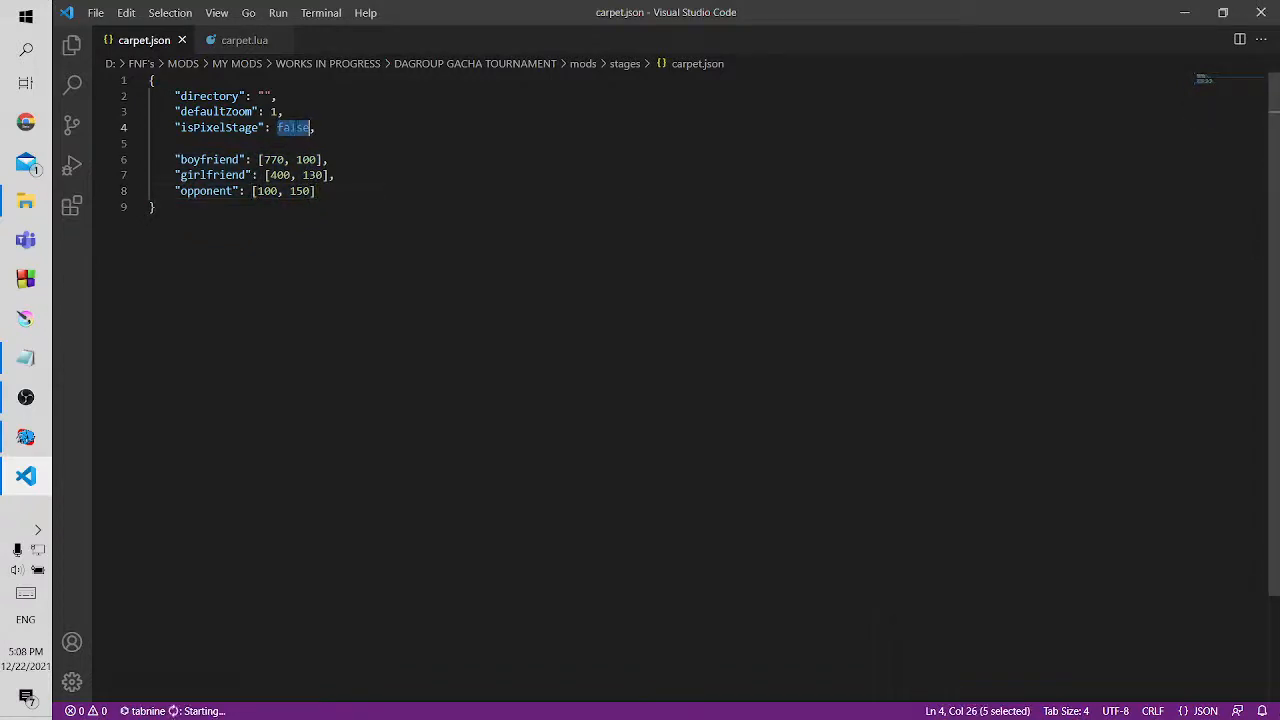
click(316, 191)
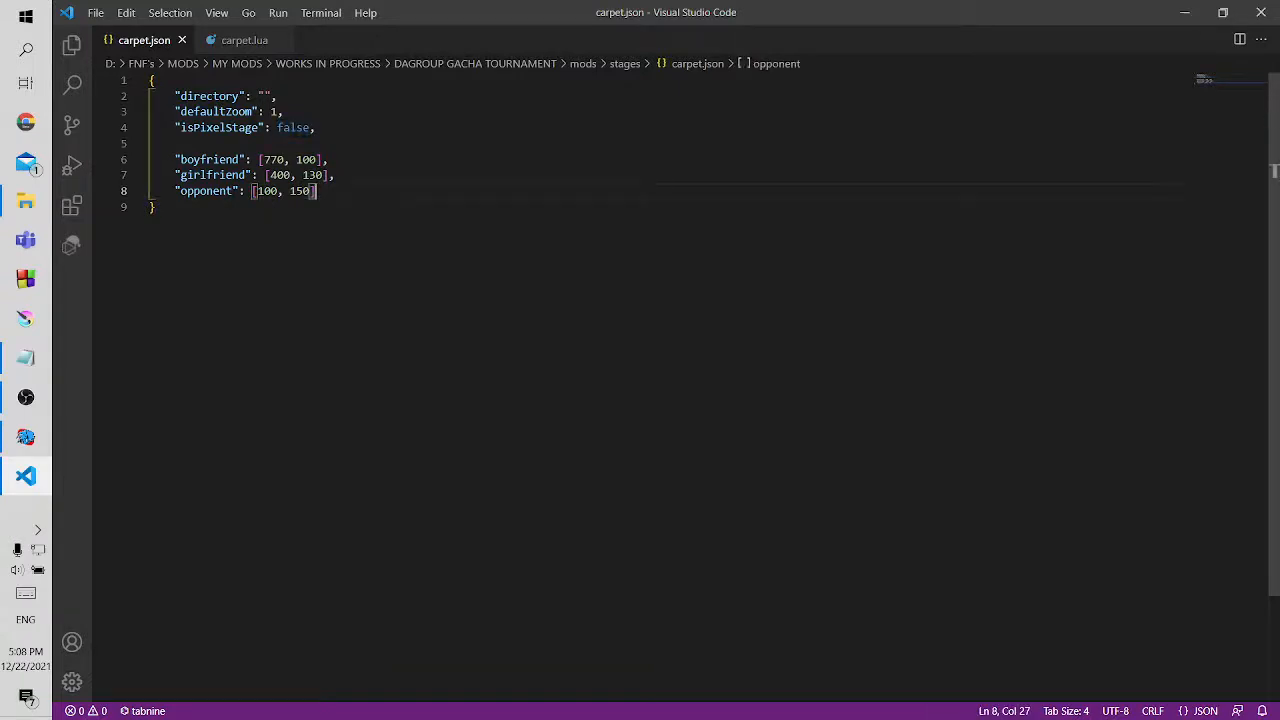
Switch to Psych Engine, start the Gacha Tournament week on Normal, advance through the dialogue and open Zavodila's chart editor
click(26, 437)
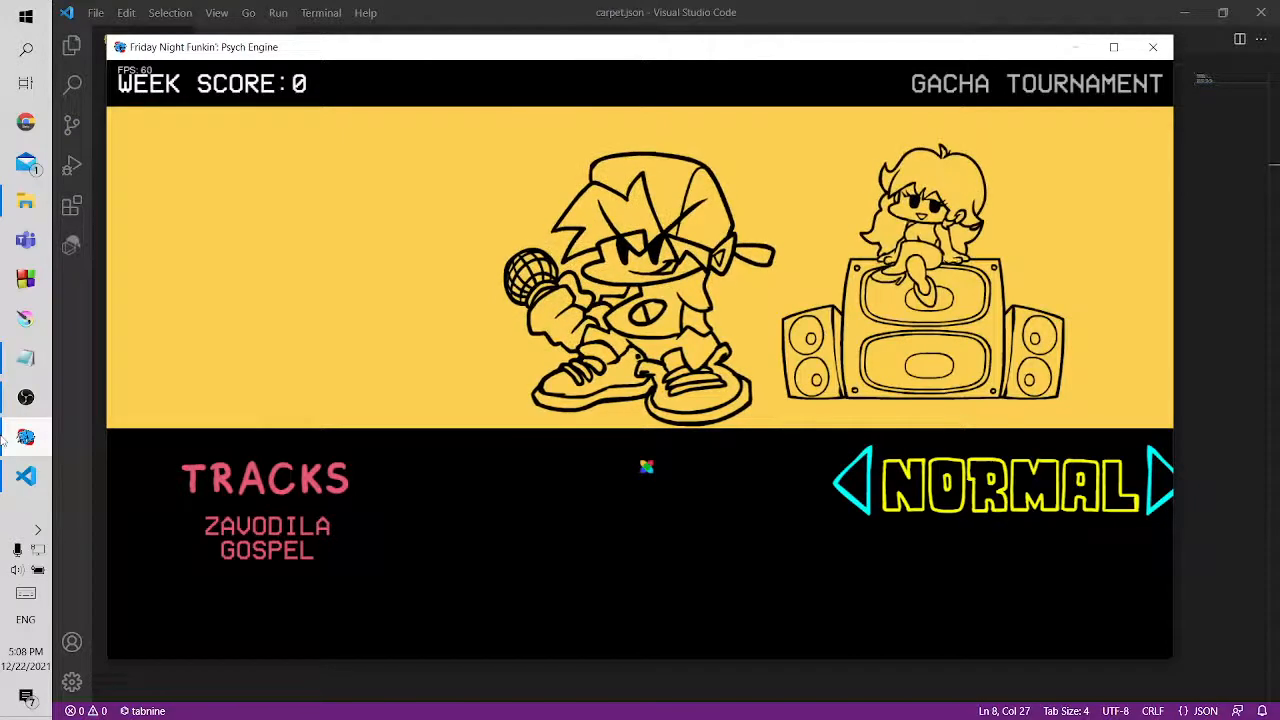
key(Return)
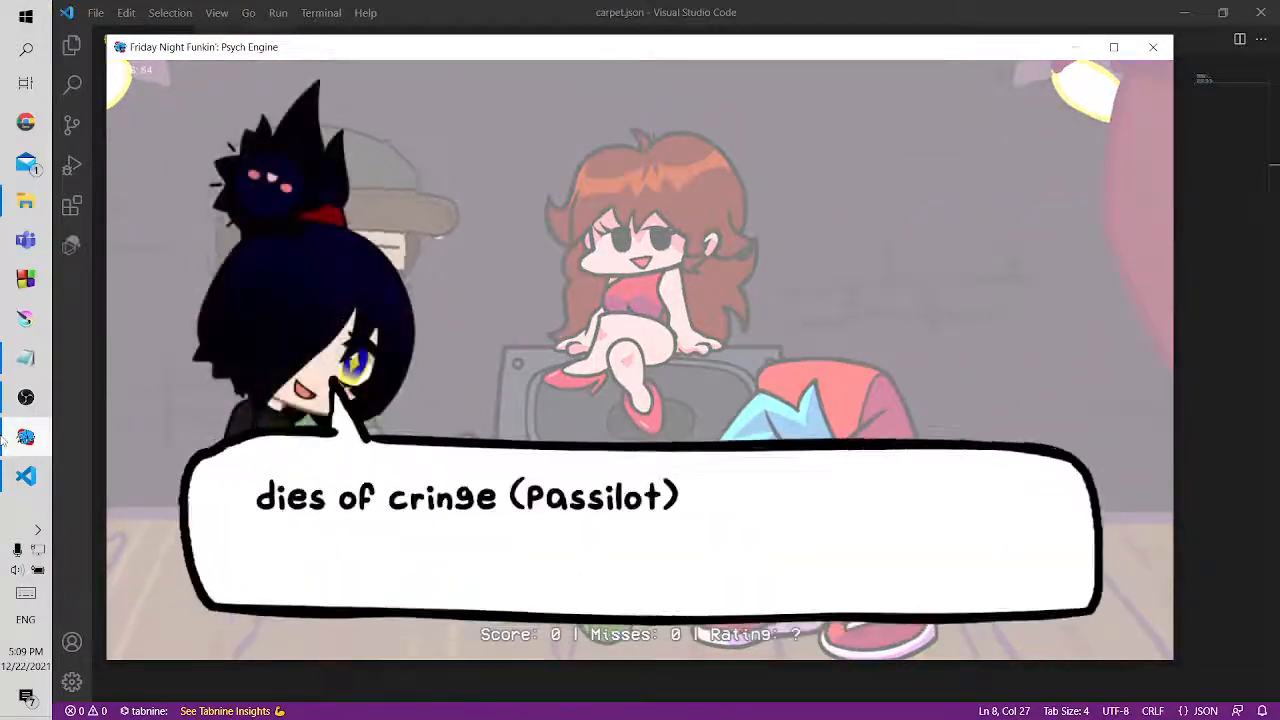
key(Return)
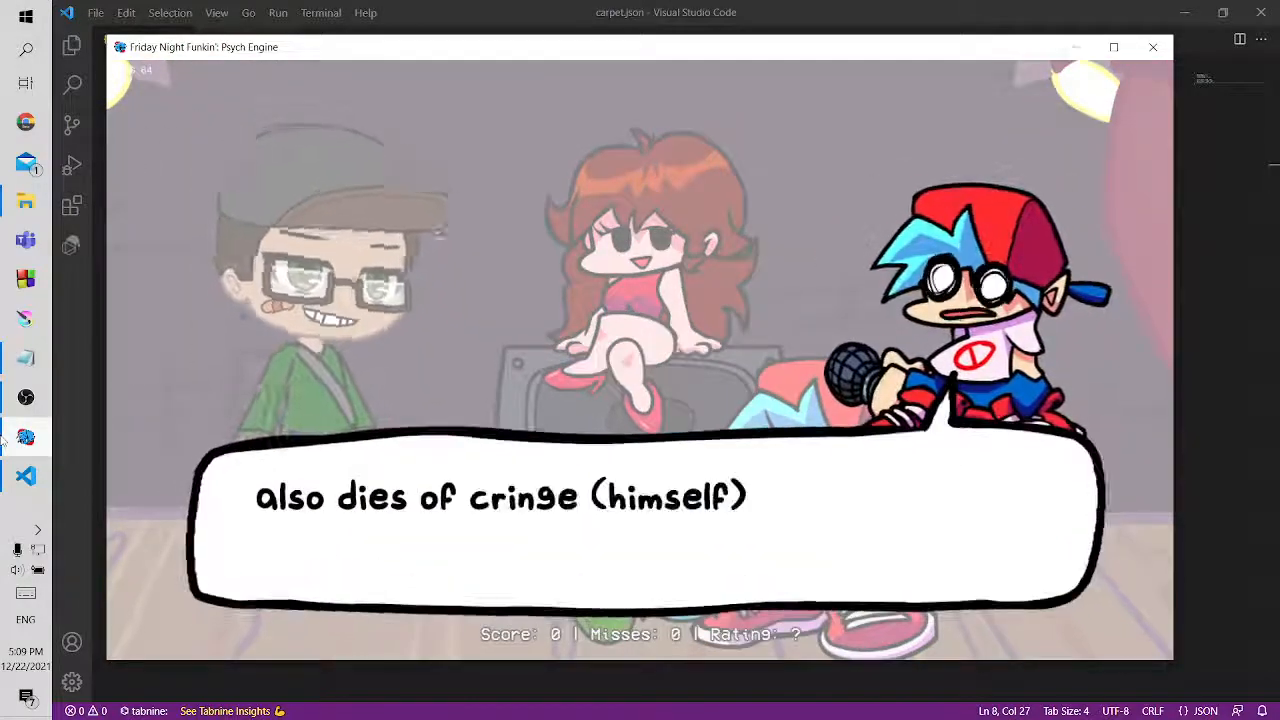
key(Return)
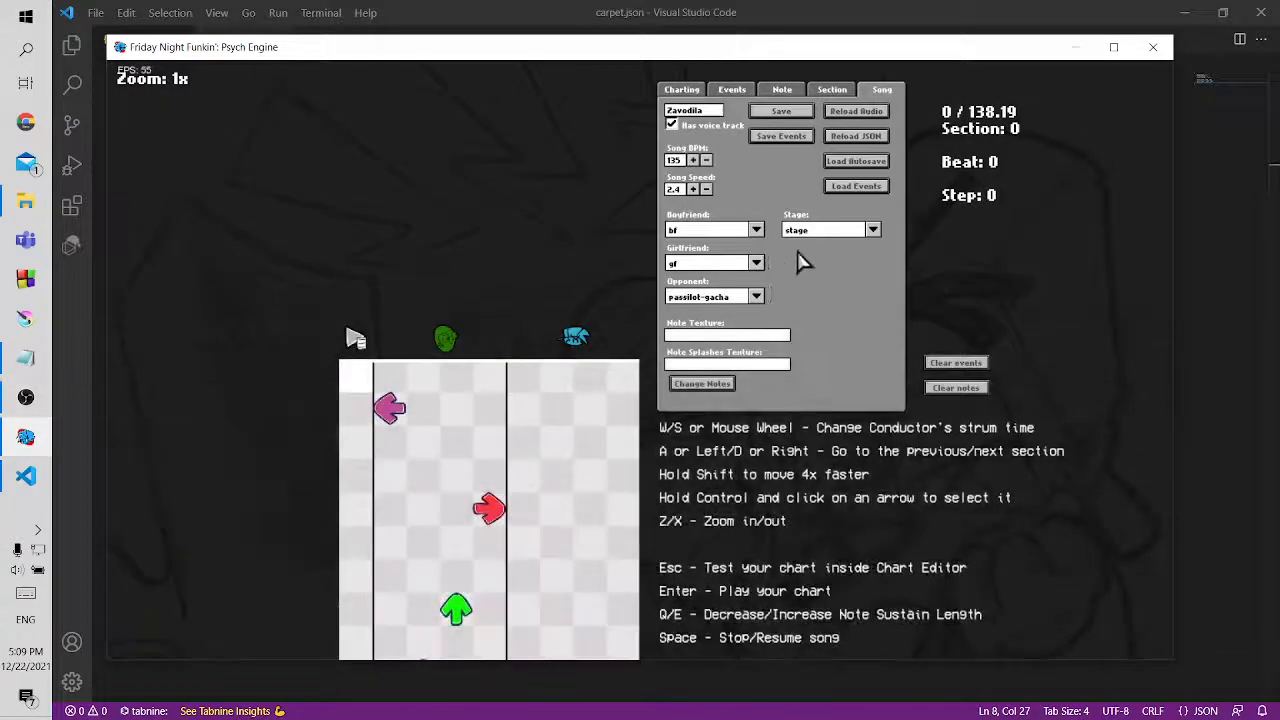
Set the song's stage to carpet and save the chart as zavodila in the mods/data/zavodila folder
click(826, 238)
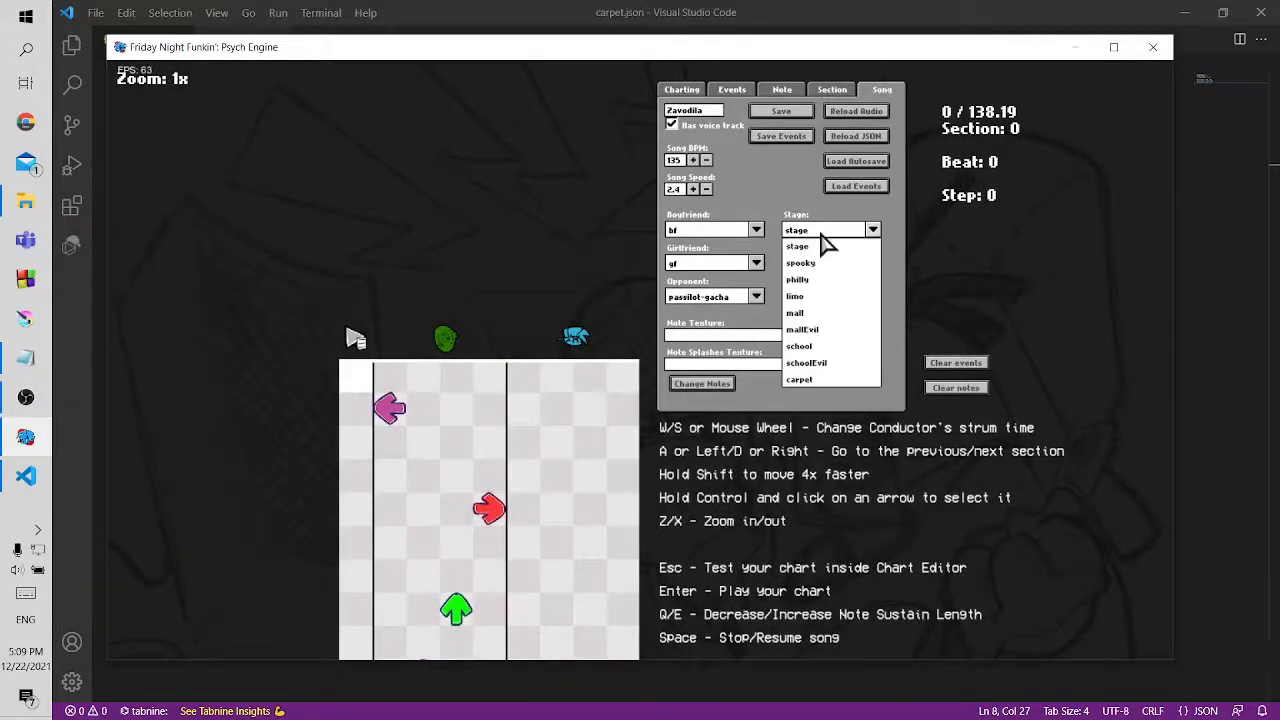
click(829, 382)
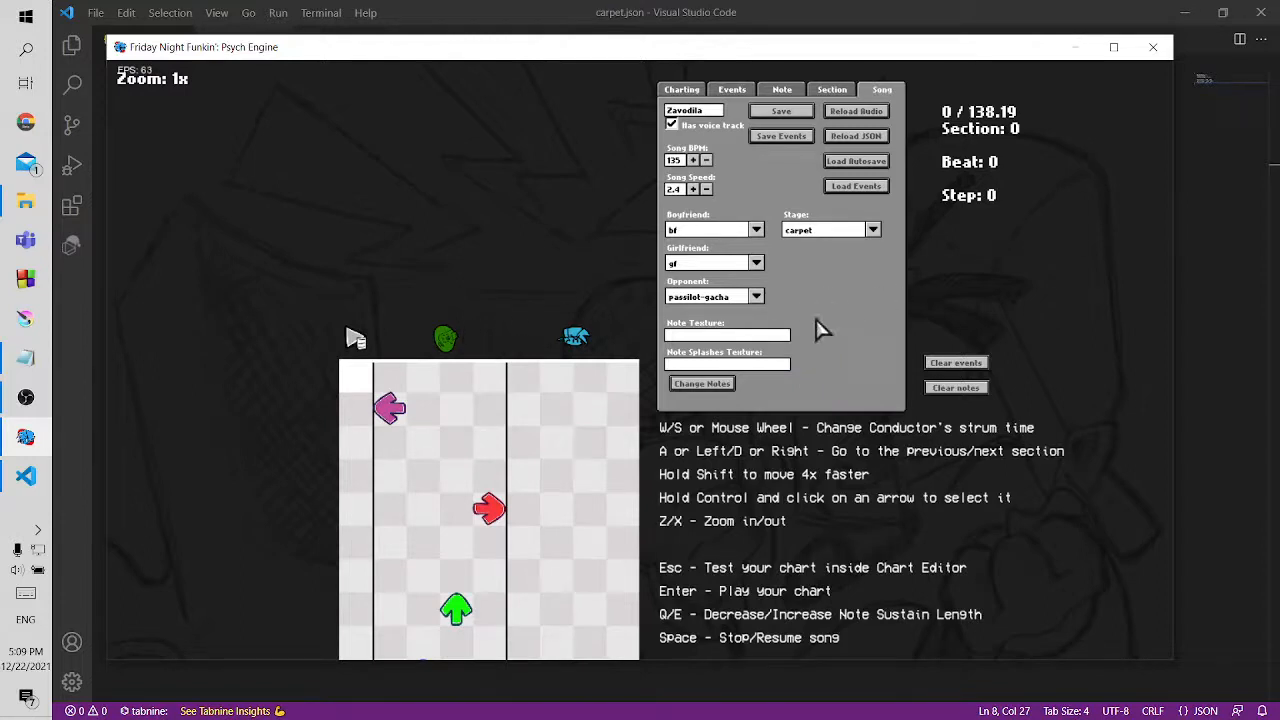
click(765, 114)
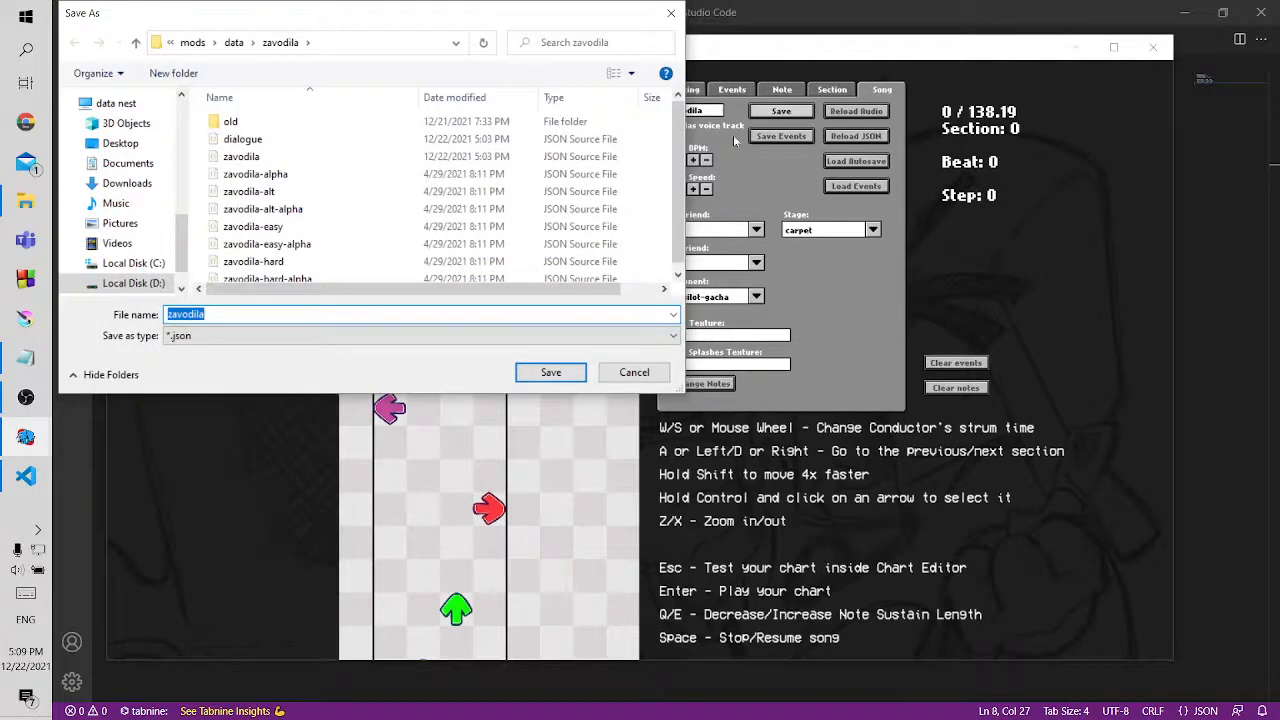
click(241, 157)
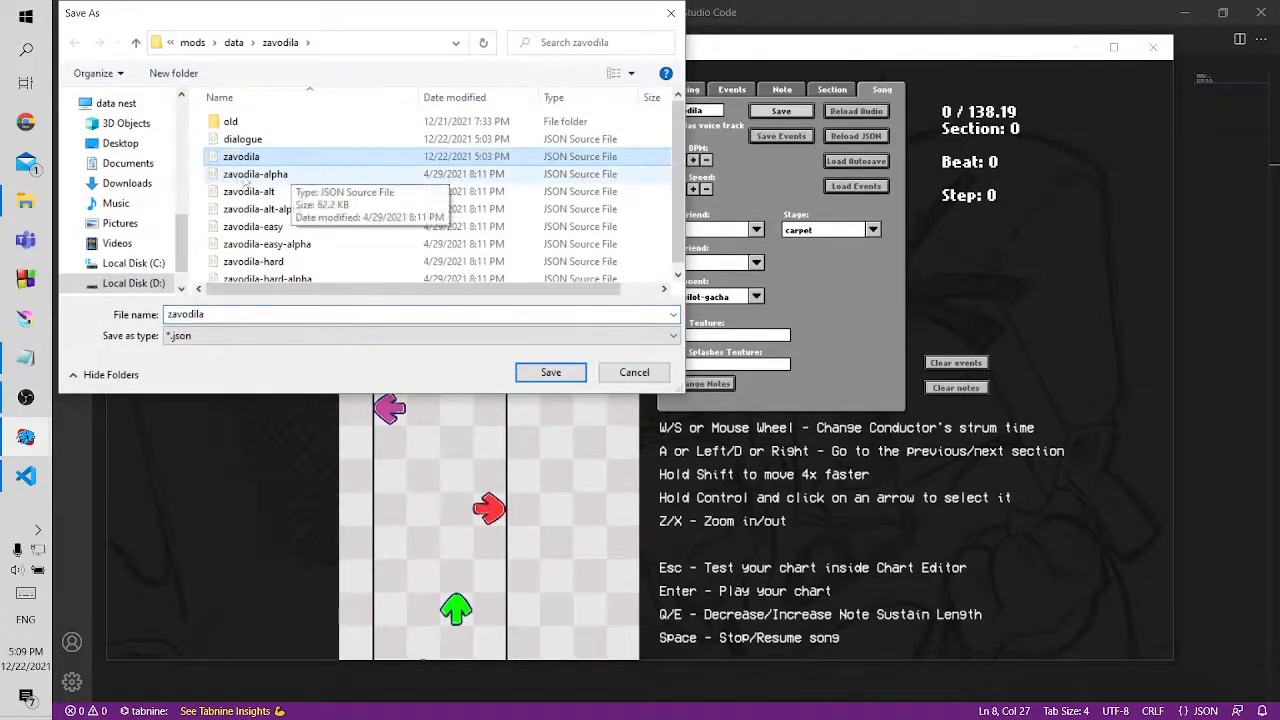
click(566, 378)
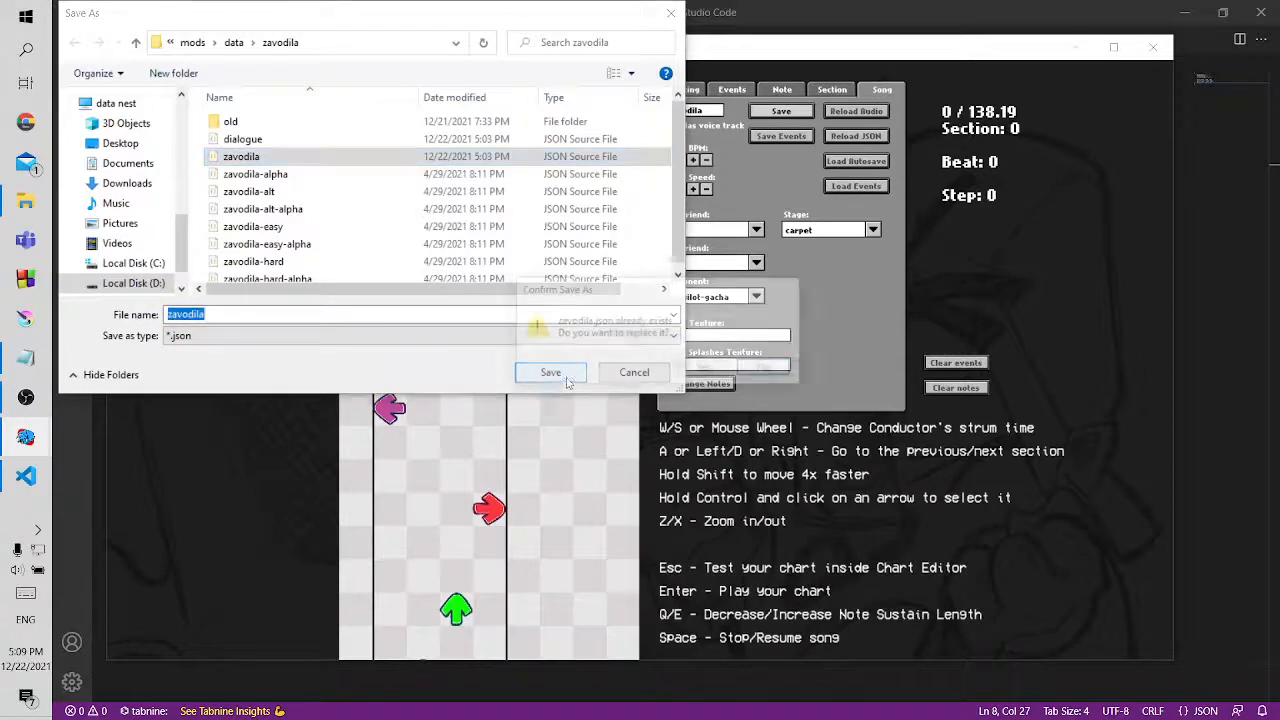
click(756, 376)
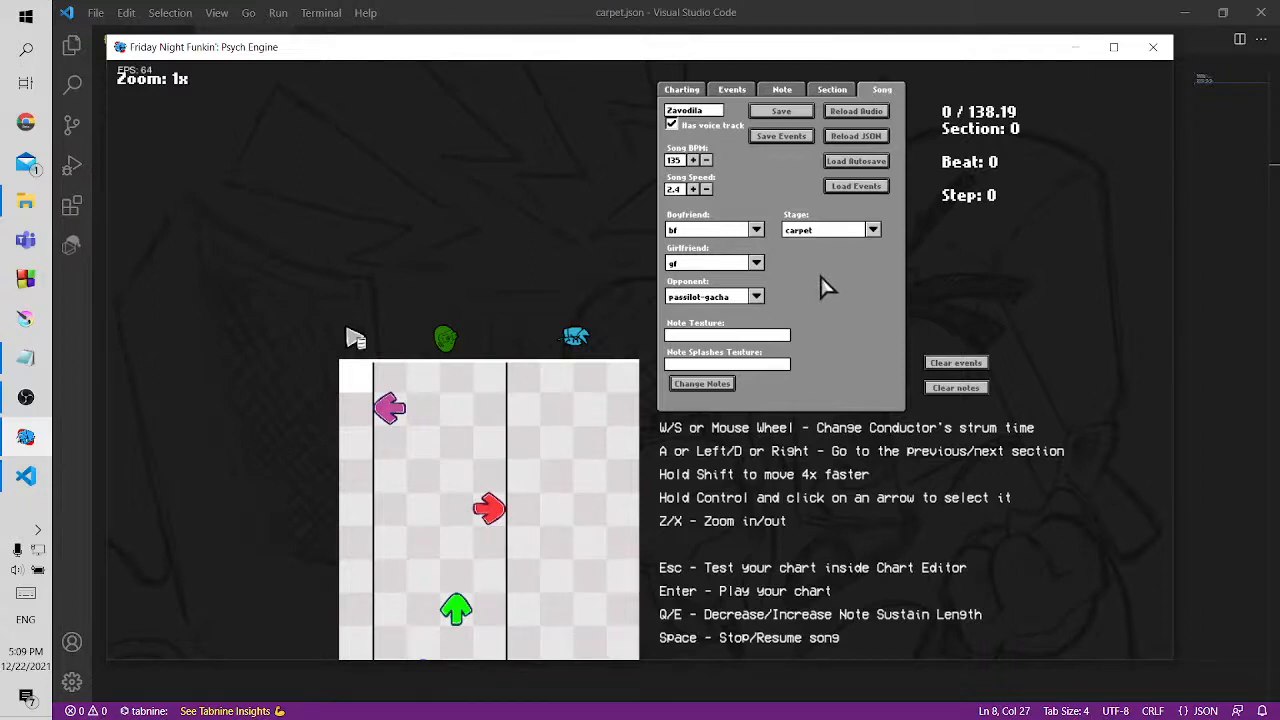
Check the carpet entry in the stage choices, play Zavodila from the chart editor, hit Boyfriend's notes and pause the song
click(835, 232)
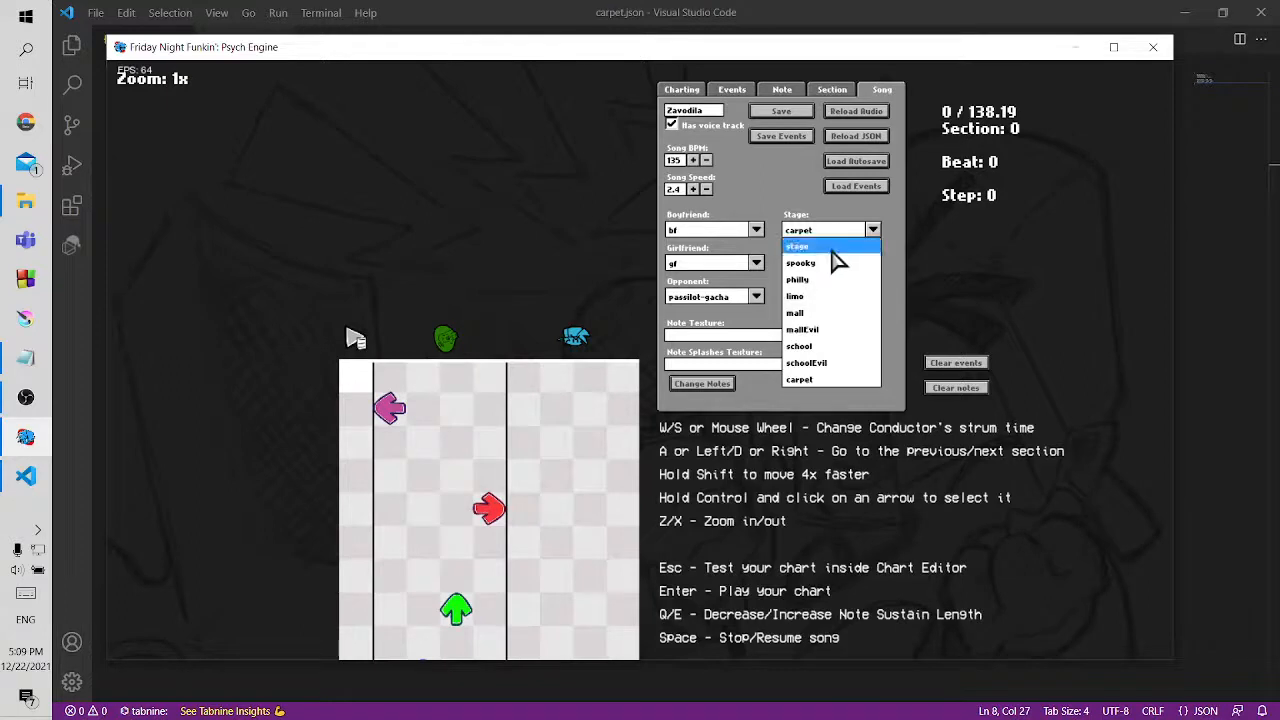
click(830, 398)
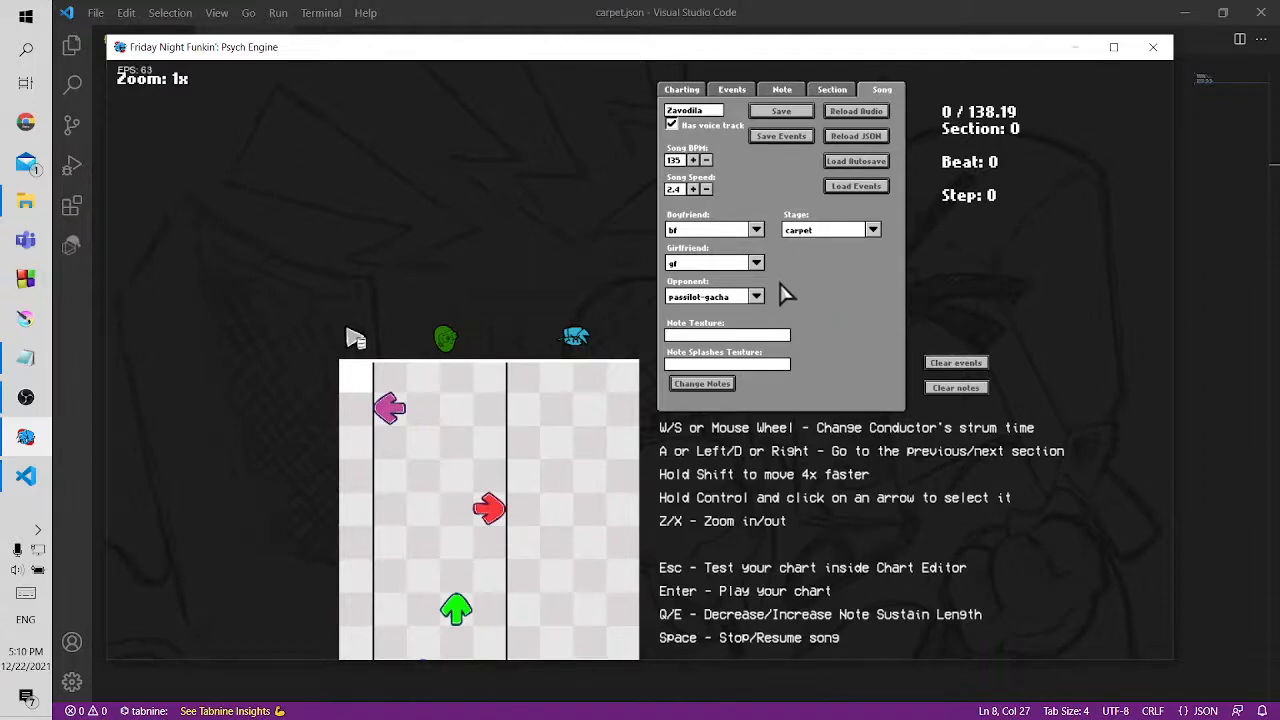
key(Return)
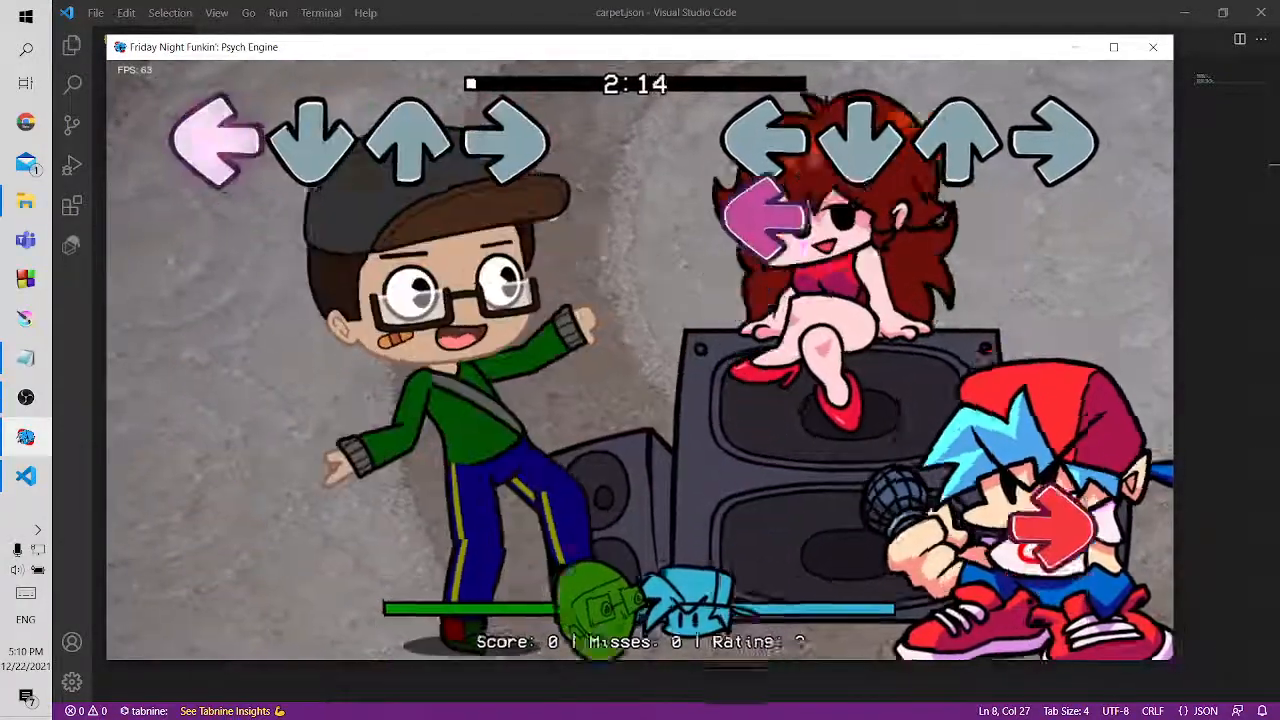
key(Left)
key(Right)
key(Up)
key(Down)
key(Up)
key(Left)
key(Left)
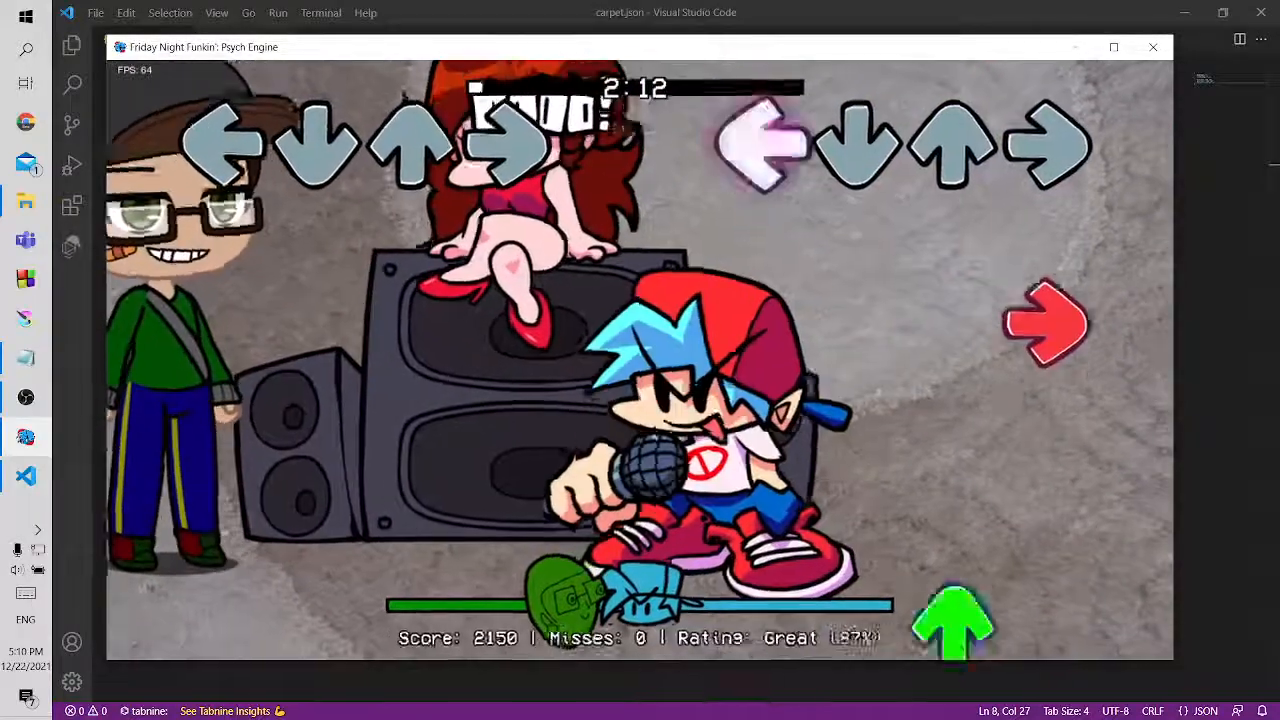
key(Right)
key(Up)
key(Down)
key(Up)
key(Left)
key(Return)
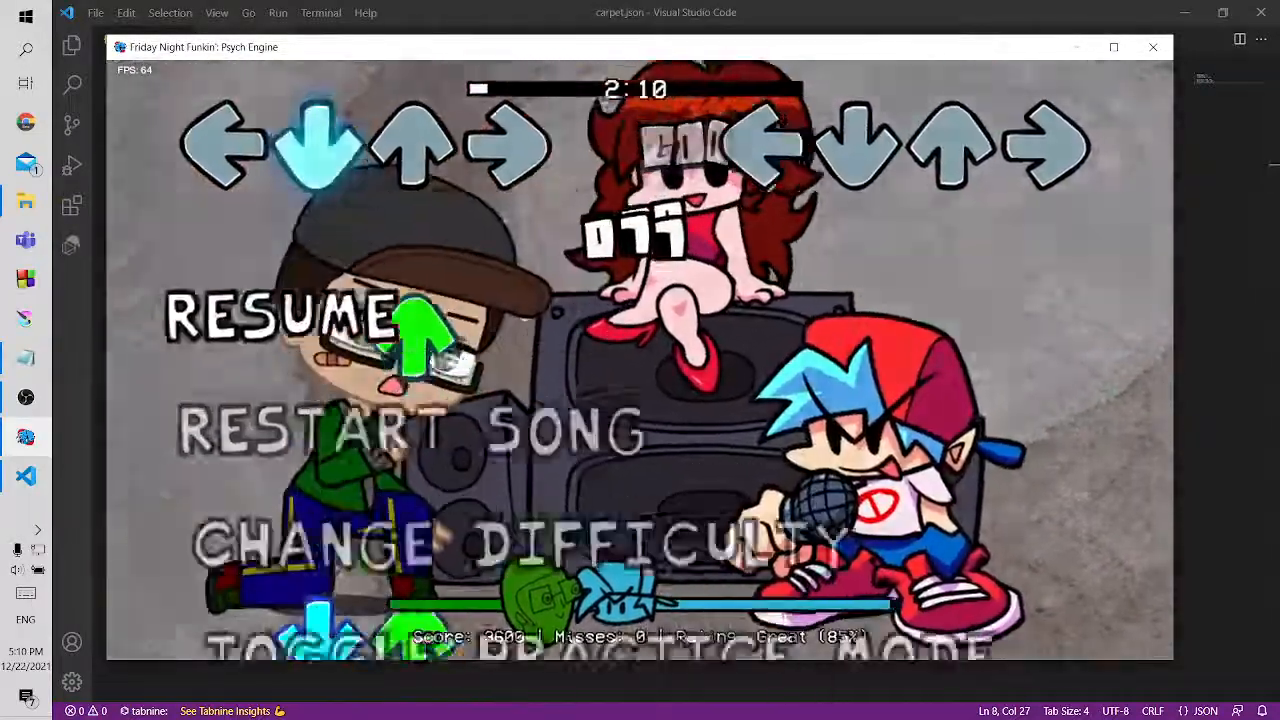
Return to Visual Studio Code, close carpet.json and review the onCreate, onBeatHit, onStepHit and onUpdate functions in carpet.lua
click(570, 6)
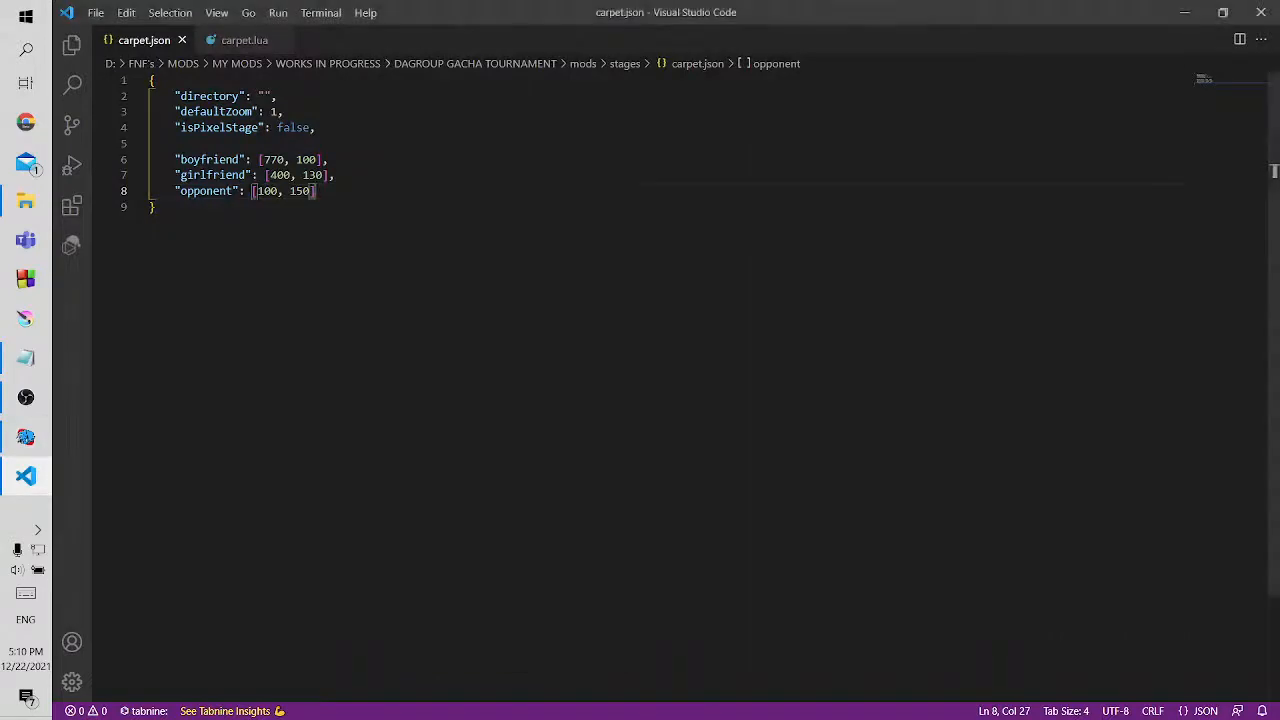
click(181, 40)
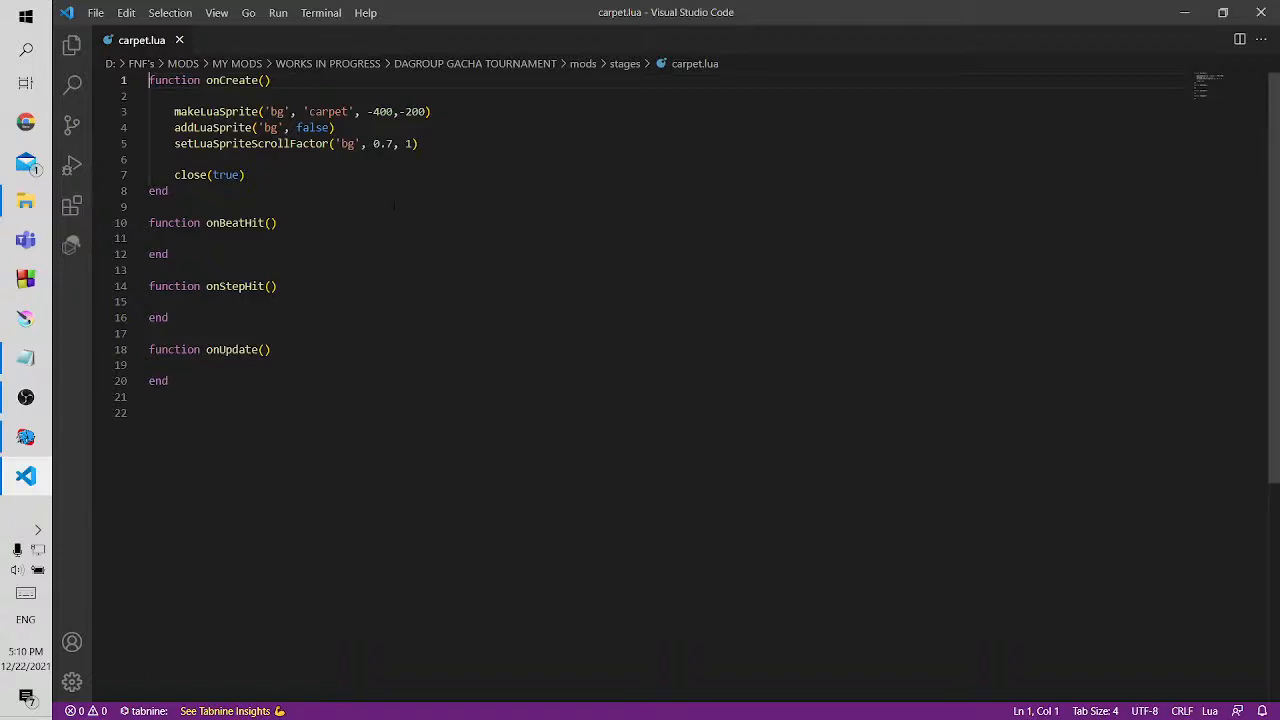
drag(149, 222, 150, 397)
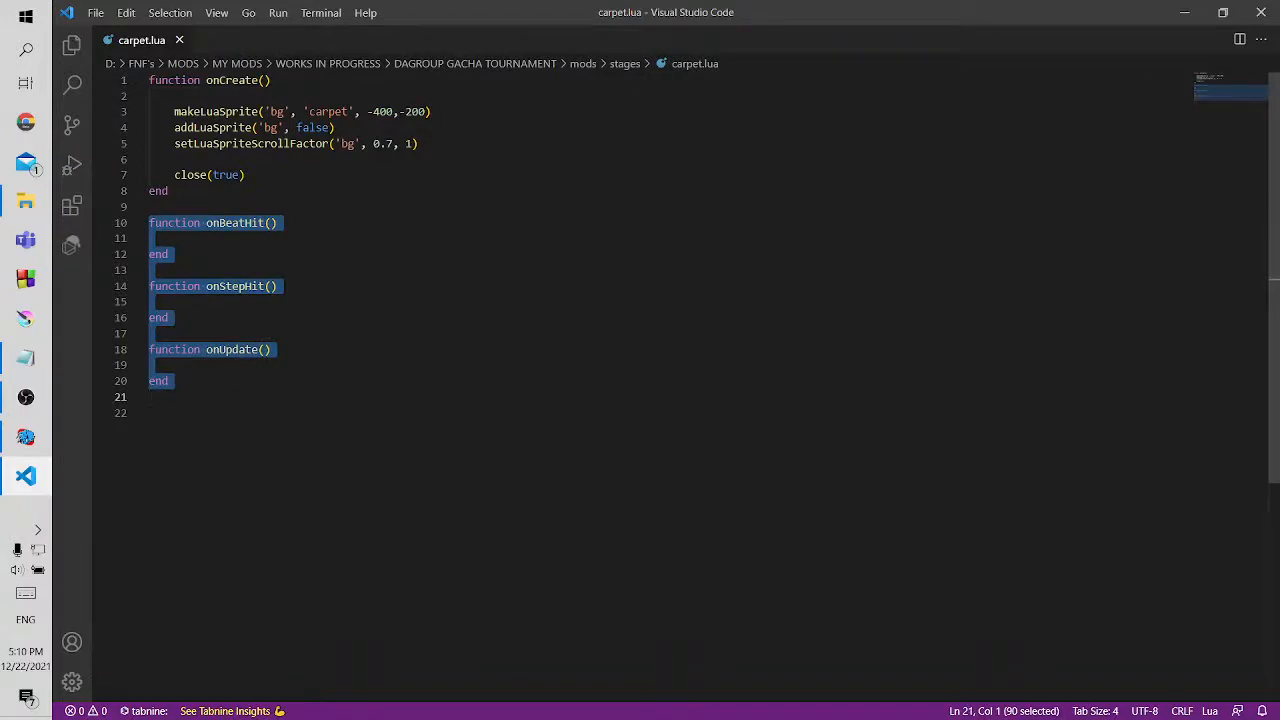
click(150, 413)
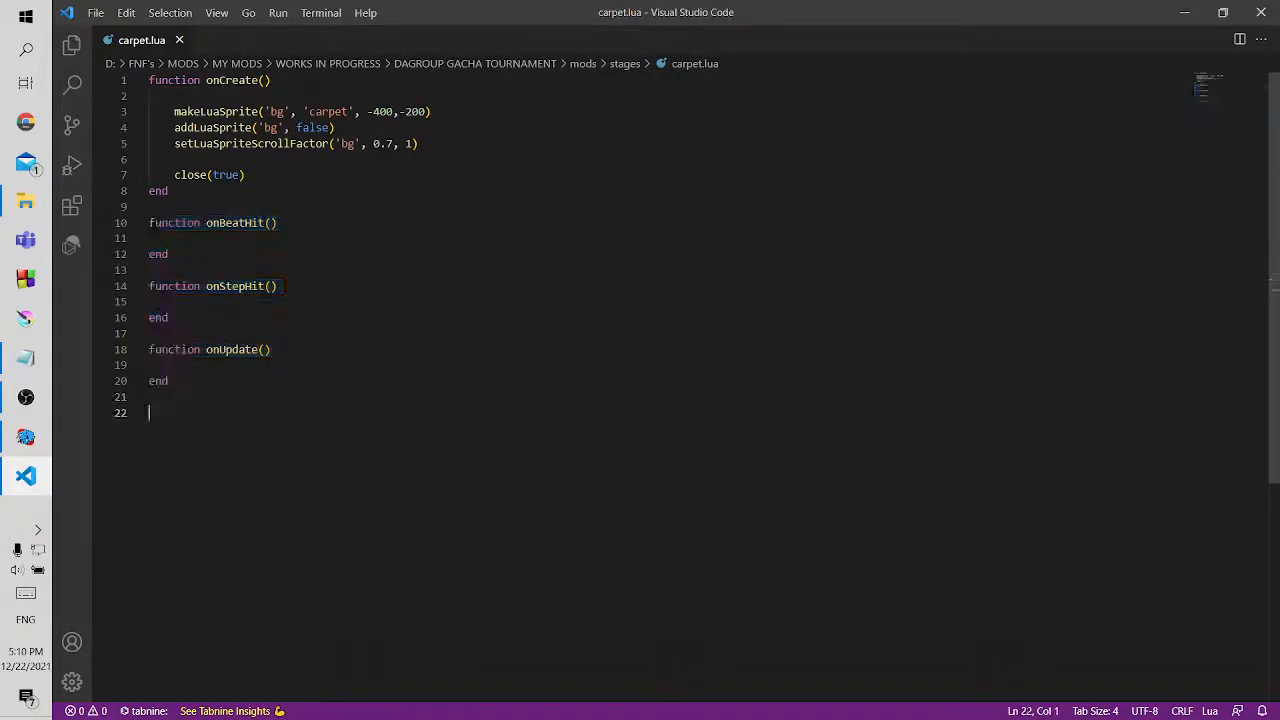
key(Up)
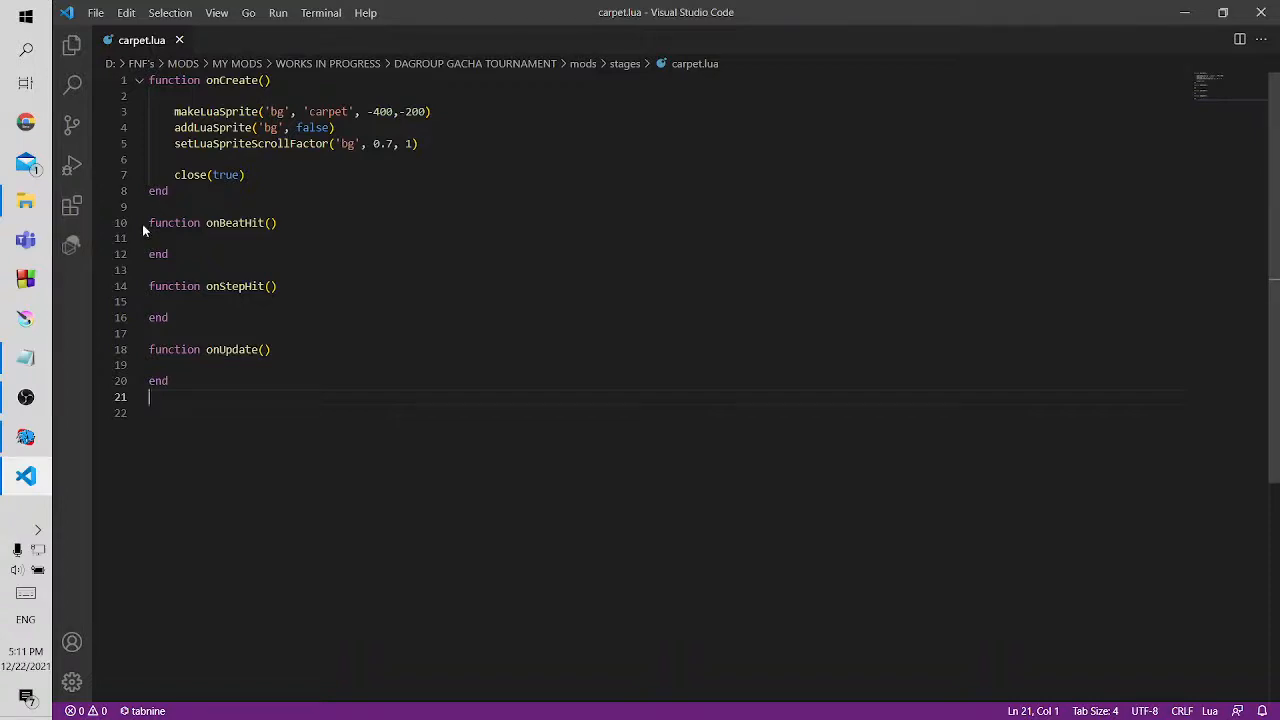
drag(149, 81, 273, 81)
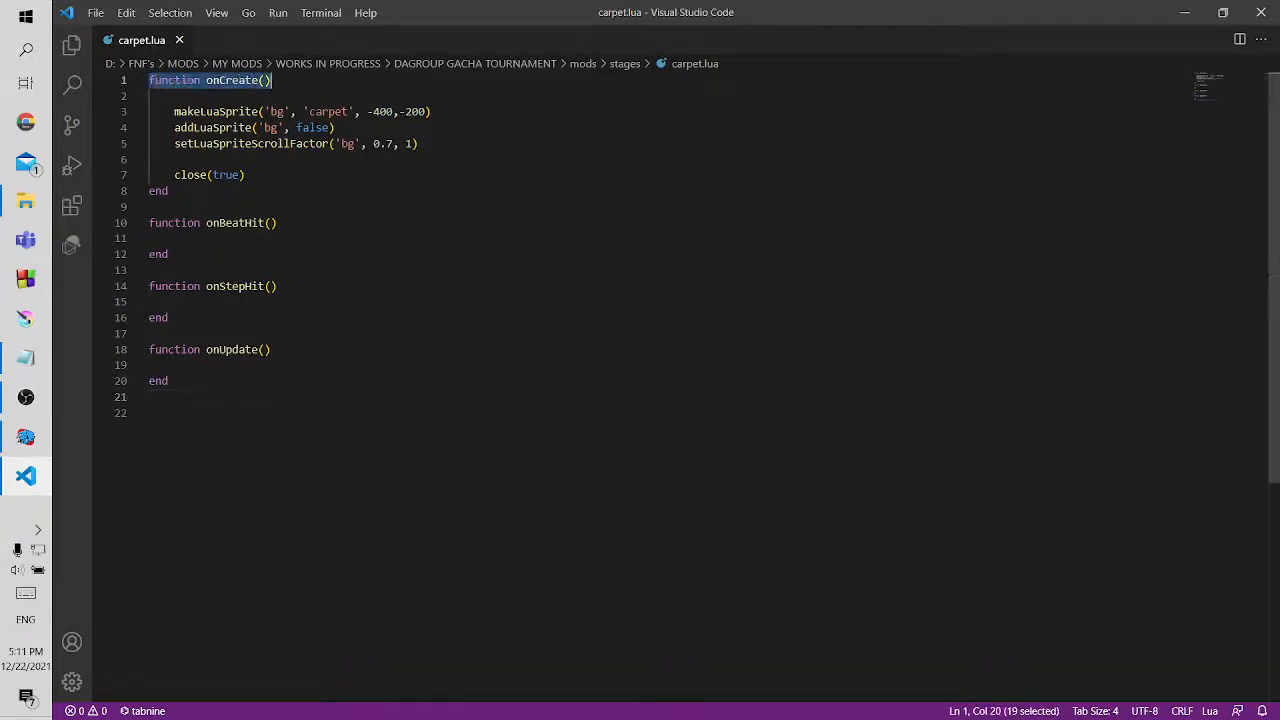
click(295, 80)
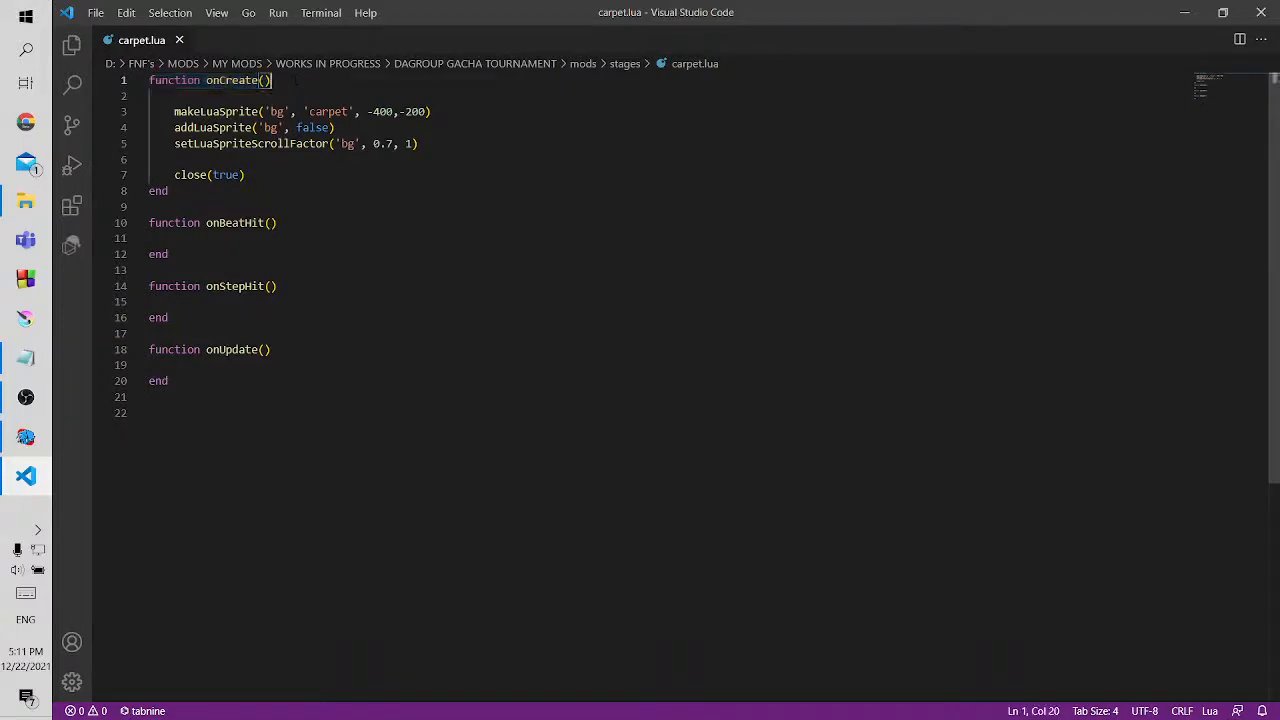
Switch to the paused Zavodila song to look at the carpet stage, and return to carpet.lua in Visual Studio Code
click(25, 437)
key(Down)
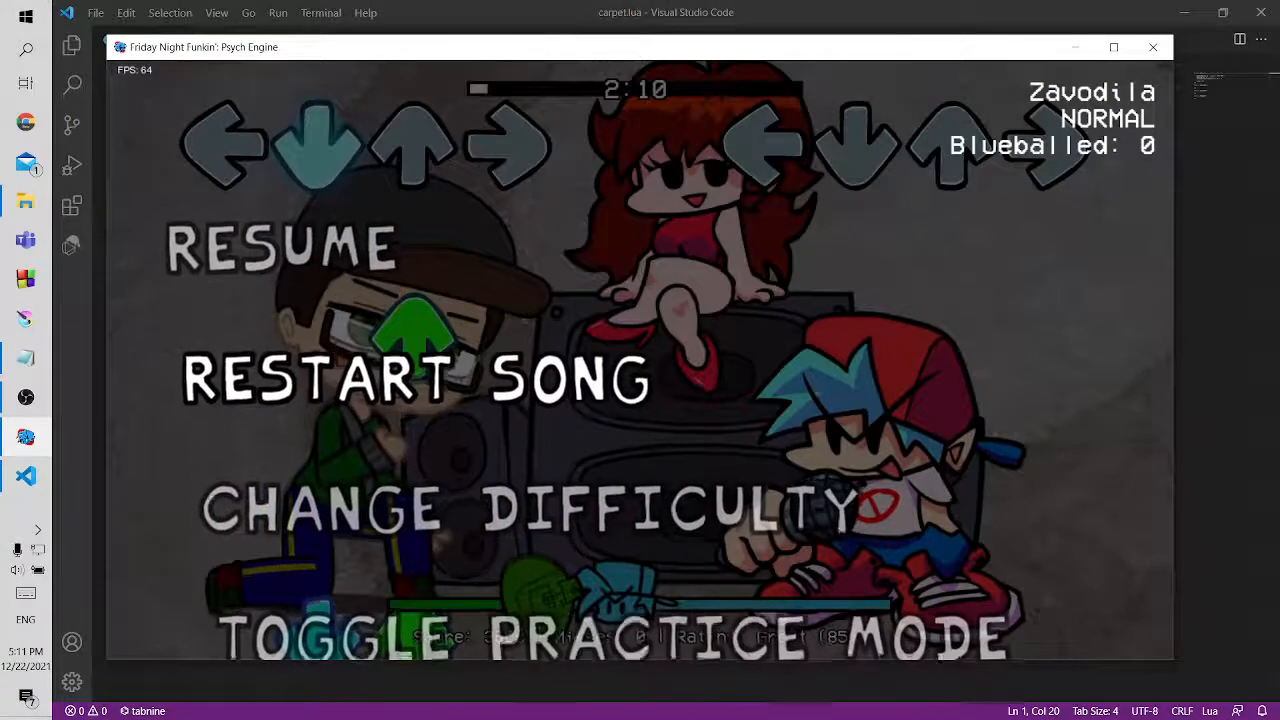
click(863, 6)
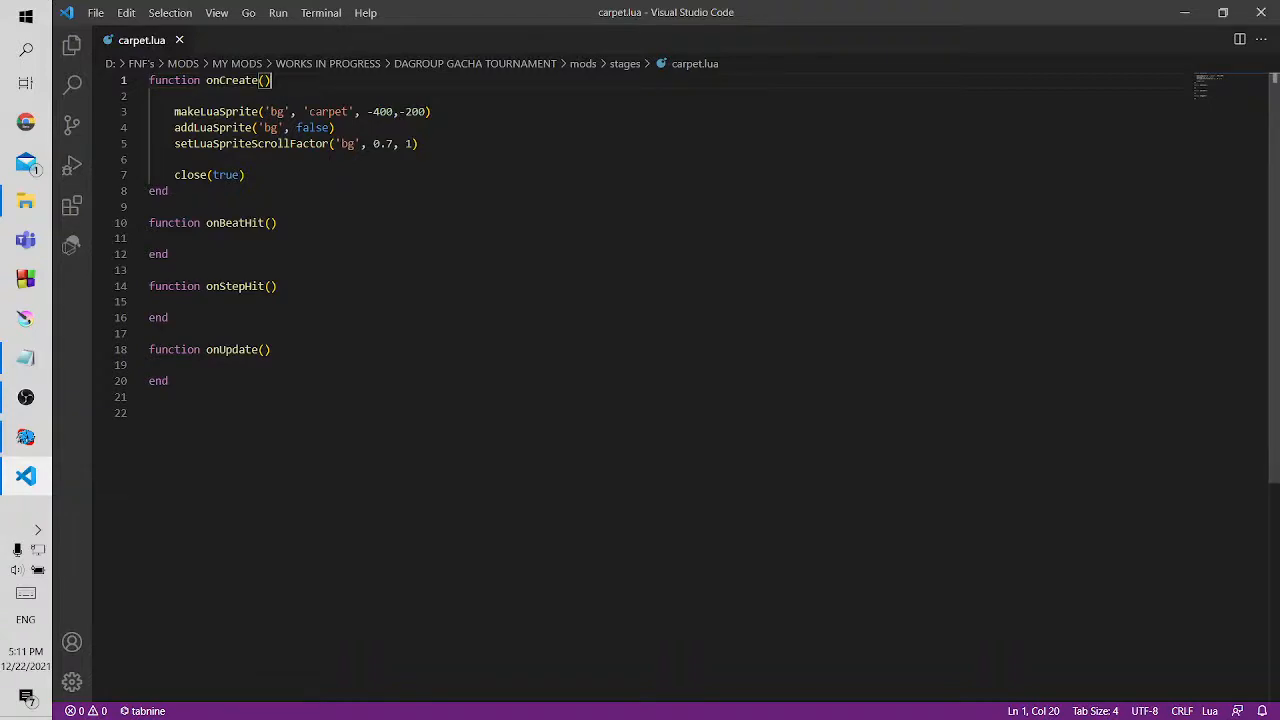
Examine makeLuaSprite's tag and image name, locate the carpet image in the mods/images folder, and return to carpet.lua
drag(174, 111, 259, 111)
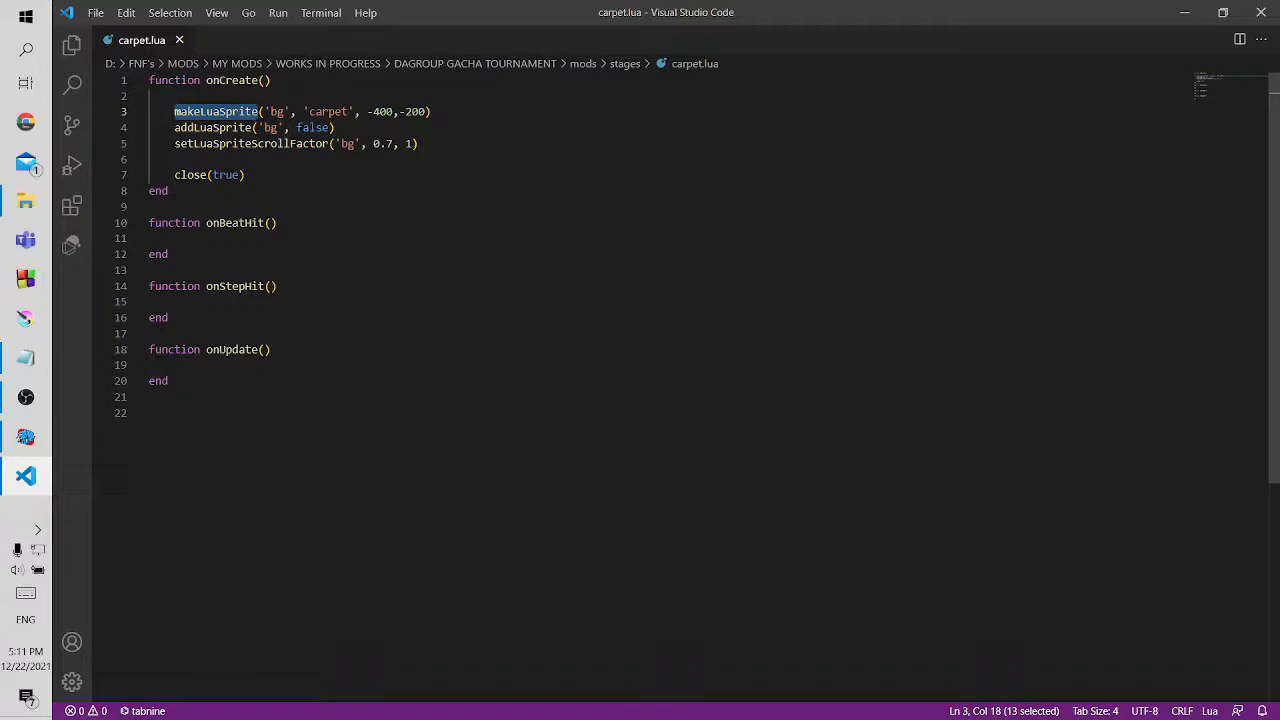
double_click(278, 112)
double_click(328, 112)
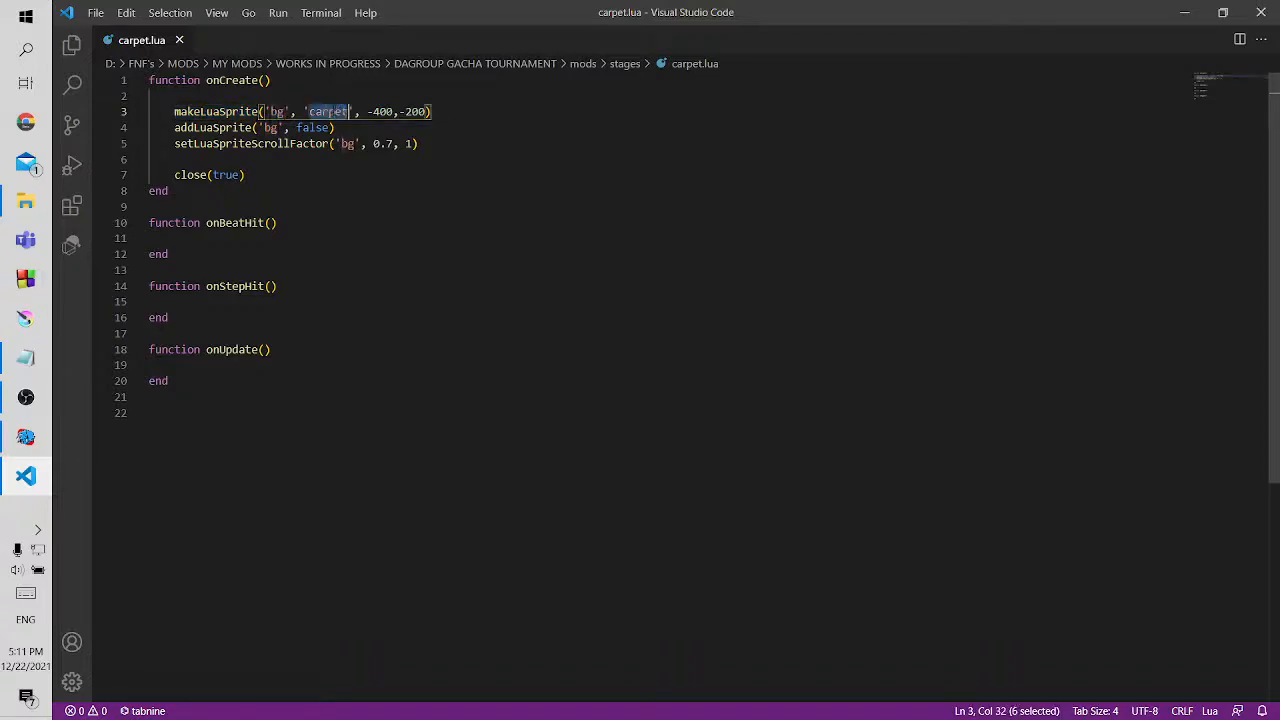
click(25, 201)
click(475, 97)
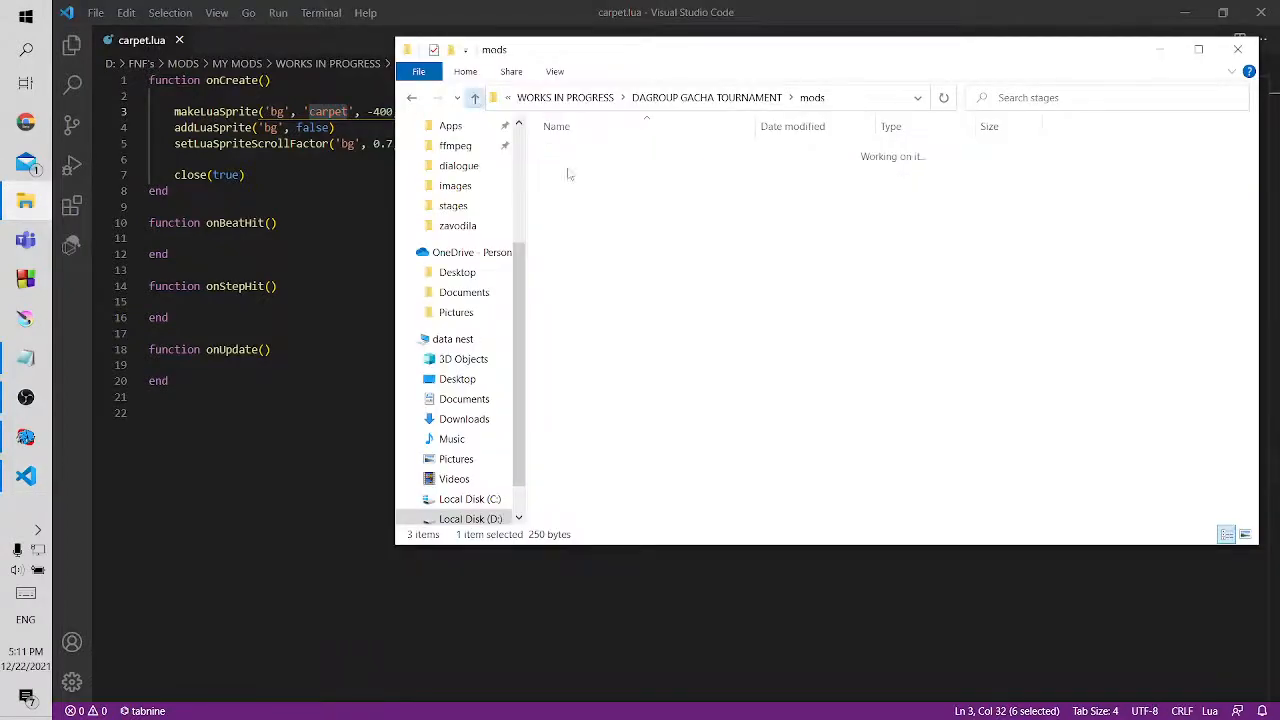
double_click(600, 221)
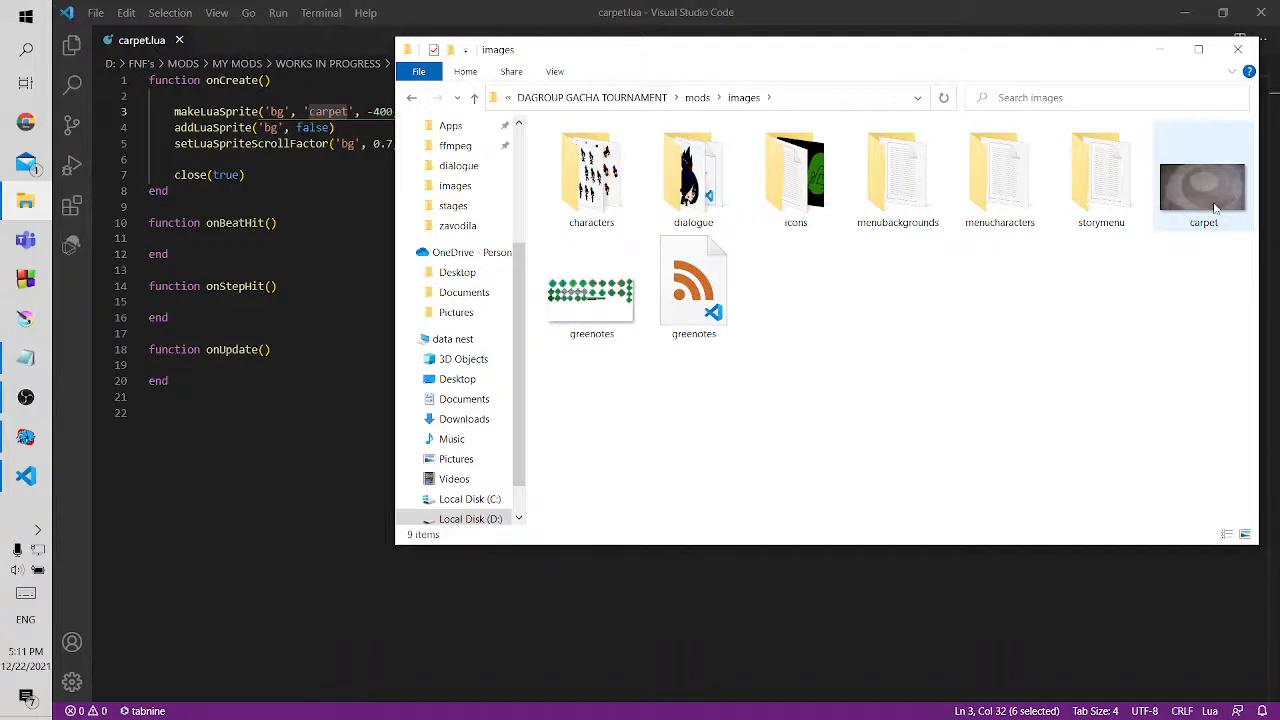
mouse_move(1212, 208)
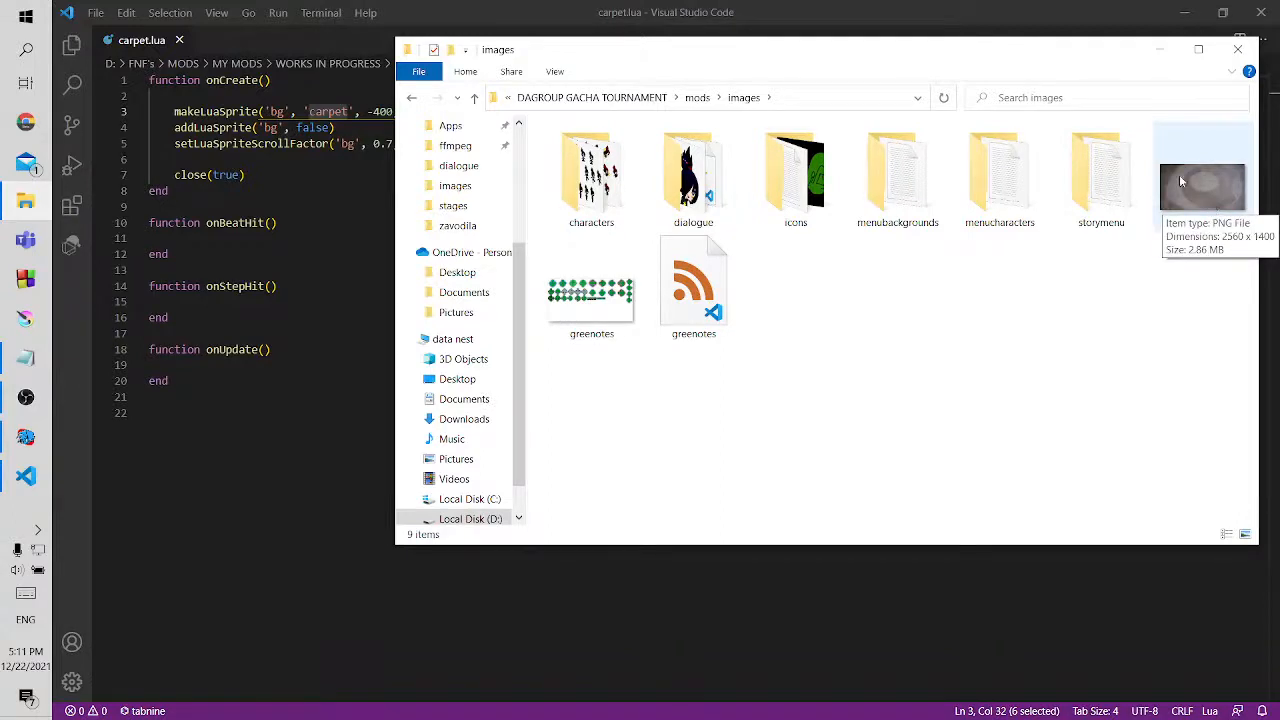
key(alt+Tab)
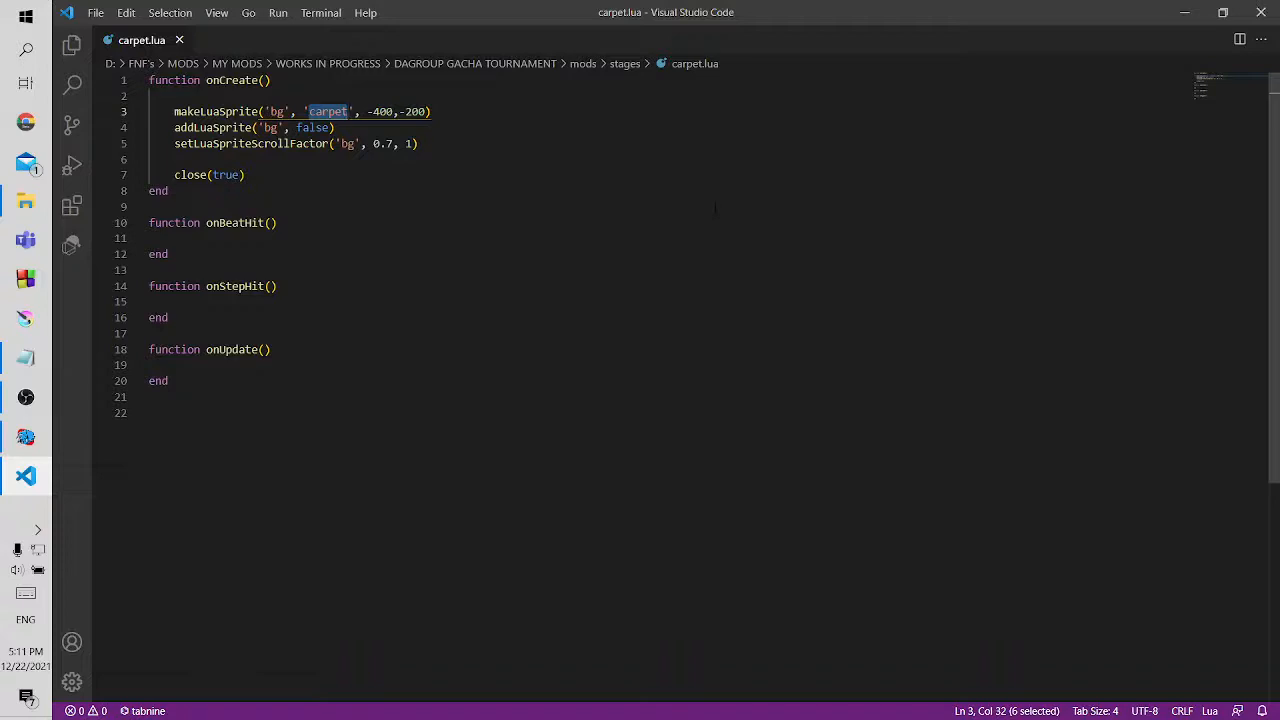
Review the makeLuaSprite position values and compare its image name with the bg tag used in addLuaSprite
click(377, 111)
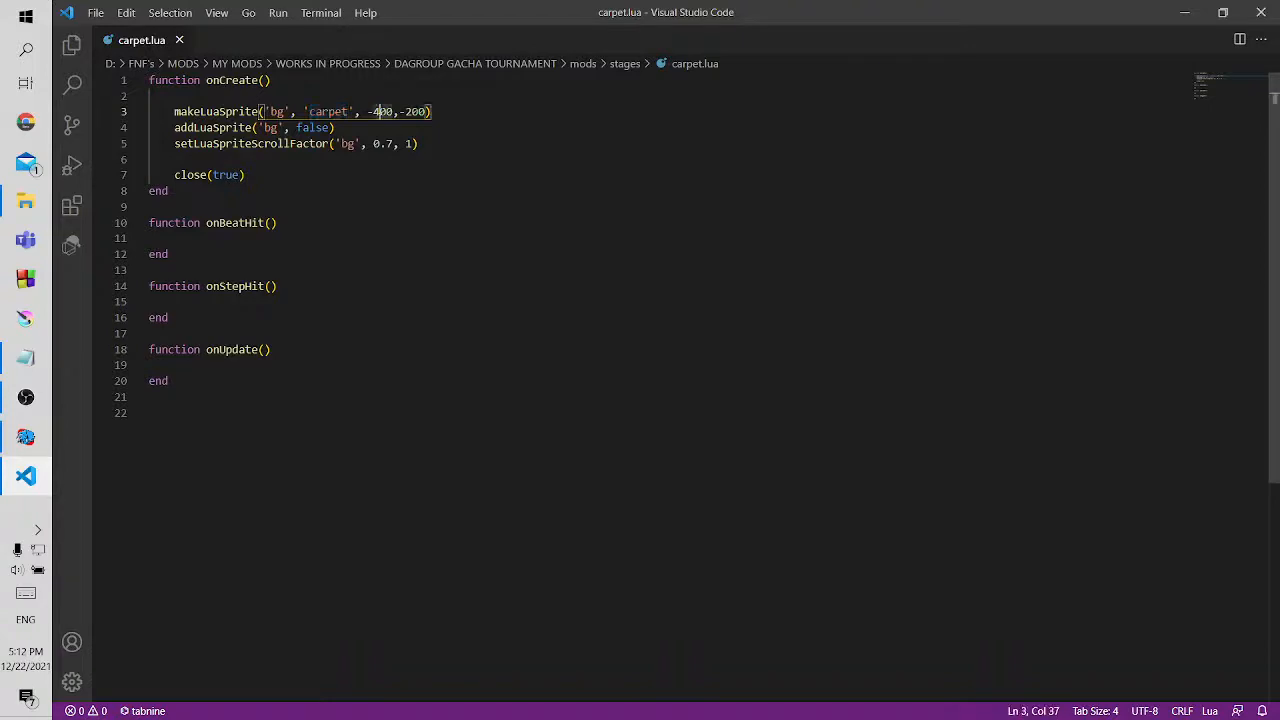
click(421, 111)
drag(174, 127, 252, 127)
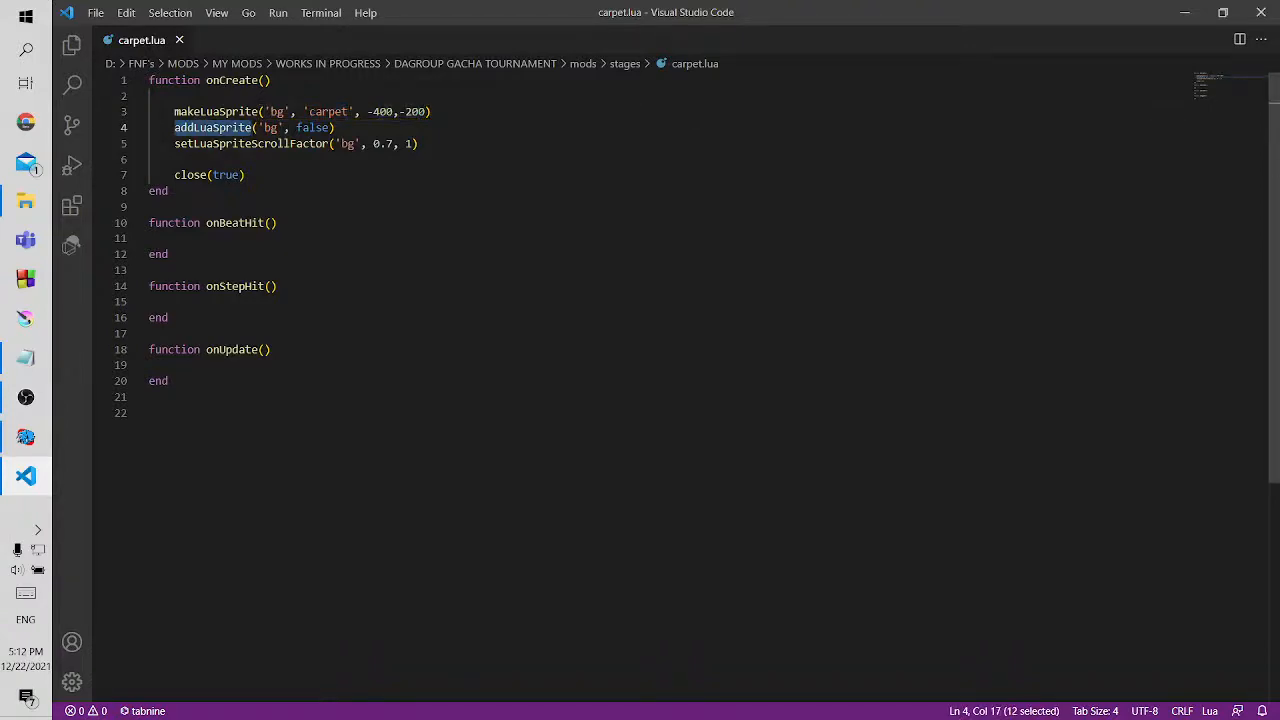
click(323, 111)
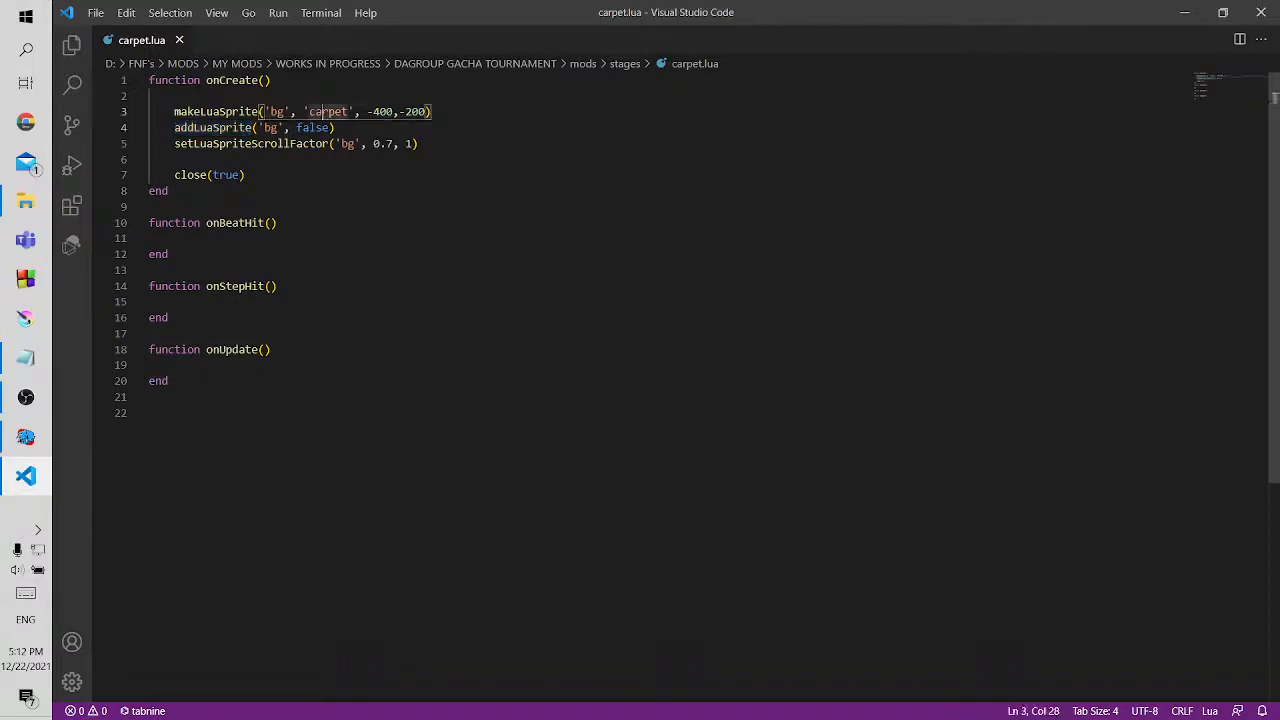
double_click(325, 111)
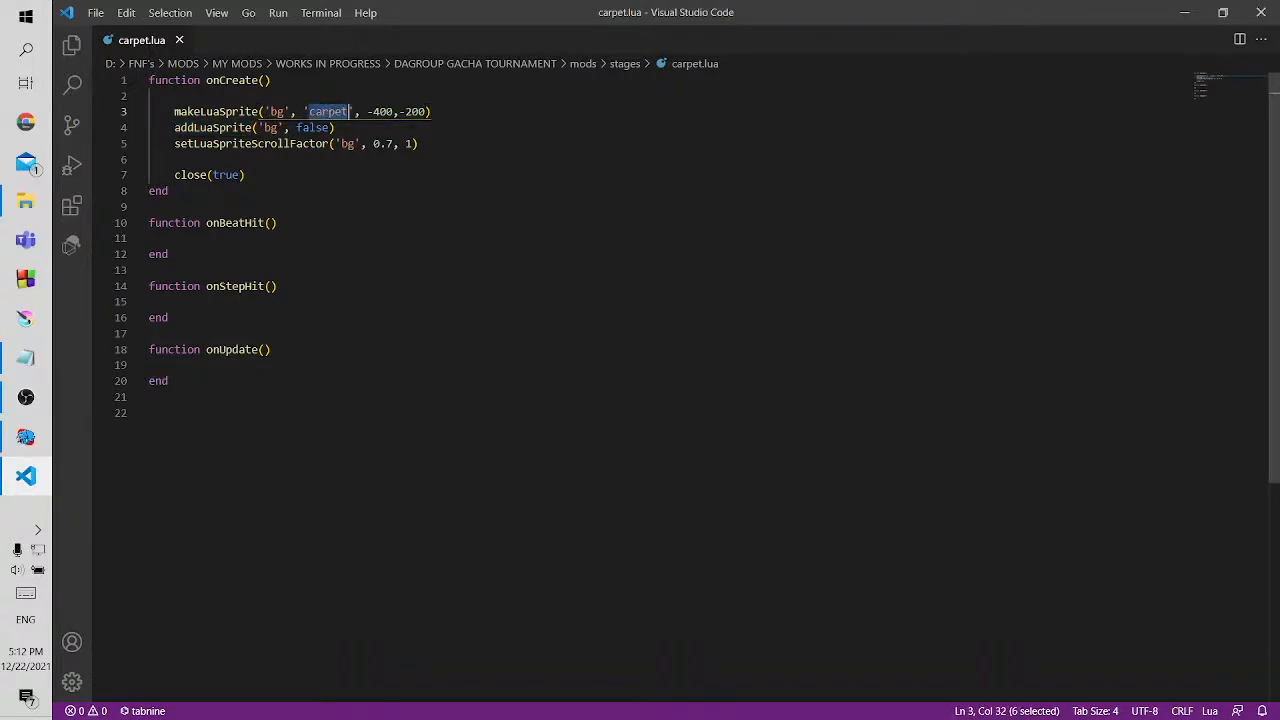
double_click(272, 128)
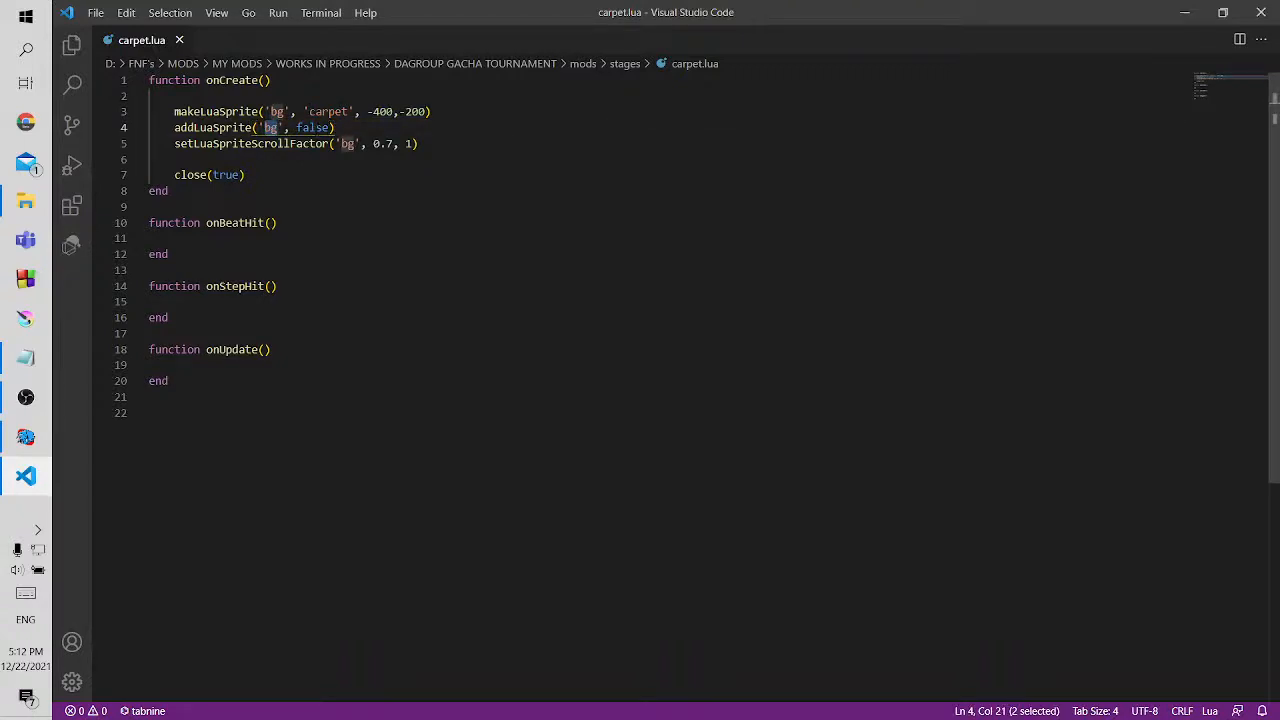
Set the second addLuaSprite argument to true in carpet.lua, and restart and pause Zavodila to test it
double_click(312, 128)
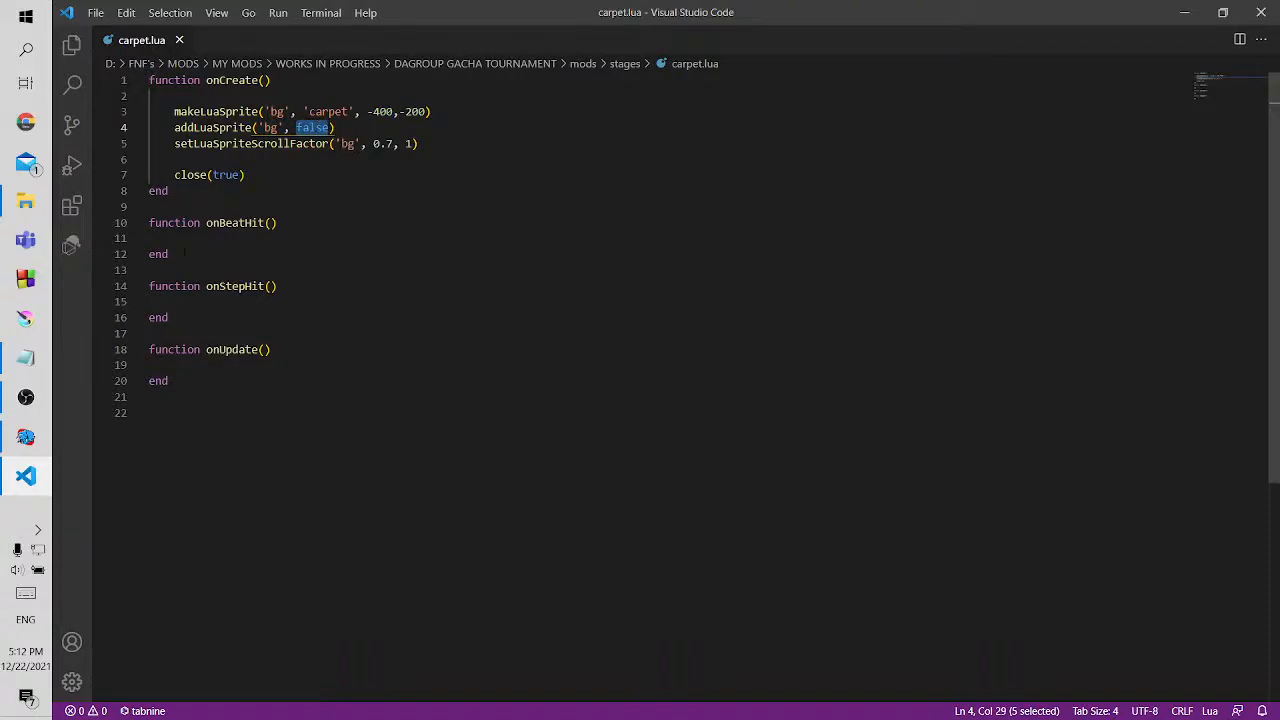
text(true)
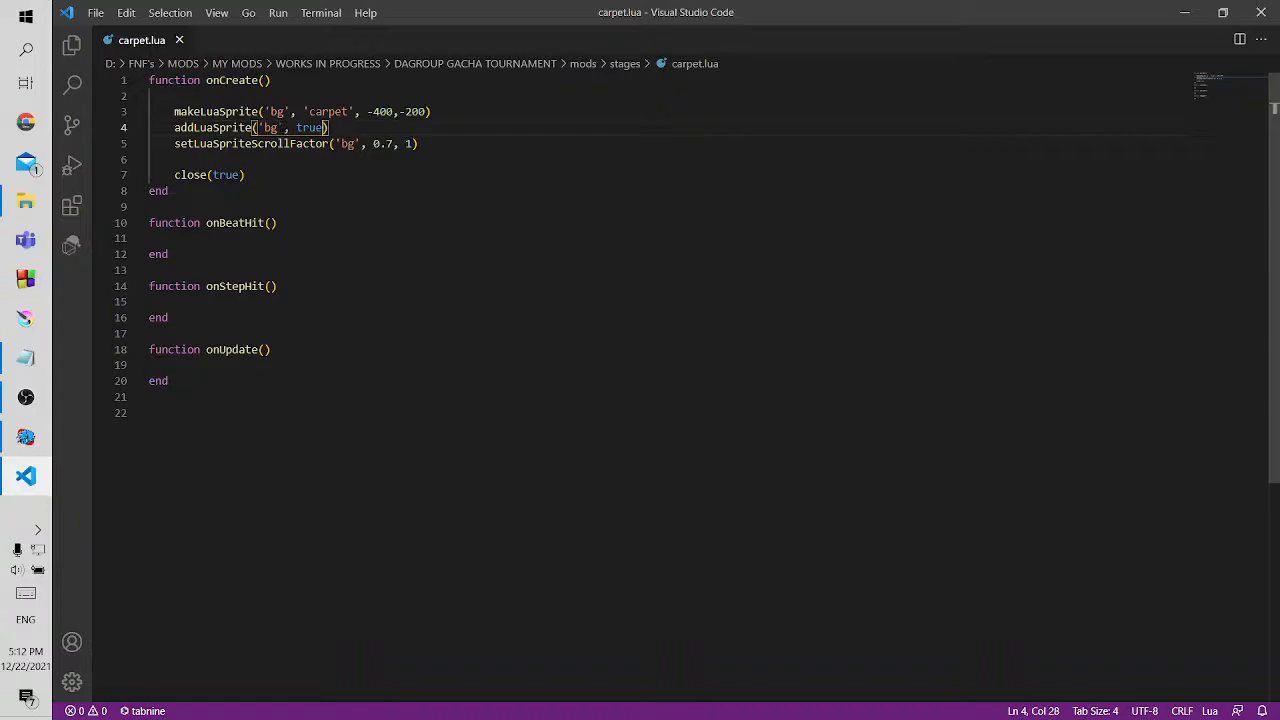
click(18, 443)
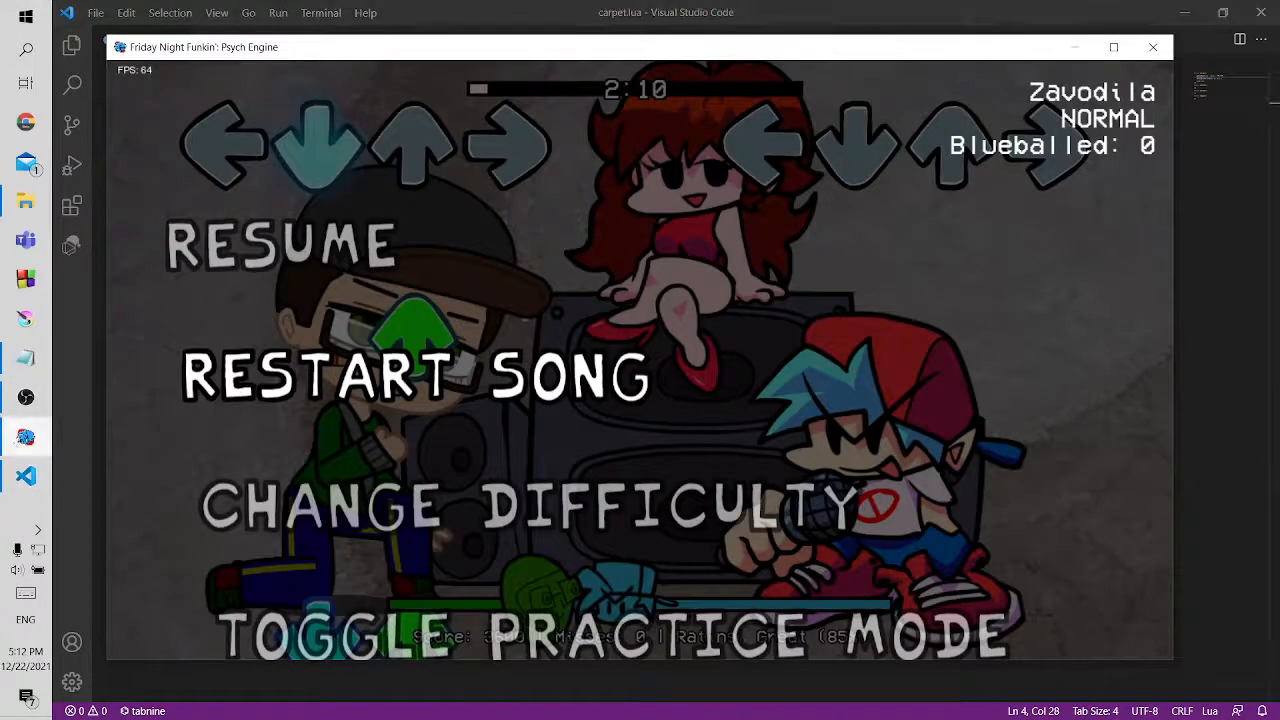
key(Return)
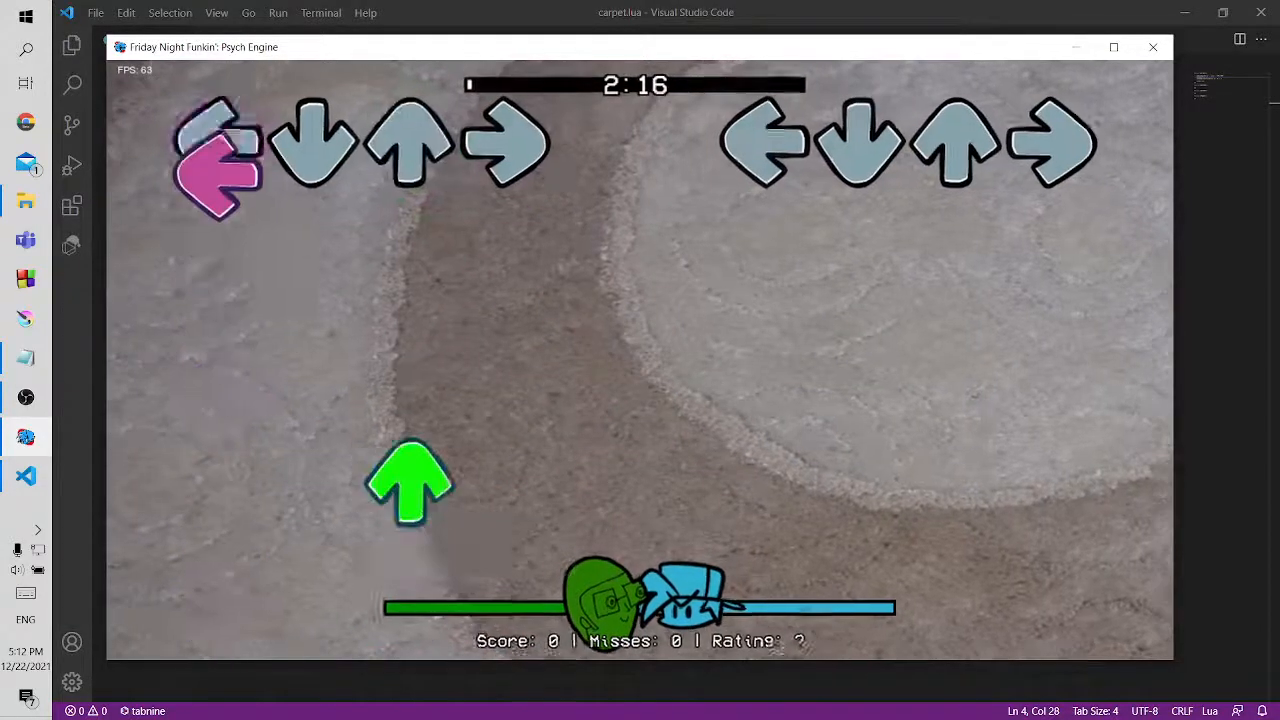
key(Return)
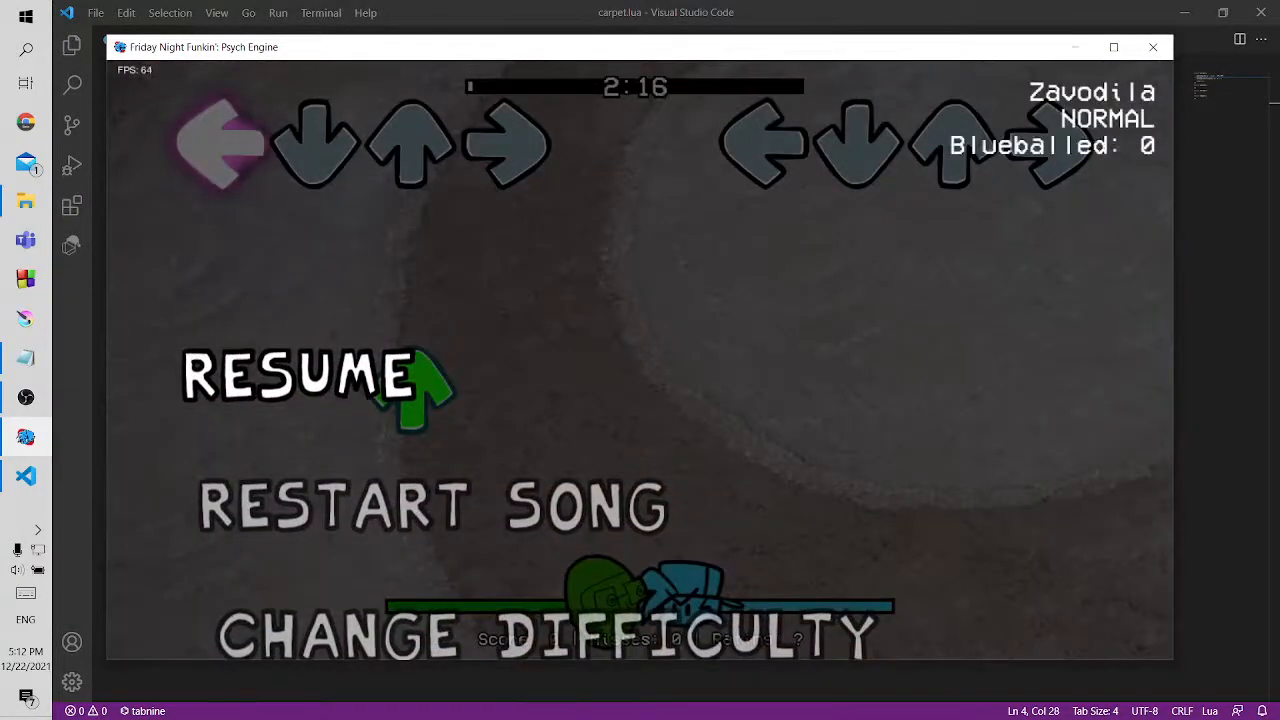
Set the second addLuaSprite argument back to false in carpet.lua and save the file
click(665, 5)
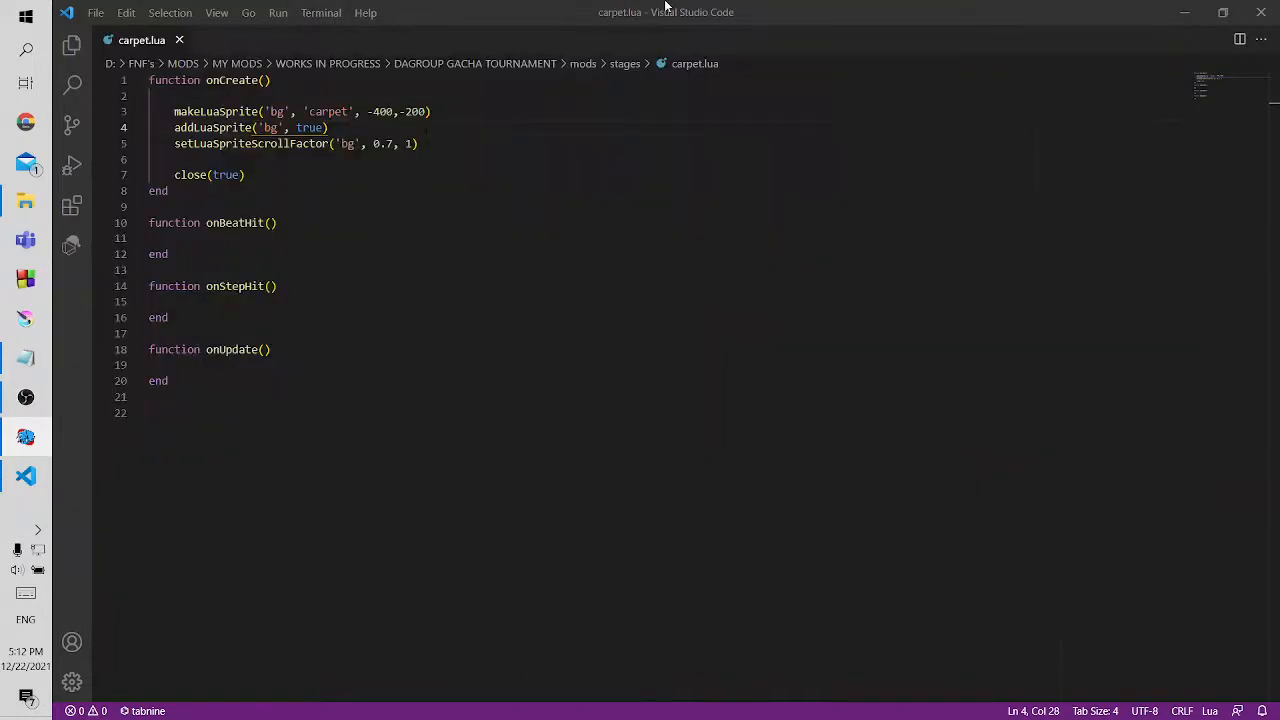
key(ctrl+shift+Left)
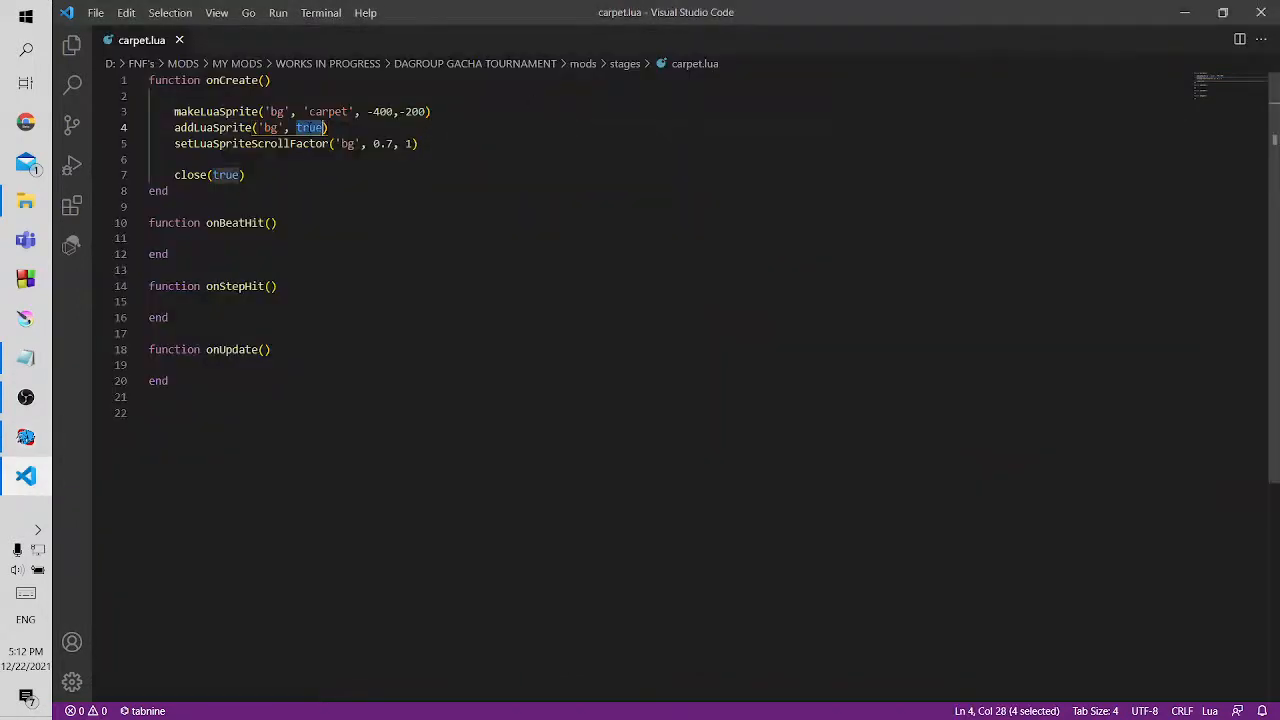
text(false)
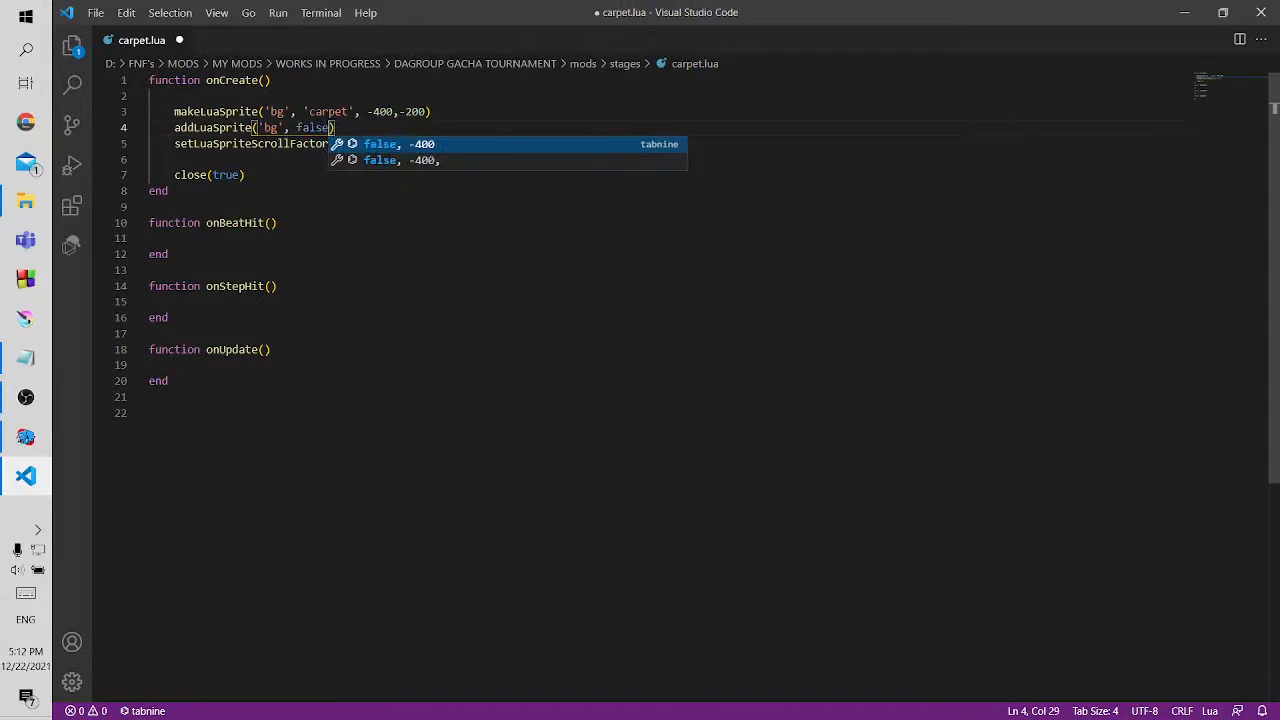
key(ctrl+s)
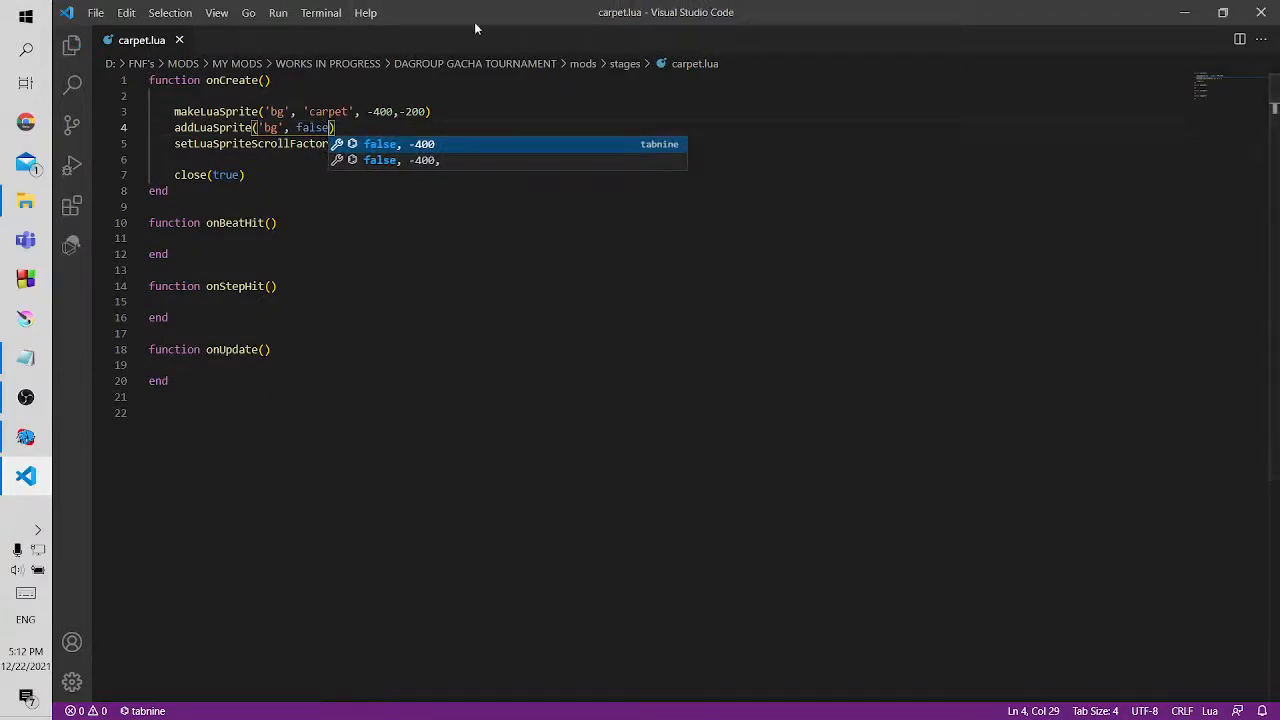
text(.)
key(BackSpace)
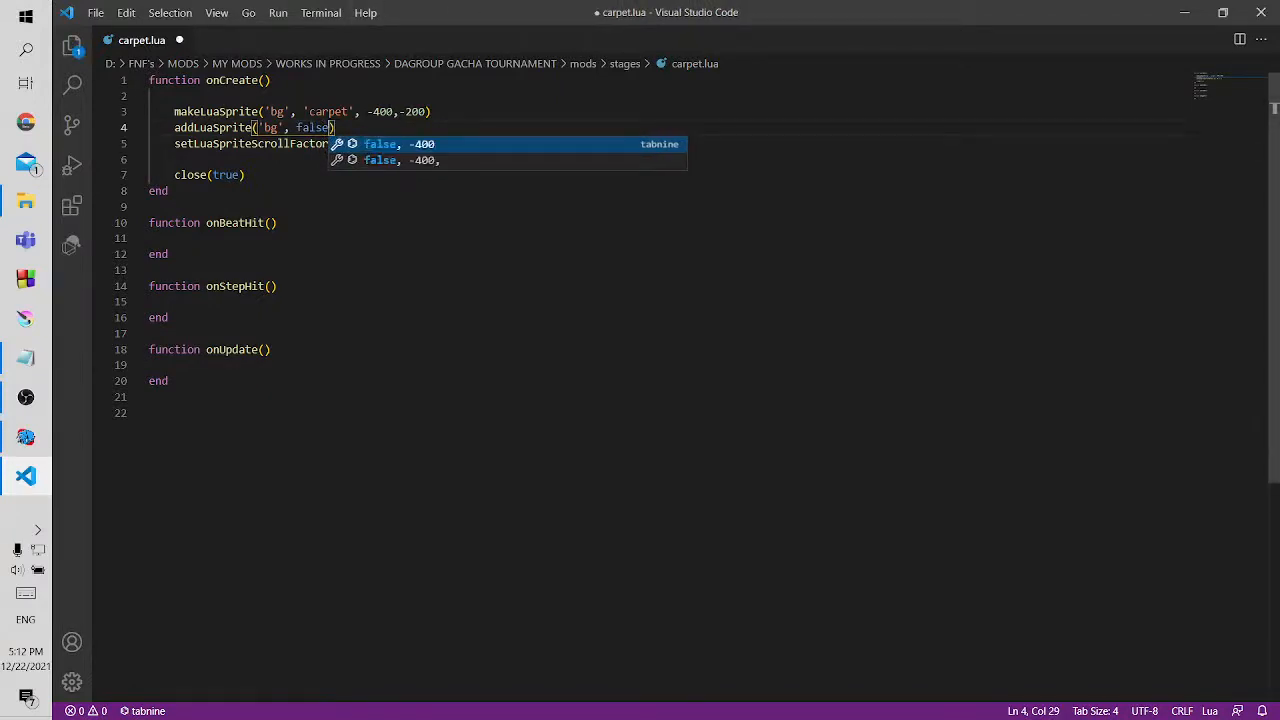
key(ctrl+s)
click(232, 207)
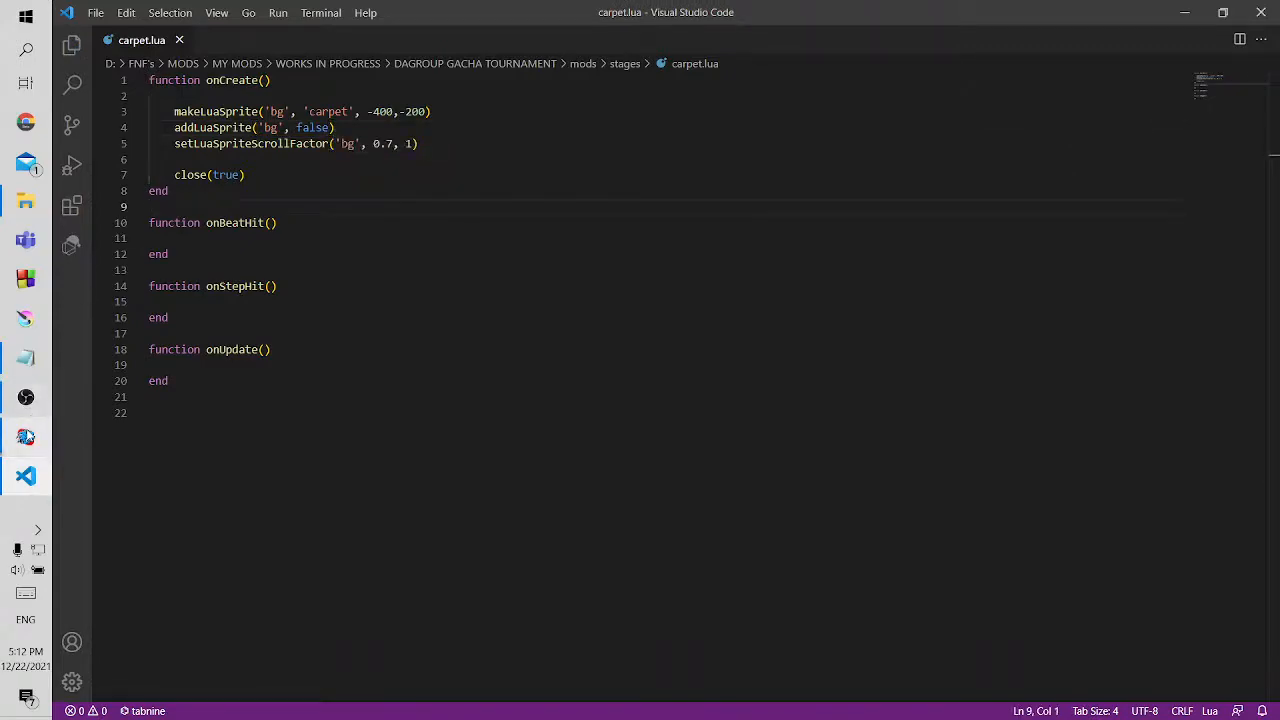
Restart Zavodila in the game to check the layering of the carpet and characters, and pause the song
click(26, 437)
key(Return)
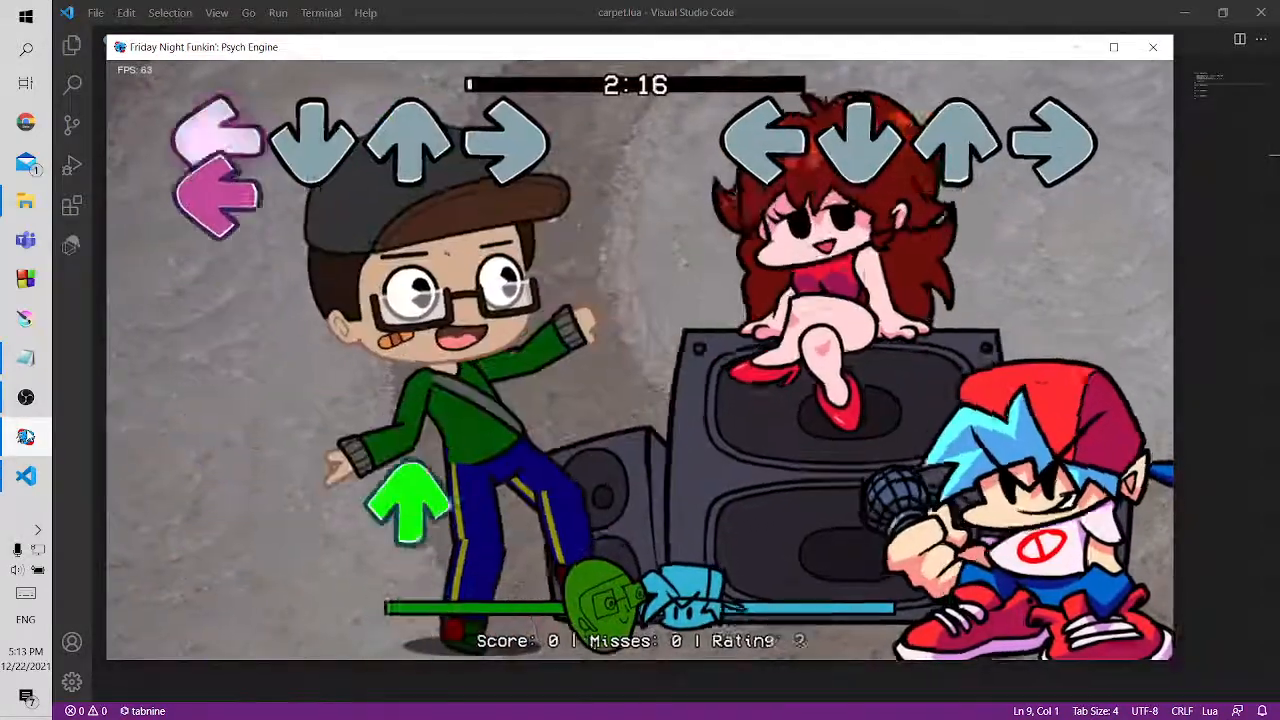
key(Return)
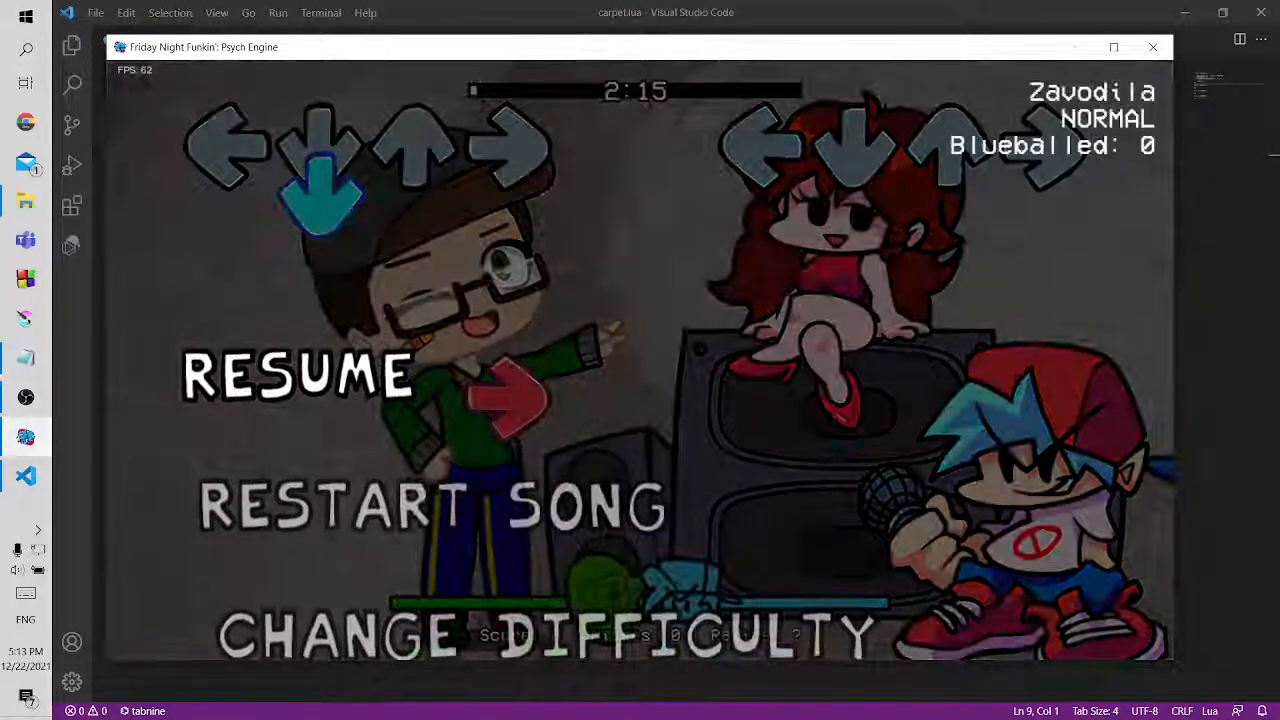
Review the setLuaSpriteScrollFactor line's tag and two scroll values in carpet.lua, and look at the paused Zavodila song
click(708, 4)
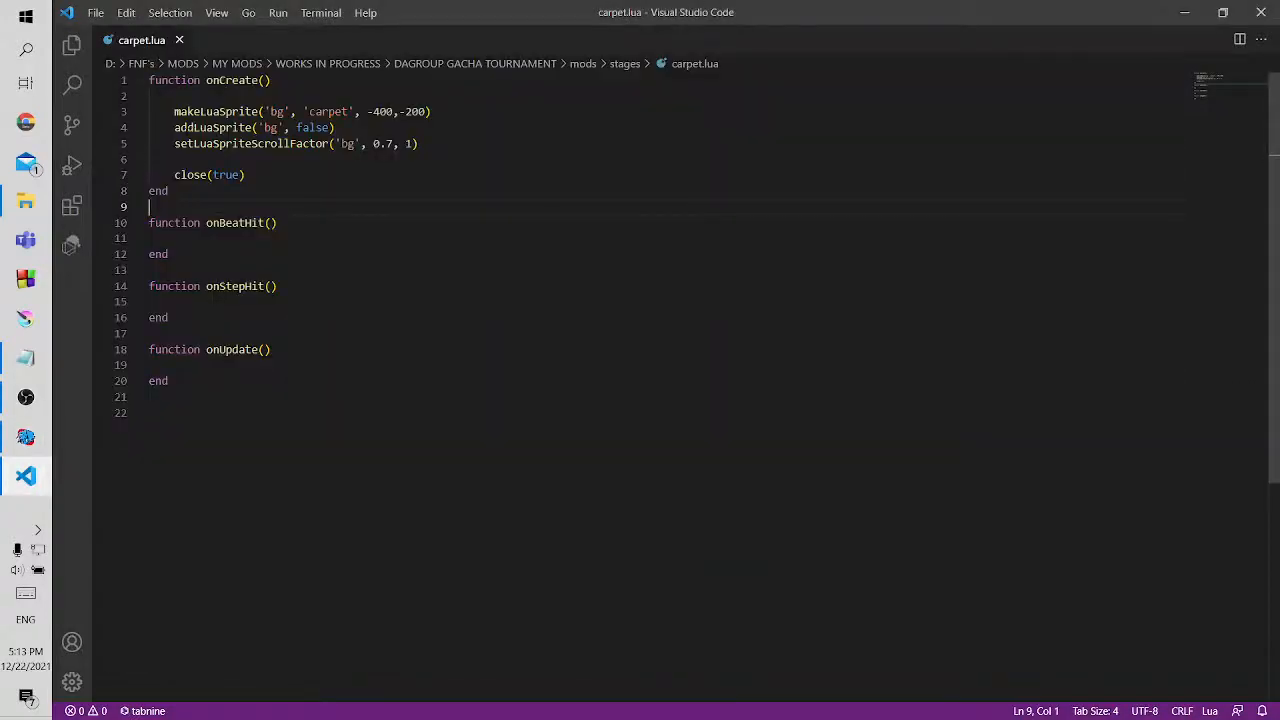
drag(181, 144, 328, 144)
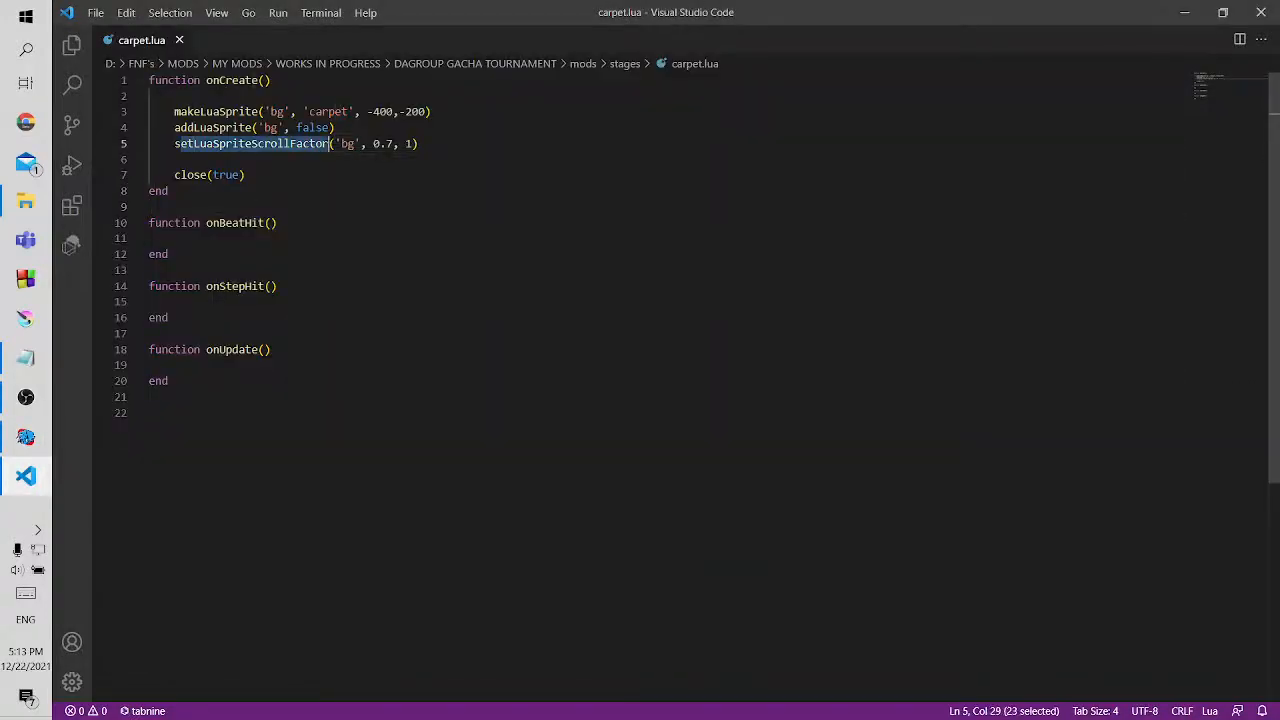
click(349, 144)
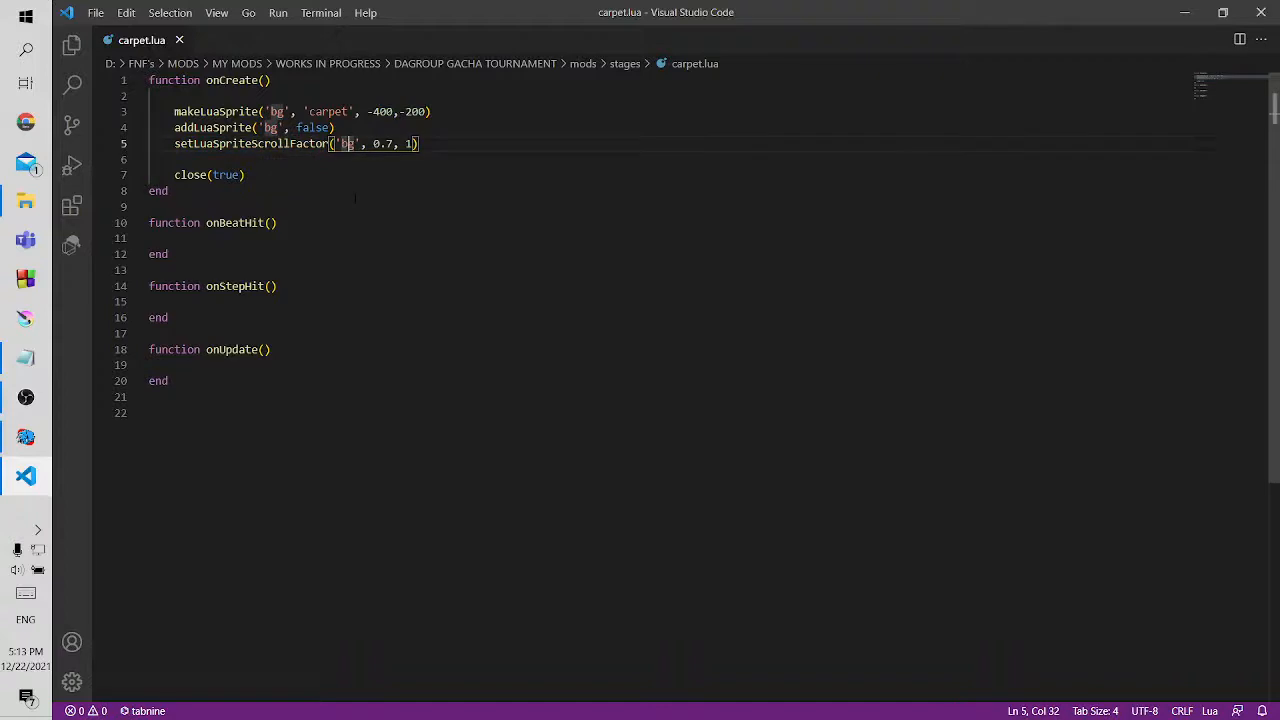
double_click(348, 144)
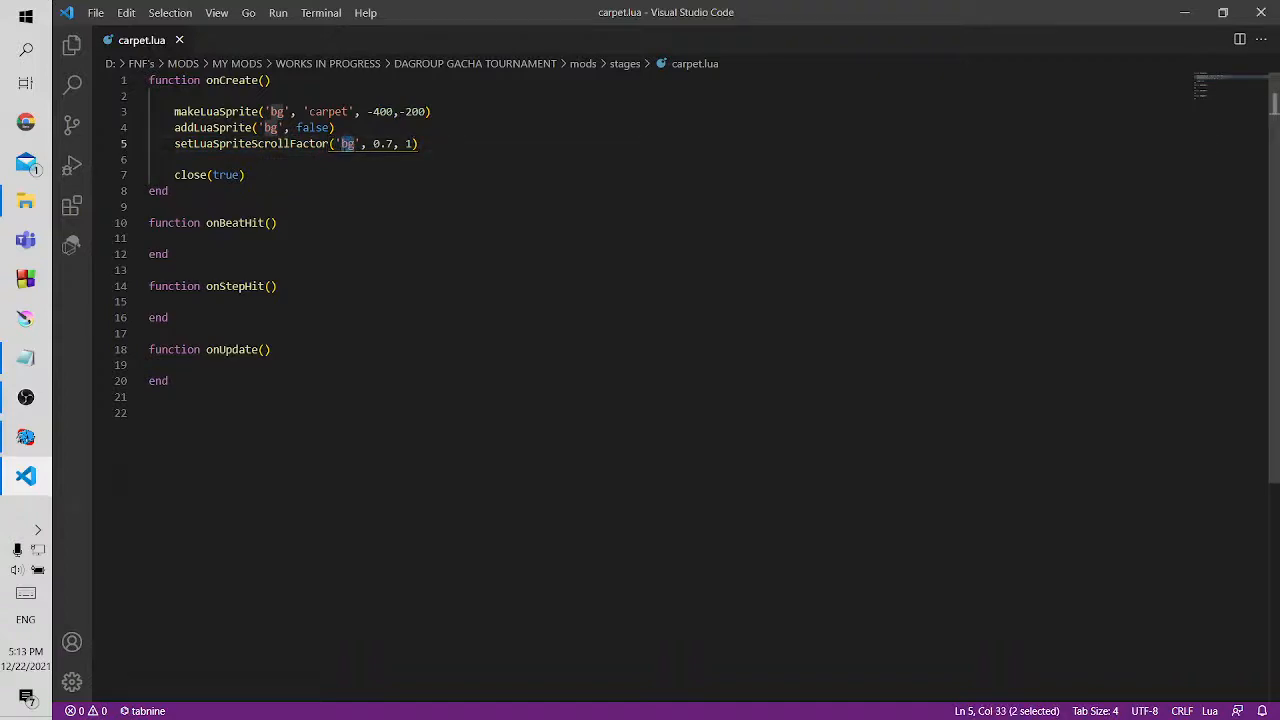
drag(373, 144, 393, 144)
click(406, 144)
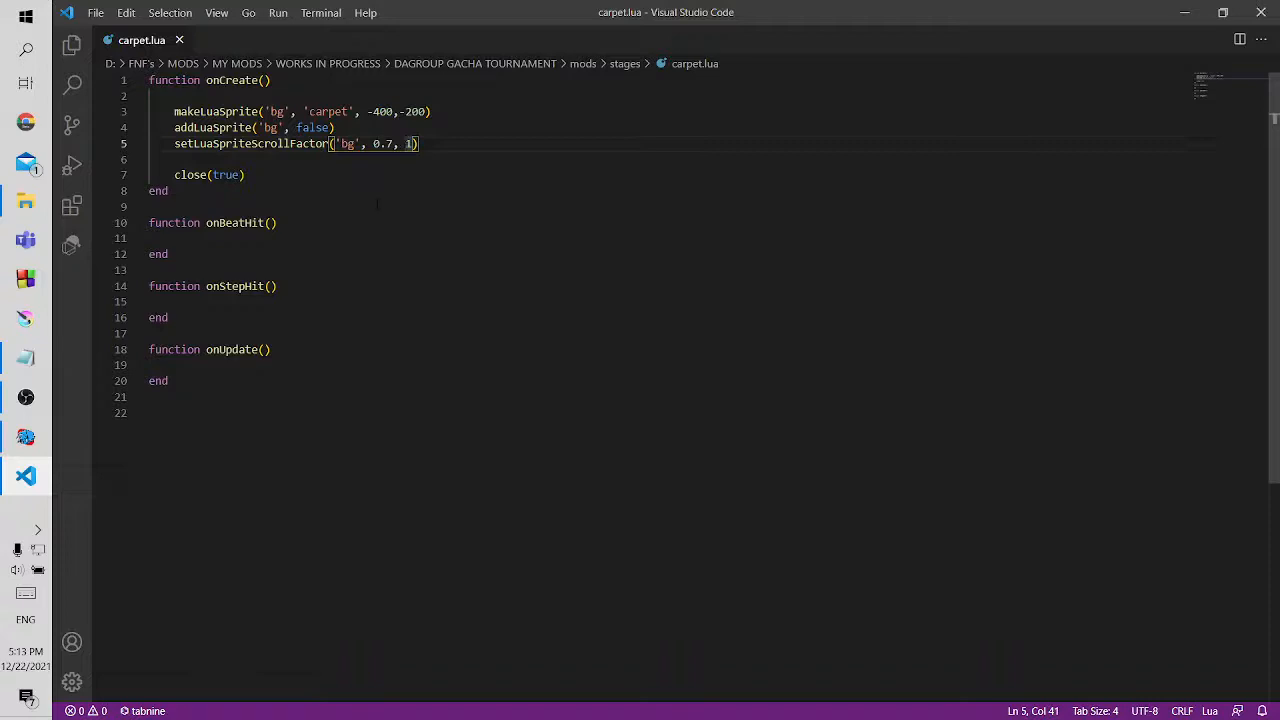
click(26, 438)
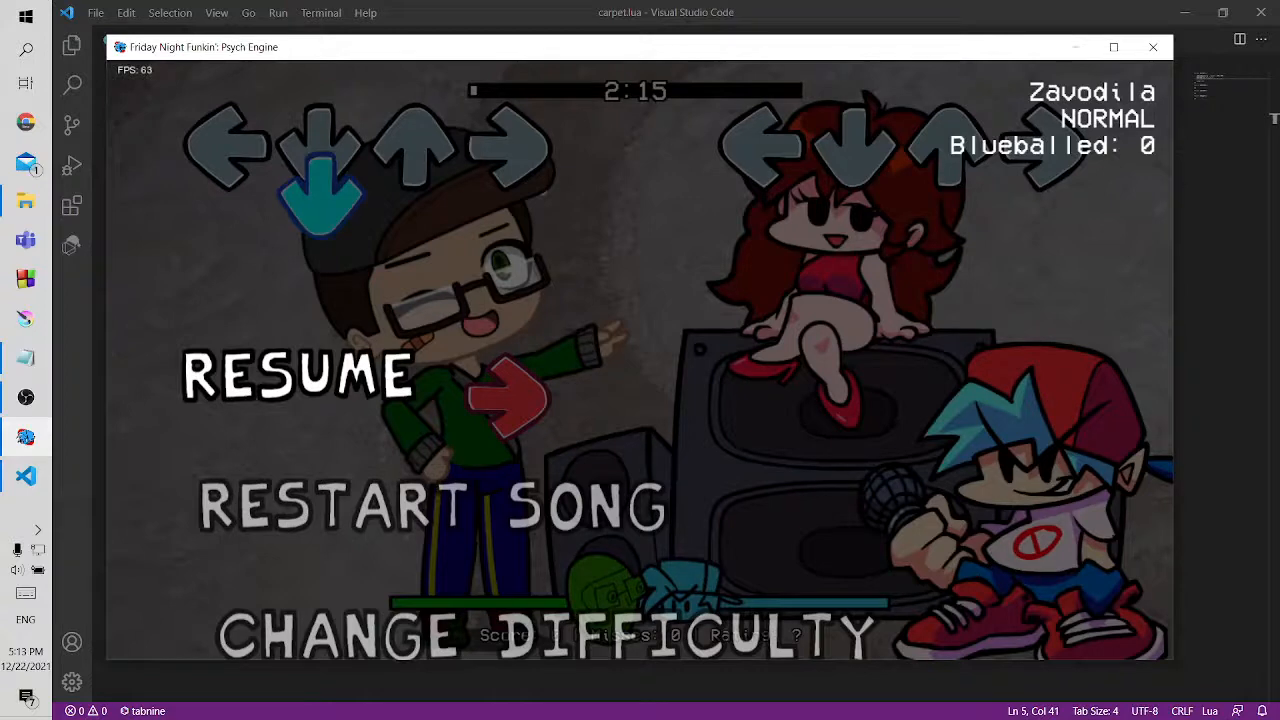
Return to carpet.lua, set bg's first scroll factor value to 1, and save the file
click(650, 8)
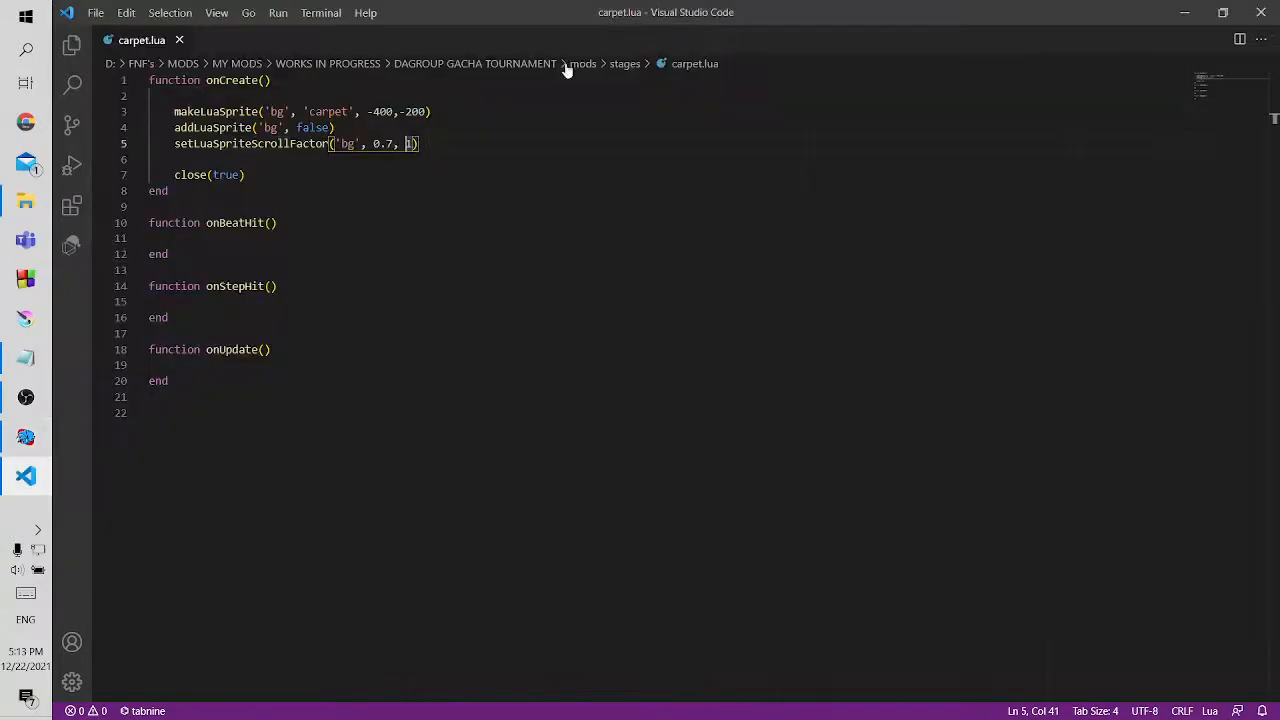
drag(373, 143, 392, 143)
text(1)
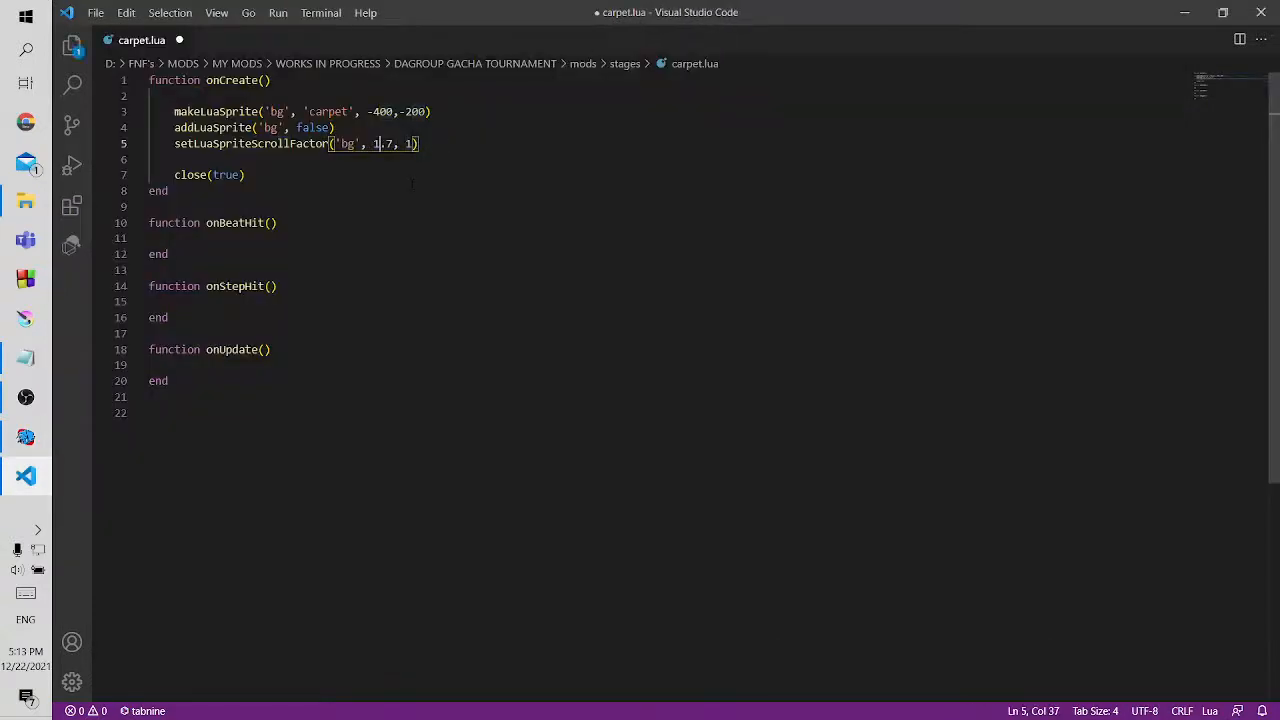
key(ctrl+s)
Restart Zavodila in the game to test the edited scroll factor, and return to carpet.lua
click(15, 440)
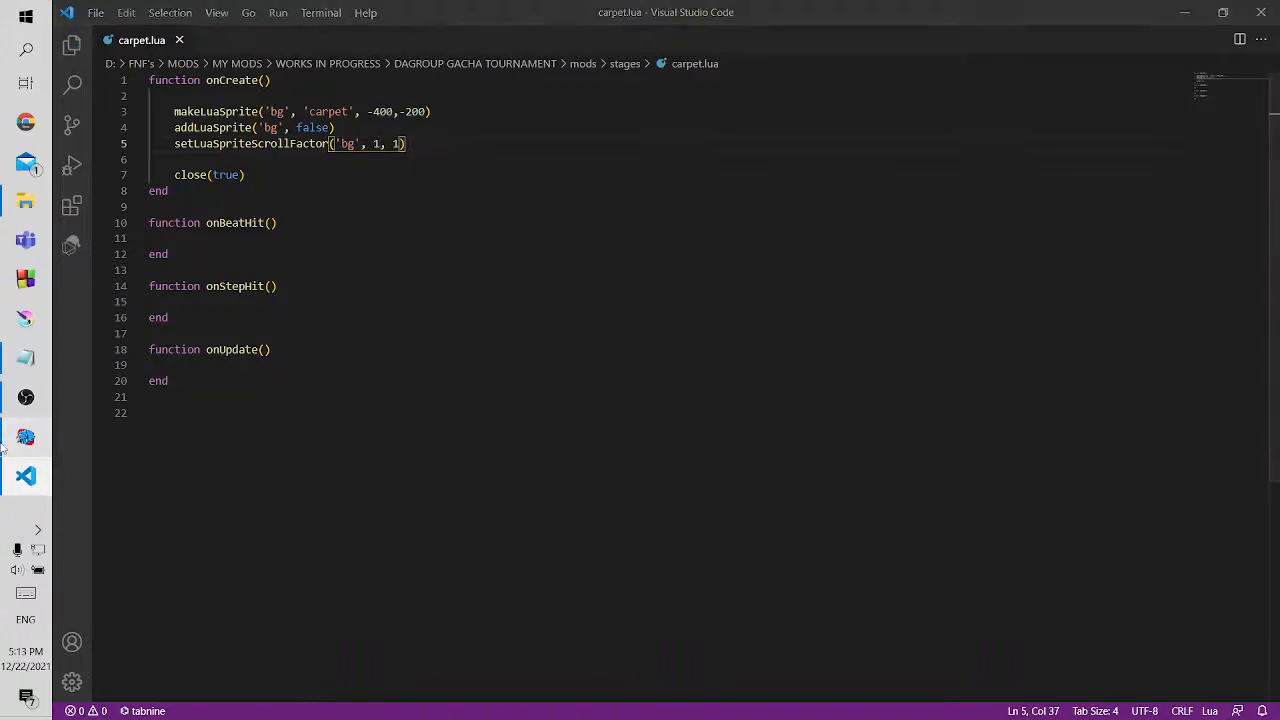
key(Down)
key(Return)
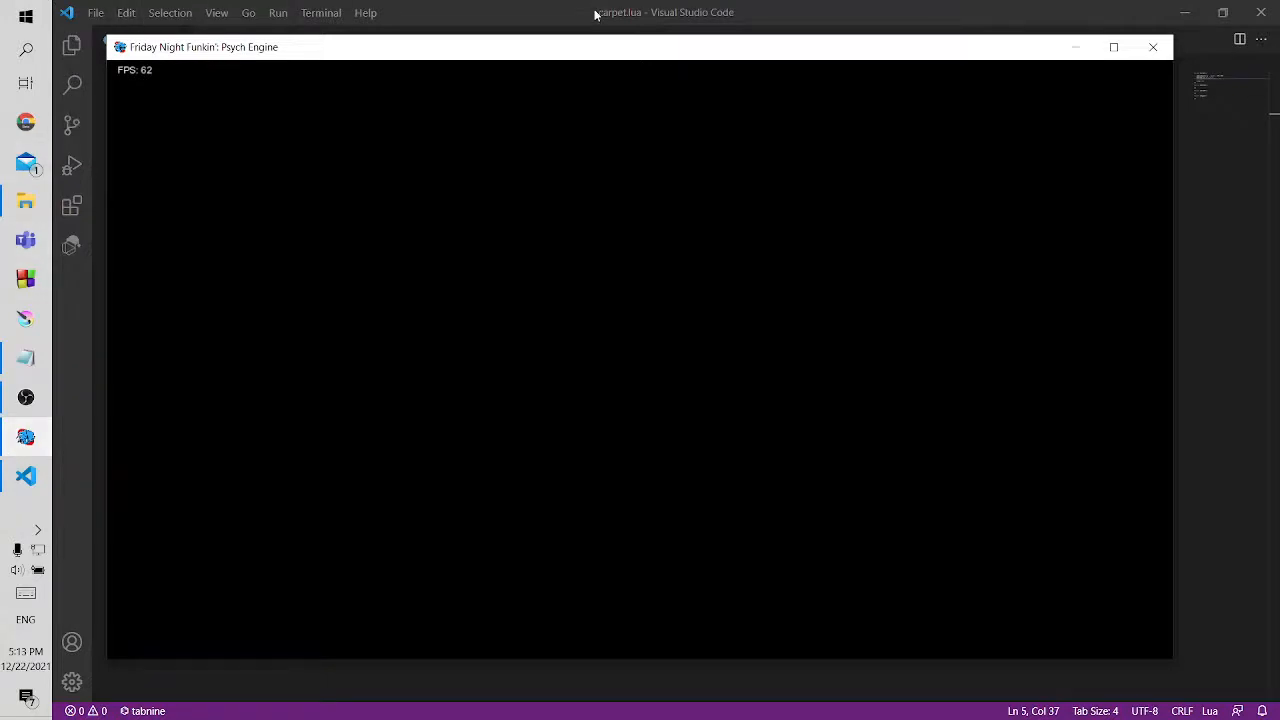
click(1153, 47)
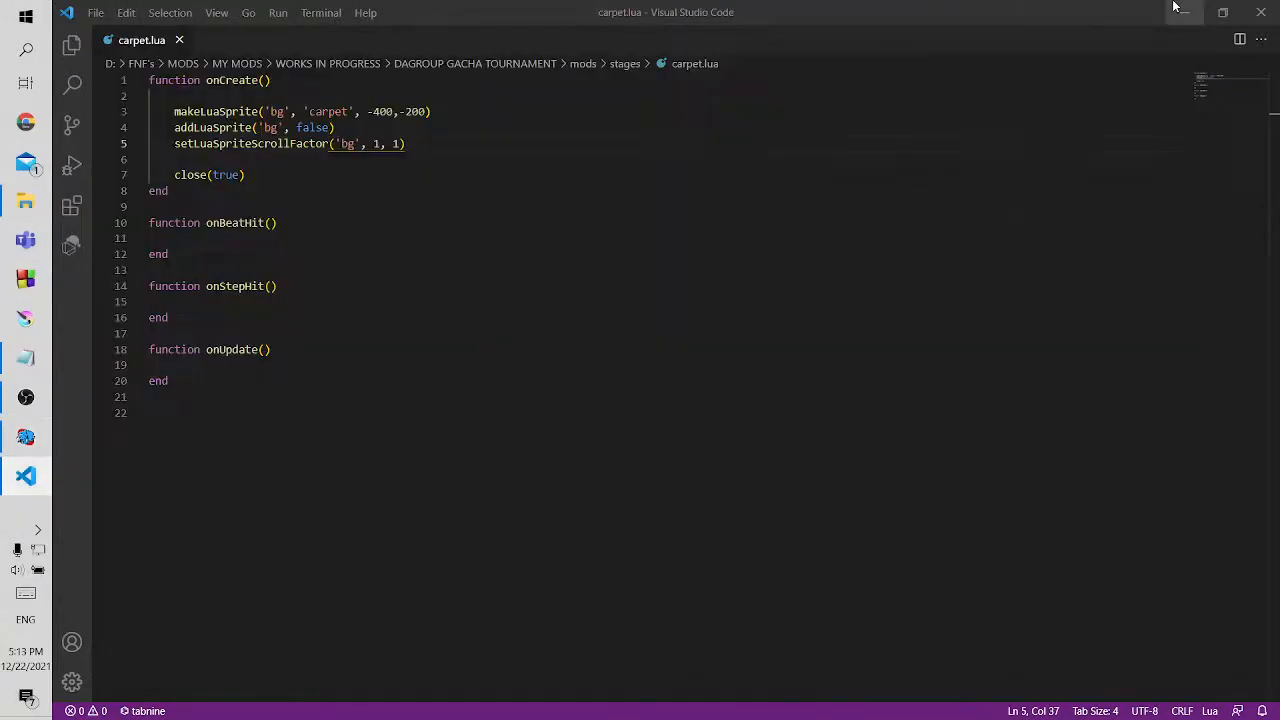
Minimize the code editor and the images folder, and watch the restarted Zavodila song with the edited scroll factor
click(1178, 10)
click(1200, 56)
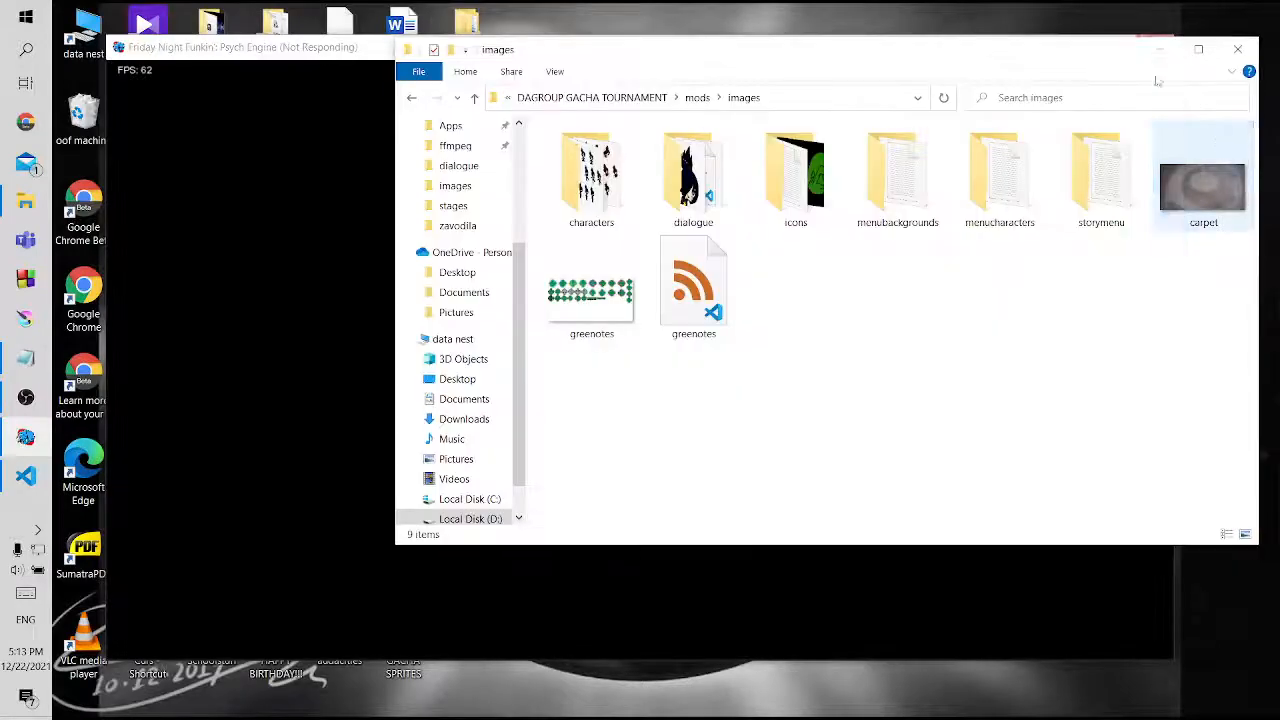
click(1161, 51)
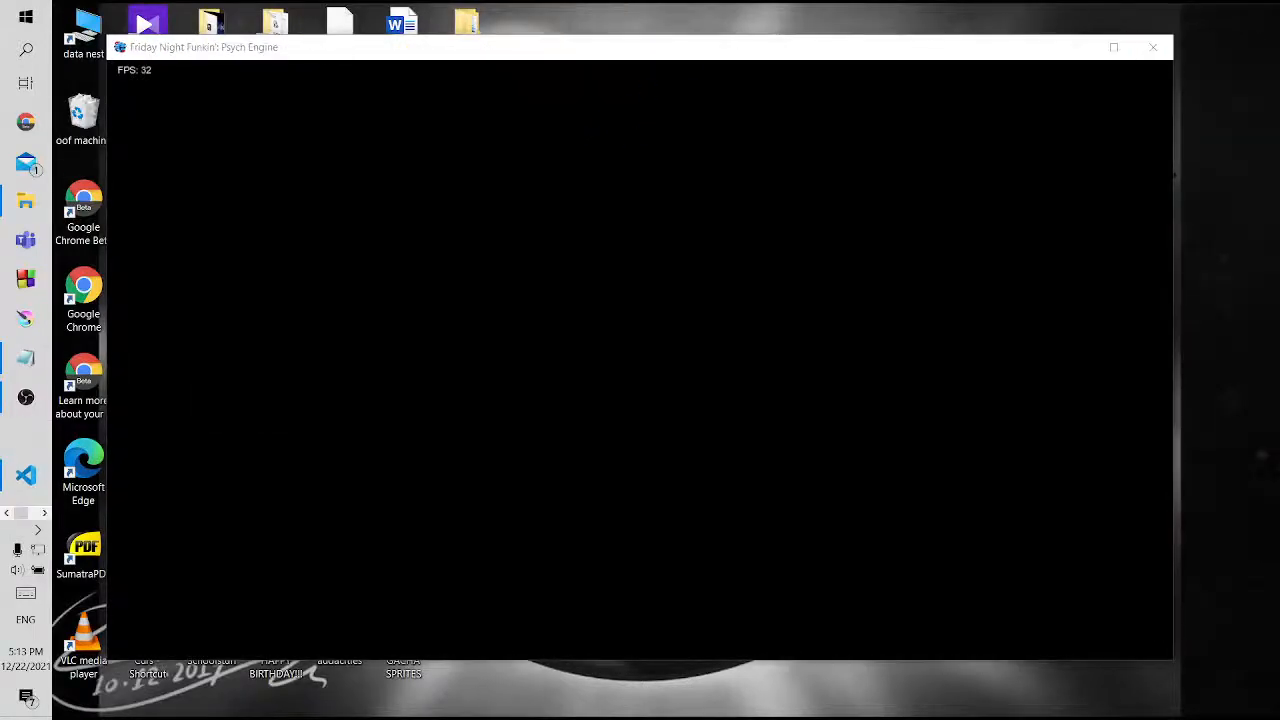
click(620, 77)
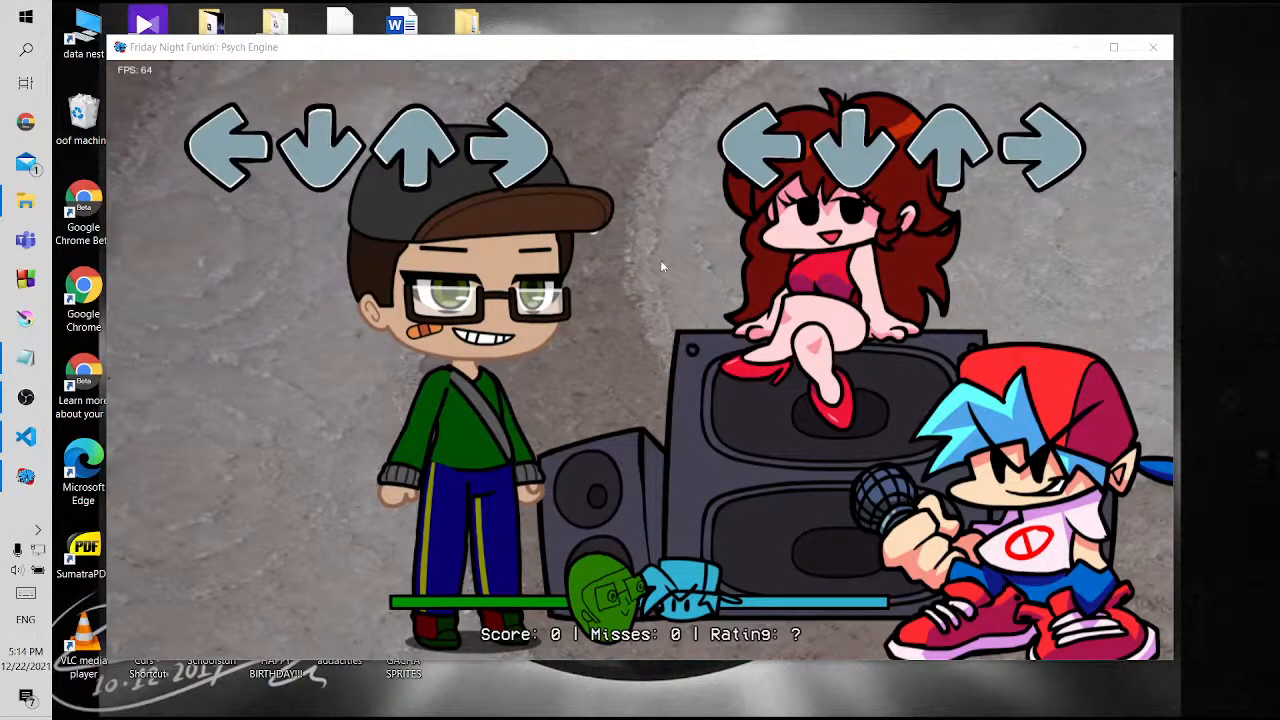
click(562, 244)
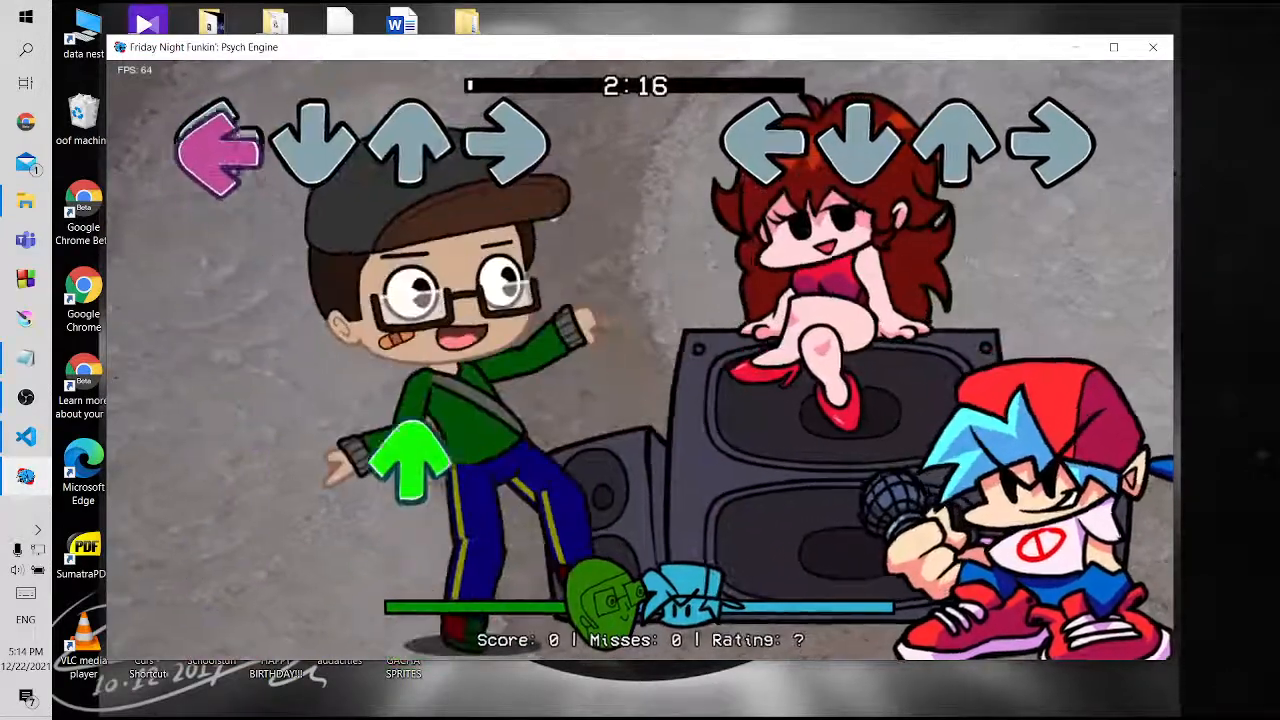
Pause Zavodila, enable Botplay, and resume the song
key(Return)
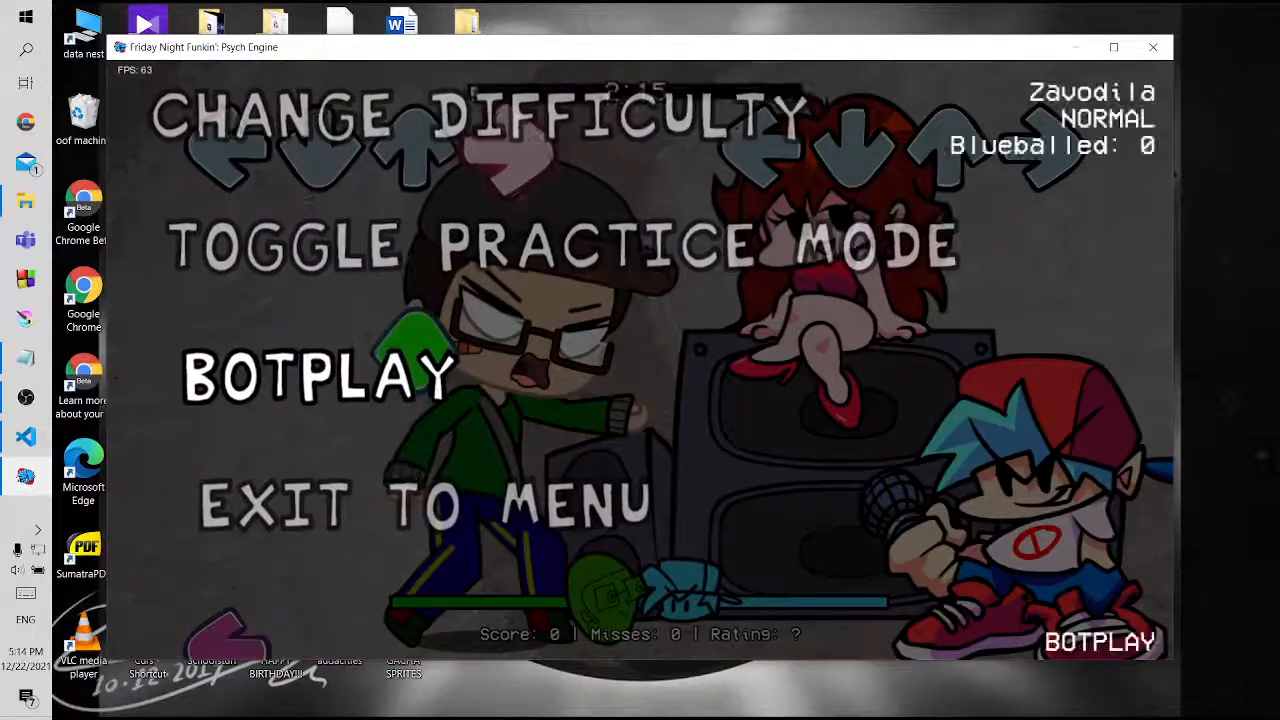
key(Up)
key(Up)
key(Up)
key(Up)
key(Return)
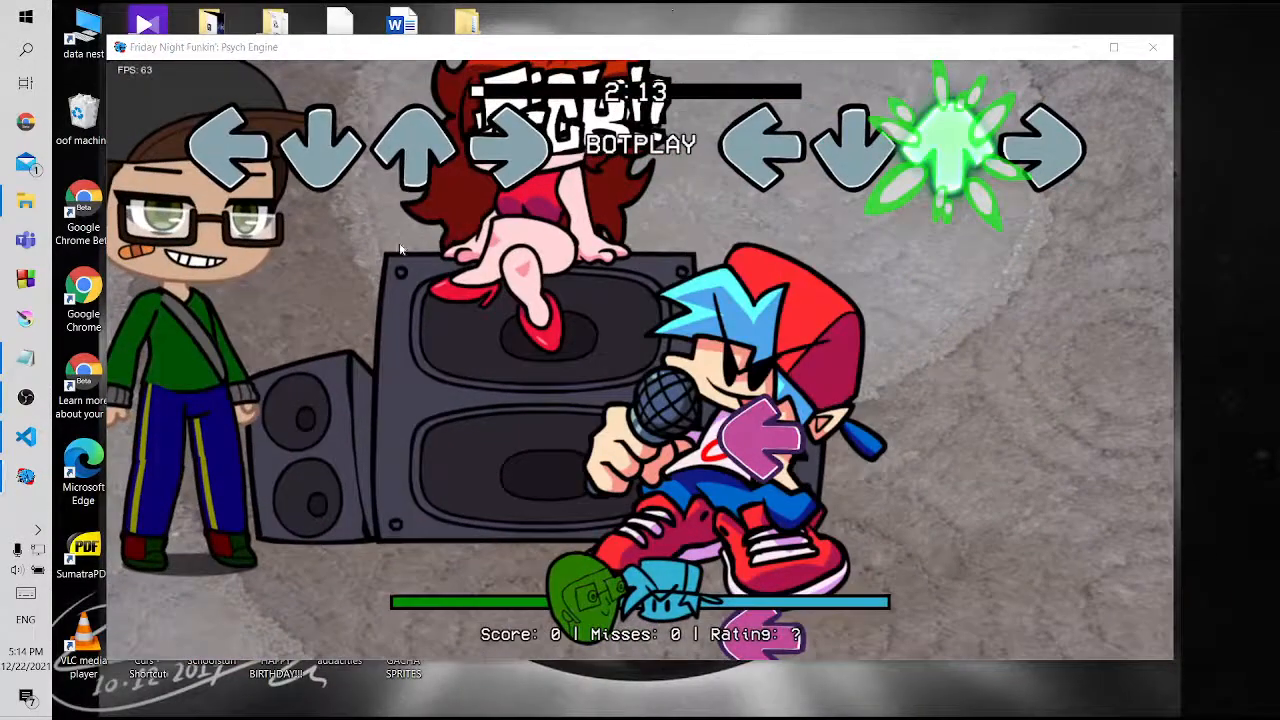
Pause the song, return to carpet.lua, set bg's first scroll factor value to 0.7, and save the file
click(638, 200)
key(Return)
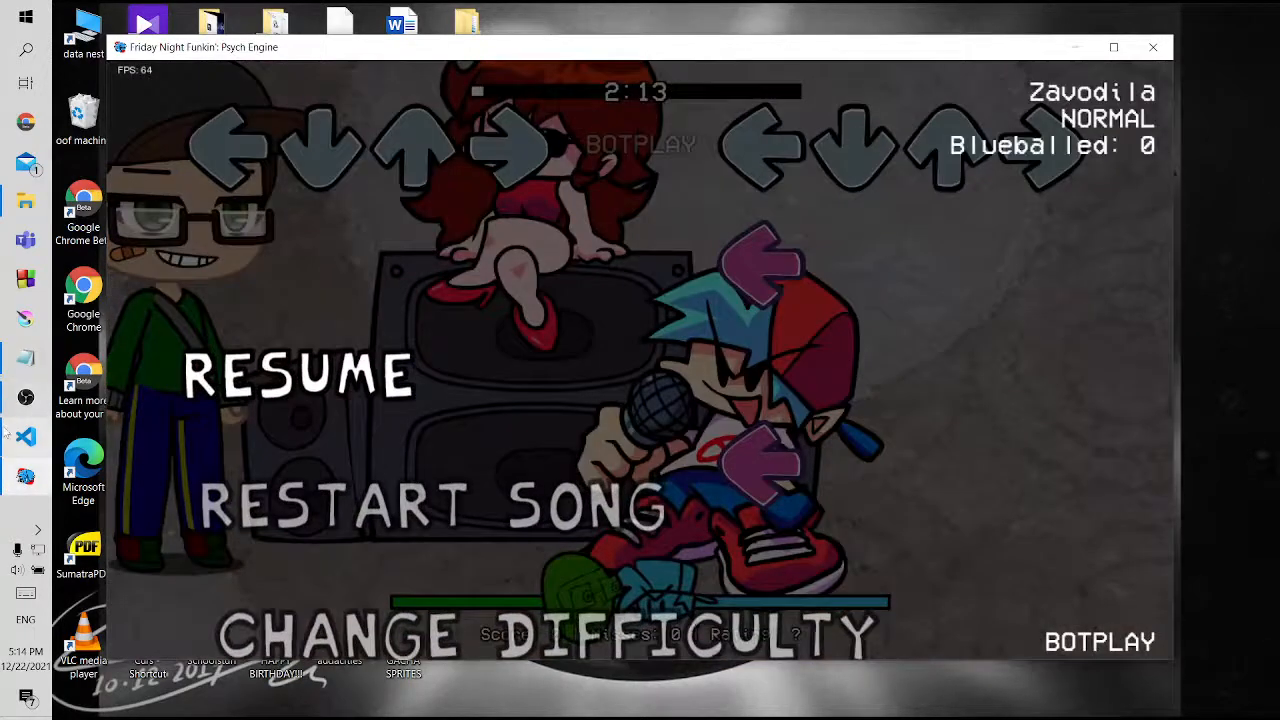
click(6, 432)
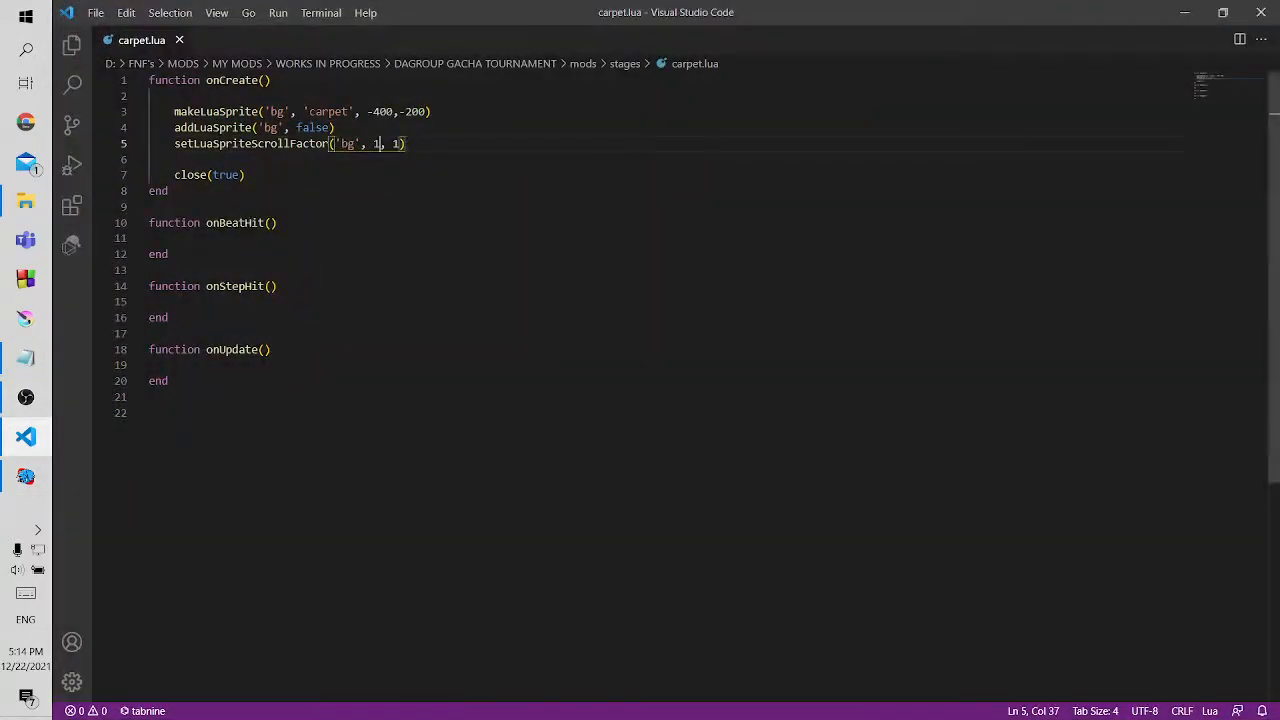
key(BackSpace)
text(0.7)
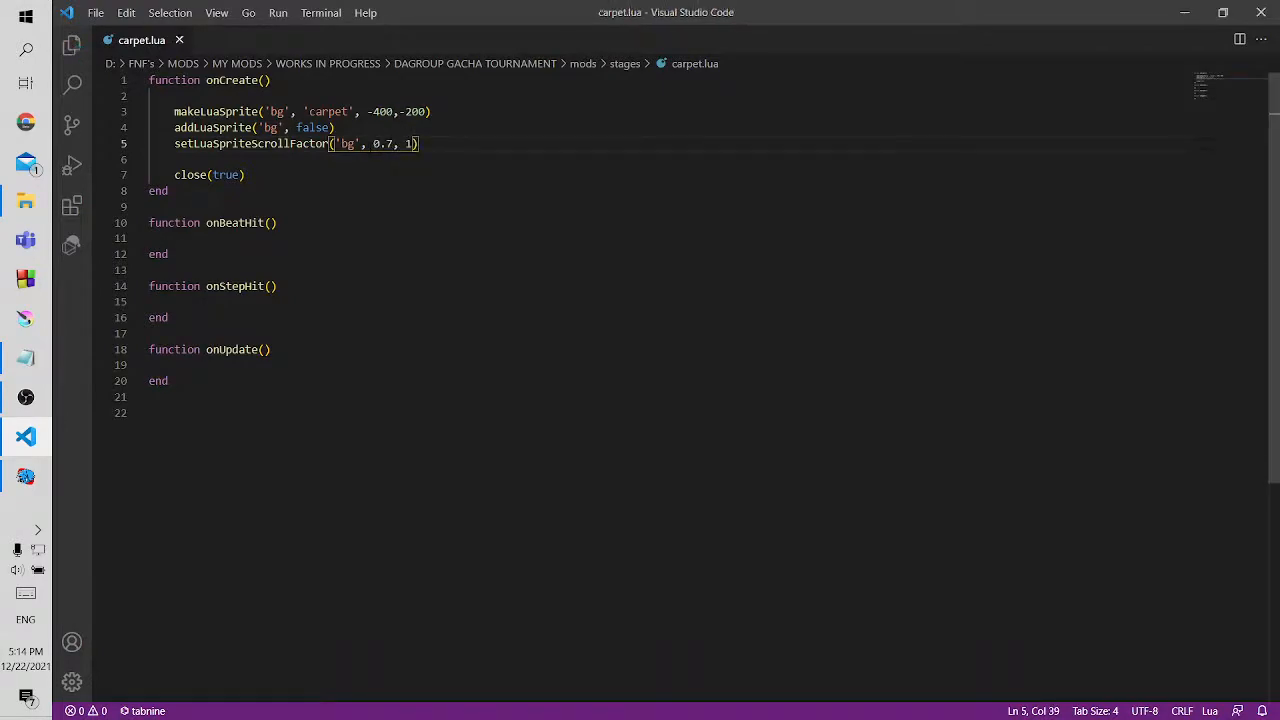
Restart Zavodila in the game, watch how the carpet moves with the 0.7 scroll factor, and pause the song
click(26, 476)
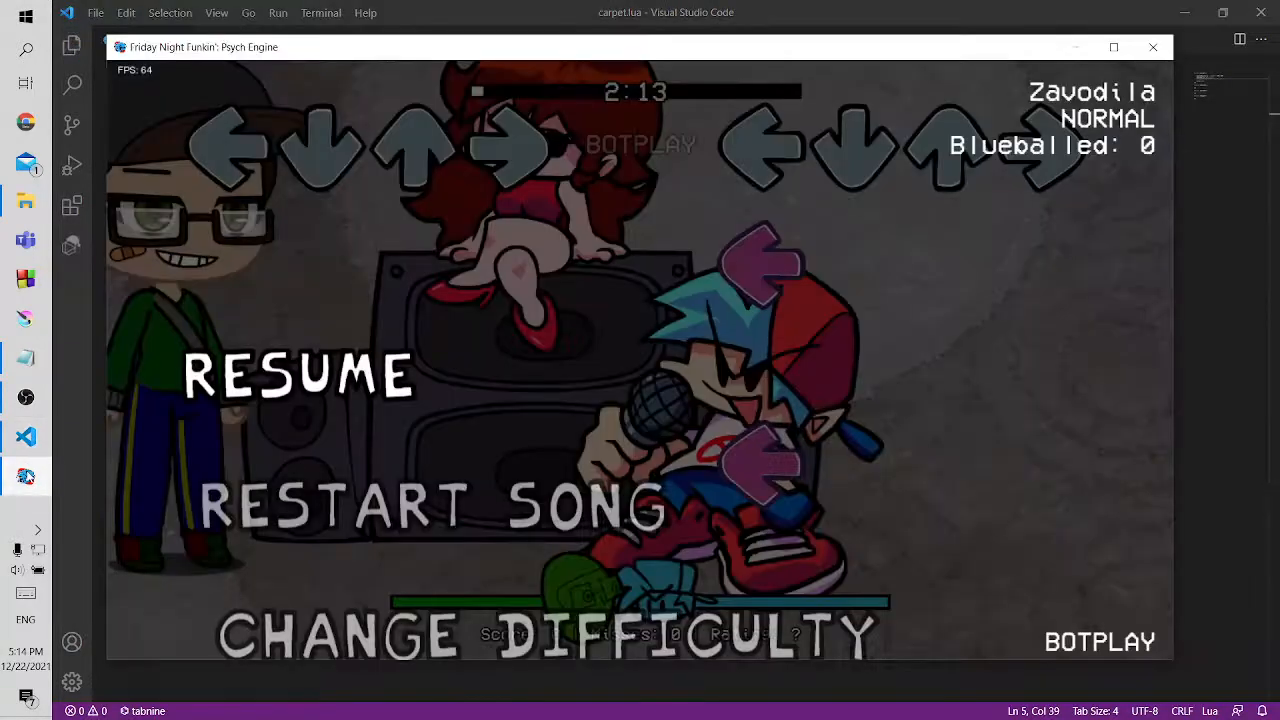
key(Down)
key(Return)
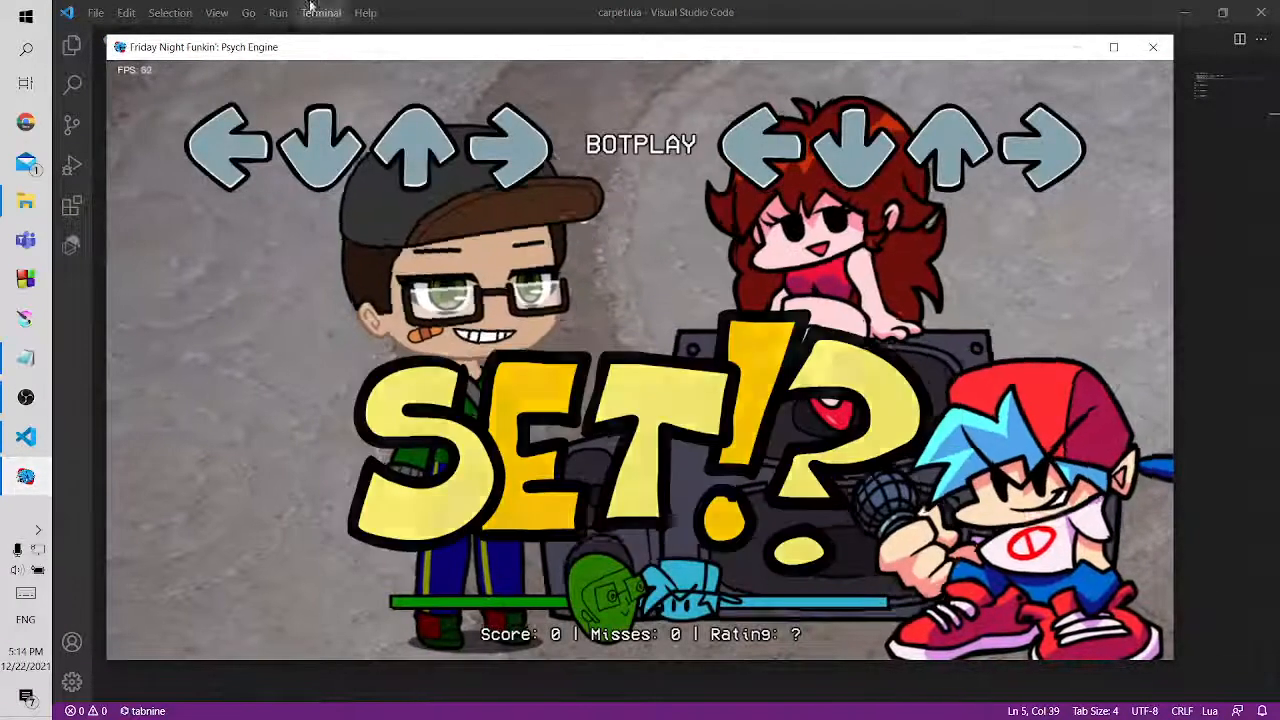
click(627, 6)
click(1181, 6)
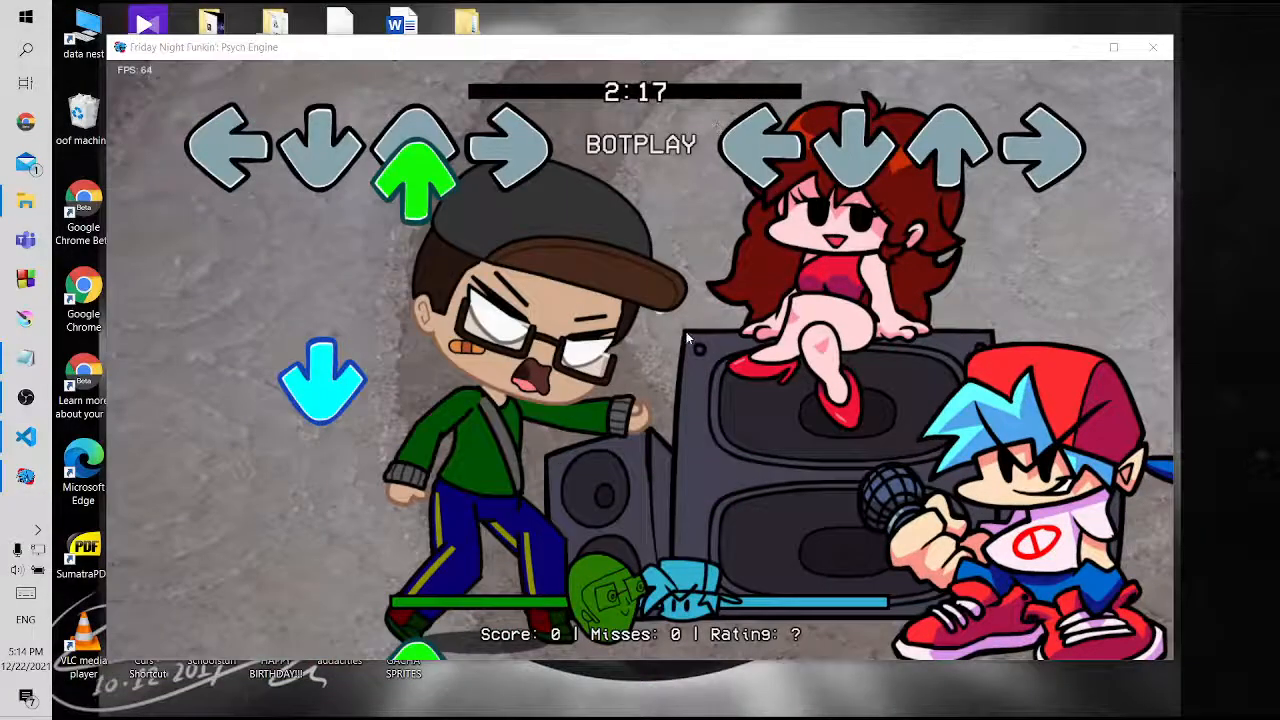
click(650, 348)
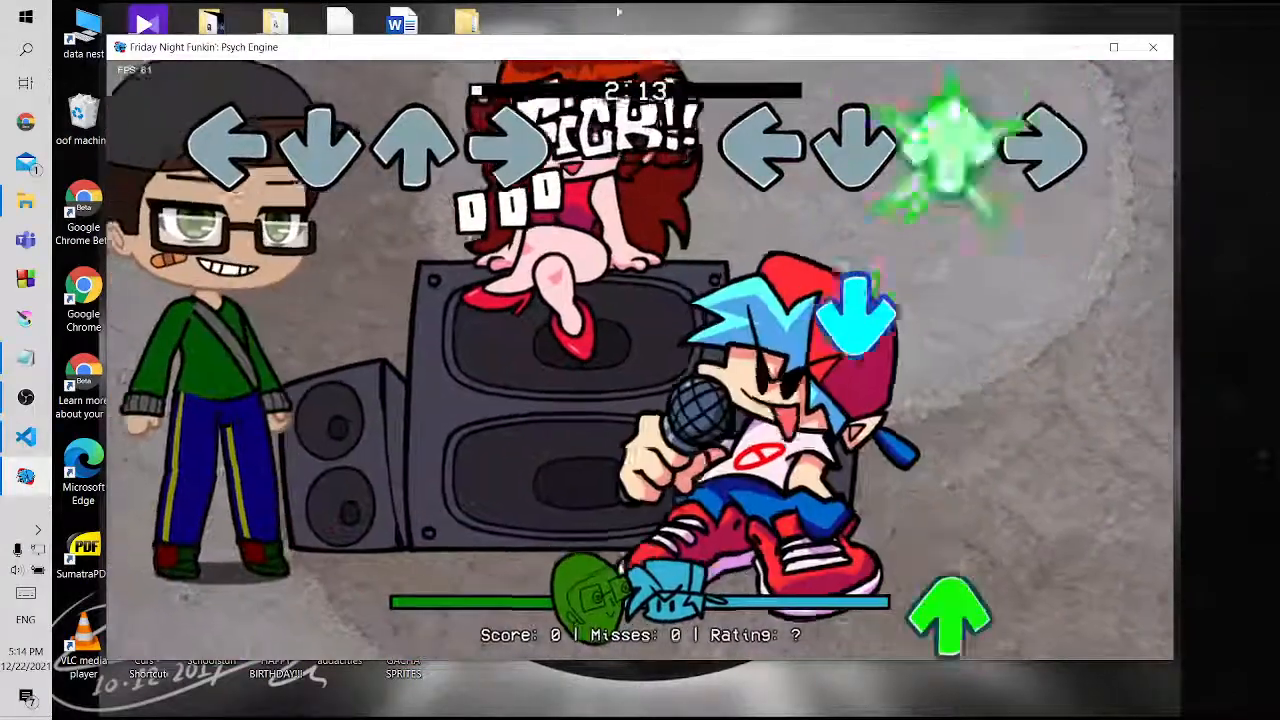
click(658, 5)
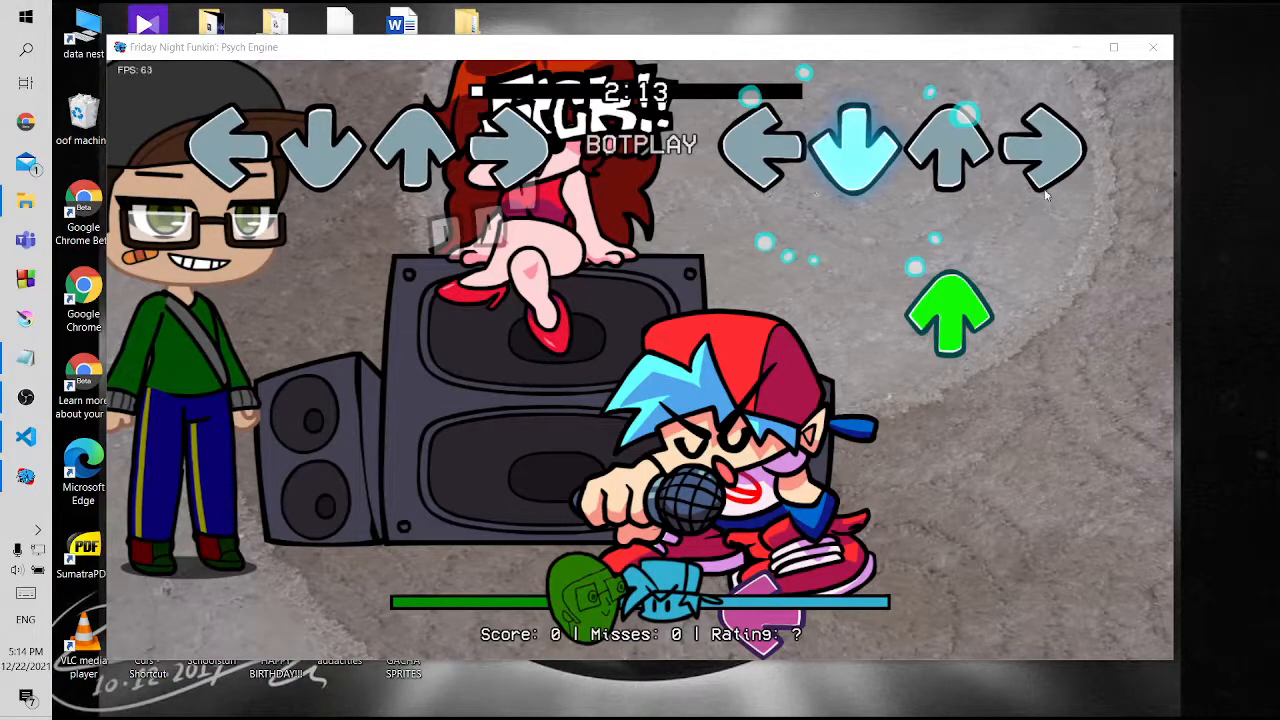
click(422, 265)
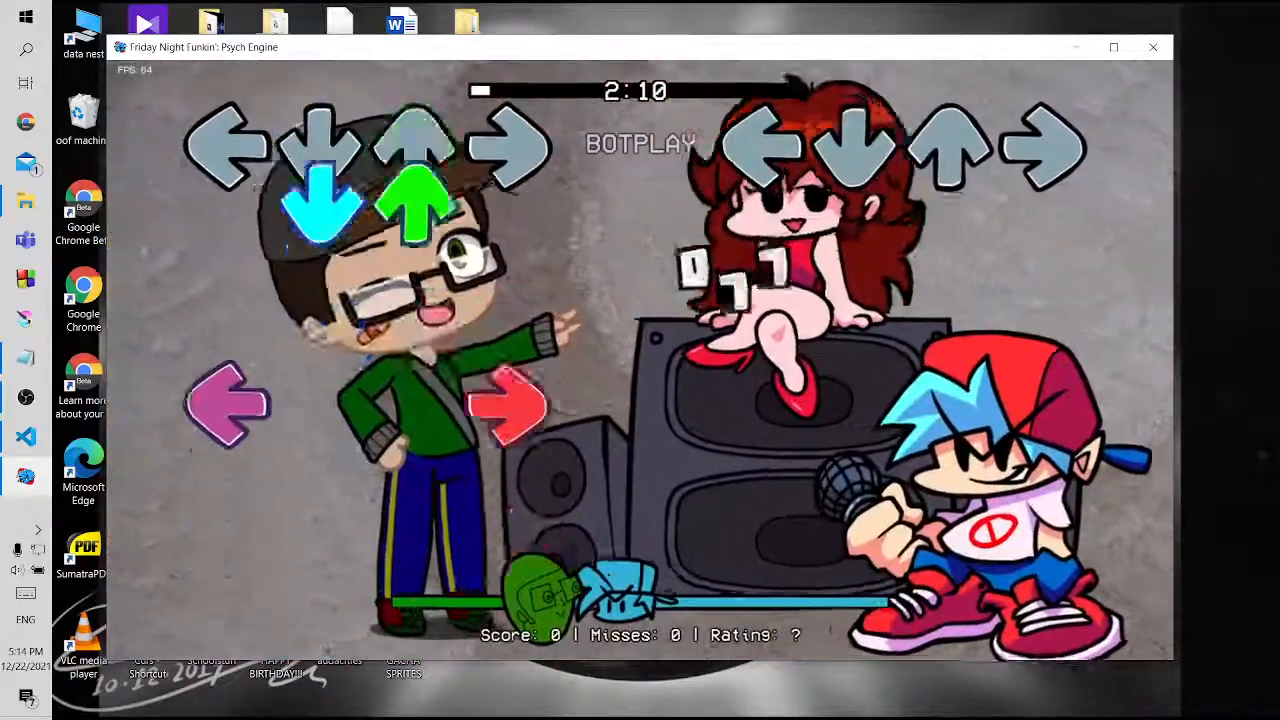
click(614, 18)
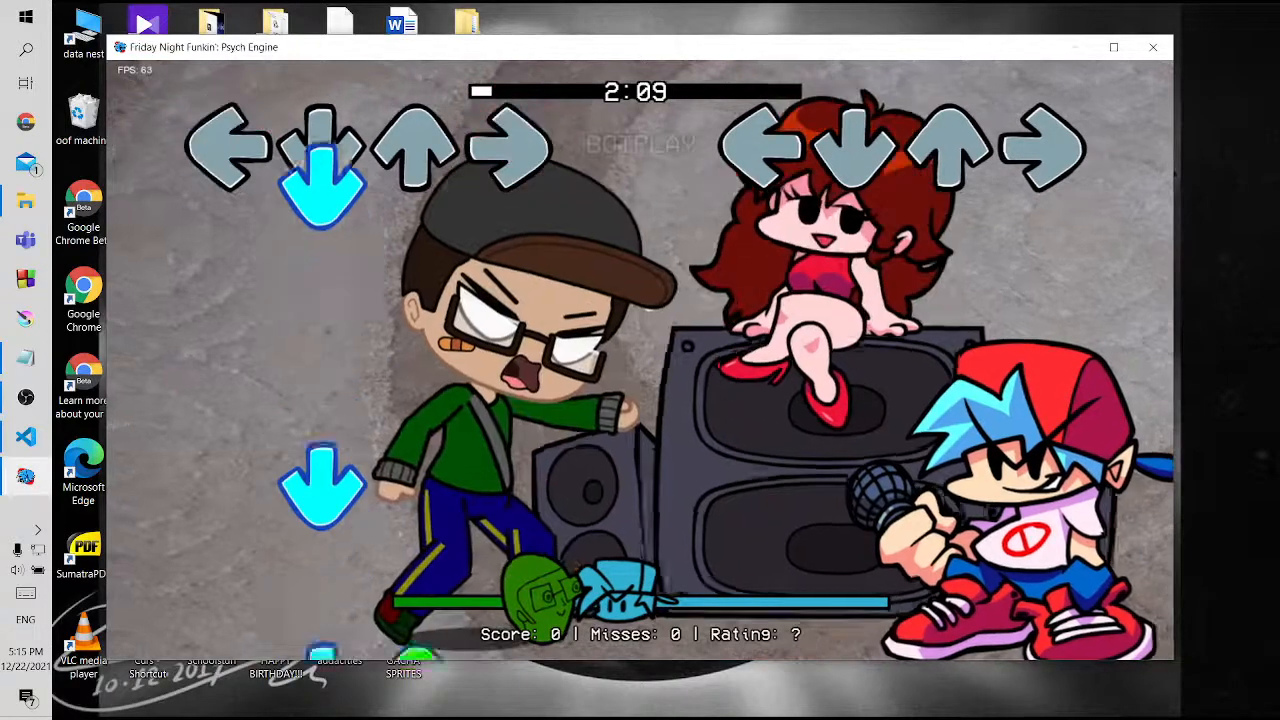
key(Return)
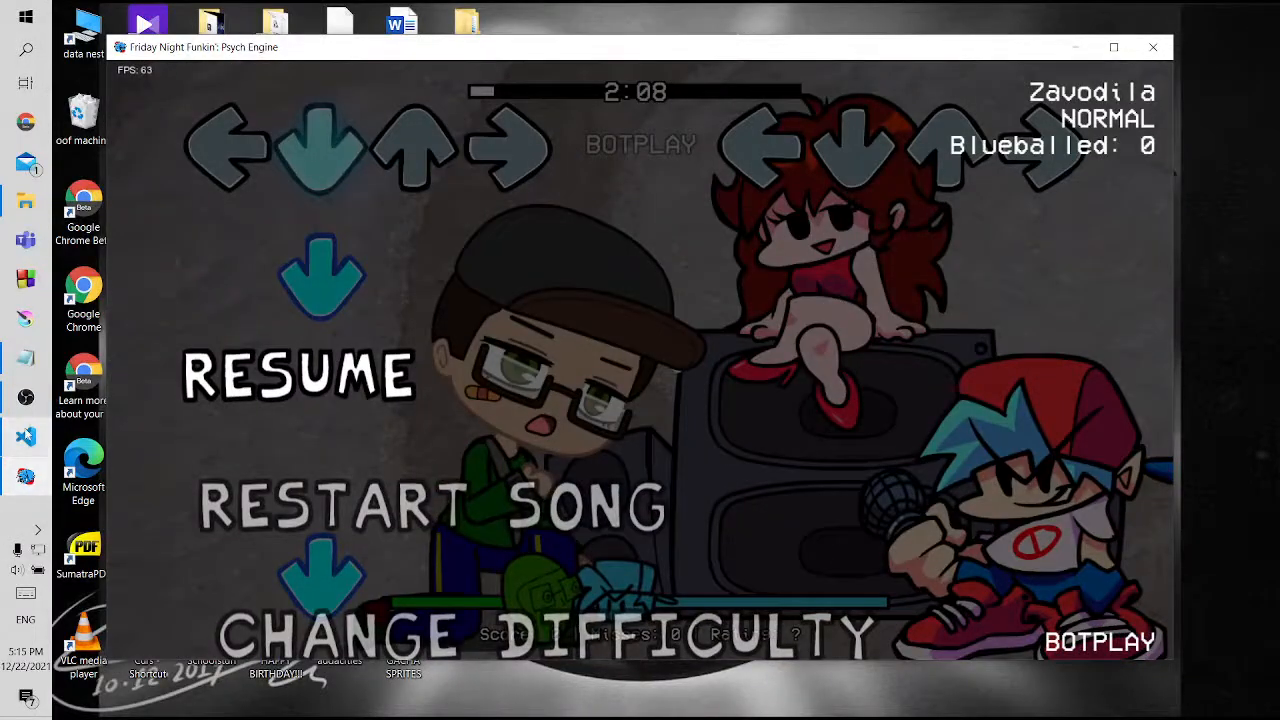
Close the code editor, mark stages with an X in the TUT checklist, and check the recording in OBS
click(26, 437)
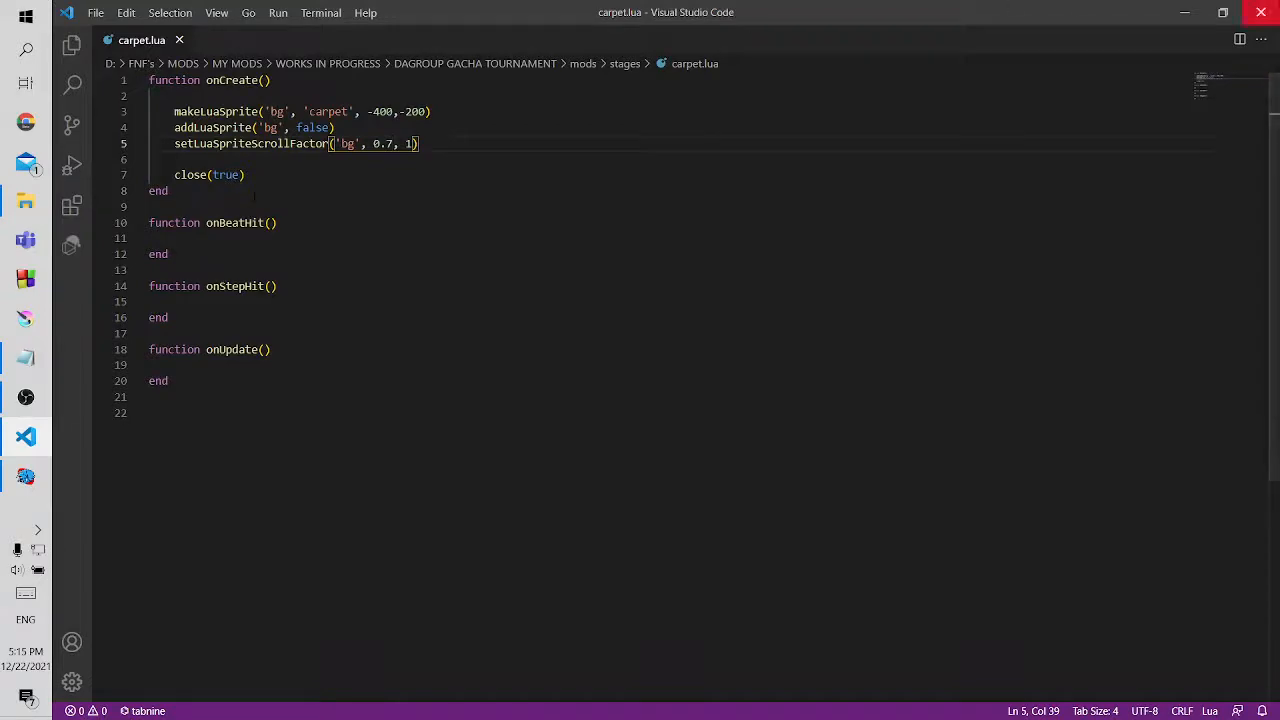
click(1261, 12)
click(26, 357)
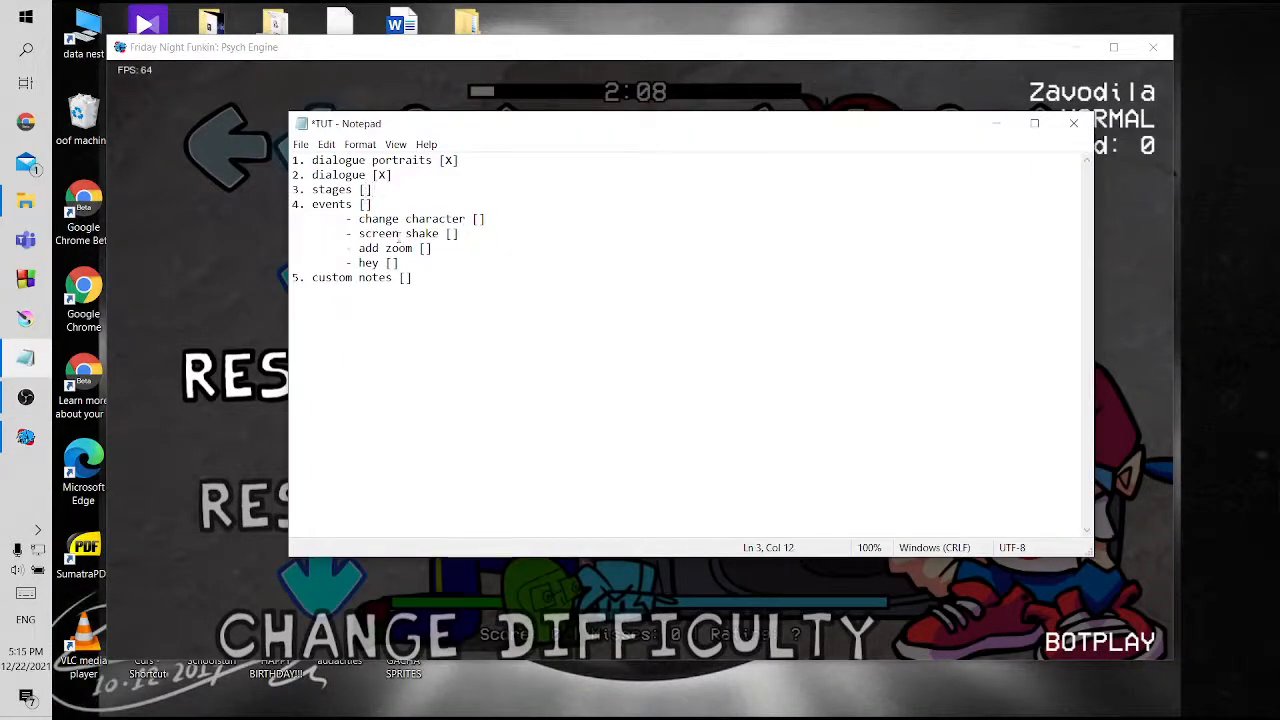
text(X)
click(26, 397)
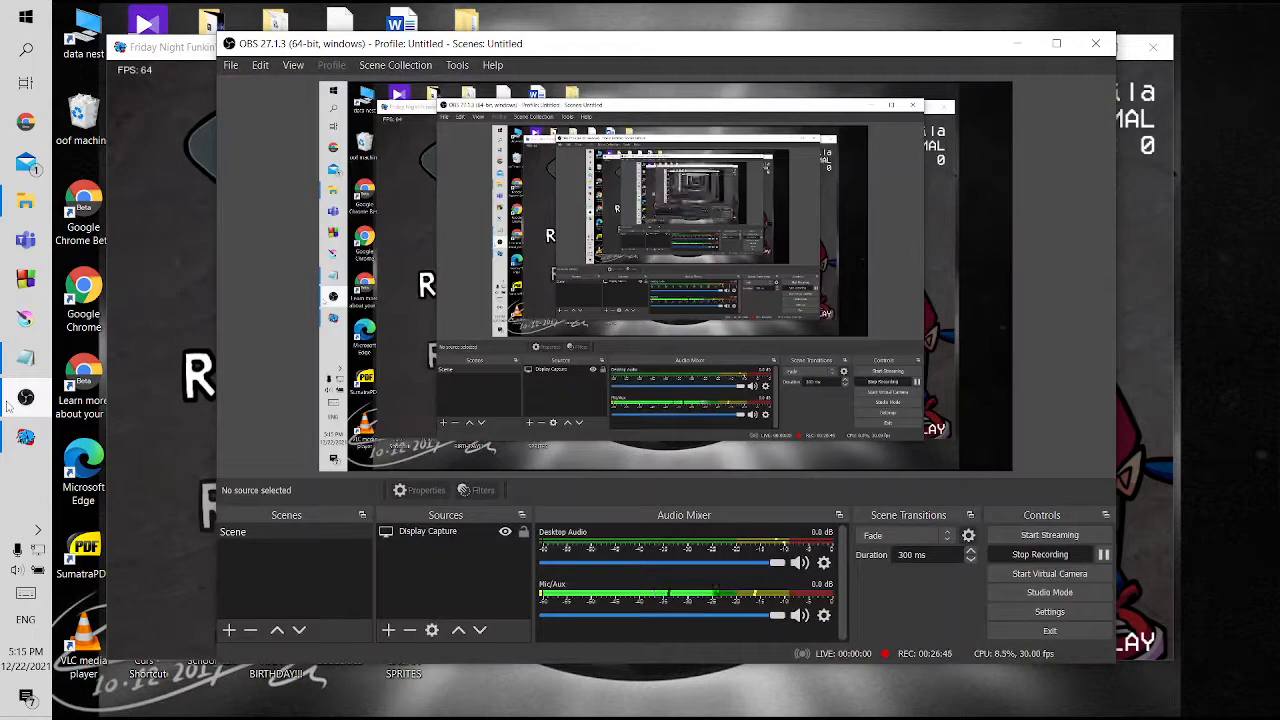
click(20, 398)
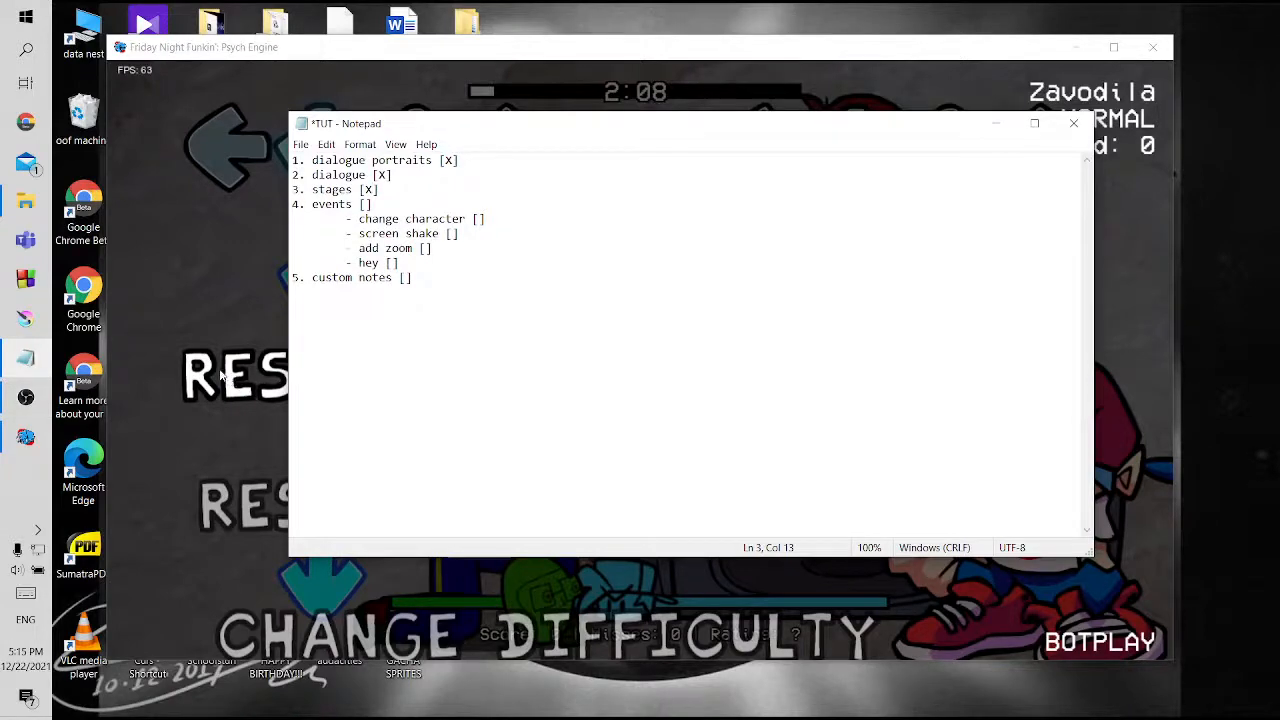
Return to the paused game, open Zavodila in the chart editor, and show the event settings
click(225, 375)
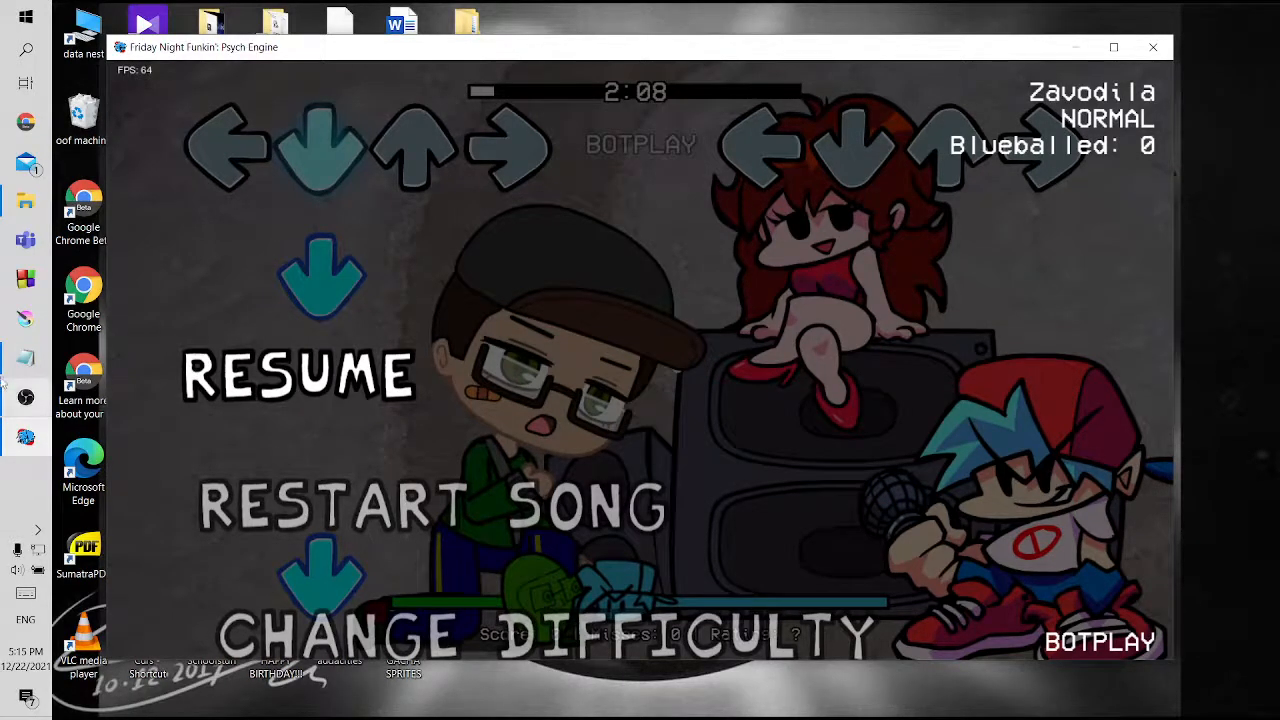
click(26, 357)
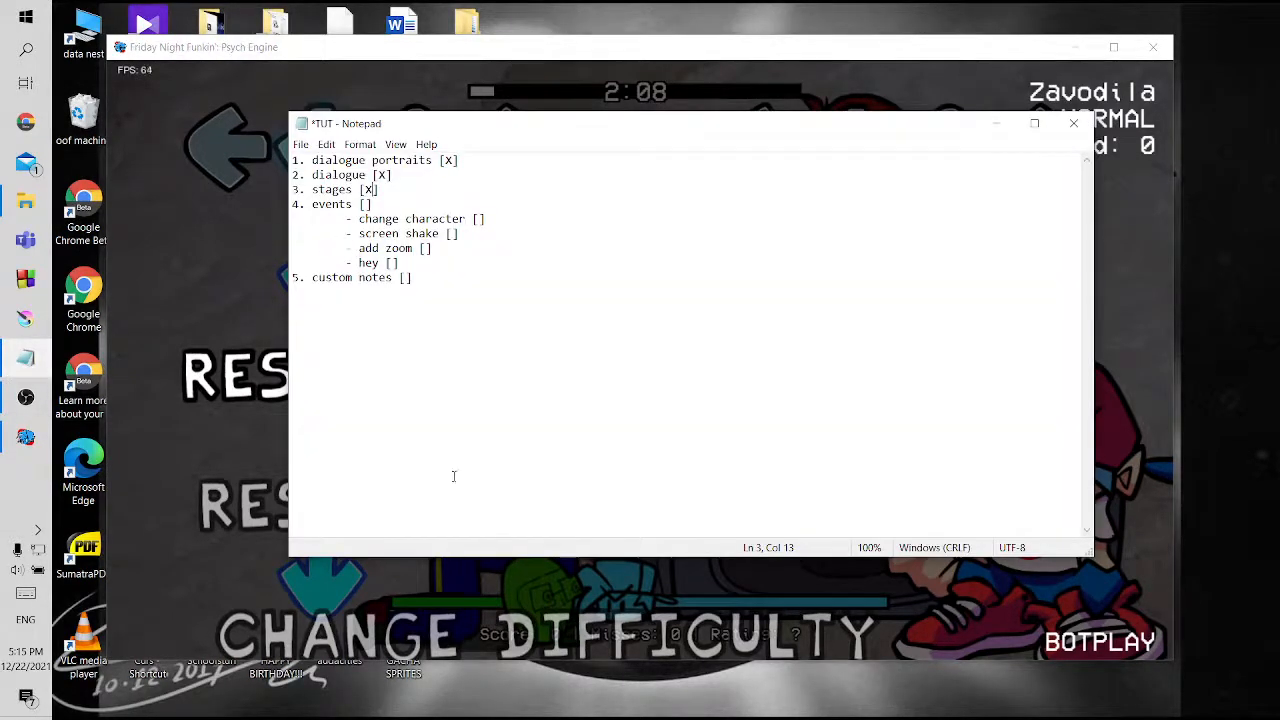
click(207, 400)
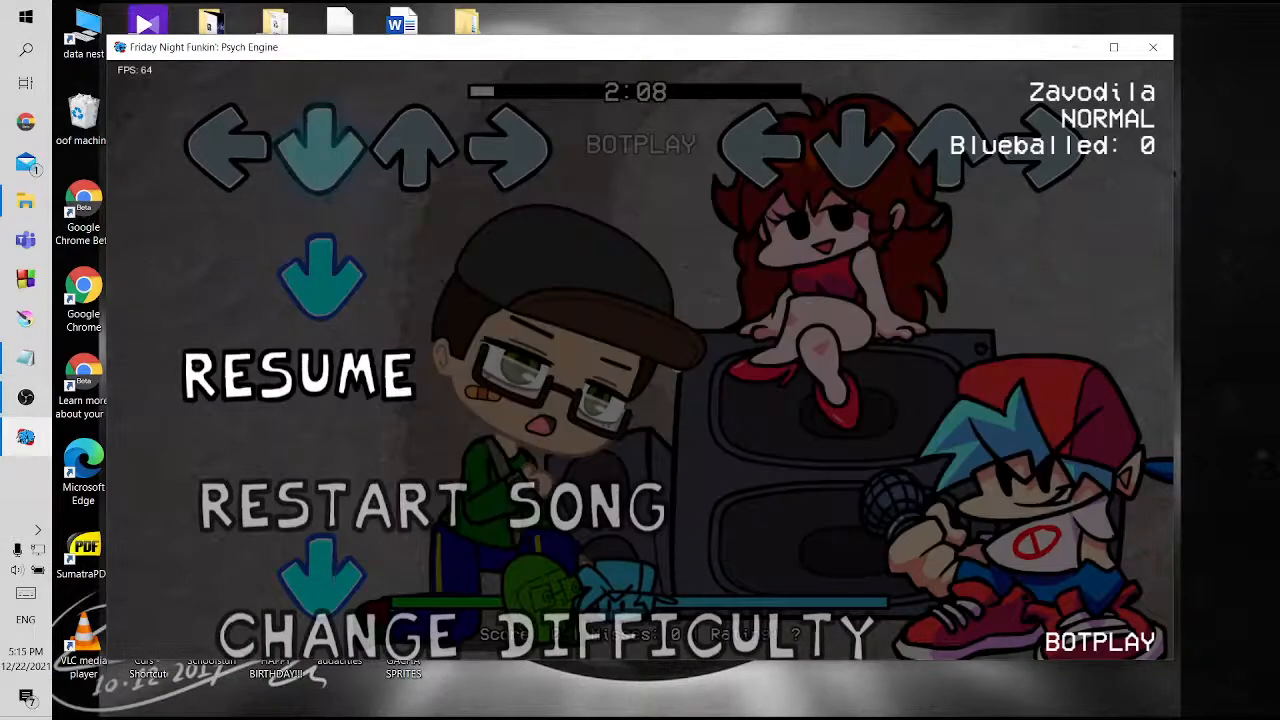
key(Return)
key(7)
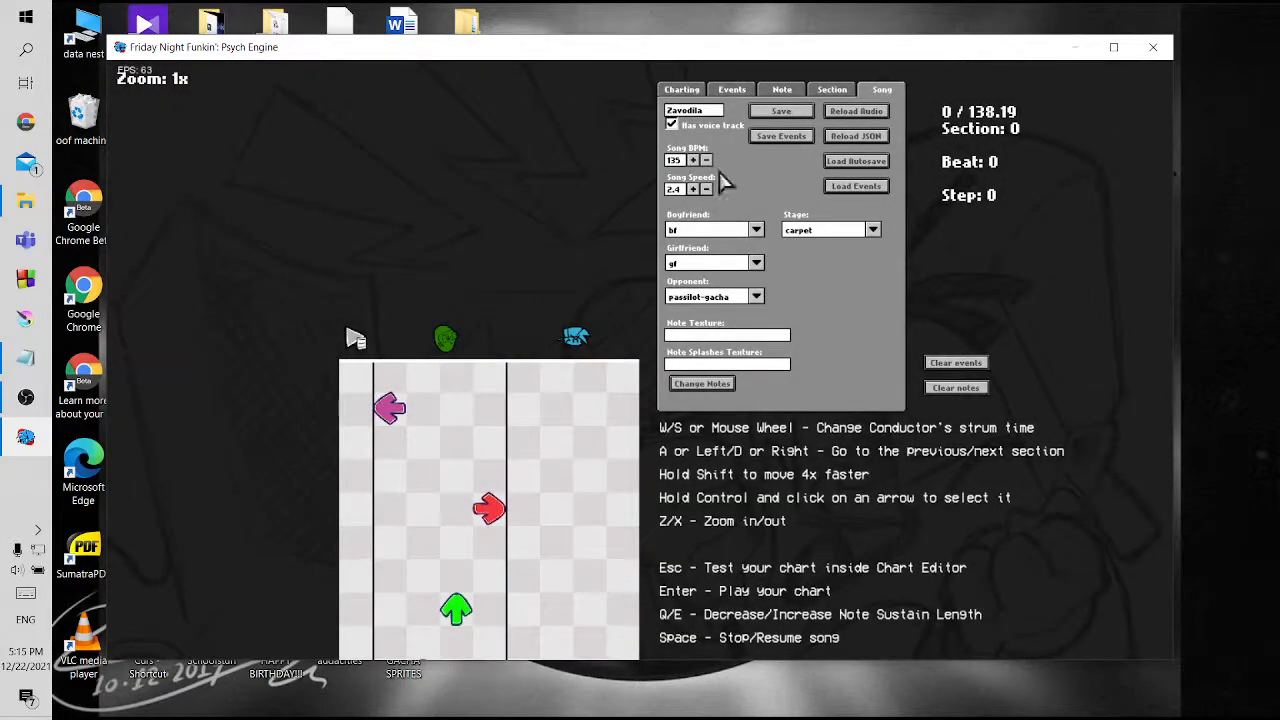
click(730, 92)
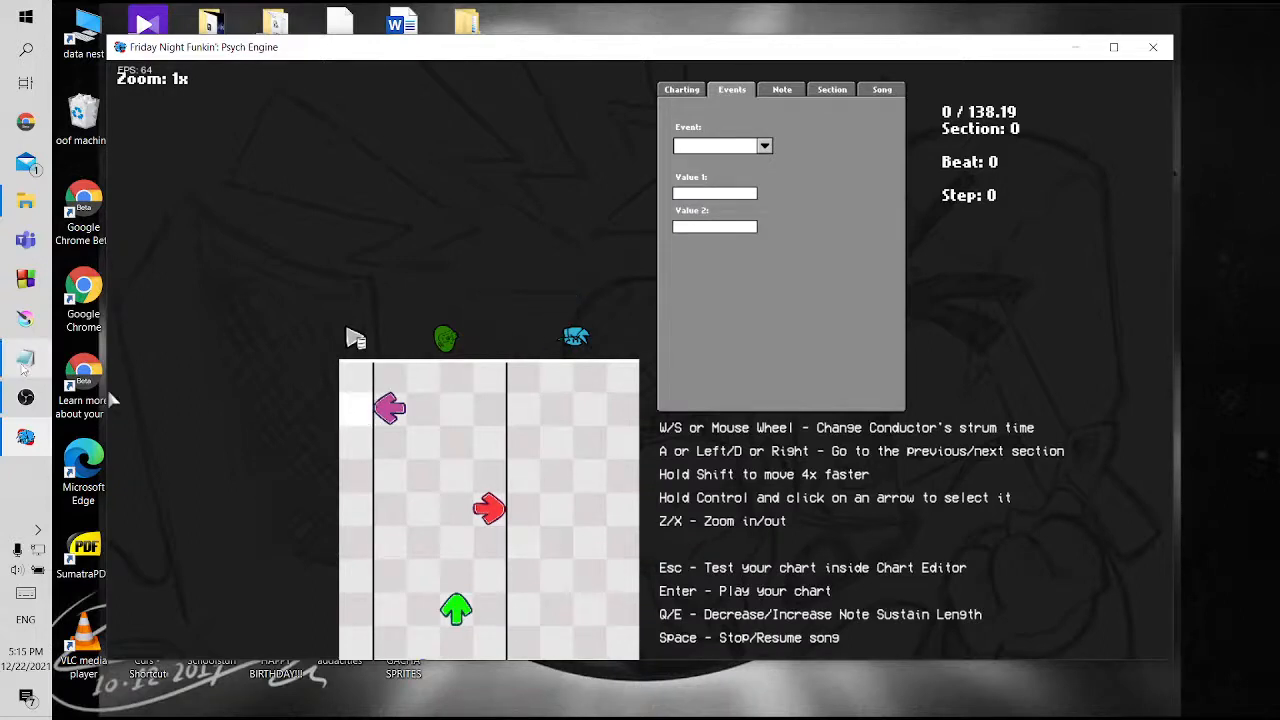
Check the events listed in the TUT checklist, and play and advance the Zavodila chart to section 8
click(22, 362)
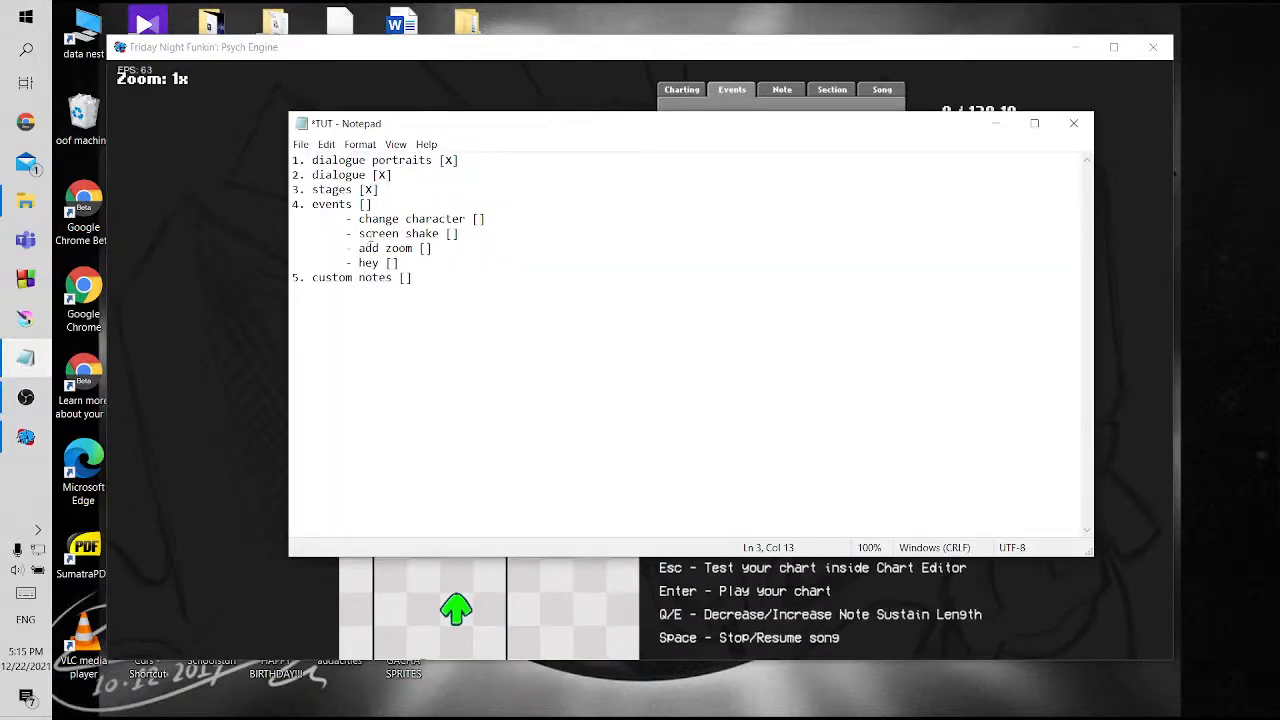
click(25, 360)
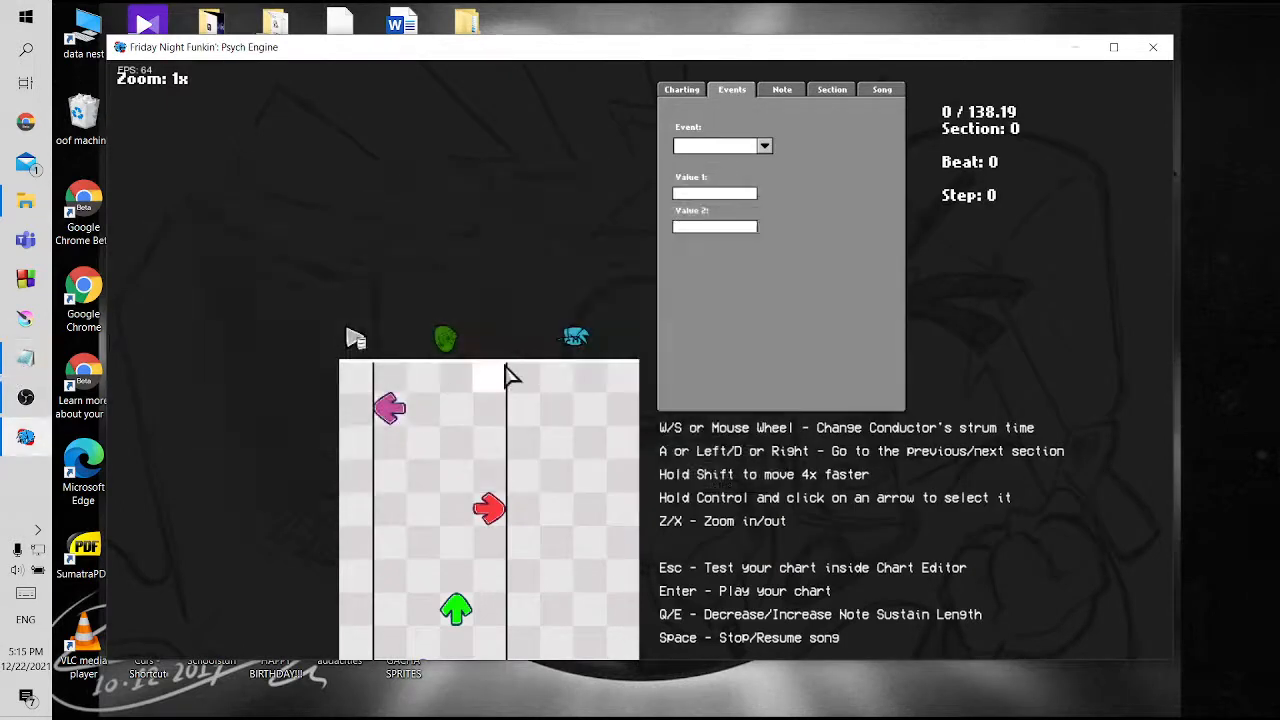
key(space)
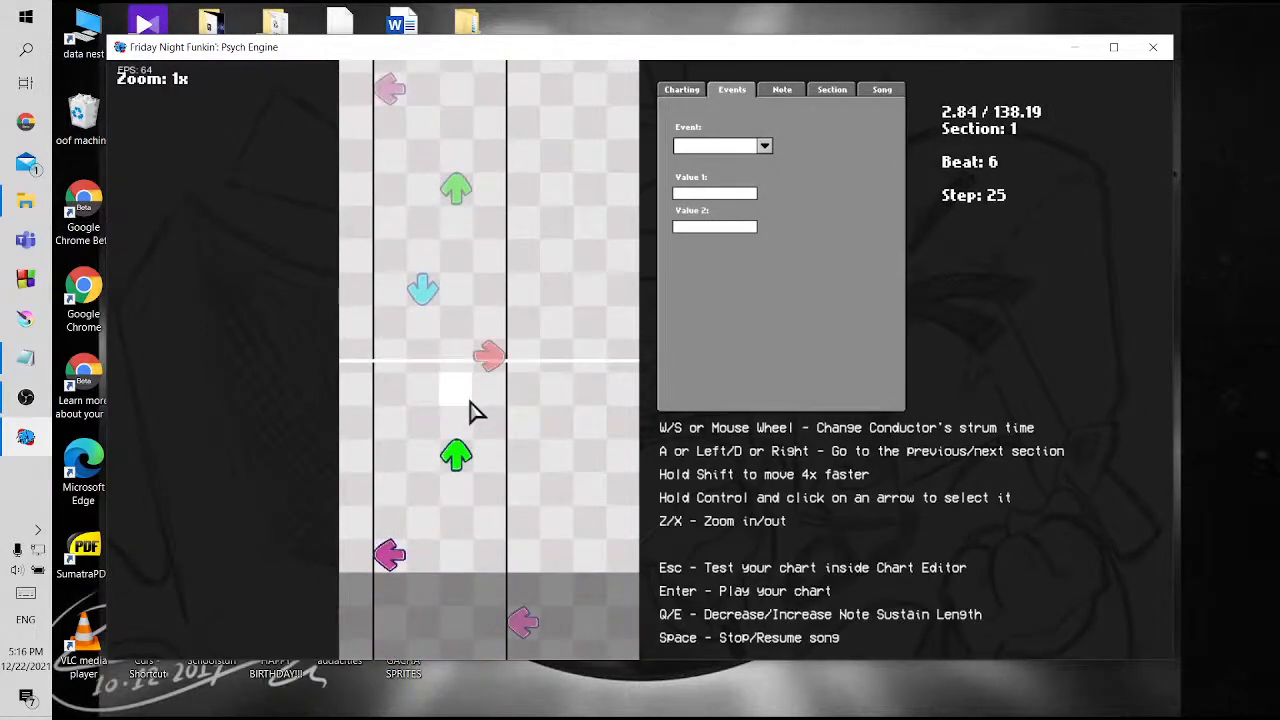
key(d)
key(d)
key(d)
key(d)
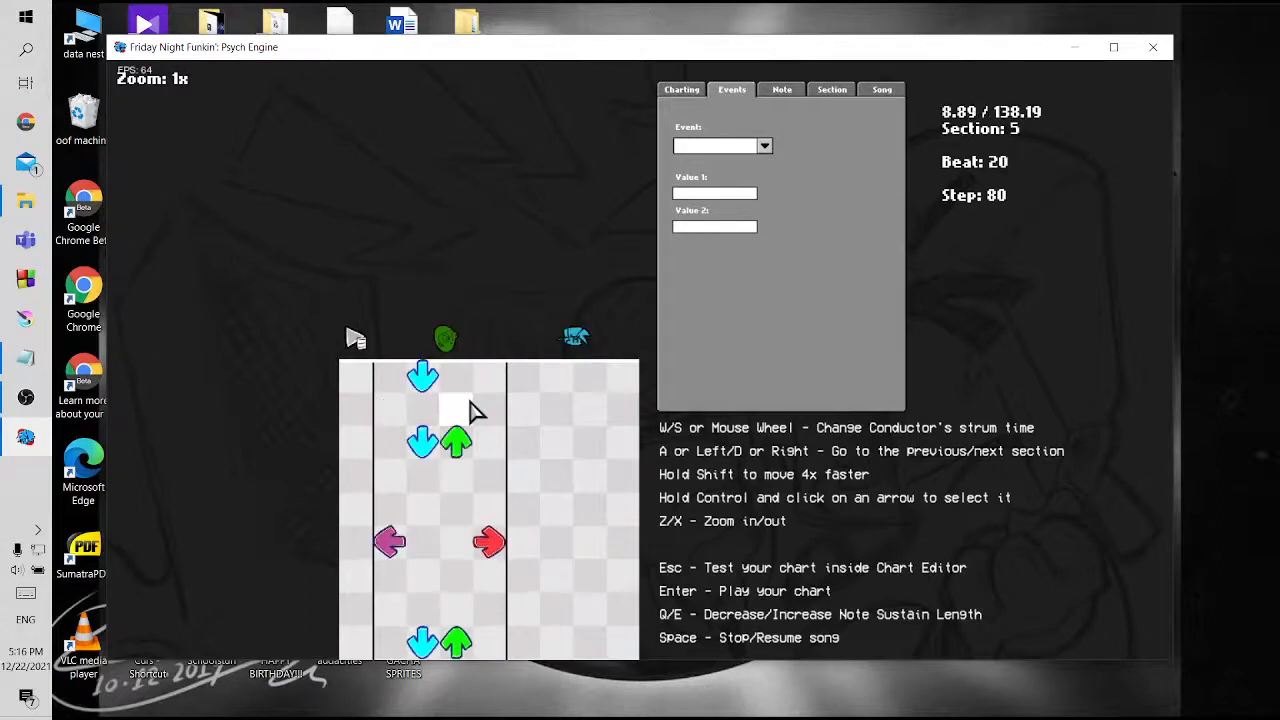
key(d)
key(d)
key(d)
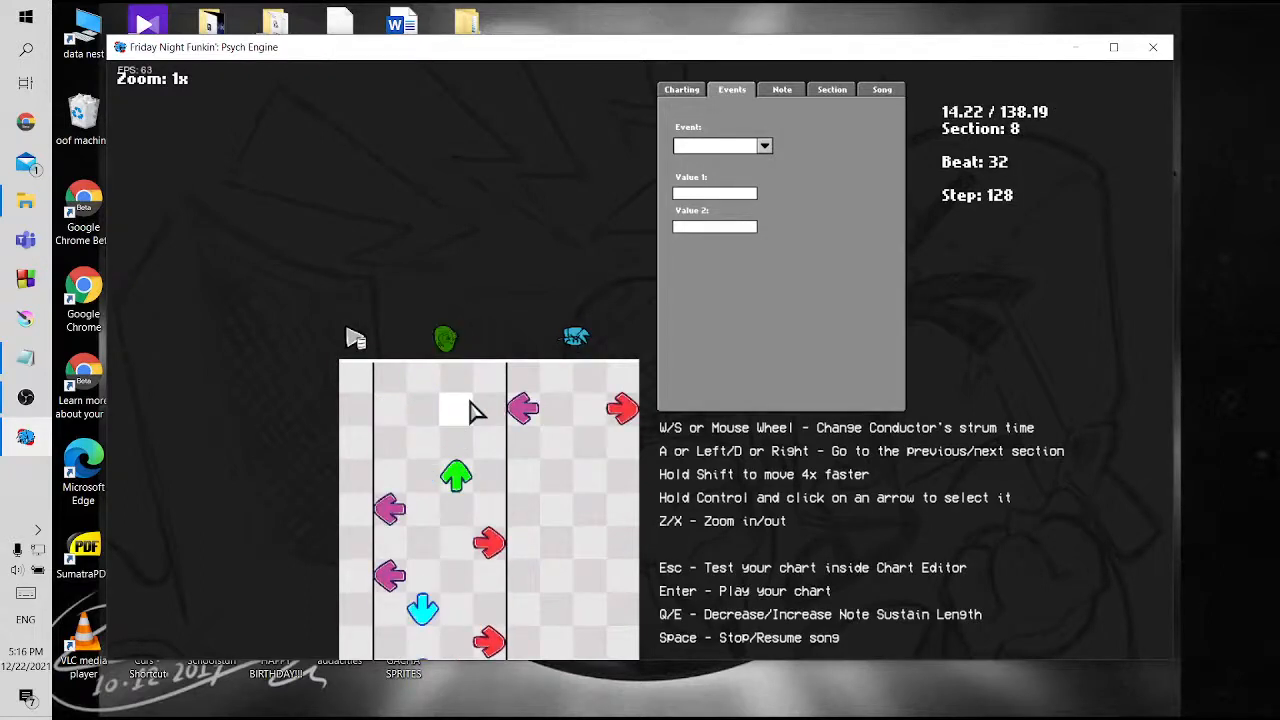
Place an event in section 8 level with the opponent's first up note, and set its type to Change Character
scroll(477, 409, down, 10)
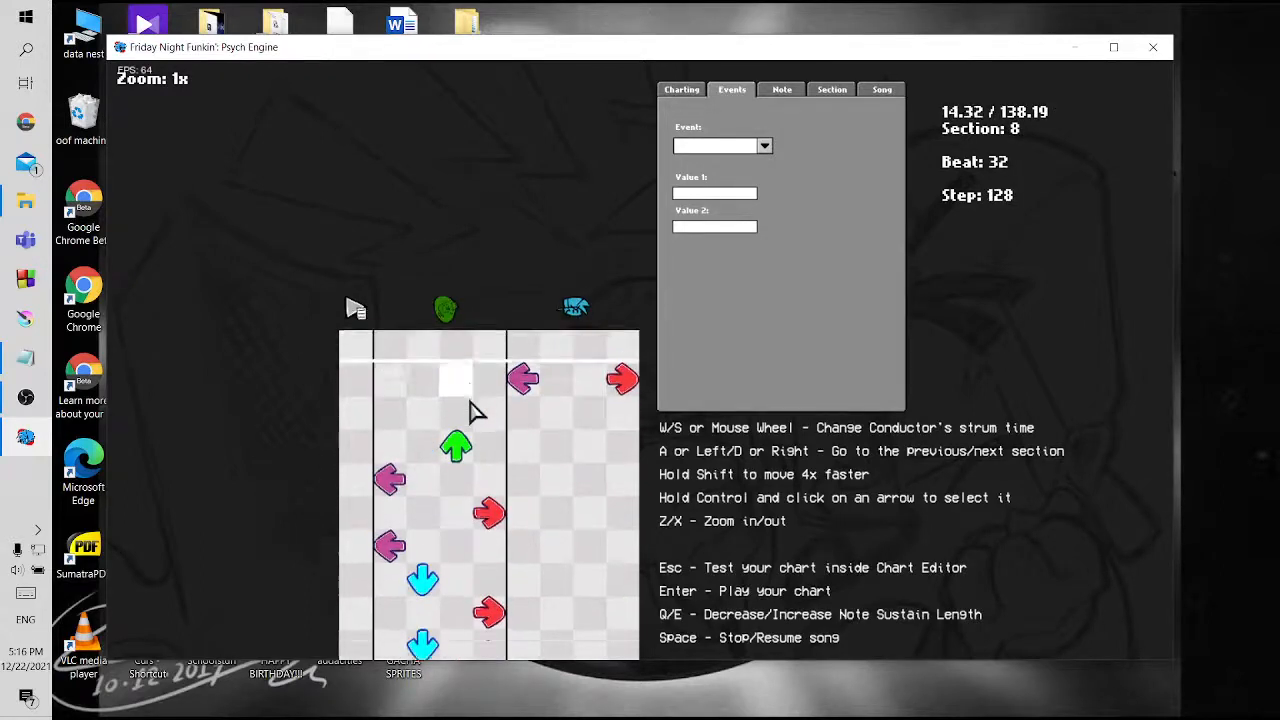
scroll(430, 378, up, 3)
scroll(430, 378, up, 2)
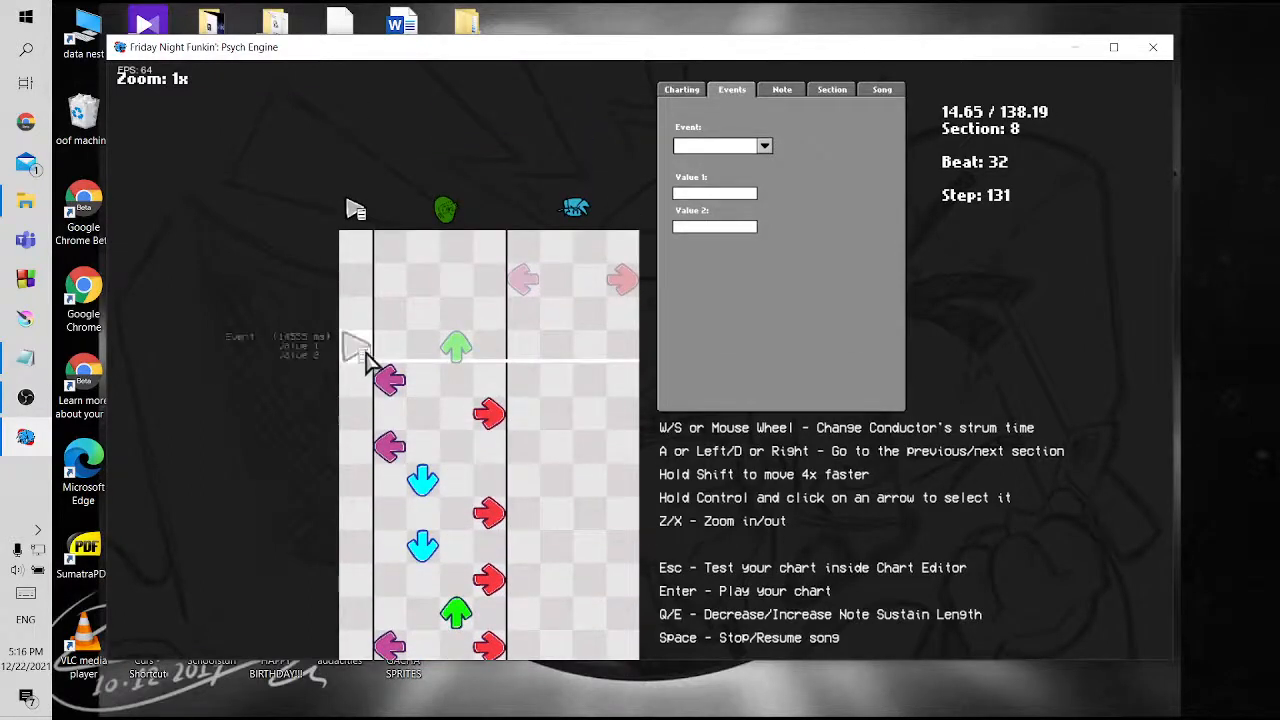
click(764, 146)
click(745, 362)
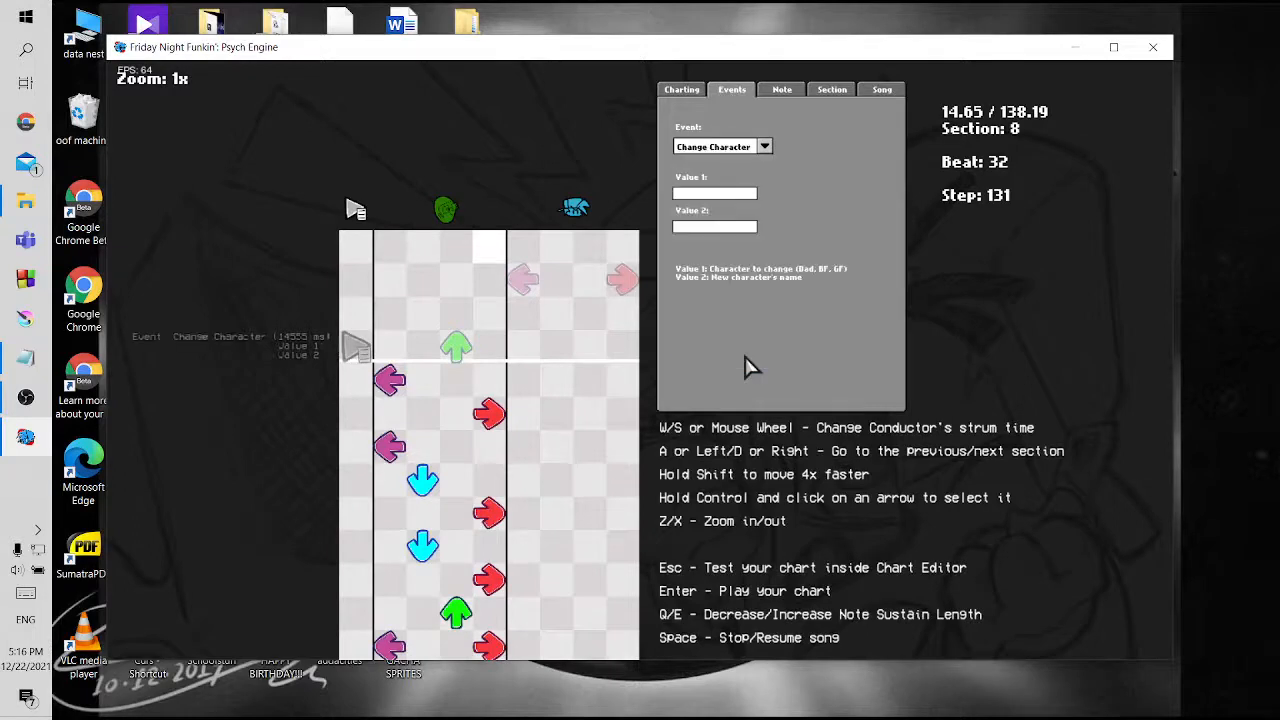
click(714, 146)
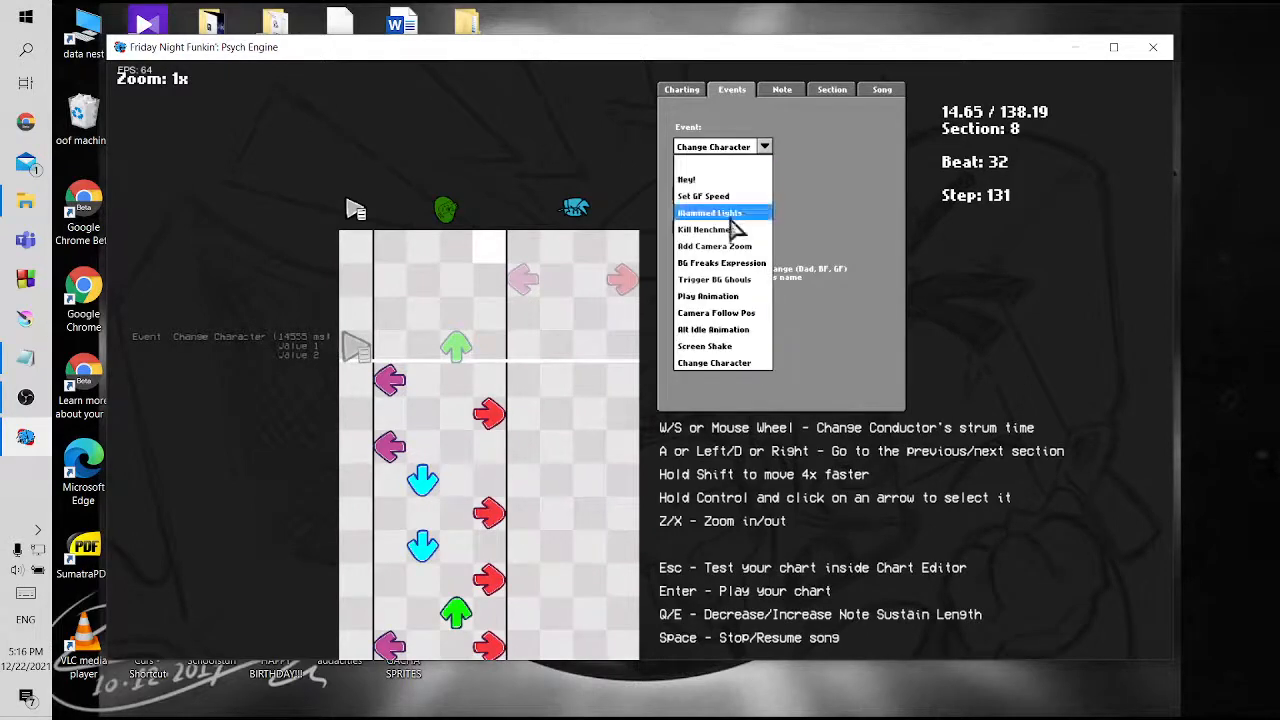
Keep Change Character as the section 8 event's type, and set its Value 1 to 2 and Value 2 to marina
click(735, 364)
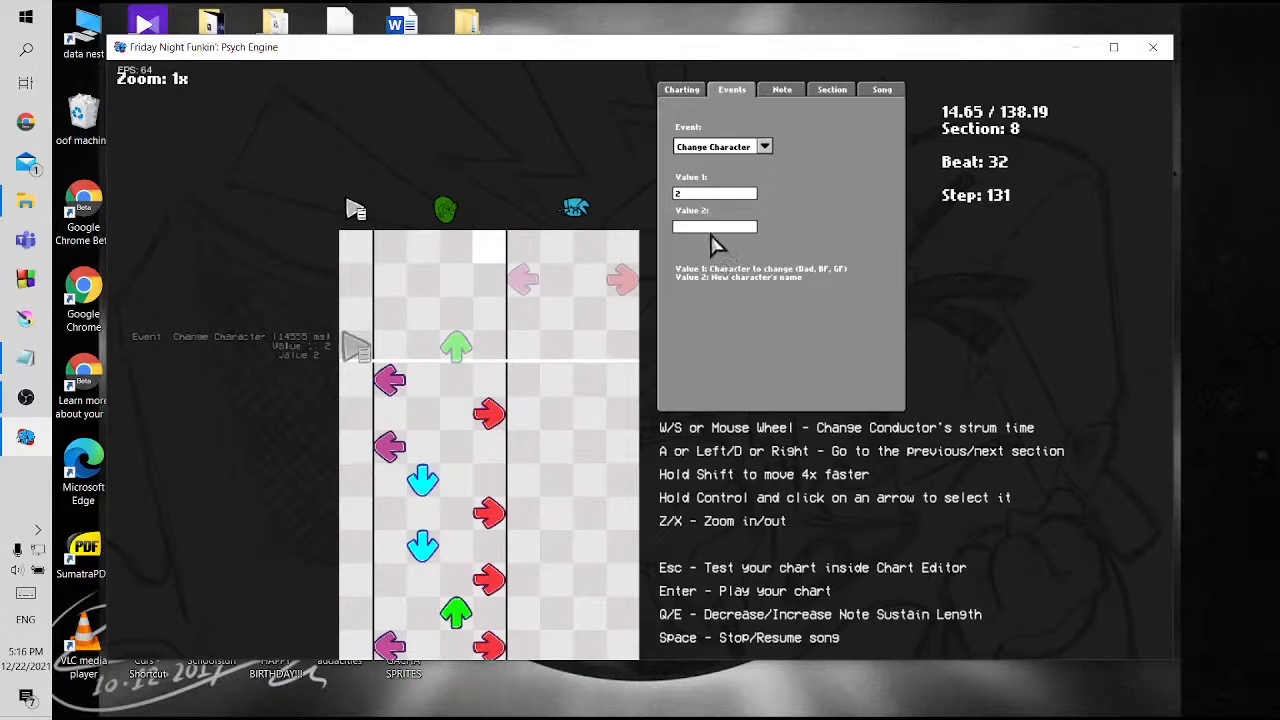
click(704, 228)
text(marina)
Show the song settings and check where the zavodila chart file is saved, cancelling without saving
click(881, 90)
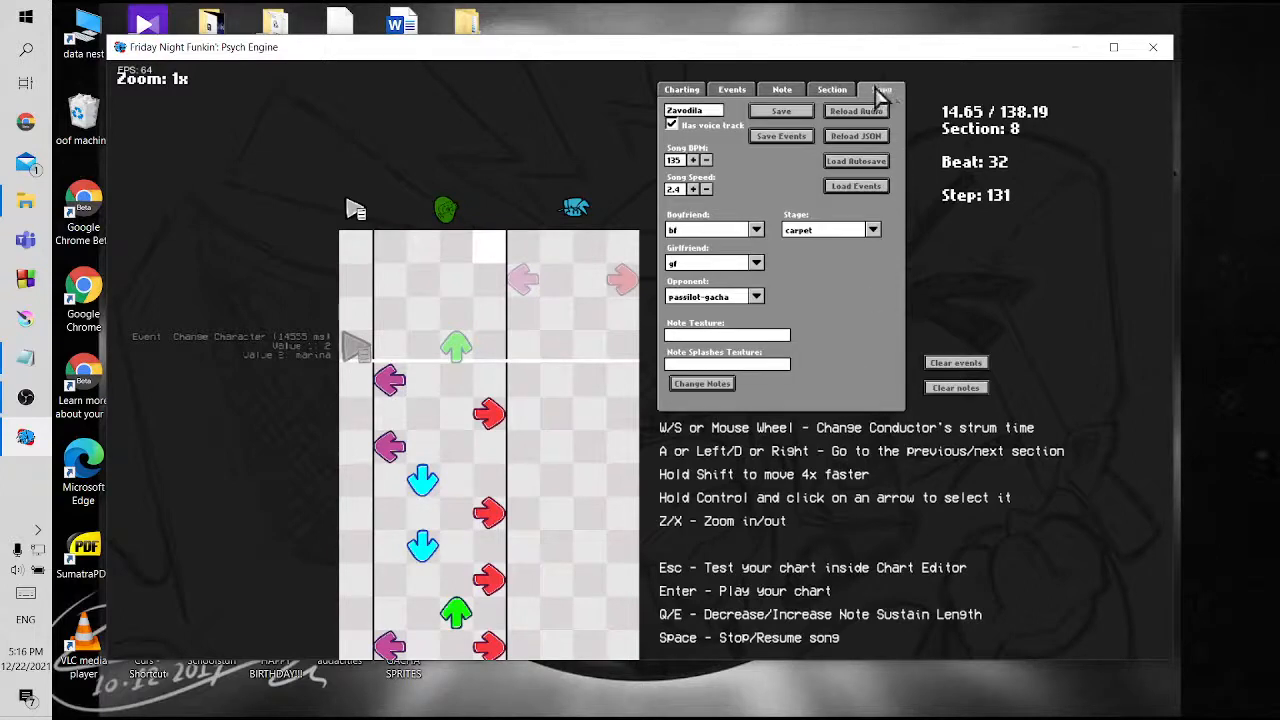
click(803, 113)
click(232, 160)
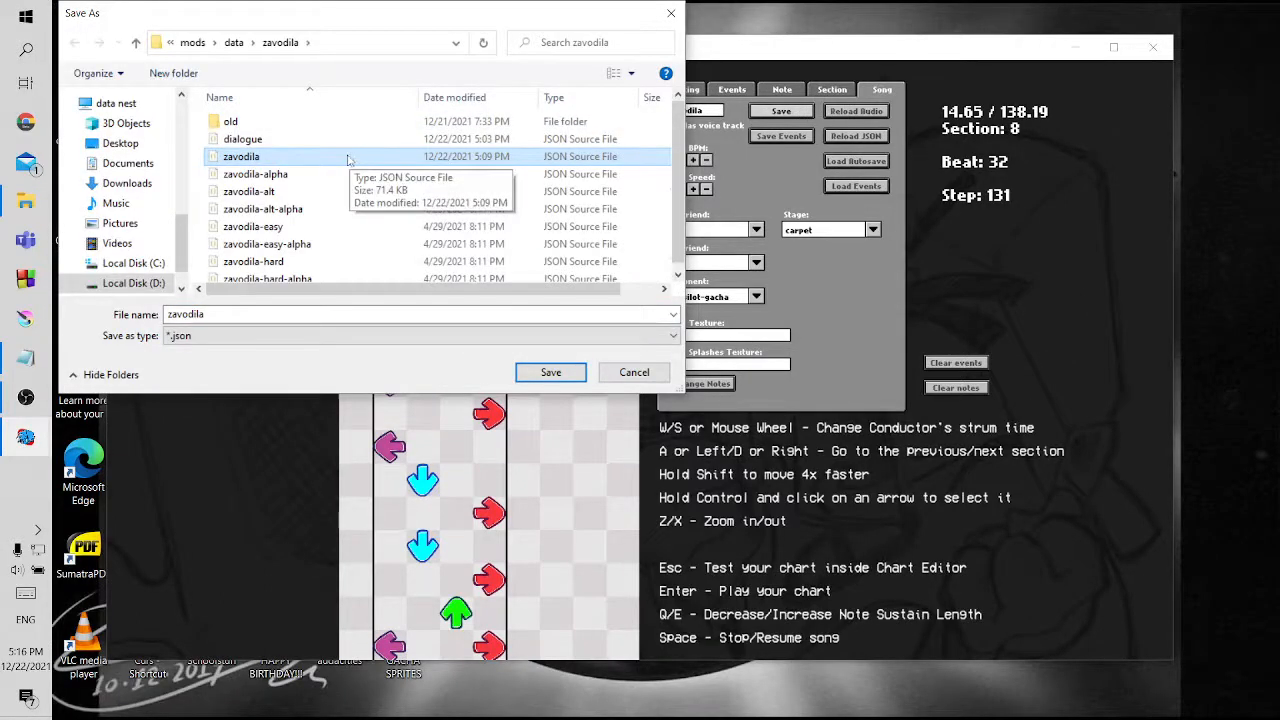
click(671, 13)
Check the save location for a separate events file, browsing up to mods and back to data/zavodila, without saving
click(781, 135)
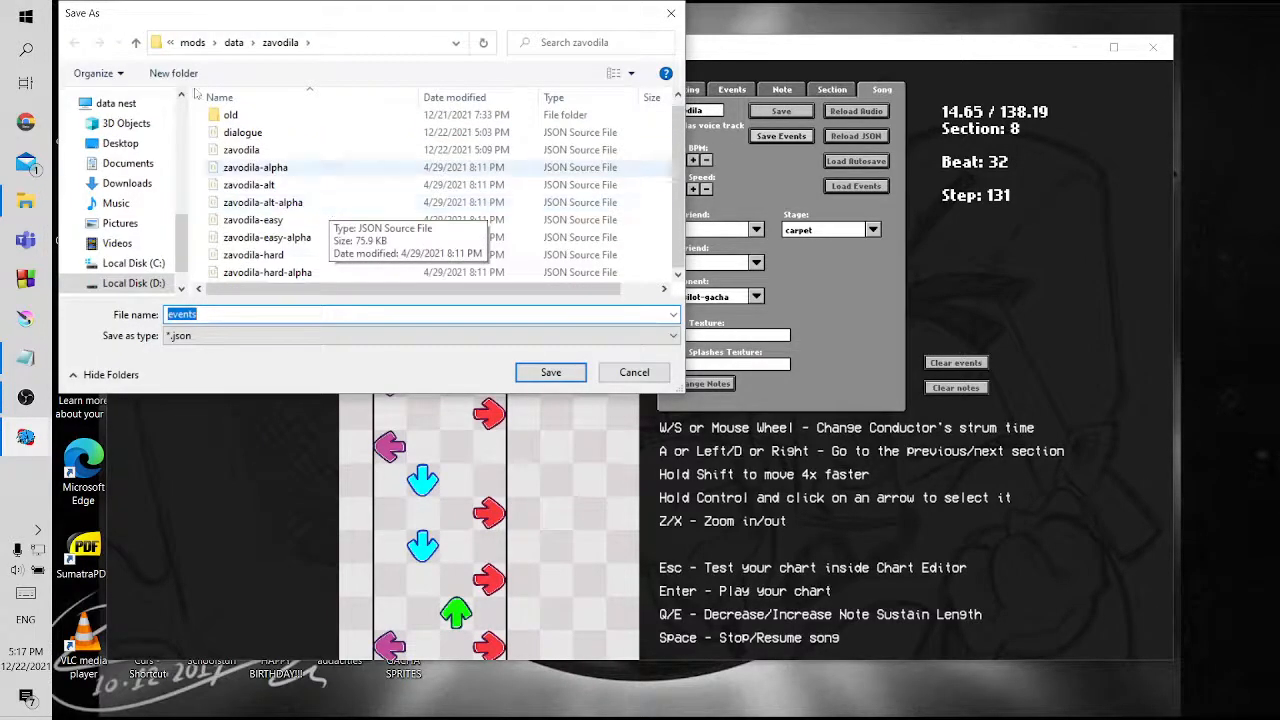
click(136, 42)
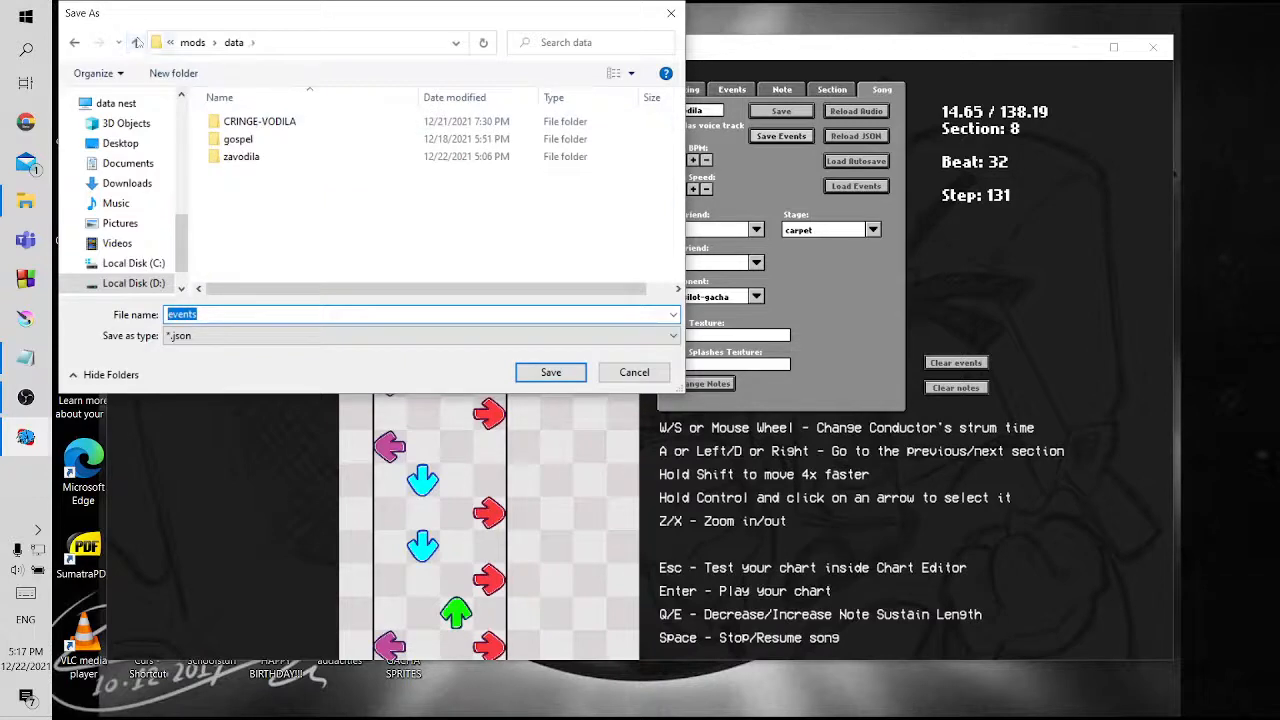
click(136, 42)
click(262, 177)
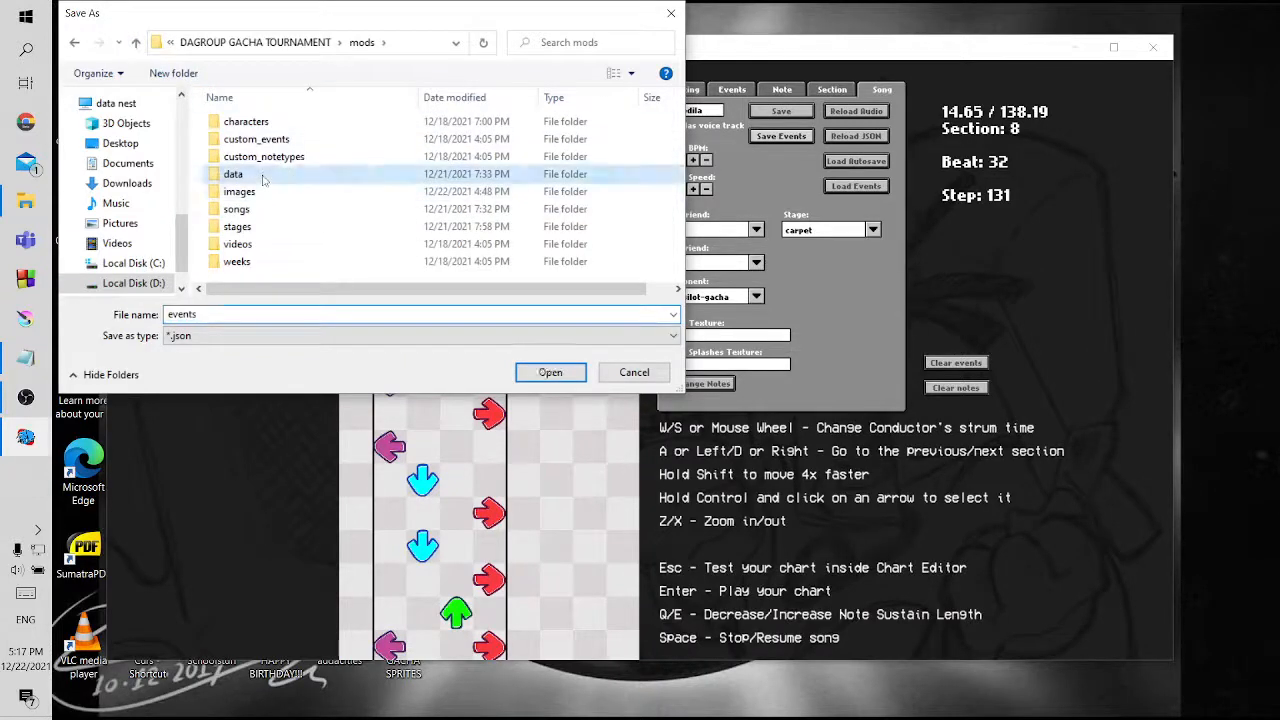
double_click(262, 177)
double_click(258, 158)
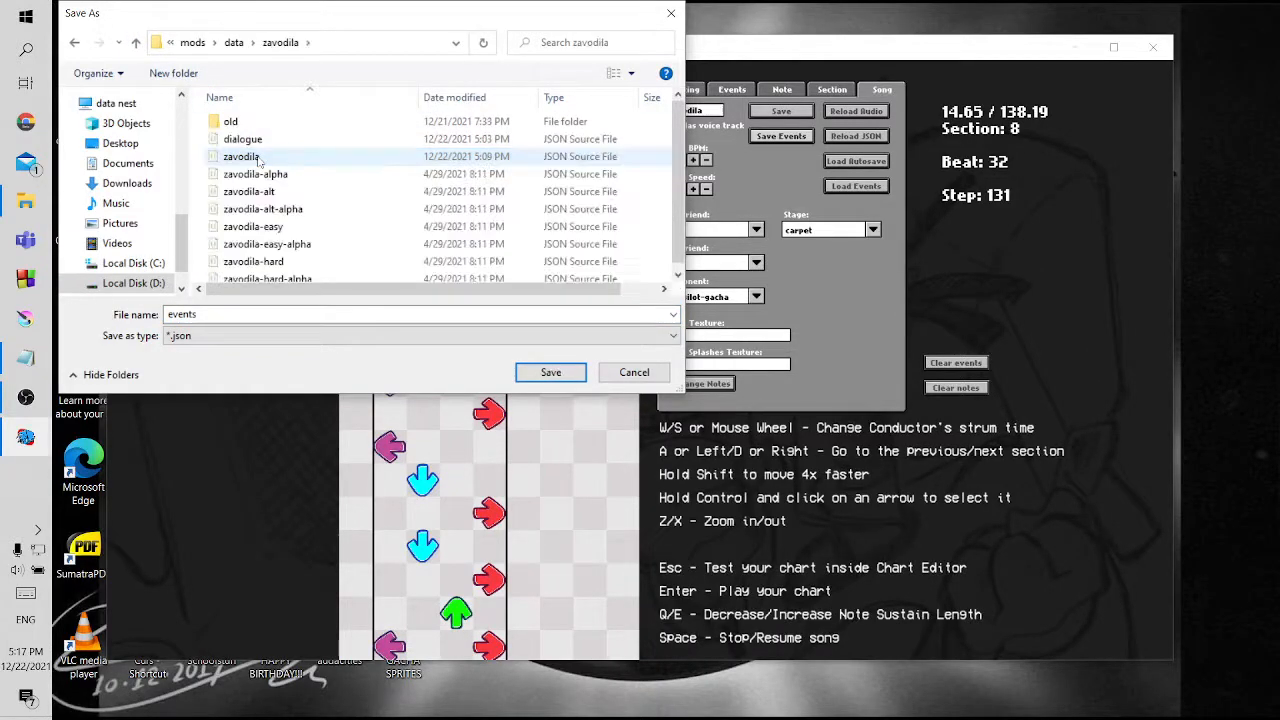
click(671, 14)
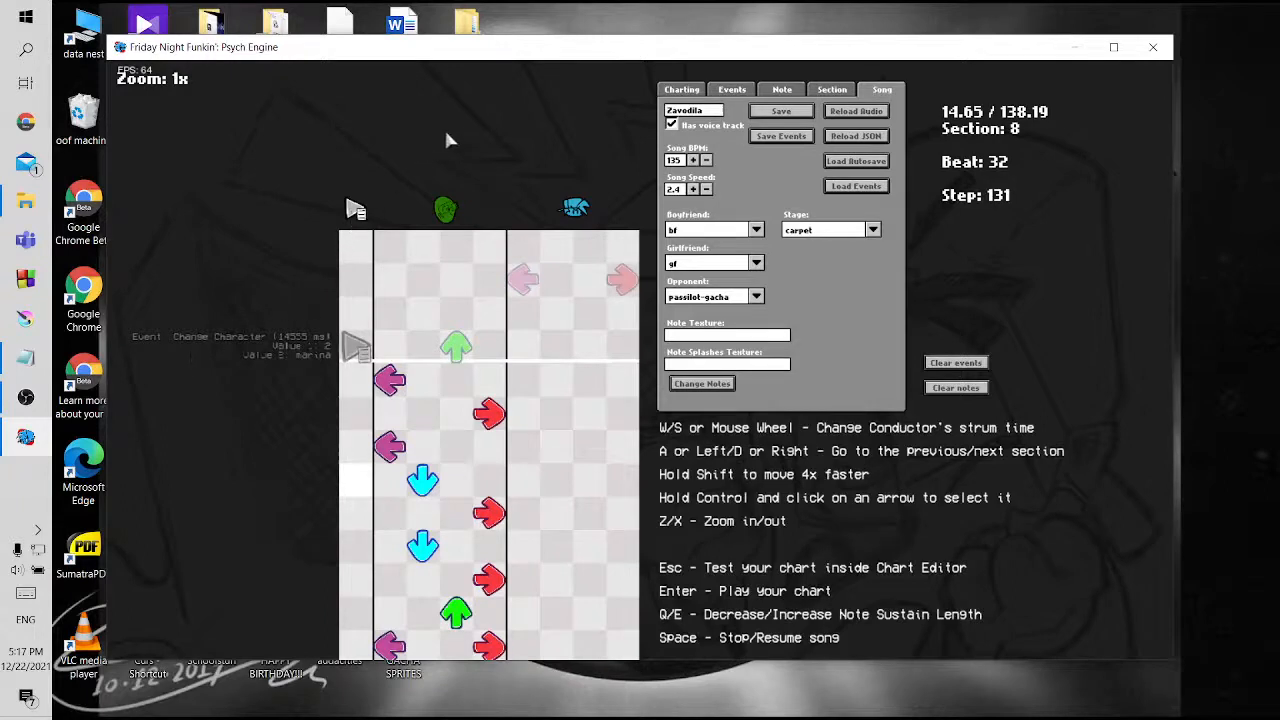
click(781, 135)
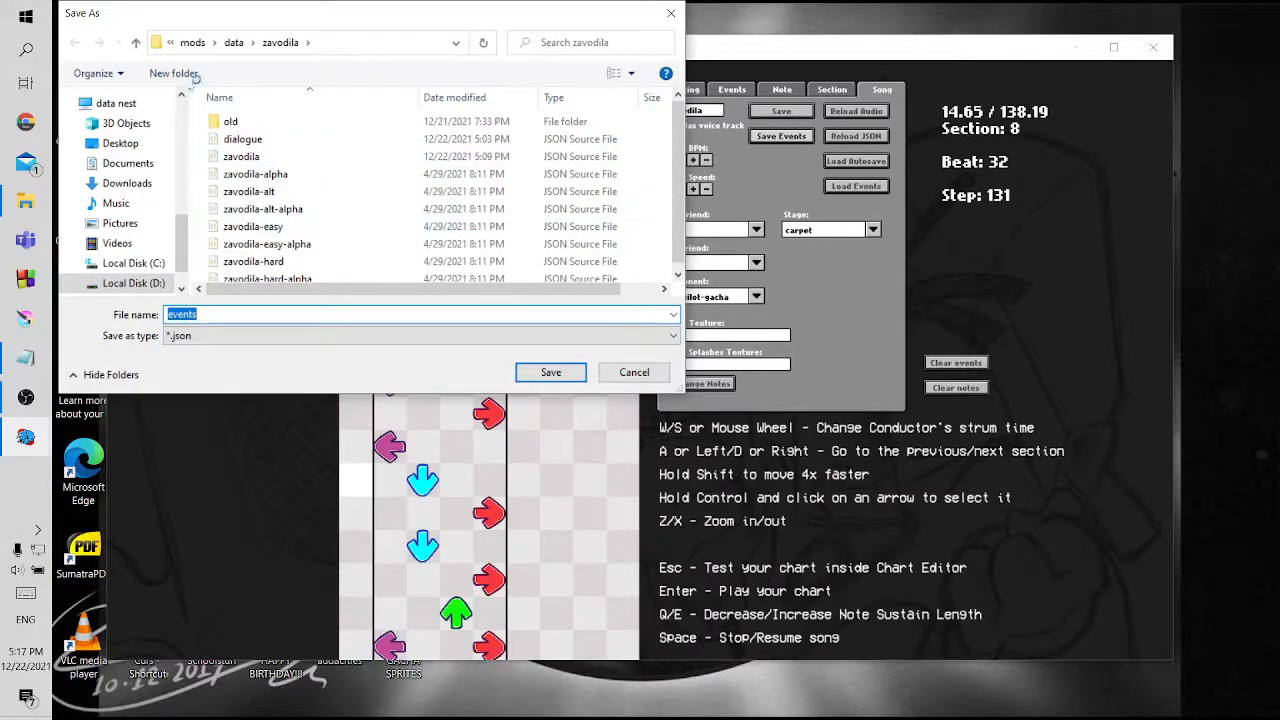
click(671, 13)
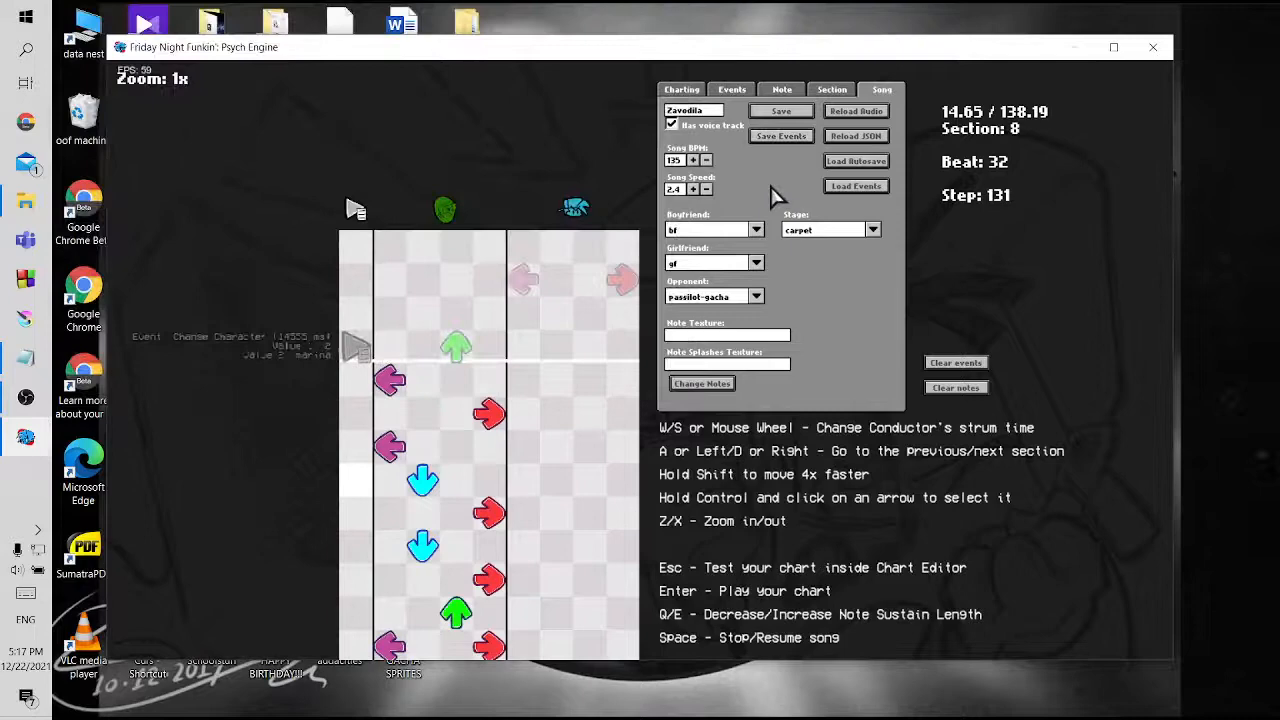
Save the chart over the existing zavodila.json in mods/data/zavodila
click(781, 111)
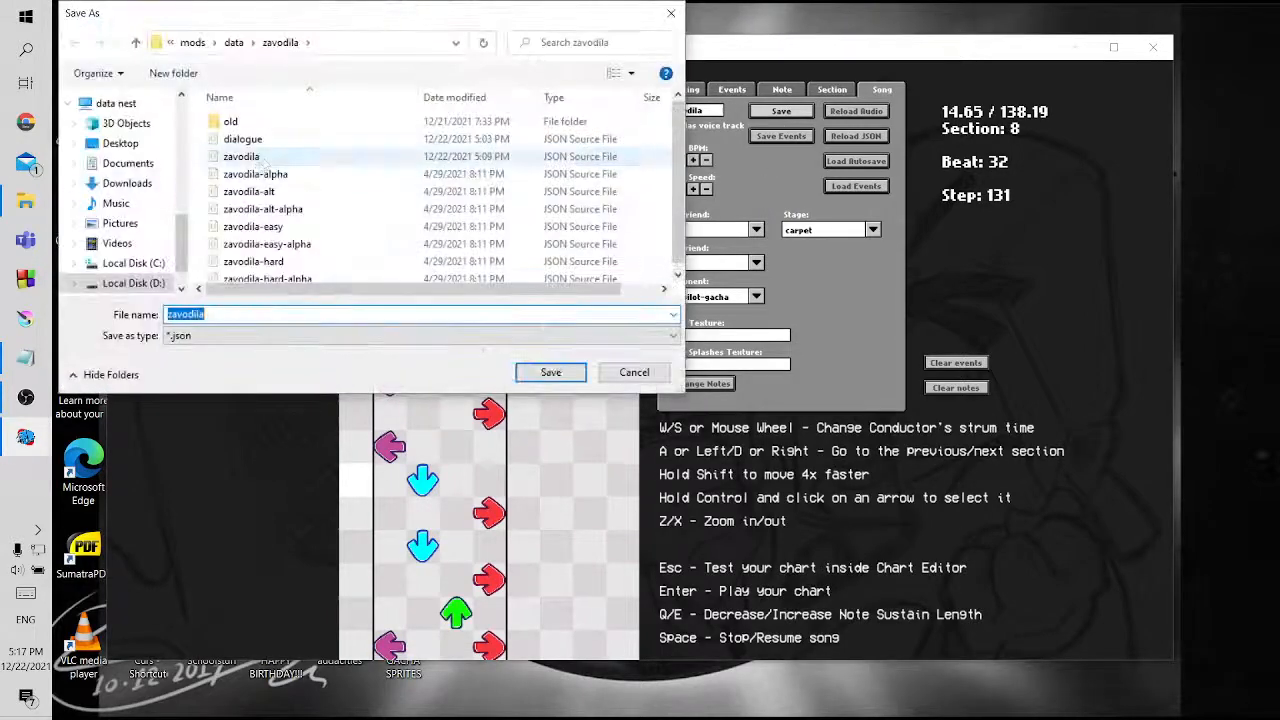
click(265, 157)
click(551, 372)
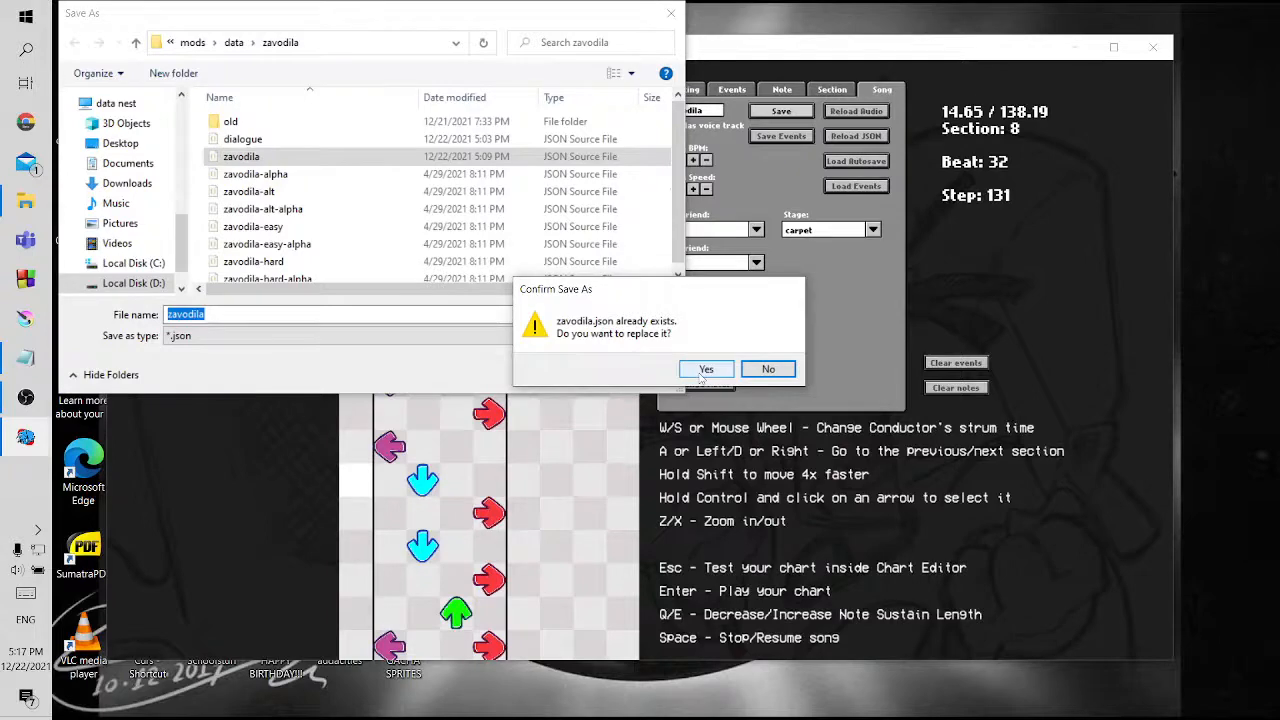
click(704, 369)
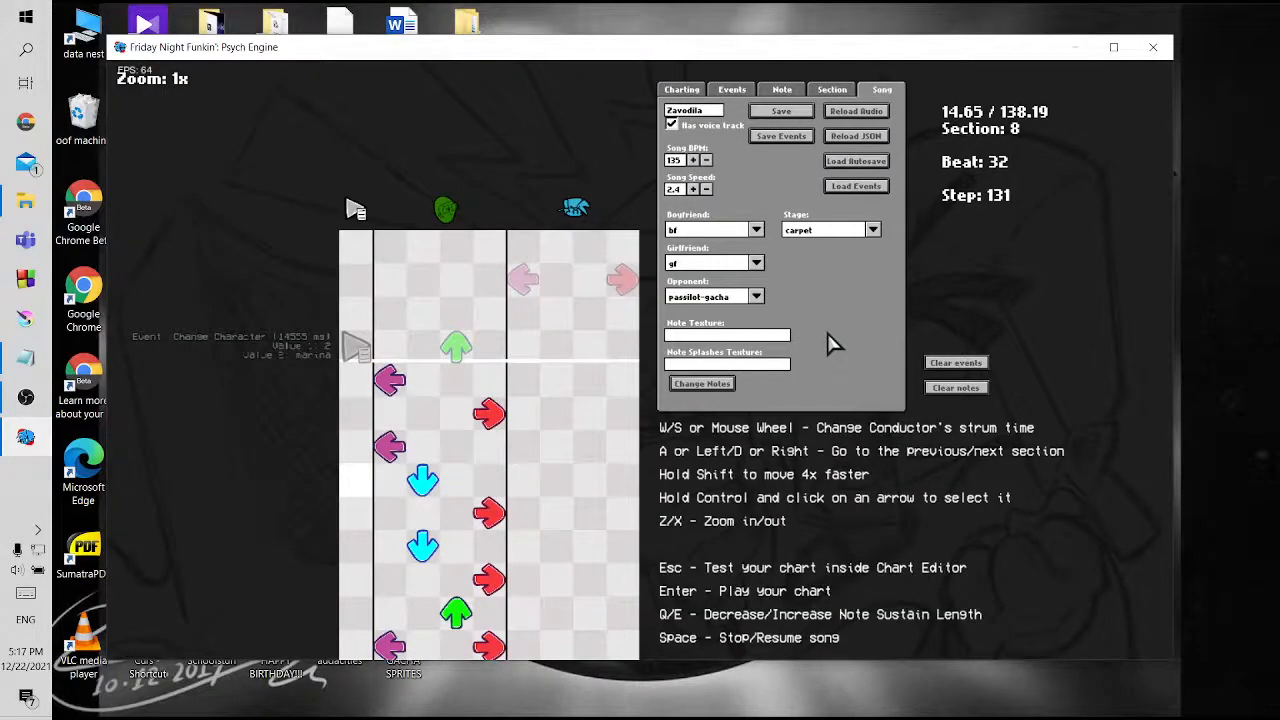
Playtest Zavodila through the section 8 character change, pausing and resuming, and return to the chart editor
key(Return)
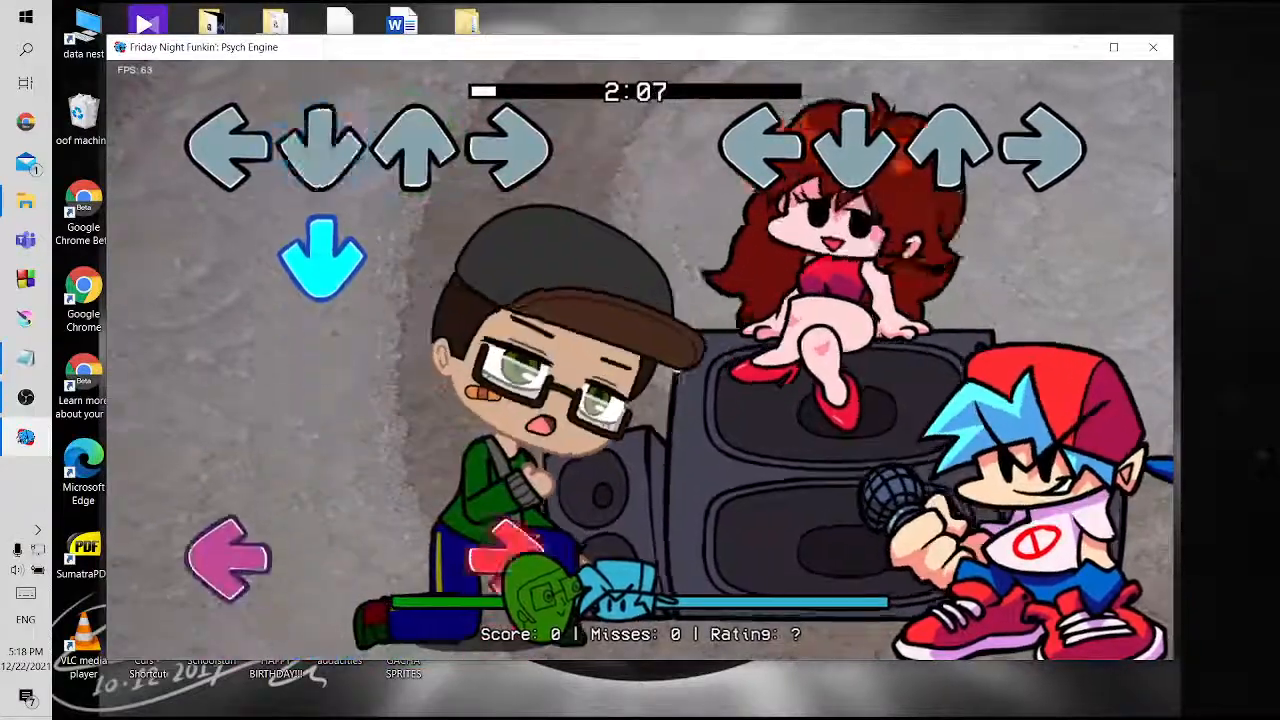
key(Return)
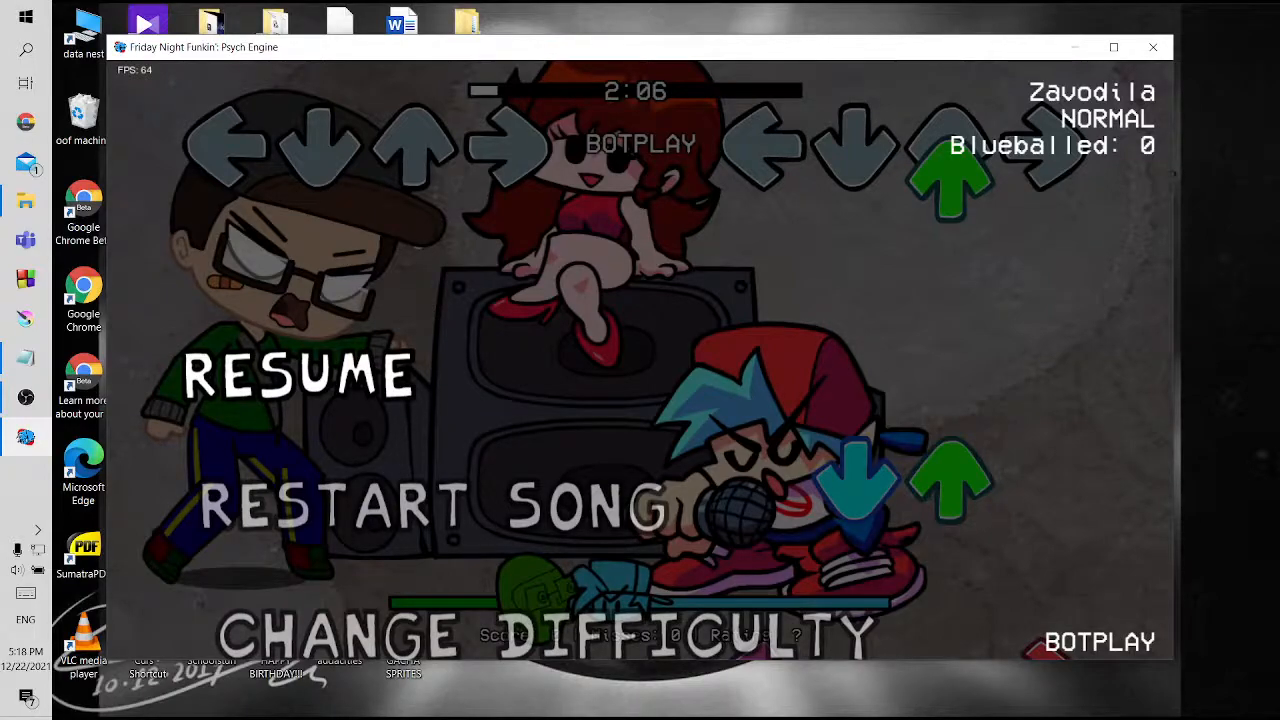
key(Return)
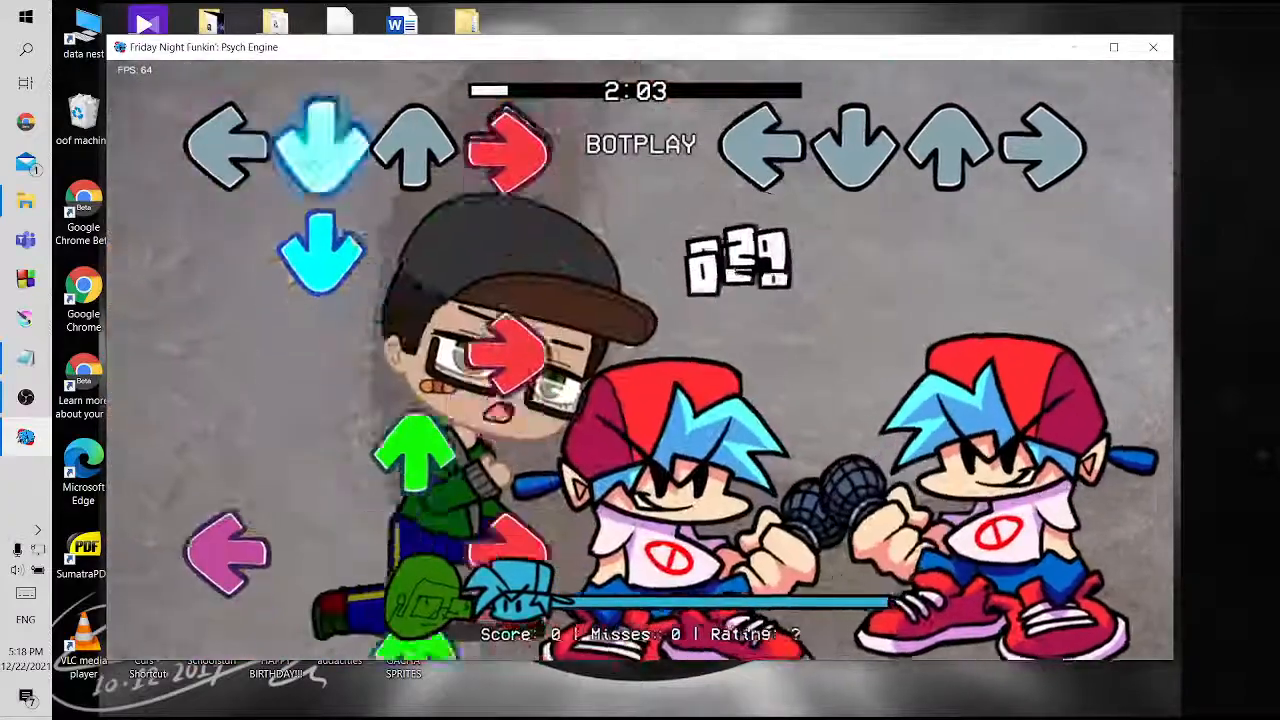
key(Return)
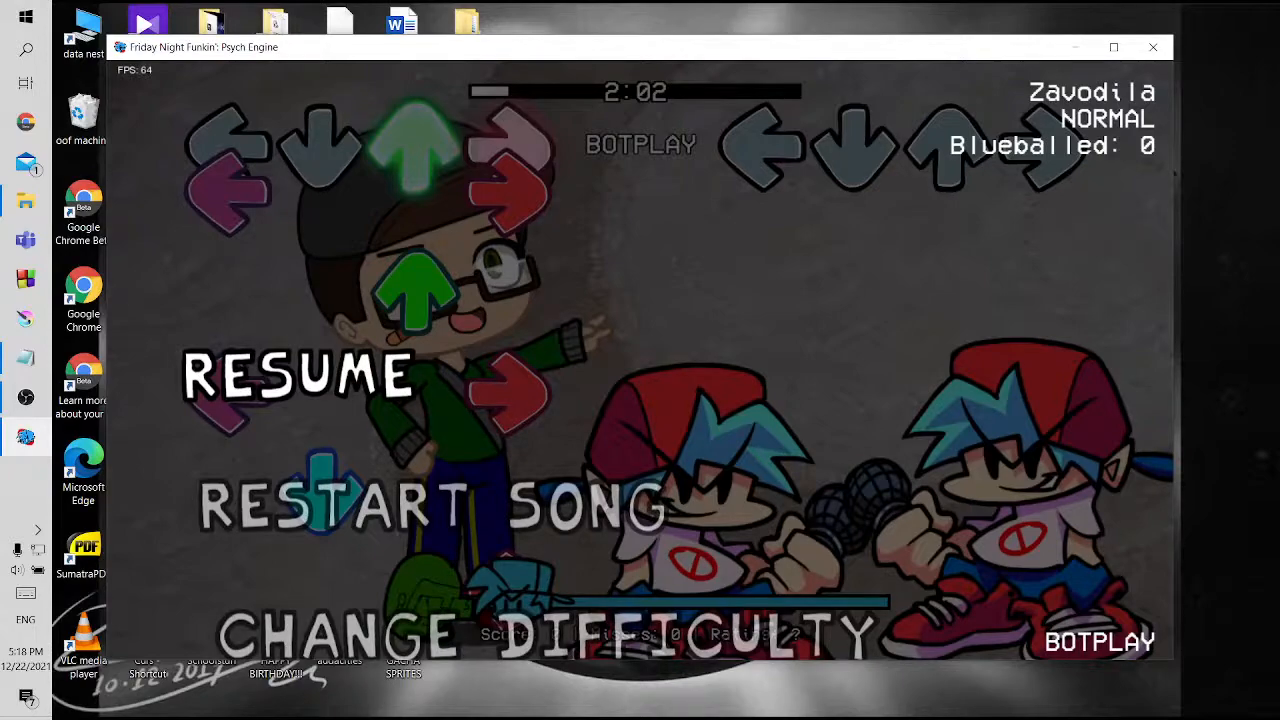
key(Return)
key(7)
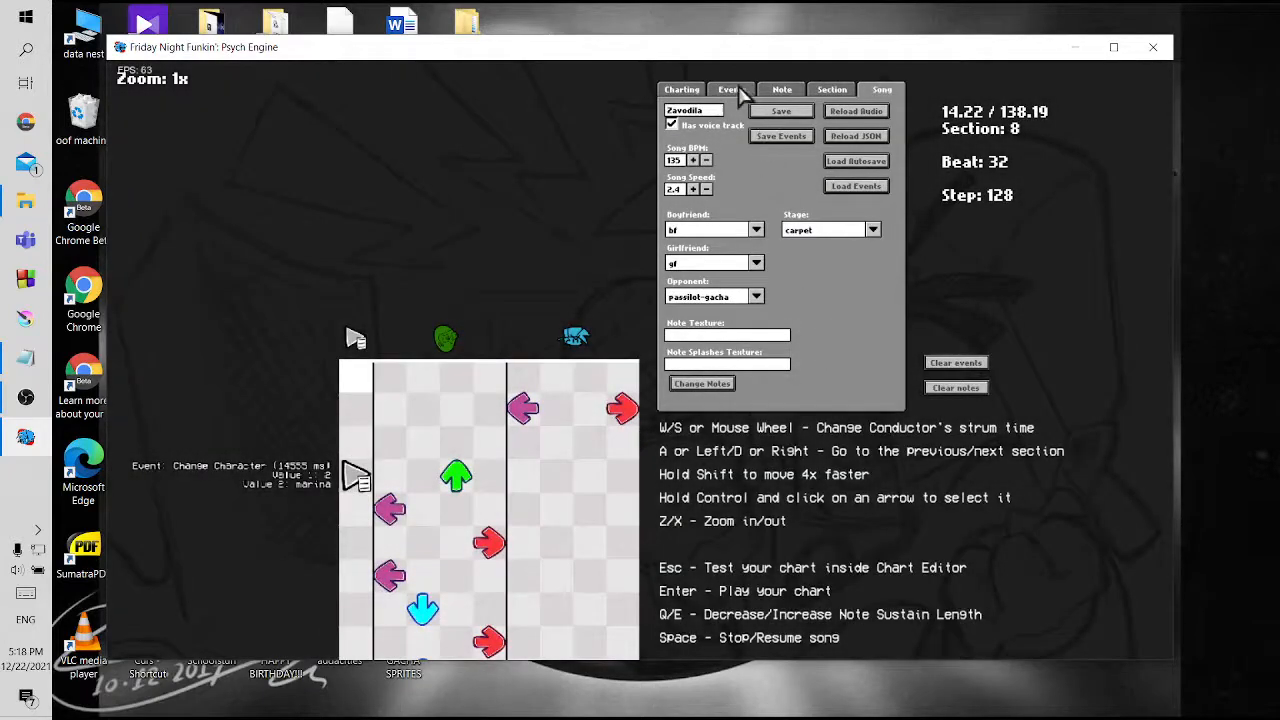
Set Value 2 of the section 8 Change Character event to marina-gacha
click(740, 91)
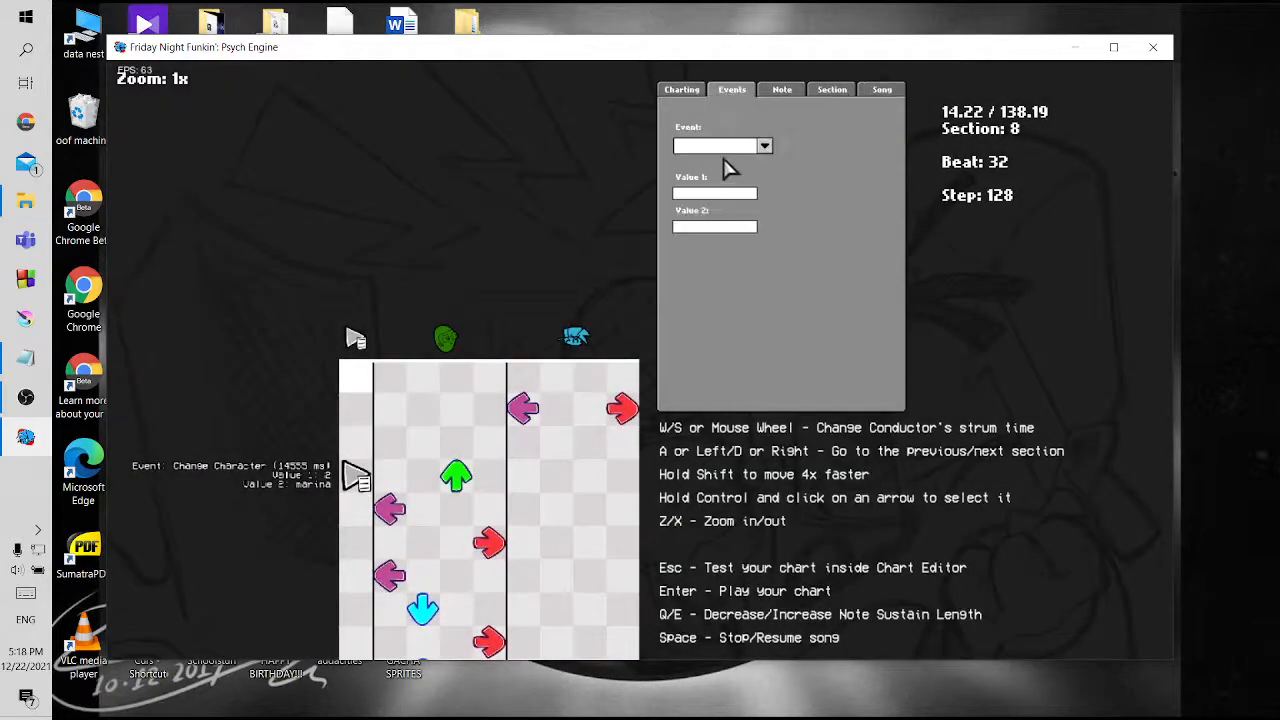
ctrl+click(358, 478)
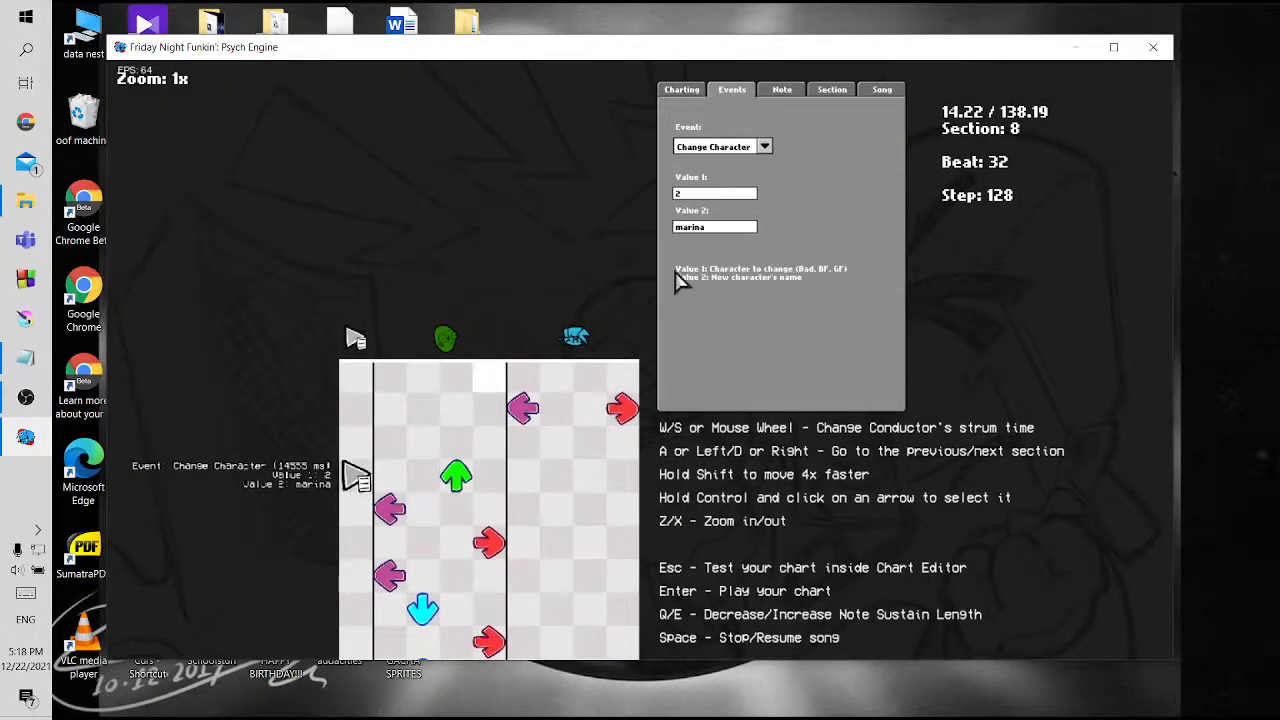
click(728, 232)
text(-gacha)
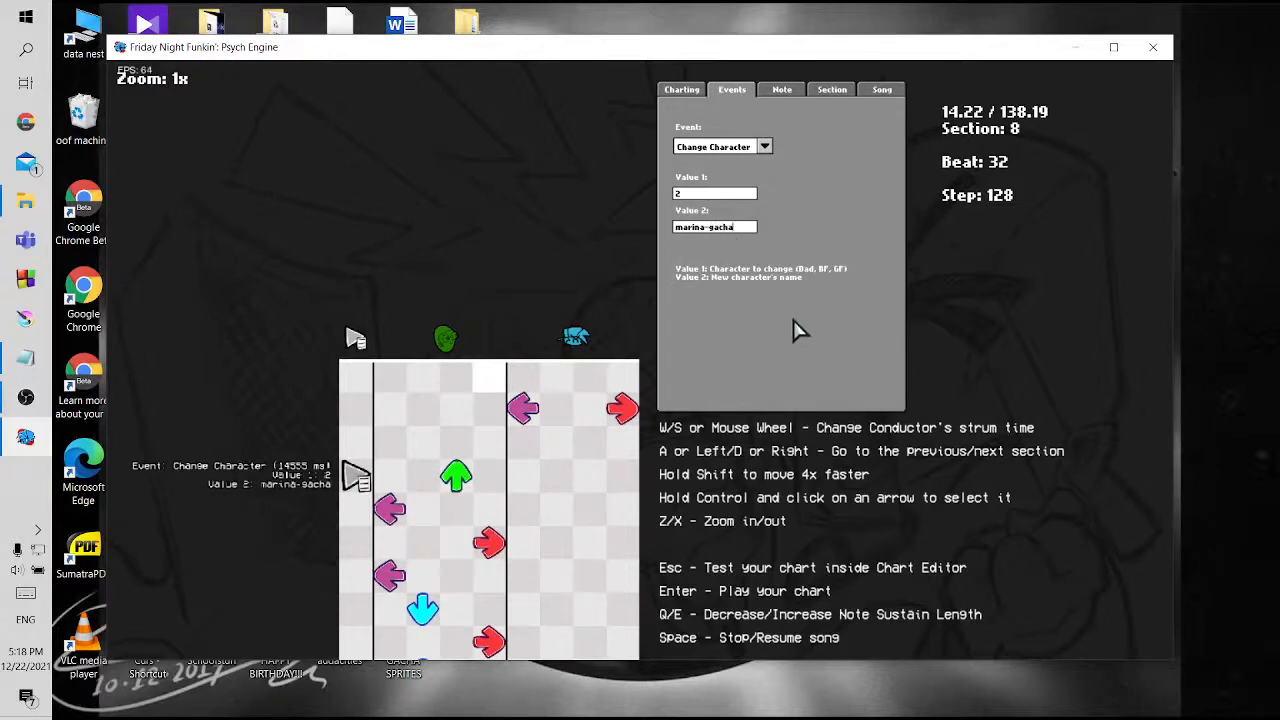
Save the chart with the corrected character name, replacing zavodila.json
click(884, 90)
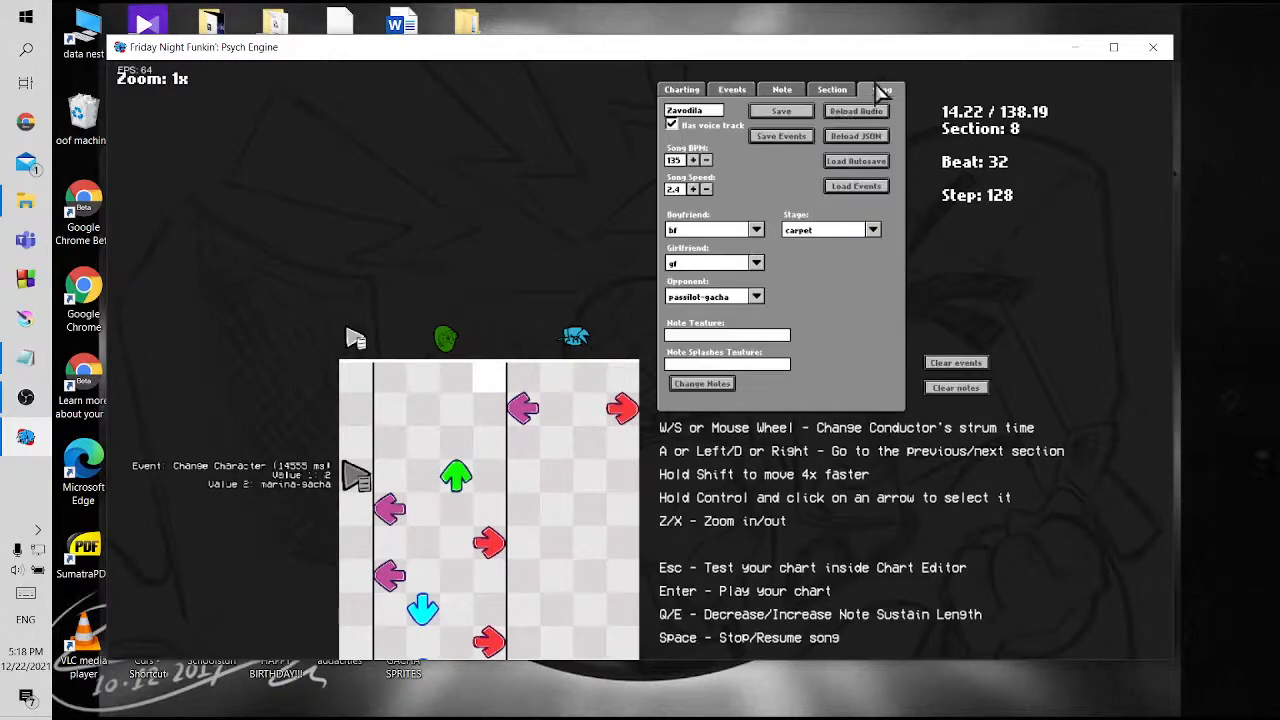
click(783, 113)
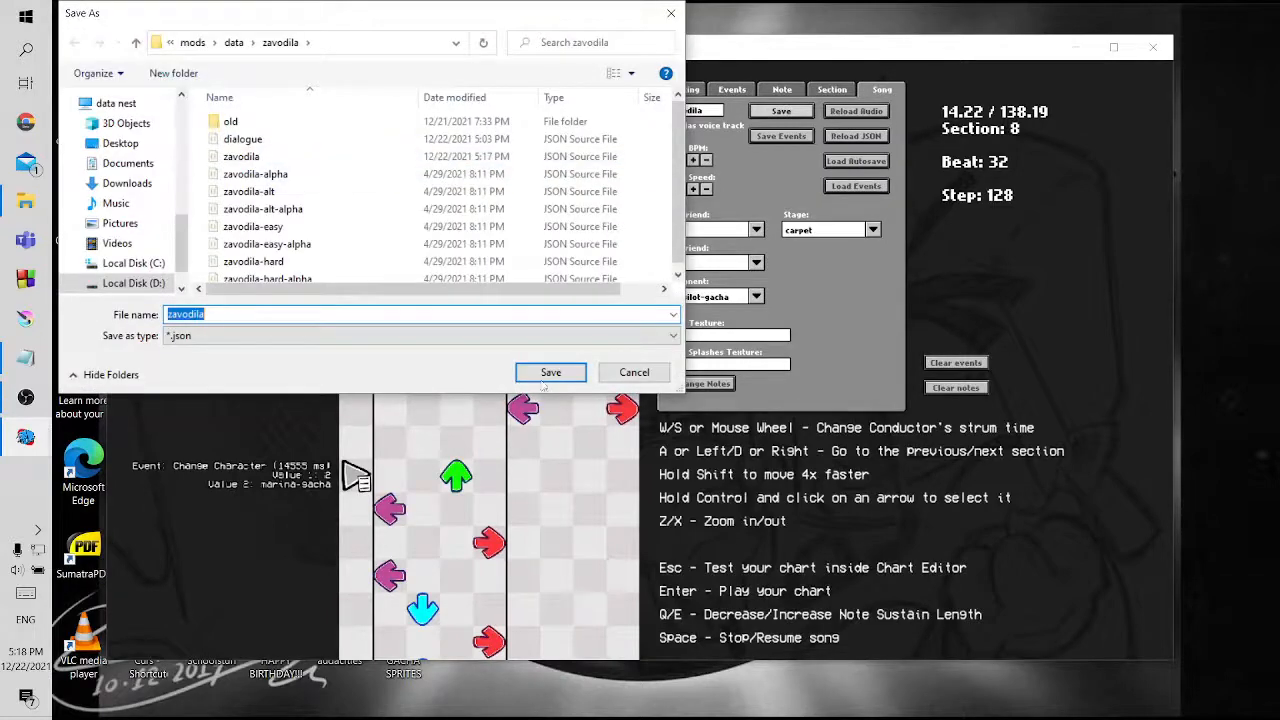
click(546, 378)
click(688, 367)
Playtest Zavodila again to check the girlfriend's replacement with marina-gacha, and return to the chart editor
key(Return)
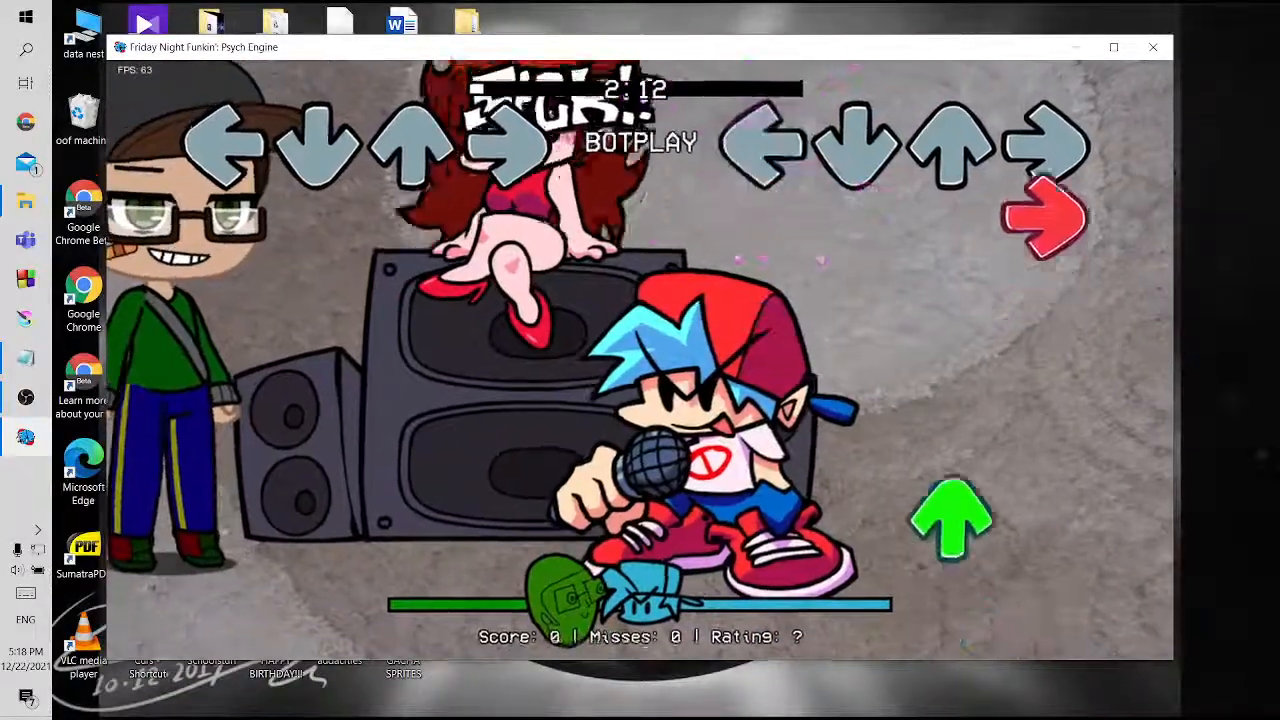
key(Return)
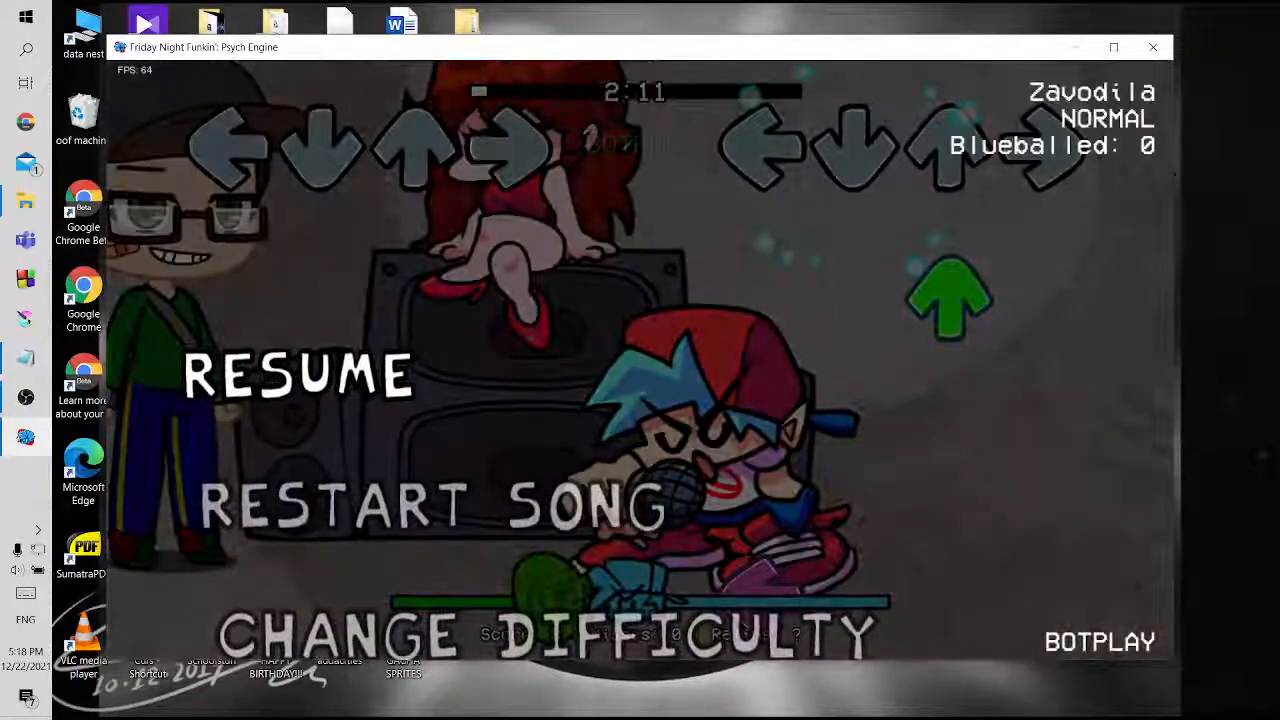
key(Return)
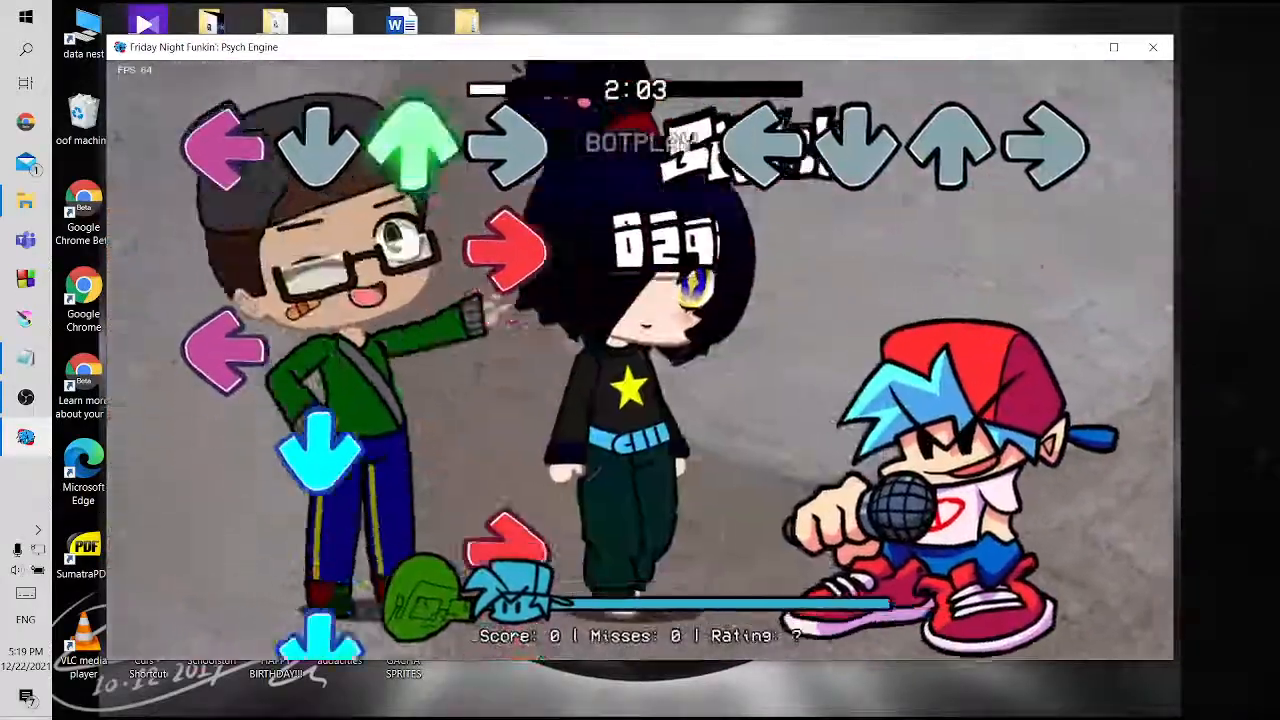
key(Return)
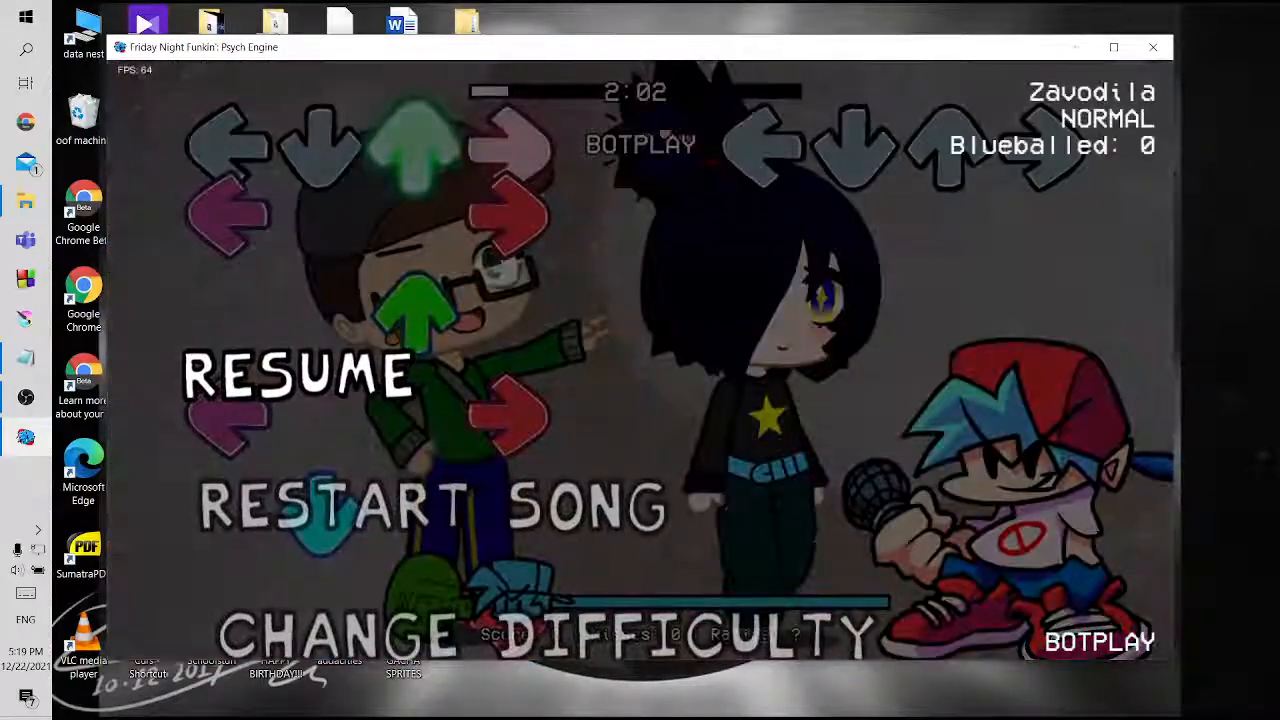
key(Return)
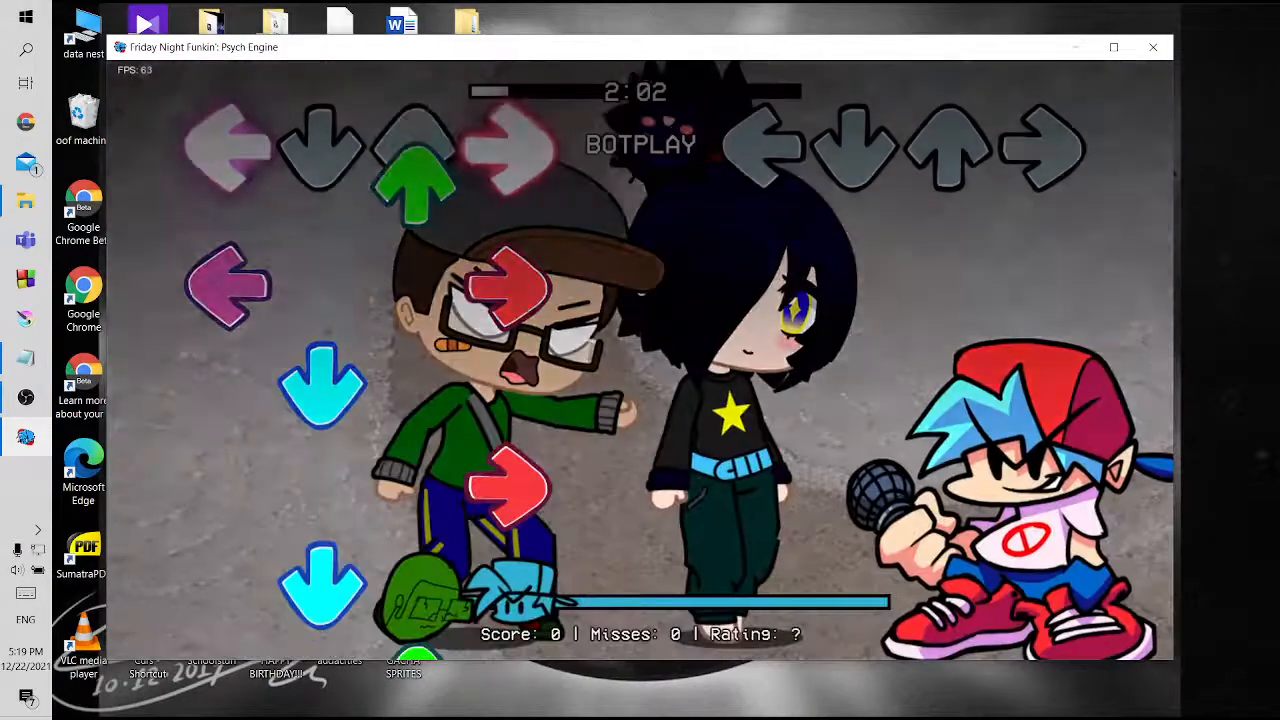
key(7)
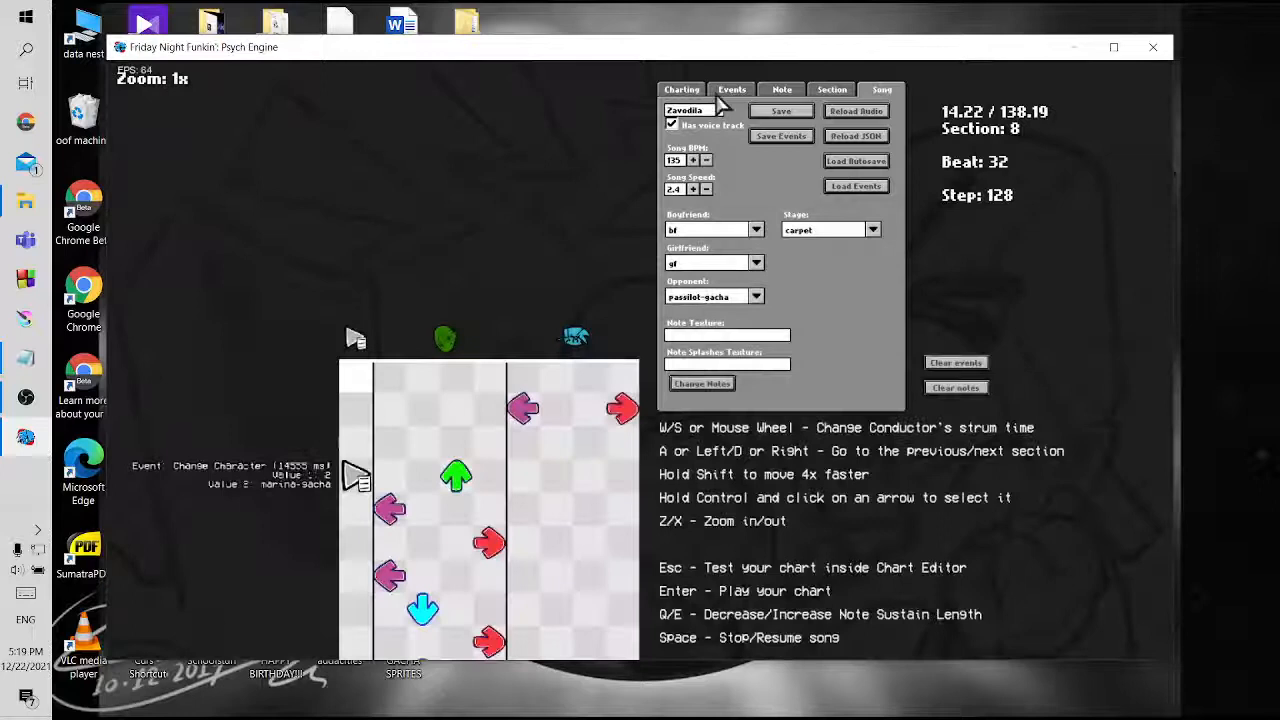
Set Value 1 of the section 8 Change Character event to 1
click(728, 92)
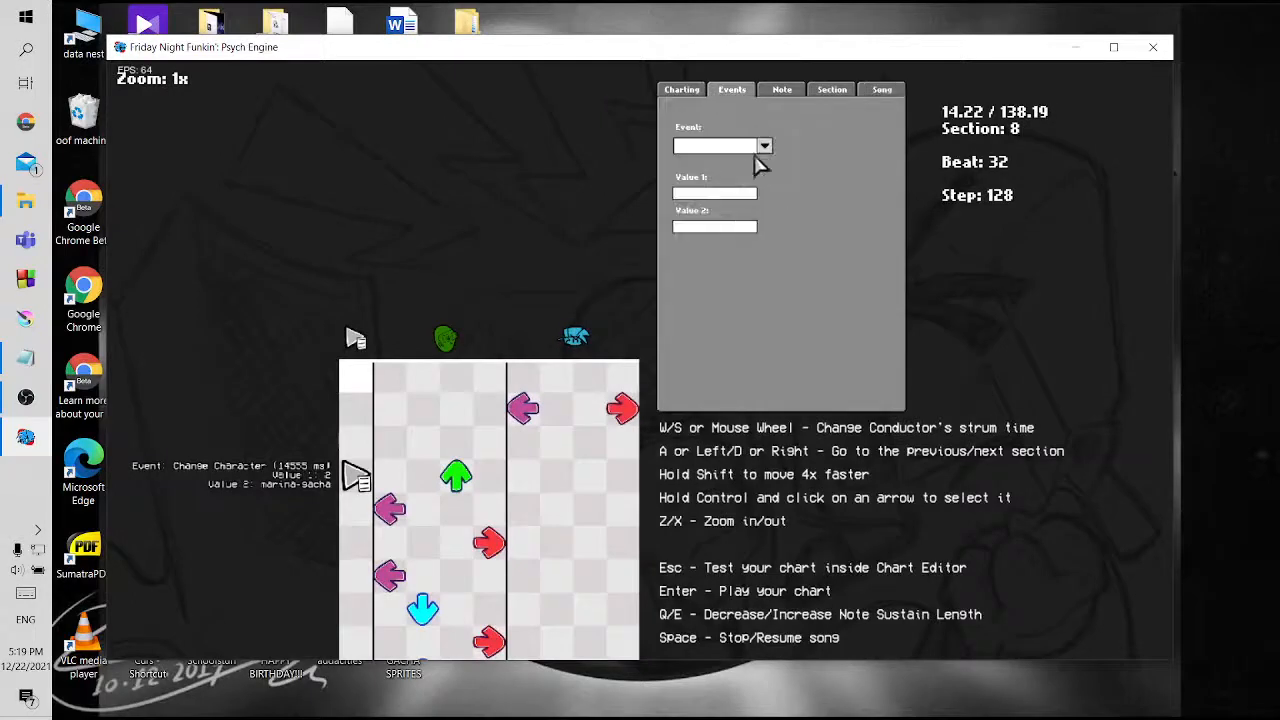
ctrl+click(355, 477)
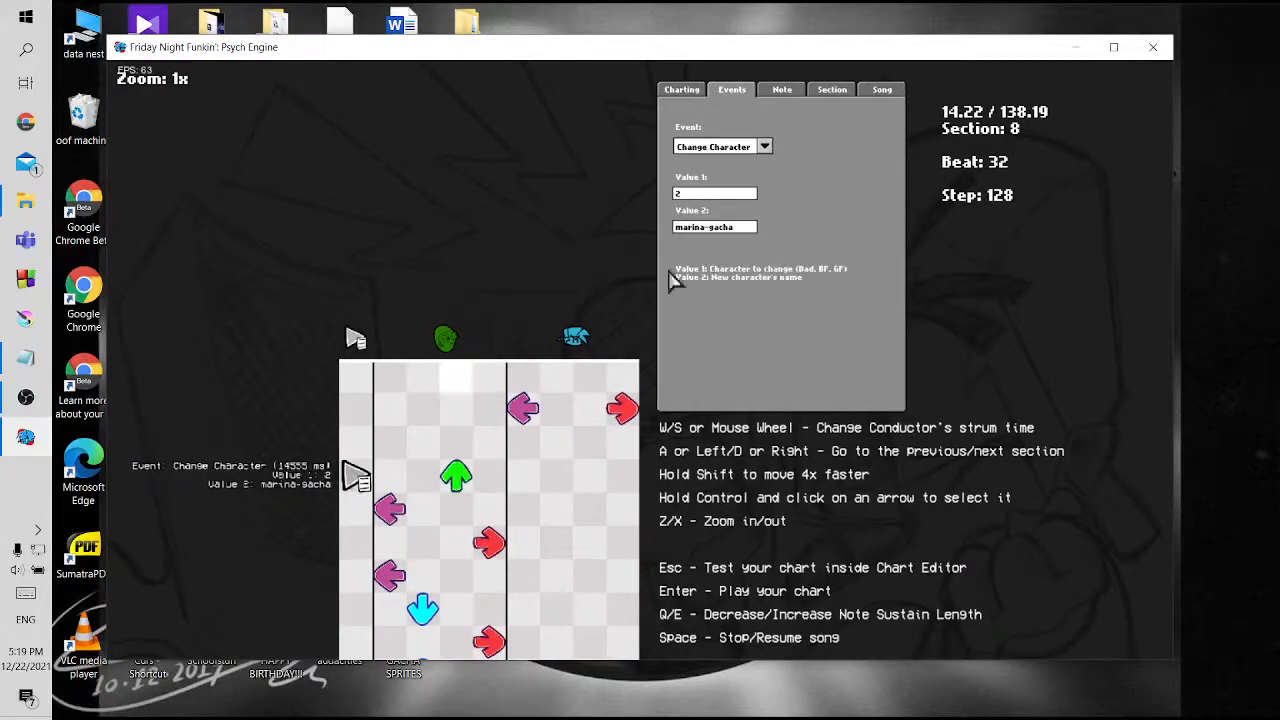
key(BackSpace)
text(1)
Save the chart with the new target character, replacing zavodila.json
click(882, 90)
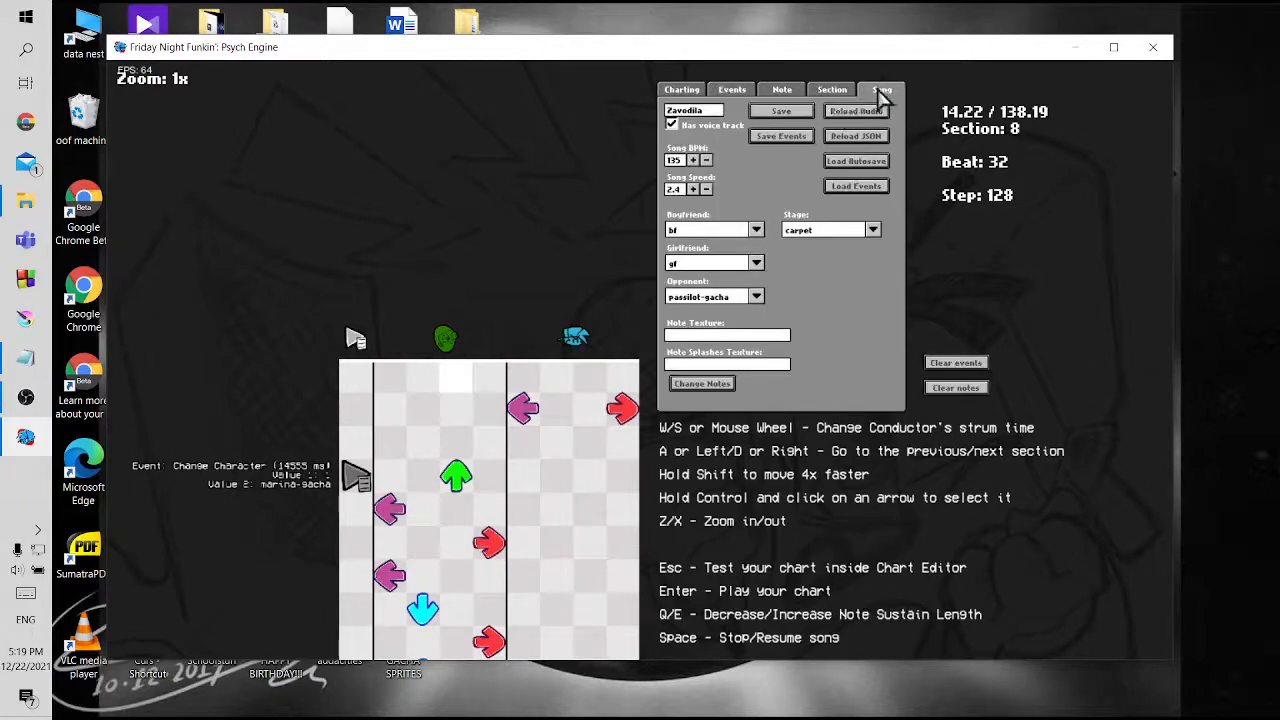
click(781, 111)
key(Return)
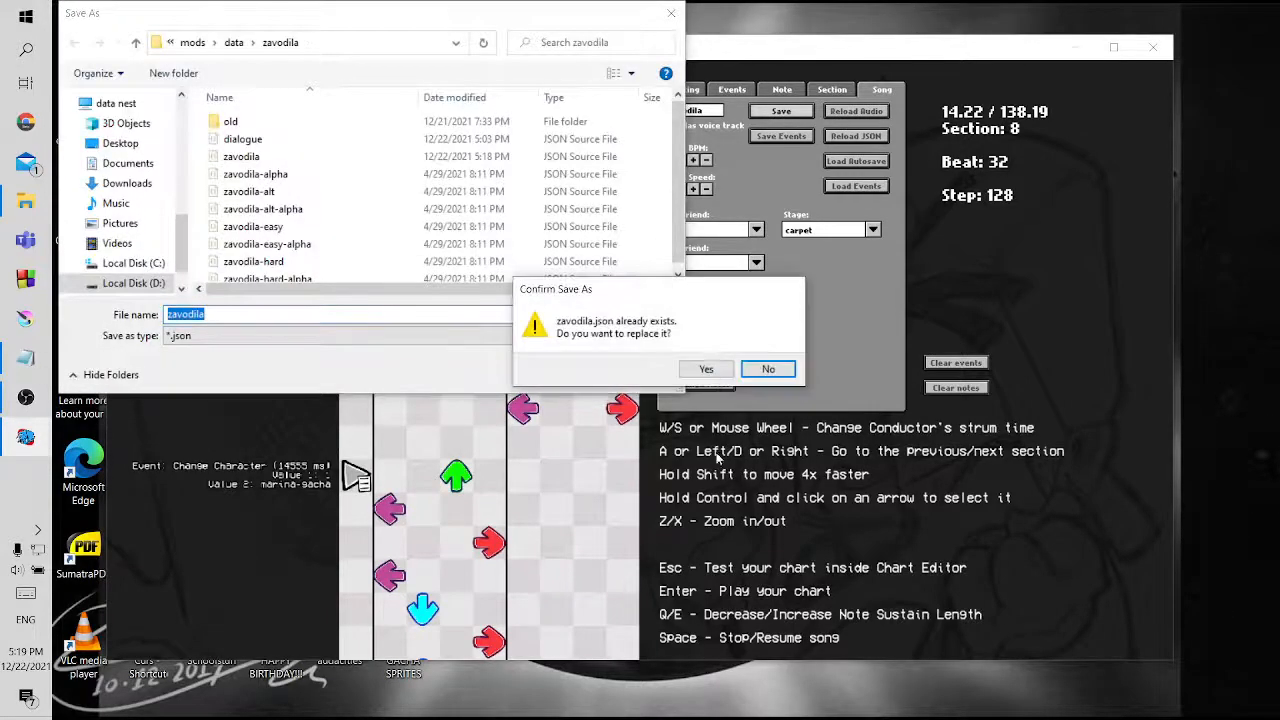
click(706, 368)
Playtest Zavodila to check the opponent's replacement with marina-gacha, and pause the song
key(Return)
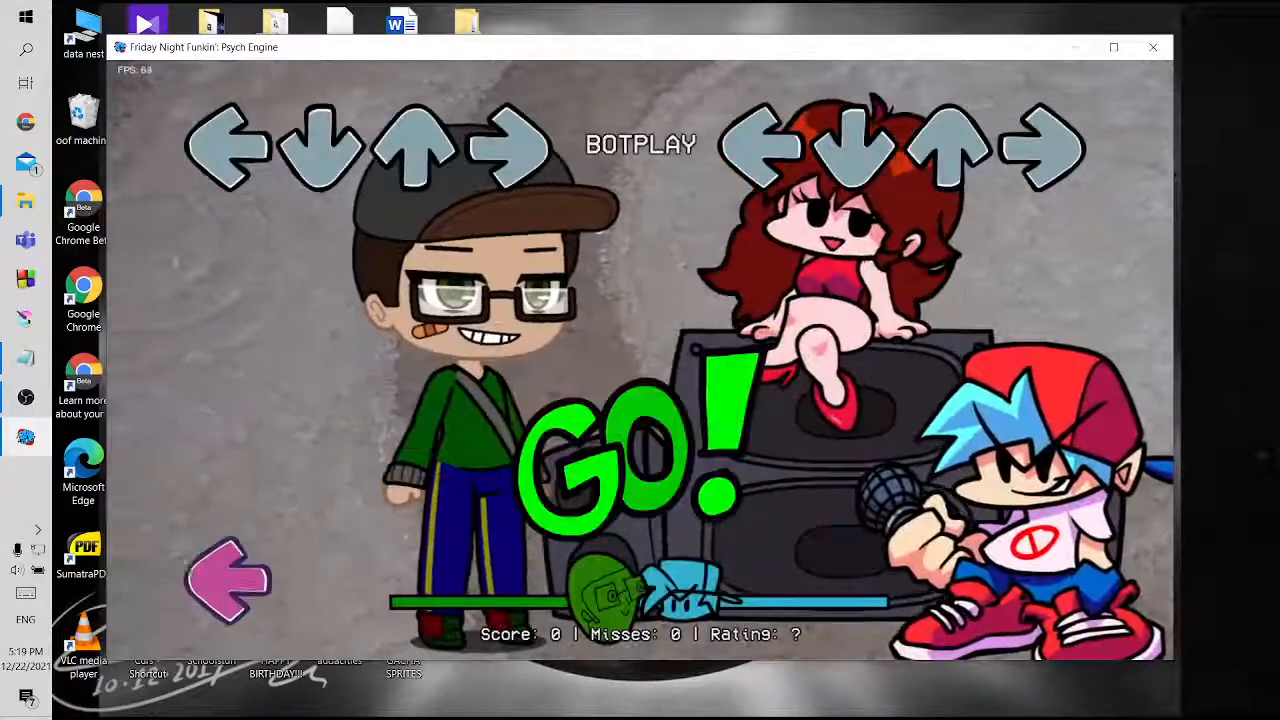
key(Return)
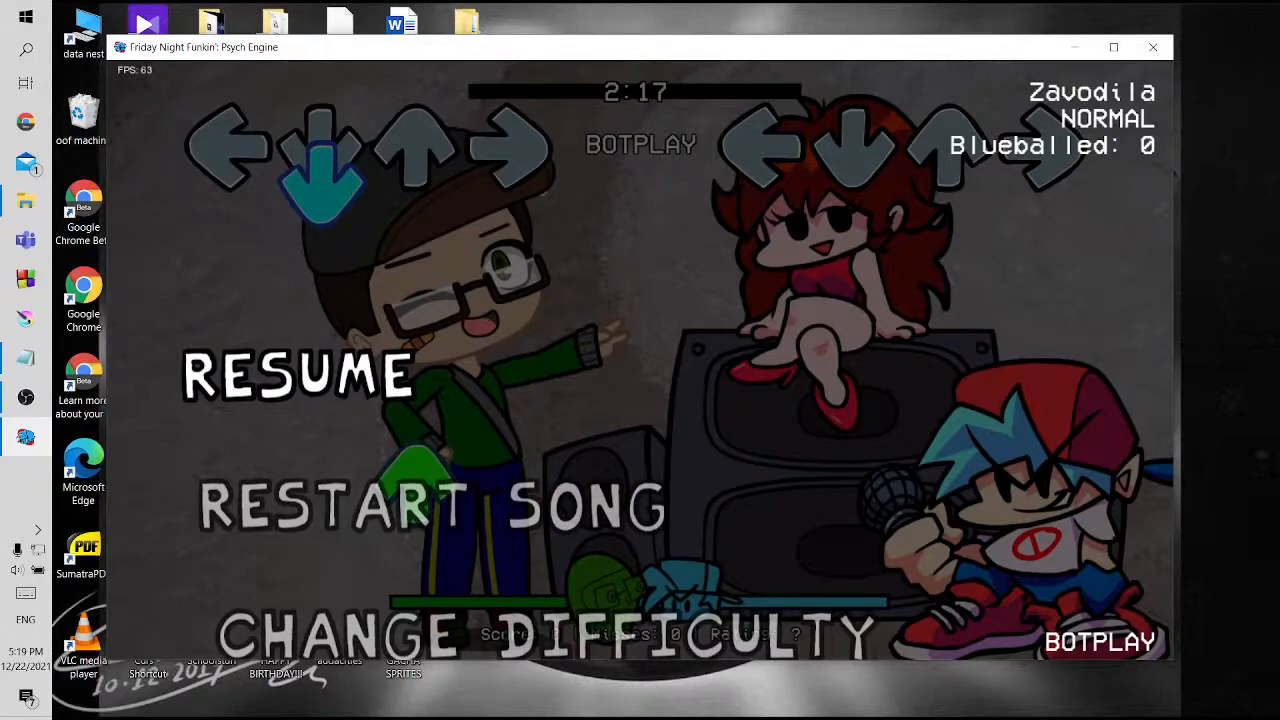
key(Return)
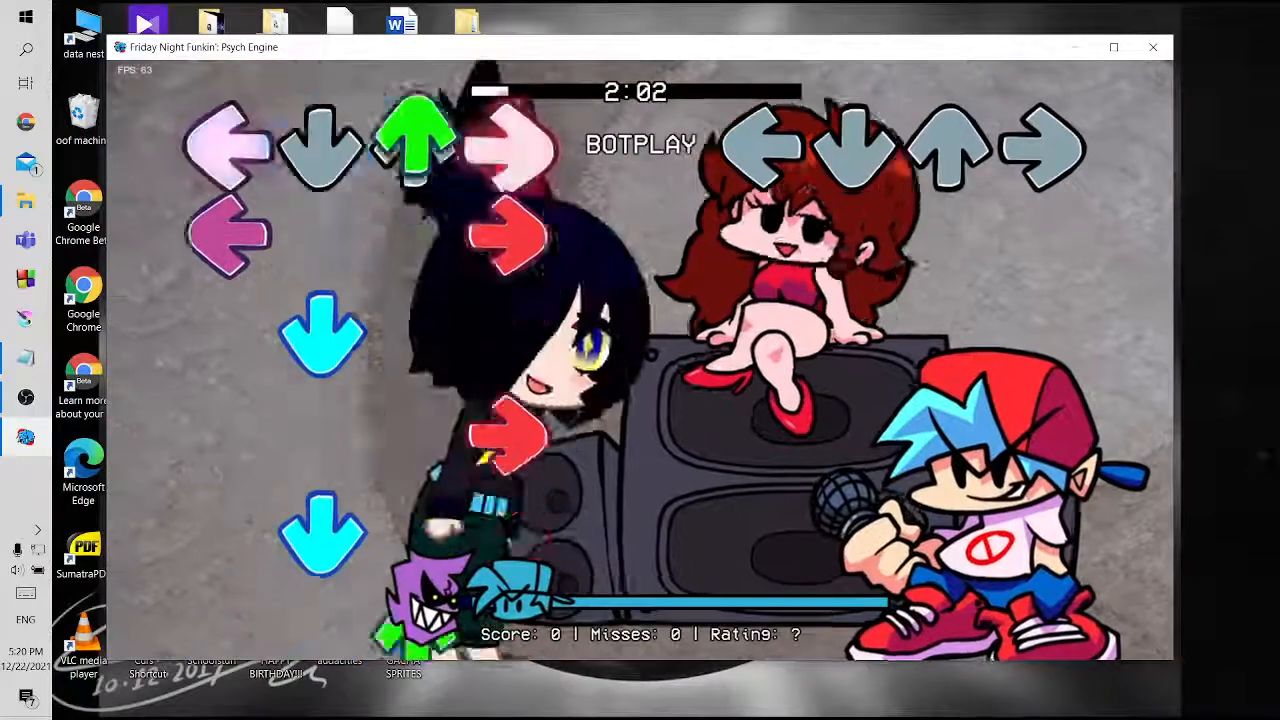
key(Return)
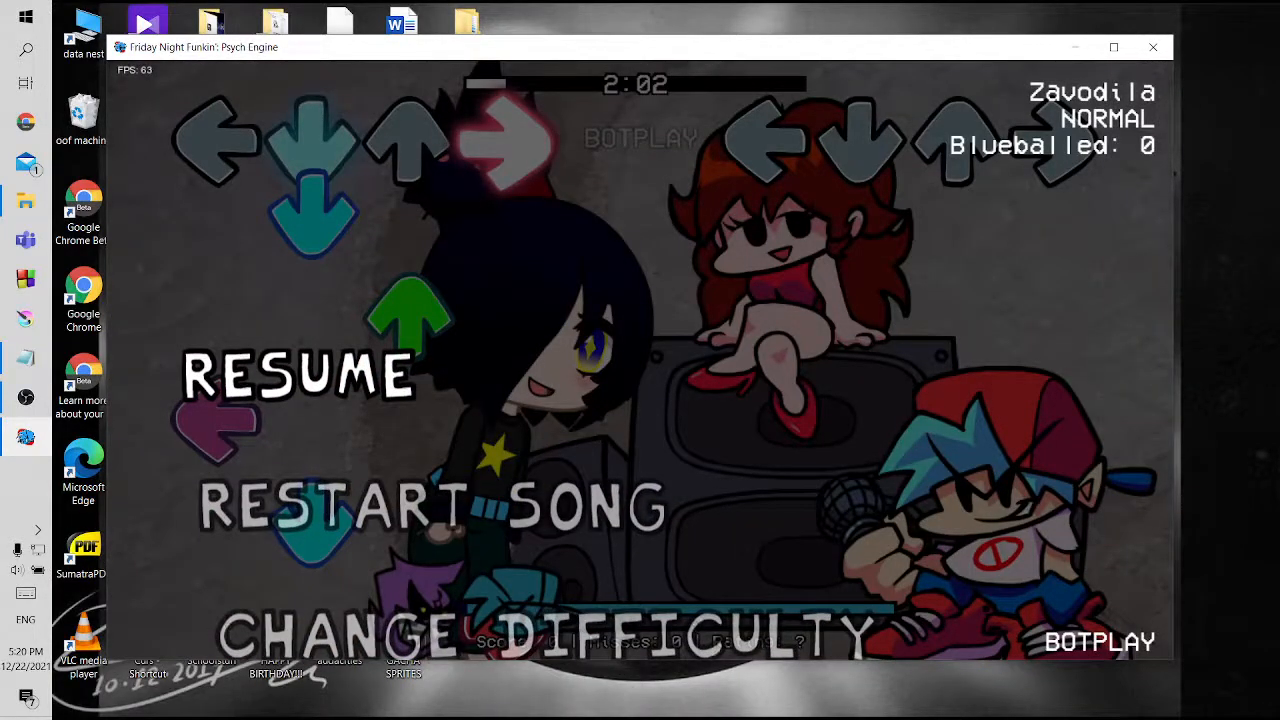
Mark change character as done in the TUT checklist in Notepad, and return to the chart editor in Psych Engine
click(26, 357)
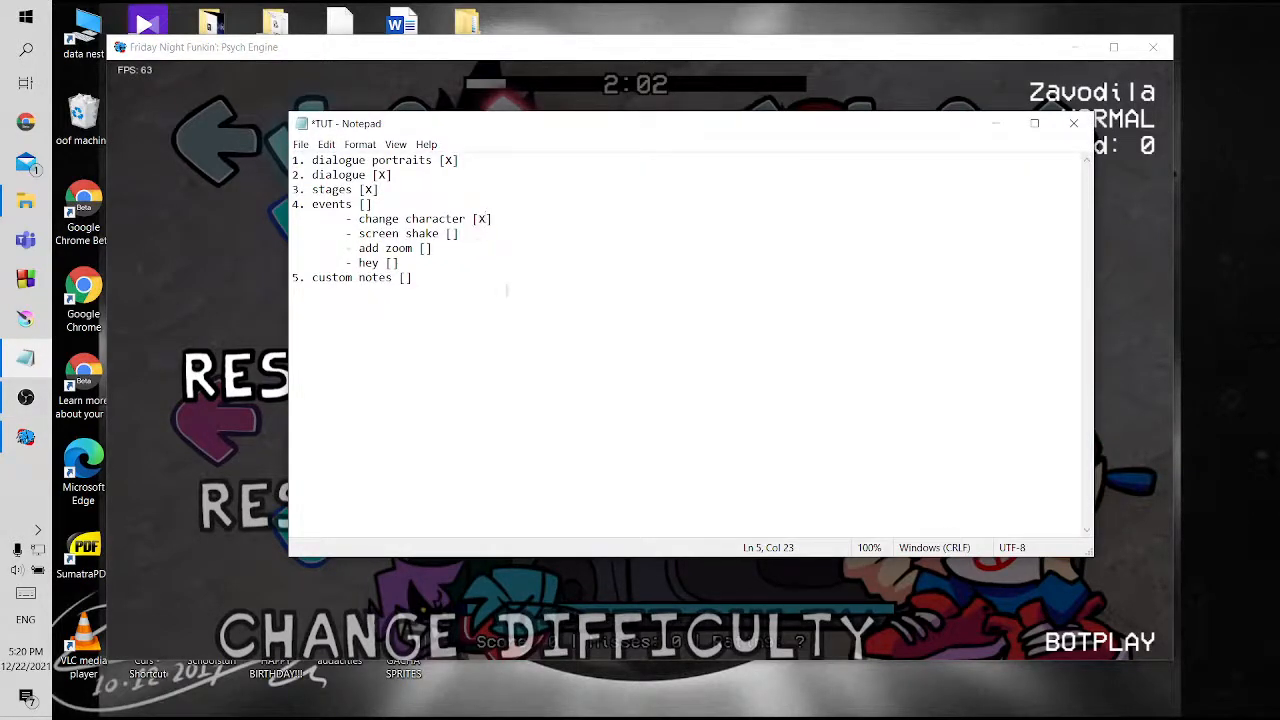
click(190, 279)
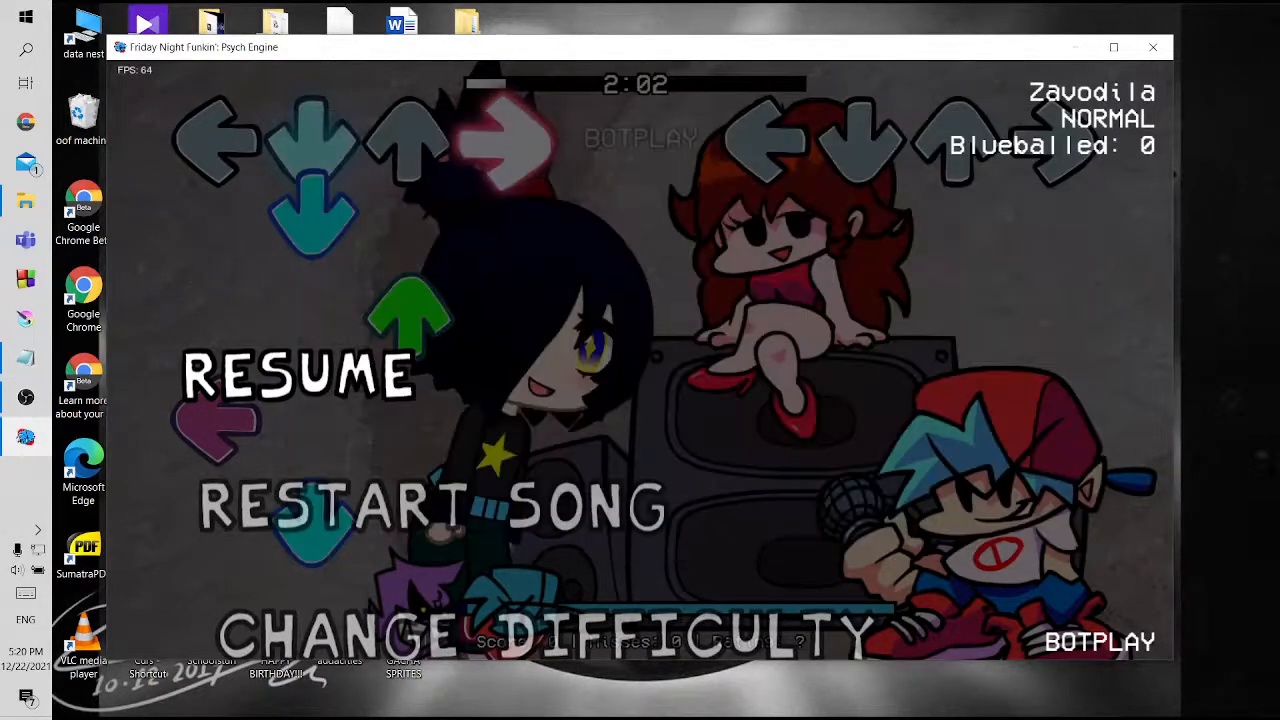
key(Return)
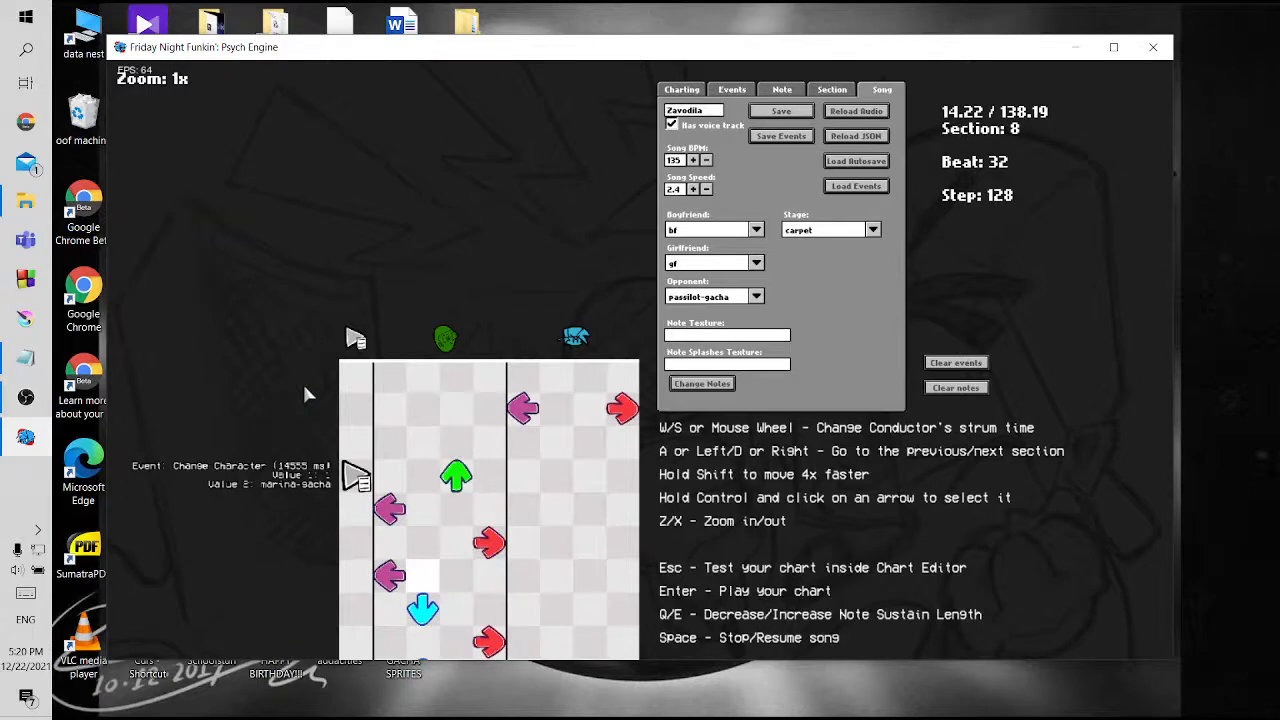
Go back to section 0 and place an empty event beside the first note
key(a)
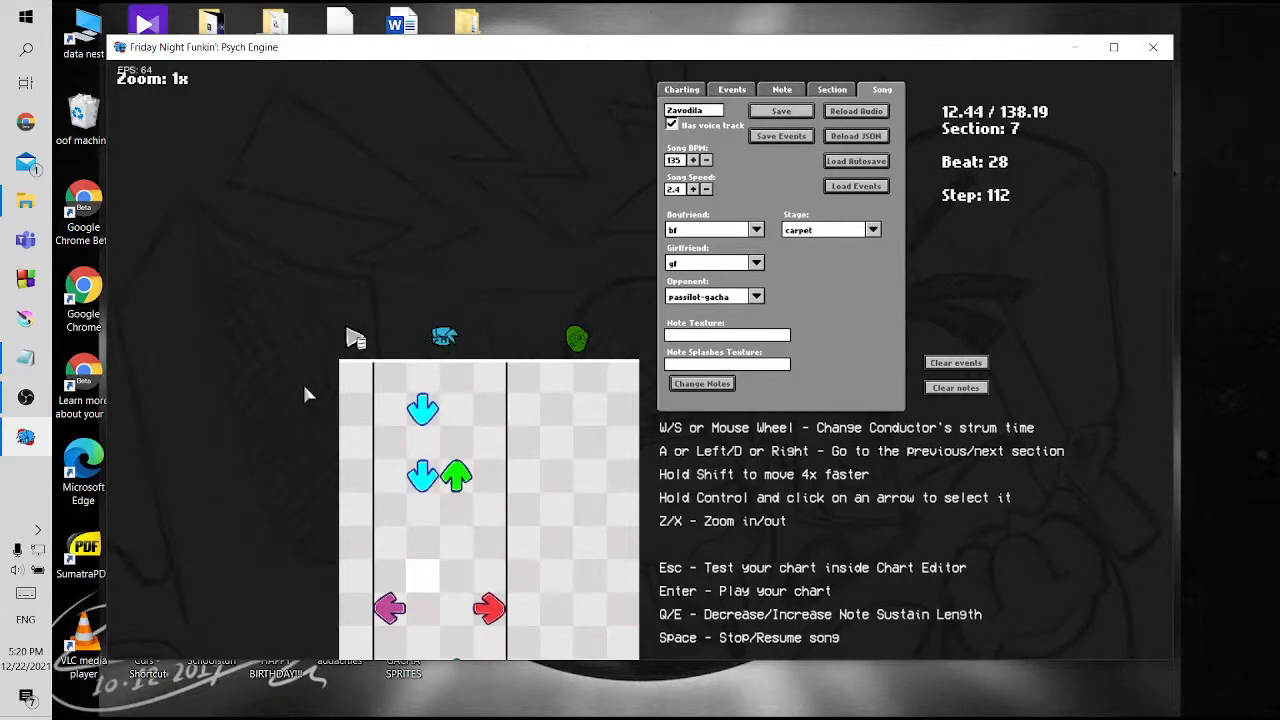
key(a)
key(a)
key(a)
key(a)
key(a)
key(a)
key(a)
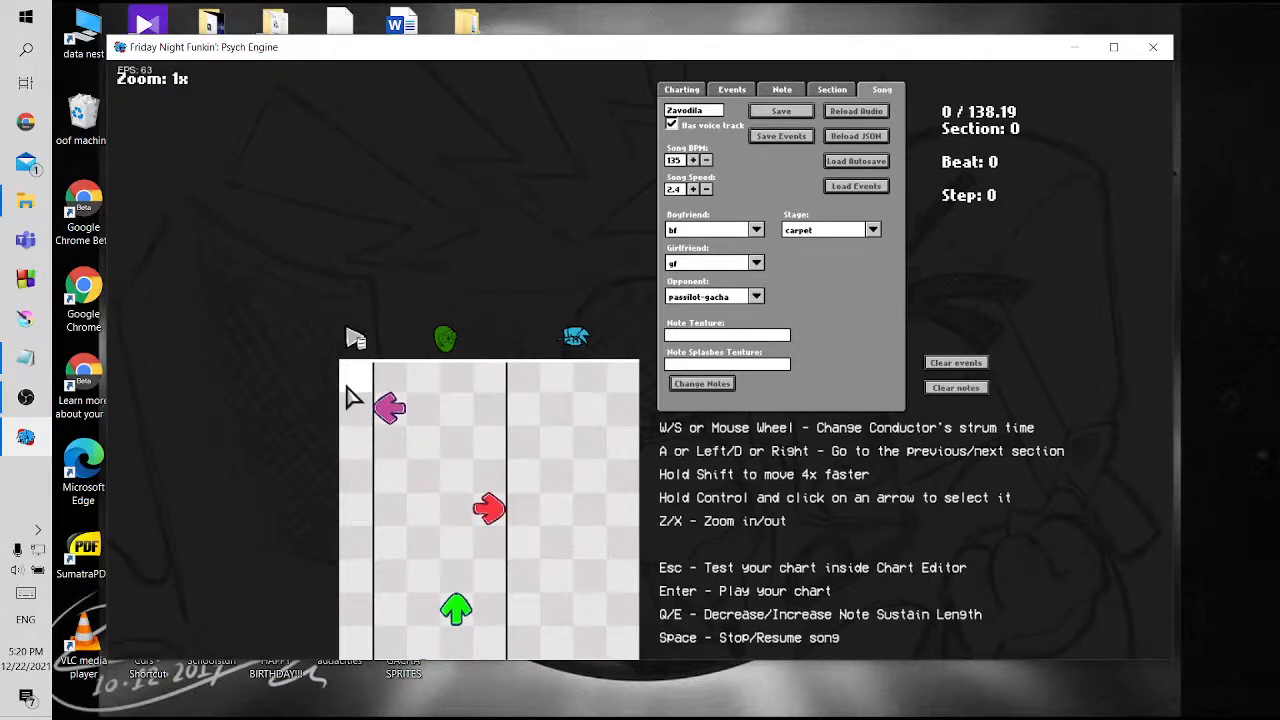
click(348, 398)
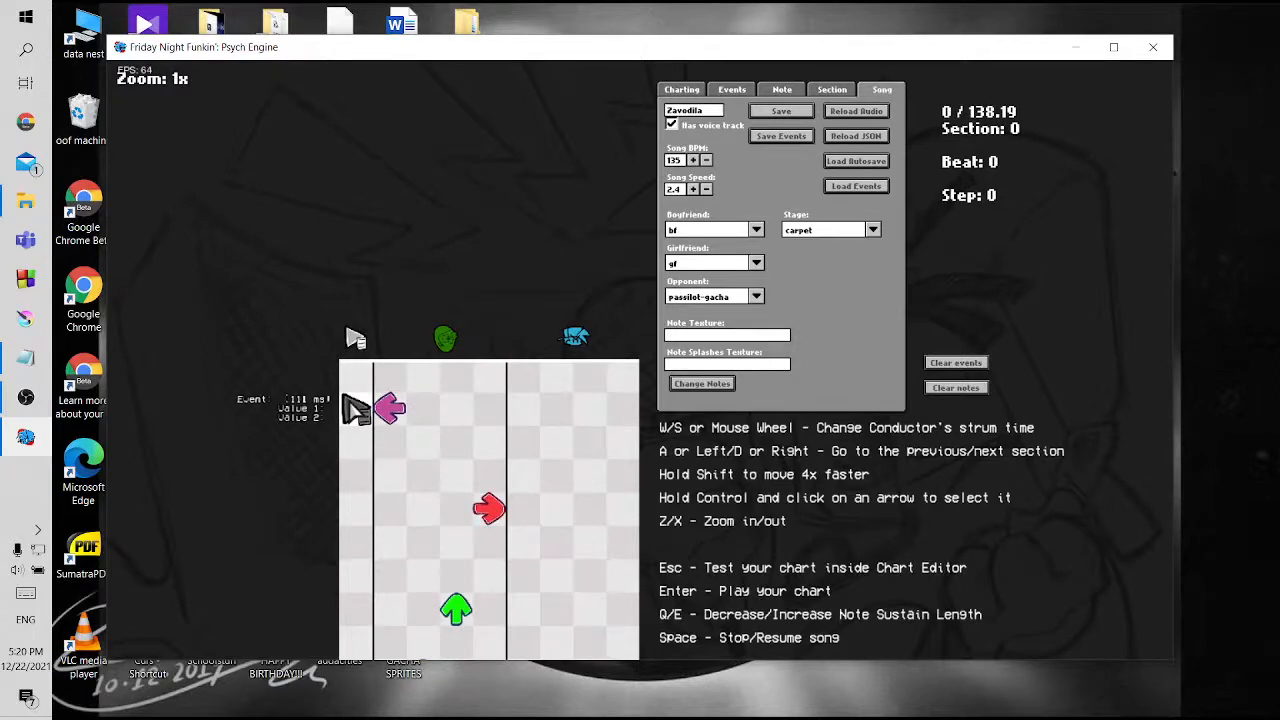
click(358, 415)
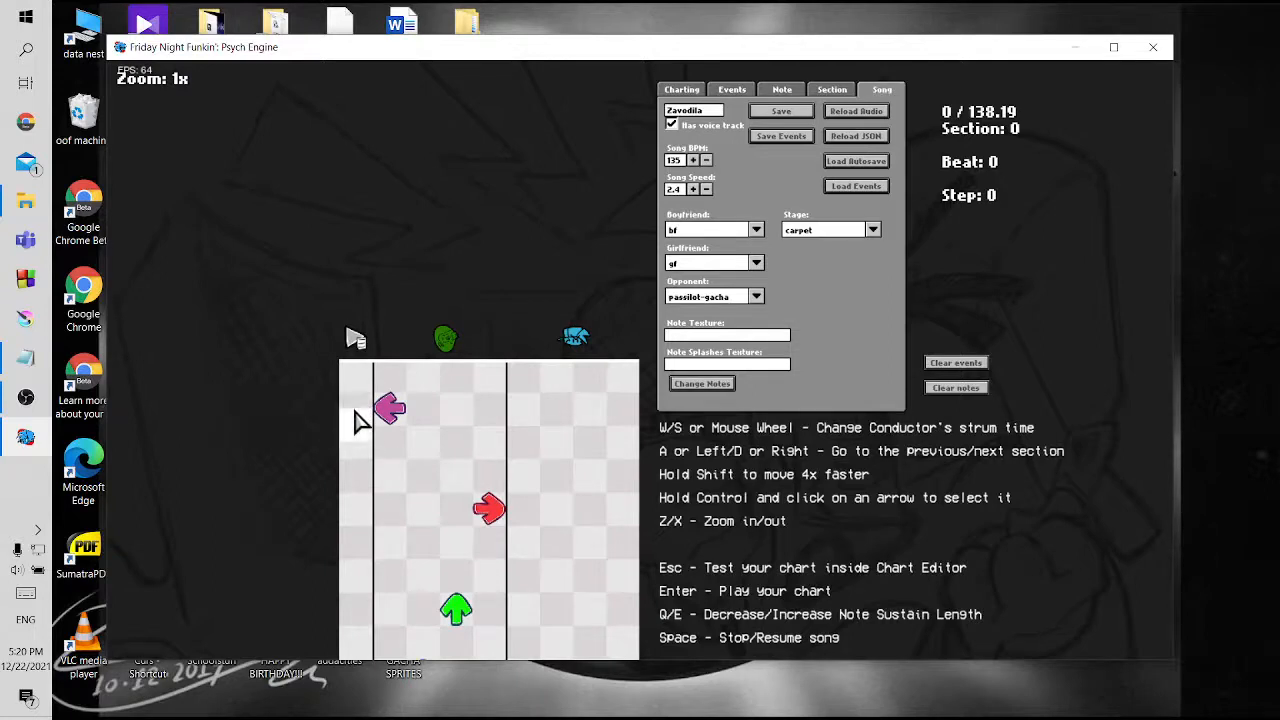
click(356, 410)
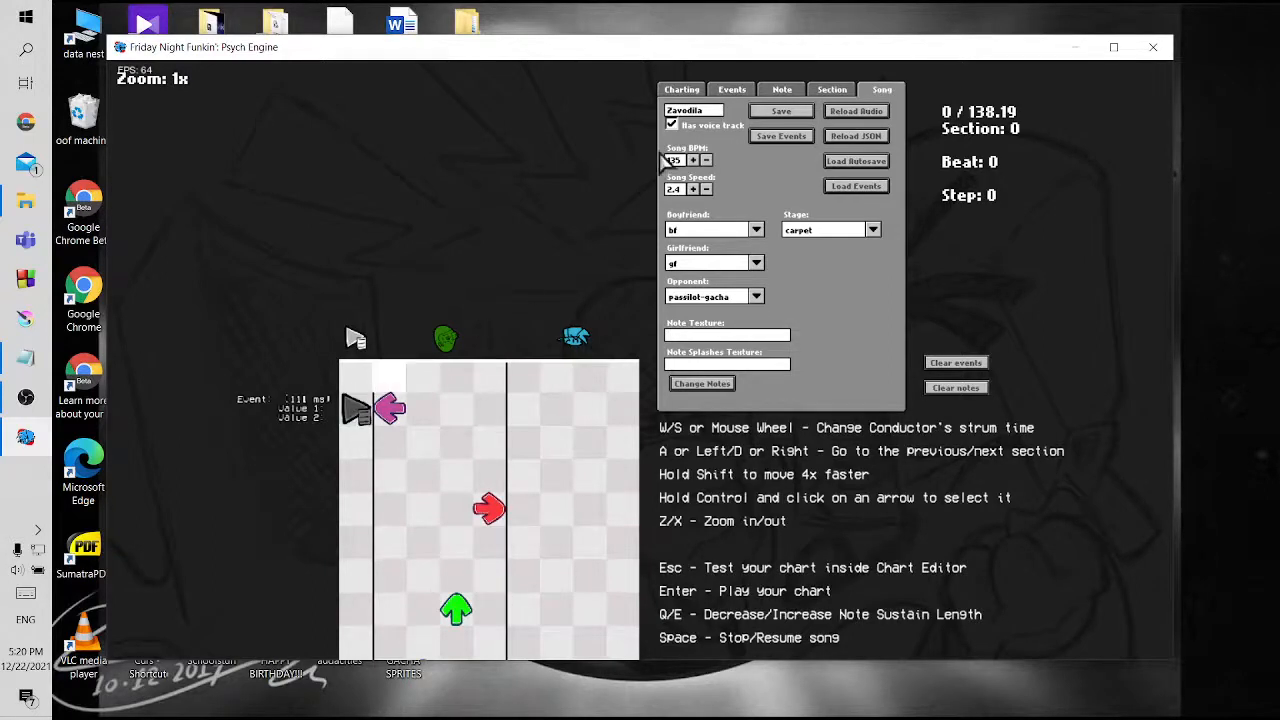
Make the new event a Screen Shake with both Value 1 and Value 2 set to "0.5, 0.05"
click(733, 92)
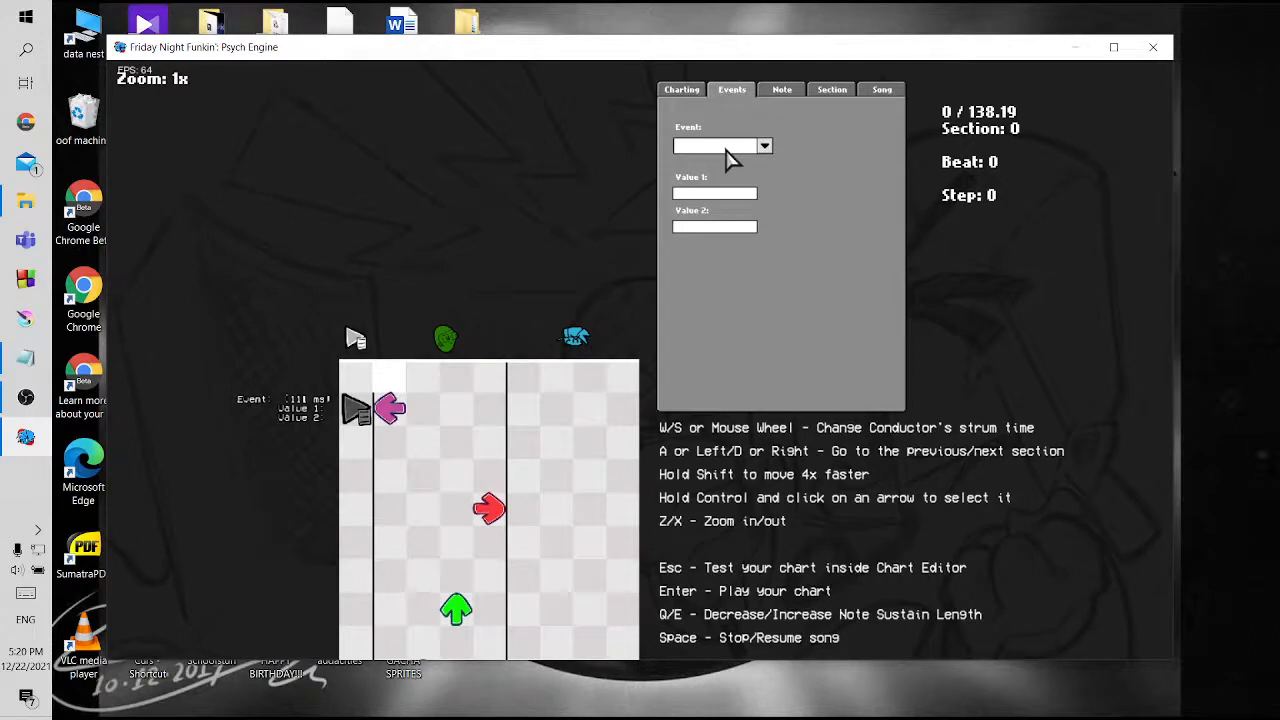
click(727, 150)
click(745, 349)
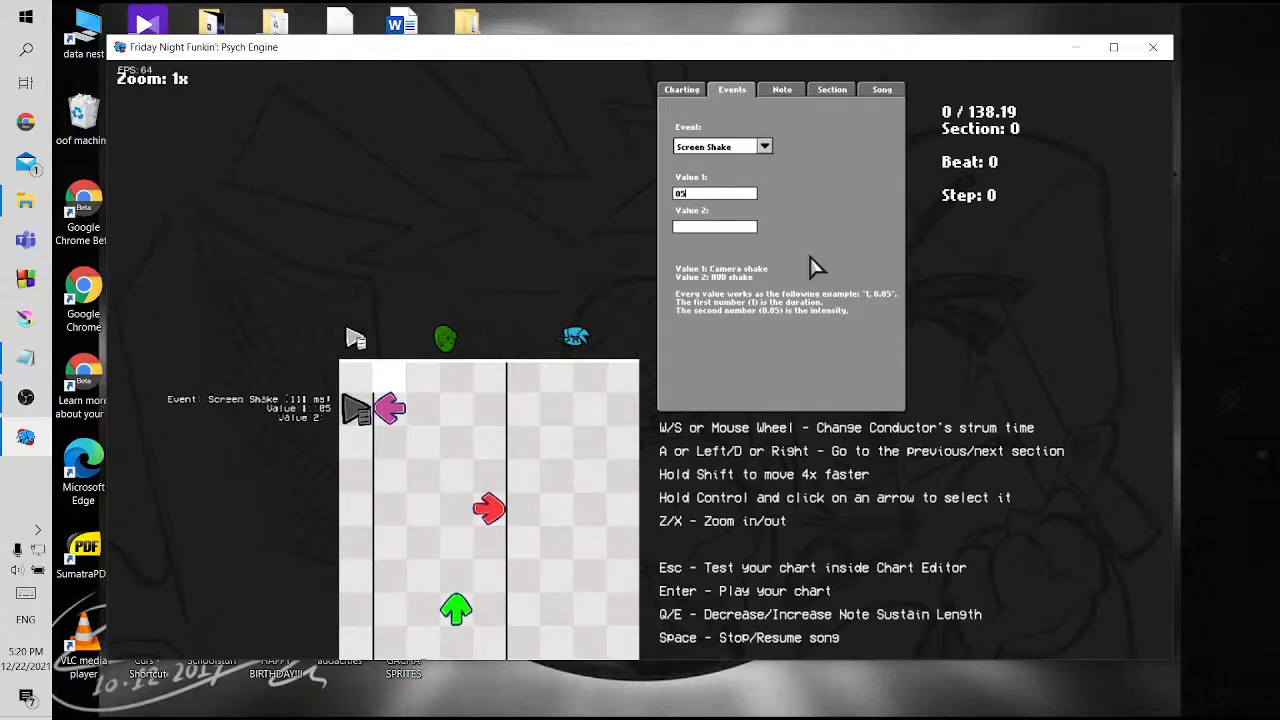
key(BackSpace)
text(.5)
text(, 0)
text(.05)
text(0.)
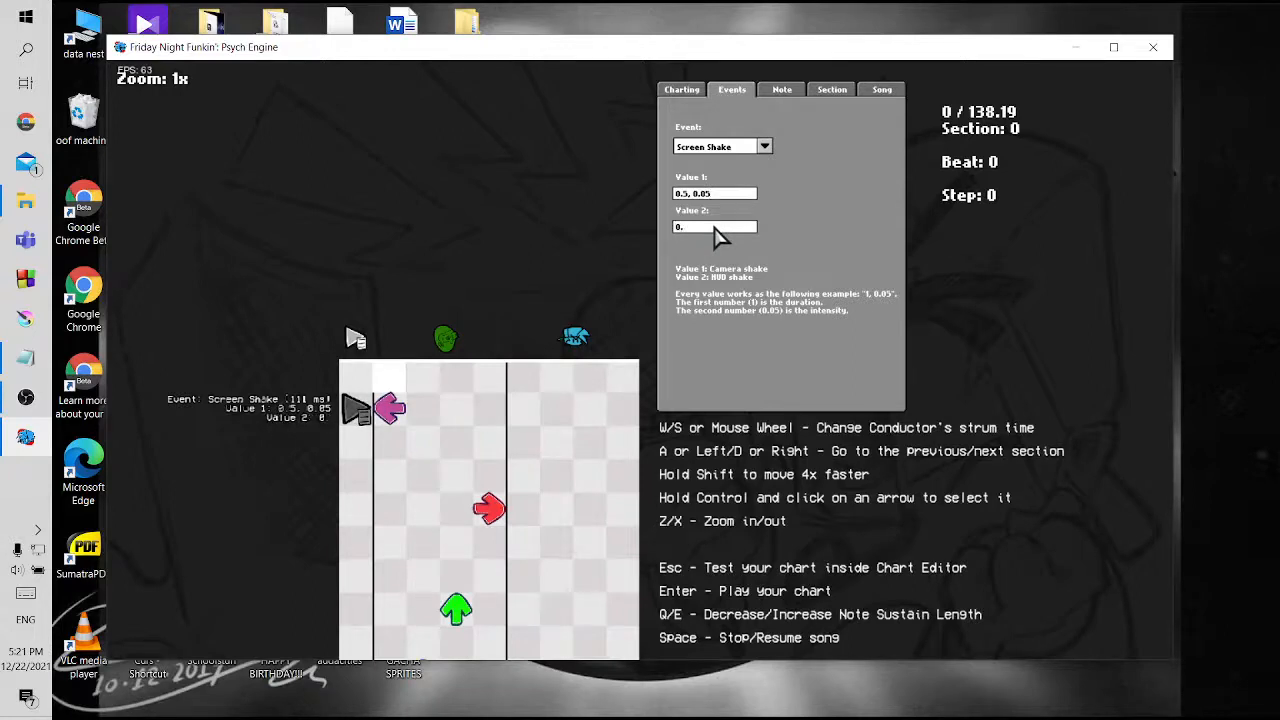
text(5, 0.05)
Save the chart with the Screen Shake event, replacing zavodila.json
click(882, 90)
click(790, 135)
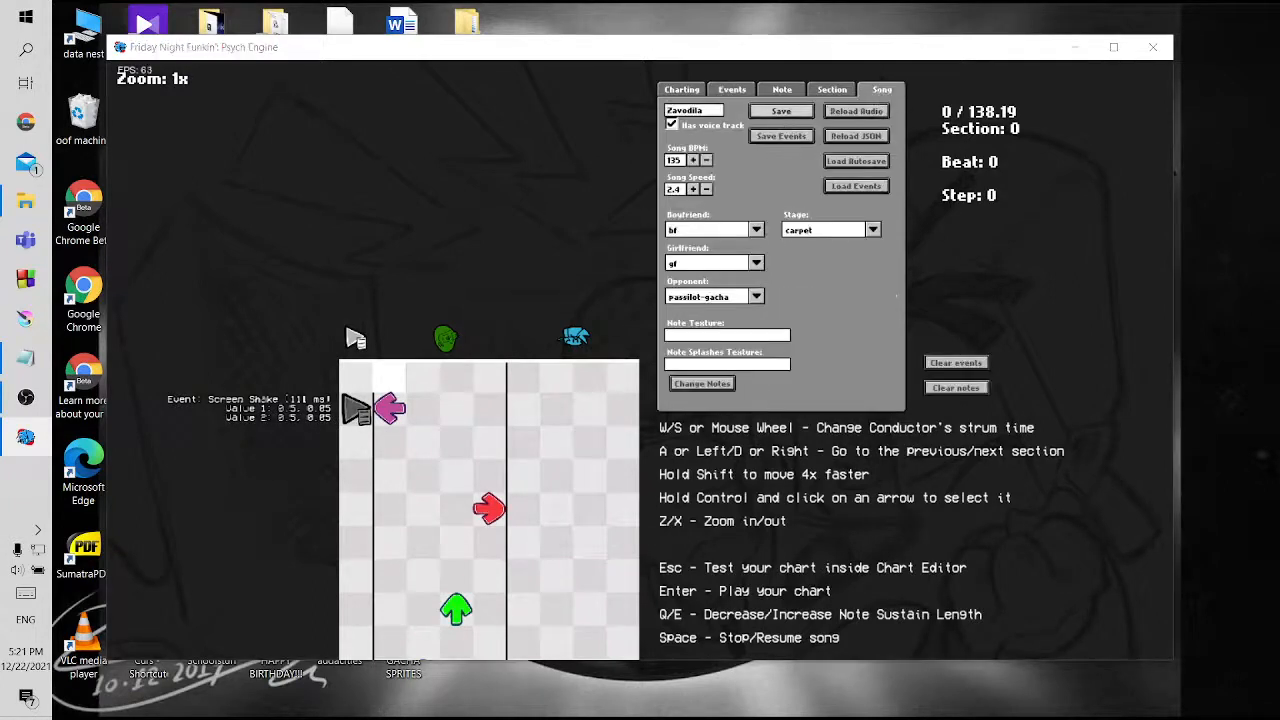
click(275, 159)
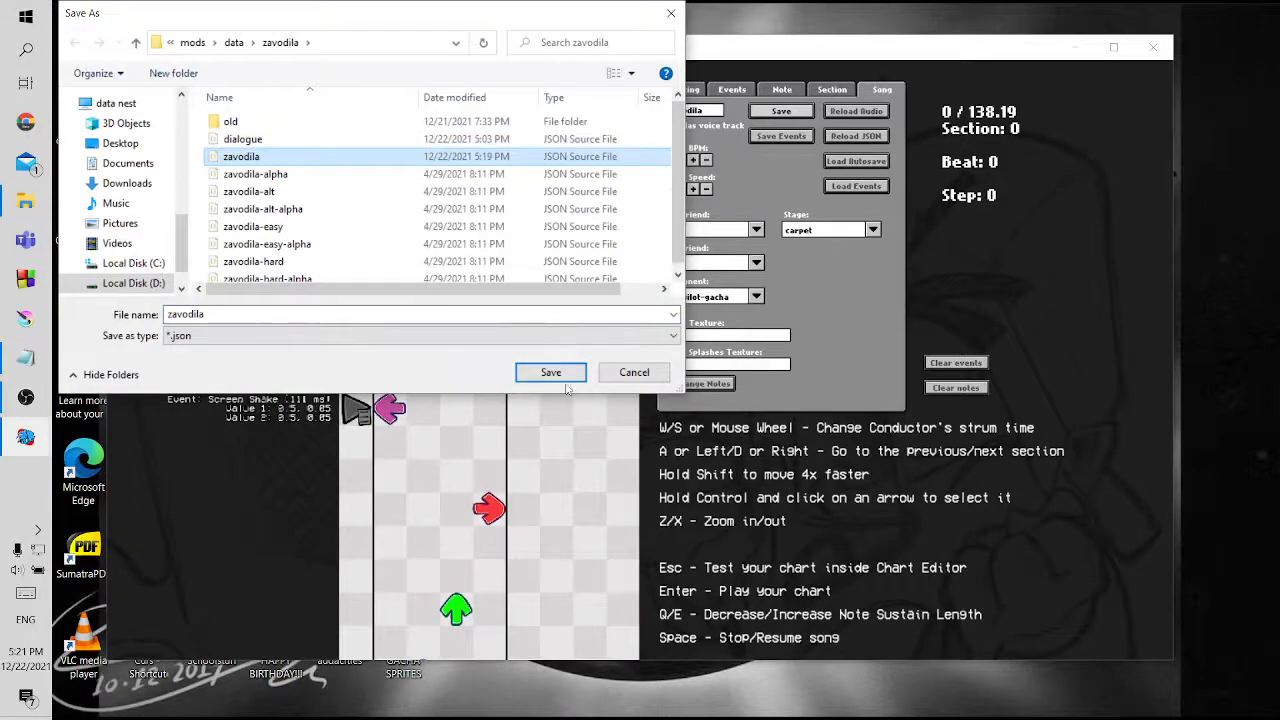
click(550, 372)
click(770, 369)
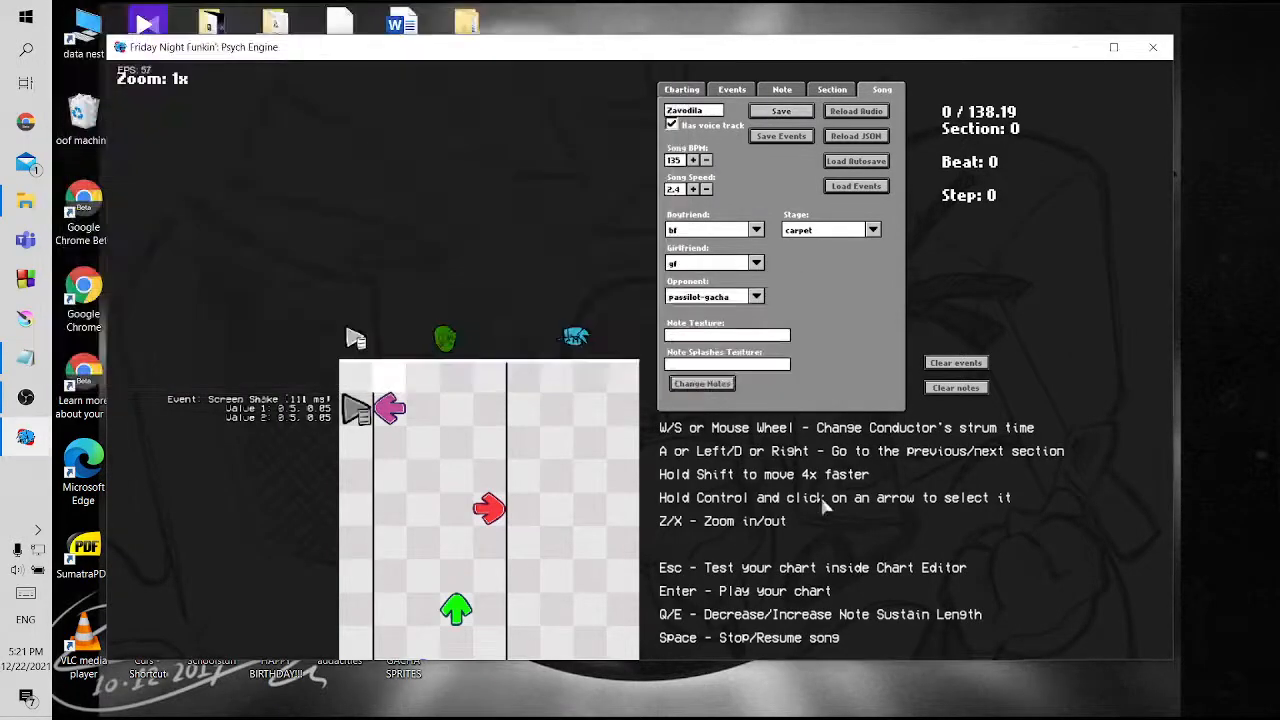
Playtest Zavodila to check the screen shake on the first note, and return to the chart editor
key(Return)
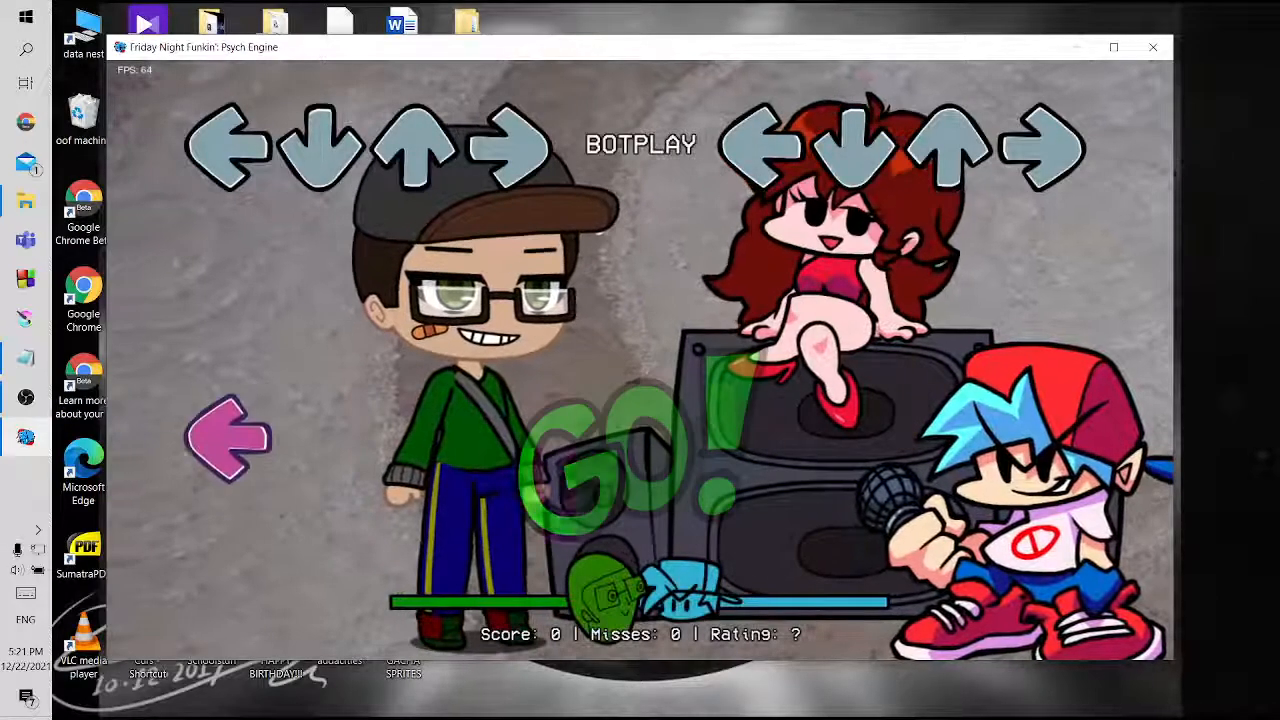
key(Return)
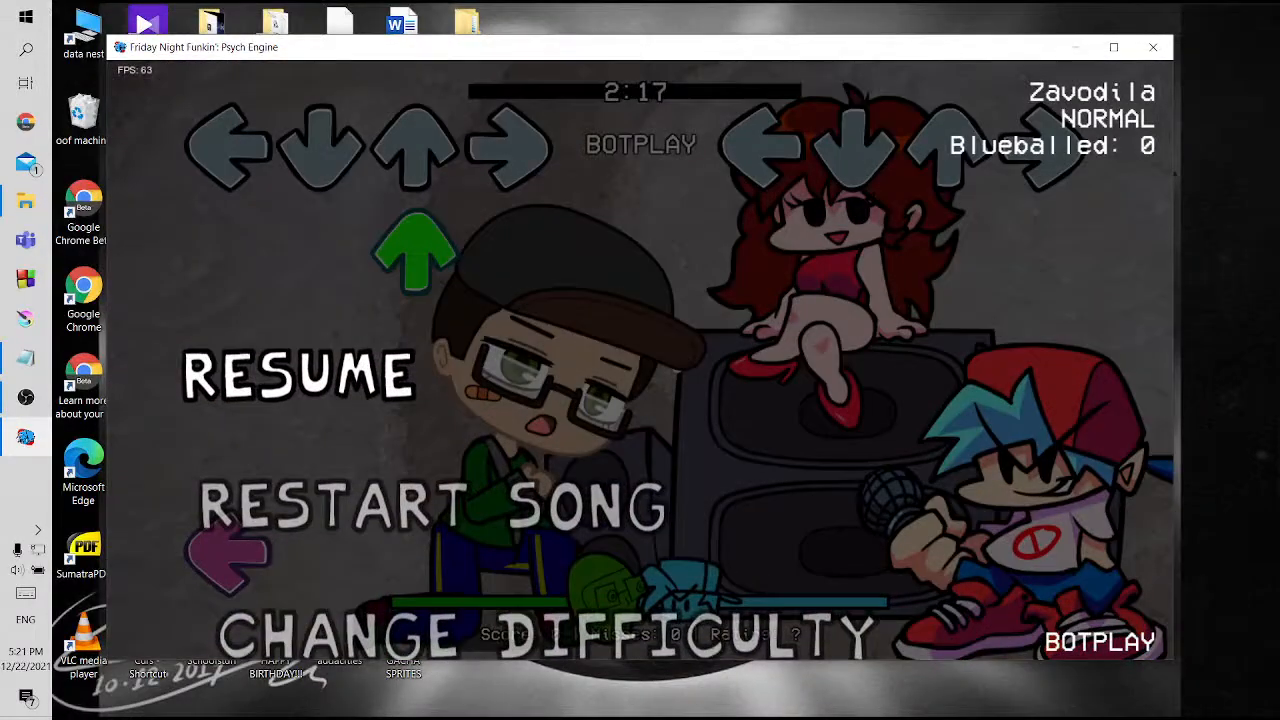
key(Return)
key(7)
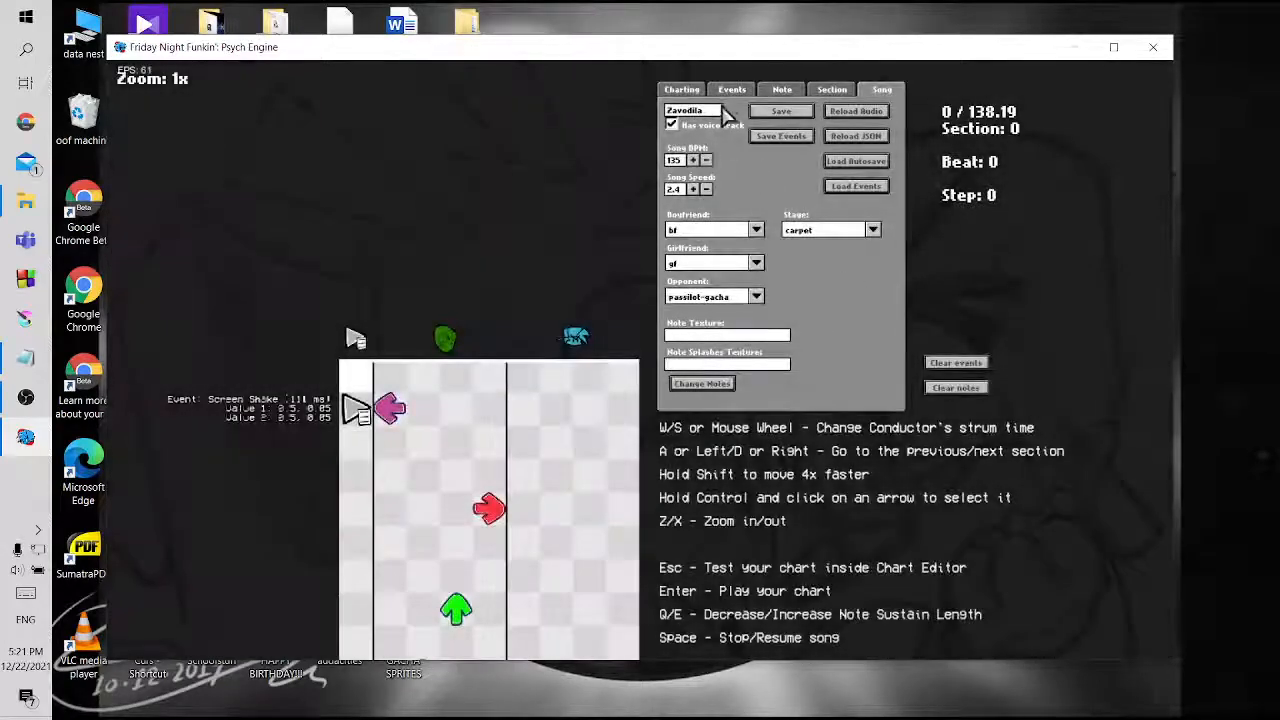
Set both Value 1 and Value 2 of the first Screen Shake event to "0.2, 0.01"
click(732, 89)
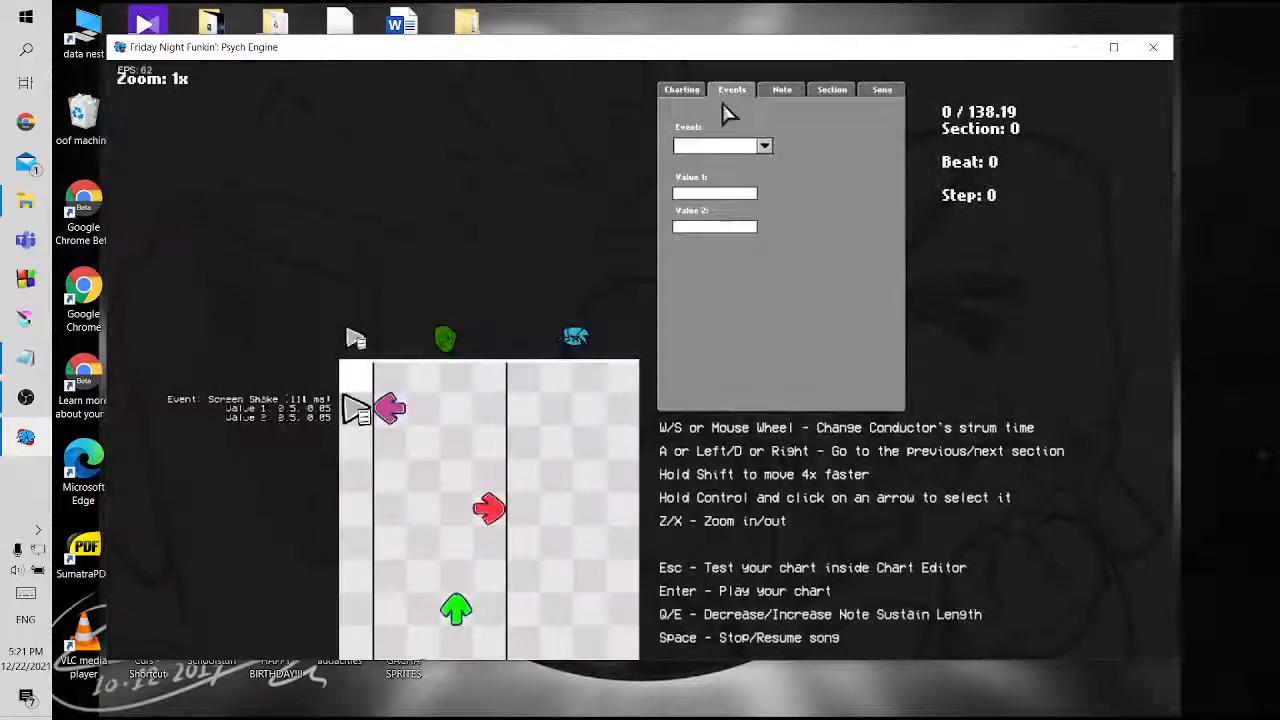
ctrl+click(357, 408)
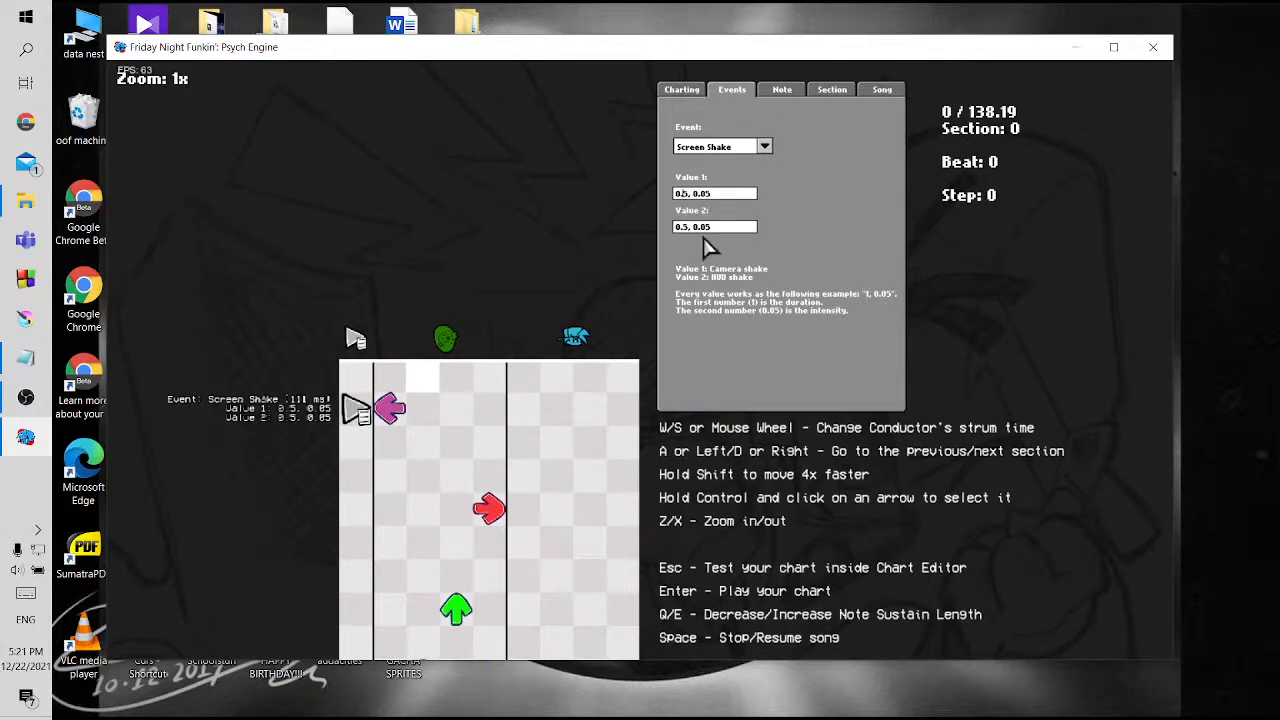
key(BackSpace)
text(2)
click(690, 228)
key(BackSpace)
text(2)
key(BackSpace)
Save the chart with the new shake values, replacing zavodila.json
click(899, 92)
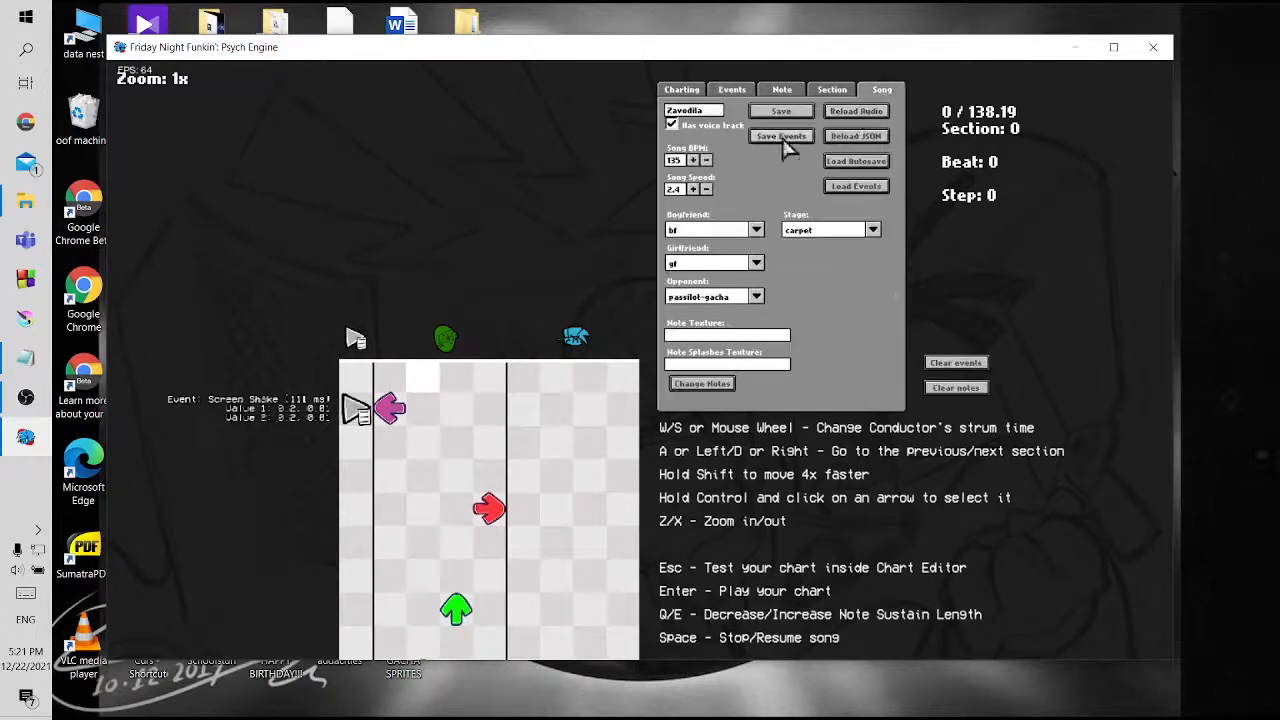
click(781, 111)
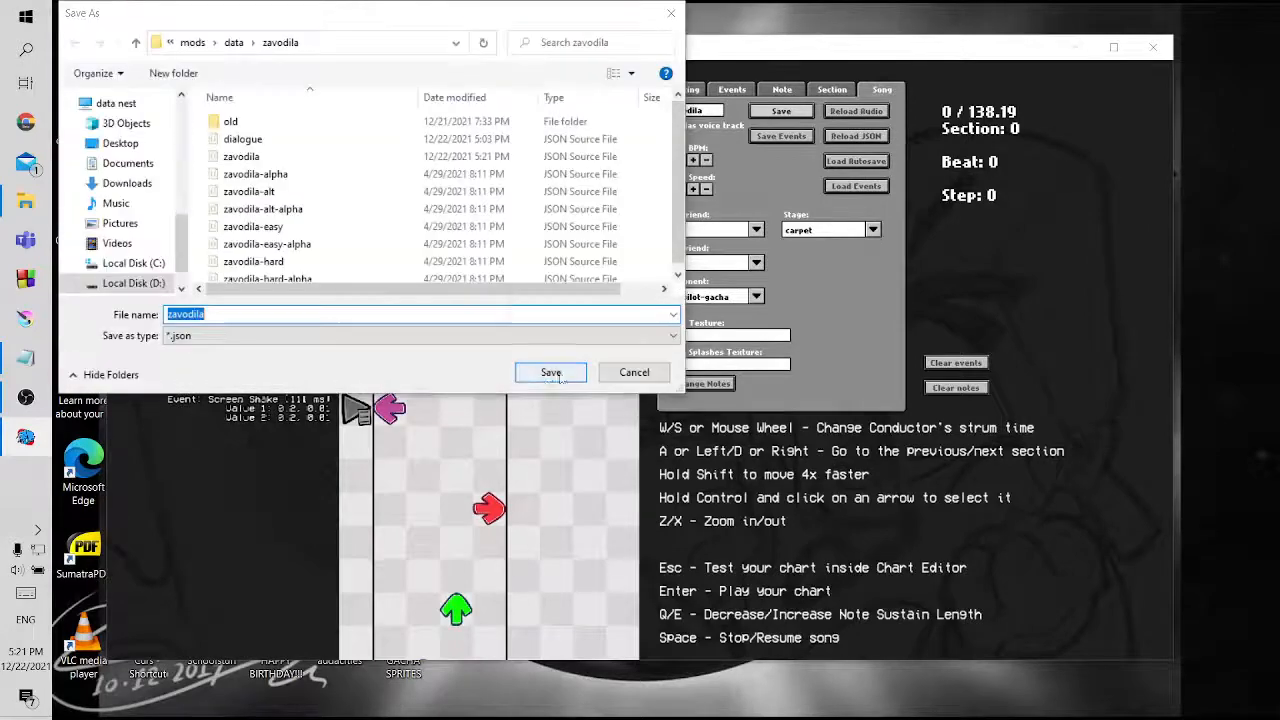
click(551, 372)
click(763, 369)
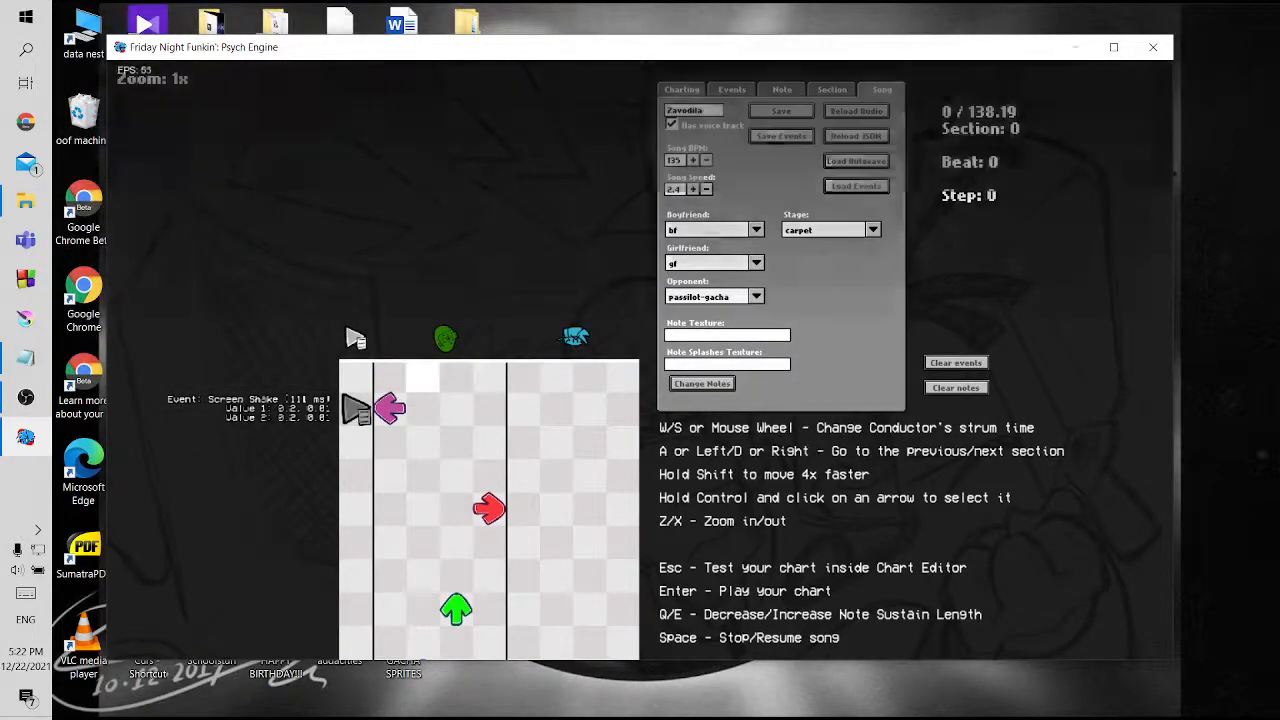
Playtest Zavodila again to check the shorter, weaker shake, and return to the chart editor
key(Return)
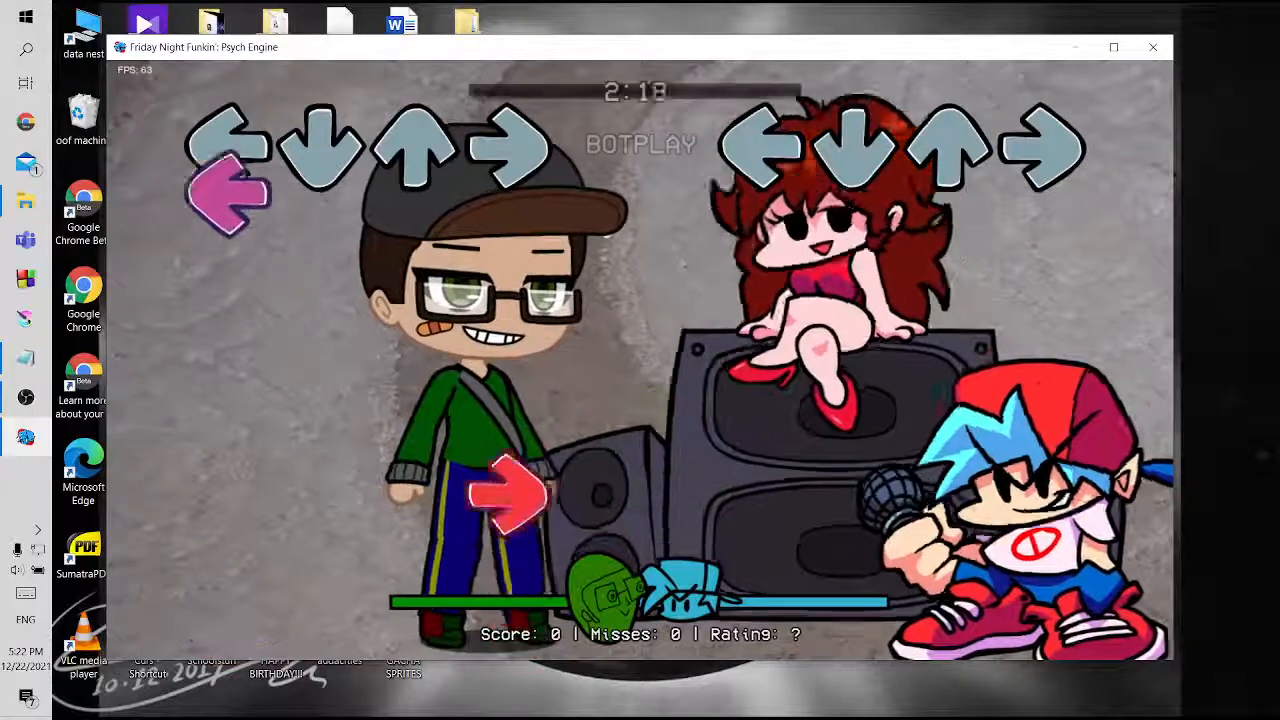
key(Return)
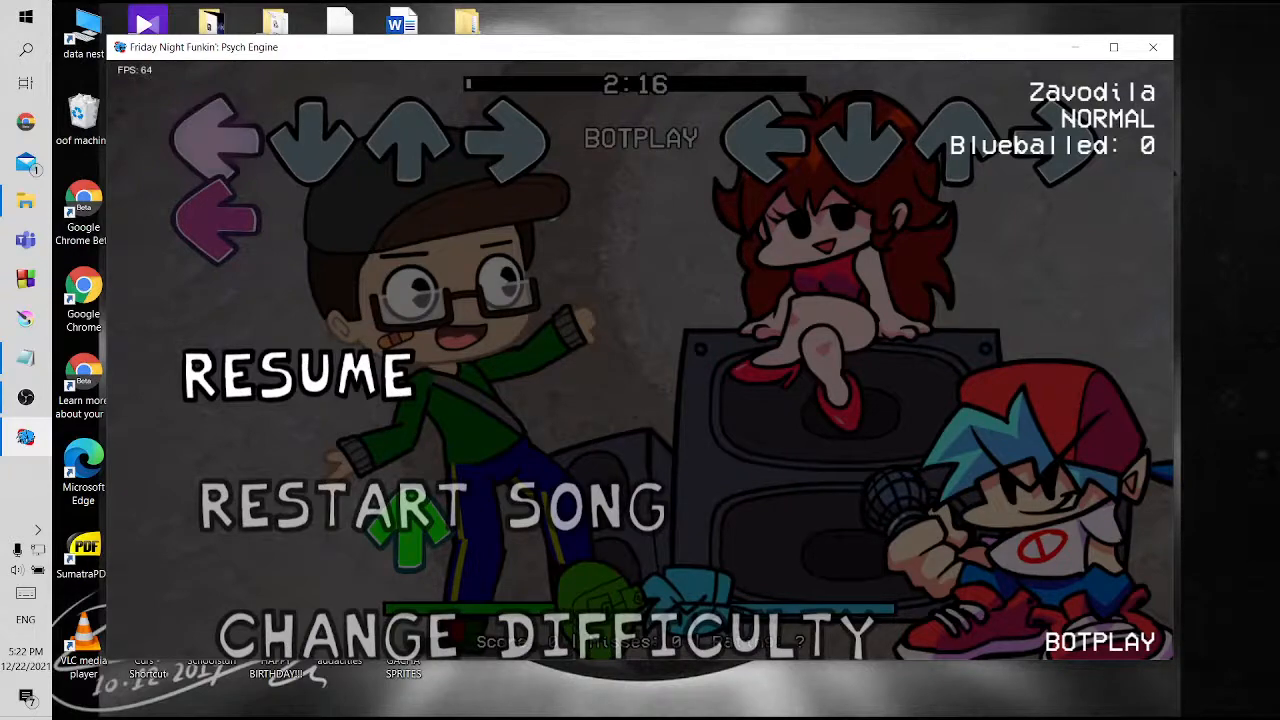
key(Return)
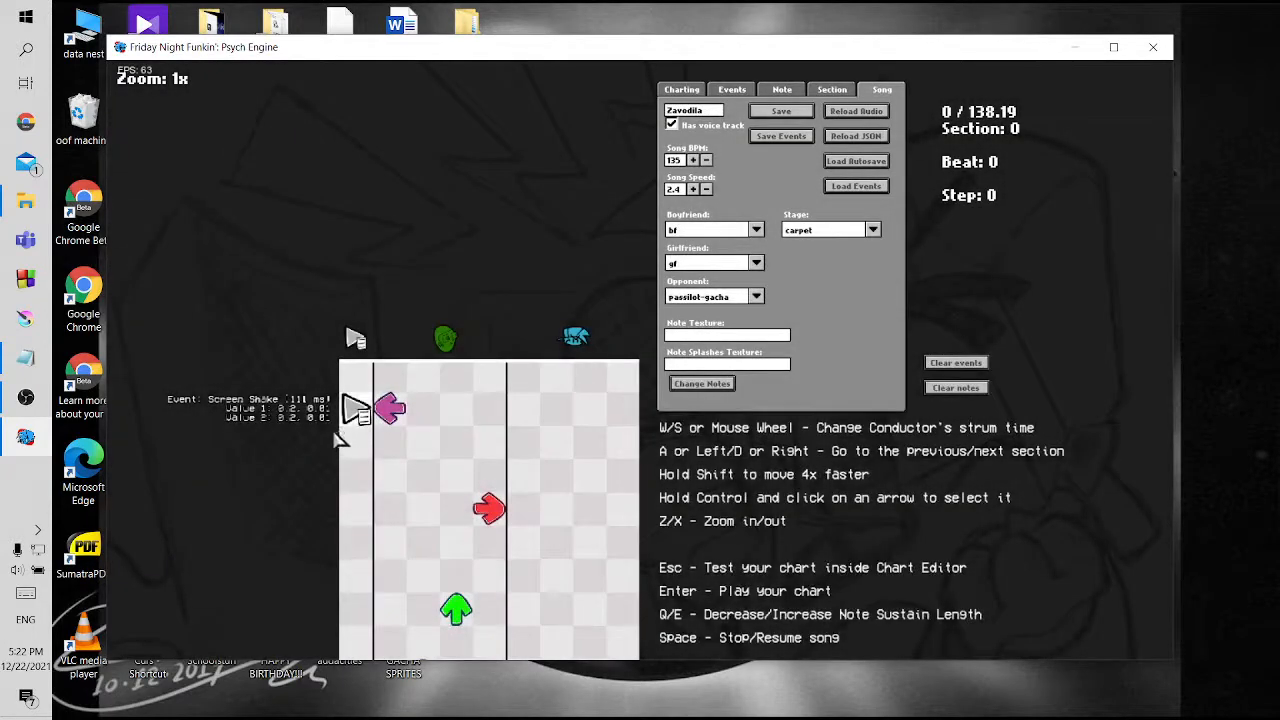
Place Screen Shake events with the same values beside each remaining opponent note in section 0
click(356, 506)
click(356, 506)
click(357, 507)
scroll(357, 520, down, 2)
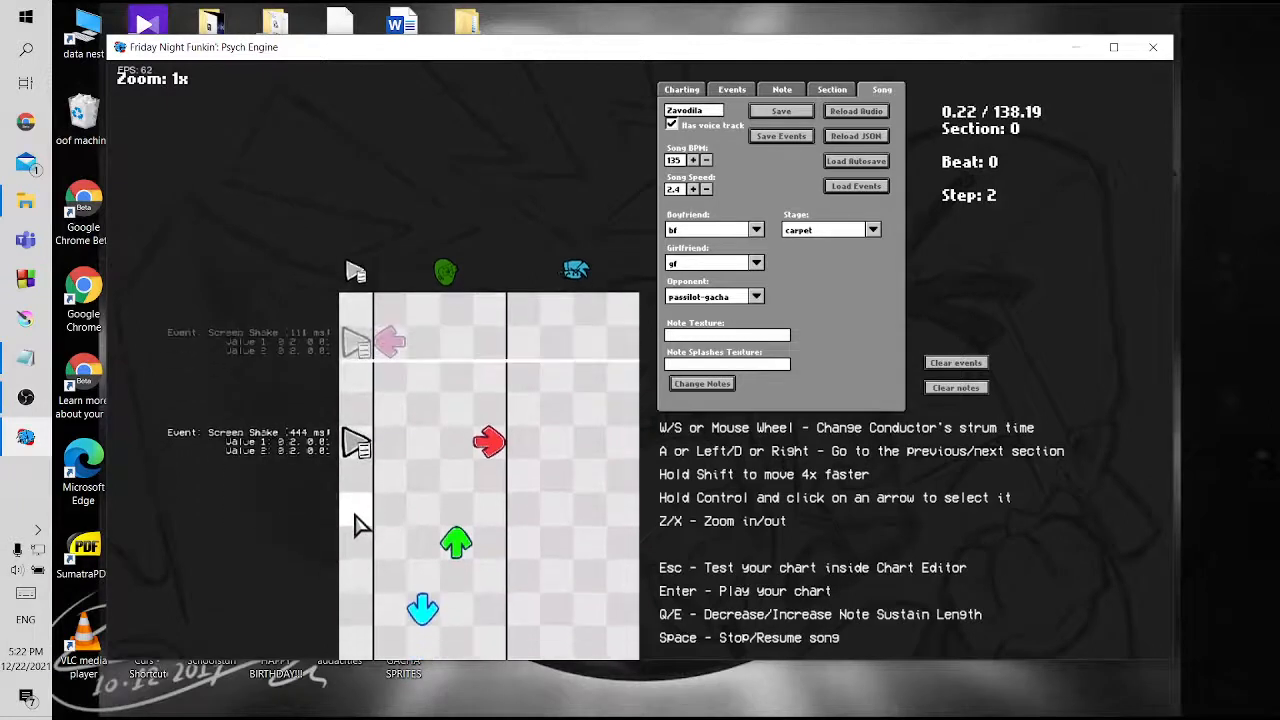
click(357, 541)
click(365, 617)
scroll(390, 490, down, 7)
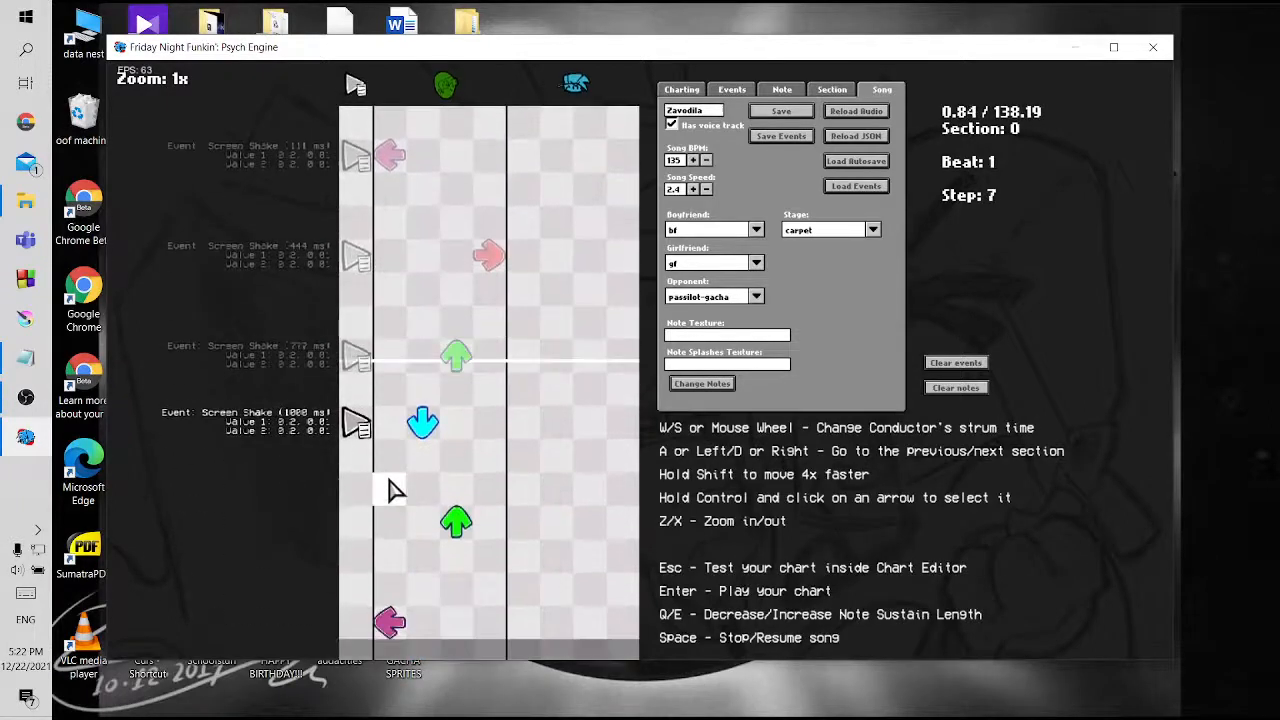
key(d)
key(a)
scroll(391, 489, down, 13)
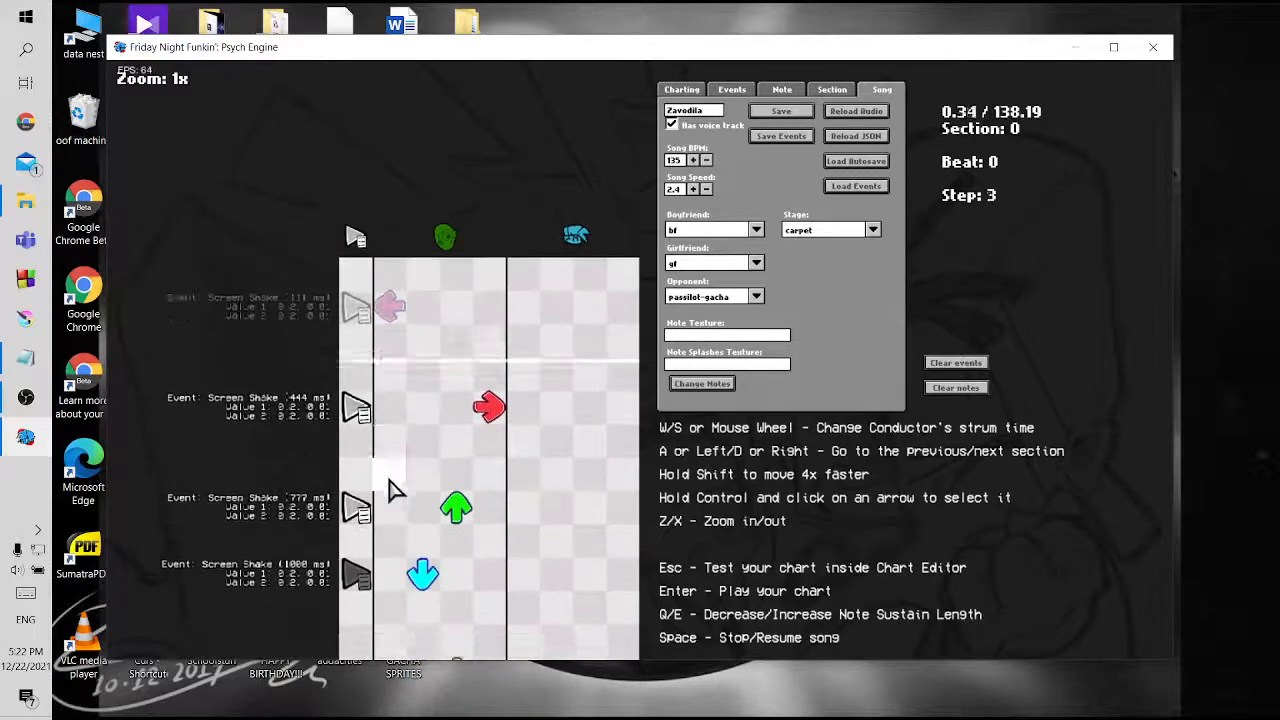
click(357, 434)
scroll(357, 523, down, 10)
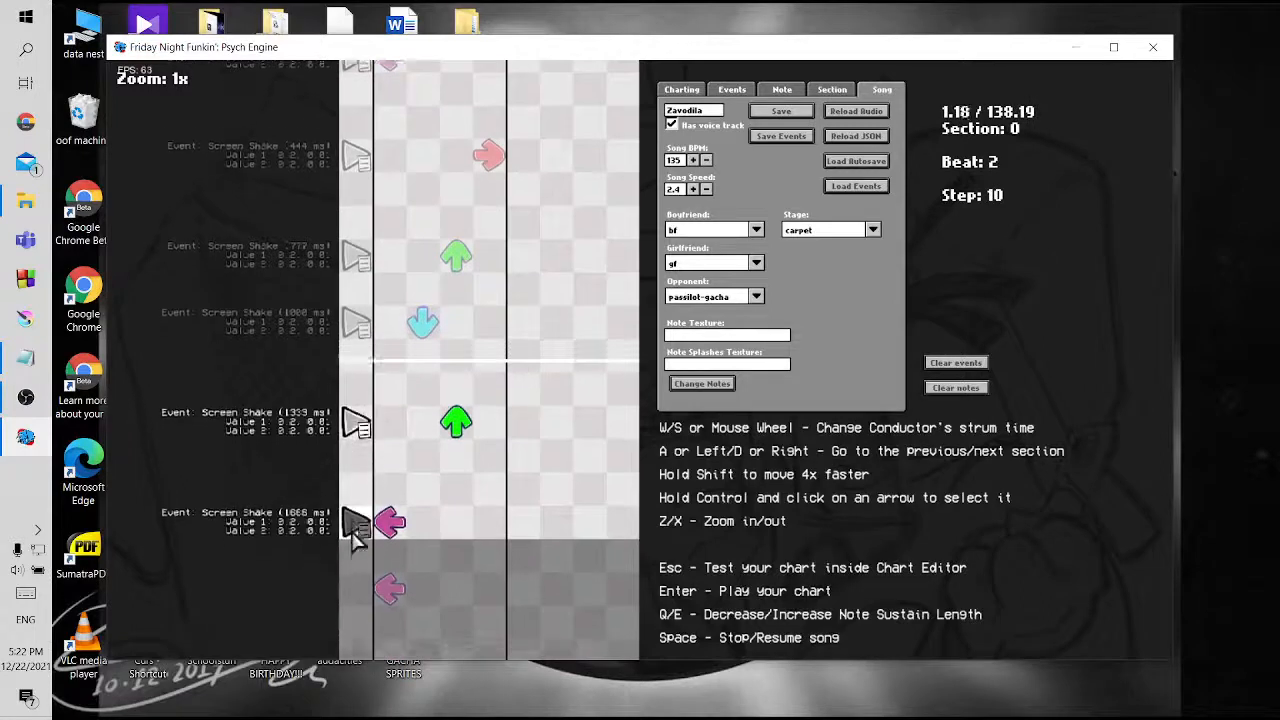
Place Screen Shake events with both values at "0.2, 0.01" beside the remaining opponent notes in section 1
click(357, 418)
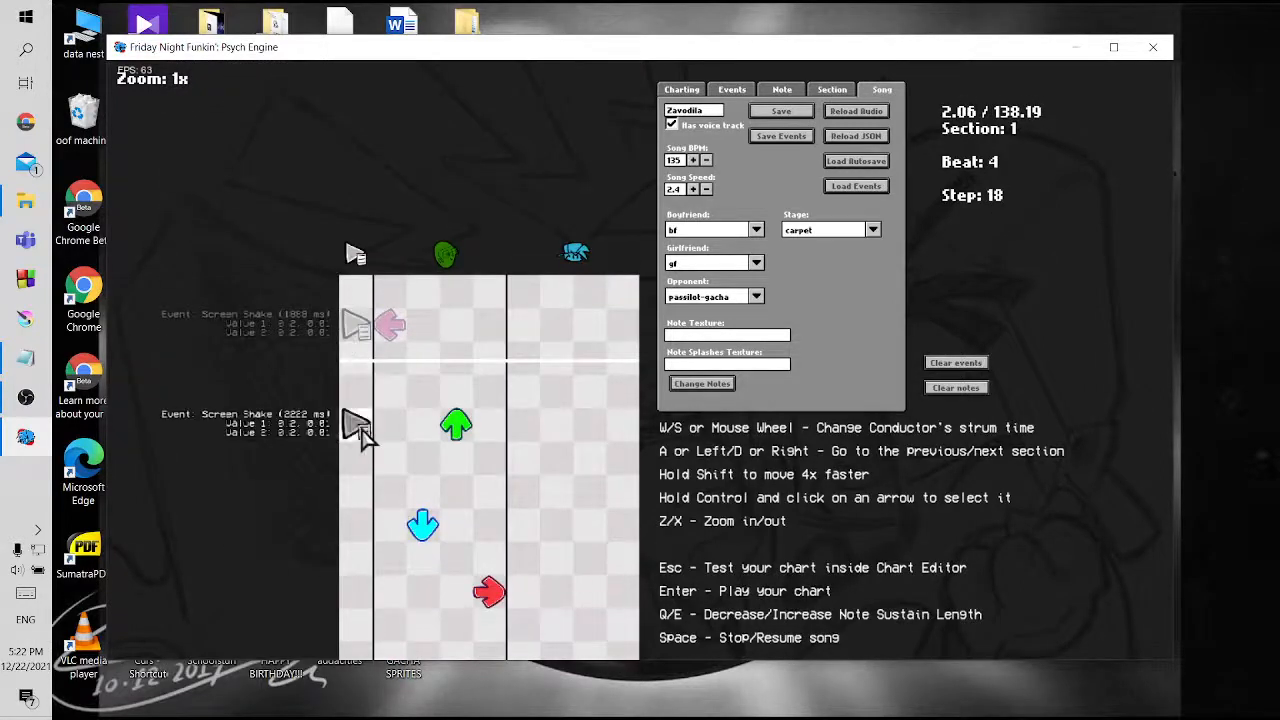
click(357, 524)
scroll(357, 514, down, 9)
click(351, 378)
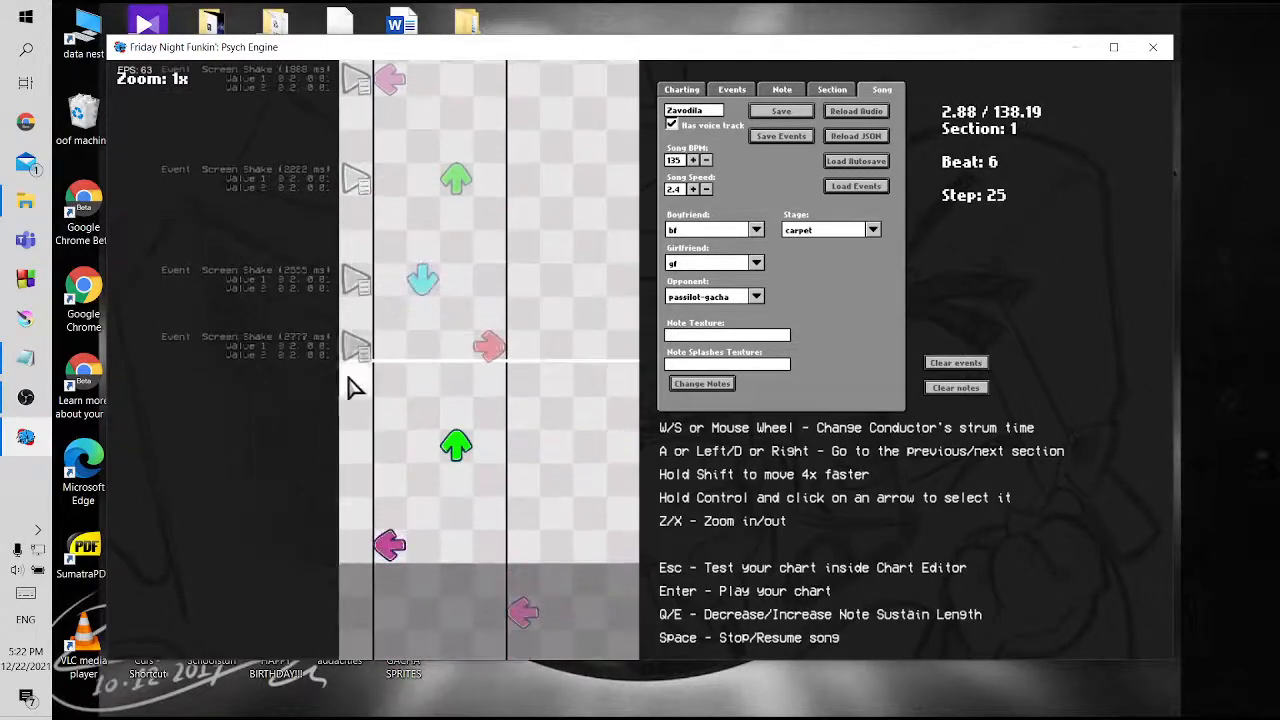
click(352, 449)
click(357, 543)
scroll(355, 548, down, 1)
scroll(355, 548, down, 10)
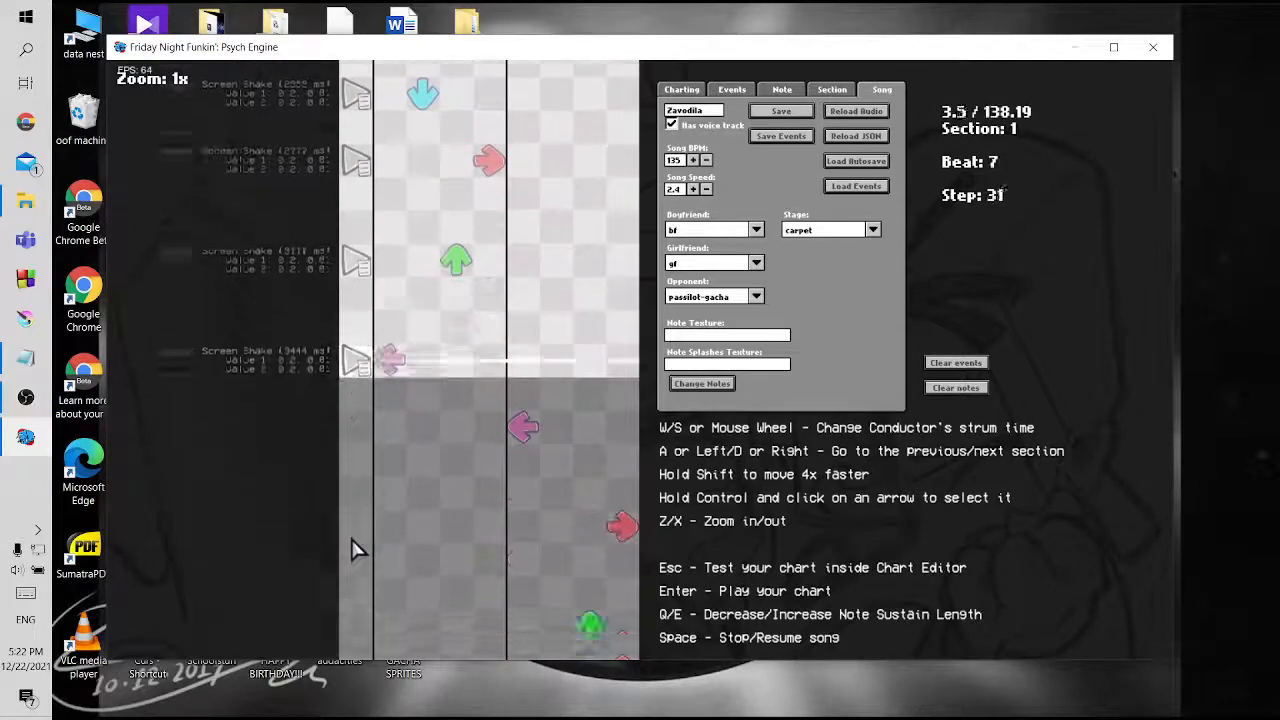
scroll(419, 500, up, 6)
scroll(419, 487, up, 1)
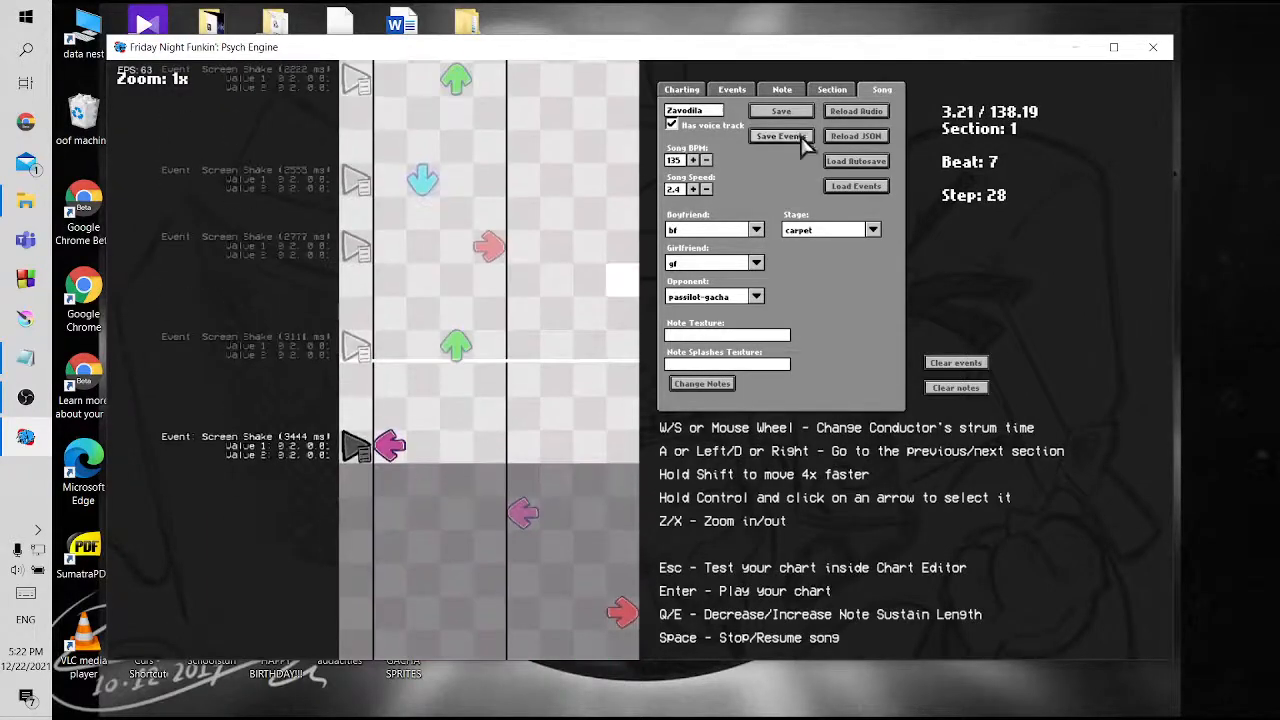
Save the chart over zavodila.json, playtest Zavodila to check the added screen shakes, and pause the song
click(781, 111)
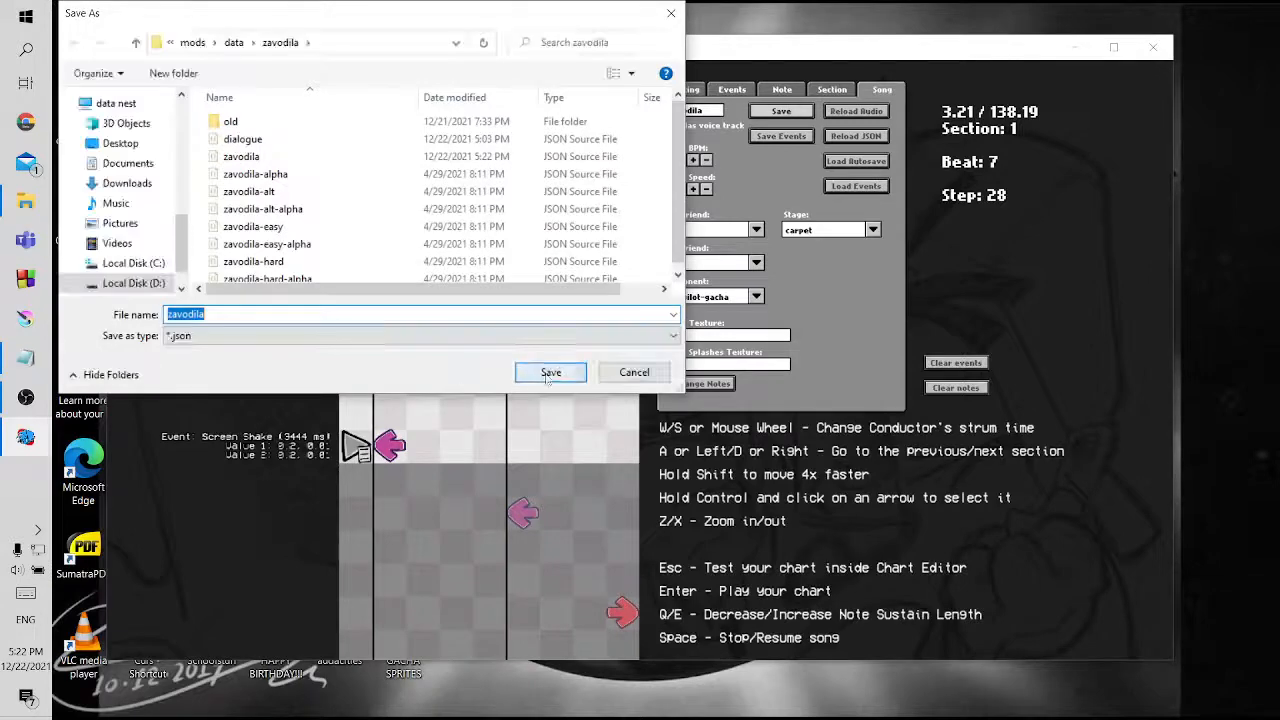
click(548, 372)
click(712, 368)
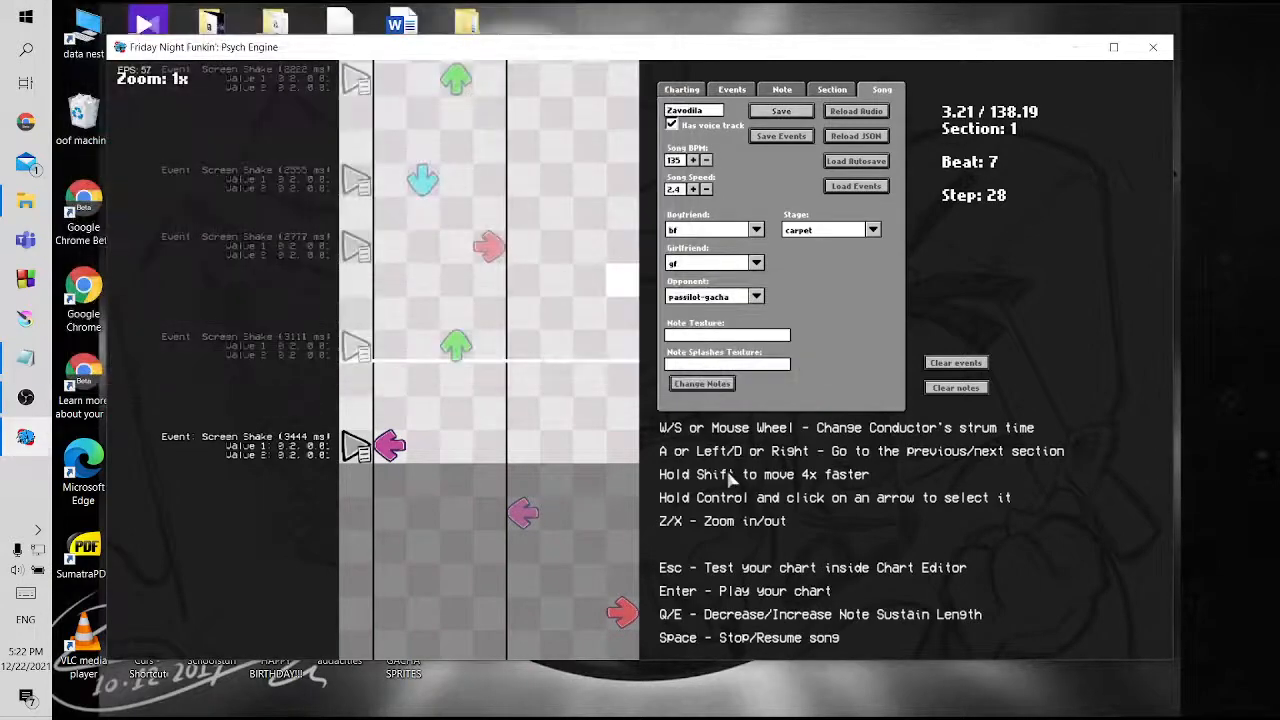
key(Return)
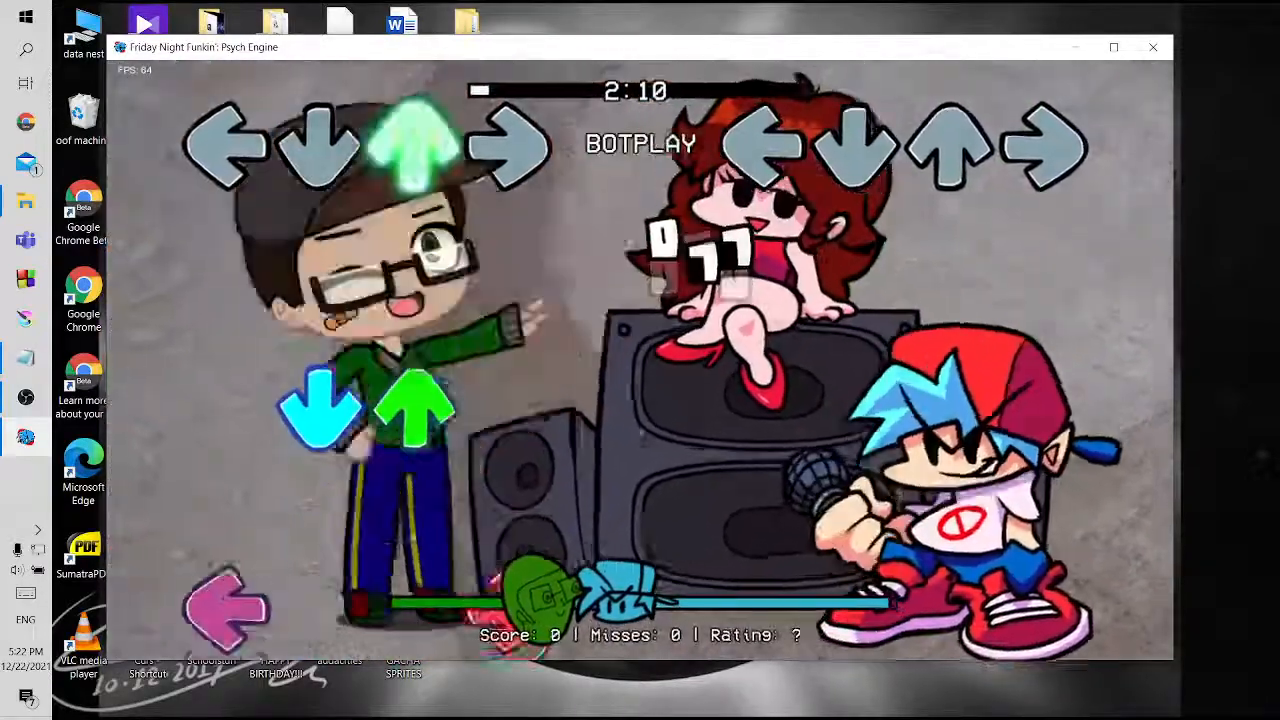
key(Return)
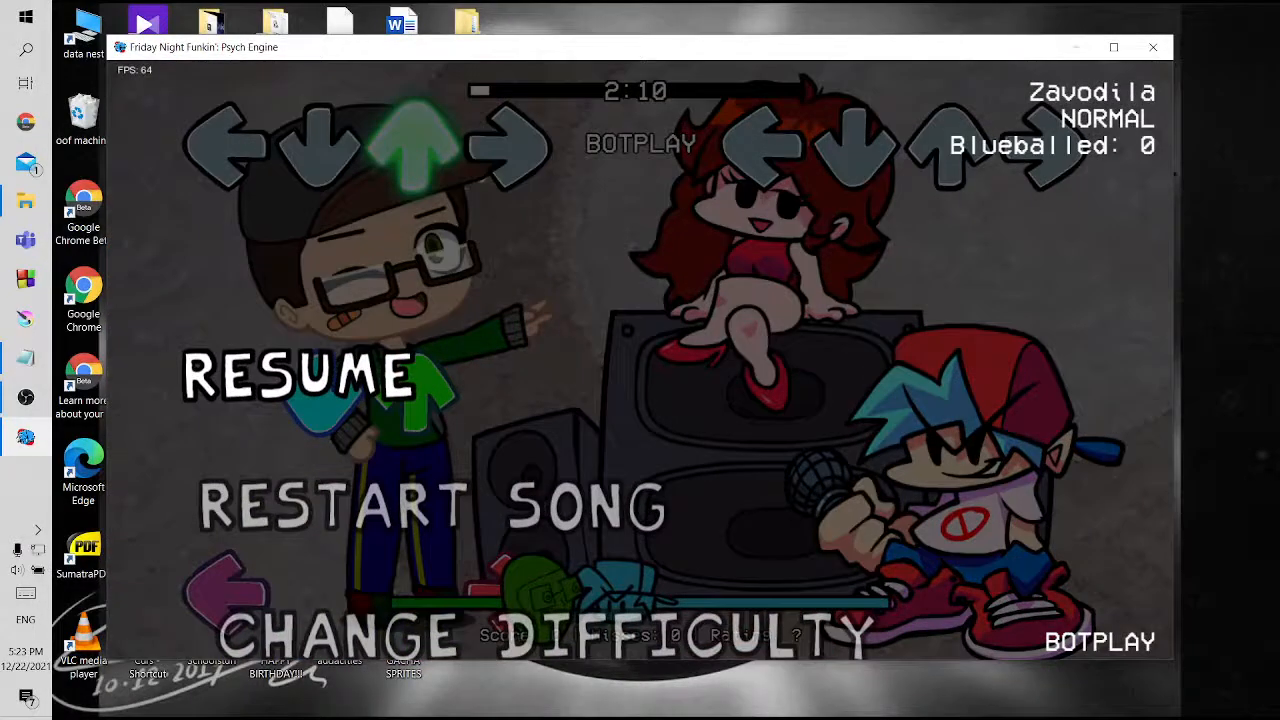
Mark the screen shake item with an X in the TUT checklist in Notepad, and return to the game's chart editor
click(26, 358)
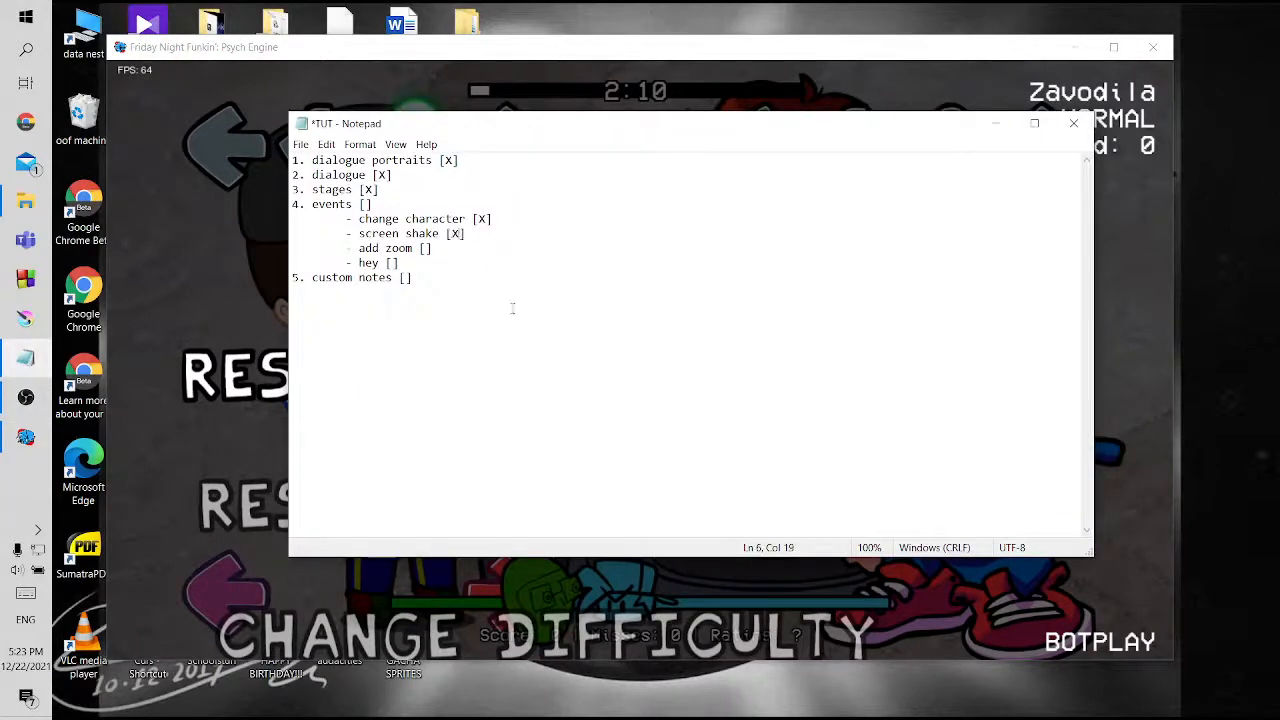
click(232, 297)
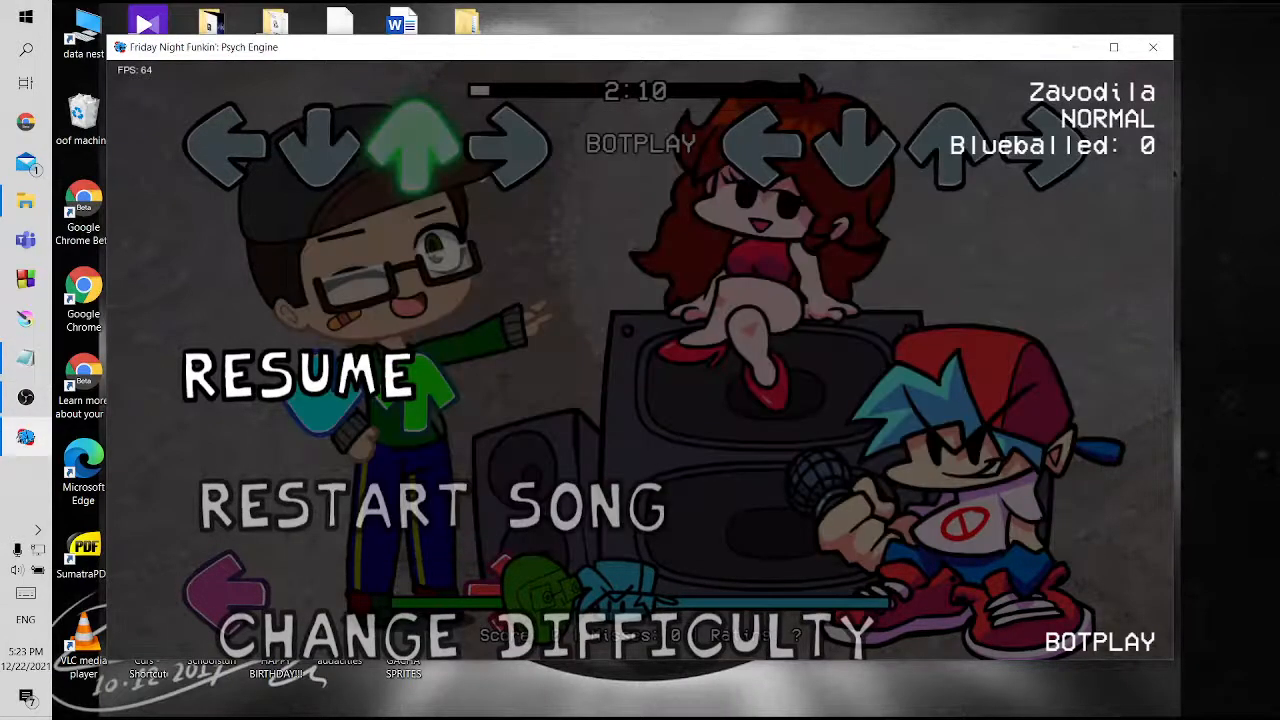
key(Return)
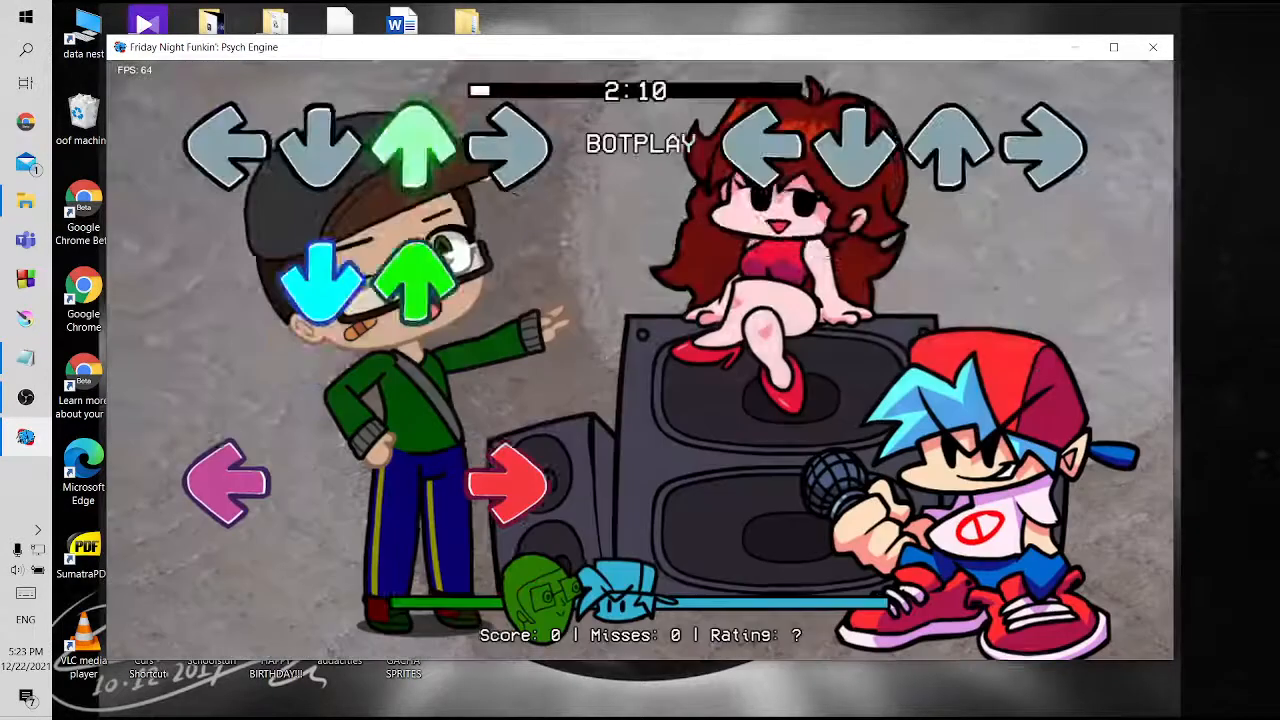
key(7)
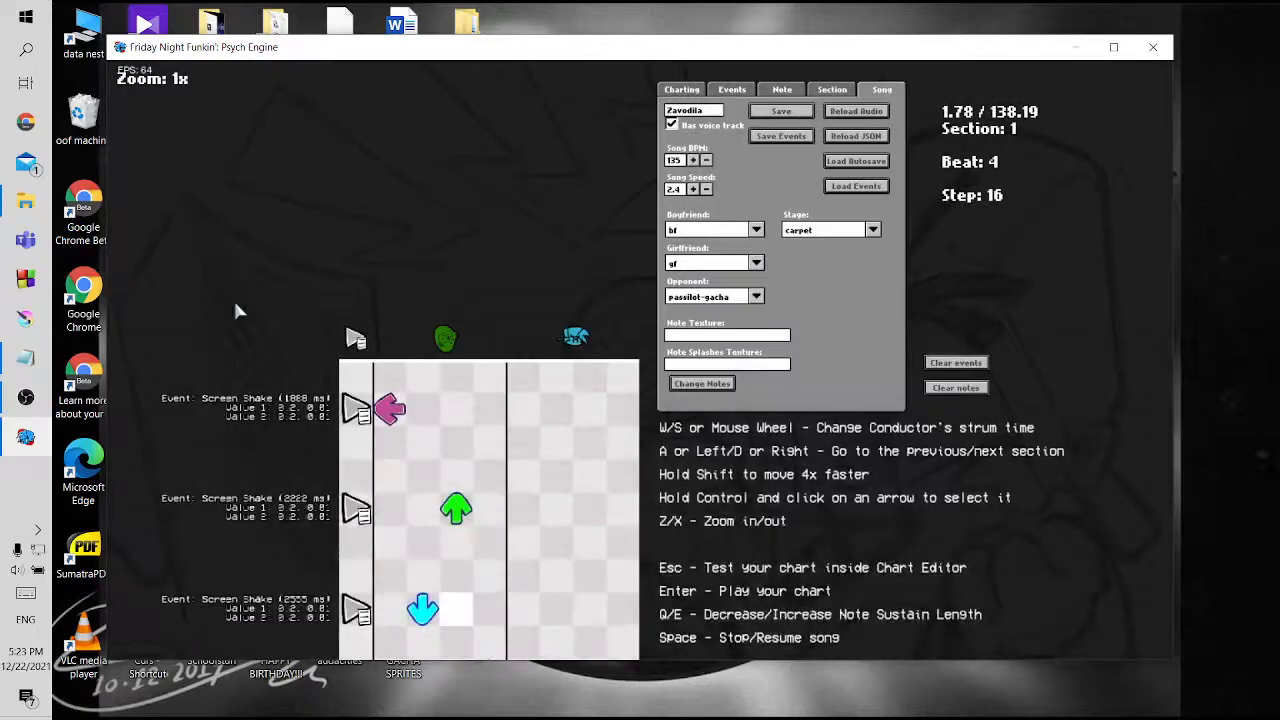
Place a new event beside the first up-arrow note in section 12 of the chart
key(d)
key(d)
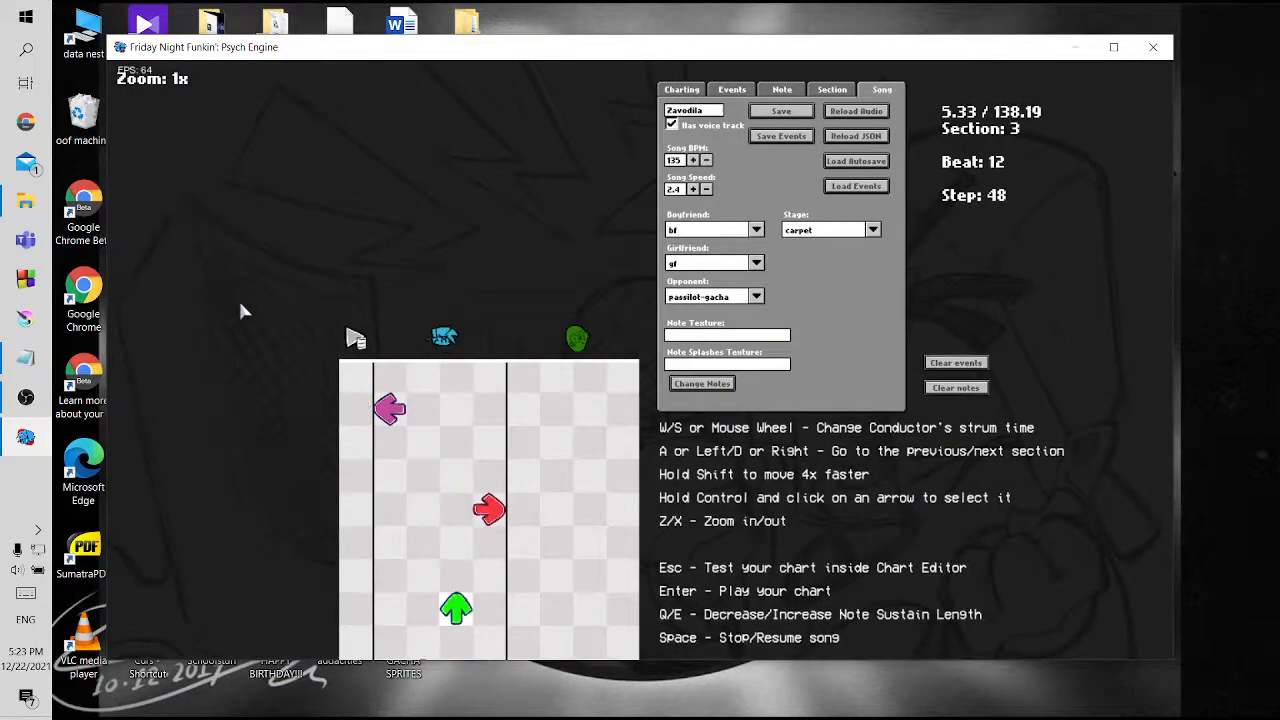
key(d)
key(d)
key(d)
key(d)
key(d)
key(d)
key(d)
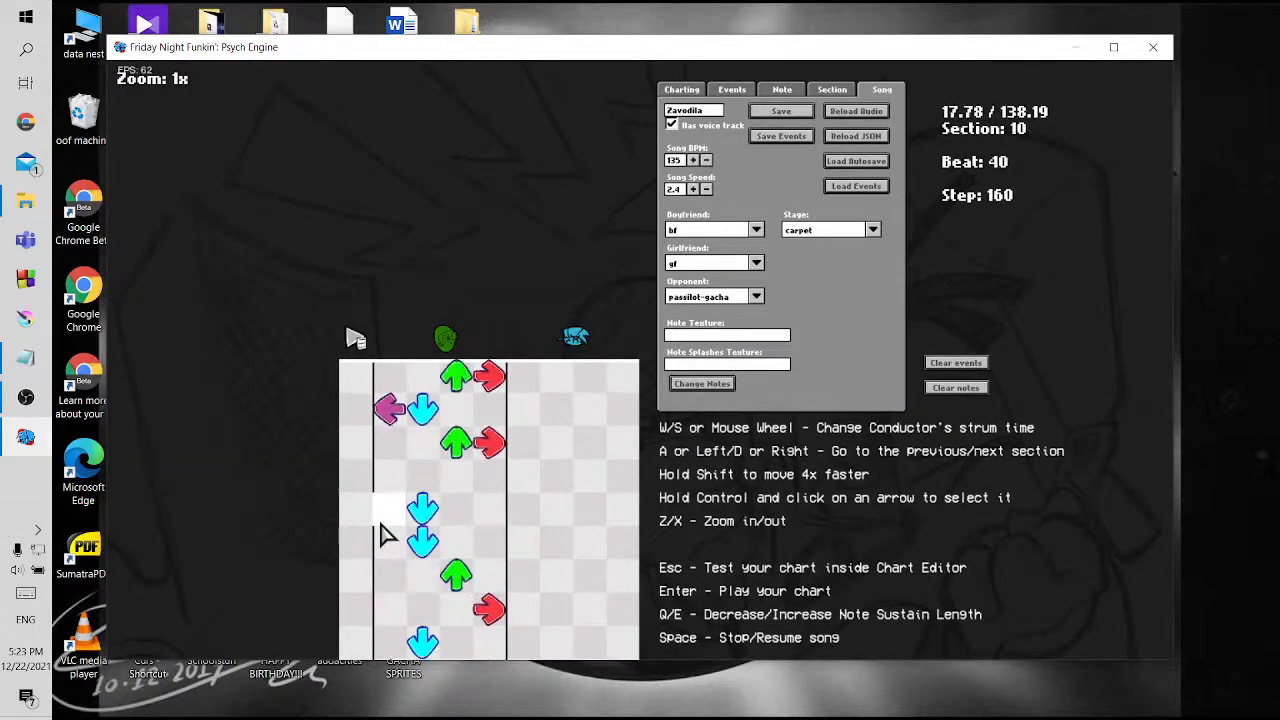
key(d)
key(d)
scroll(435, 500, down, 1)
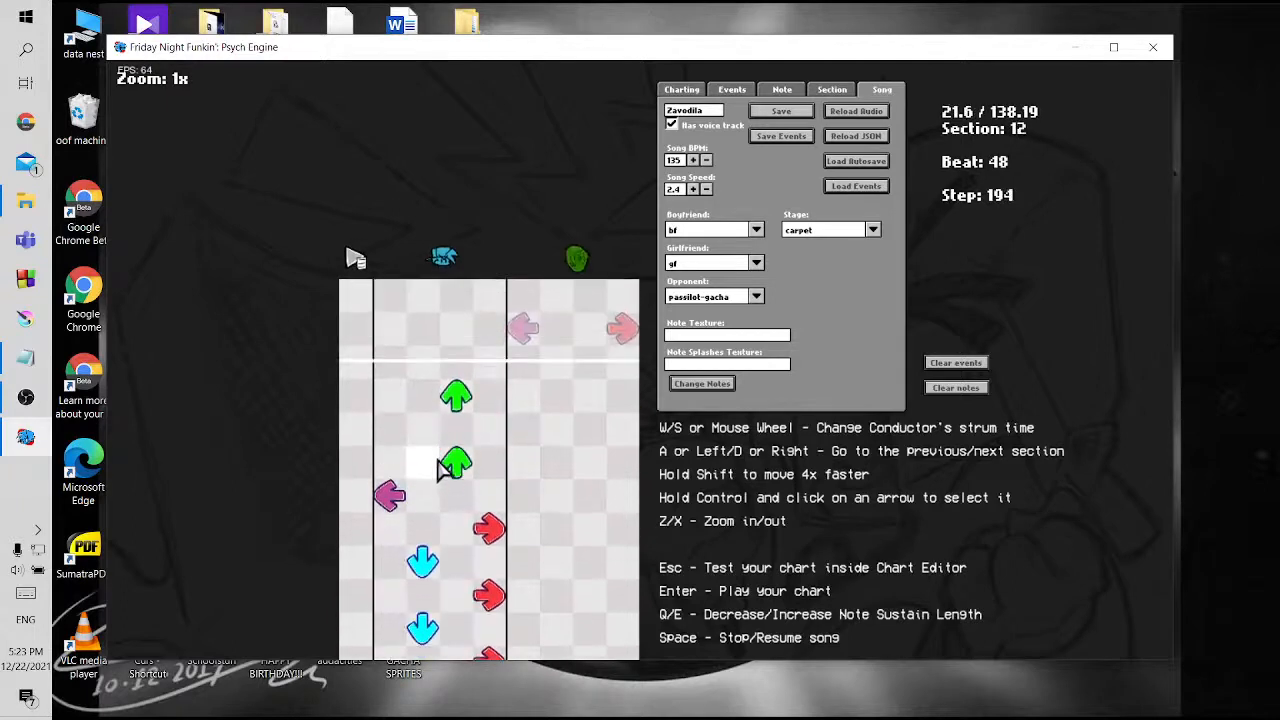
click(350, 397)
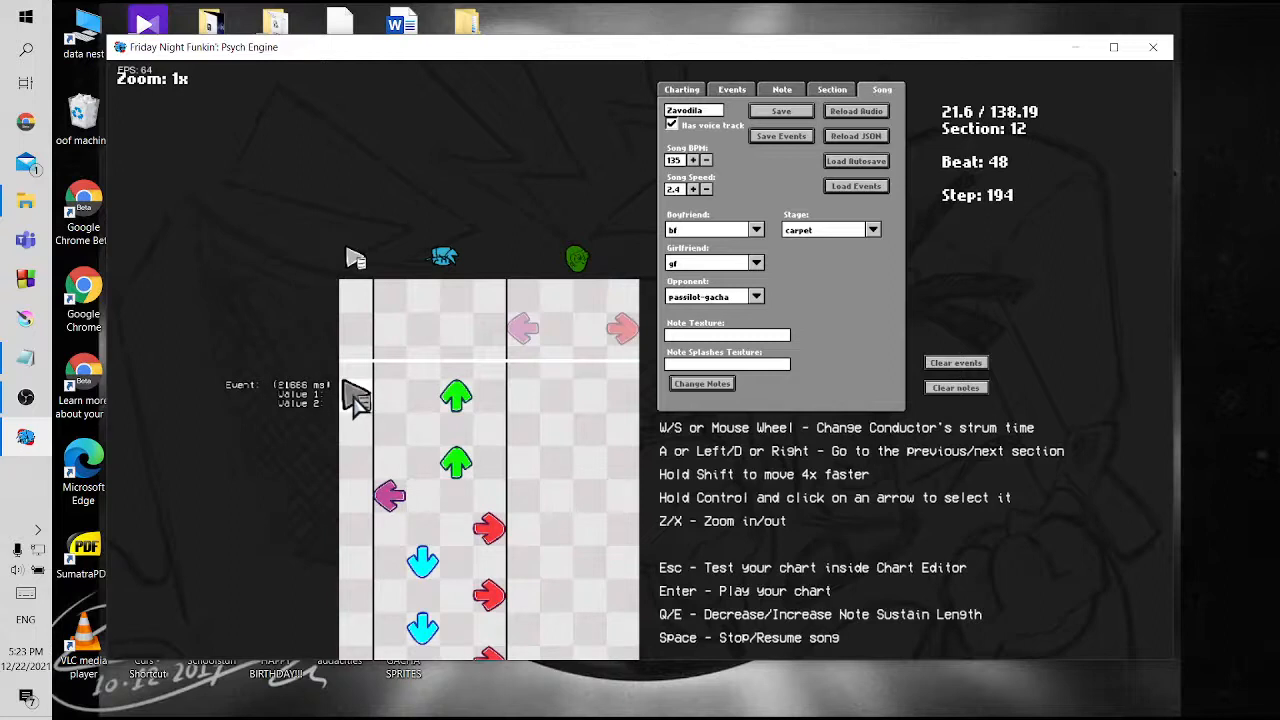
Make the new section 12 event an Add Camera Zoom event and enter 0.5 as Value 1
click(741, 92)
click(760, 148)
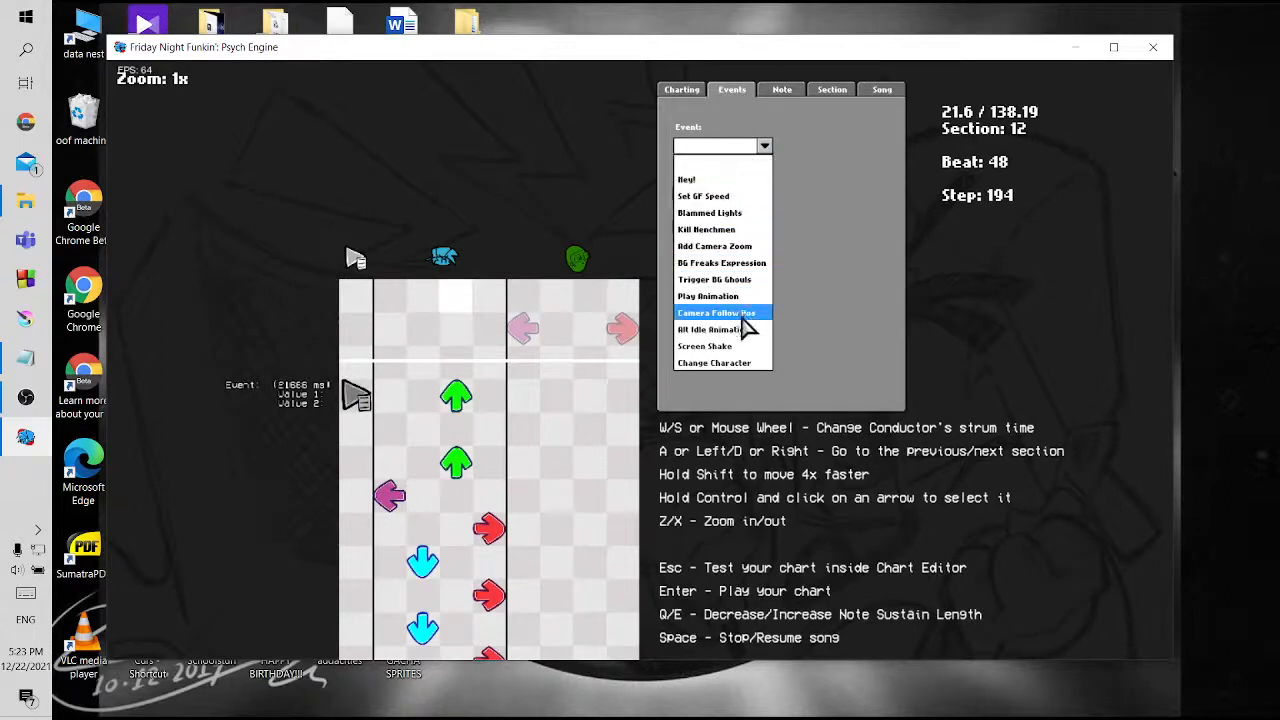
click(733, 248)
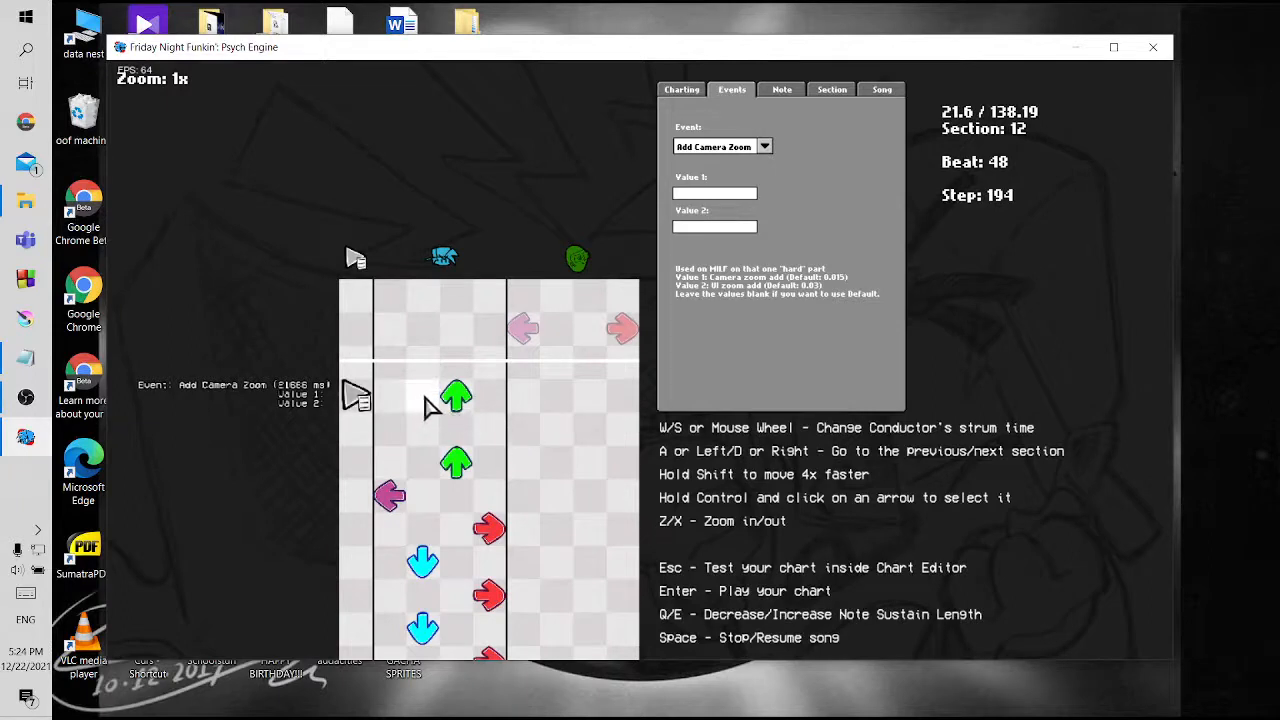
scroll(428, 405, down, 1)
scroll(428, 405, down, 1)
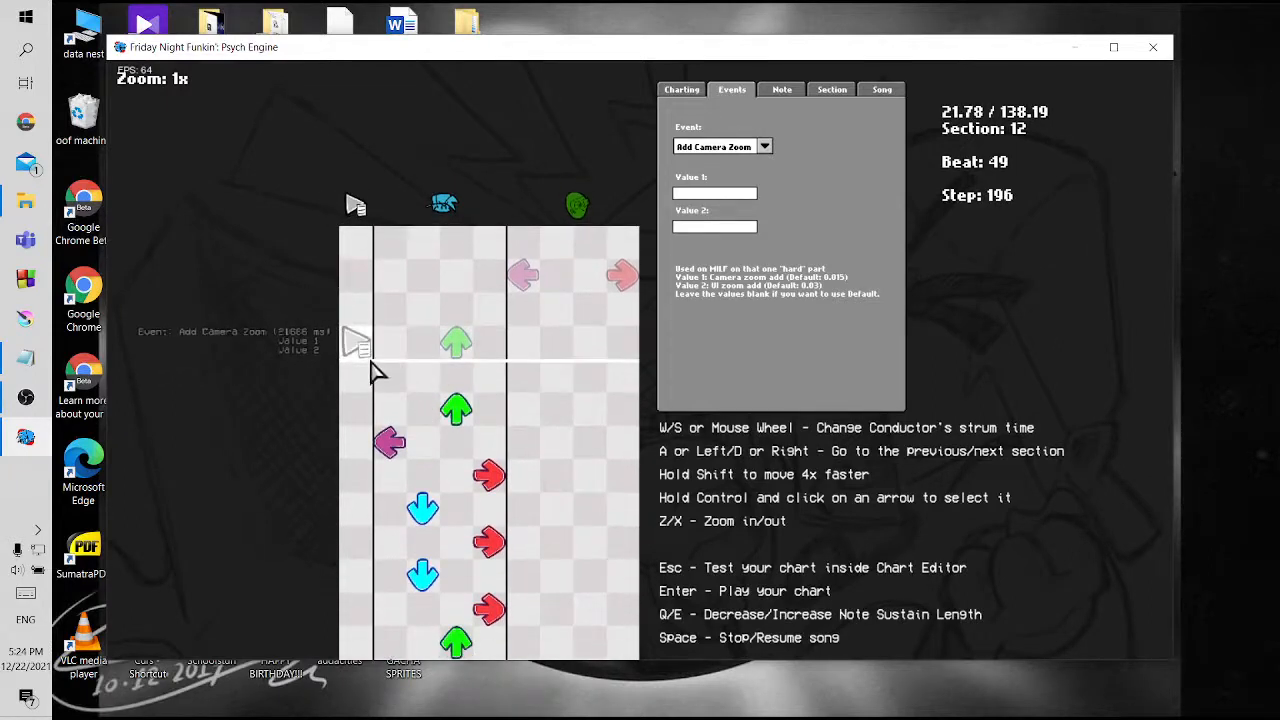
scroll(378, 382, up, 1)
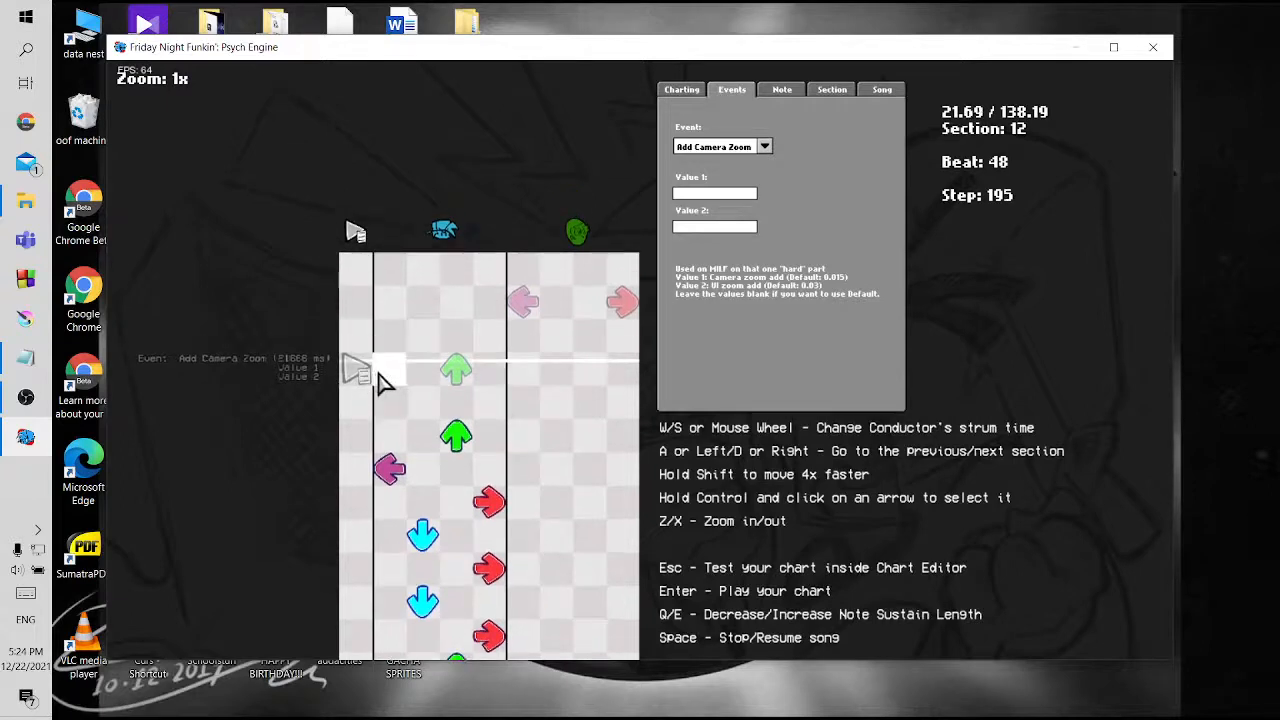
click(737, 192)
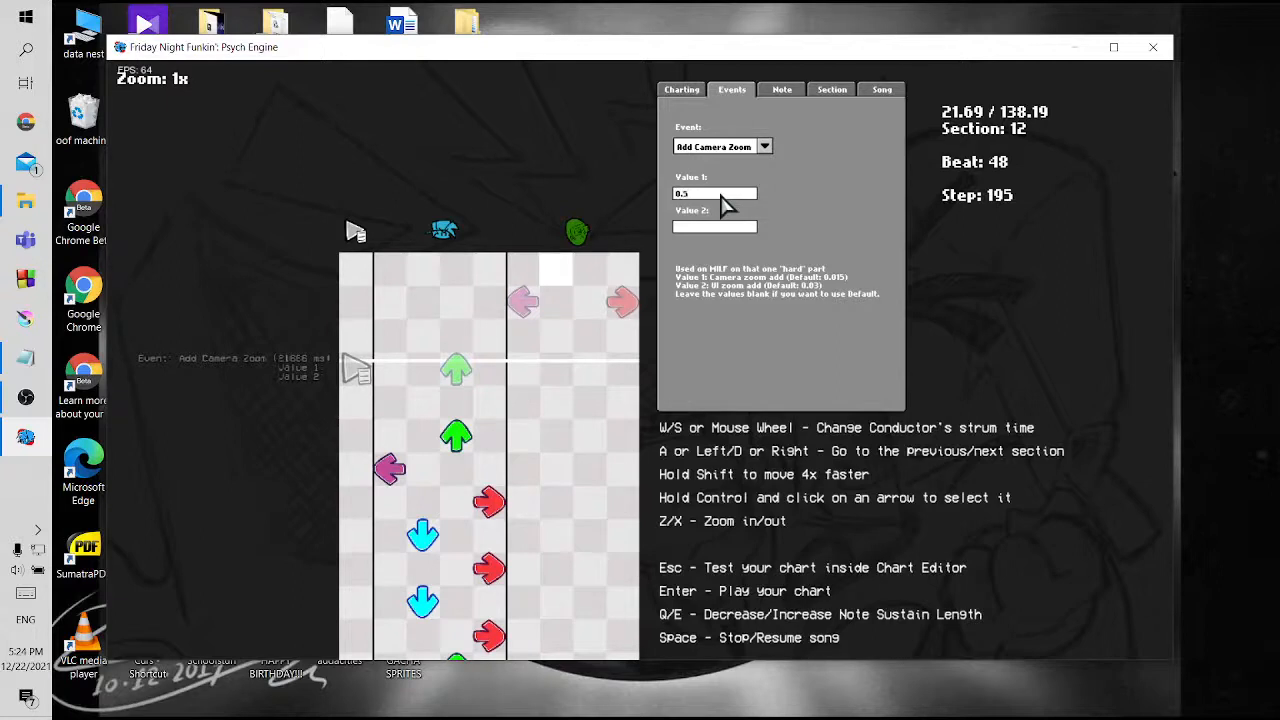
click(713, 228)
Save the chart with the Add Camera Zoom event, replacing zavodila.json
click(882, 92)
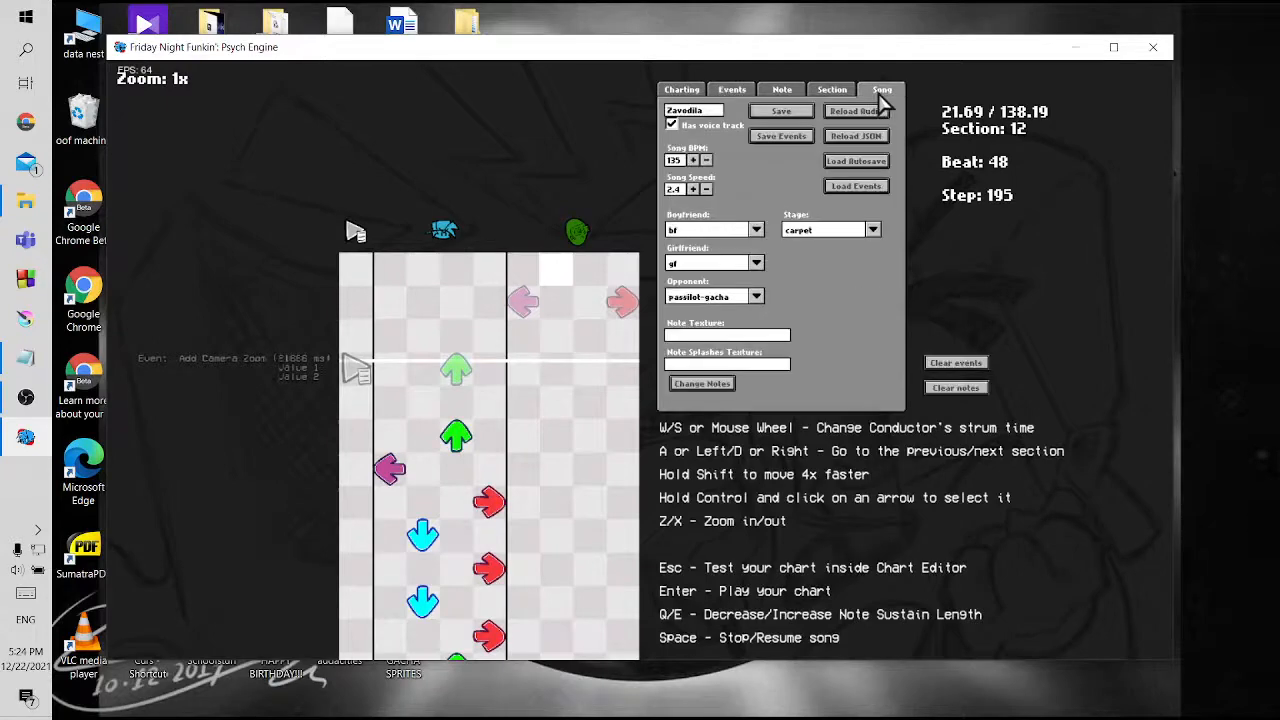
click(785, 114)
click(545, 369)
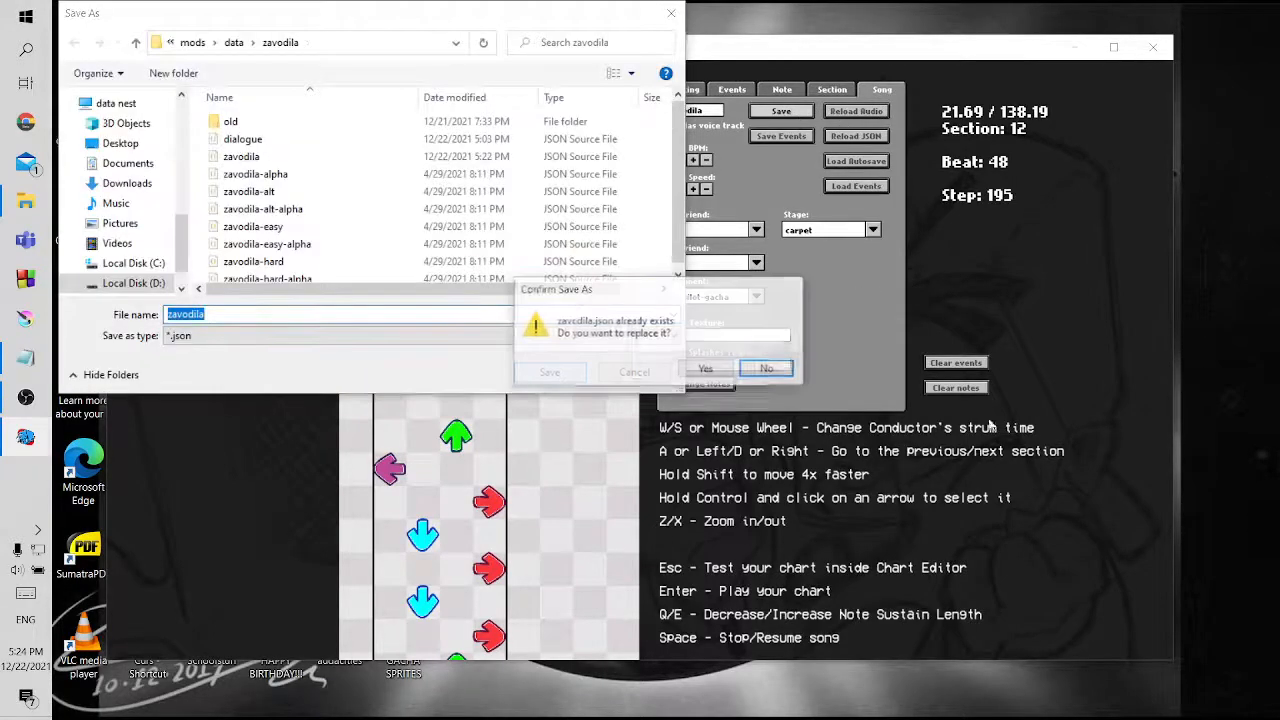
click(704, 369)
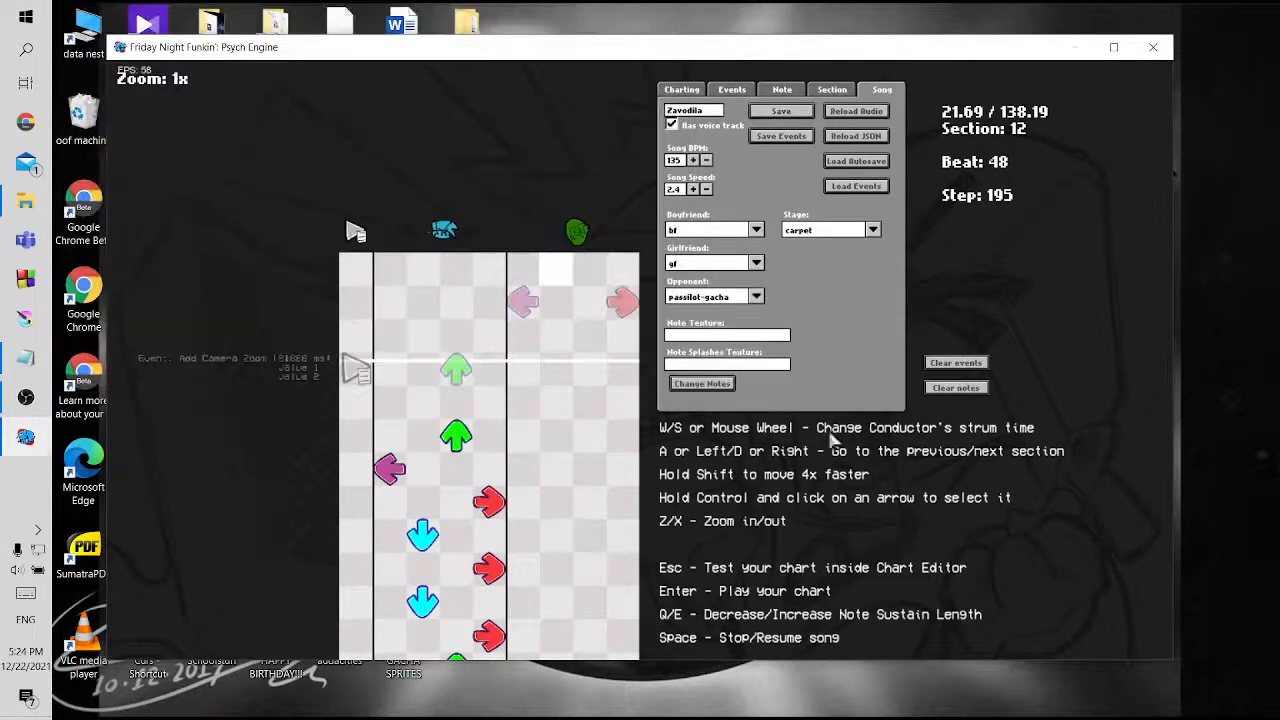
Playtest Zavodila to check the camera zoom in section 12, and return to the chart editor
key(Return)
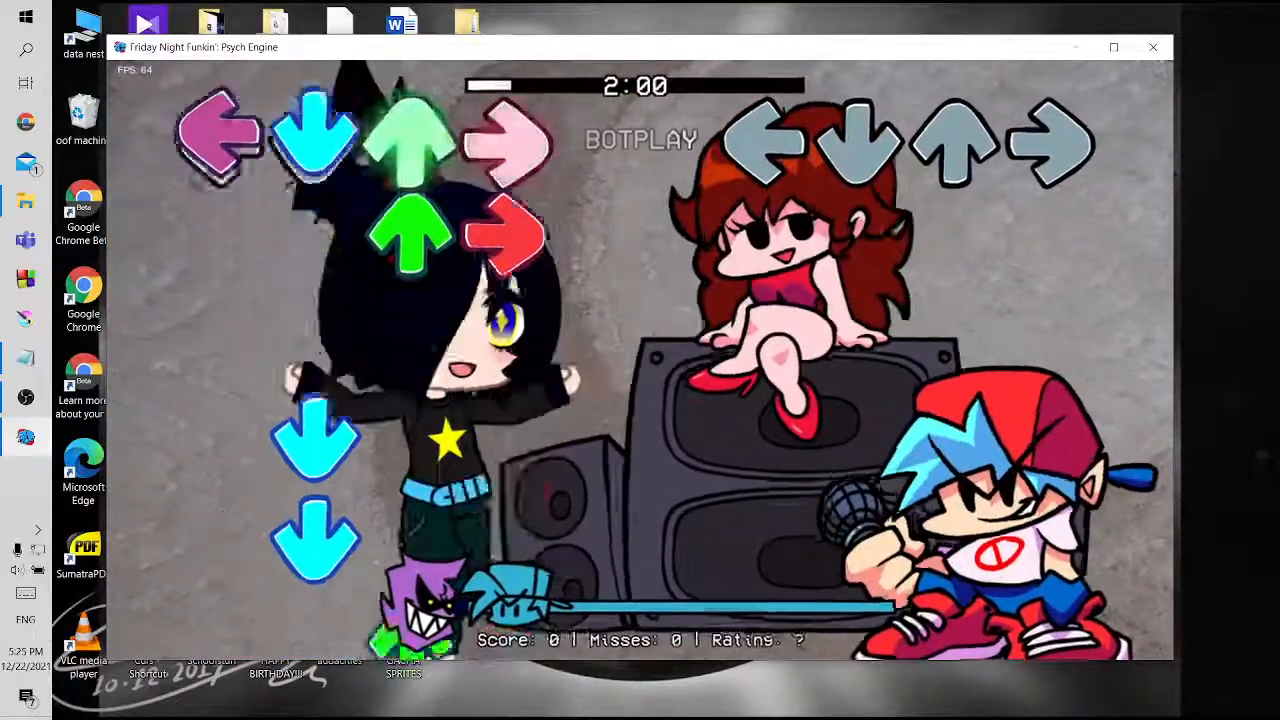
key(Return)
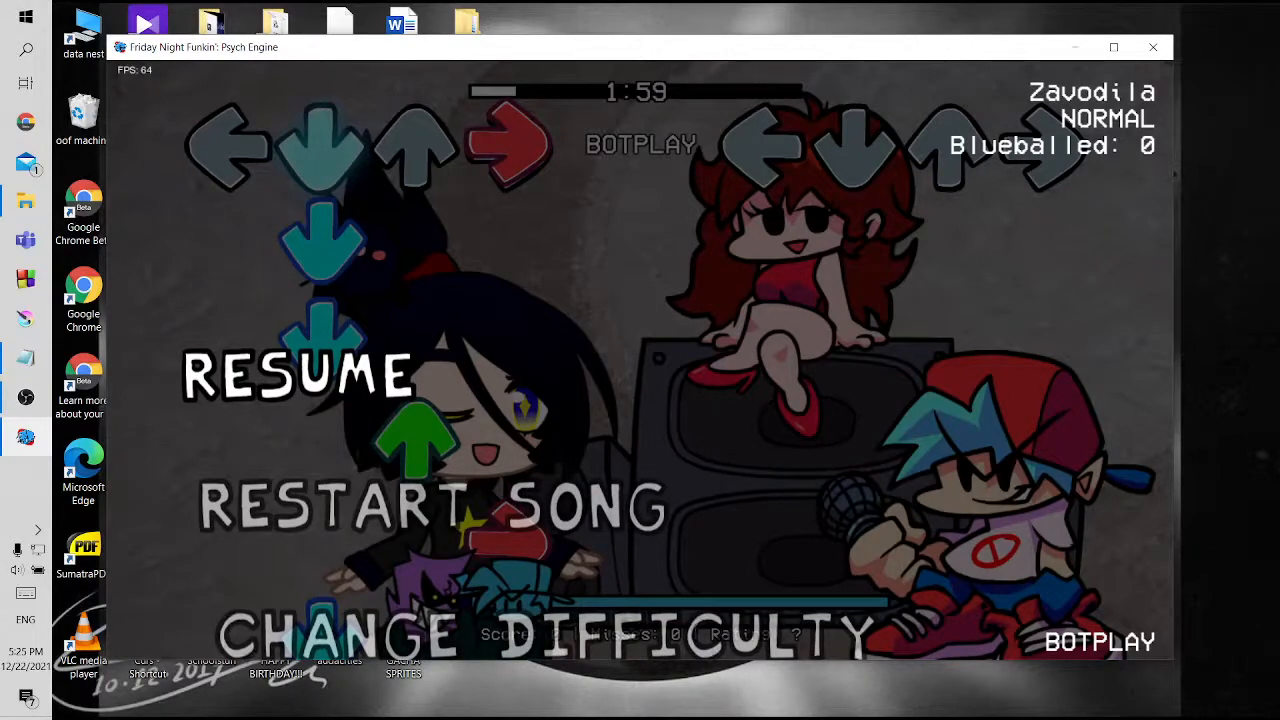
key(Return)
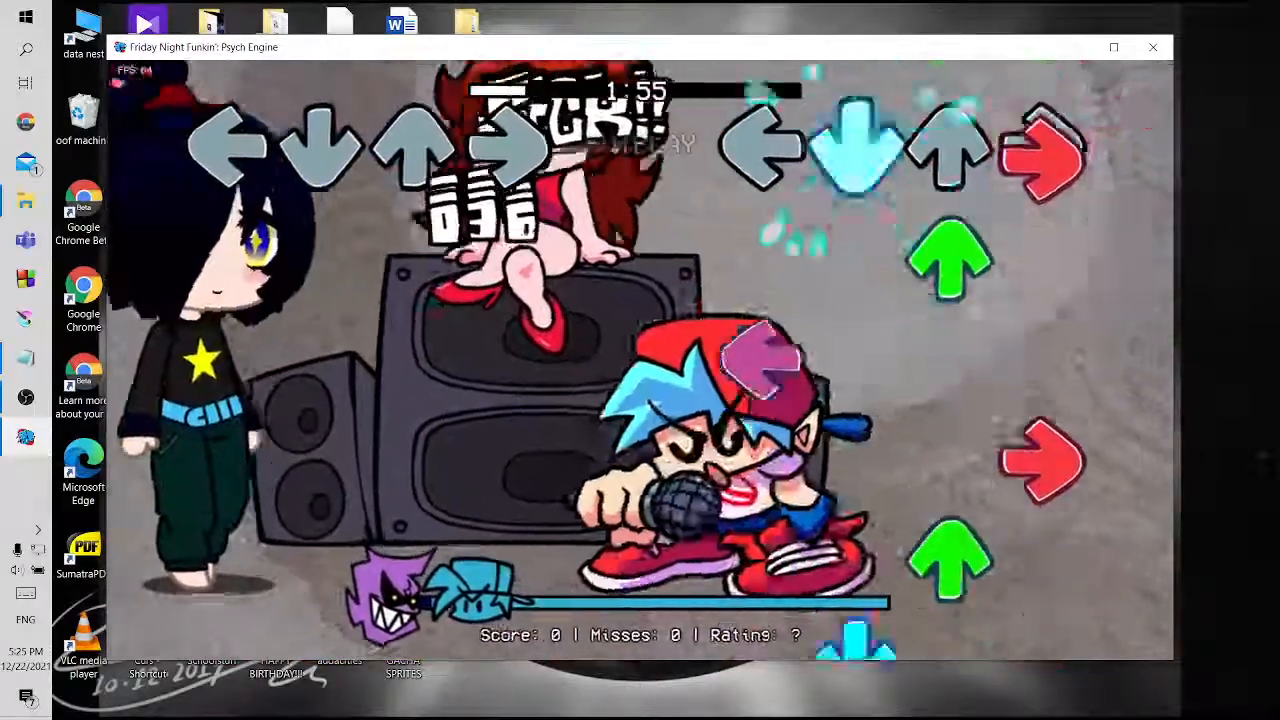
key(Return)
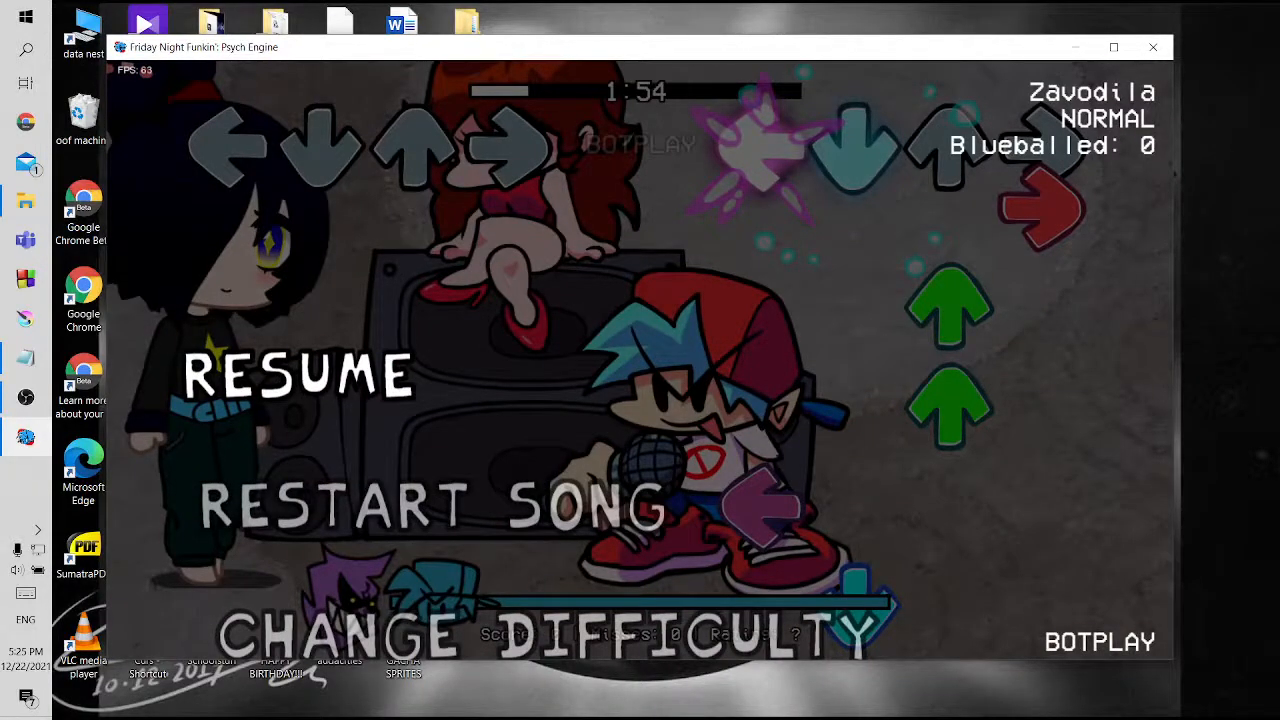
key(Down)
key(Return)
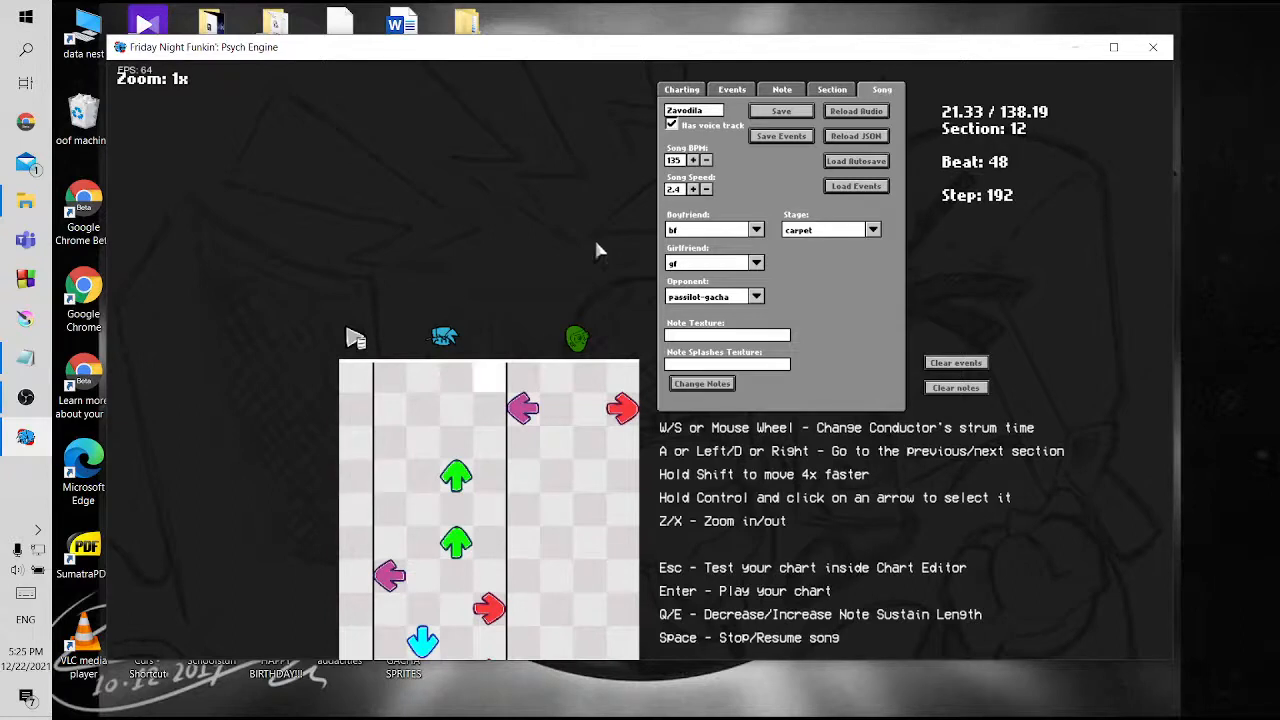
Place an Add Camera Zoom event beside the first left-arrow note in section 2, with Value 1 and Value 2 both 0.5
click(733, 91)
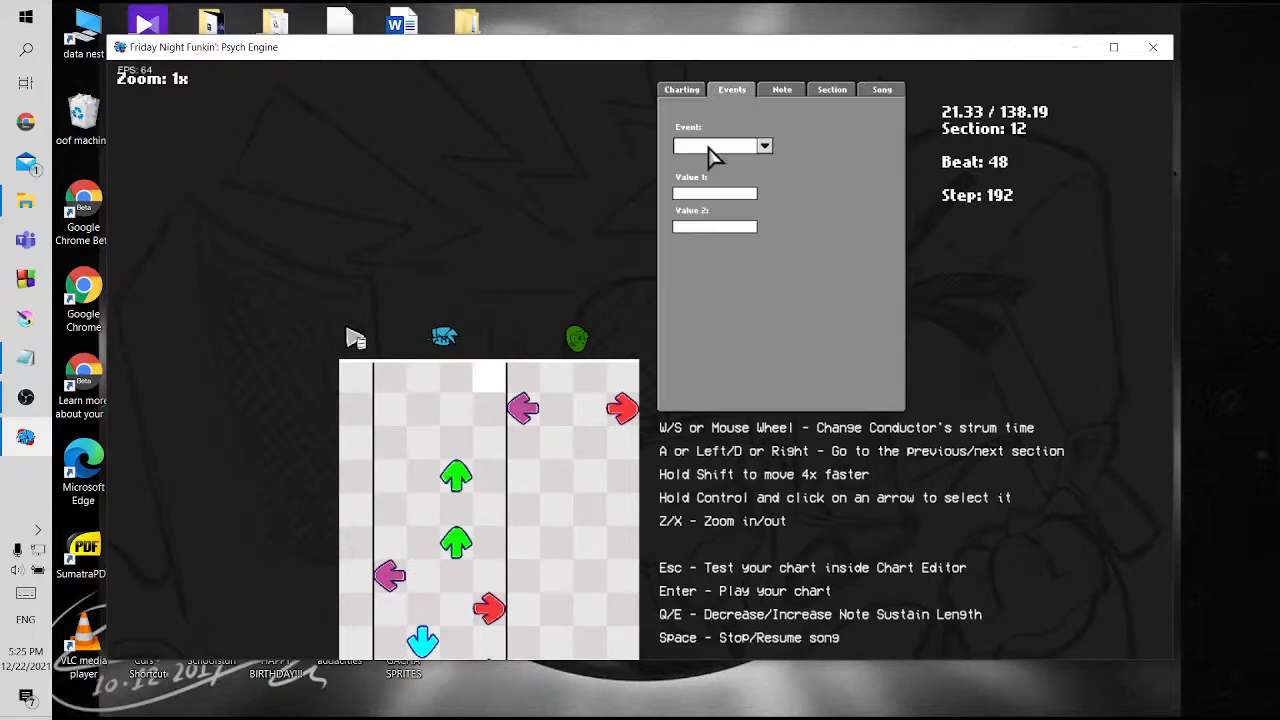
scroll(556, 370, up, 10)
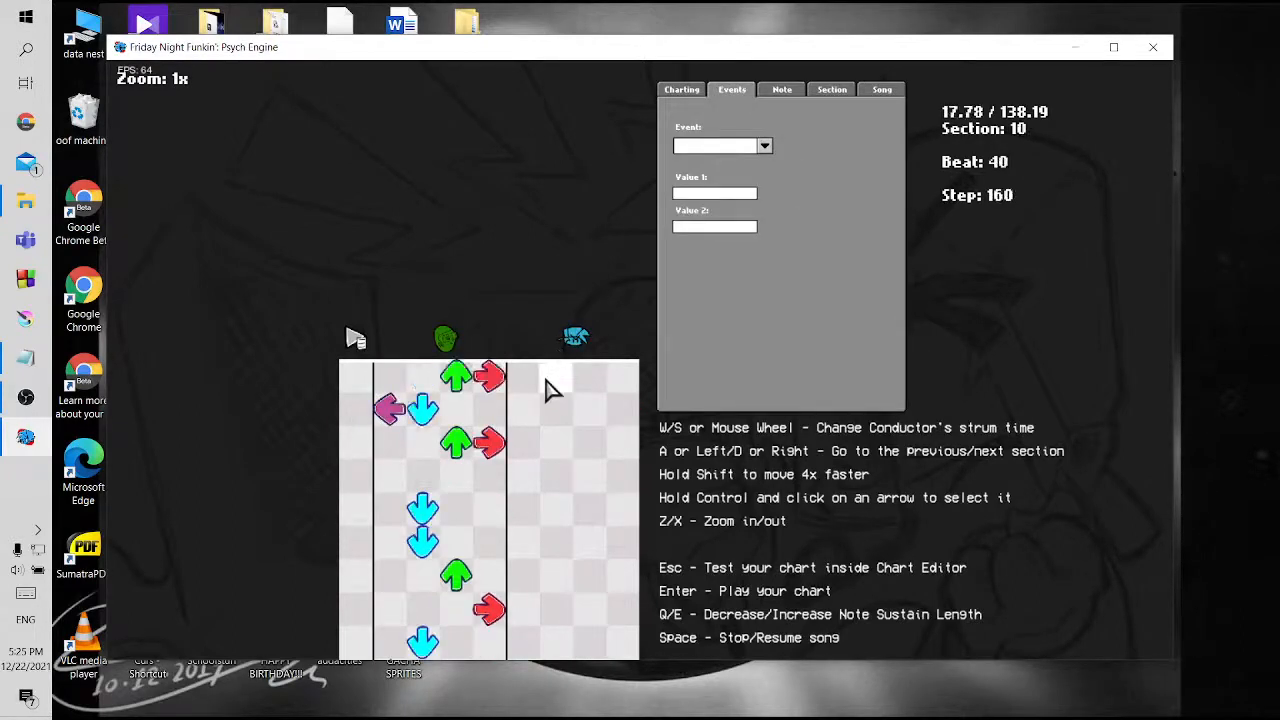
scroll(548, 388, up, 4)
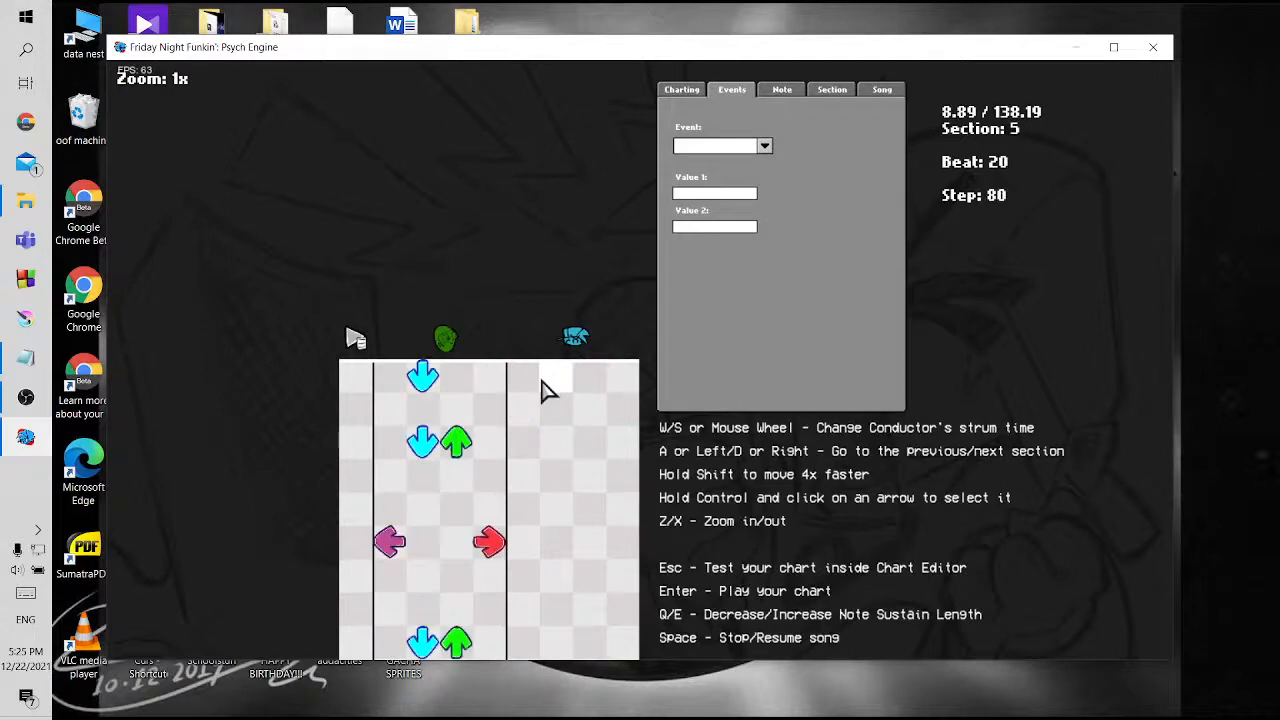
scroll(543, 391, up, 6)
scroll(528, 463, down, 1)
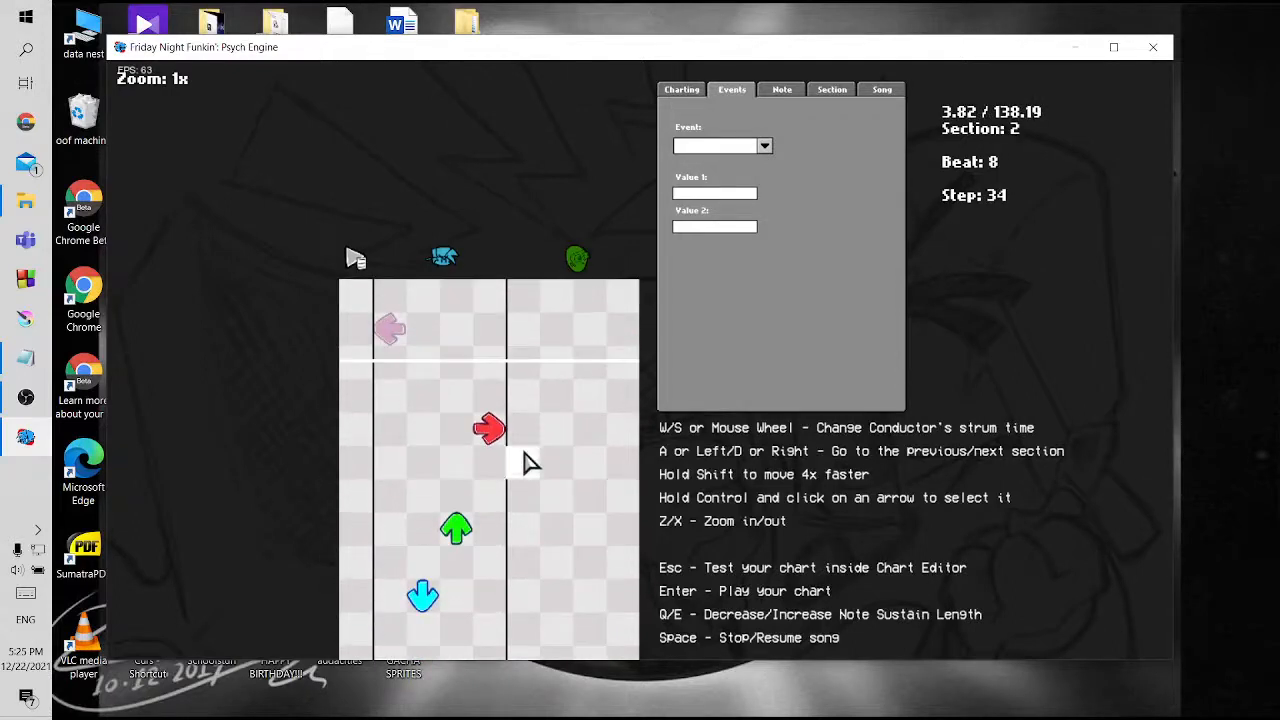
scroll(528, 463, up, 2)
scroll(528, 463, down, 2)
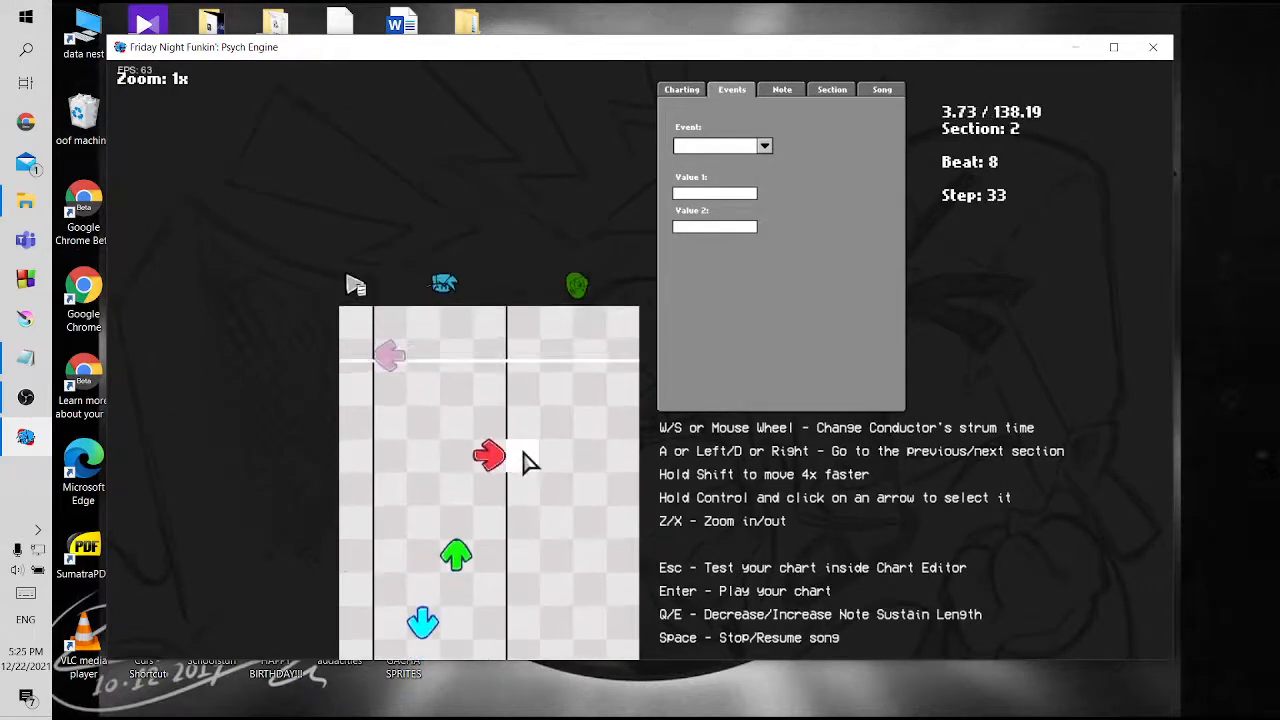
key(a)
key(s)
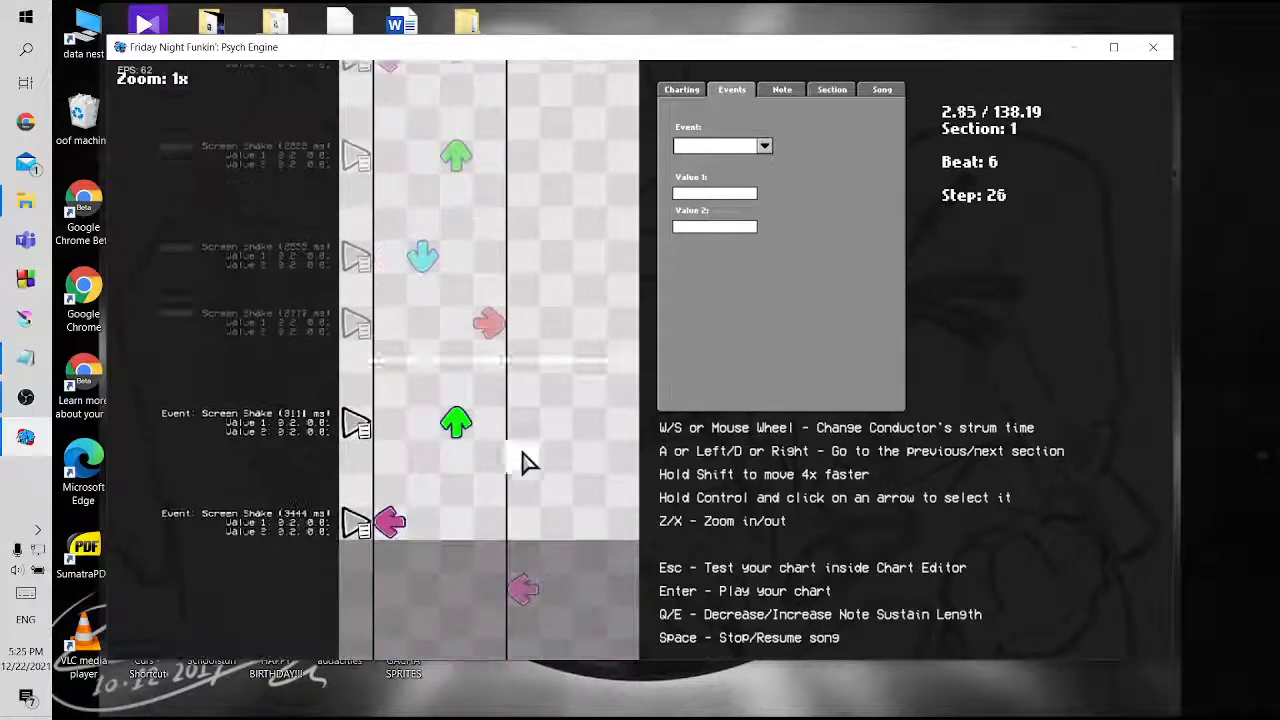
key(space)
click(360, 347)
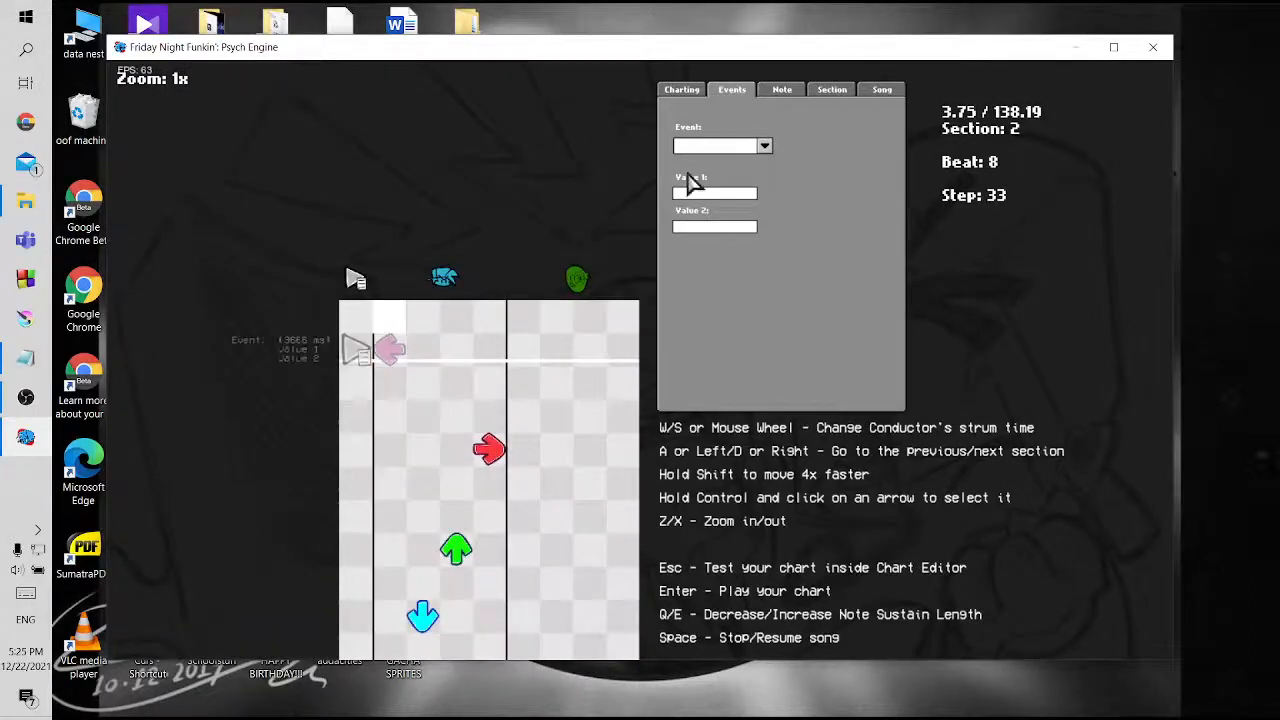
click(725, 150)
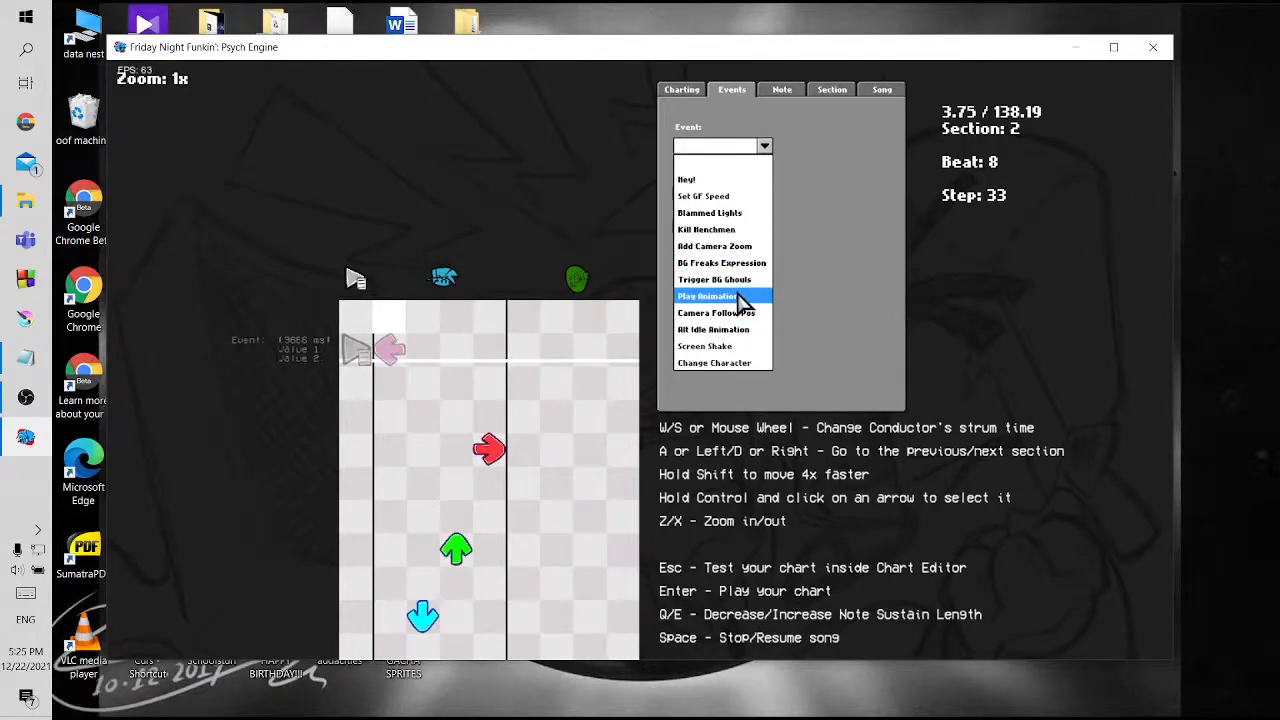
click(737, 247)
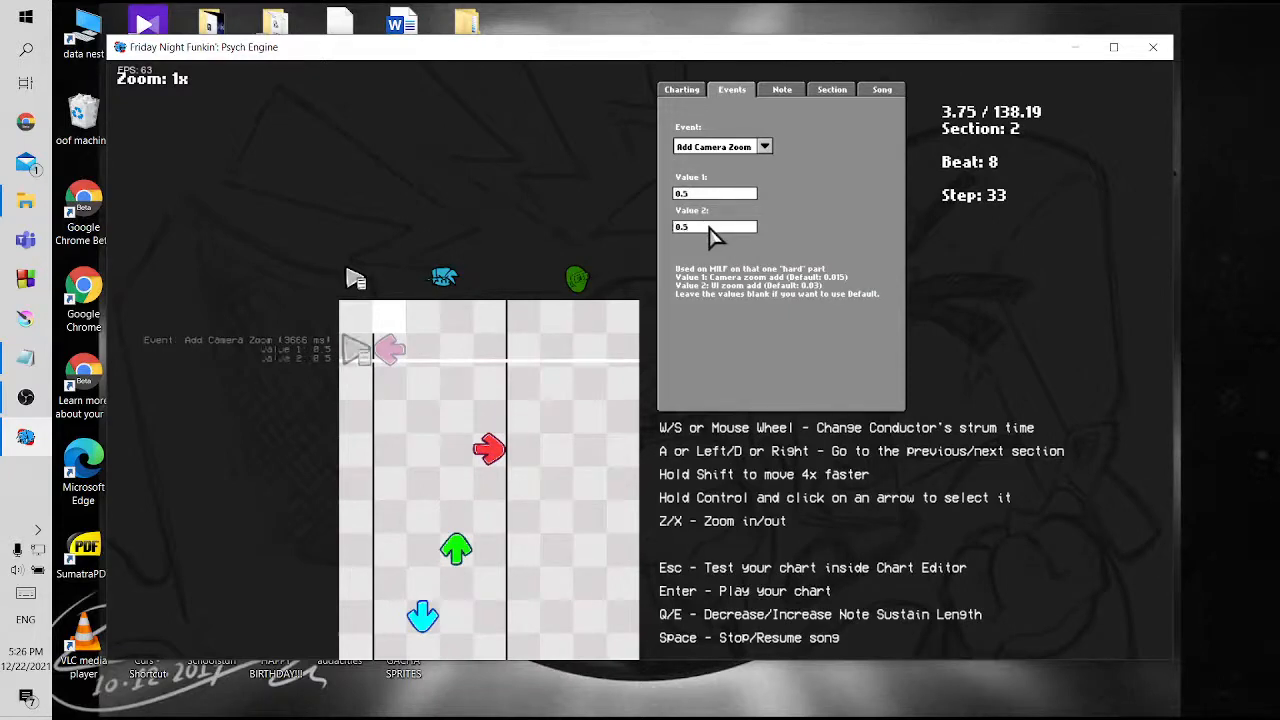
Save the chart with the section 2 camera zoom event, replacing zavodila.json
click(883, 90)
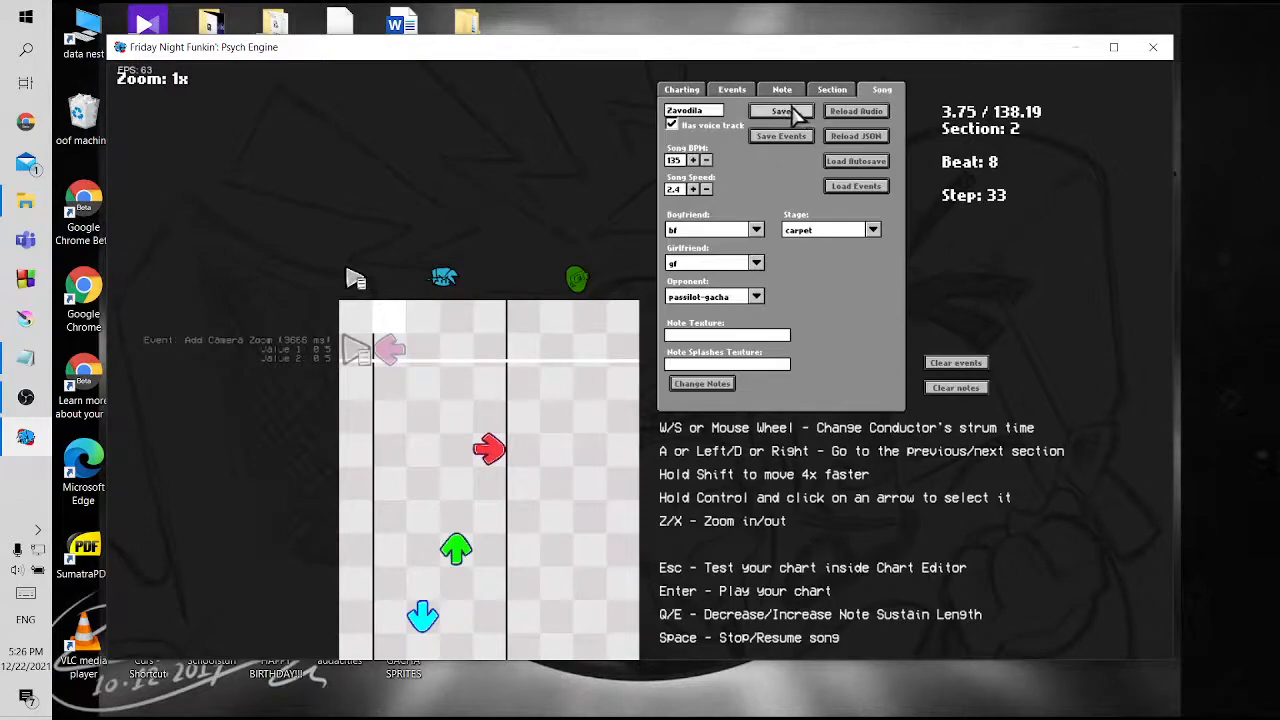
click(781, 111)
click(563, 368)
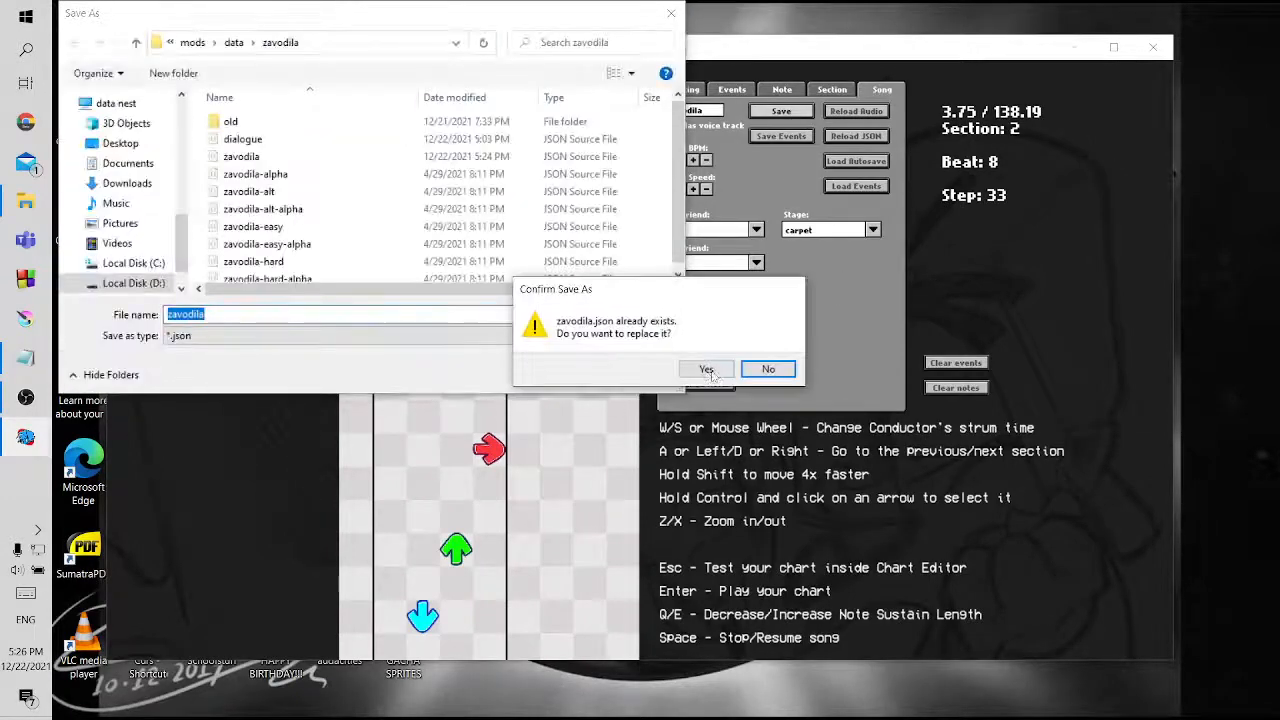
click(703, 369)
Playtest Zavodila to check the section 2 camera zoom at 0.5, and return to the chart editor
key(Return)
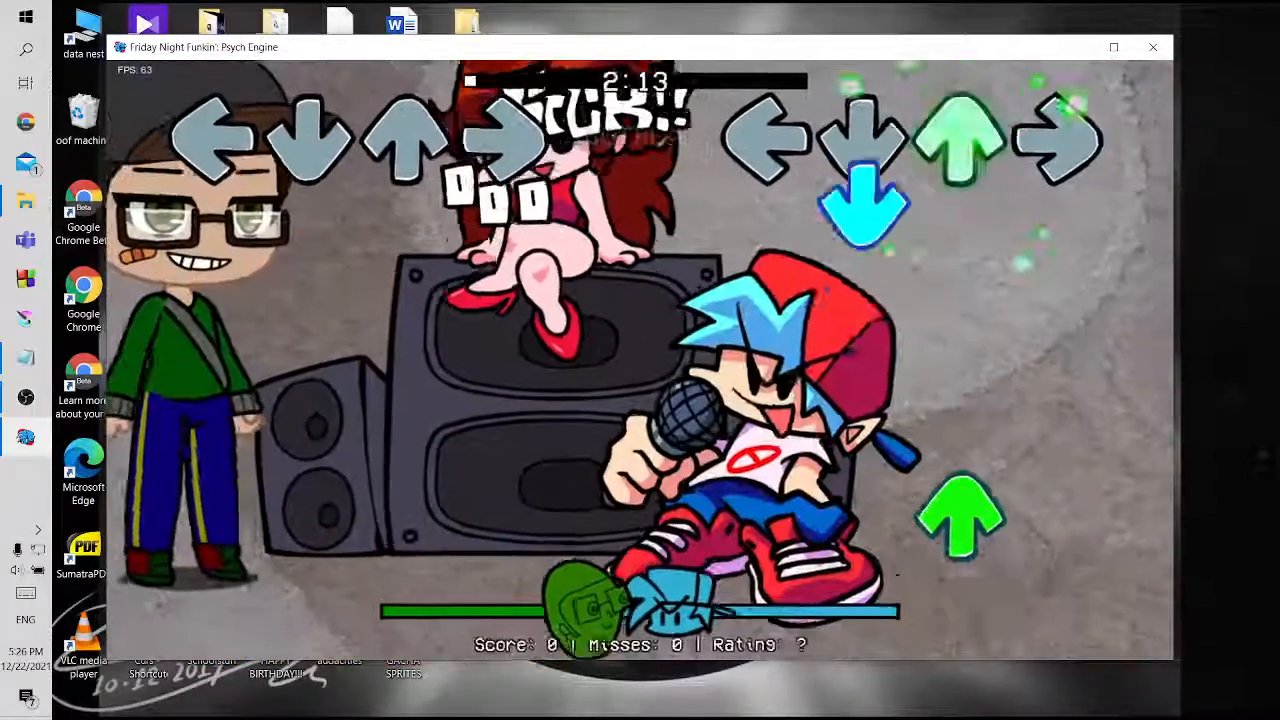
key(Return)
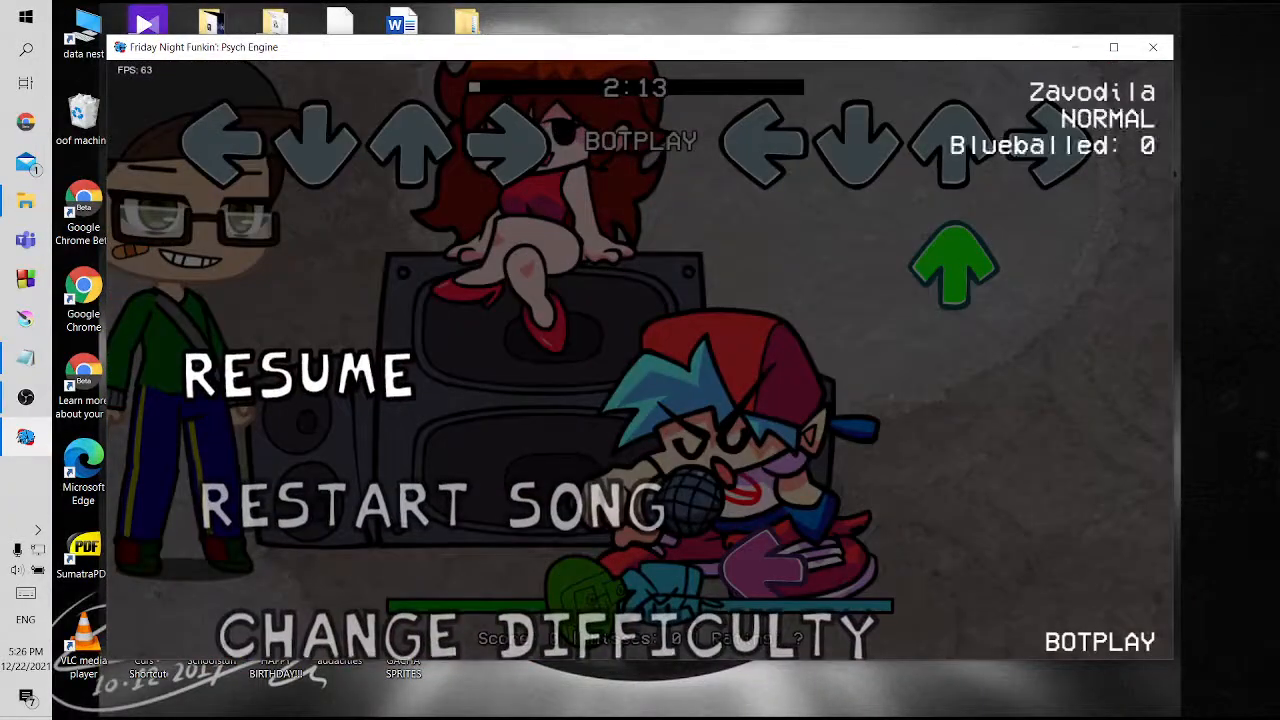
key(Return)
key(7)
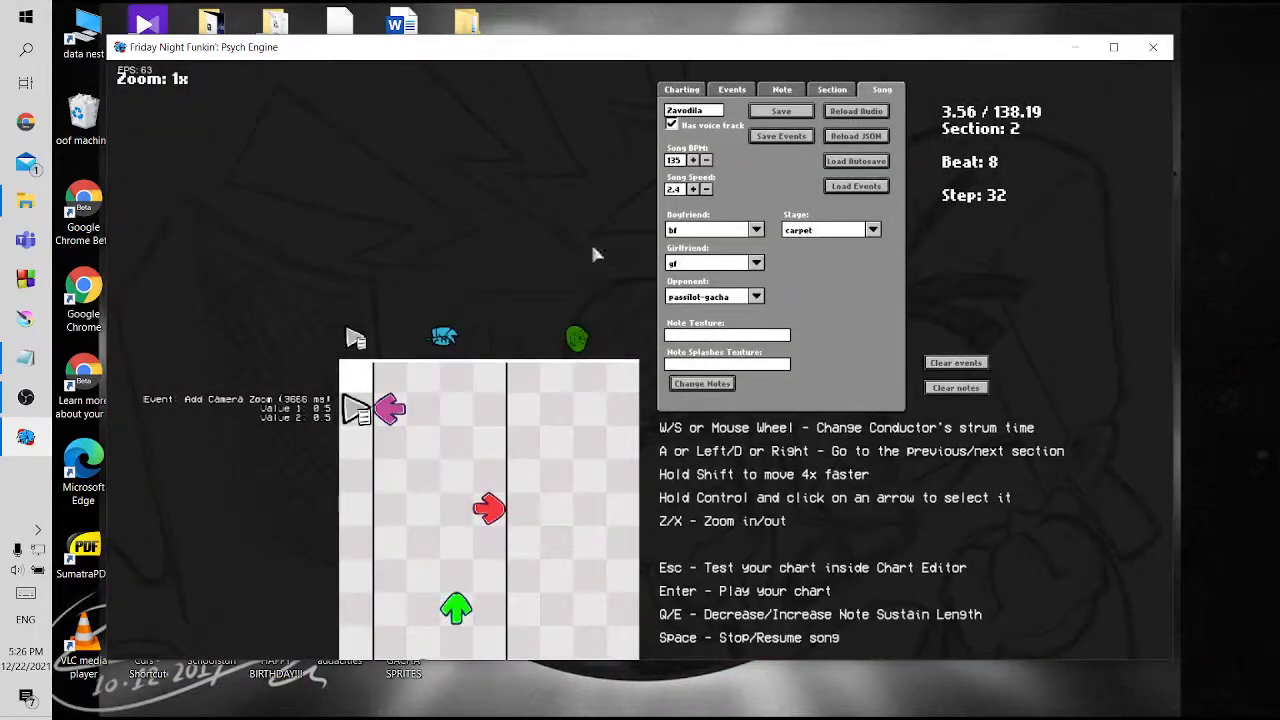
Set both Value 1 and Value 2 of the section 2 Add Camera Zoom event to 0.2
click(738, 90)
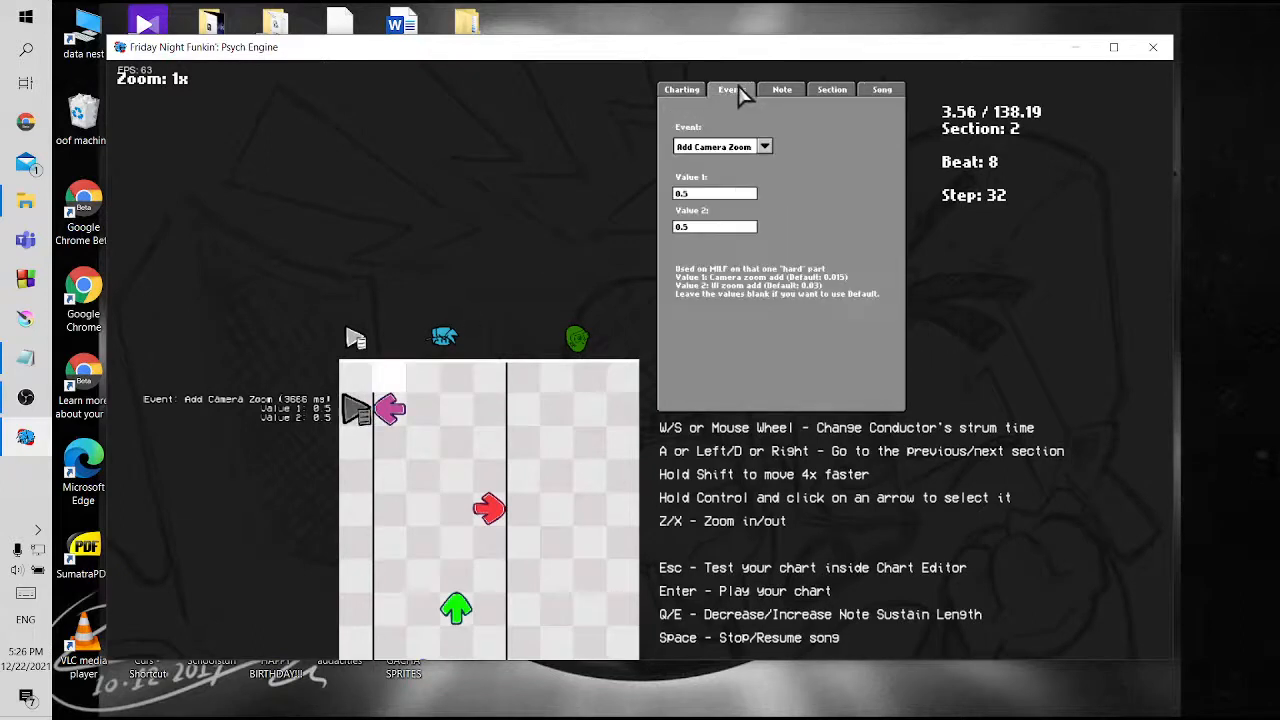
click(703, 192)
click(705, 228)
key(BackSpace)
text(2)
Save the chart with the reduced camera zoom values, overwriting zavodila.json
click(886, 92)
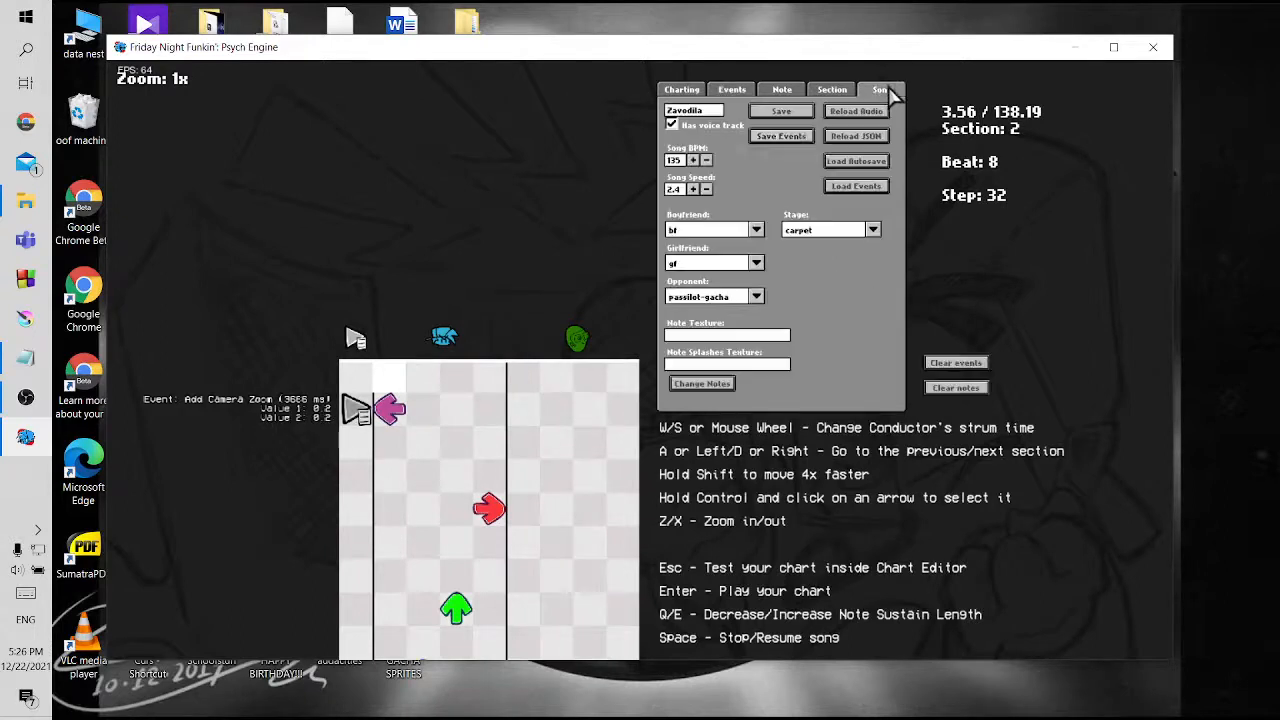
click(781, 112)
click(551, 373)
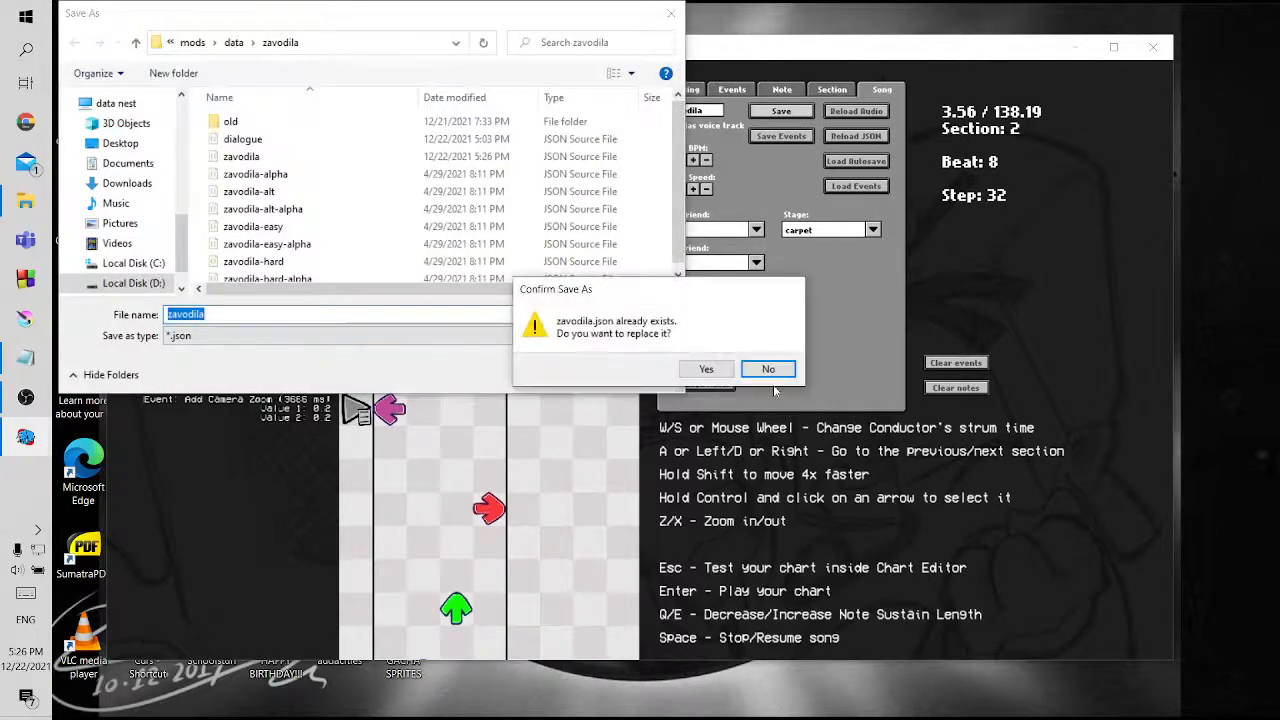
click(706, 370)
Playtest Zavodila with the 0.2 camera zoom, check the tutorial checklist in Notepad, and return to the chart editor
key(Return)
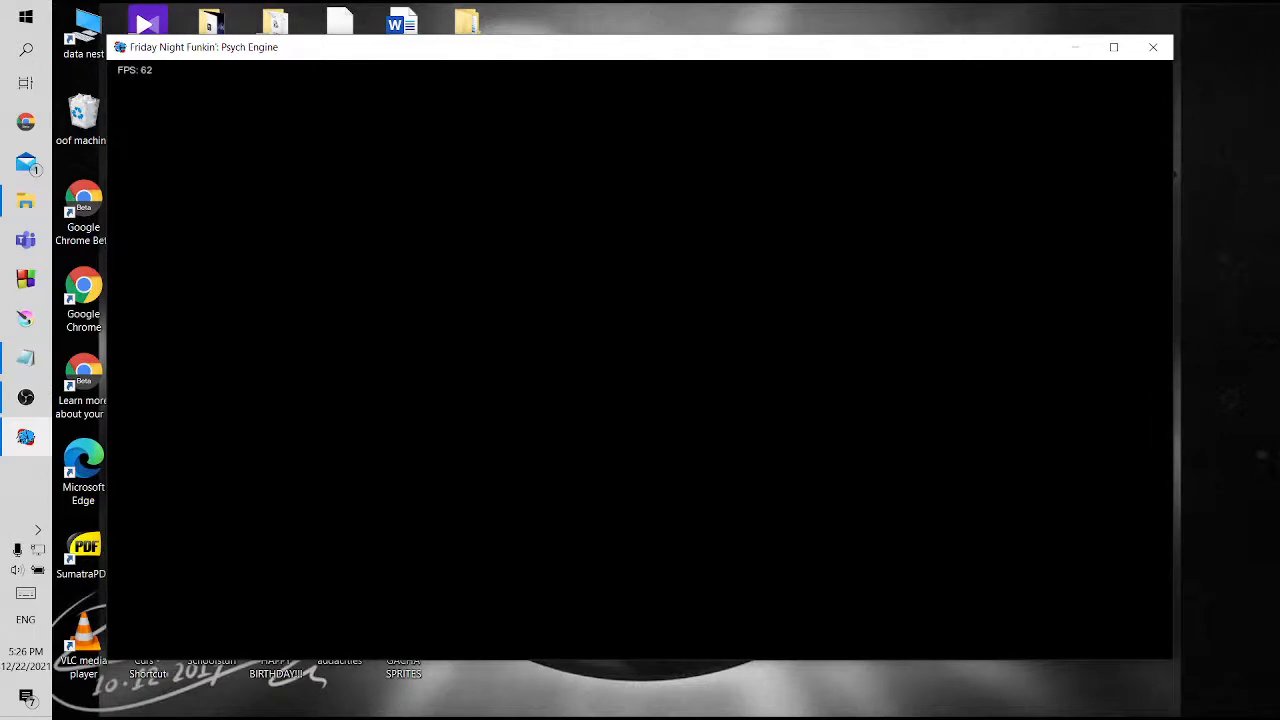
click(26, 397)
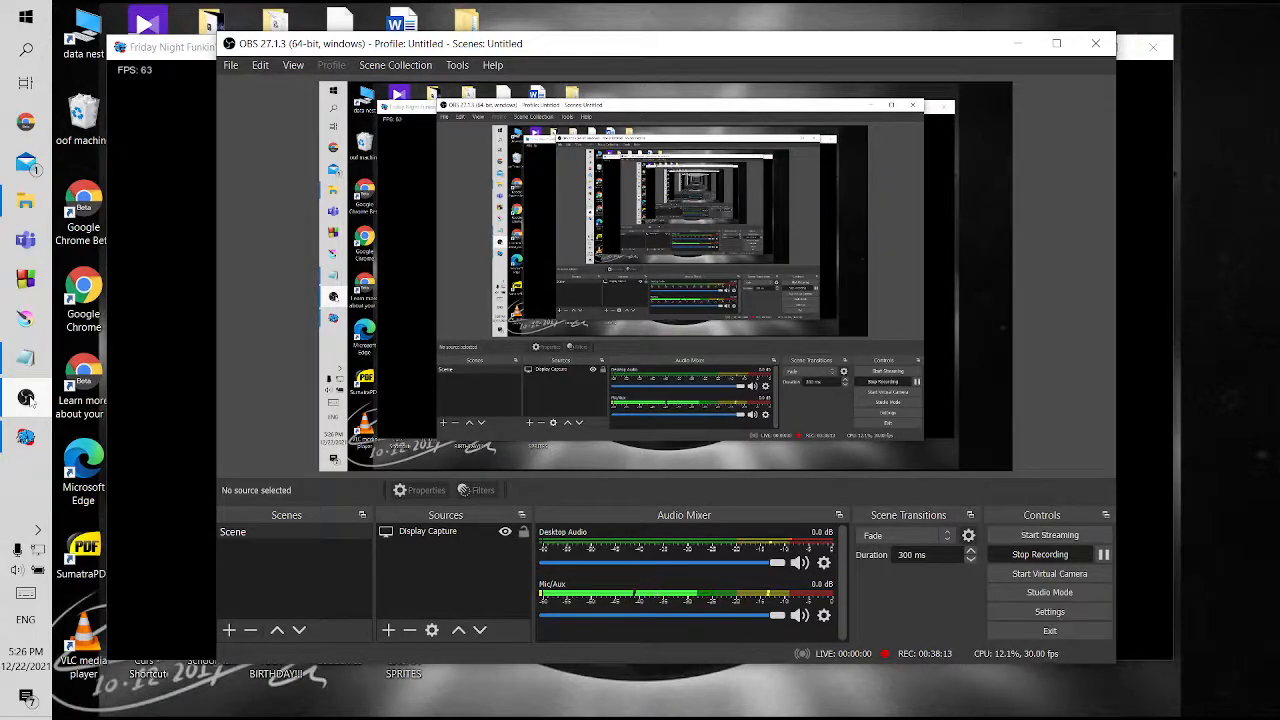
click(26, 397)
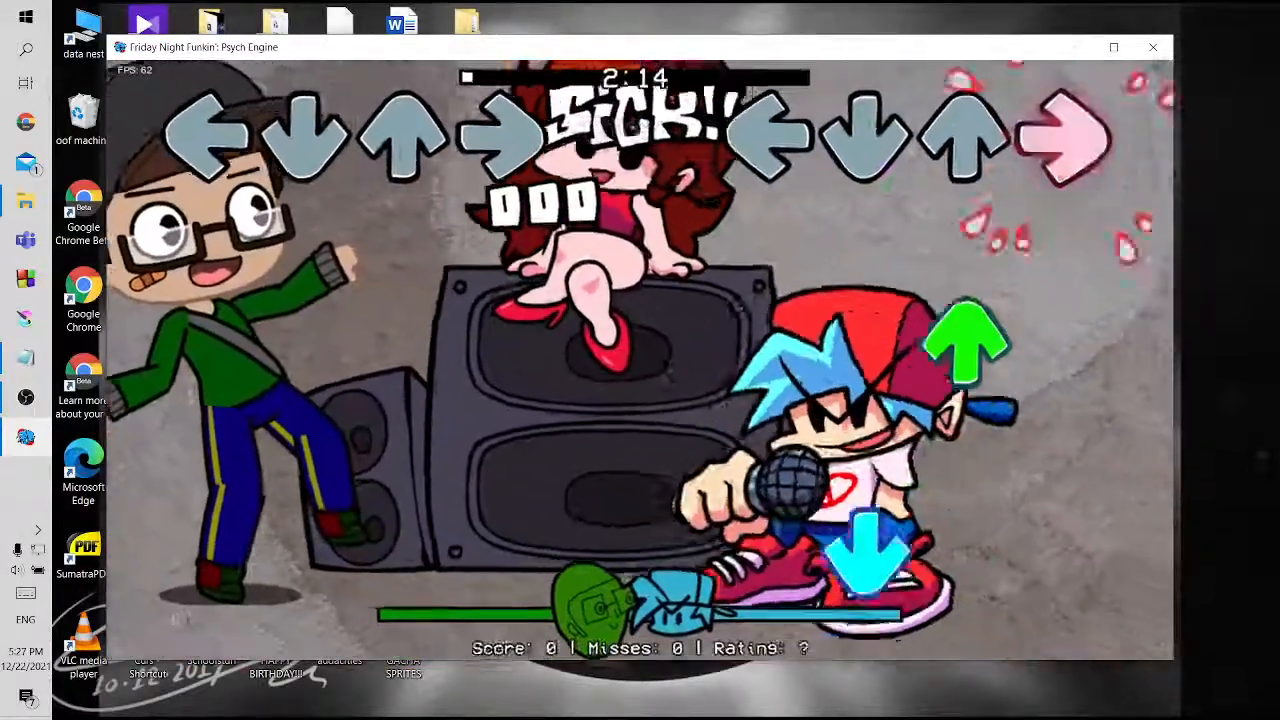
key(Return)
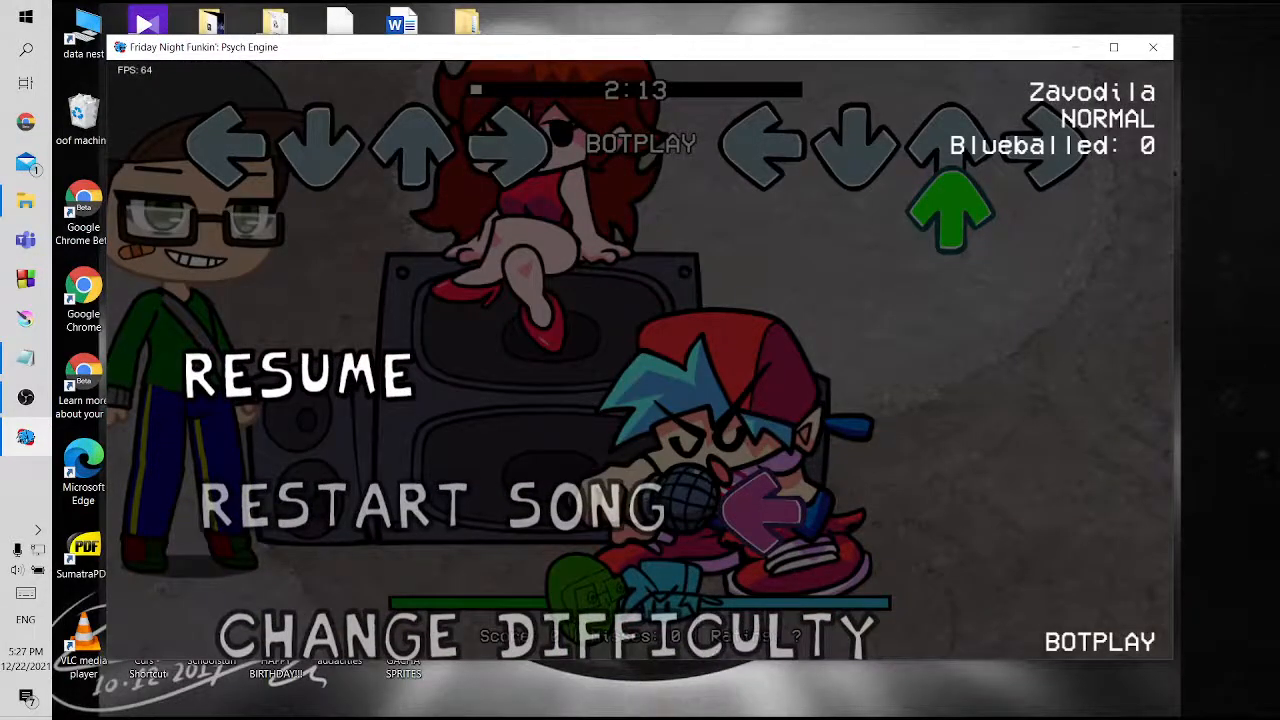
click(25, 357)
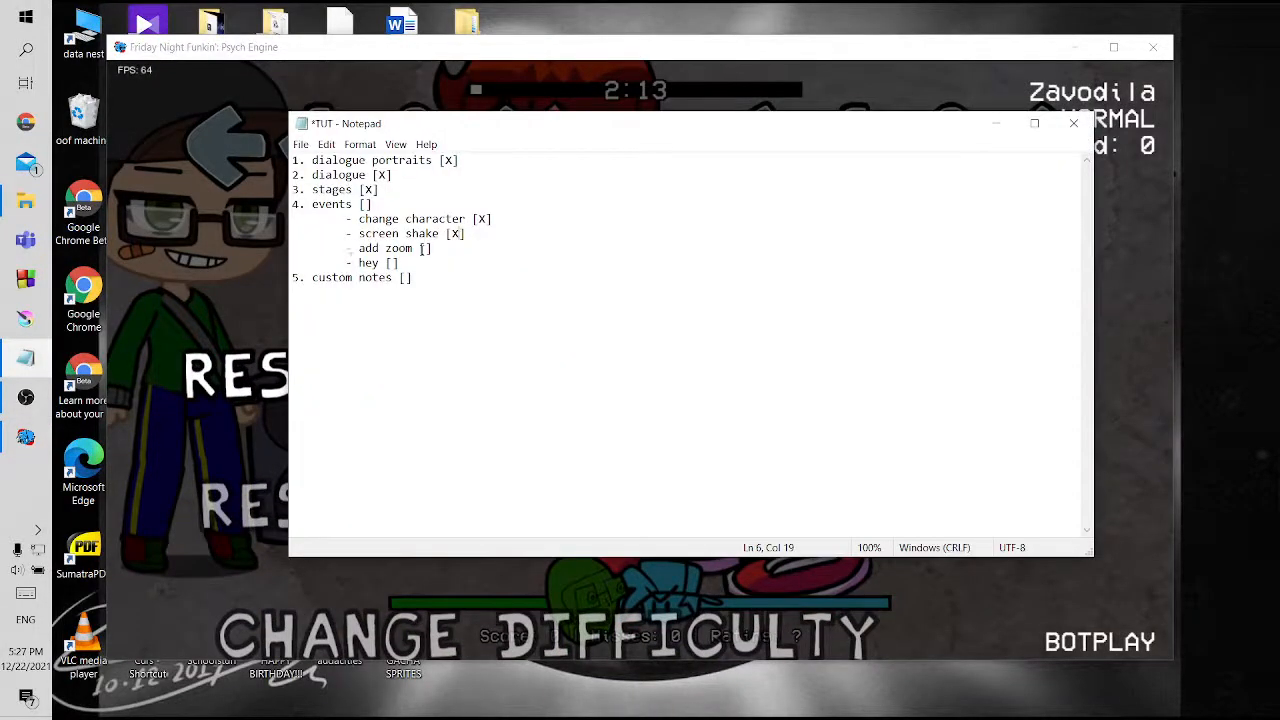
click(238, 344)
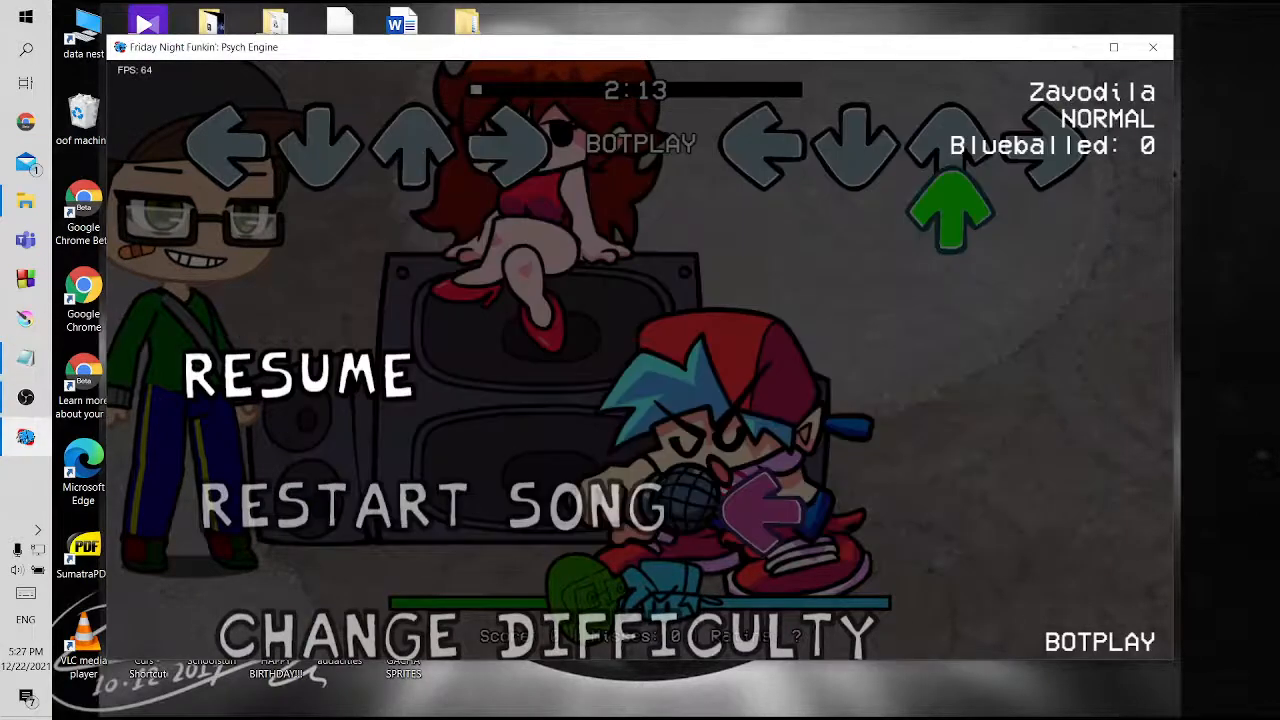
key(Return)
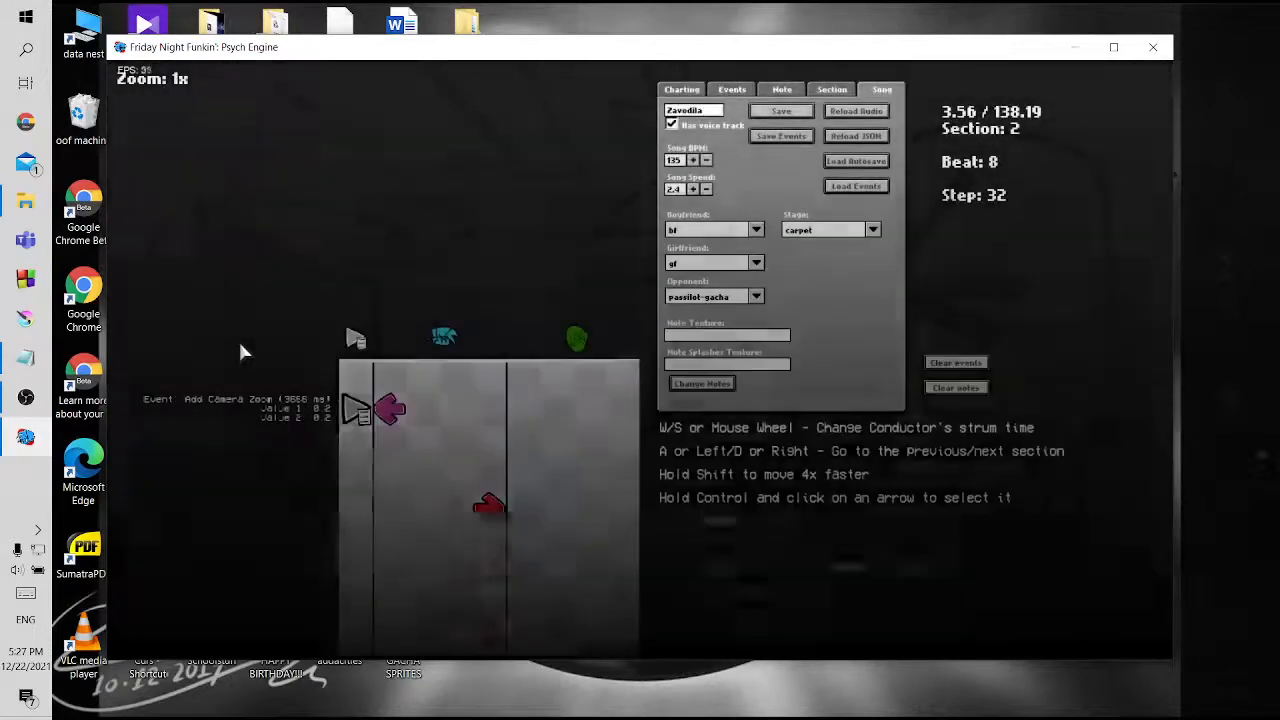
key(d)
key(d)
key(d)
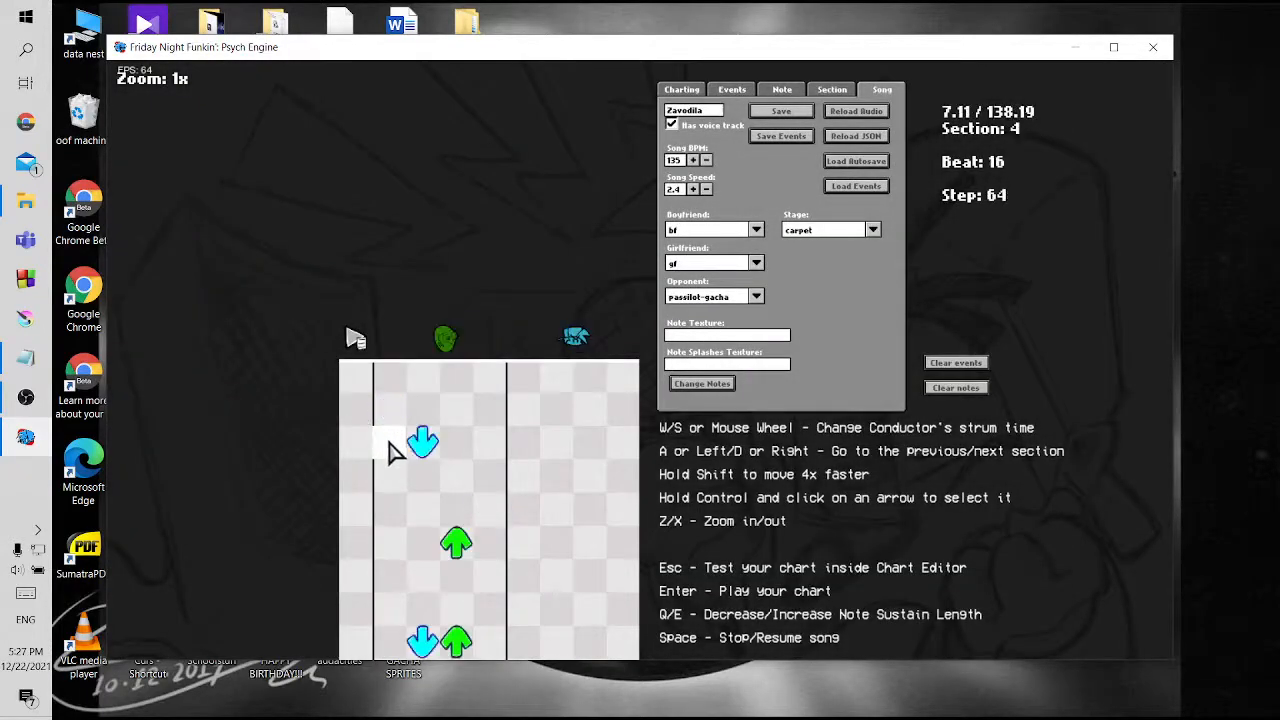
key(a)
key(a)
scroll(397, 465, down, 2)
key(a)
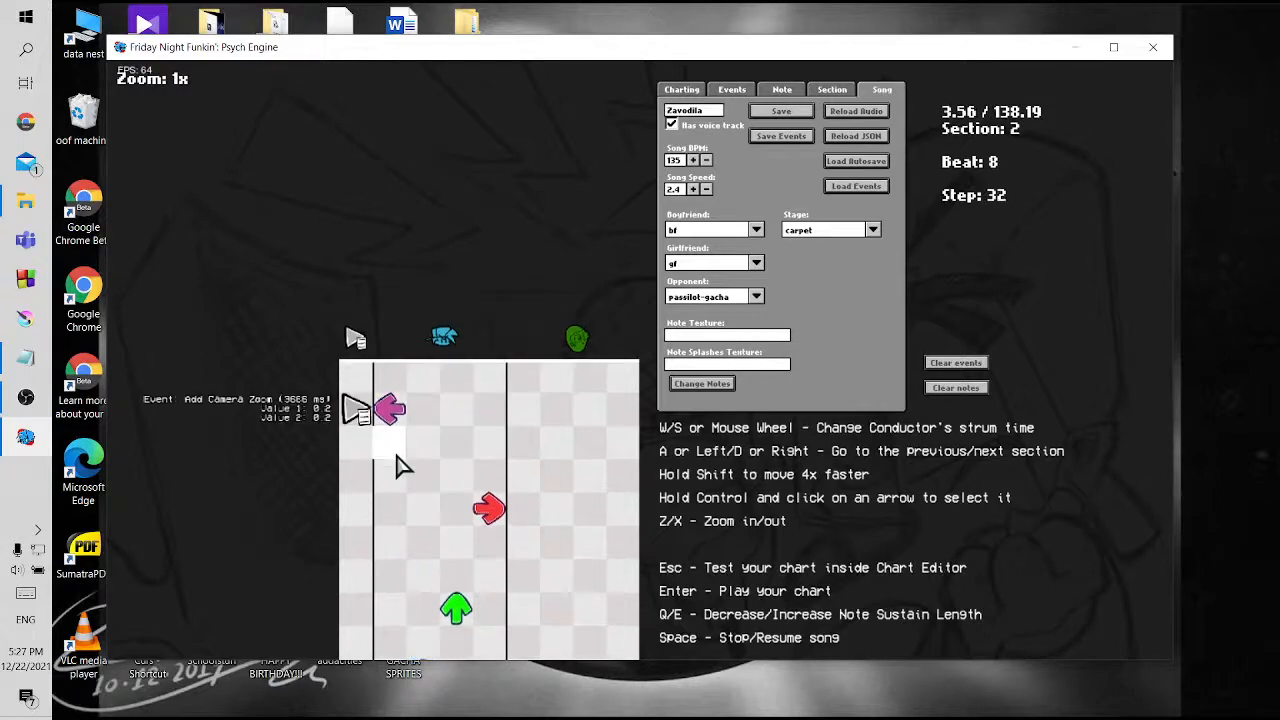
key(d)
key(d)
scroll(397, 465, up, 3)
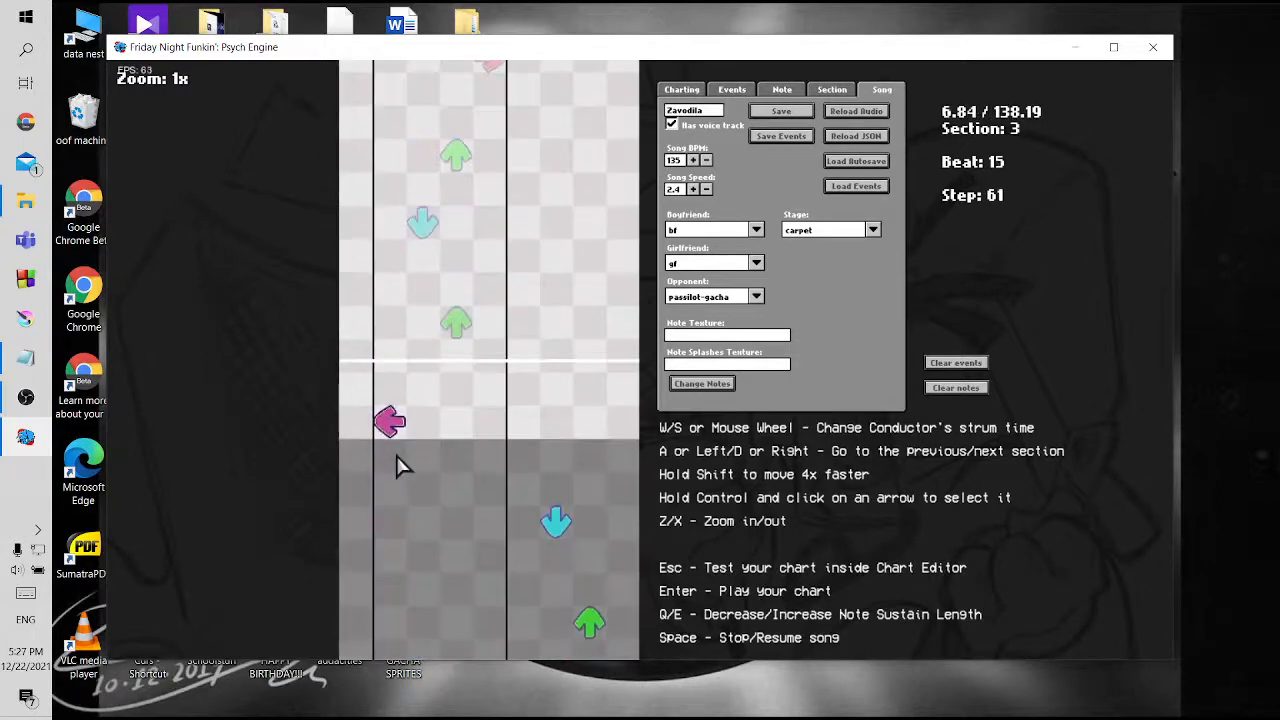
click(358, 424)
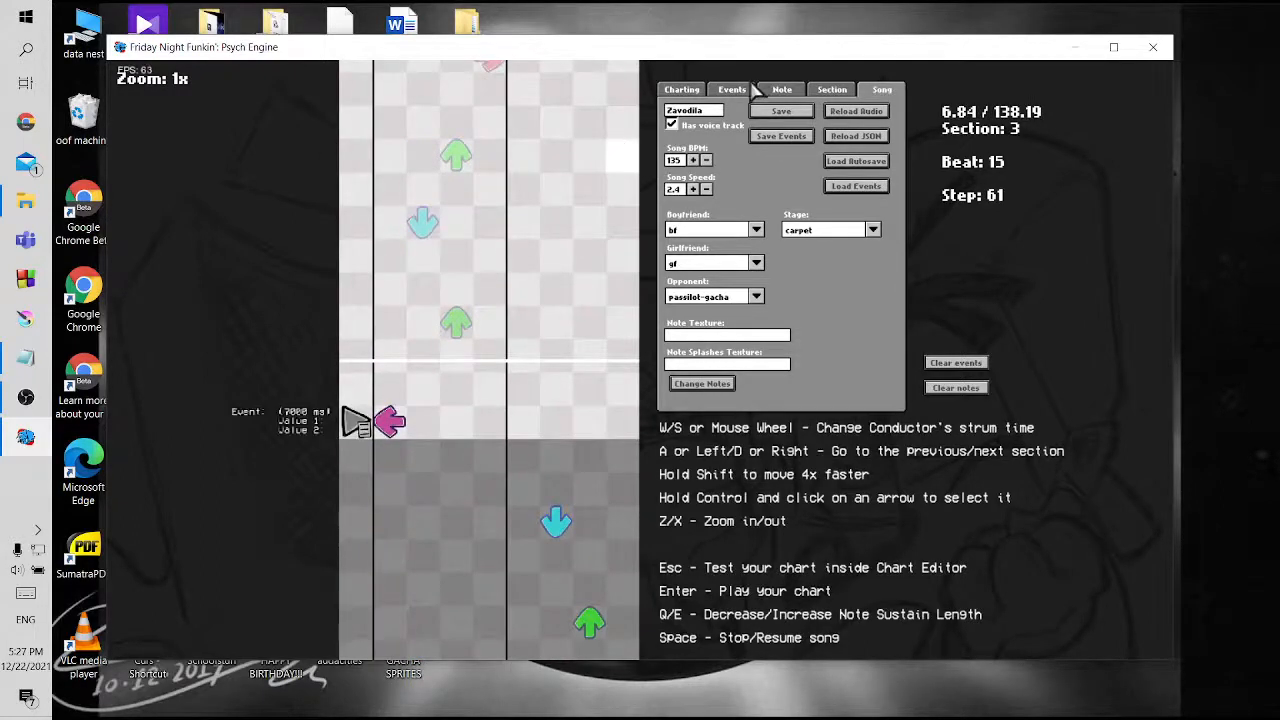
click(350, 426)
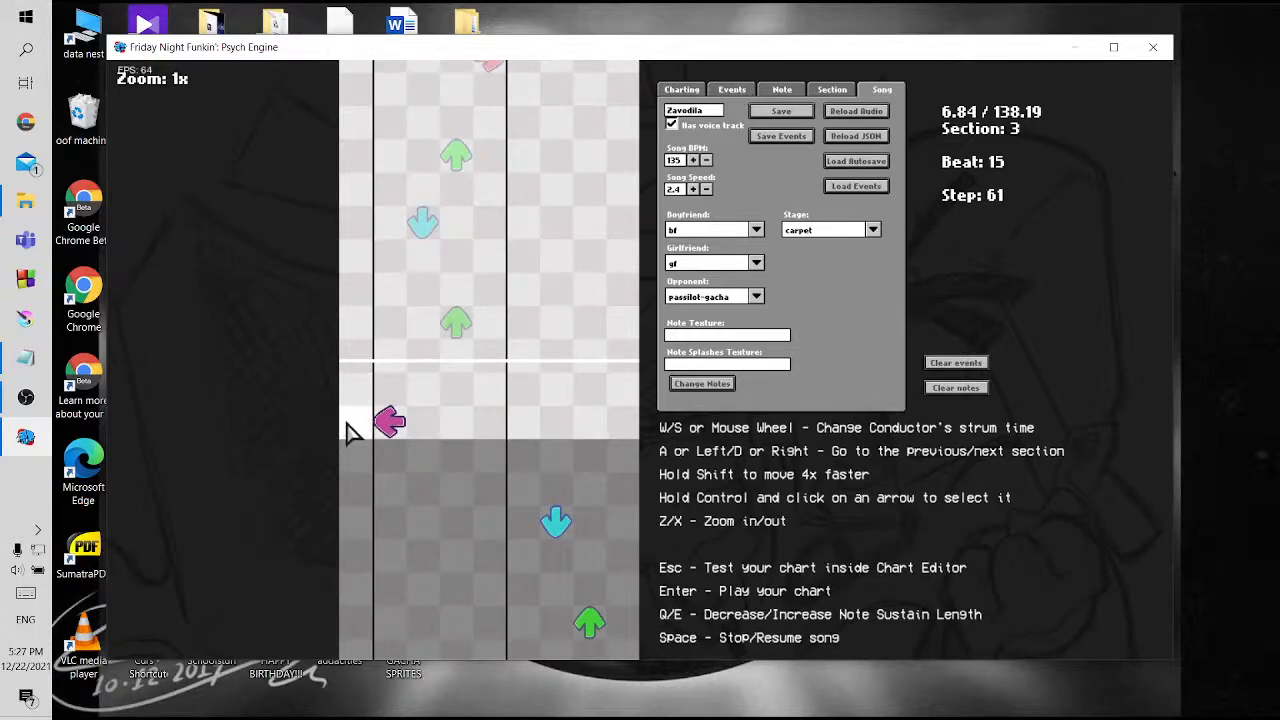
Place a new event beside the first down-arrow note in section 4 and make it a Hey! event
scroll(350, 432, down, 1)
scroll(350, 432, down, 2)
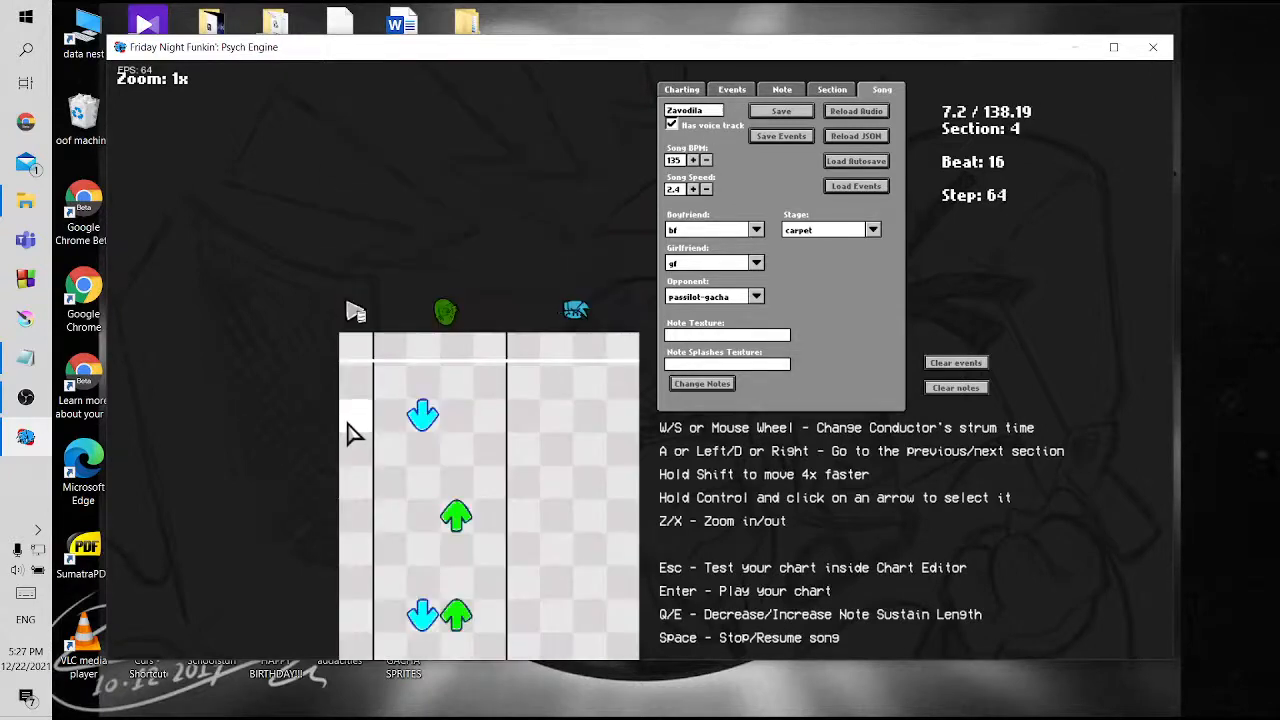
click(350, 430)
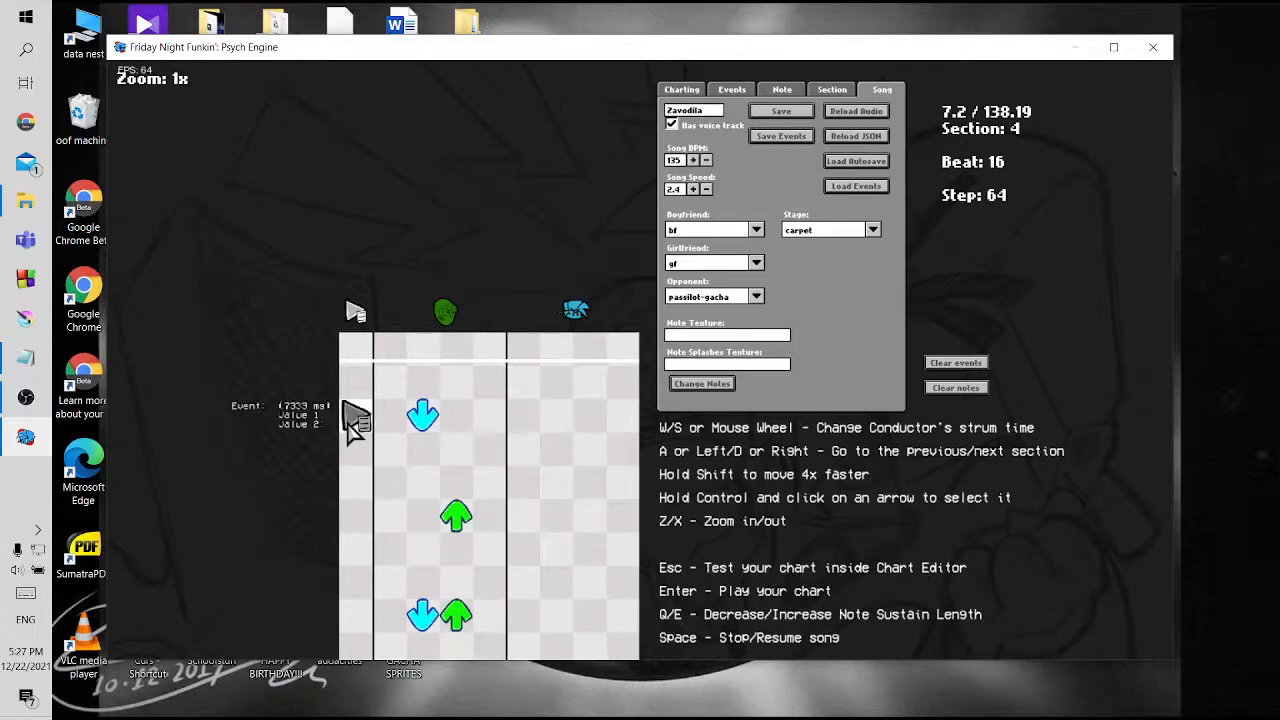
click(730, 92)
click(740, 147)
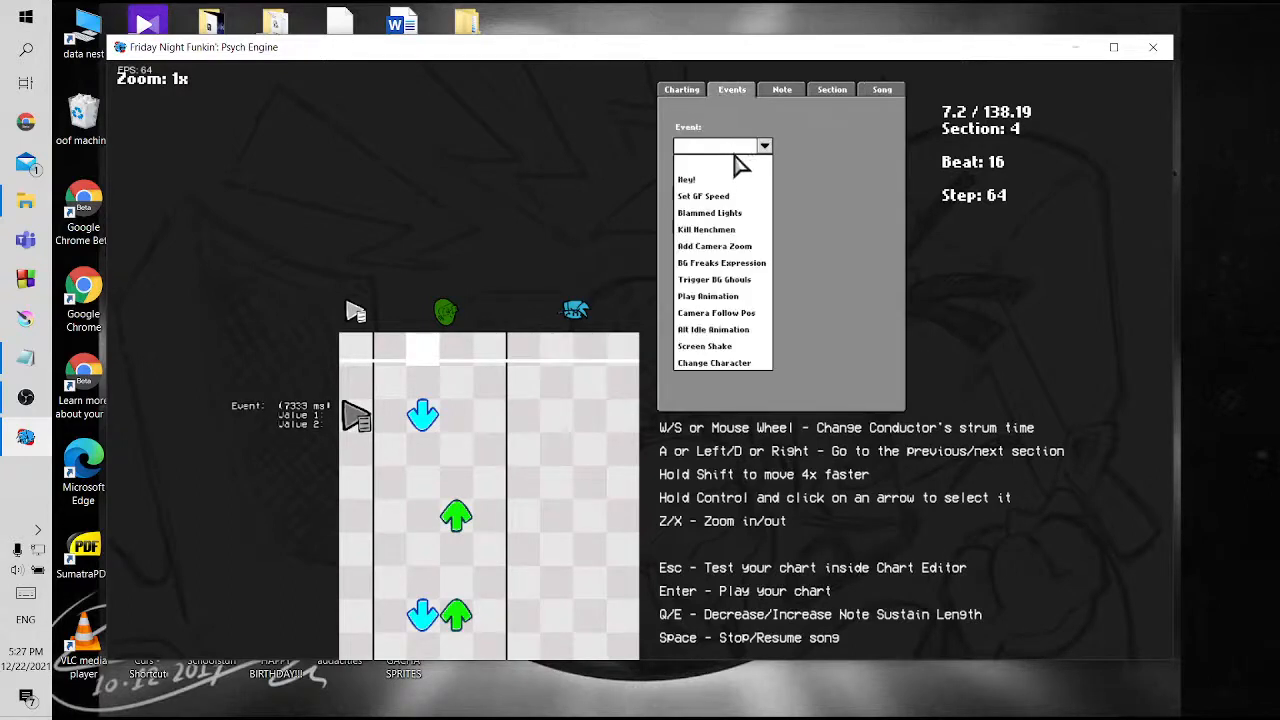
click(738, 173)
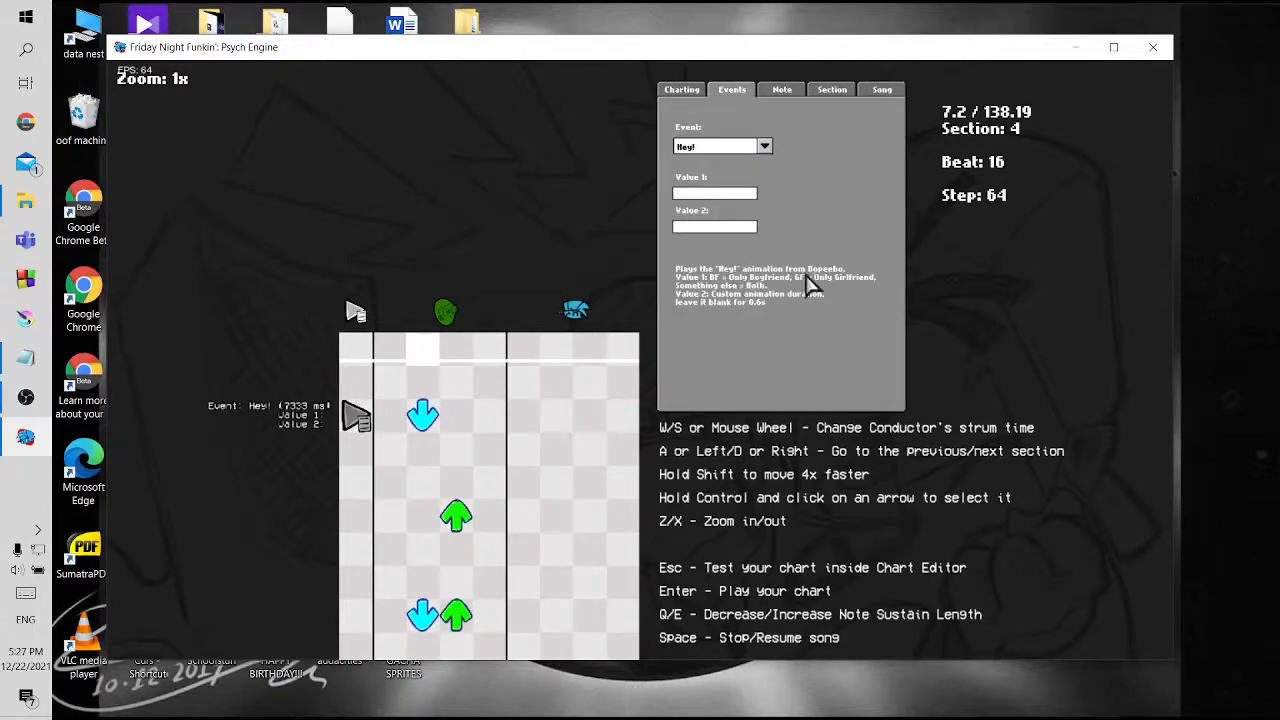
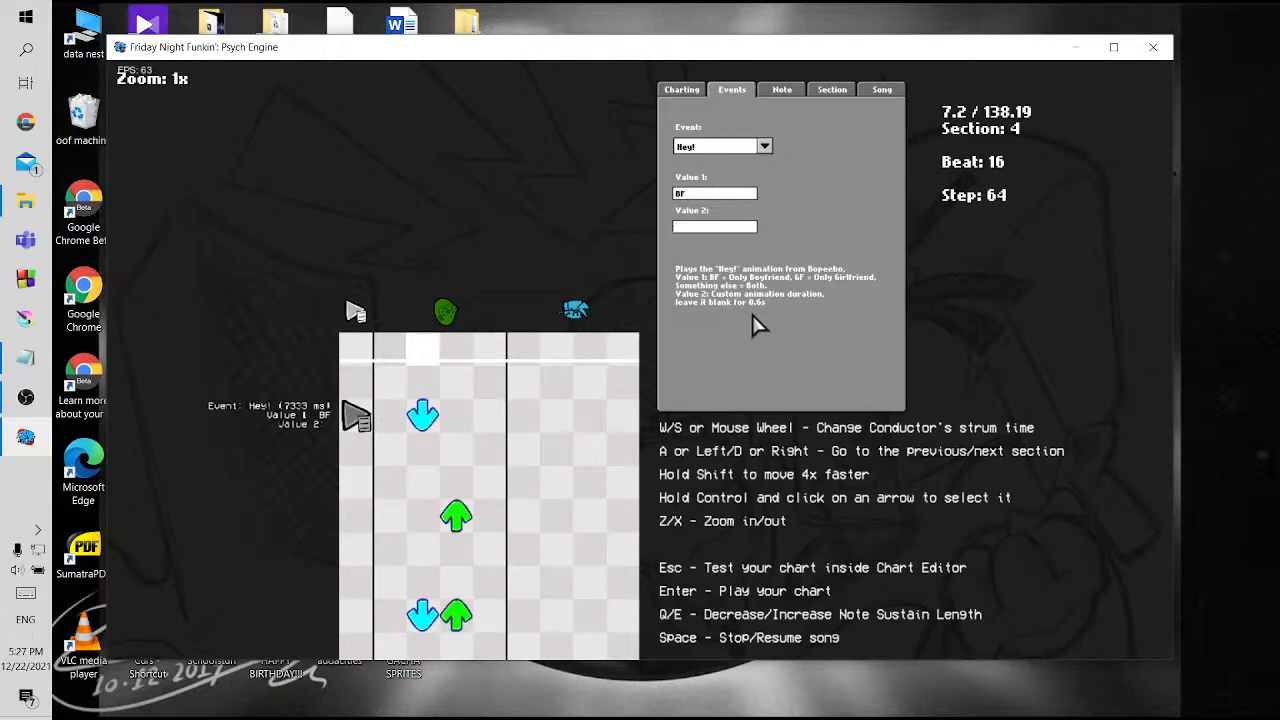
Save the chart with the new Hey! event, overwriting zavodila.json
click(886, 89)
click(774, 112)
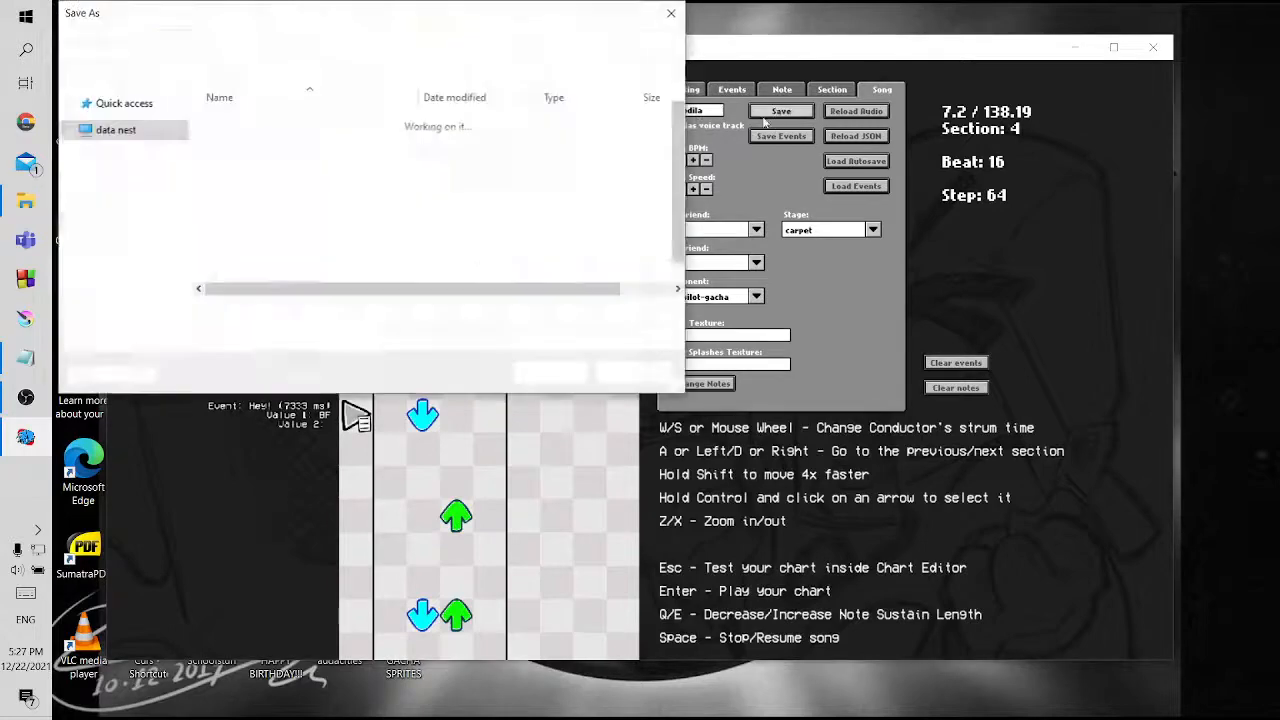
click(560, 372)
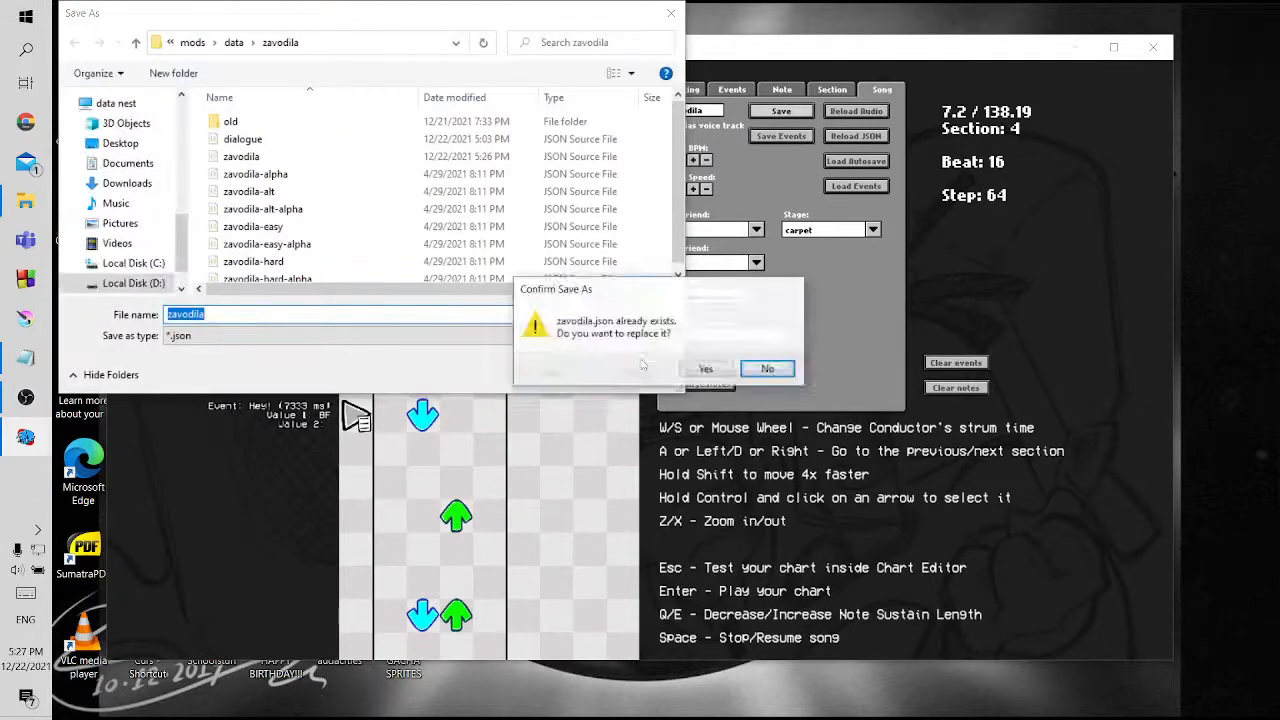
click(706, 370)
Playtest Zavodila to see the Hey! event, check the tutorial checklist in Notepad, and return to the chart editor
key(Return)
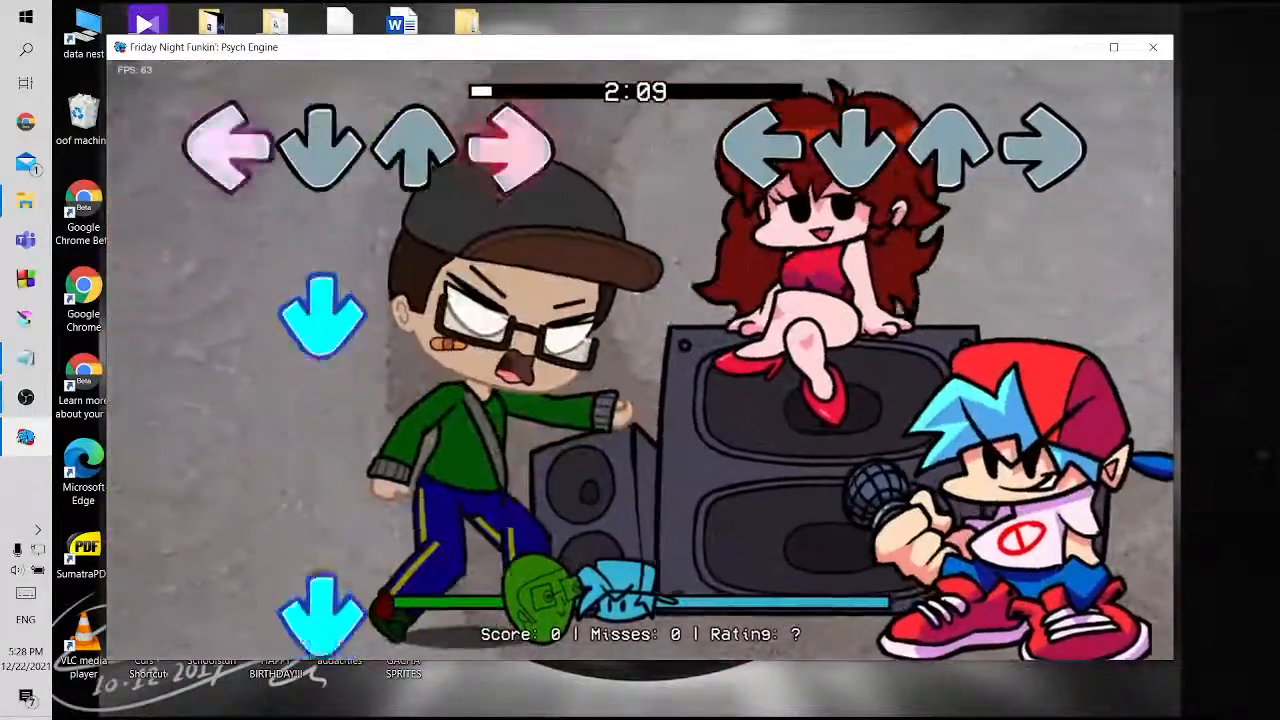
key(Return)
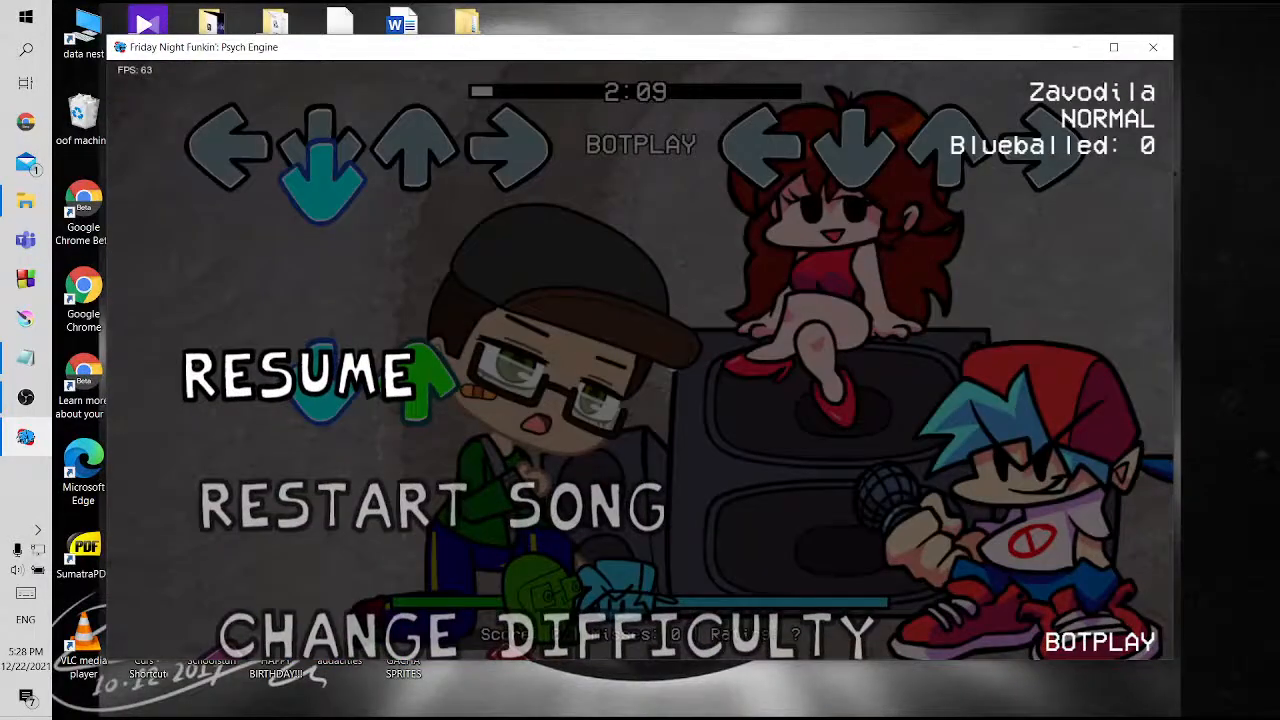
click(26, 358)
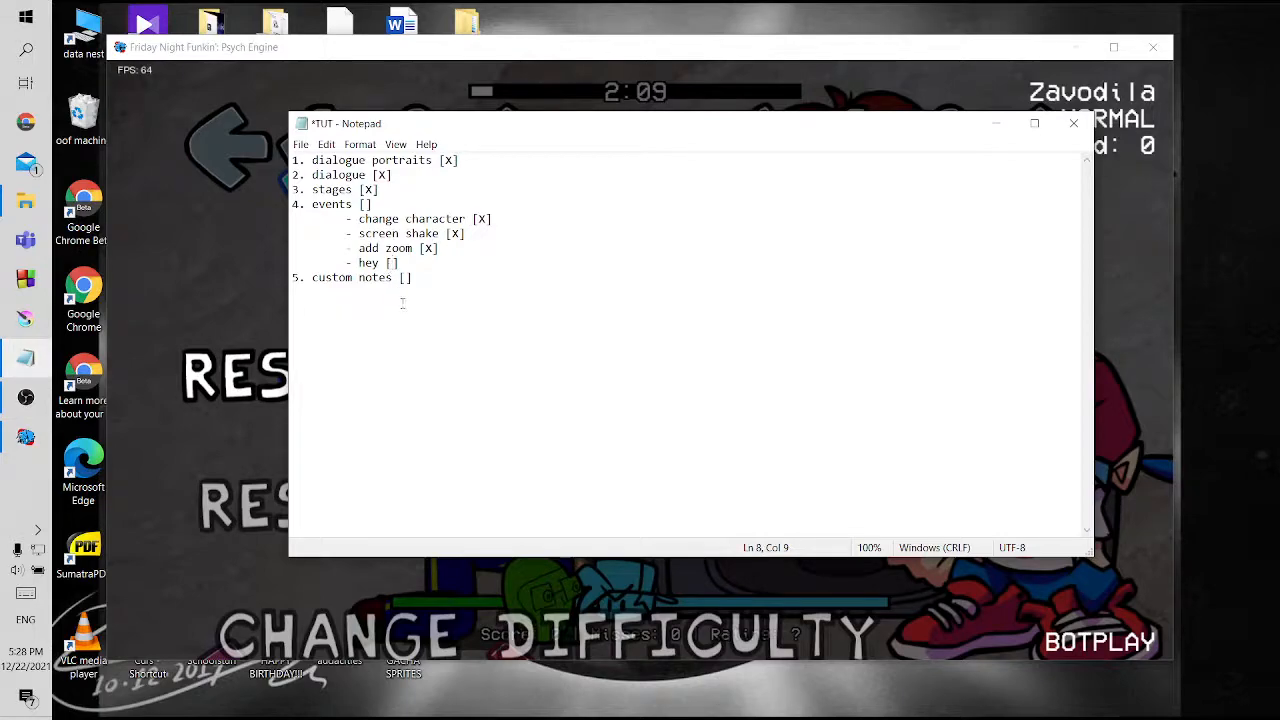
click(258, 352)
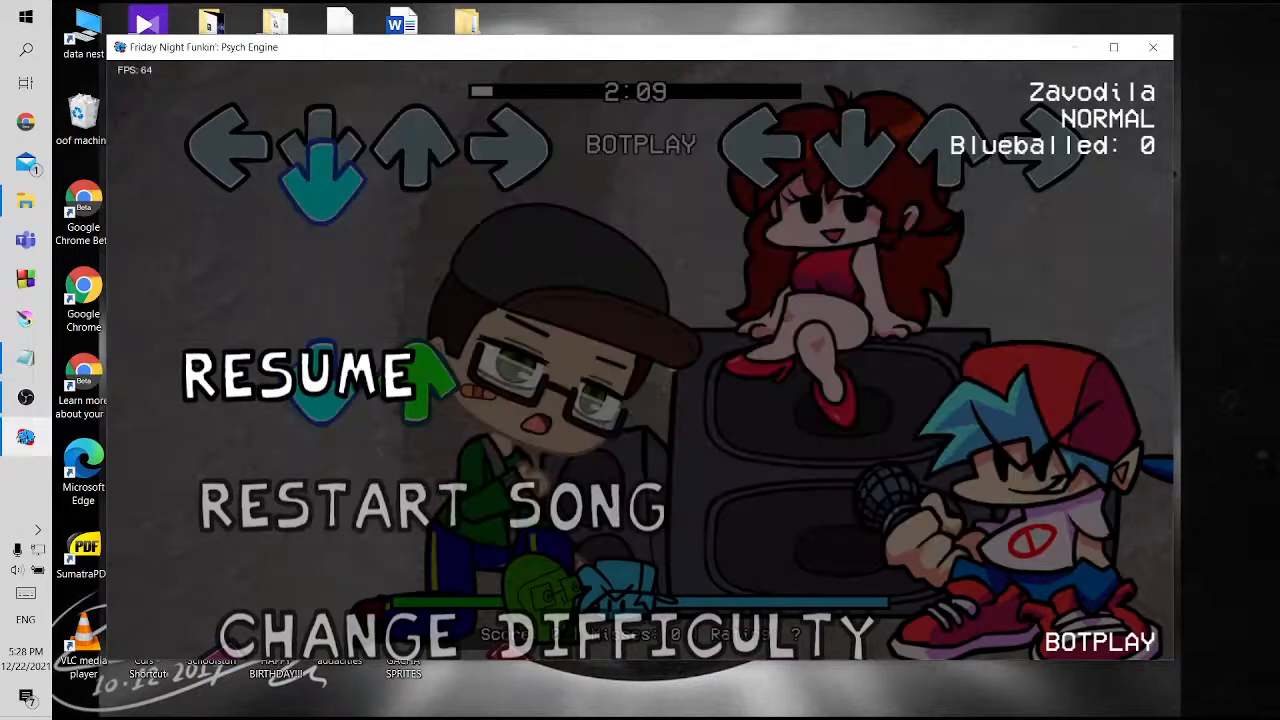
key(Return)
key(7)
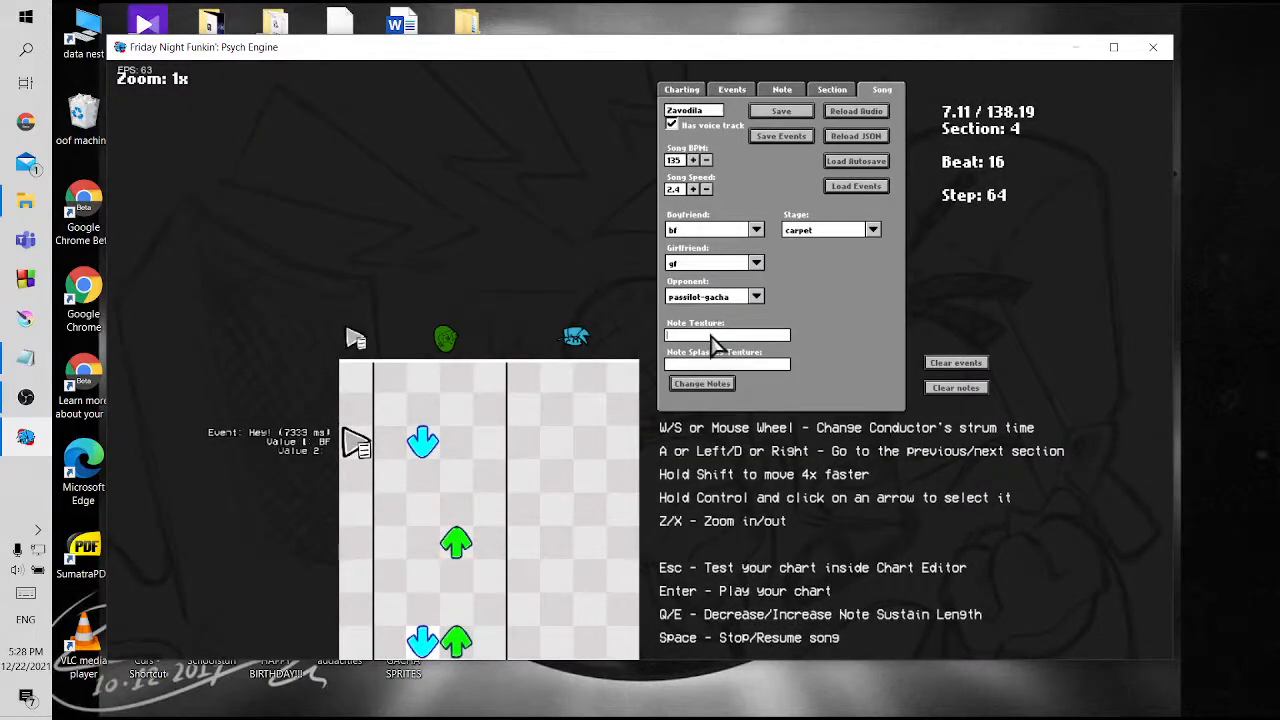
Set the song's note texture to greenotes, apply the note change, and inspect the notes in section 4
click(25, 201)
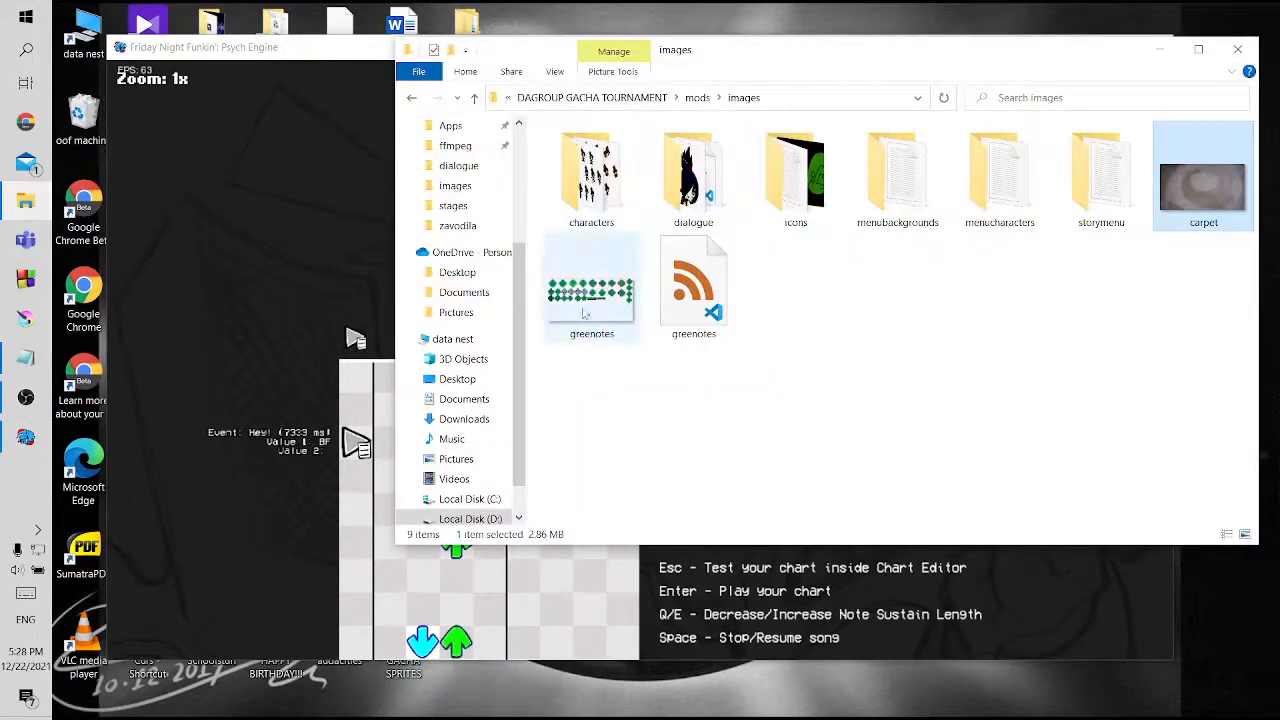
click(800, 592)
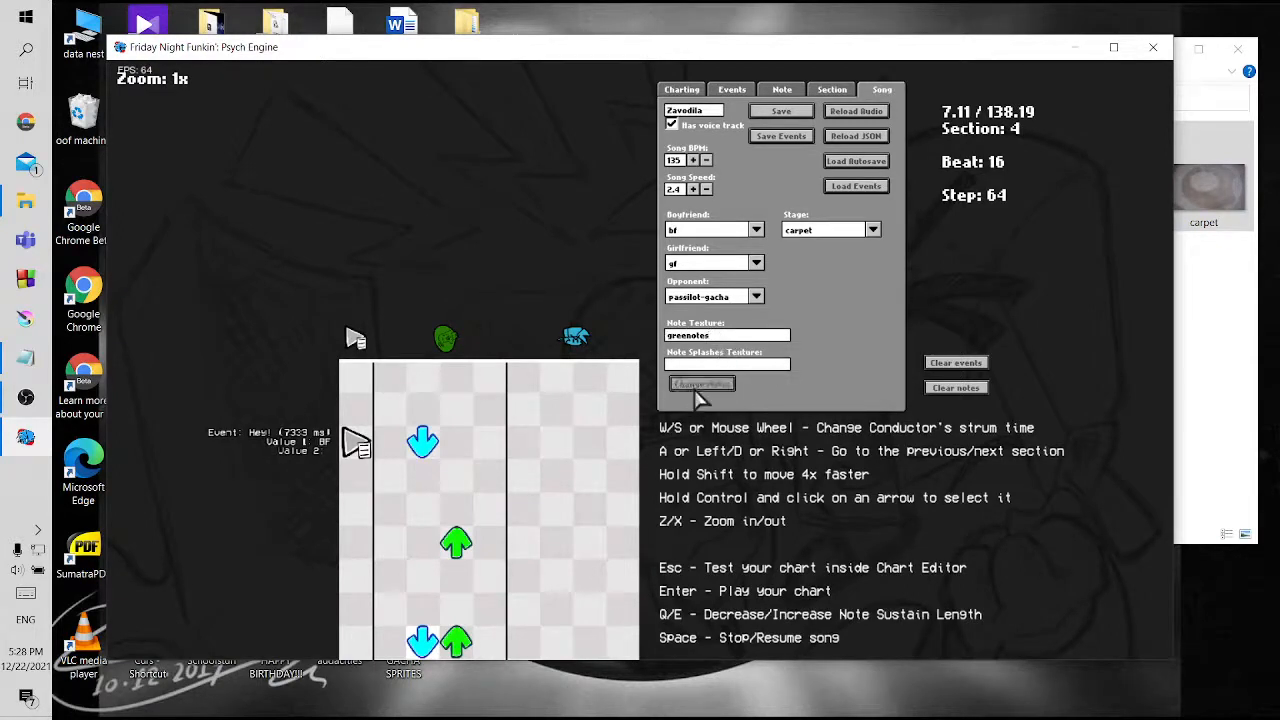
click(701, 384)
scroll(537, 478, down, 3)
scroll(537, 478, up, 1)
scroll(537, 478, down, 7)
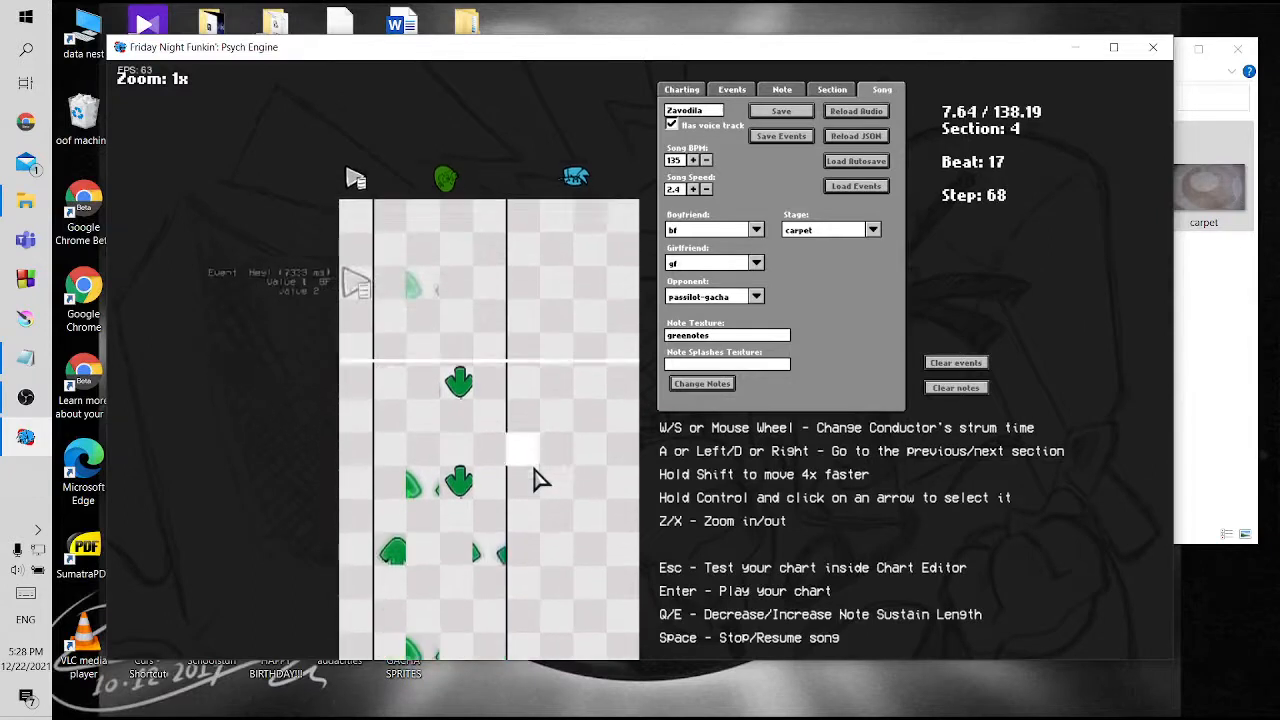
scroll(537, 478, down, 3)
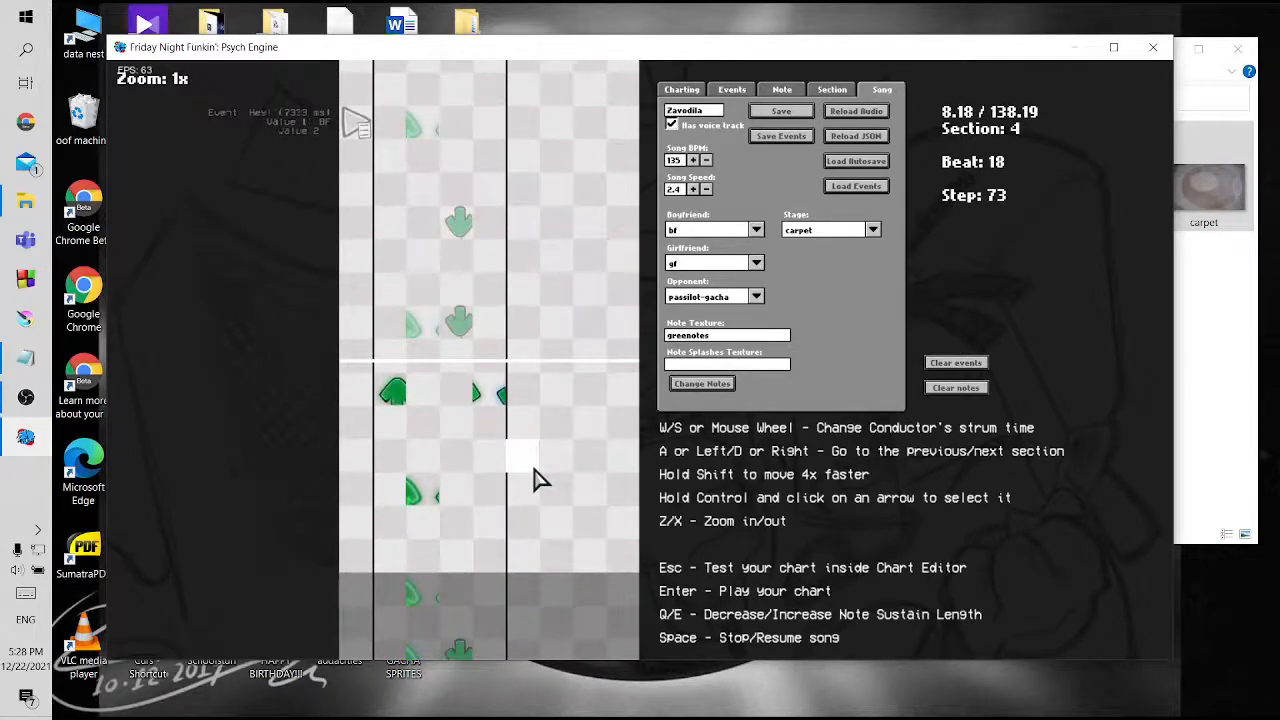
scroll(537, 478, up, 6)
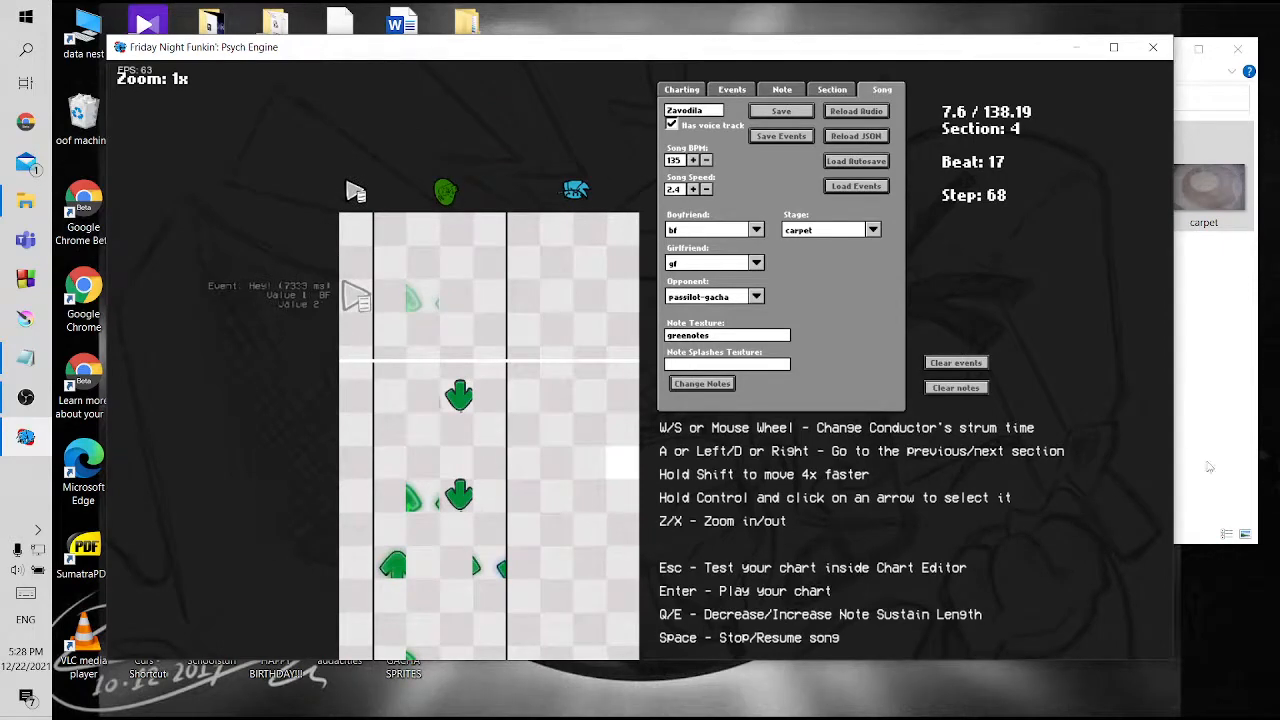
Copy the NOTE_assets XML file from the assets images folder of DAGROUP GACHA TOURNAMENT in File Explorer
click(1226, 425)
click(474, 98)
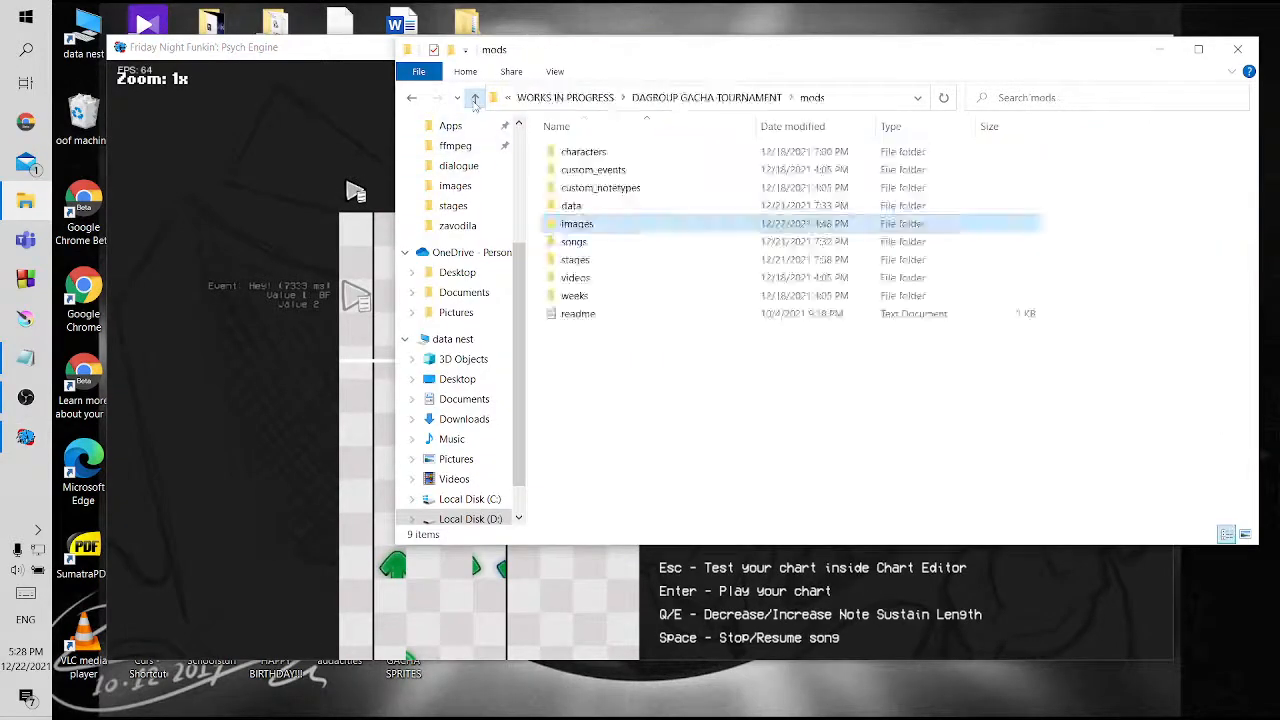
click(474, 98)
double_click(642, 159)
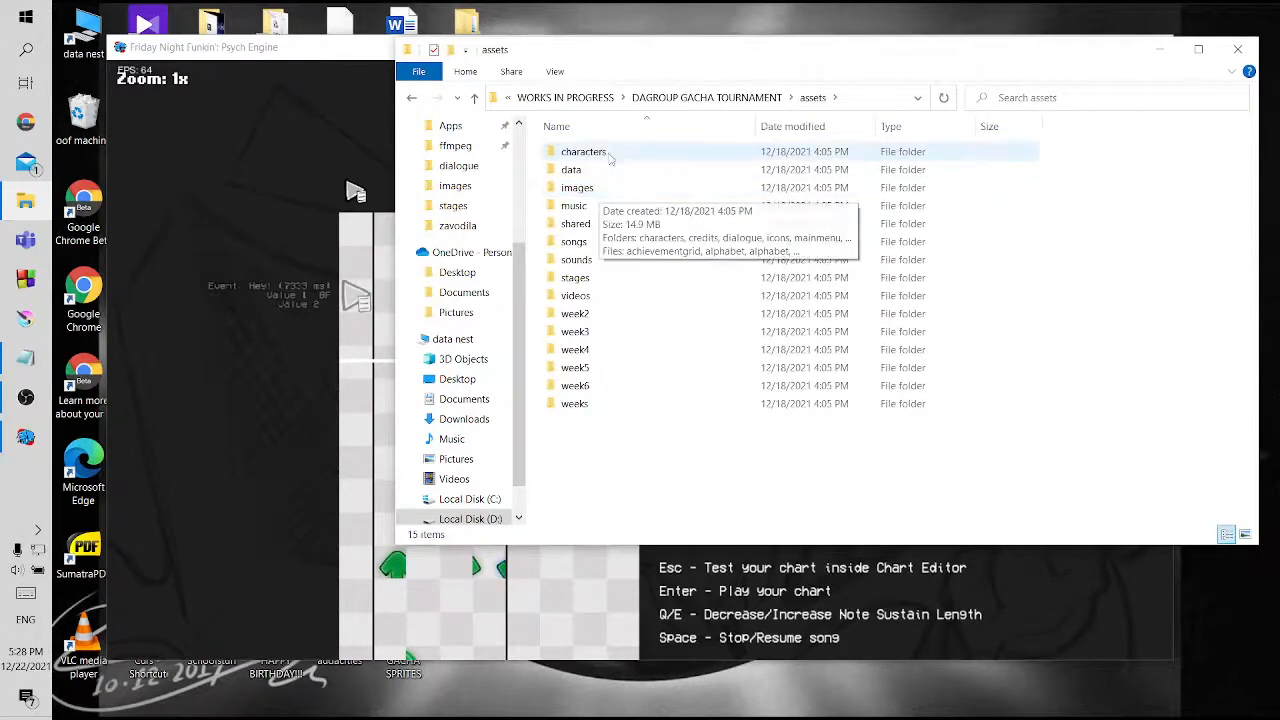
double_click(603, 187)
scroll(708, 283, down, 3)
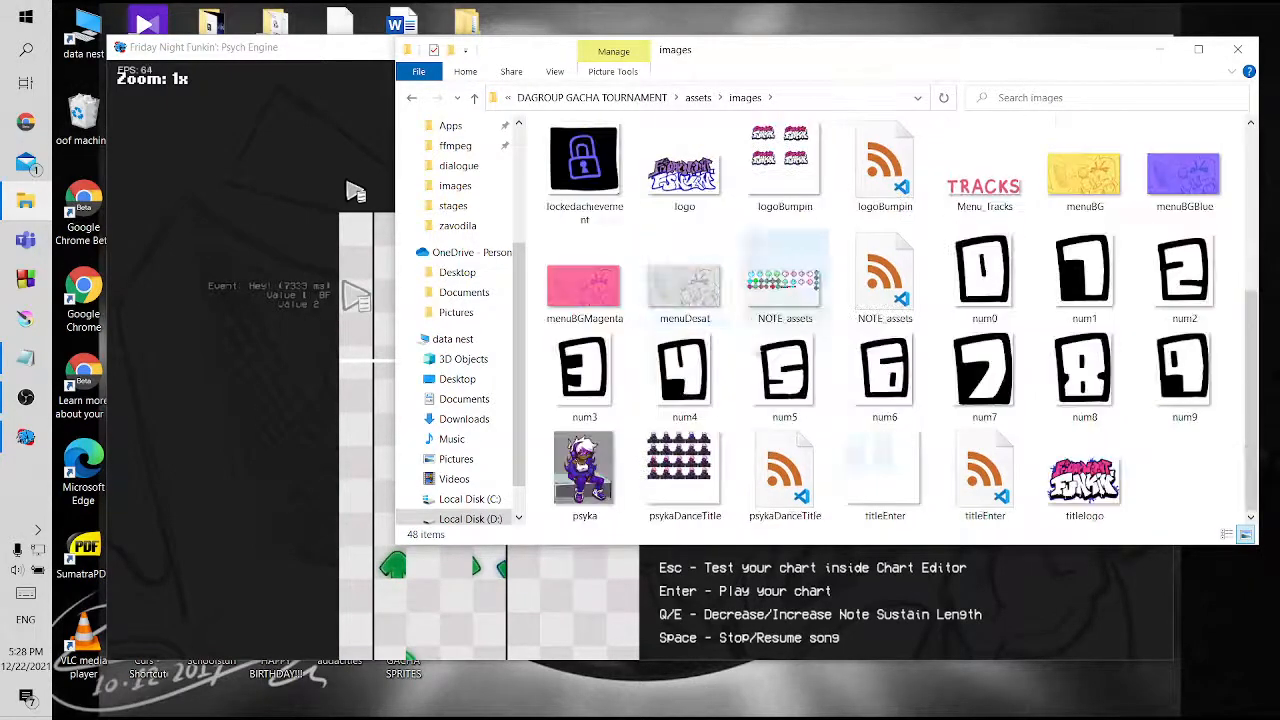
click(875, 272)
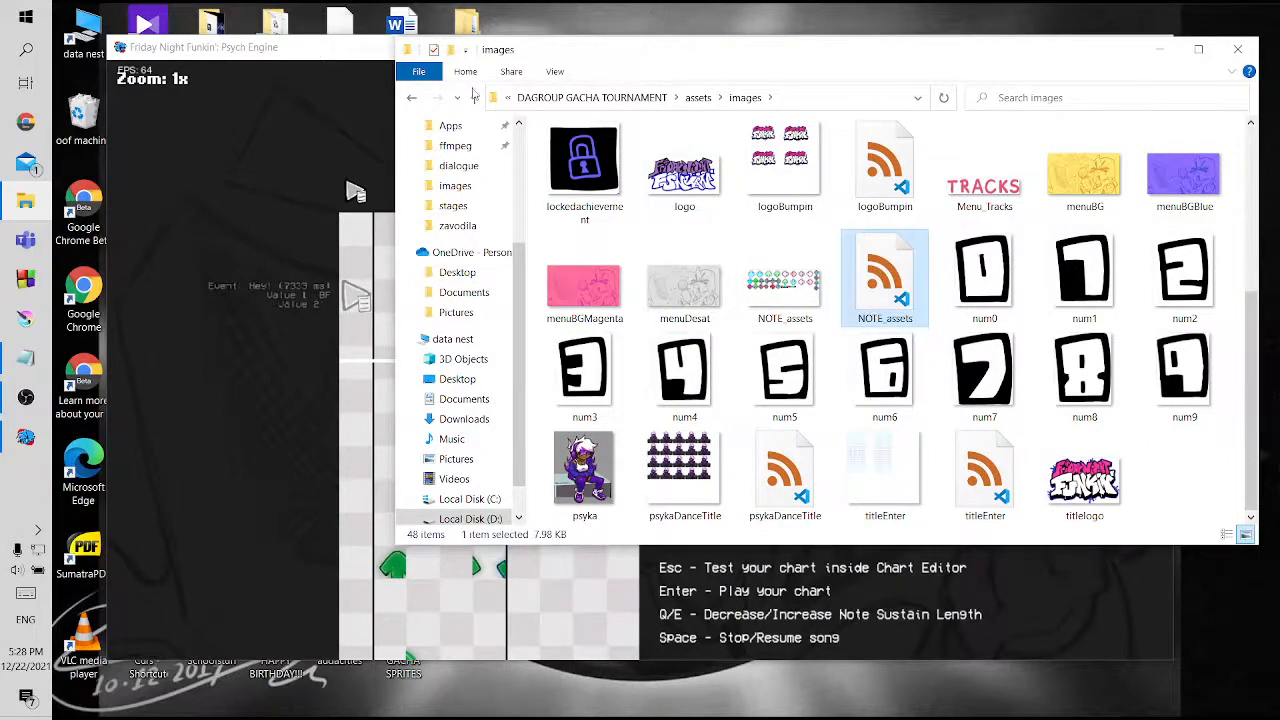
Paste the NOTE_assets XML file into the images folder inside mods
click(474, 97)
click(474, 97)
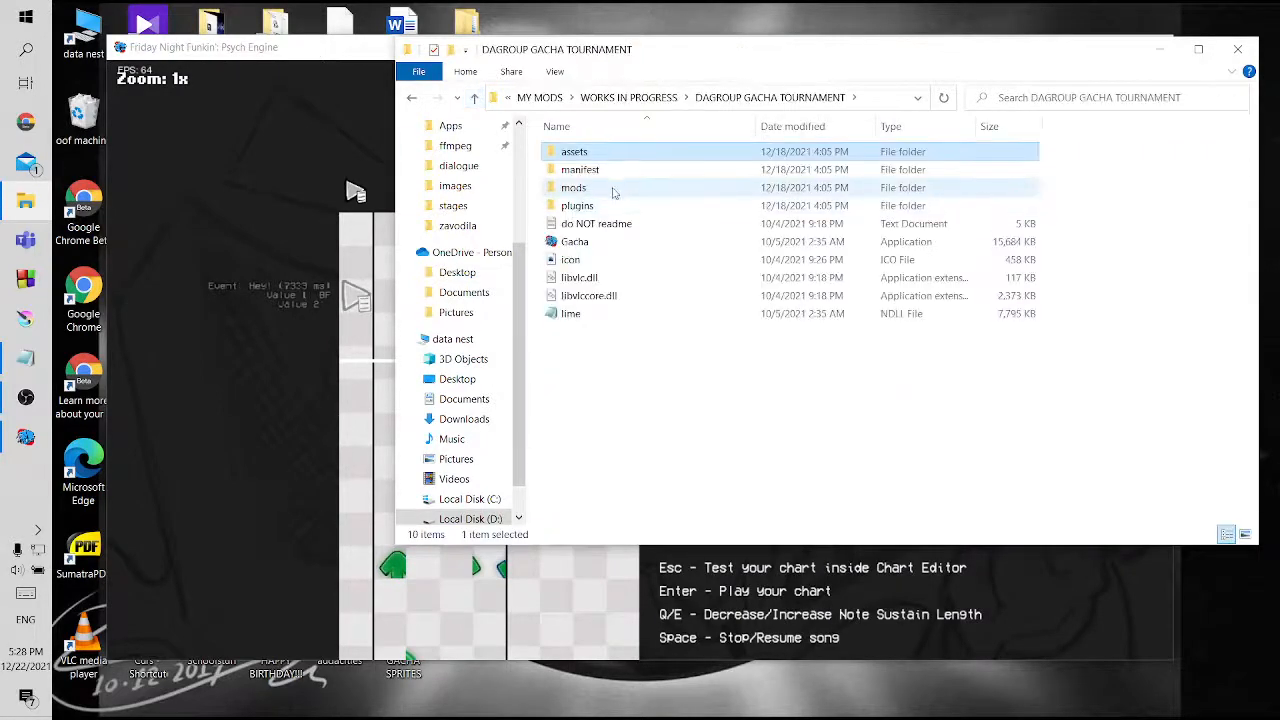
double_click(612, 190)
click(594, 230)
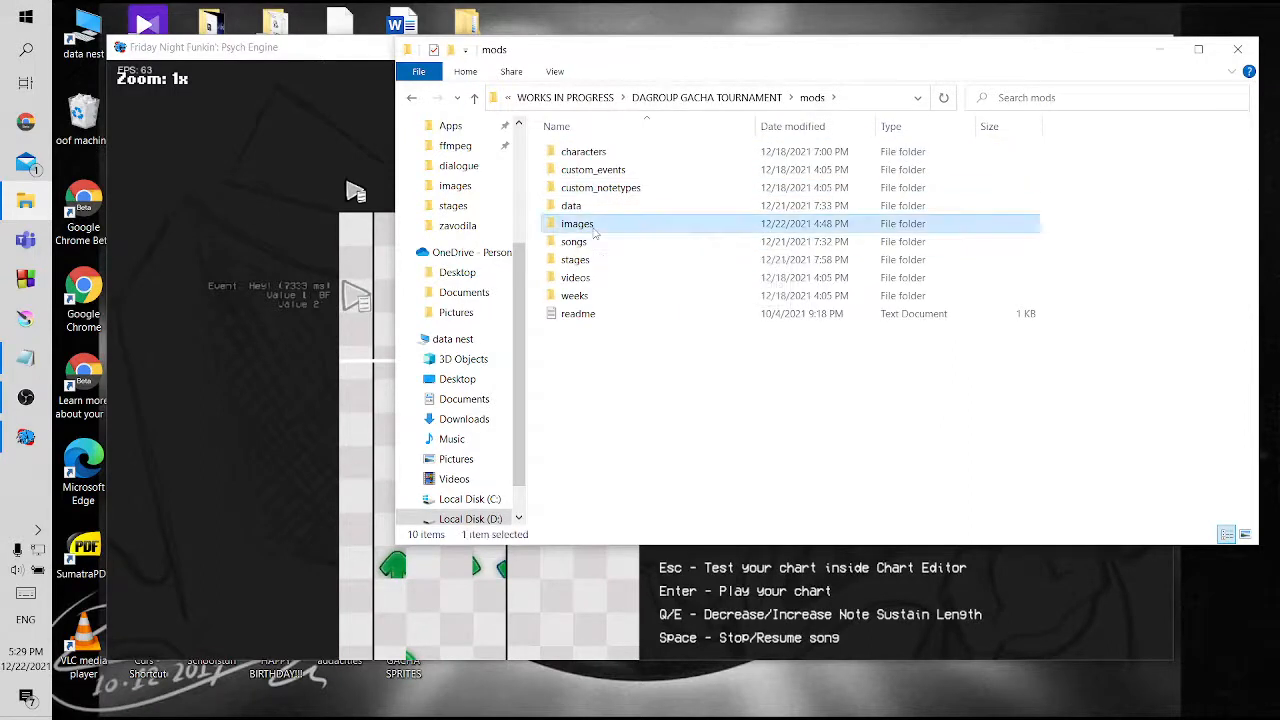
double_click(594, 228)
key(ctrl+v)
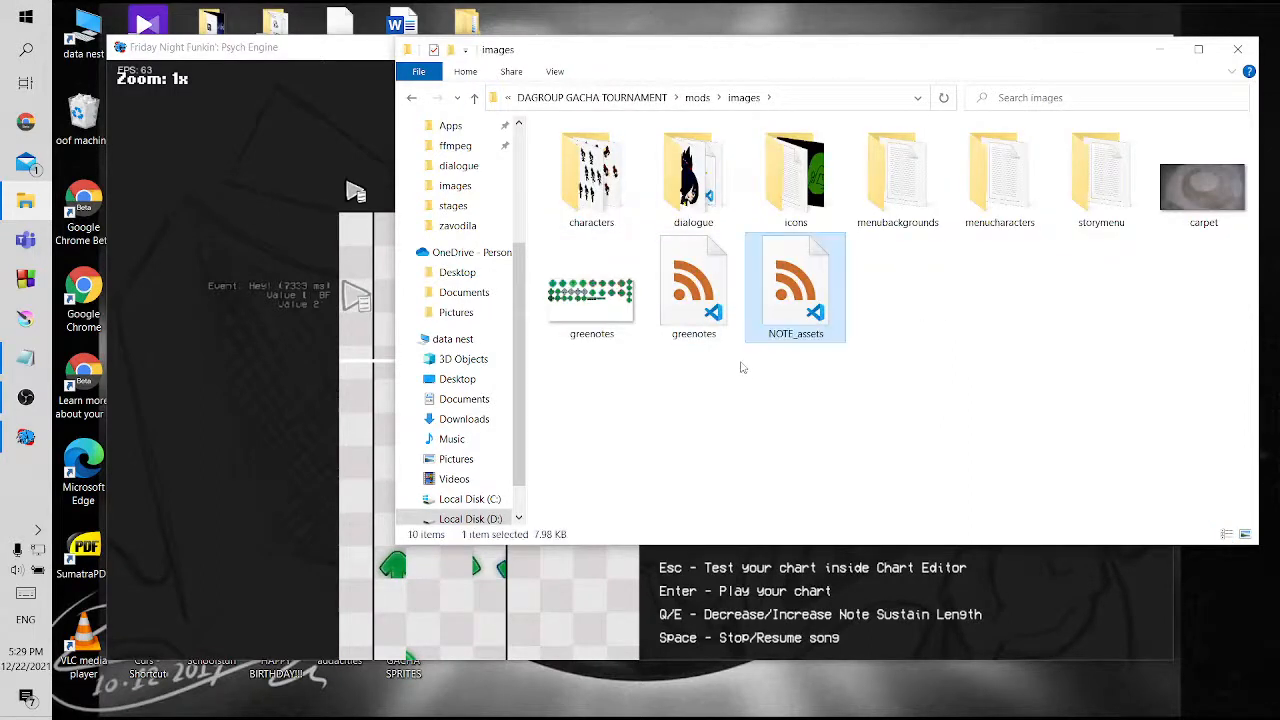
Replace the old greenotes XML with the NOTE_assets copy renamed as greenotes, and reapply the note texture in the chart editor
click(704, 337)
key(Delete)
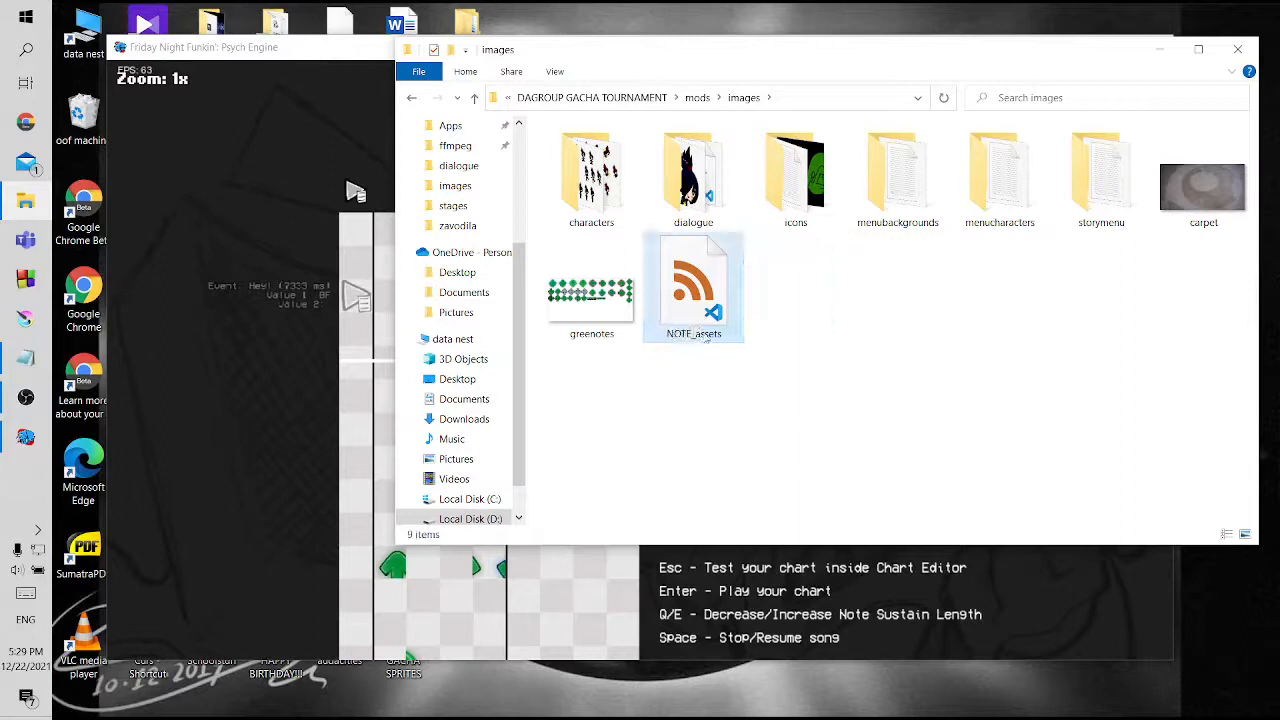
click(703, 341)
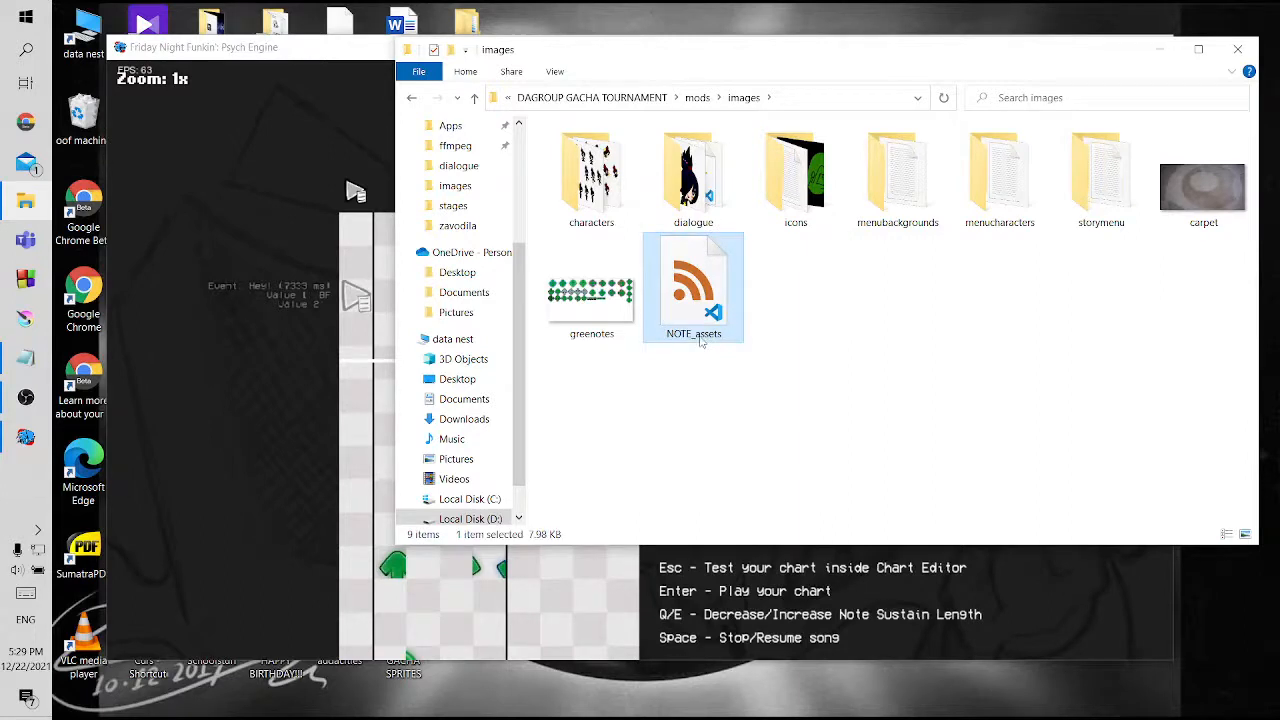
click(702, 338)
text(greenotes)
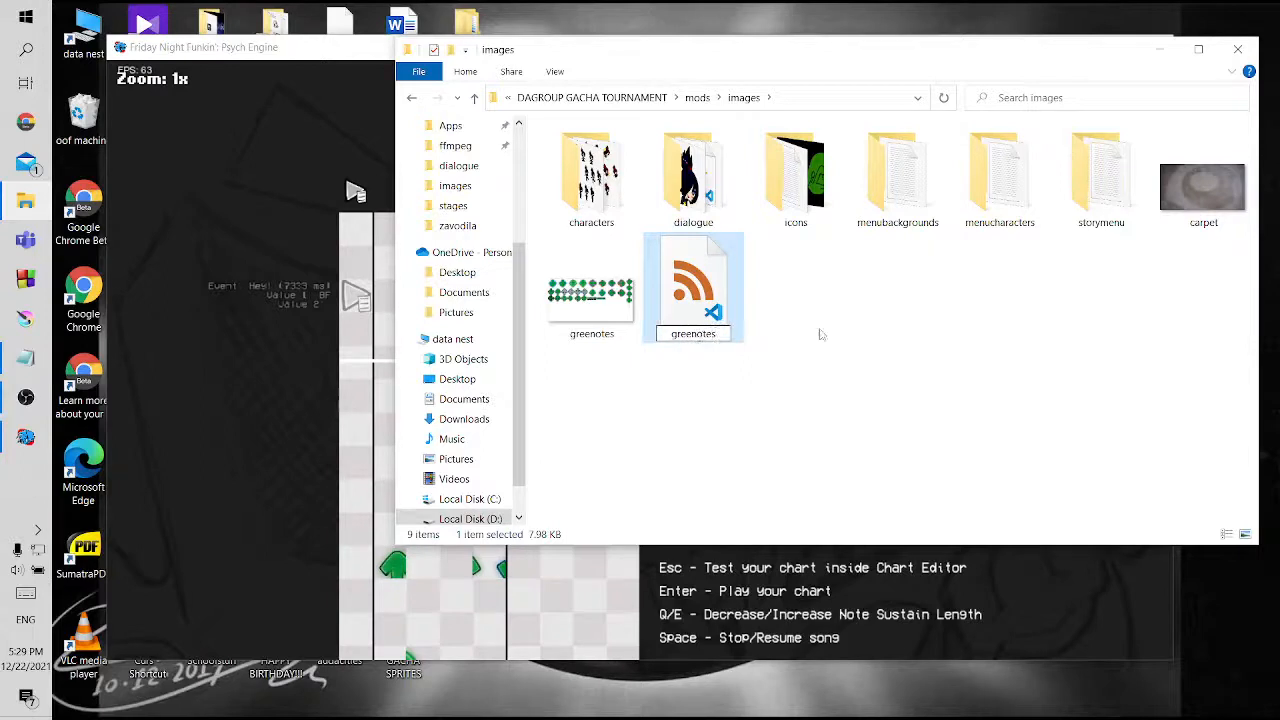
key(Return)
click(353, 478)
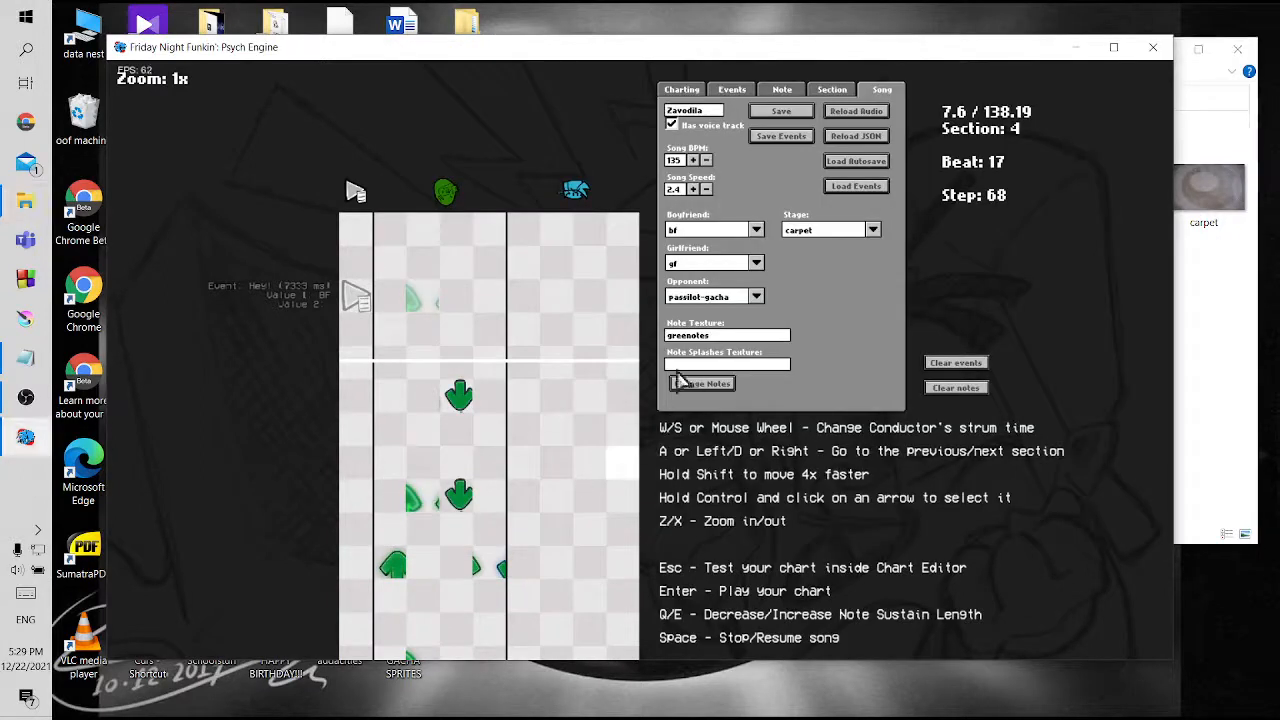
click(701, 380)
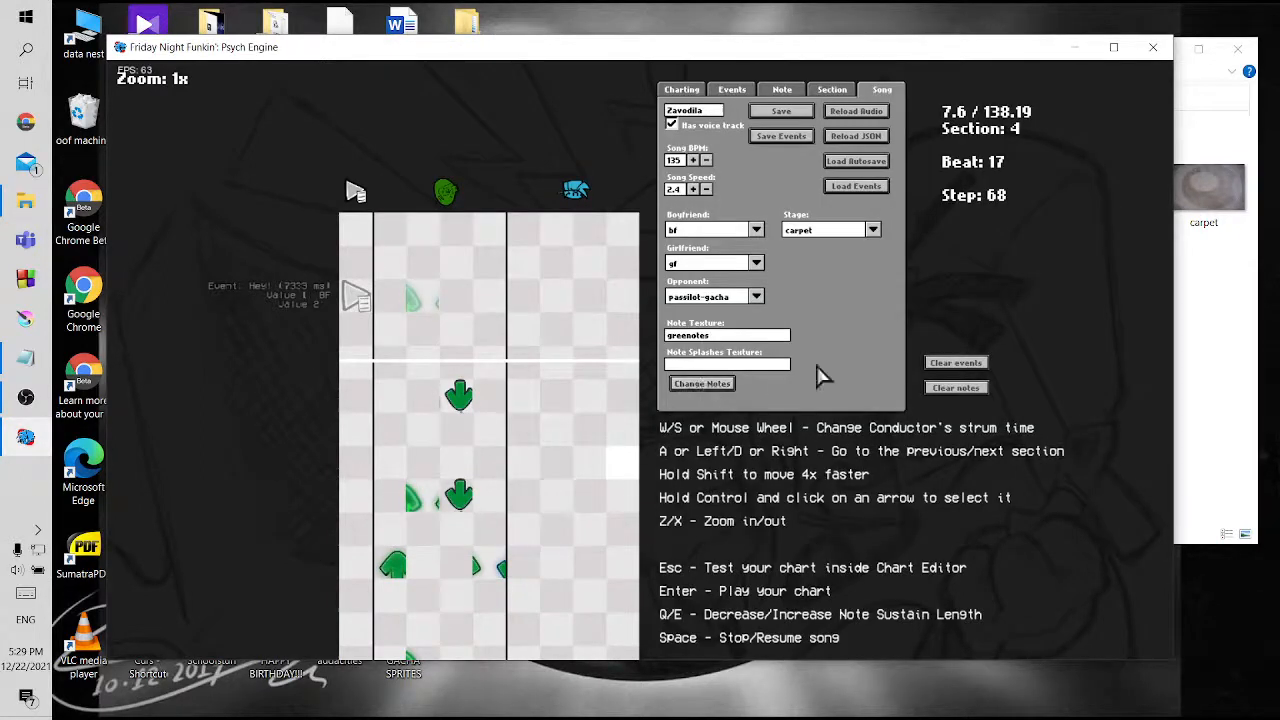
Rename the greenotes image file in the mods images folder to greenotes1
click(1232, 350)
click(615, 342)
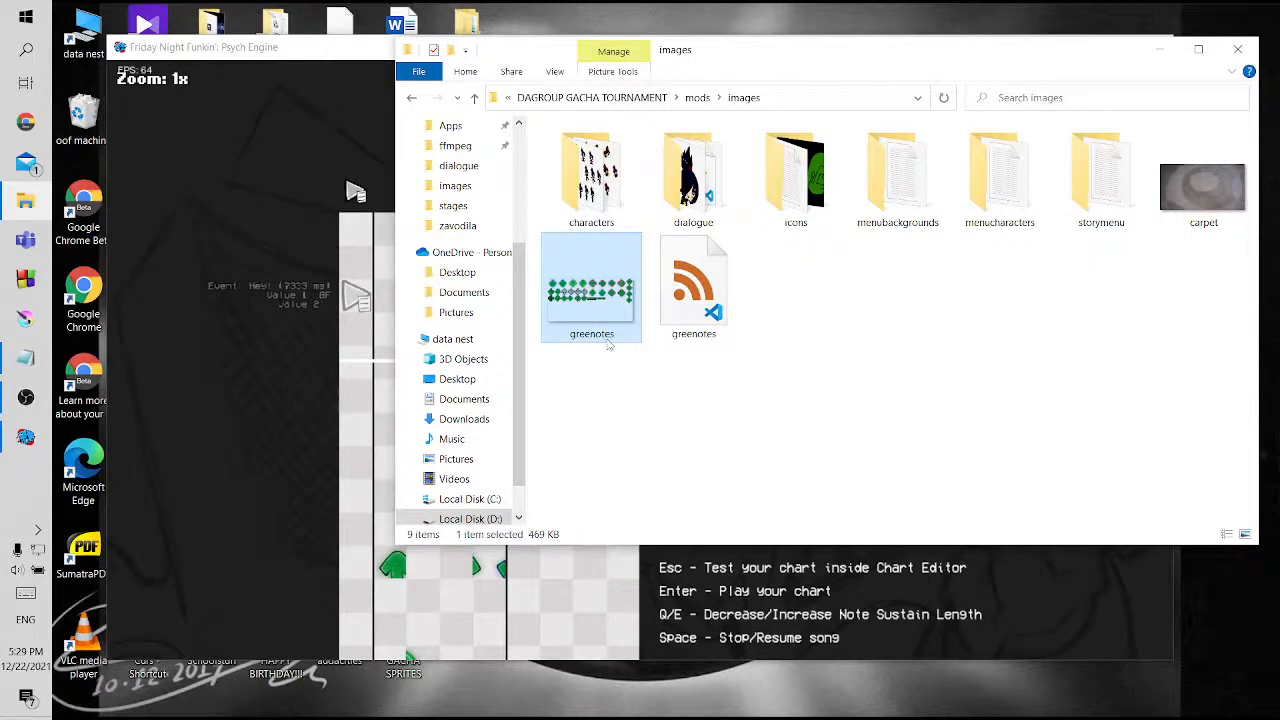
click(607, 339)
key(End)
text(1)
key(Return)
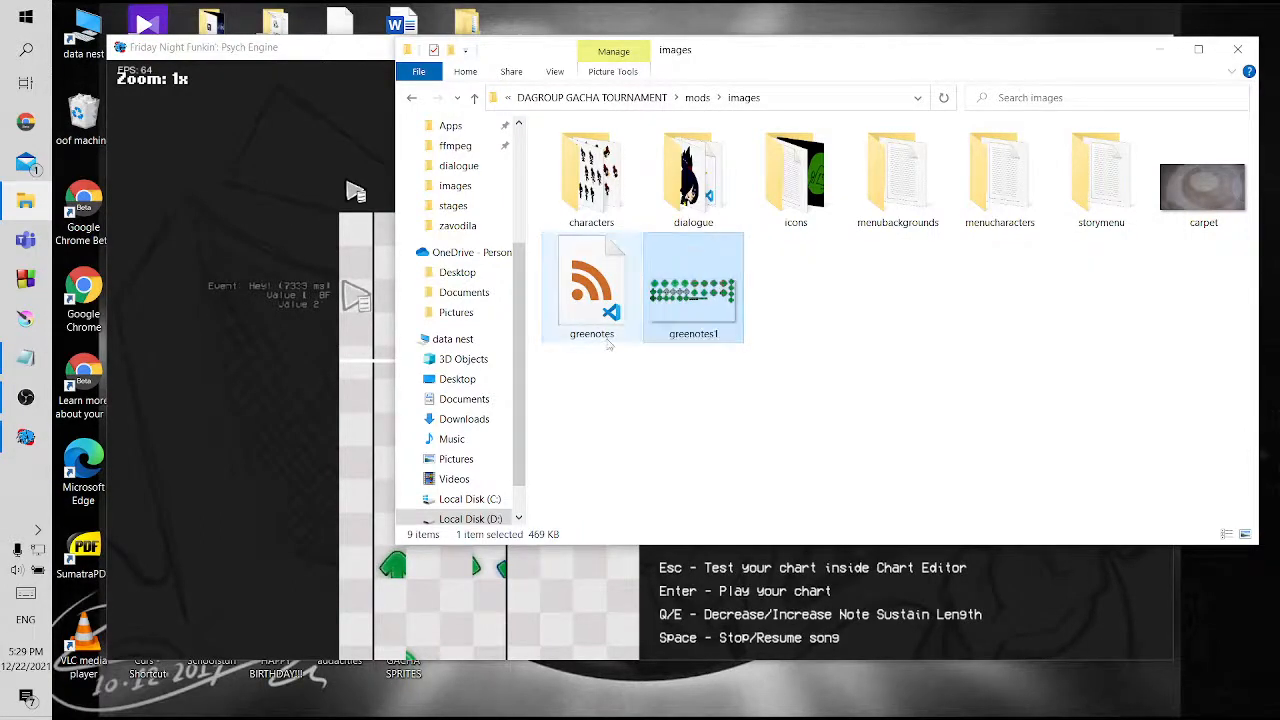
Rename the matching greenotes XML file to greenotes1
click(601, 341)
click(598, 338)
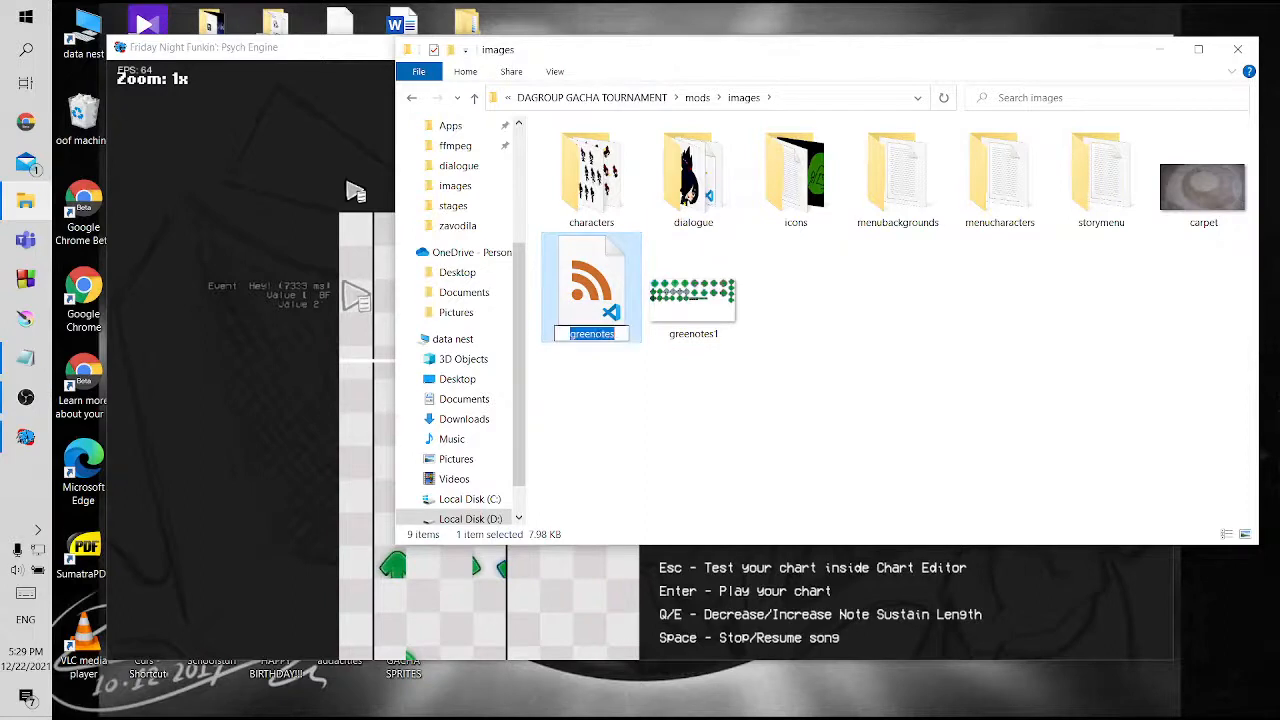
key(End)
text(1)
key(Return)
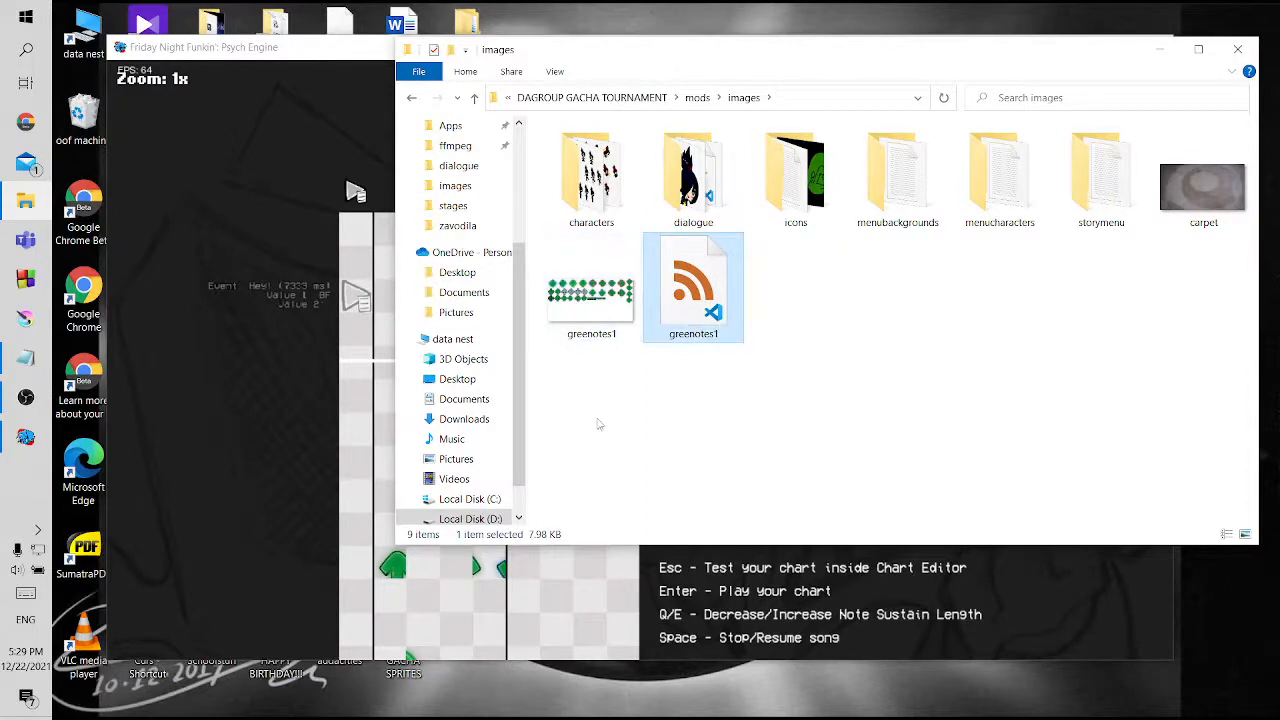
click(605, 424)
Apply the note texture change again in the chart editor and inspect the notes in sections 4 and 5
click(234, 484)
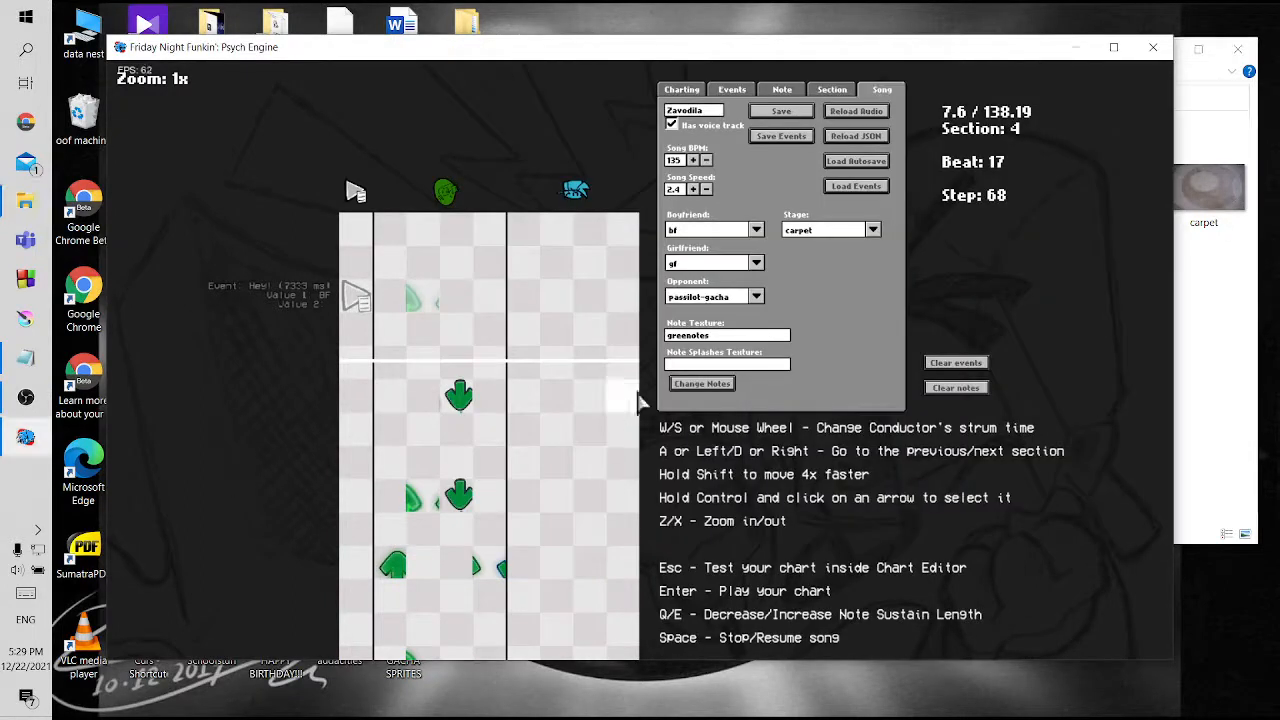
click(699, 384)
scroll(460, 410, down, 10)
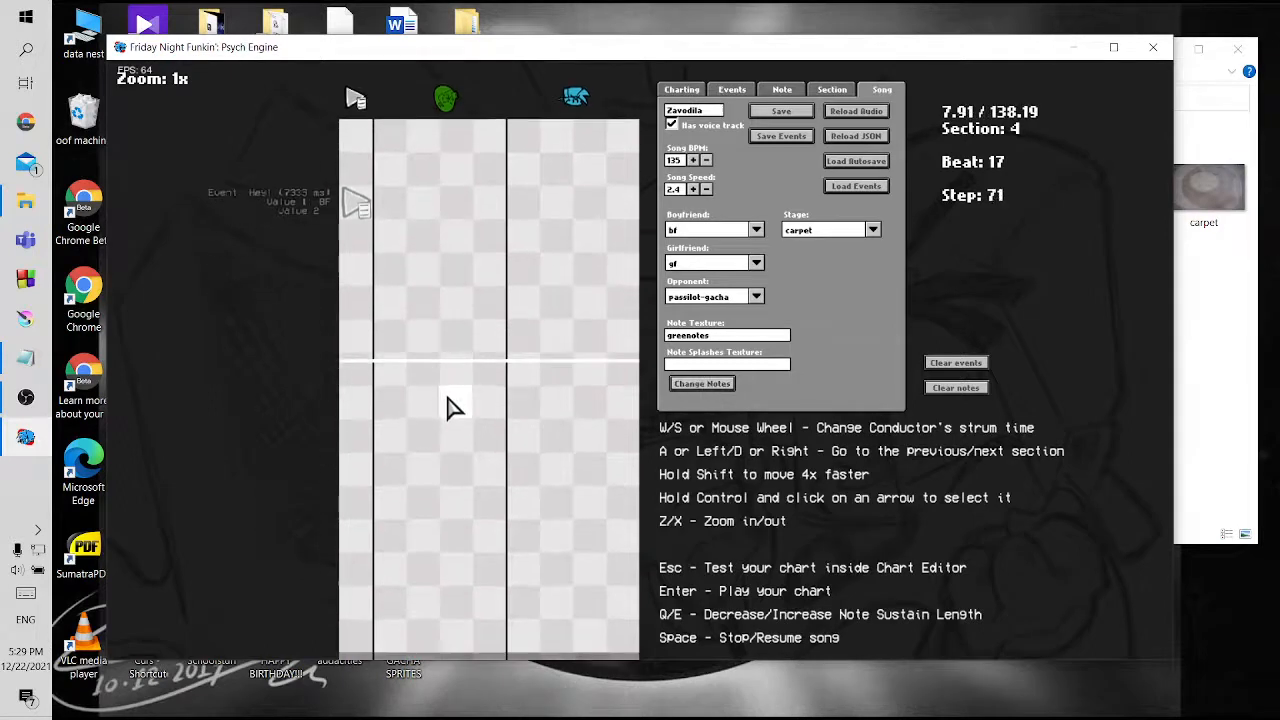
scroll(450, 405, down, 11)
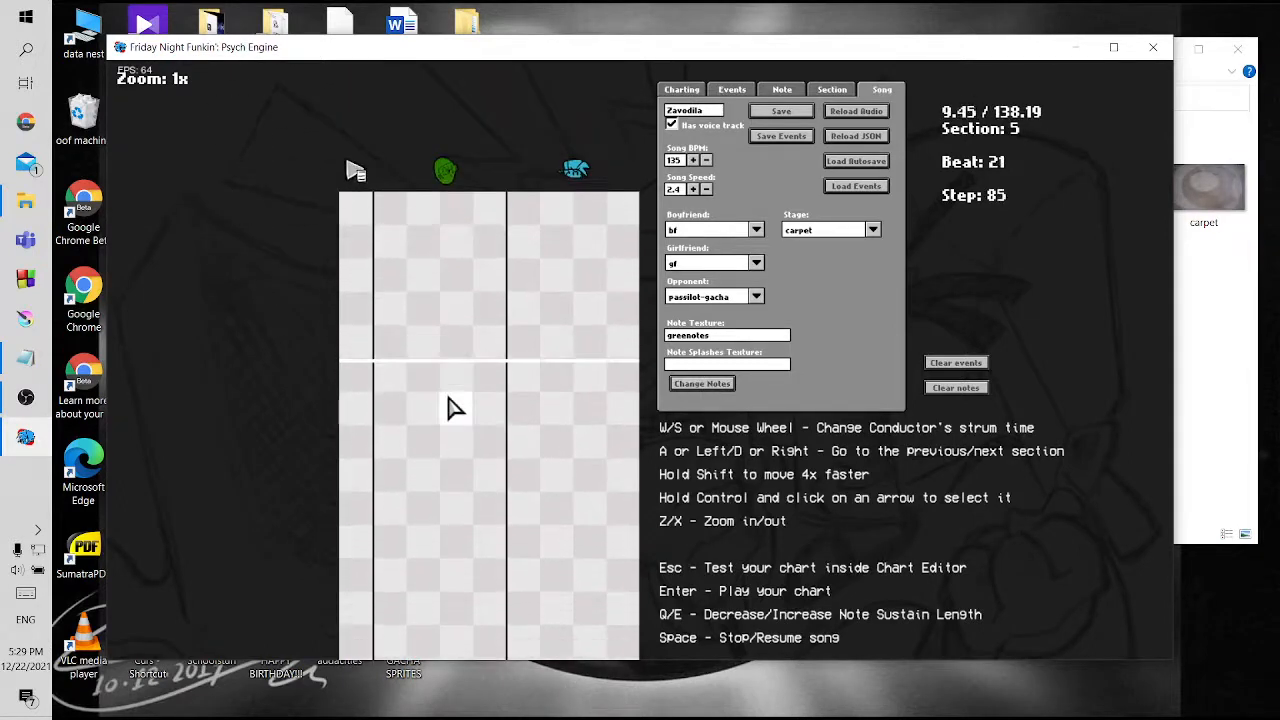
scroll(450, 408, up, 10)
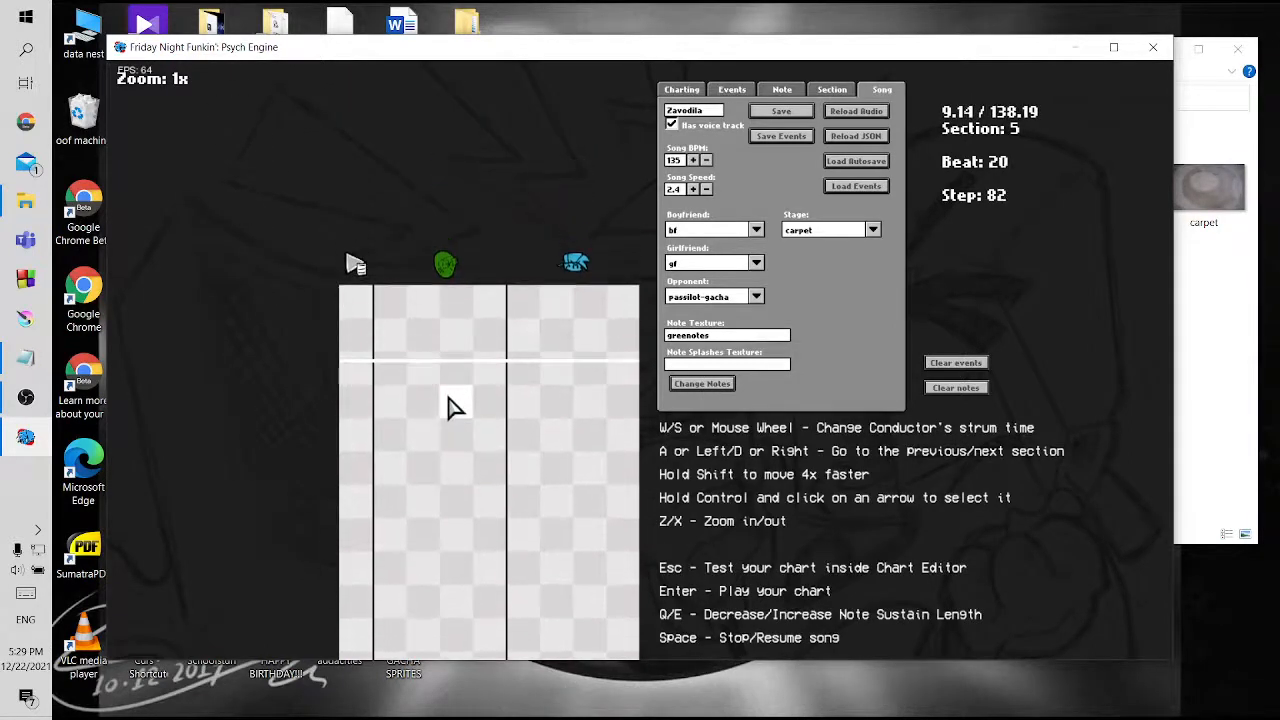
scroll(450, 408, up, 2)
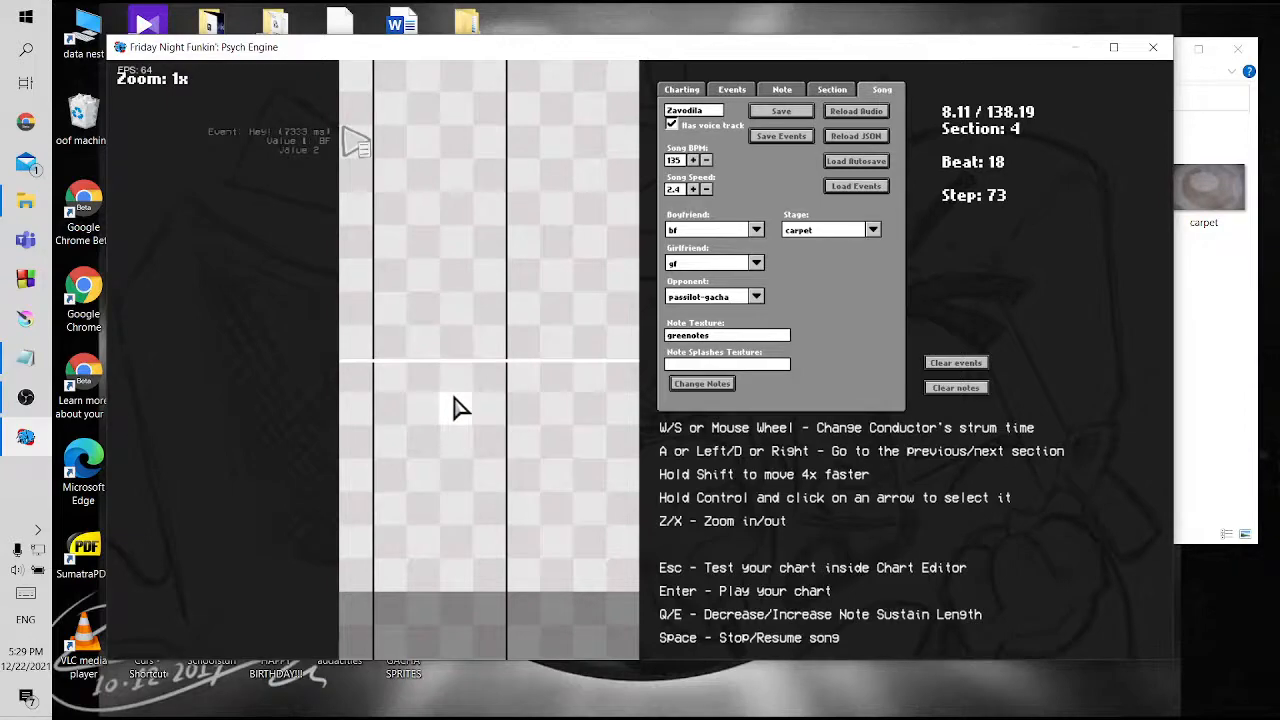
Playtest Zavodila to check the custom note texture in game, pausing the song during the countdown
key(Return)
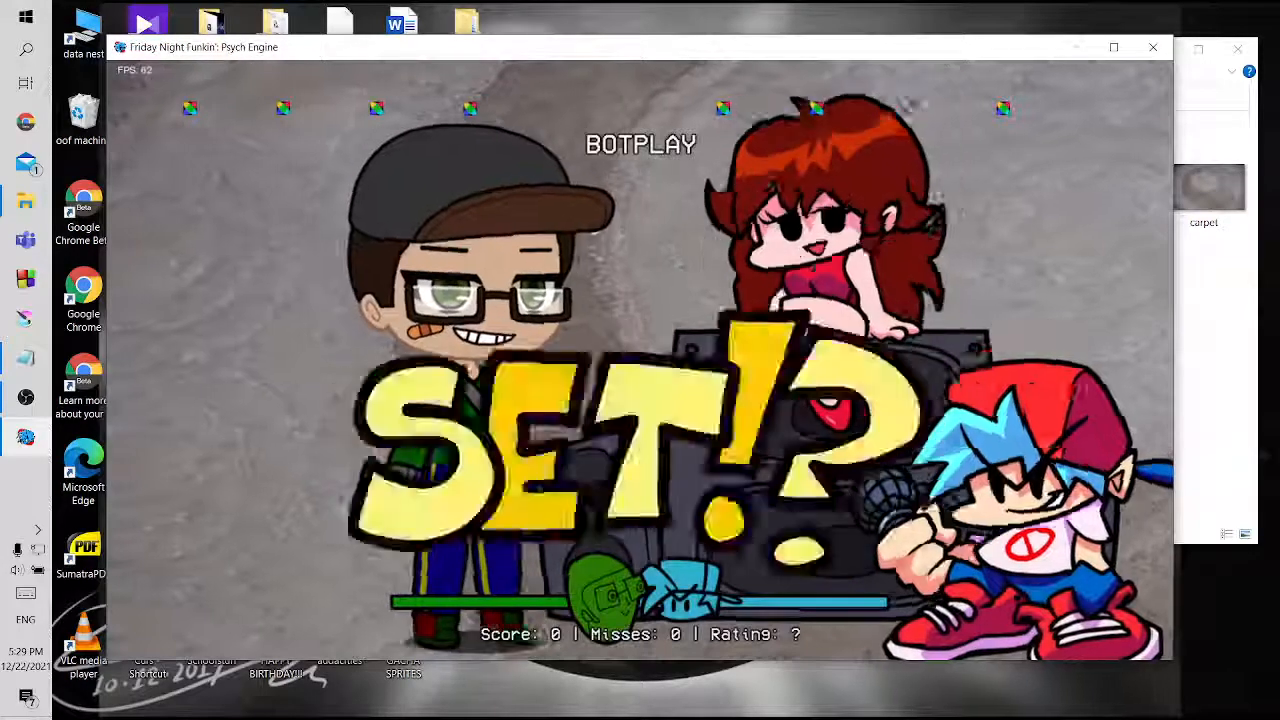
key(Return)
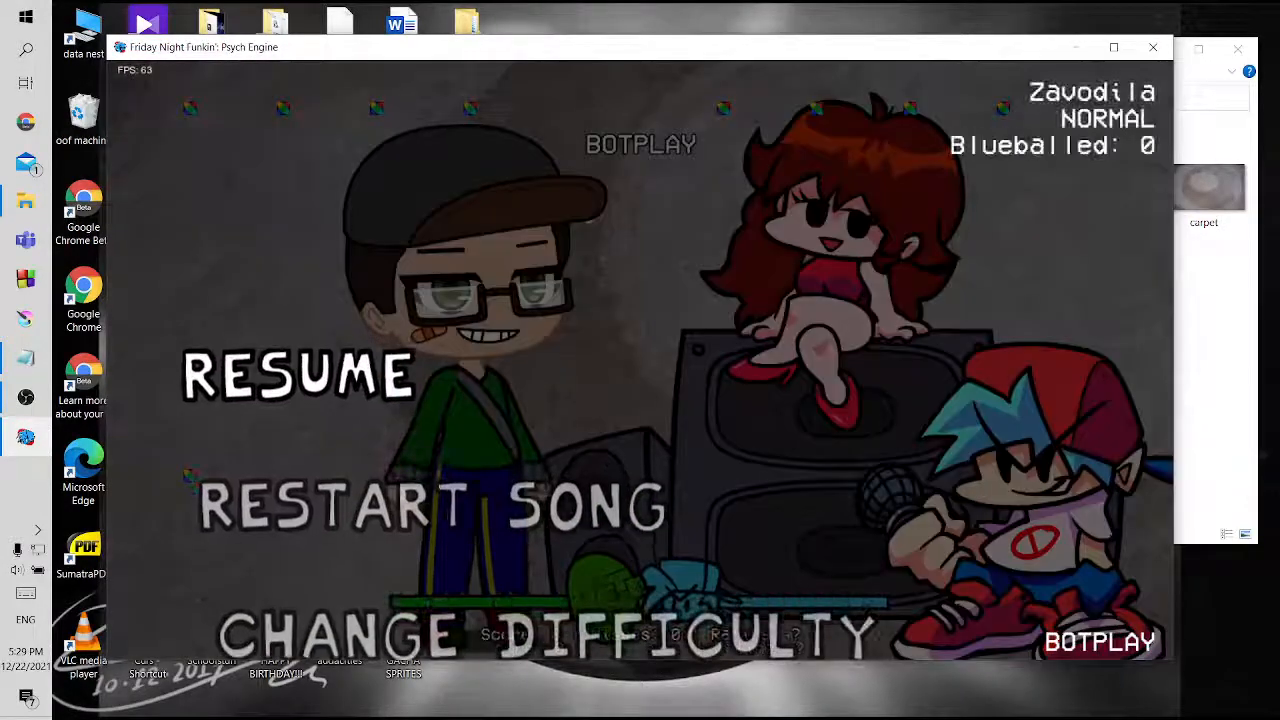
Resume the Zavodila playtest to check how the notes render, and return to the chart editor
key(Return)
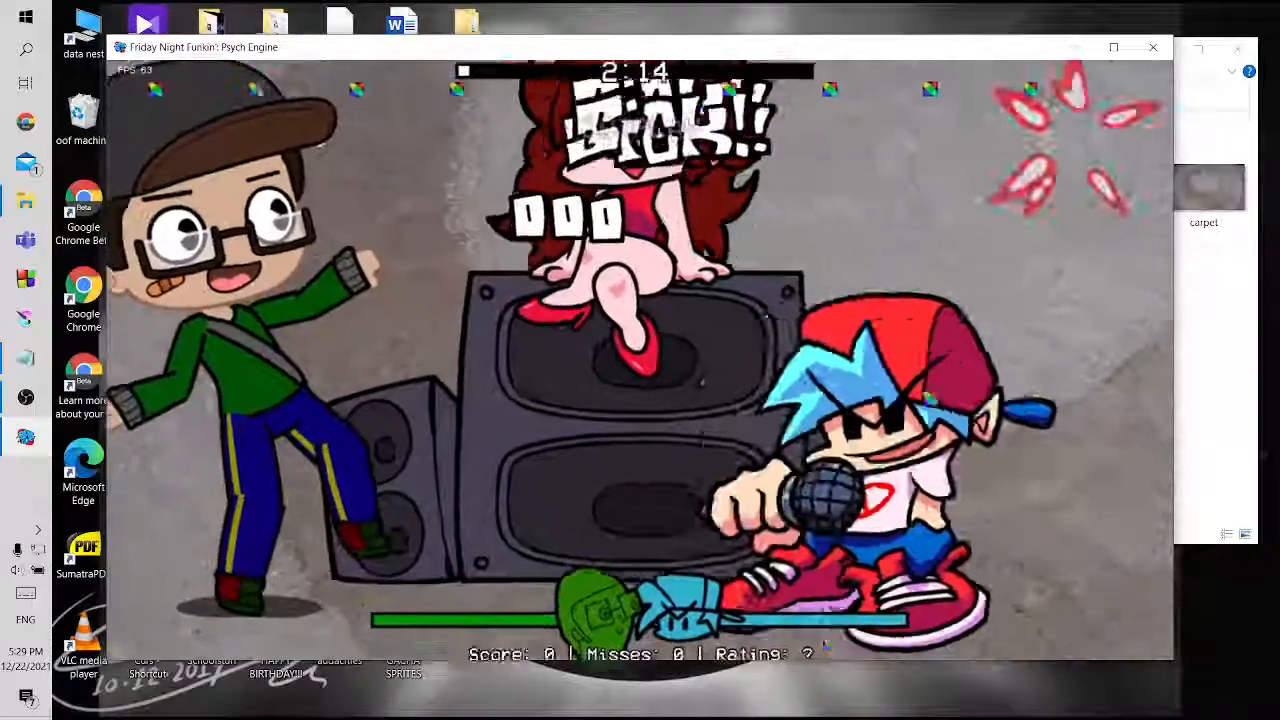
key(Return)
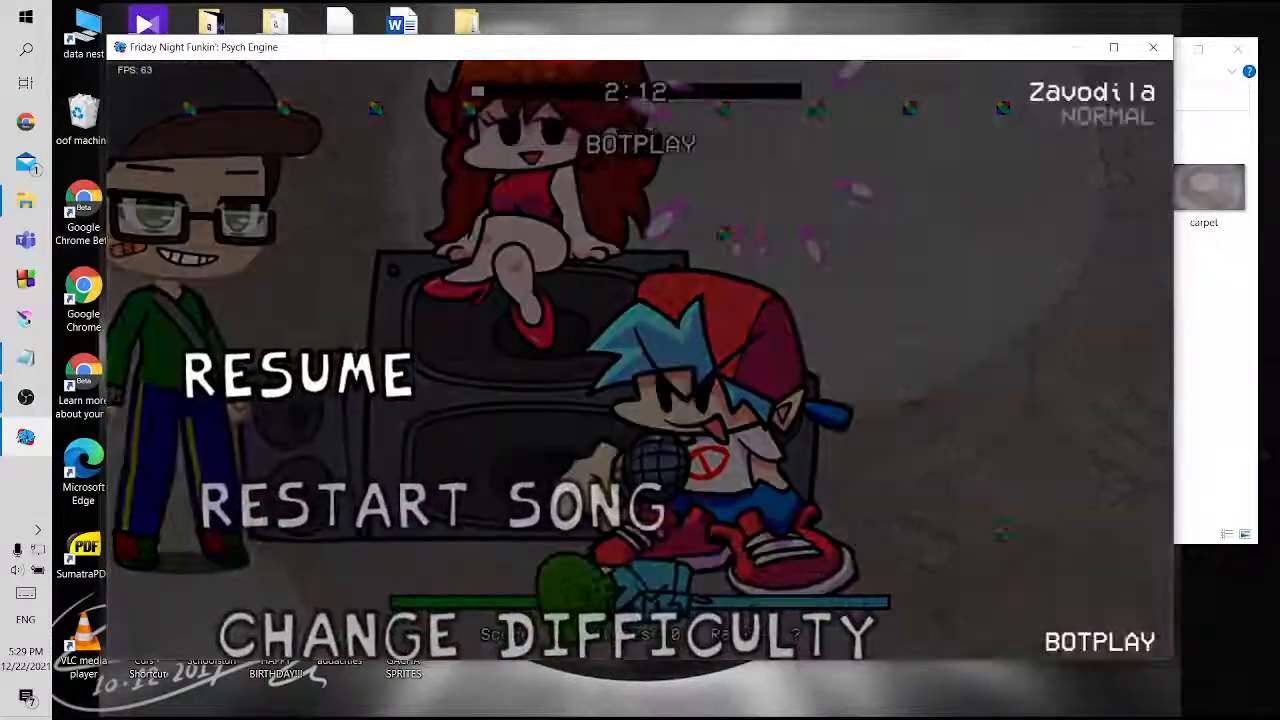
key(Return)
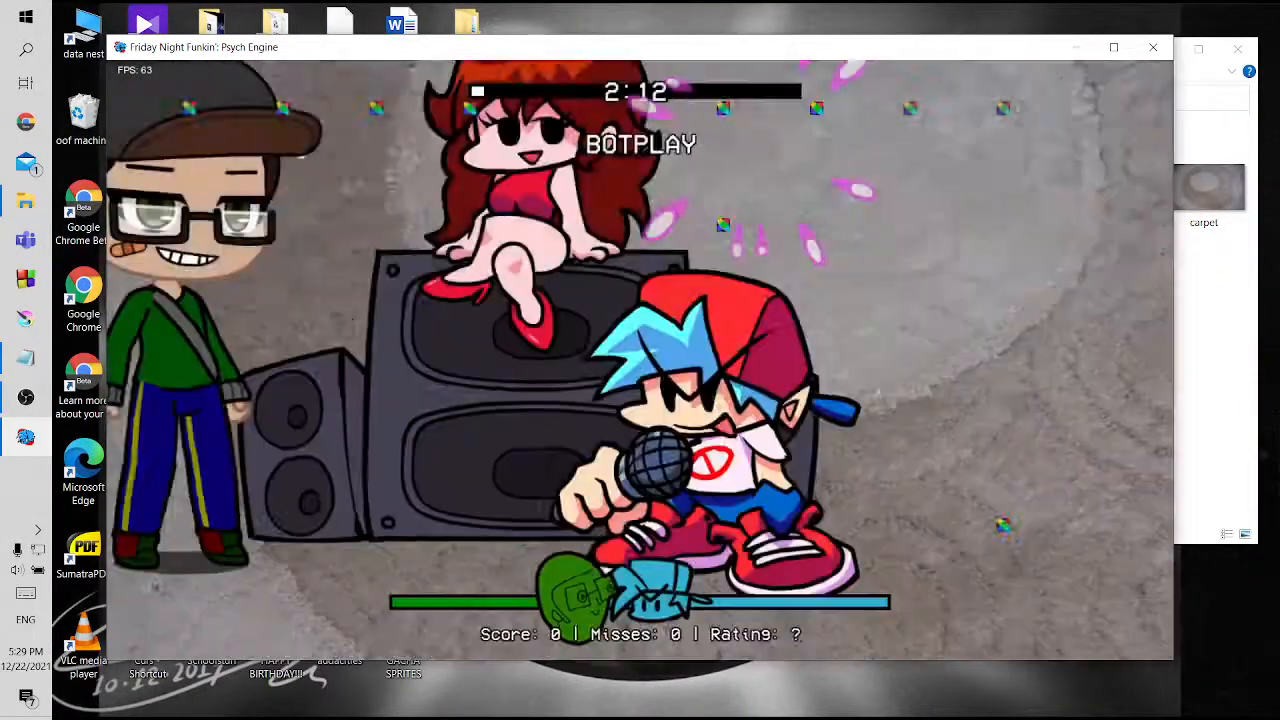
key(7)
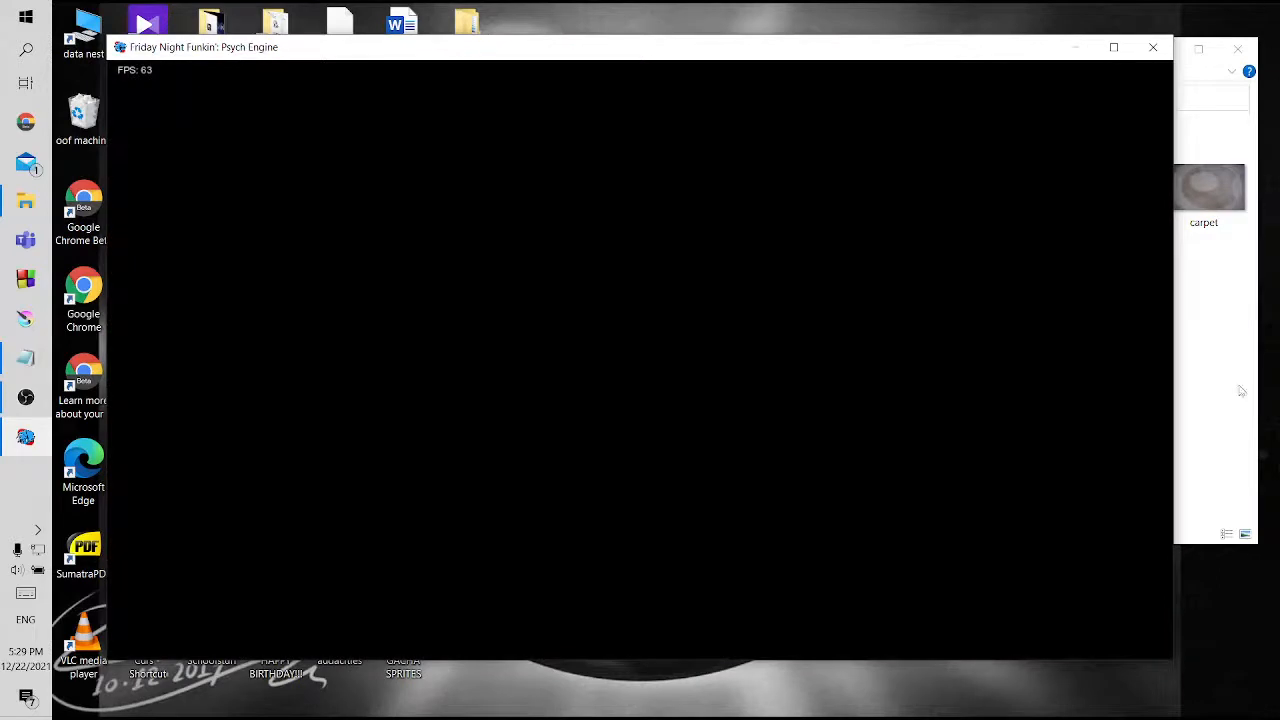
Check the names of the green note image and its XML file in the mods images folder
click(1202, 380)
click(579, 340)
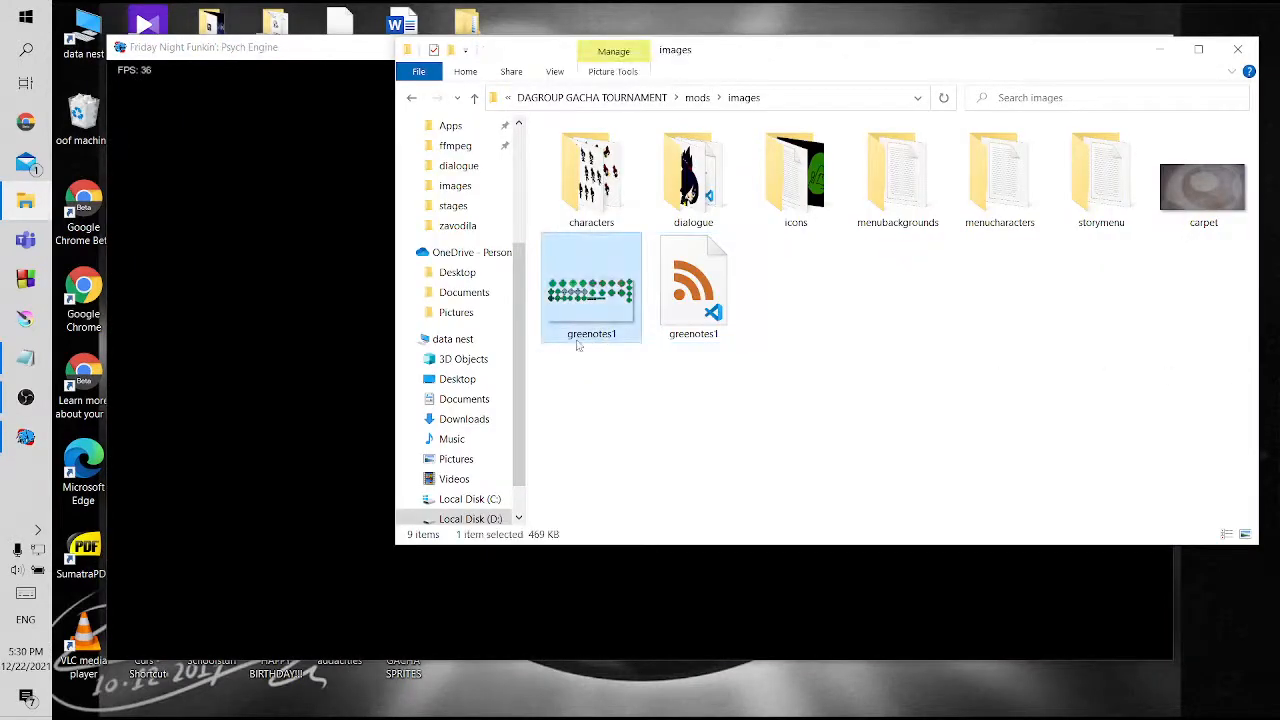
click(584, 337)
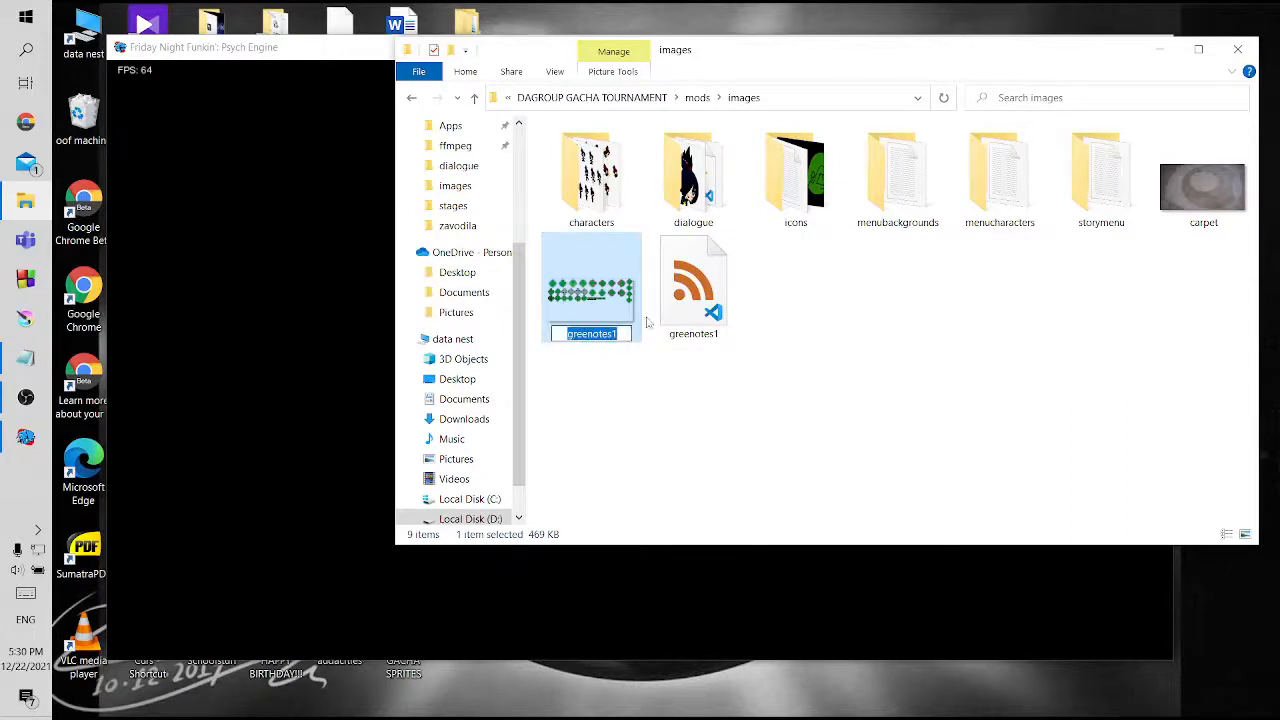
click(697, 338)
click(697, 338)
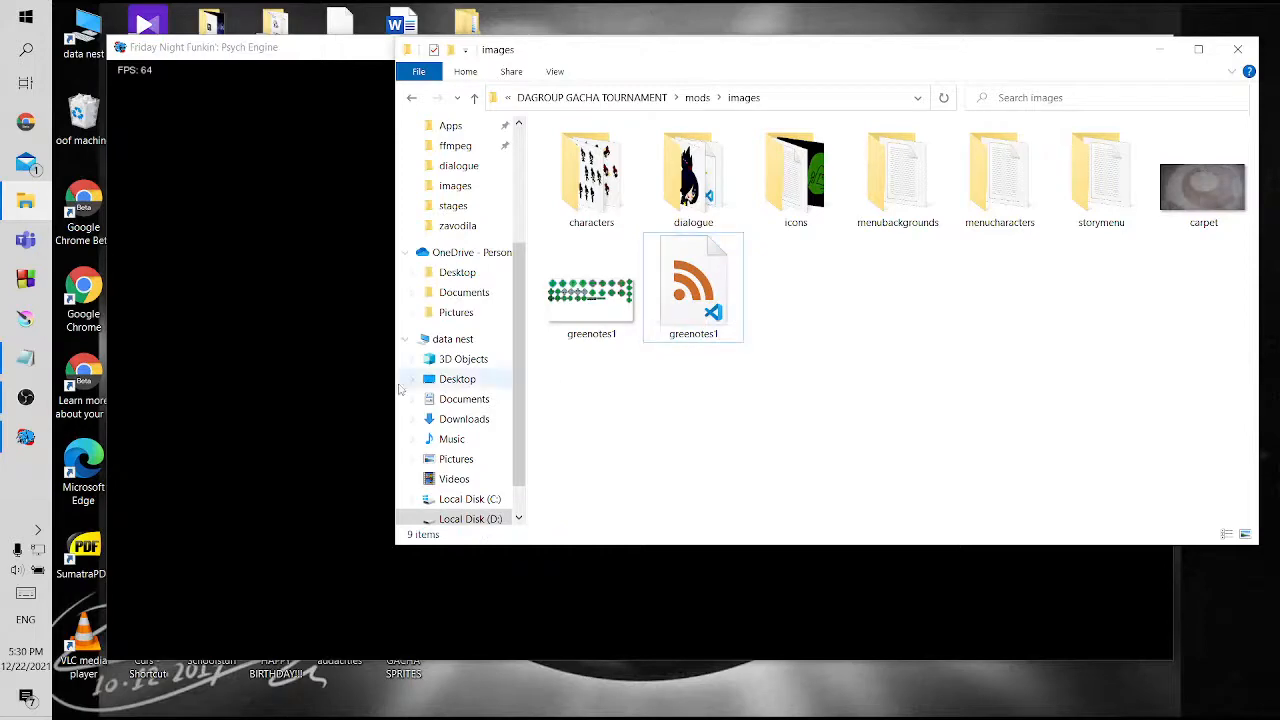
Set the song's note texture to greenotes1 in the chart editor, apply it, and preview the notes in section 4
click(324, 384)
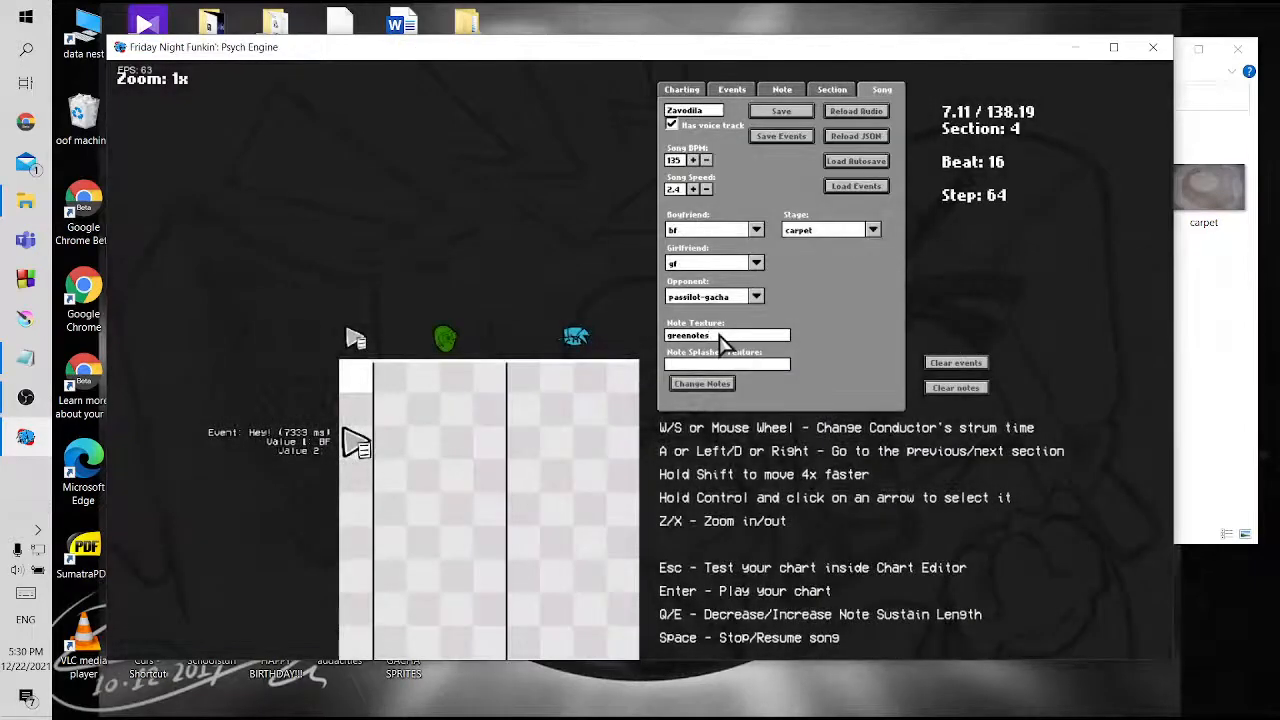
click(703, 383)
scroll(465, 462, down, 1)
key(space)
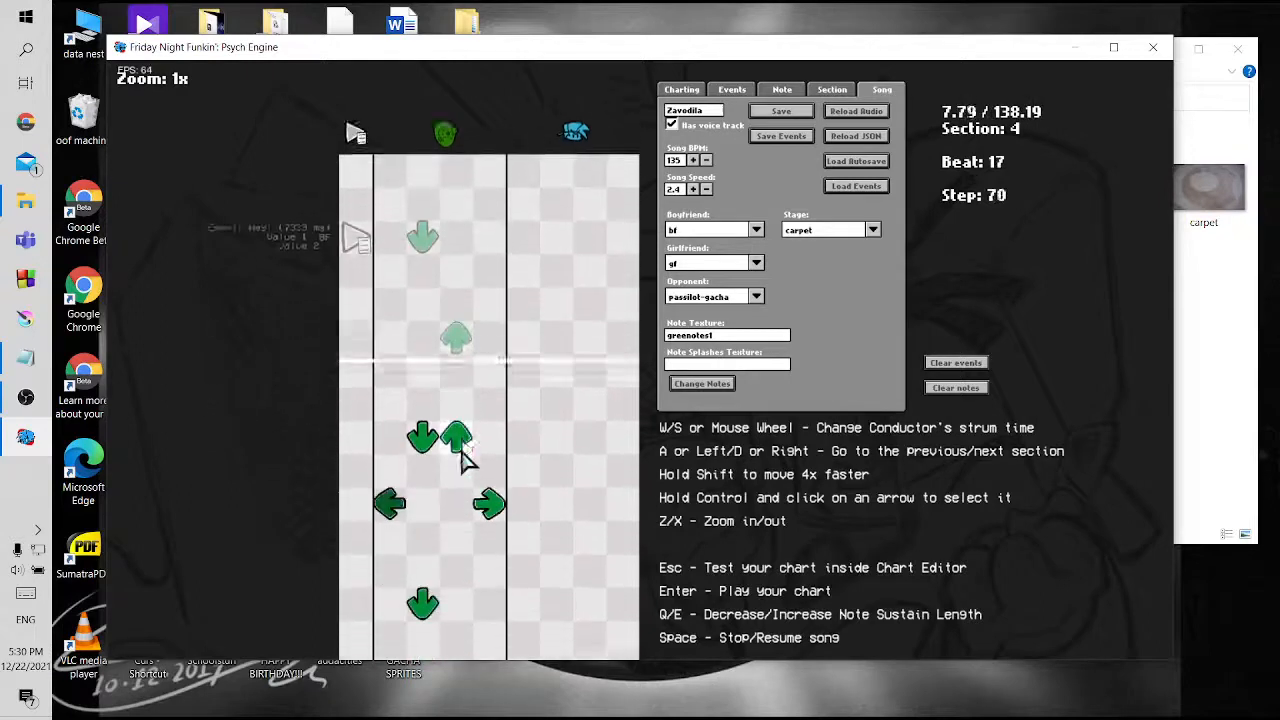
key(space)
scroll(465, 462, up, 5)
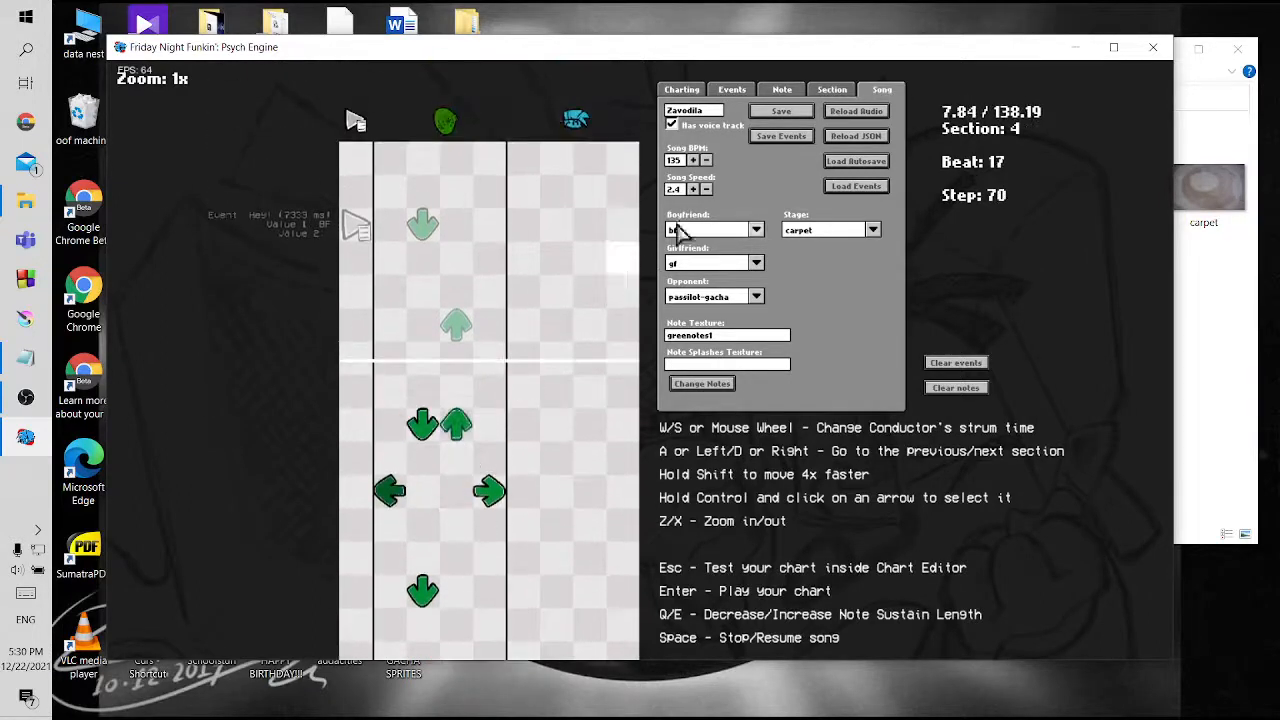
Save the chart as zavodila over the existing JSON file and playtest it, pausing the song once the green notes have played
click(781, 111)
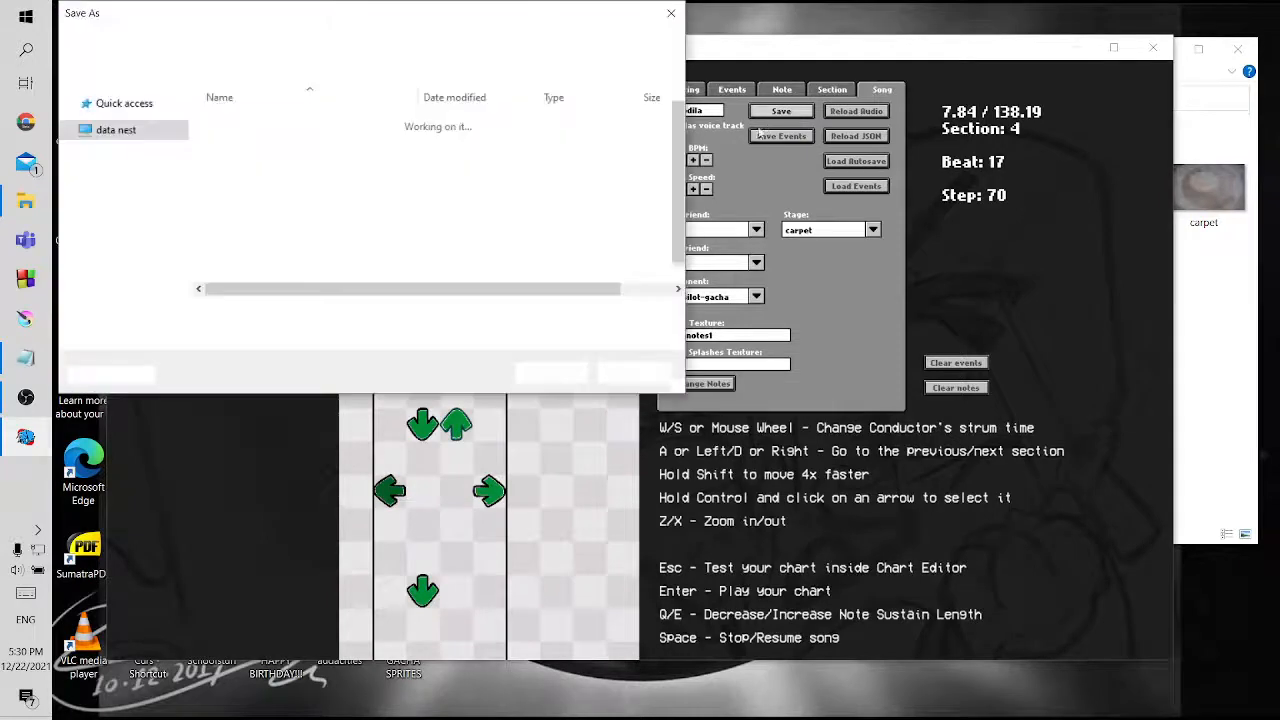
click(550, 372)
click(706, 369)
key(Return)
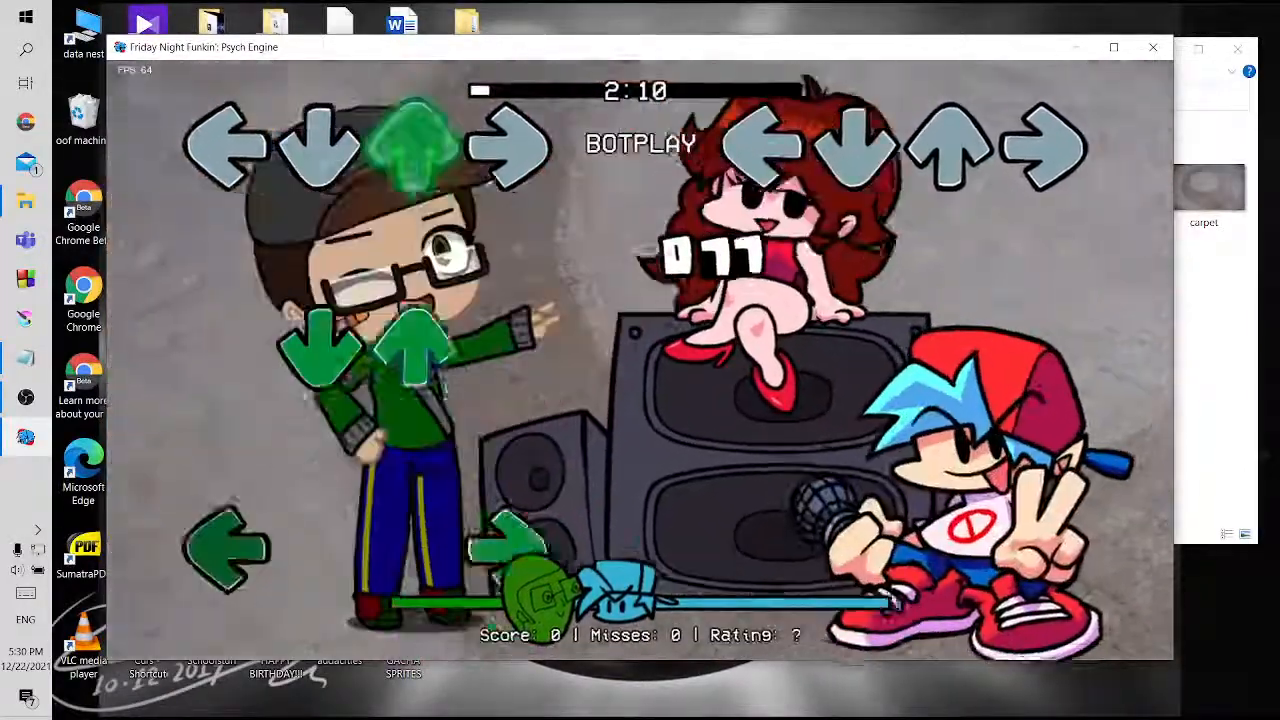
key(Return)
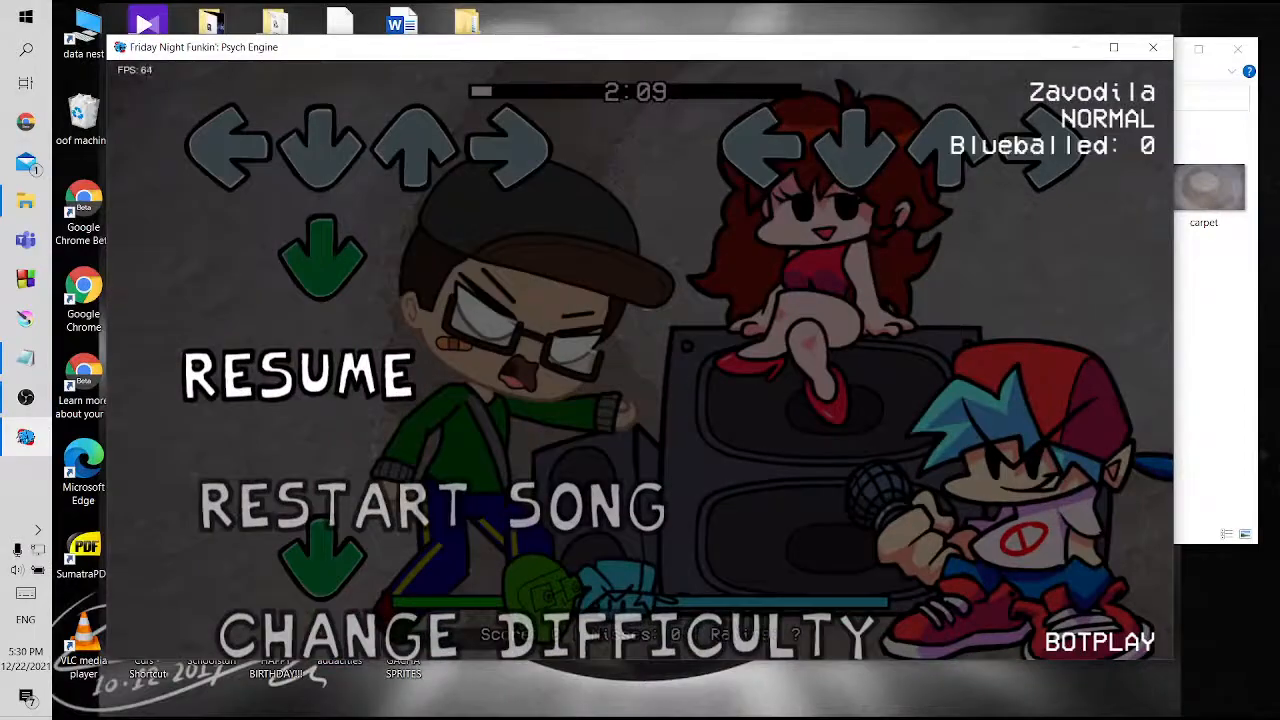
Switch to File Explorer and open the images folder inside the DAGROUP GACHA TOURNAMENT assets folder
click(1197, 318)
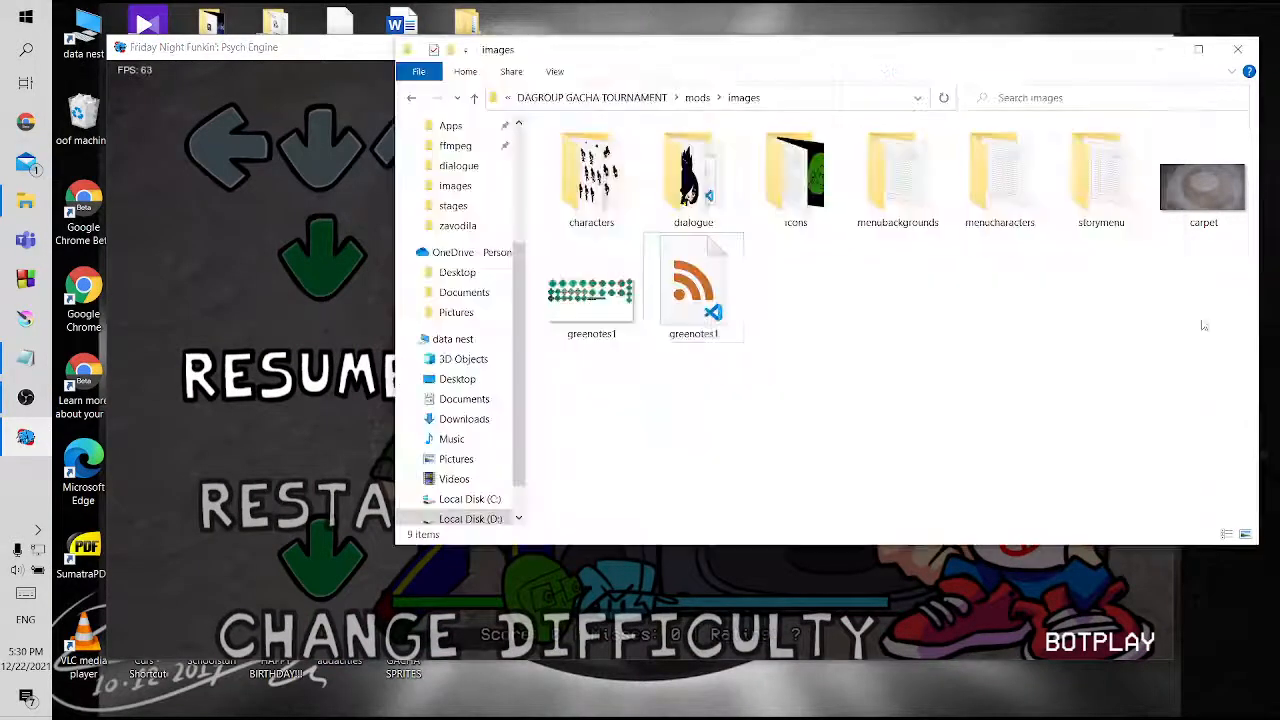
click(474, 97)
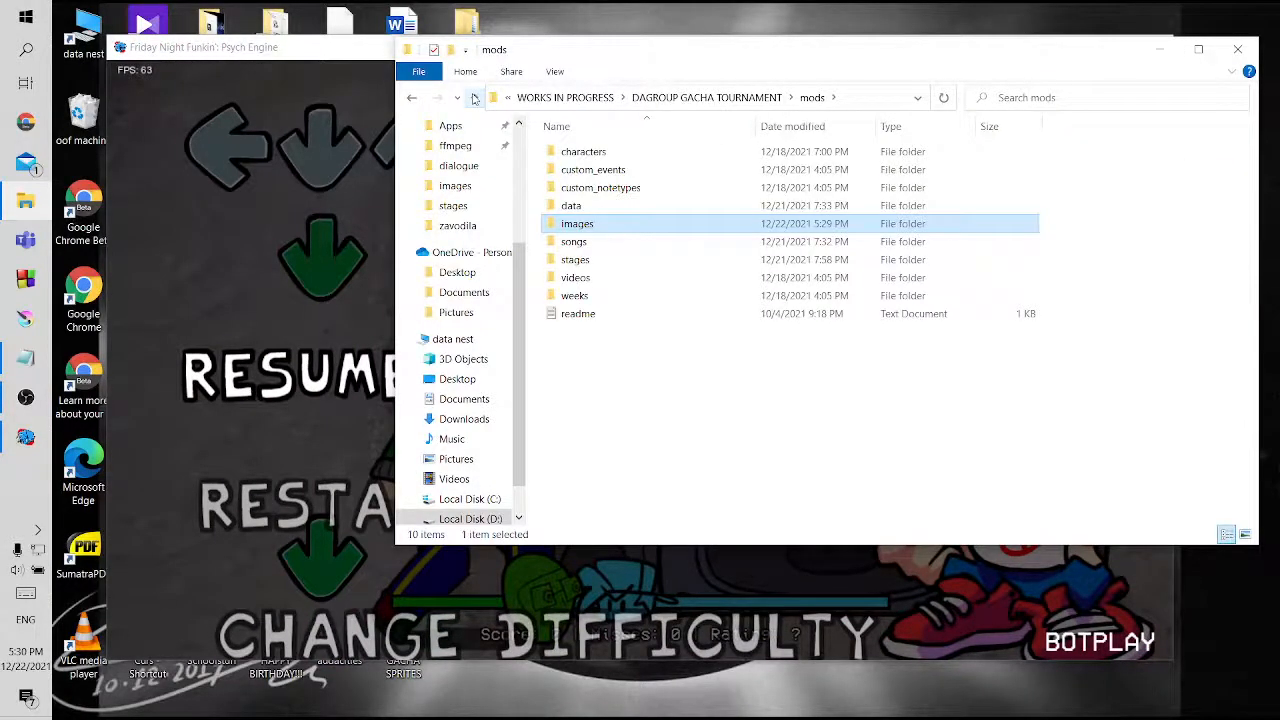
click(474, 97)
double_click(590, 152)
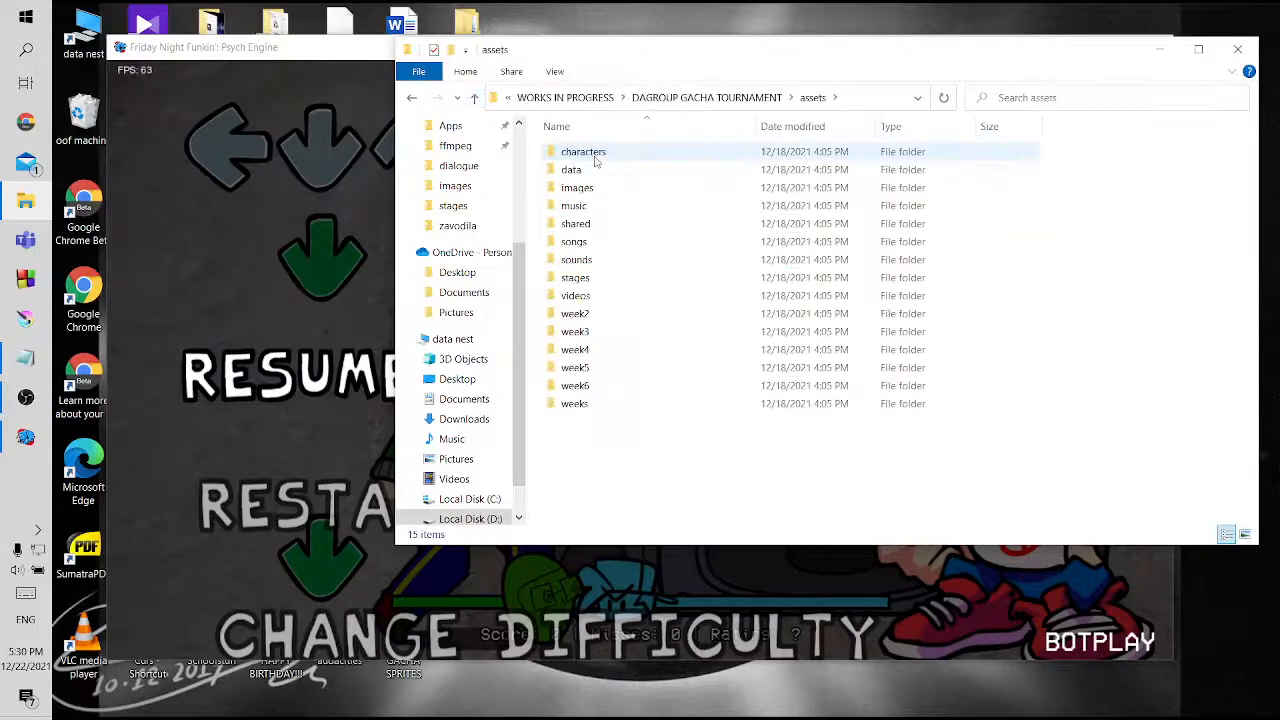
click(594, 190)
double_click(595, 192)
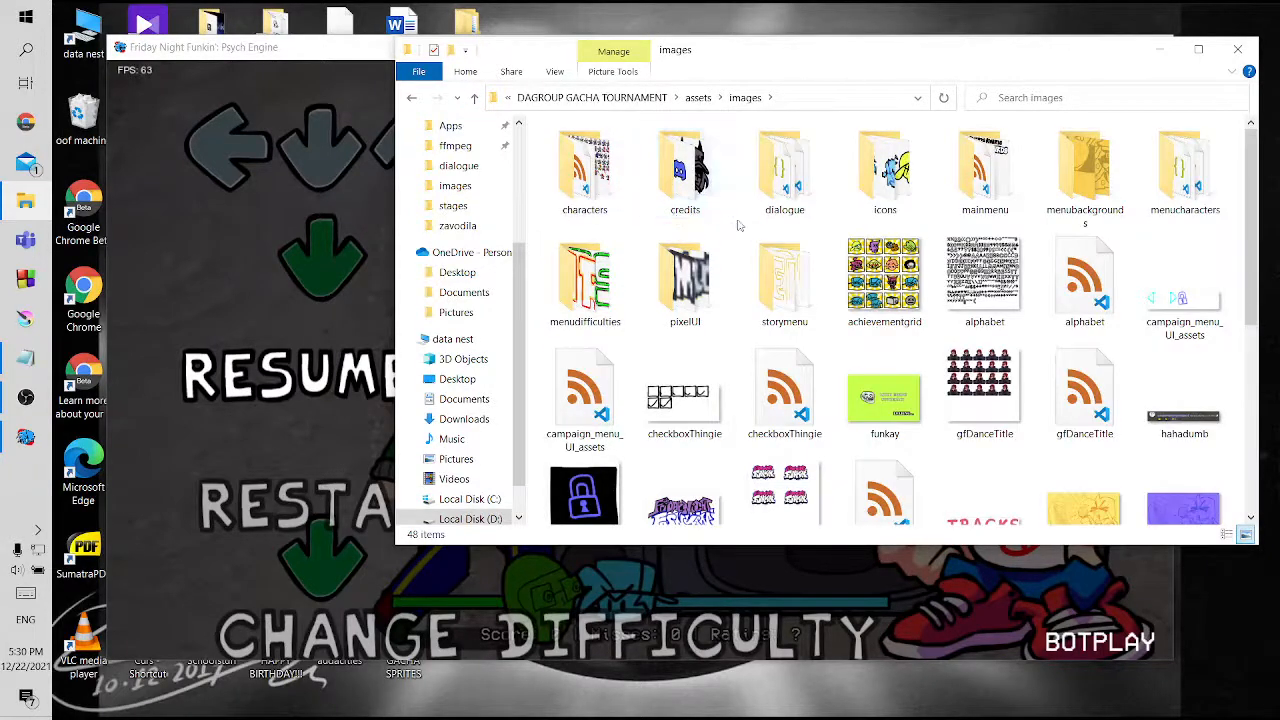
Search the assets images folder for "splash", and look through its files for a note splash texture
click(1100, 100)
text(splash)
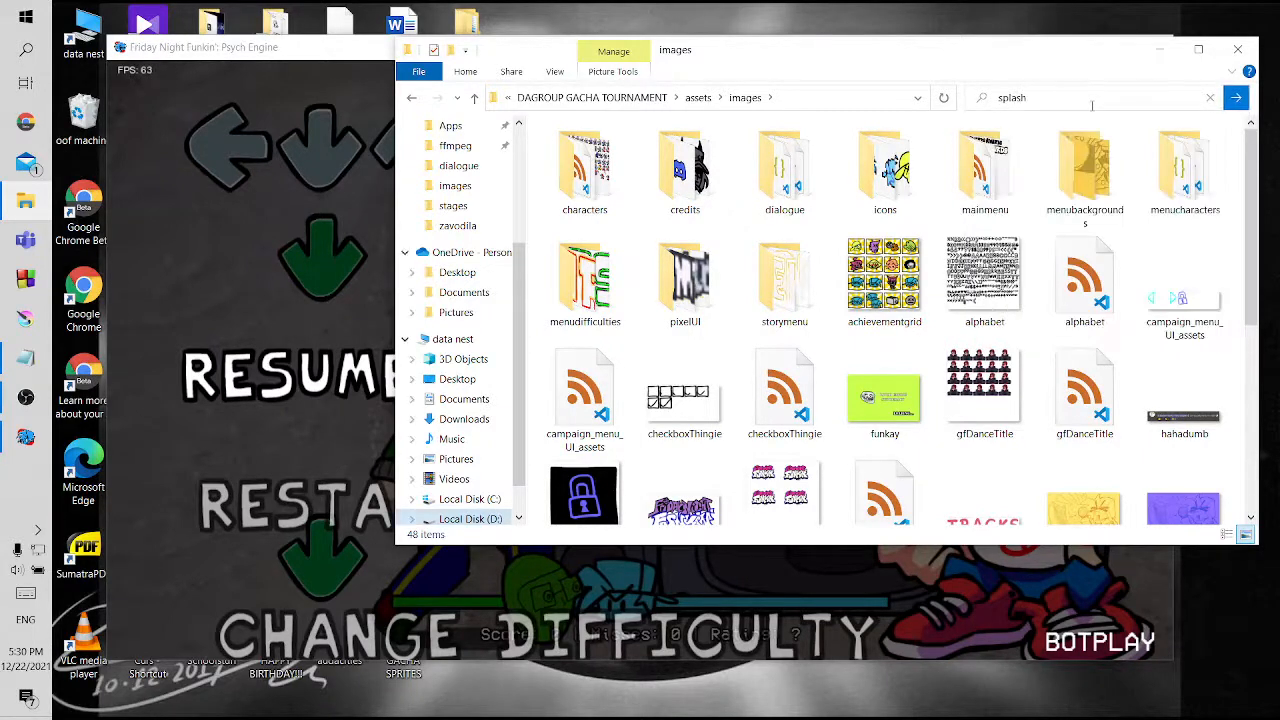
key(Return)
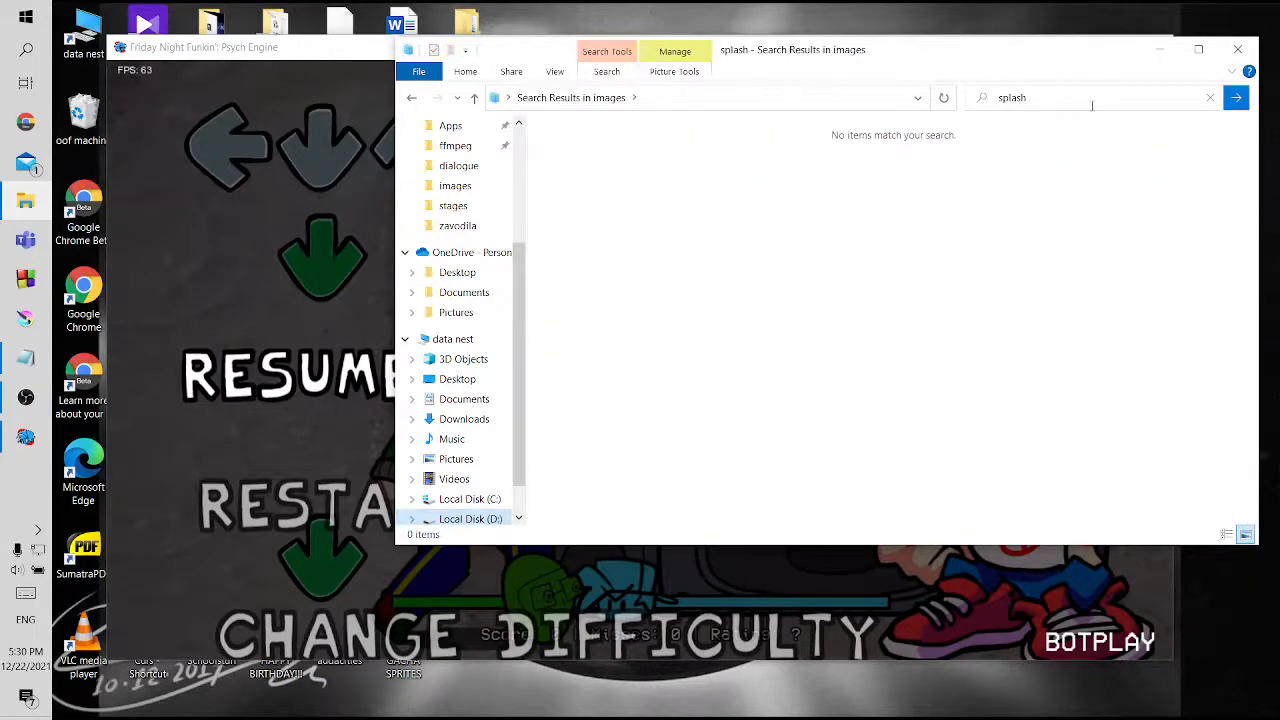
click(411, 98)
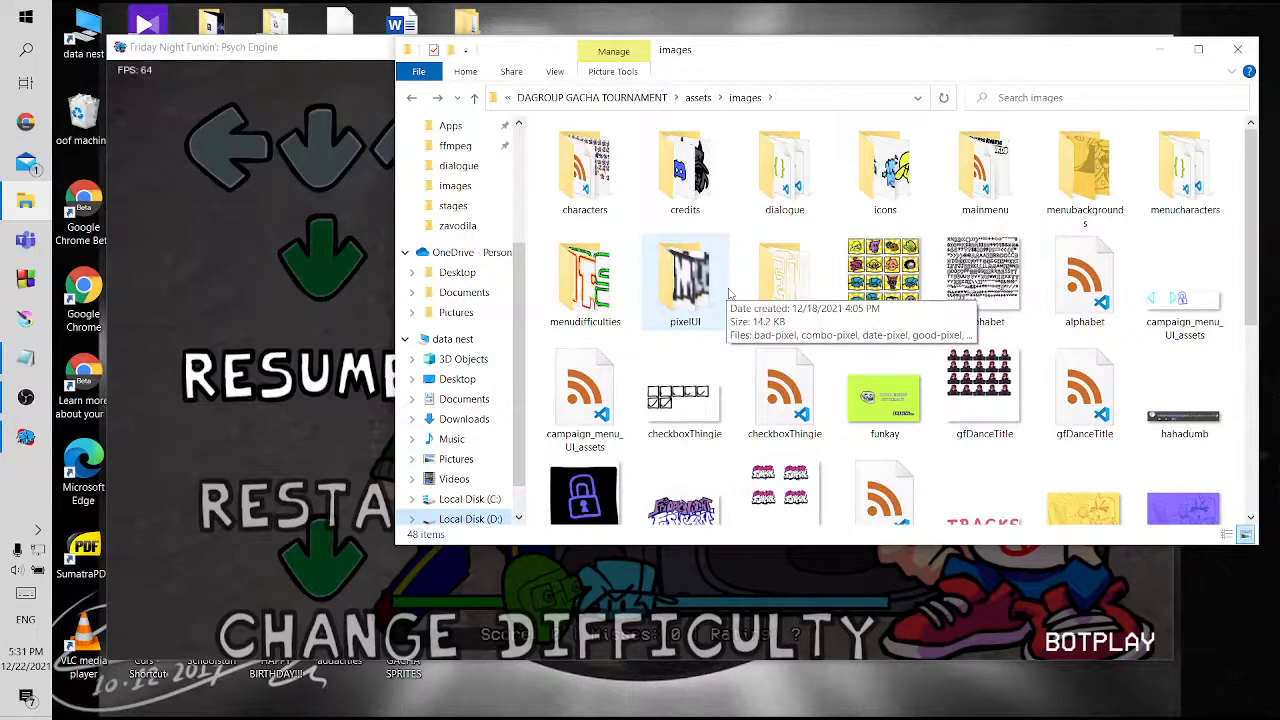
scroll(729, 293, down, 2)
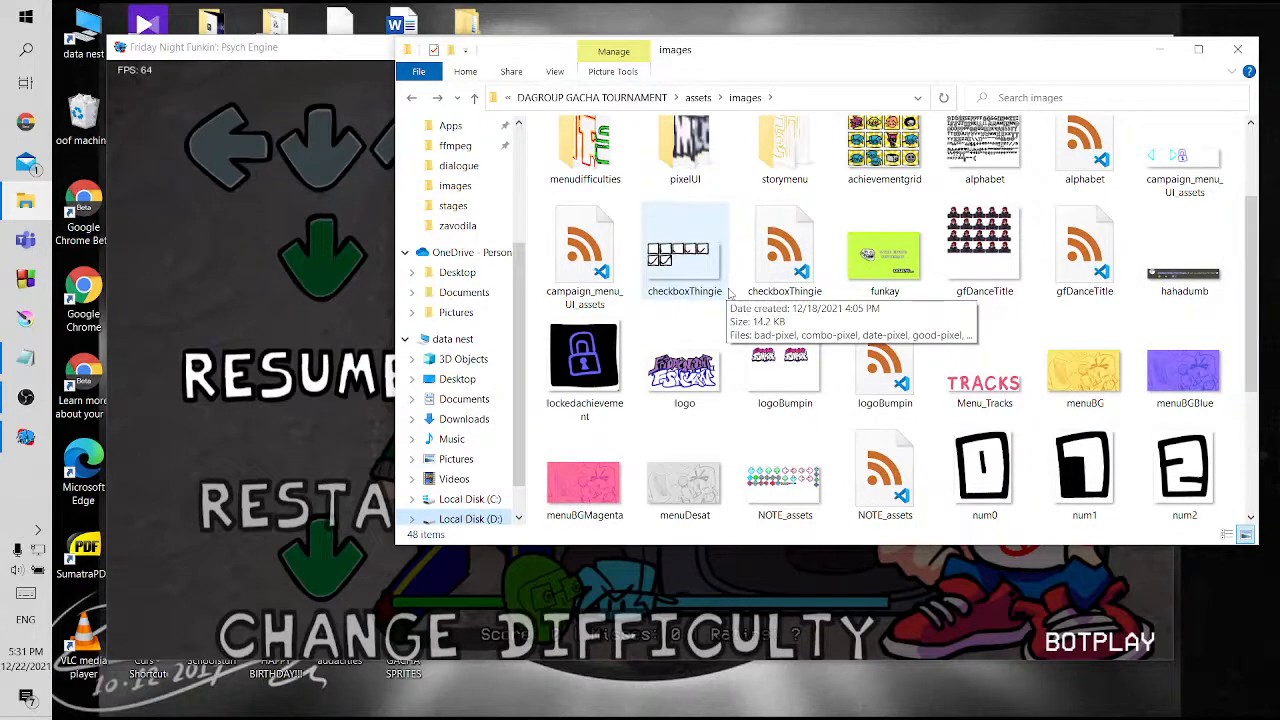
scroll(729, 293, down, 3)
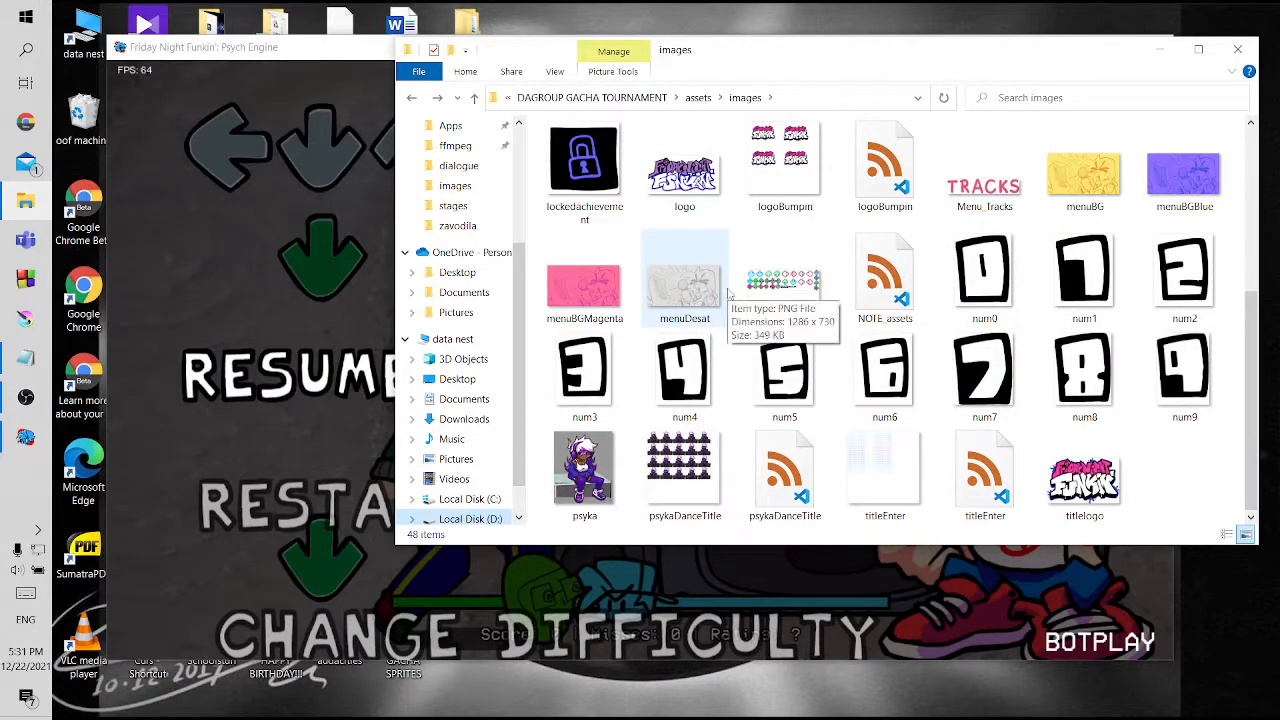
scroll(729, 293, up, 5)
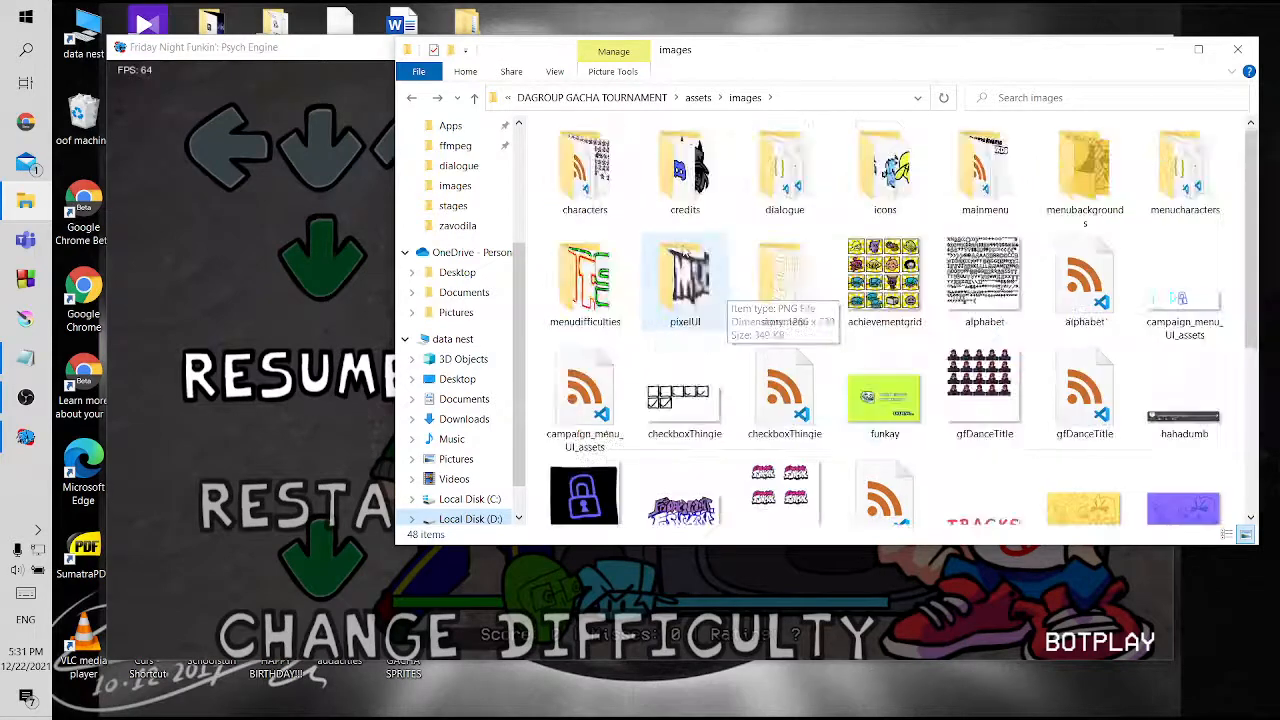
Open the images folder inside assets/shared and look through it for the note splash files
click(475, 97)
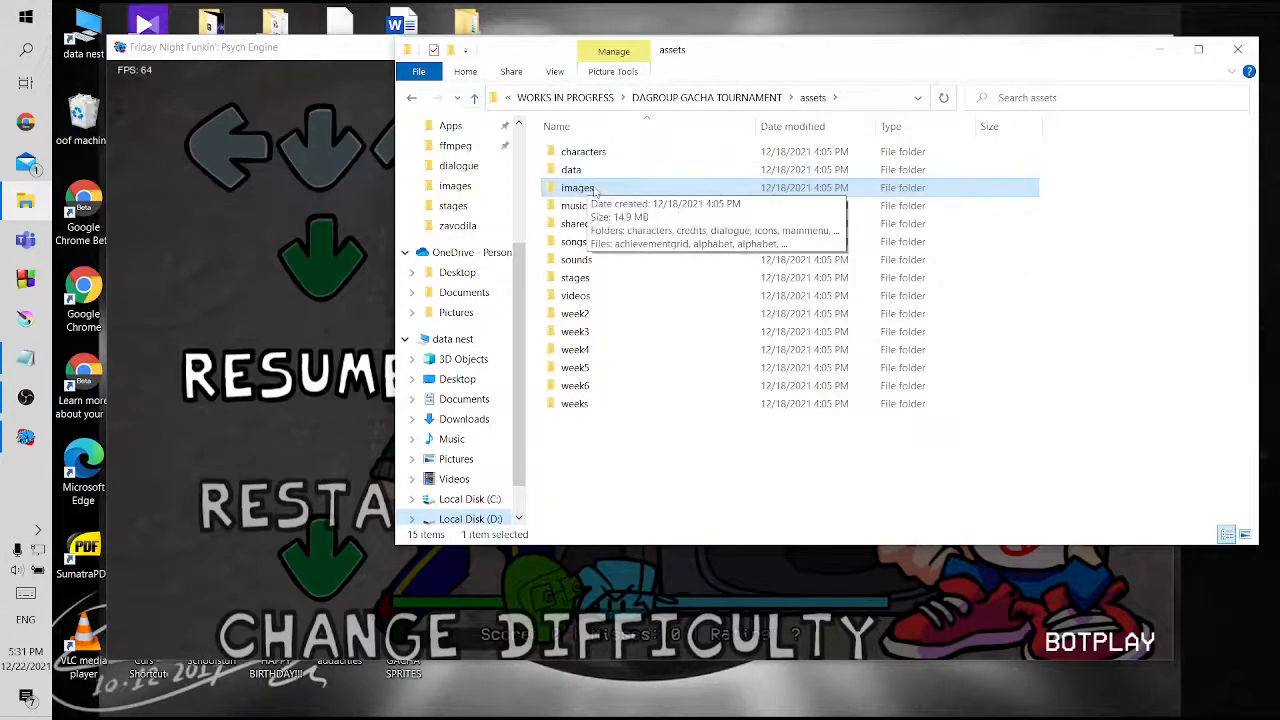
double_click(591, 223)
double_click(611, 155)
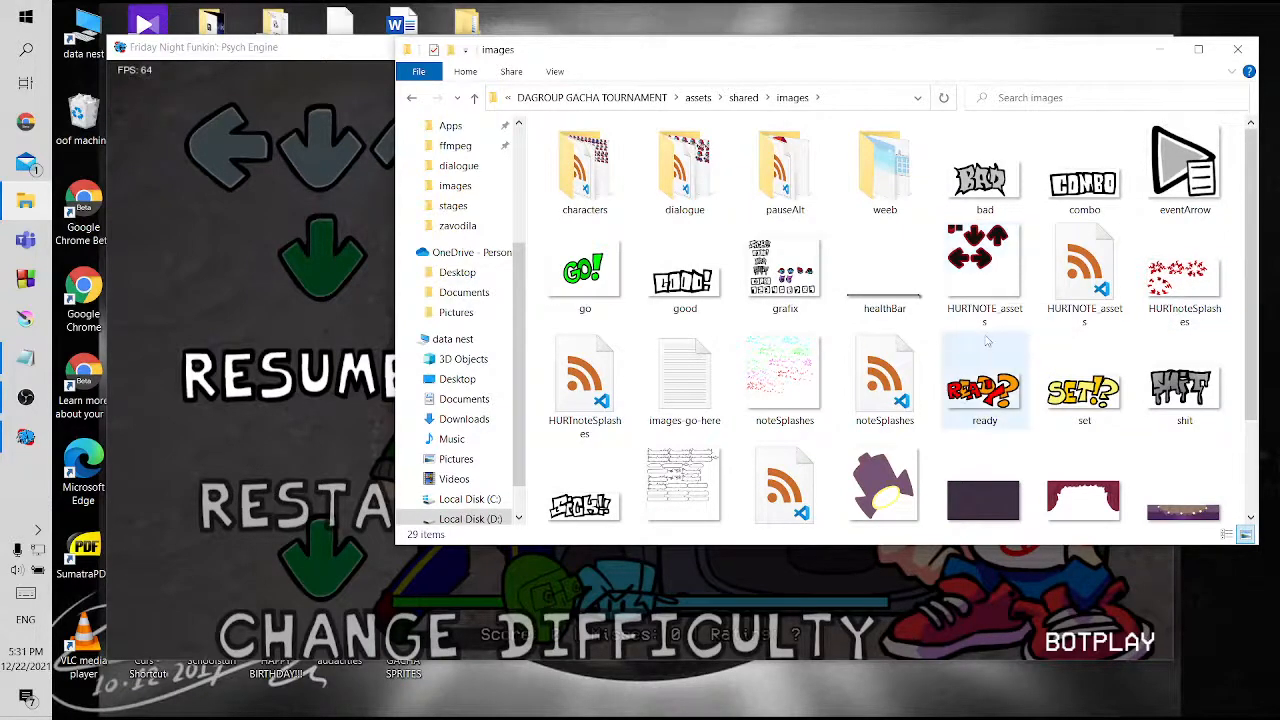
scroll(932, 328, down, 1)
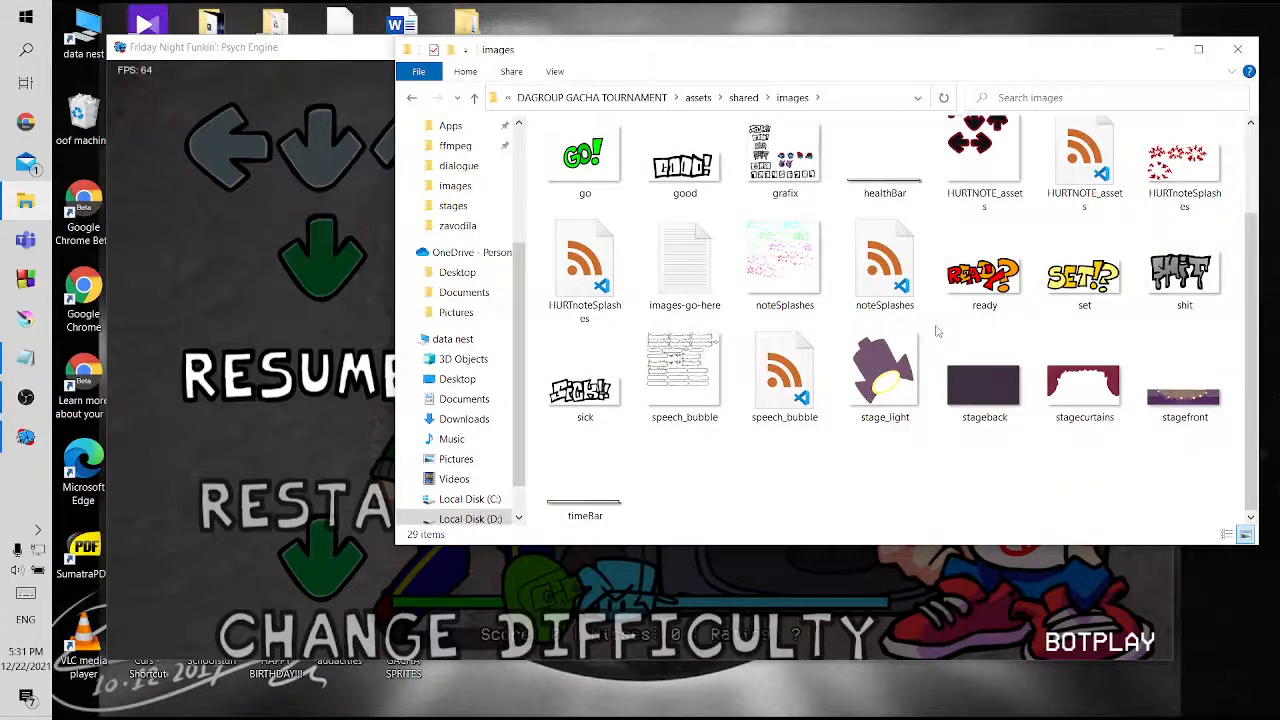
scroll(936, 330, up, 1)
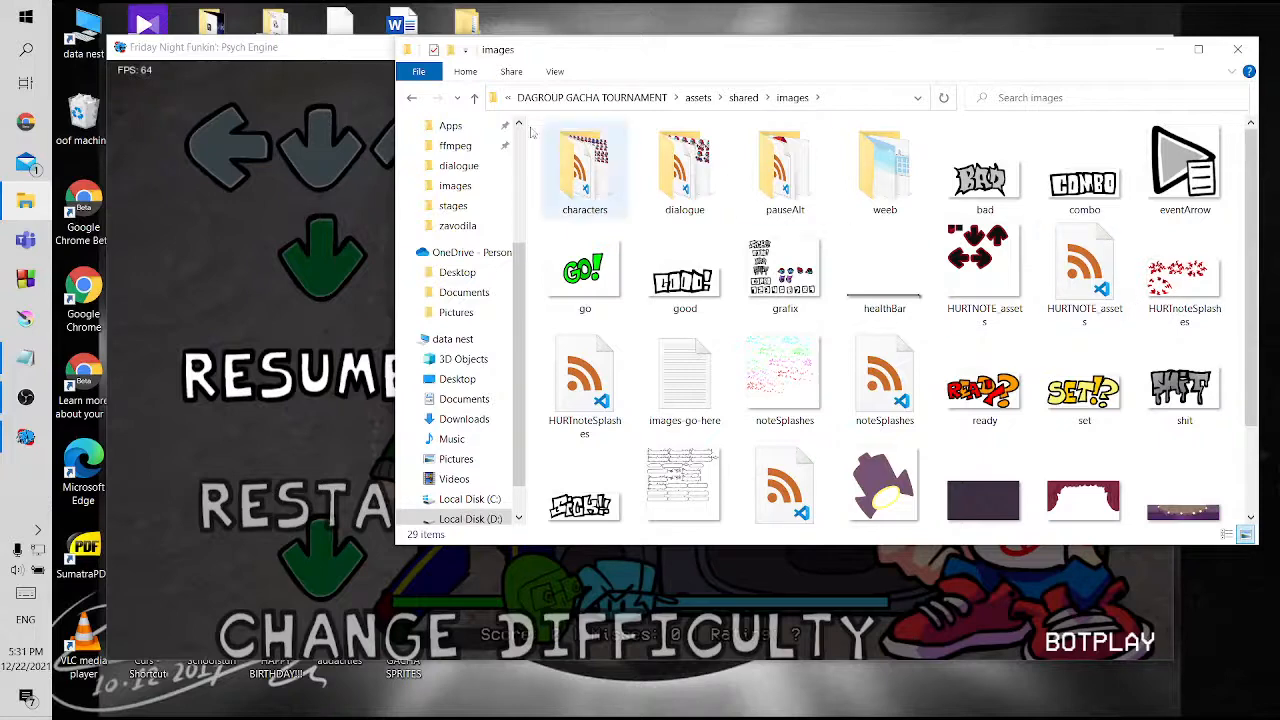
Search the whole assets folder for "note" and select both the noteSplashes PNG and XML files
click(473, 100)
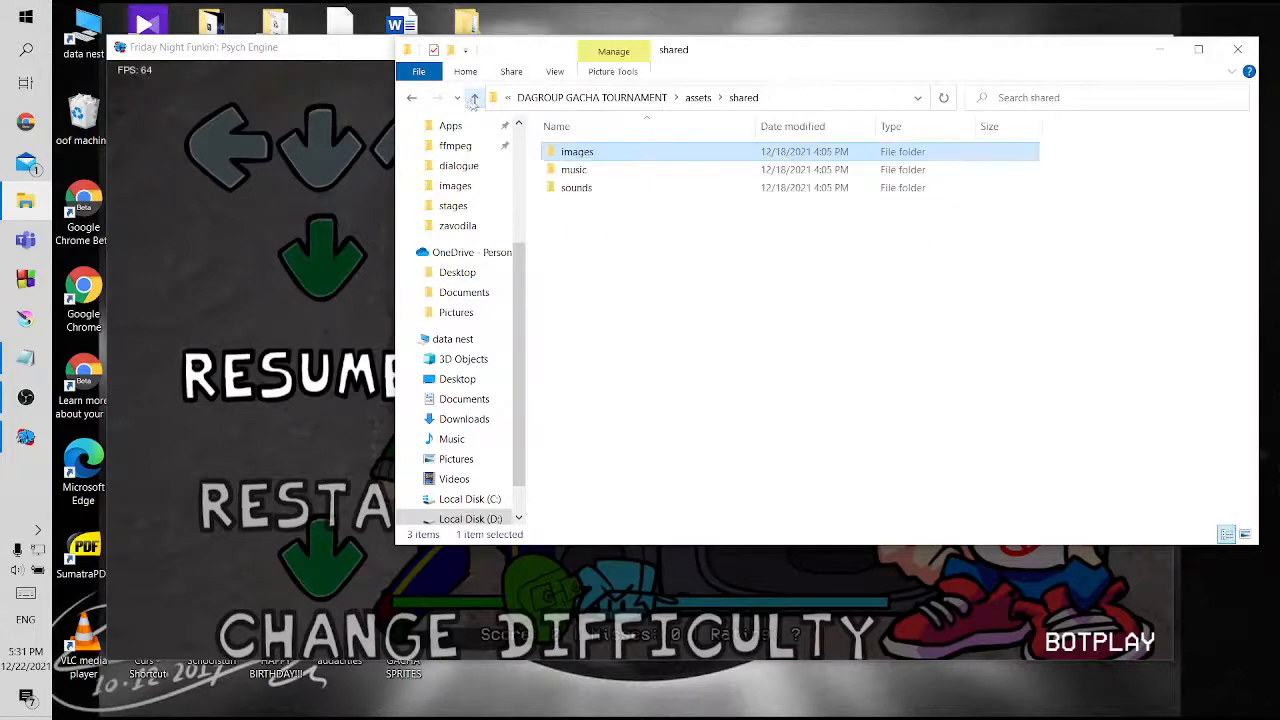
click(476, 100)
click(1066, 194)
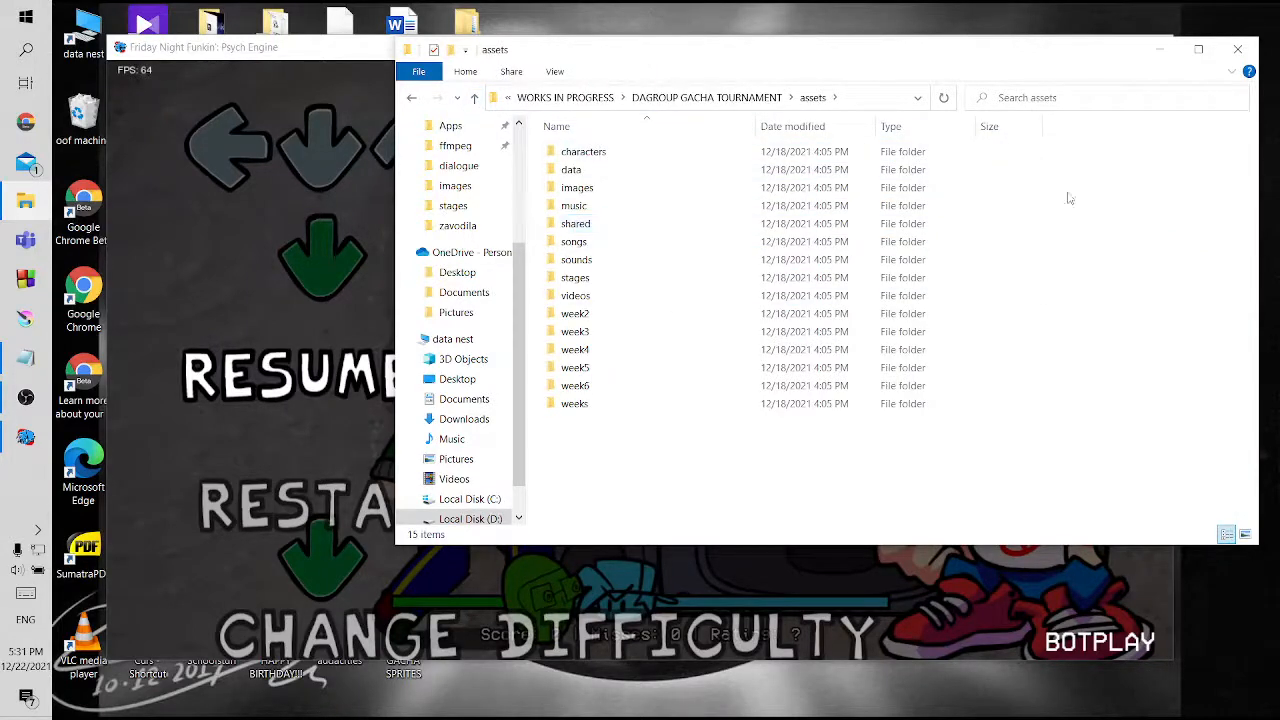
click(1055, 98)
text(note)
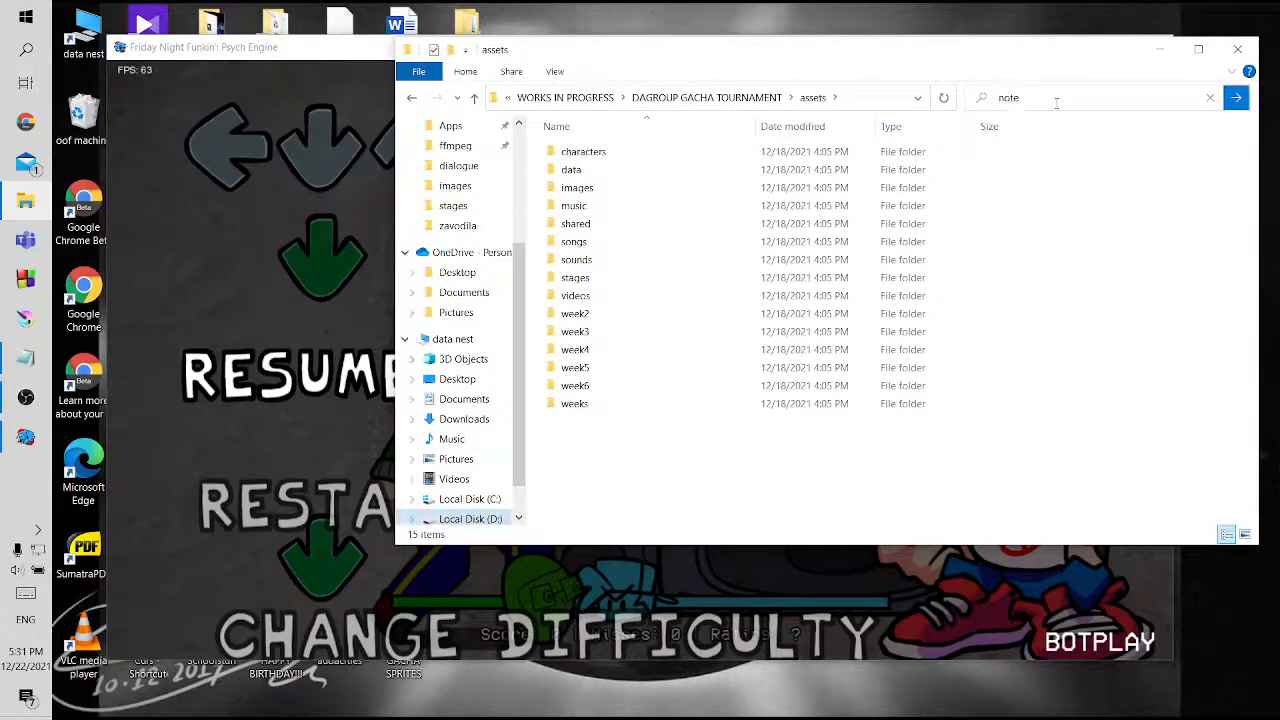
key(Return)
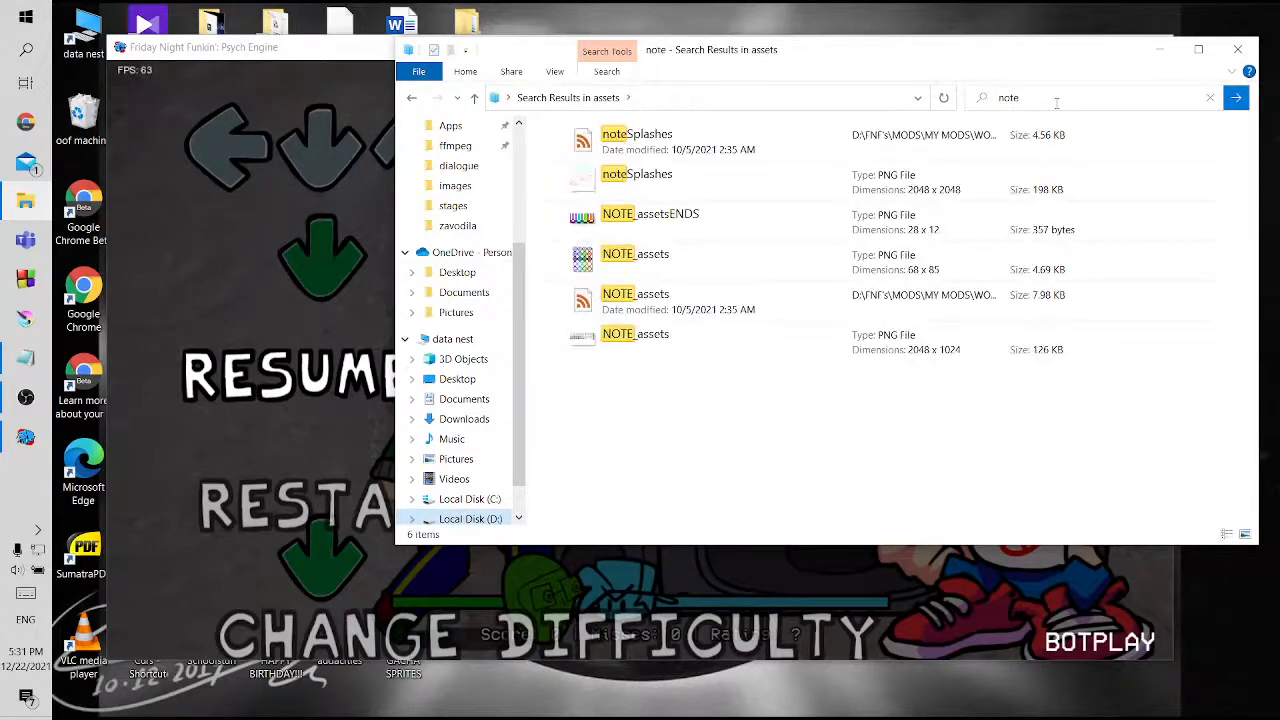
click(667, 181)
ctrl+click(678, 141)
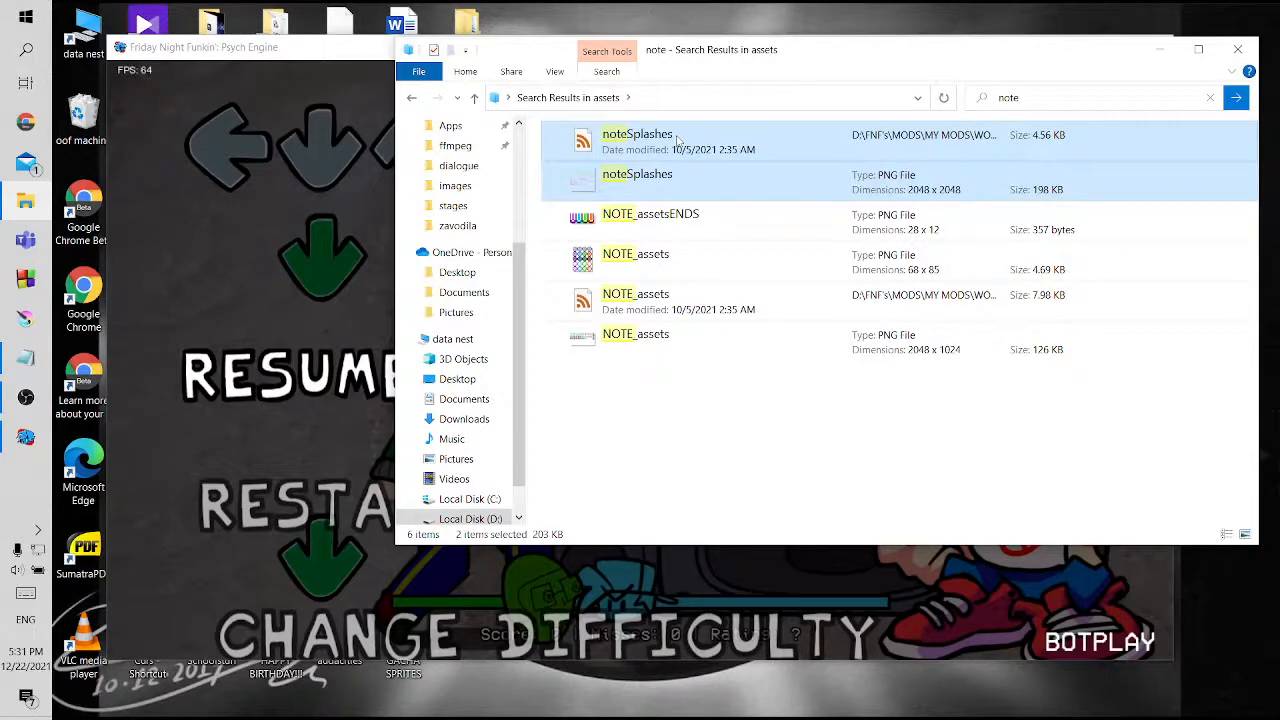
Return to the images folder inside the mods folder
click(408, 98)
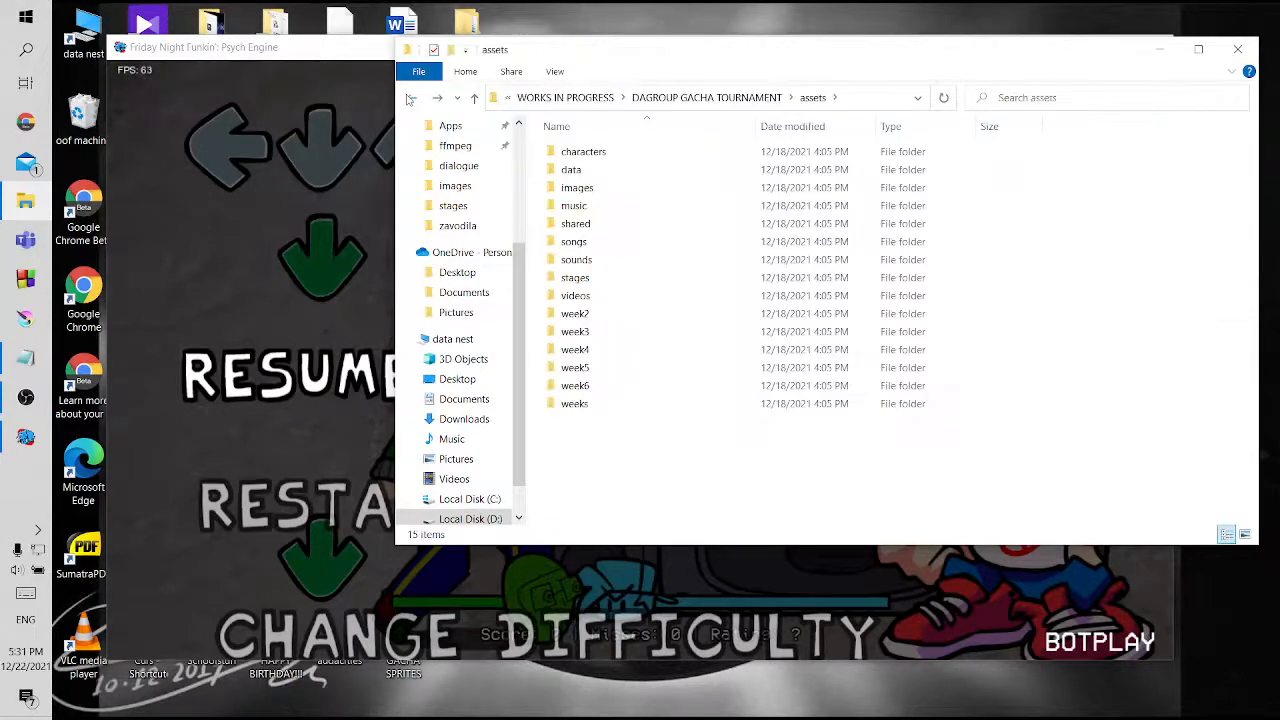
click(474, 97)
double_click(590, 185)
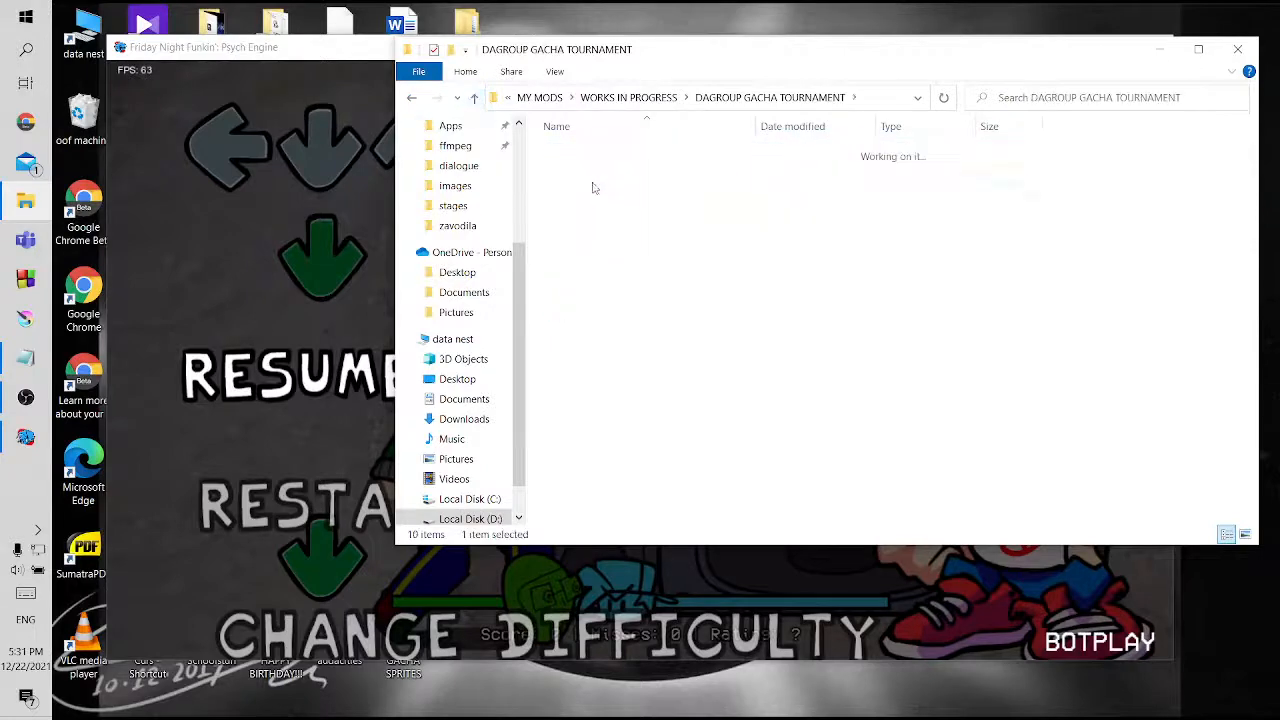
double_click(580, 223)
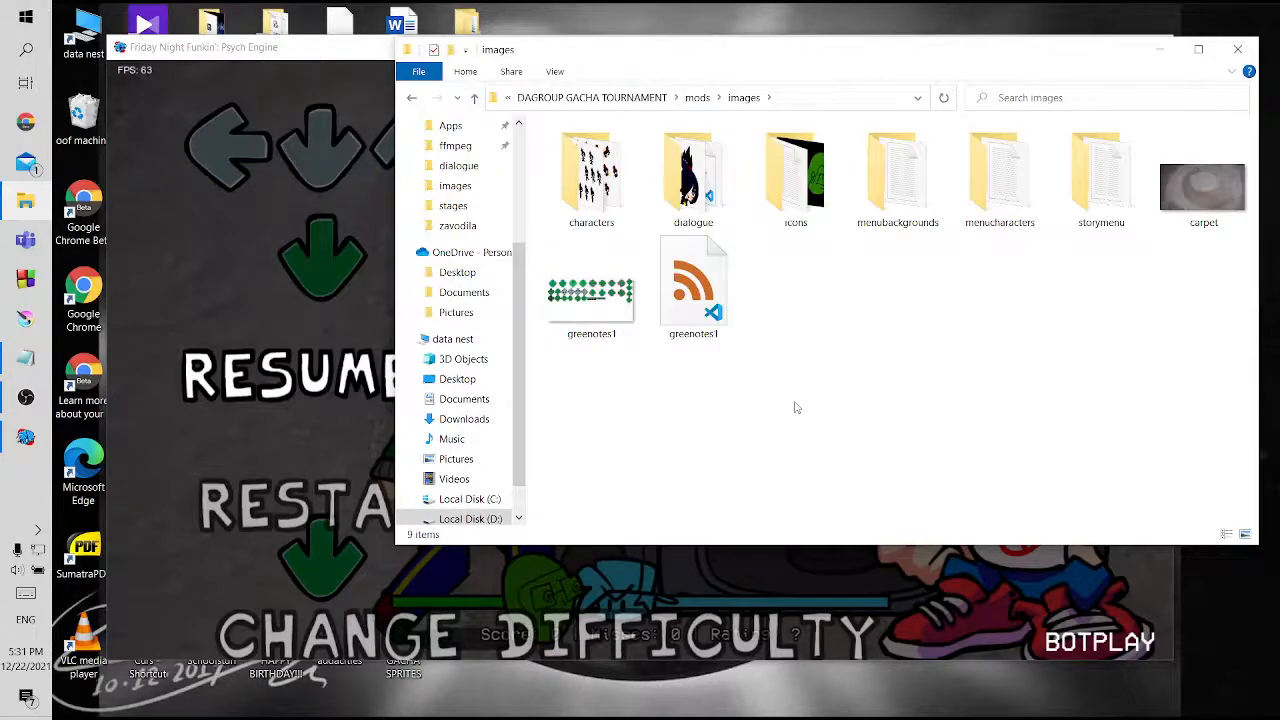
Paste the noteSplashes PNG and XML files into the mods images folder, and open the PNG in Krita
key(ctrl+v)
click(843, 378)
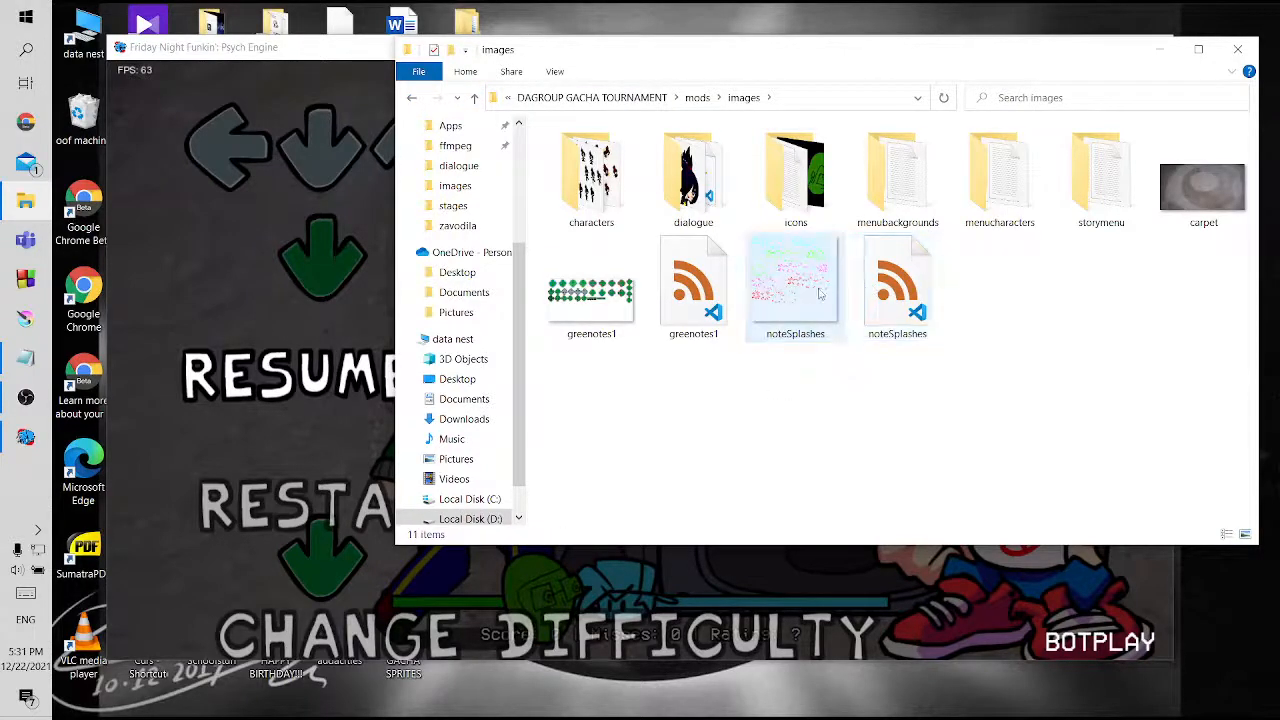
click(793, 283)
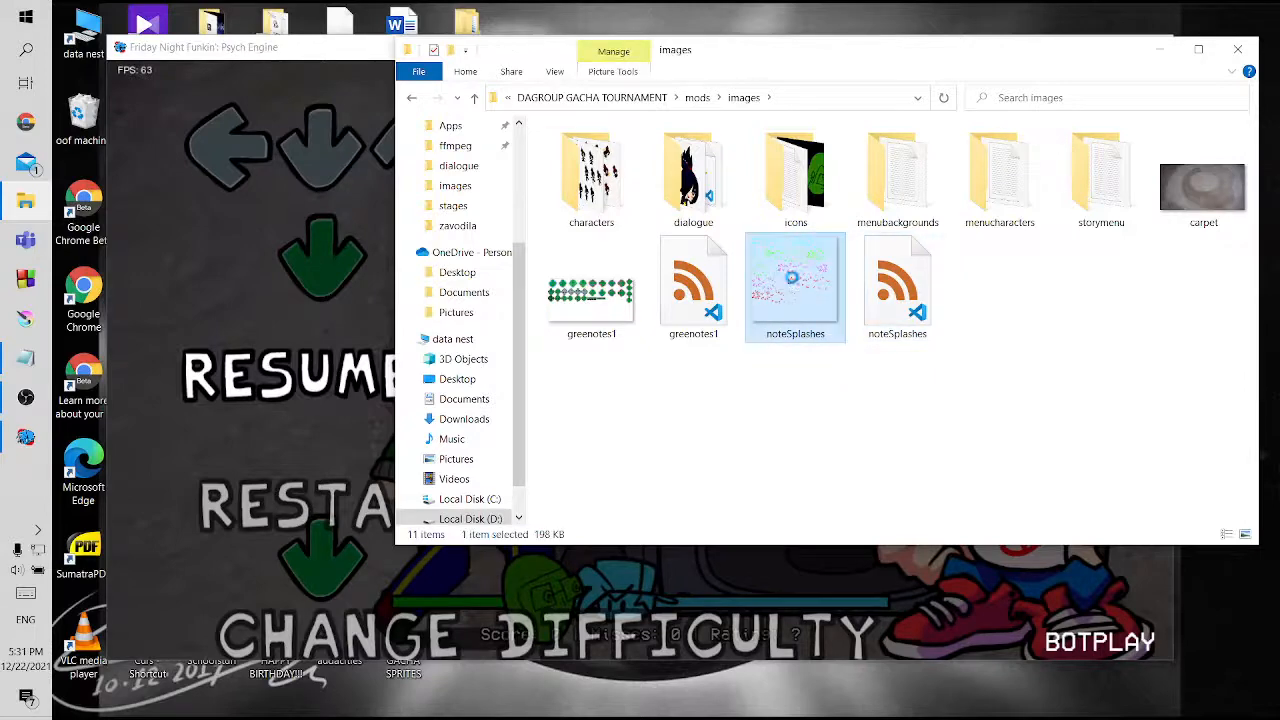
right_click(792, 282)
mouse_move(614, 533)
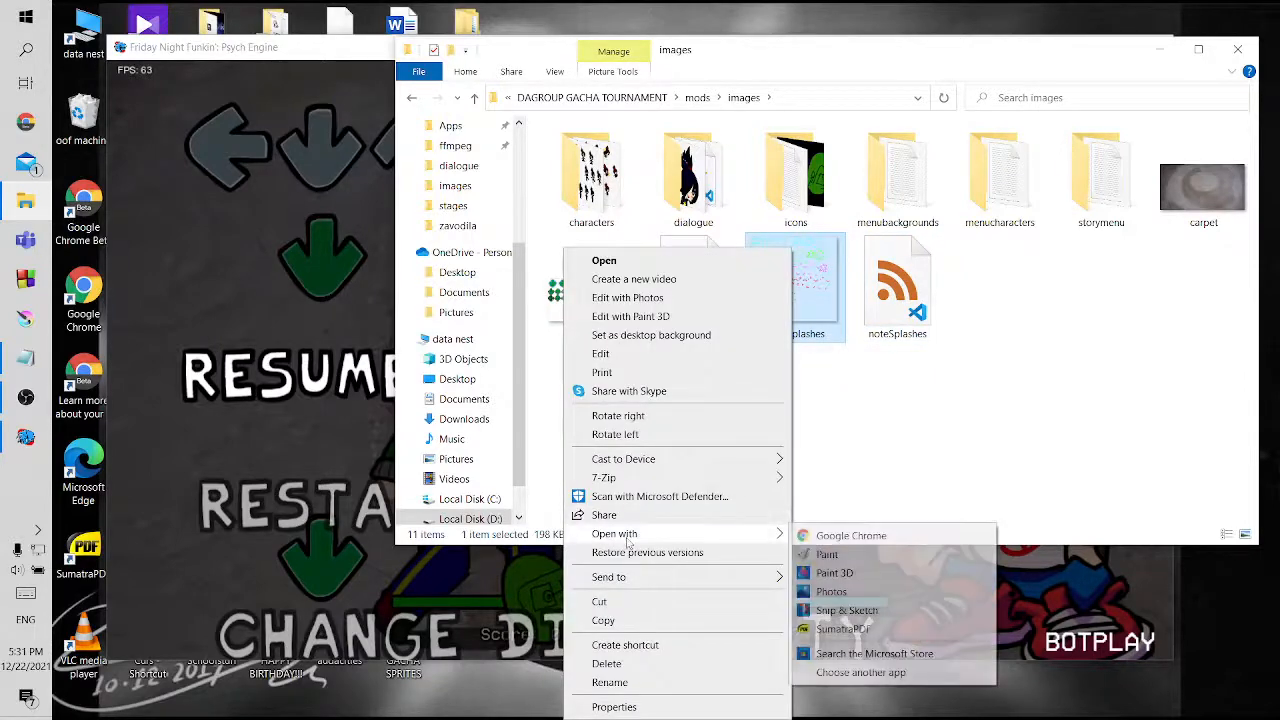
click(873, 672)
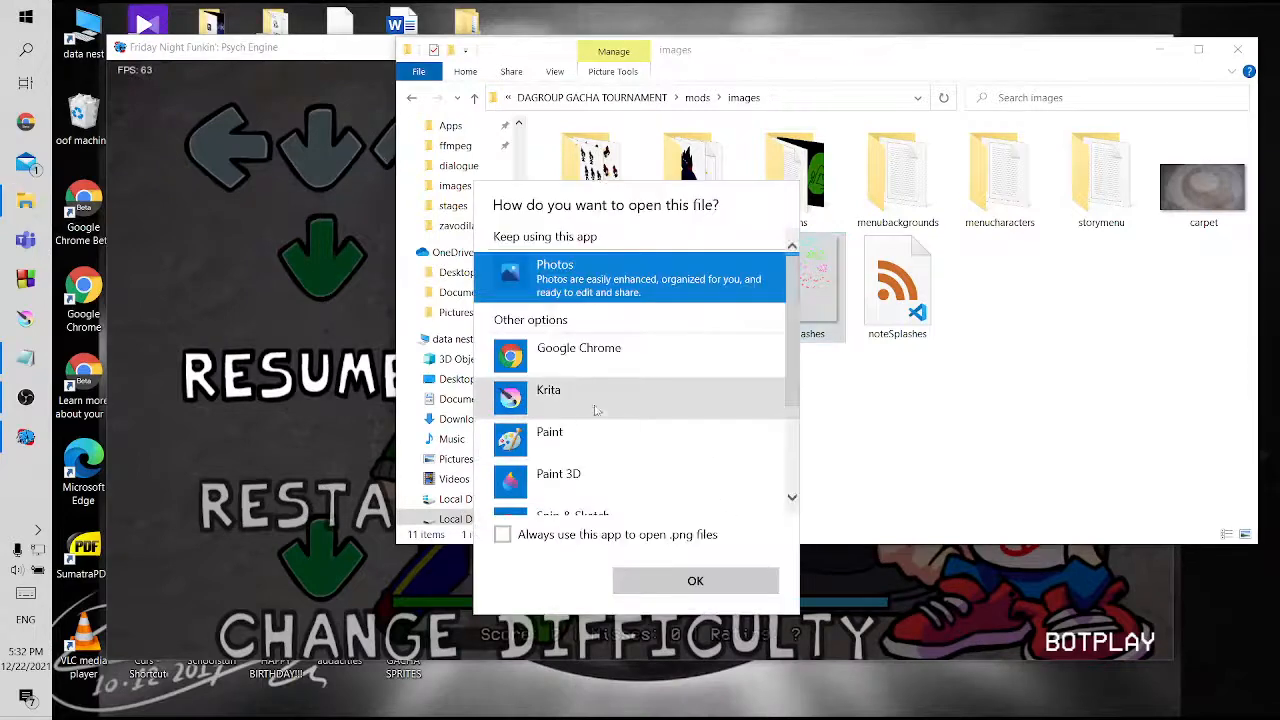
click(590, 390)
click(725, 585)
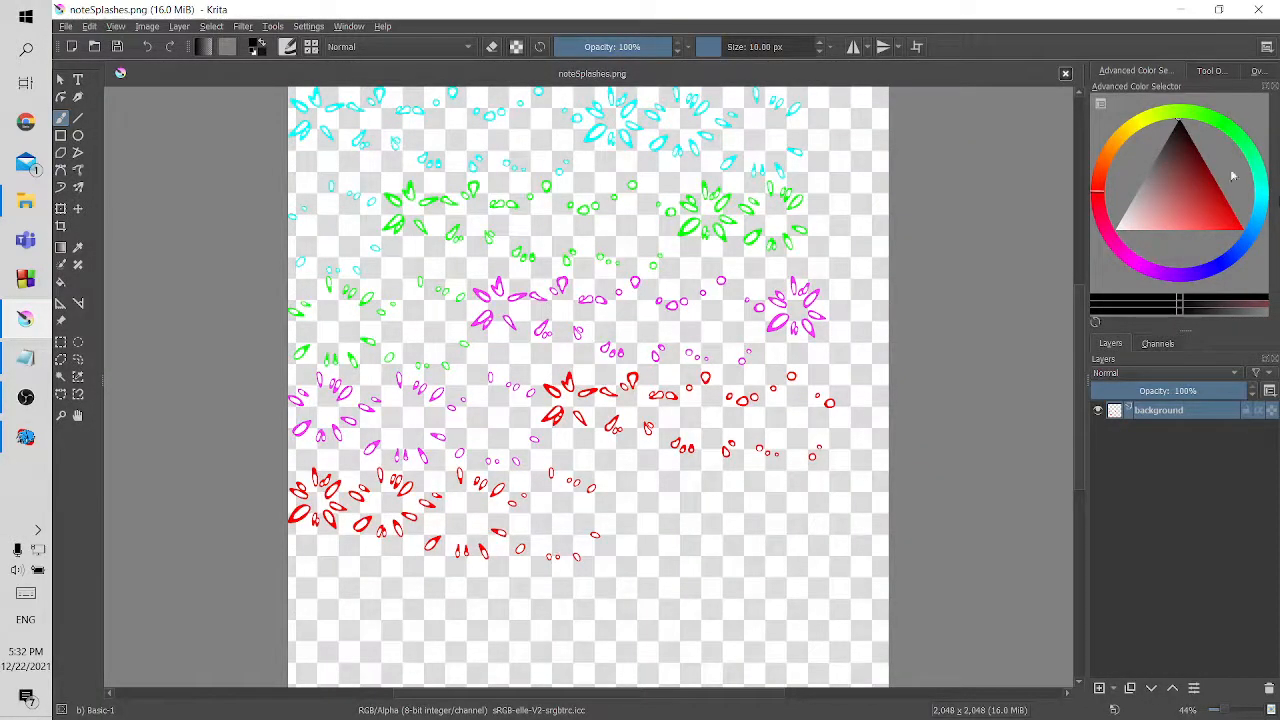
Pick a dark green foreground colour and ready the Fill tool at the first cyan splash of the sprite sheet
click(1253, 150)
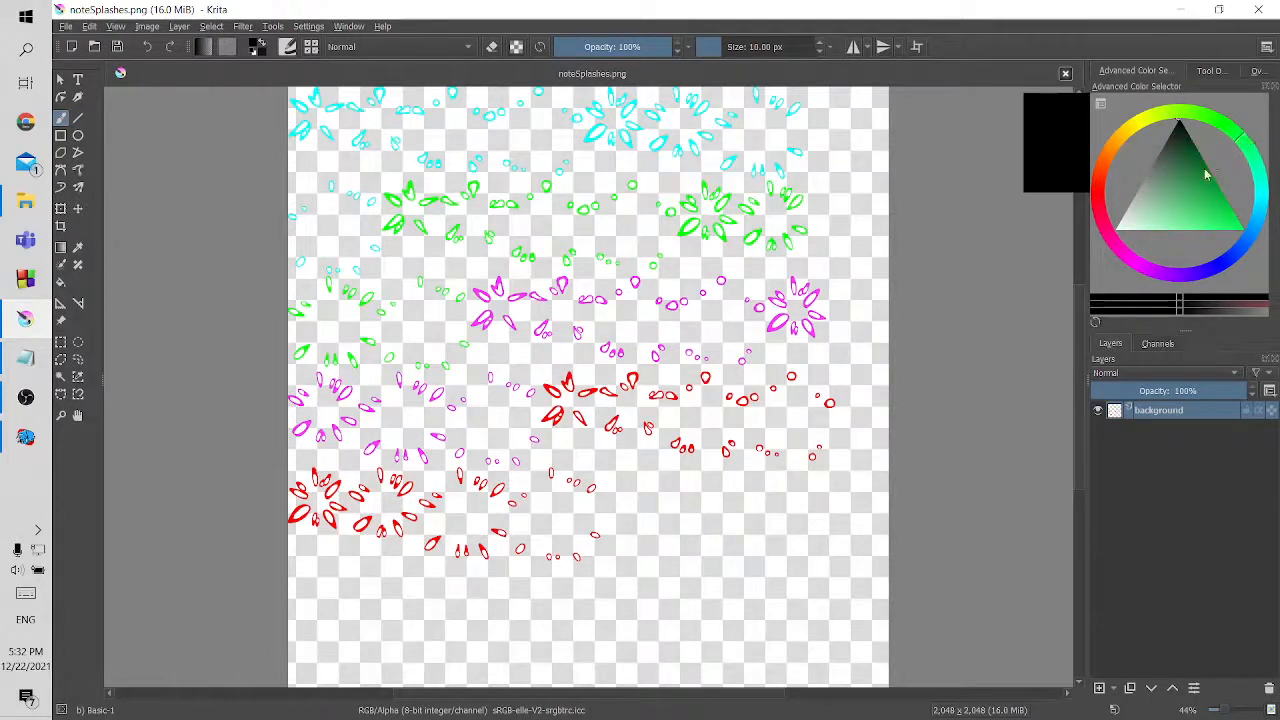
drag(1205, 173, 1245, 189)
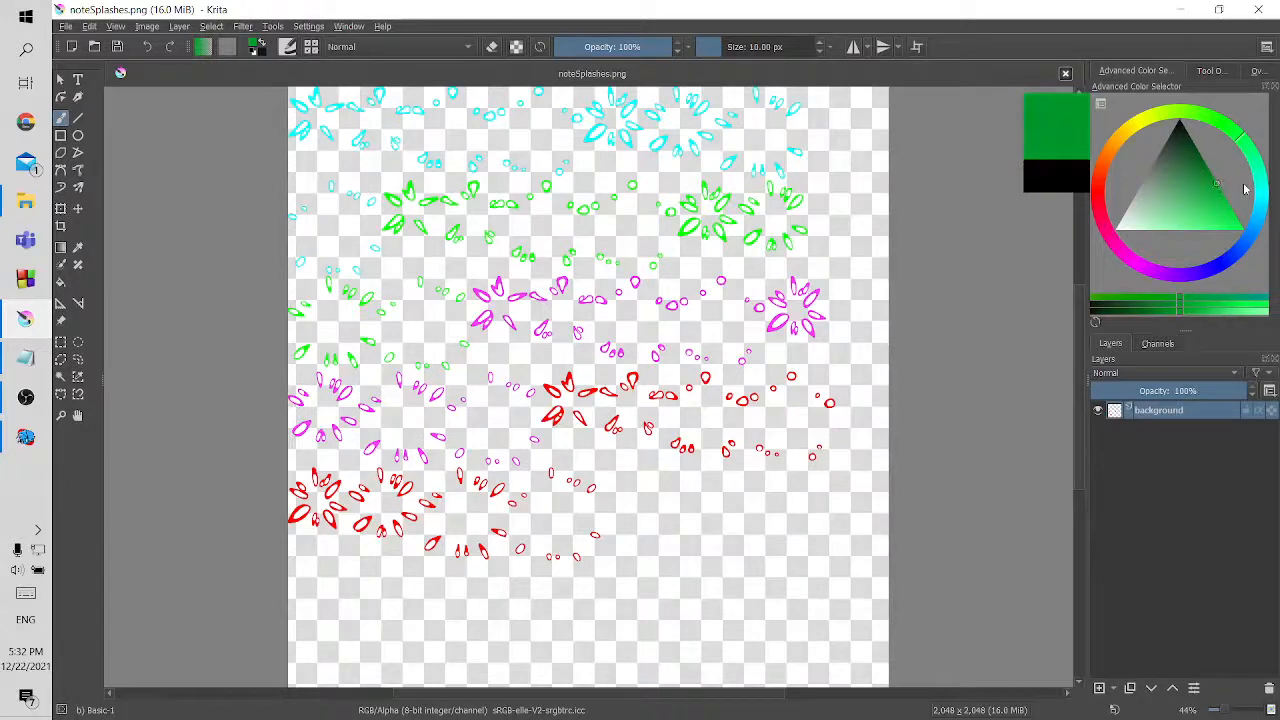
click(61, 281)
scroll(377, 186, up, 5)
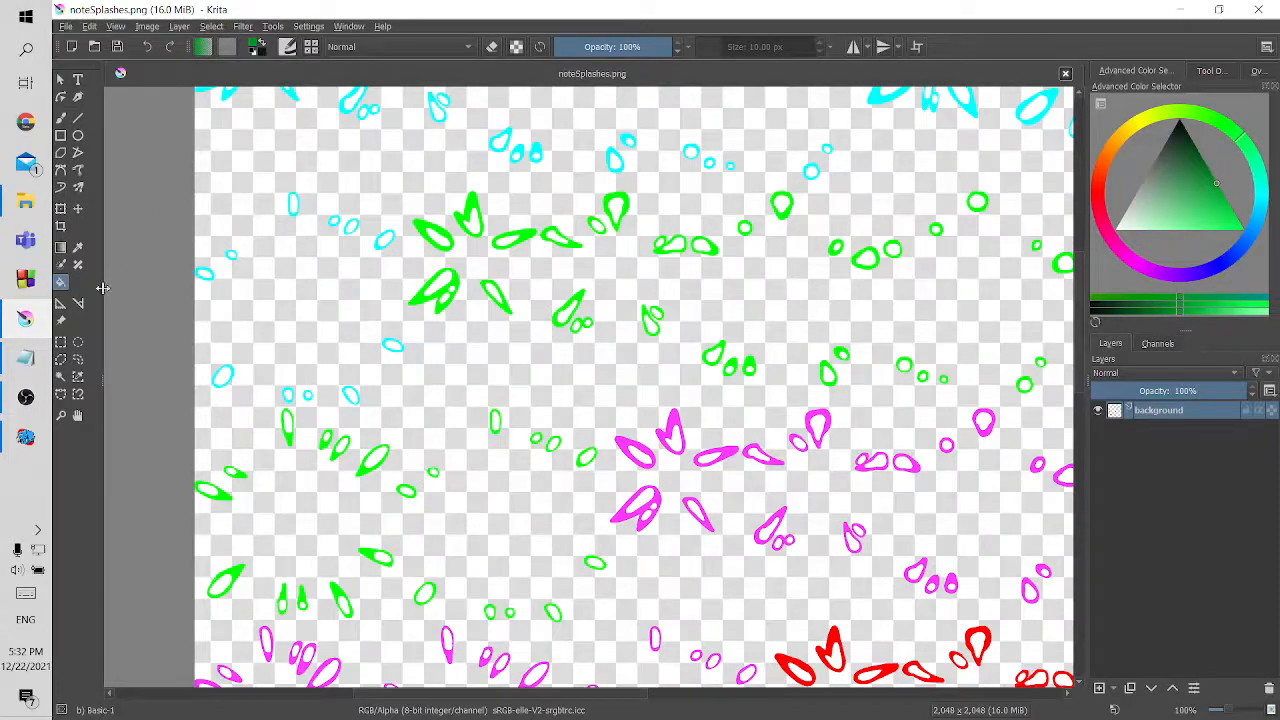
click(78, 415)
drag(300, 255, 382, 480)
click(61, 281)
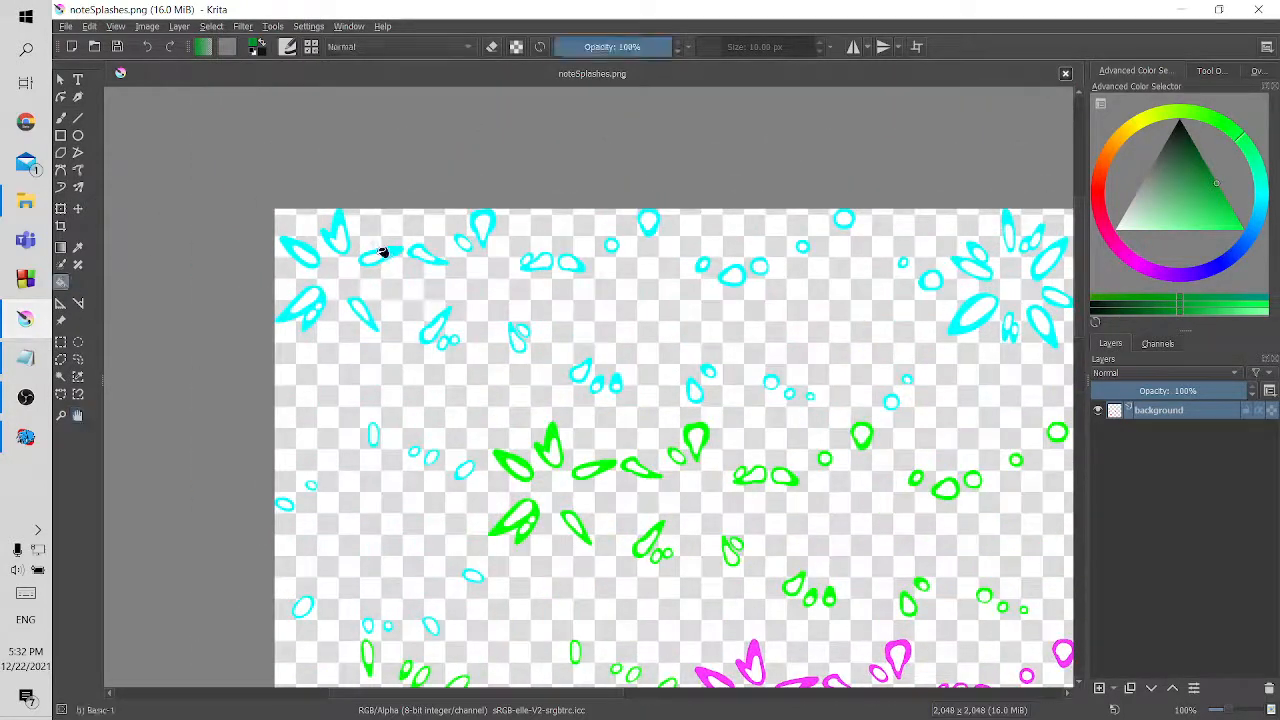
Try filling the insides of two petals of the first cyan splash with dark green, and undo both fills
click(306, 253)
click(340, 240)
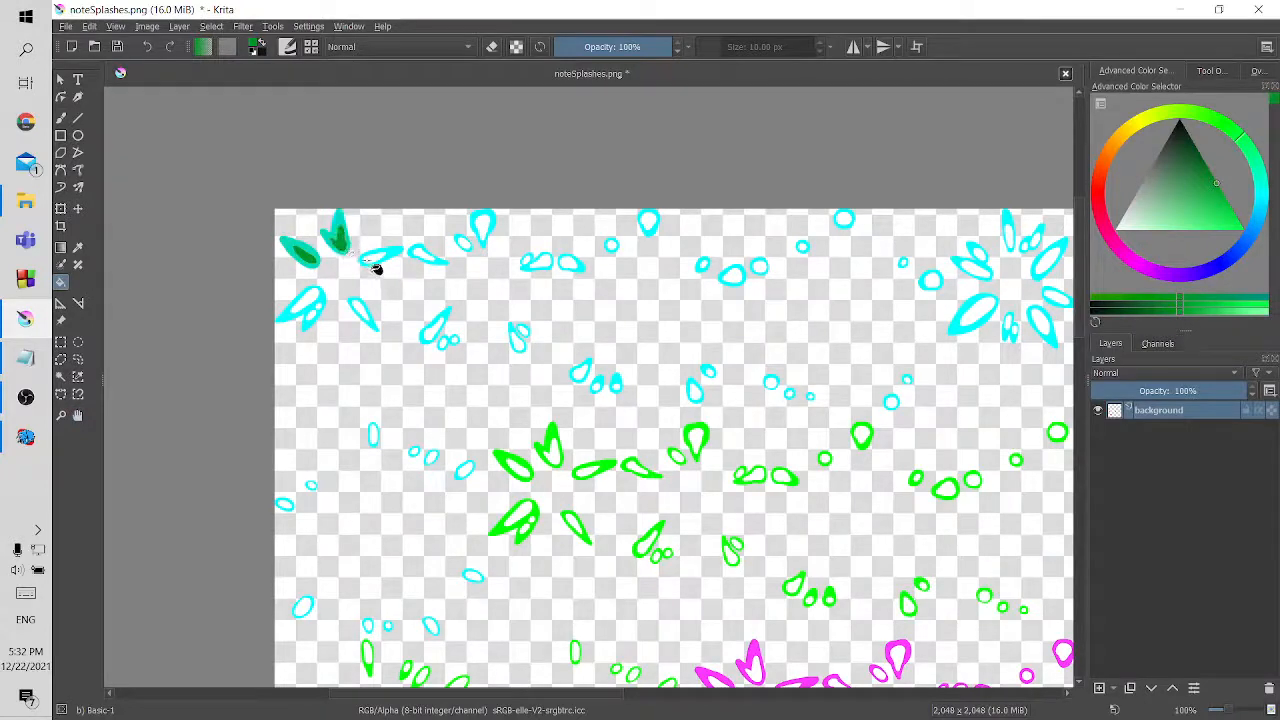
key(ctrl+z)
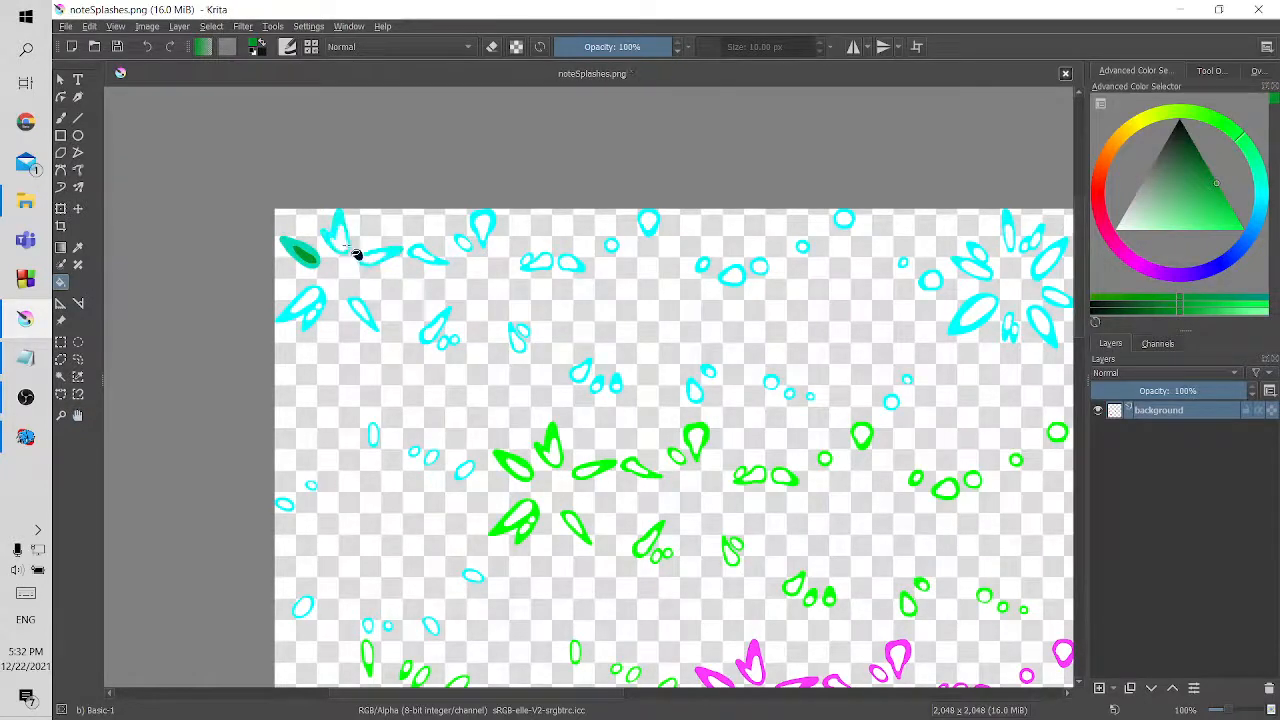
key(ctrl+z)
Fill the cyan petal outlines of the first splash in the sheet with dark green
click(340, 232)
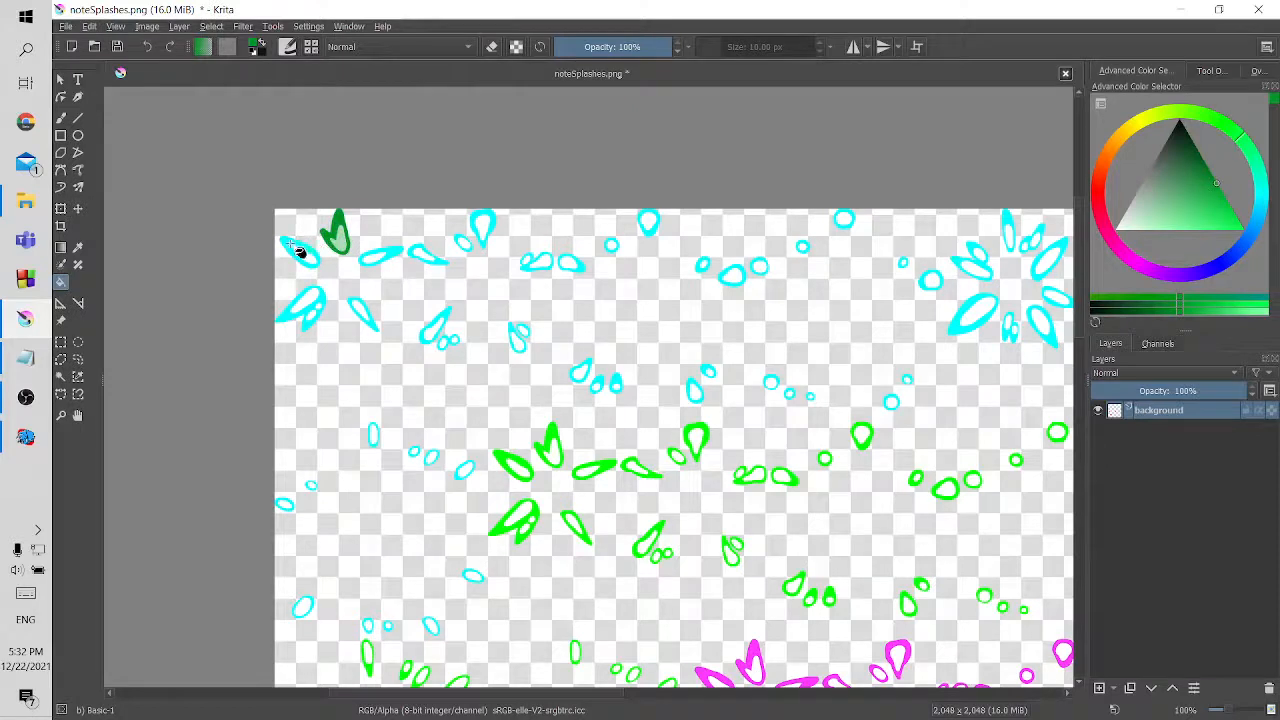
click(300, 250)
click(394, 257)
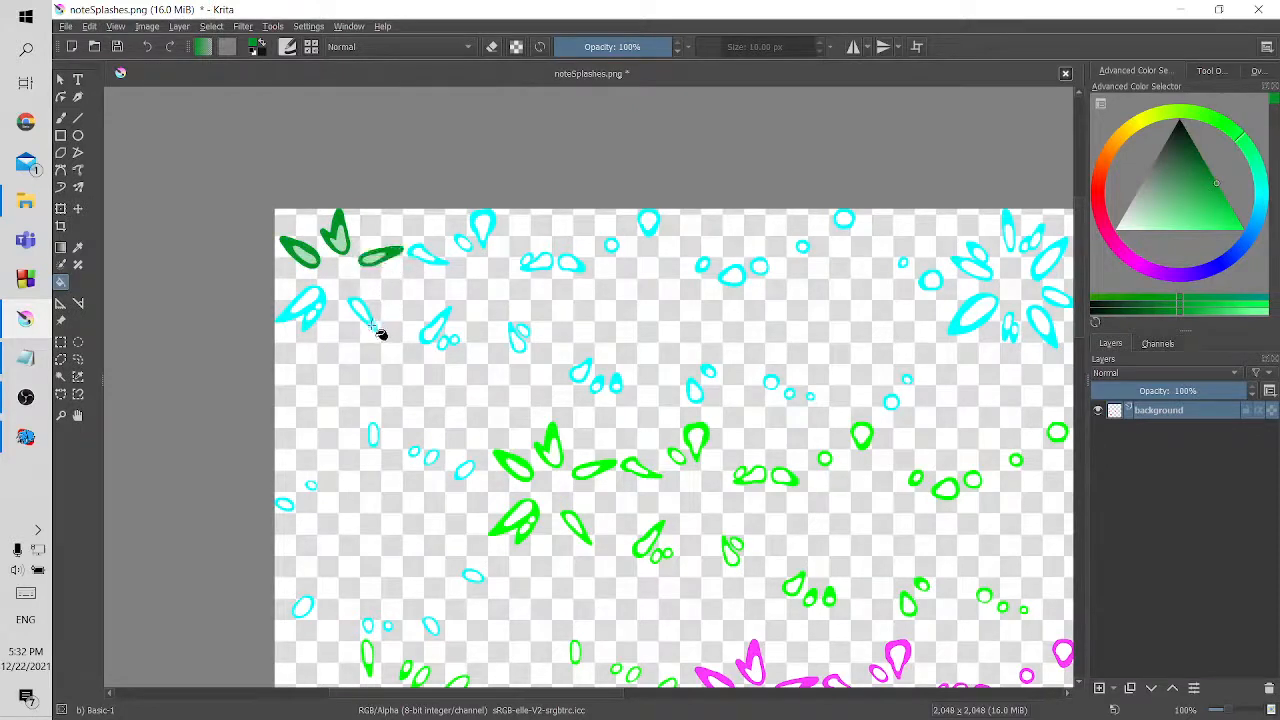
click(366, 320)
click(320, 308)
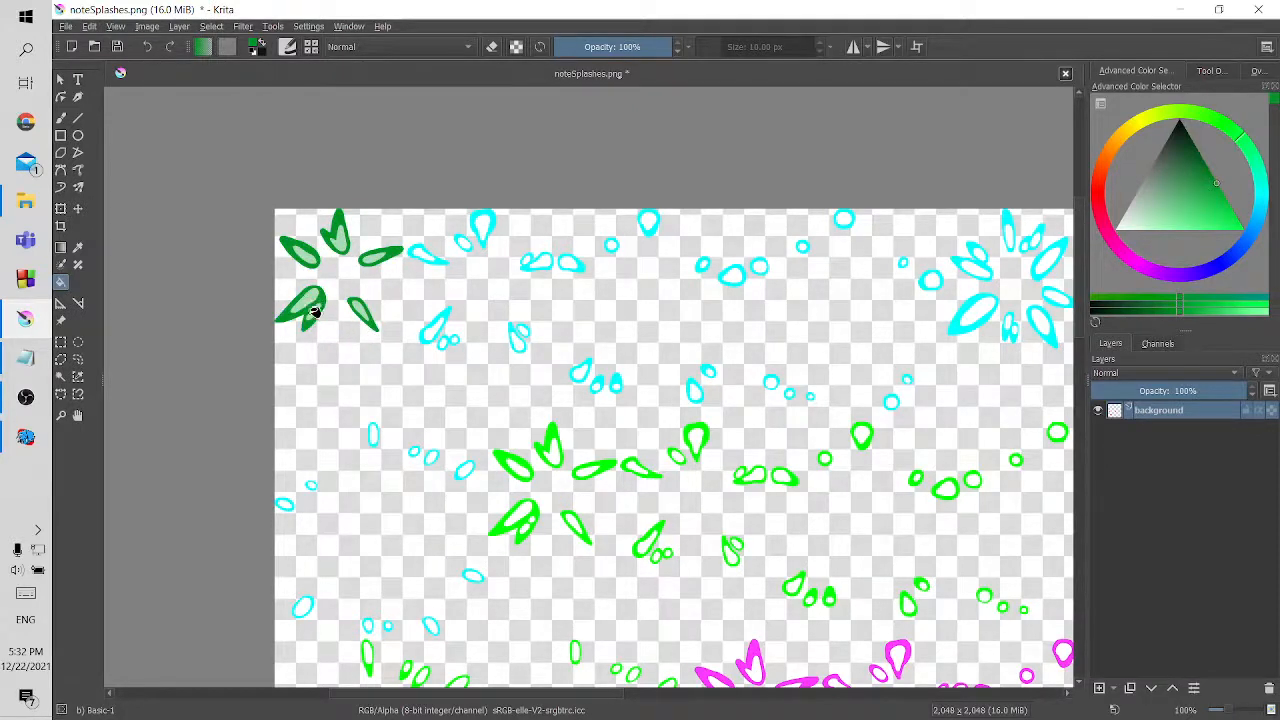
Switch to OBS and pause the screen recording
click(20, 398)
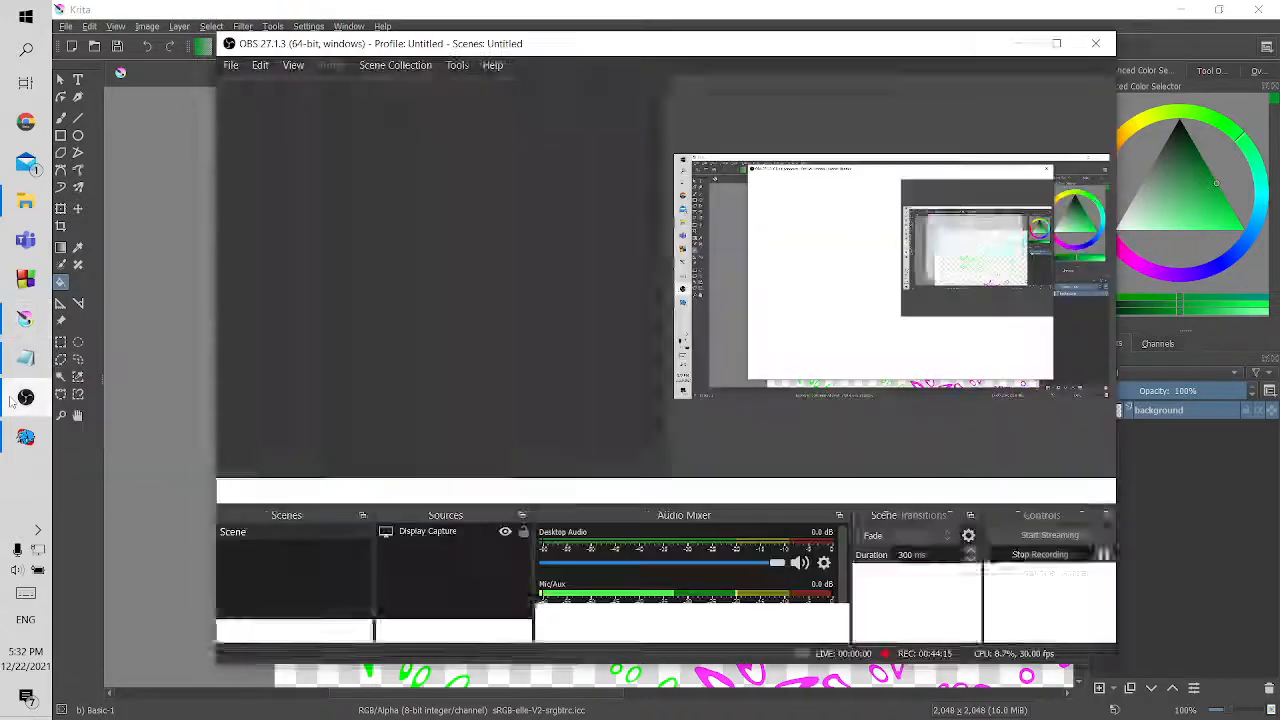
click(1103, 554)
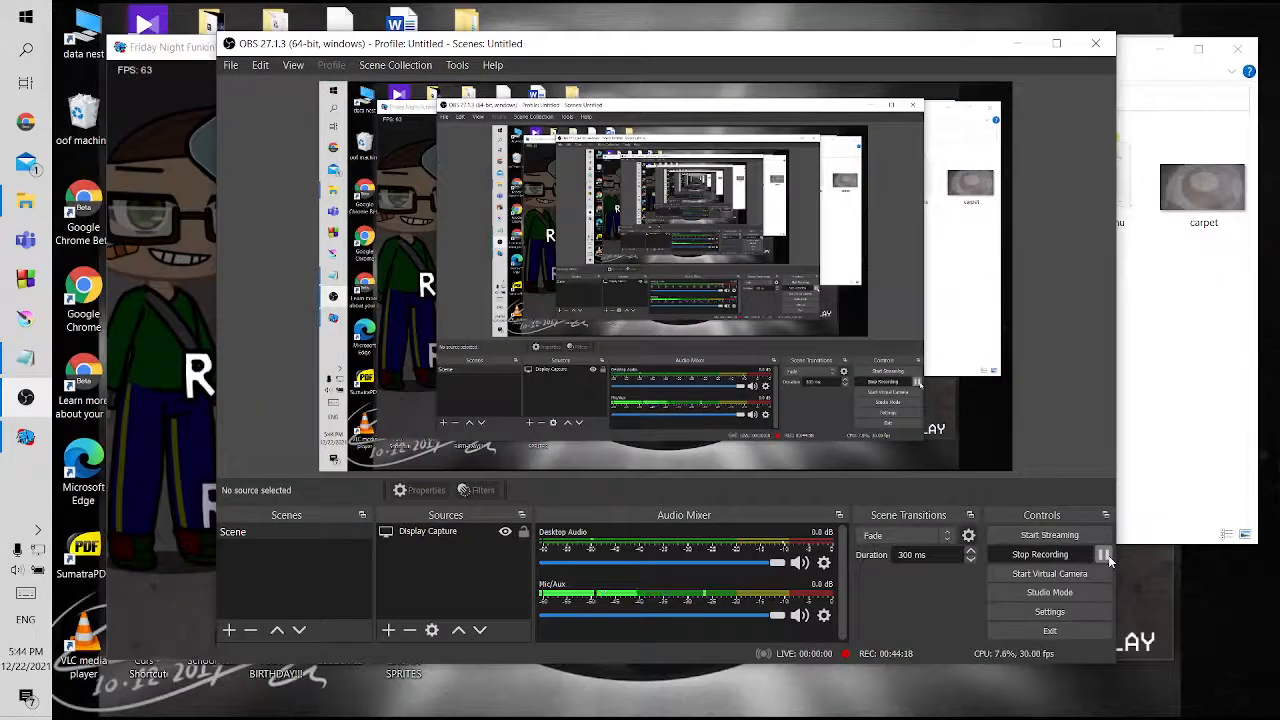
Return to Psych Engine, restart Zavodila to check the green note splashes in play, and pause the song
click(156, 420)
key(Down)
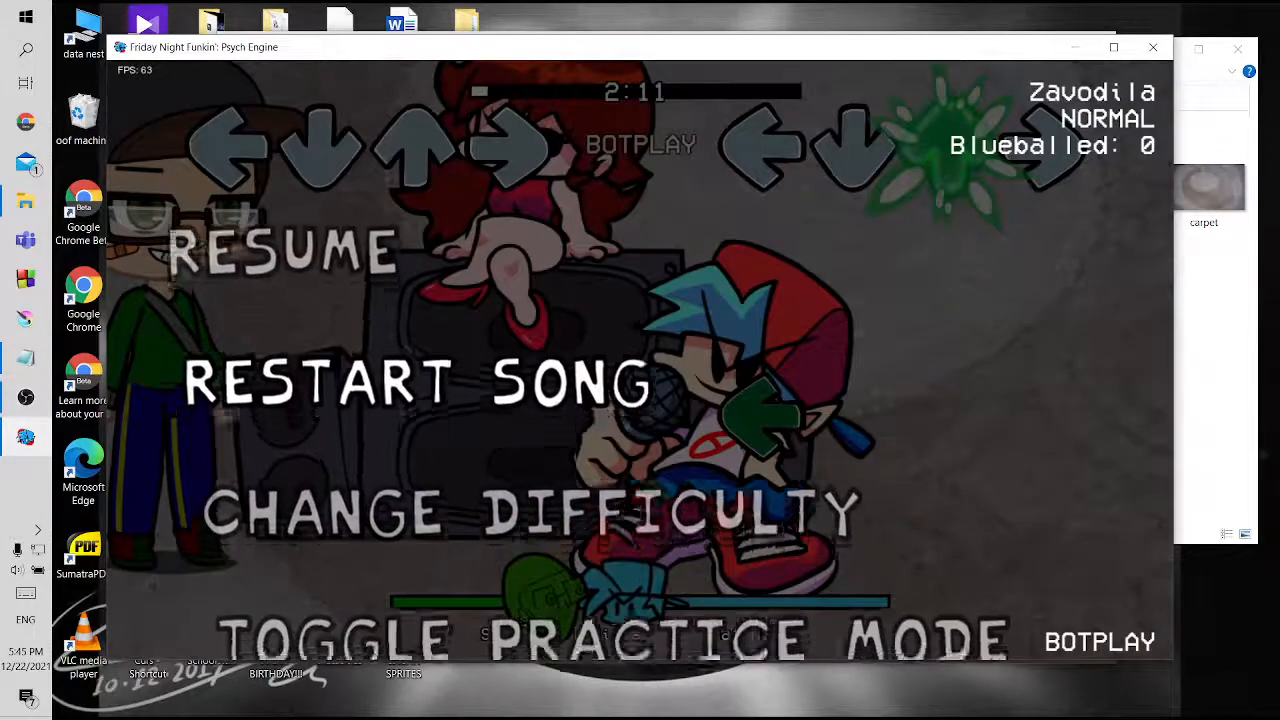
key(Return)
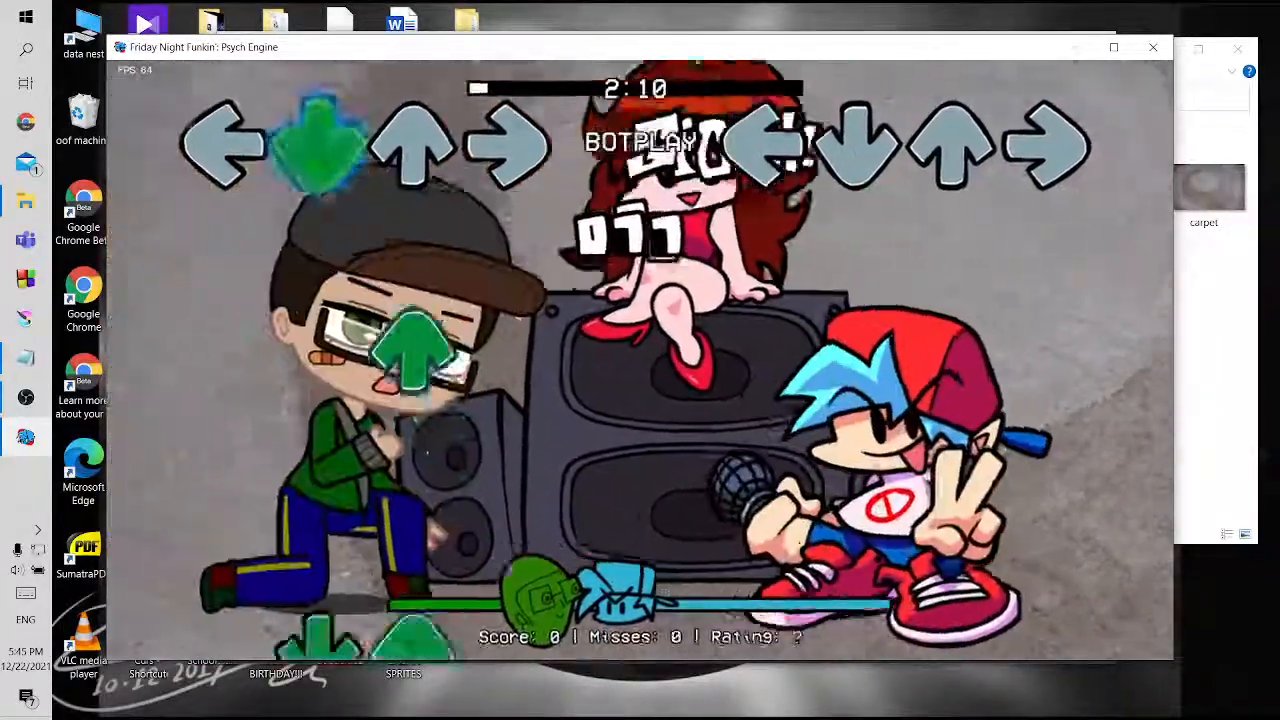
key(Return)
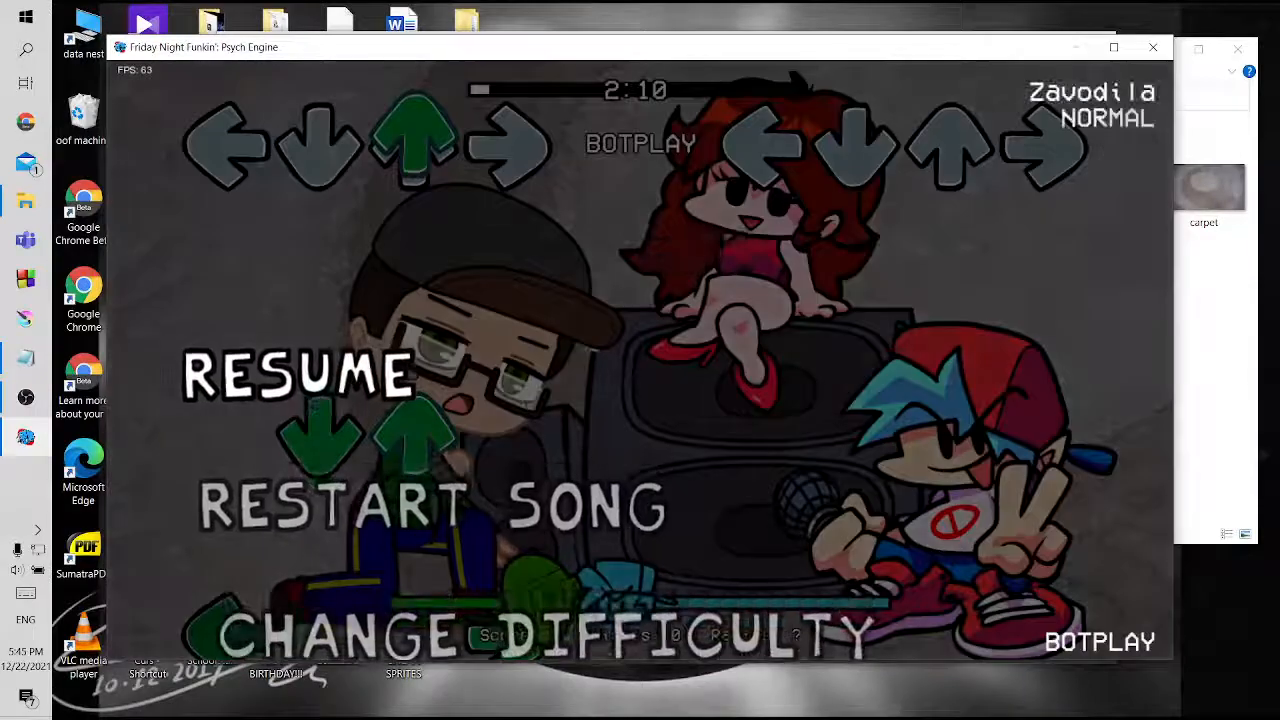
Review the TUT checklist in Notepad and return to the paused Psych Engine game
click(25, 357)
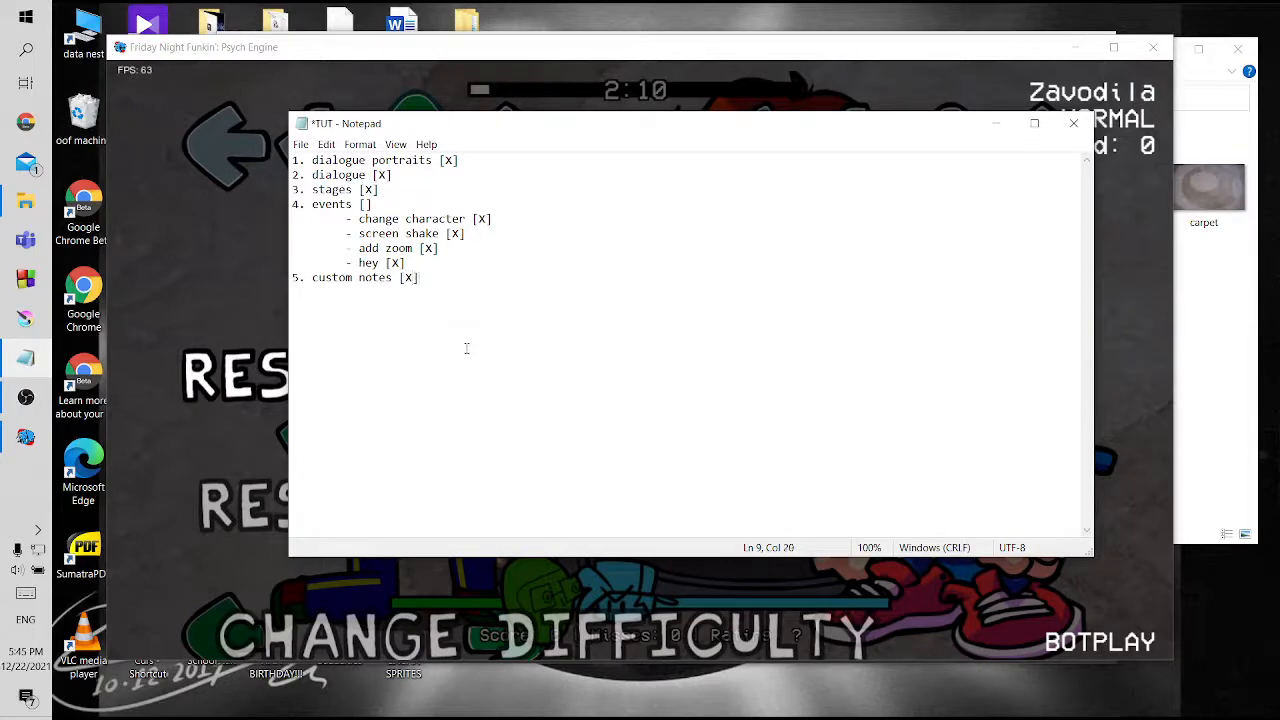
click(25, 357)
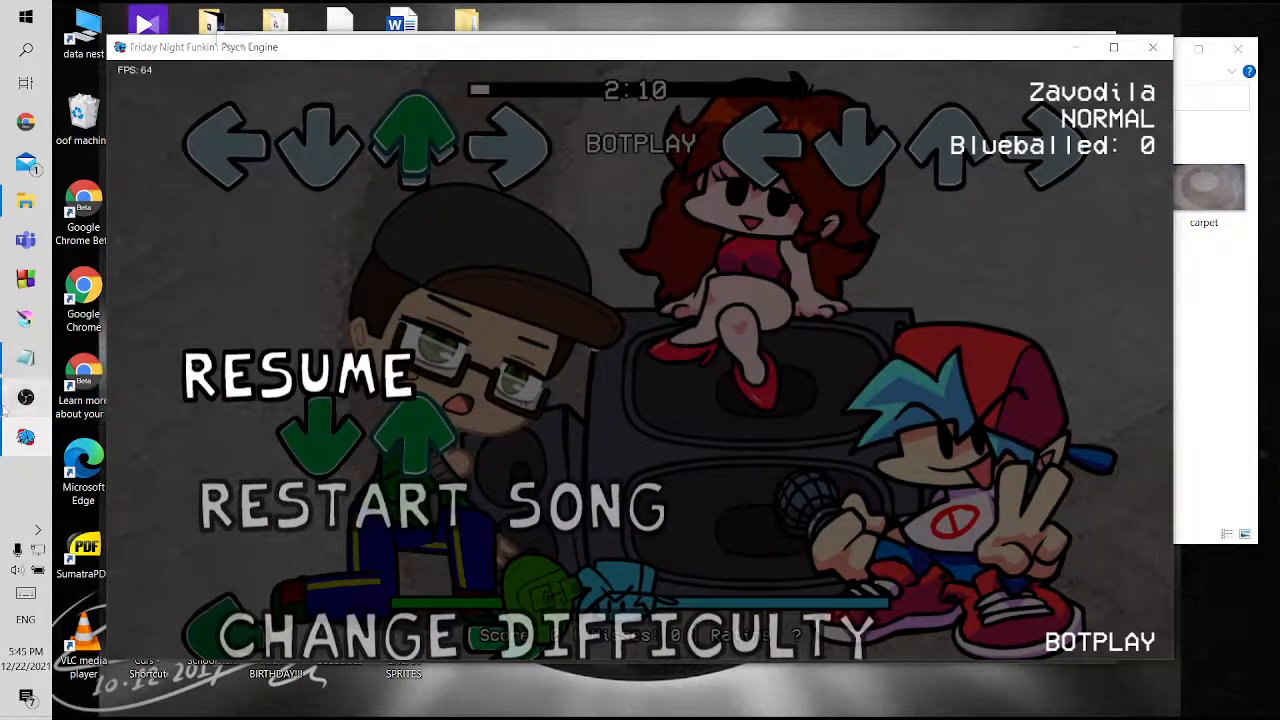
click(25, 397)
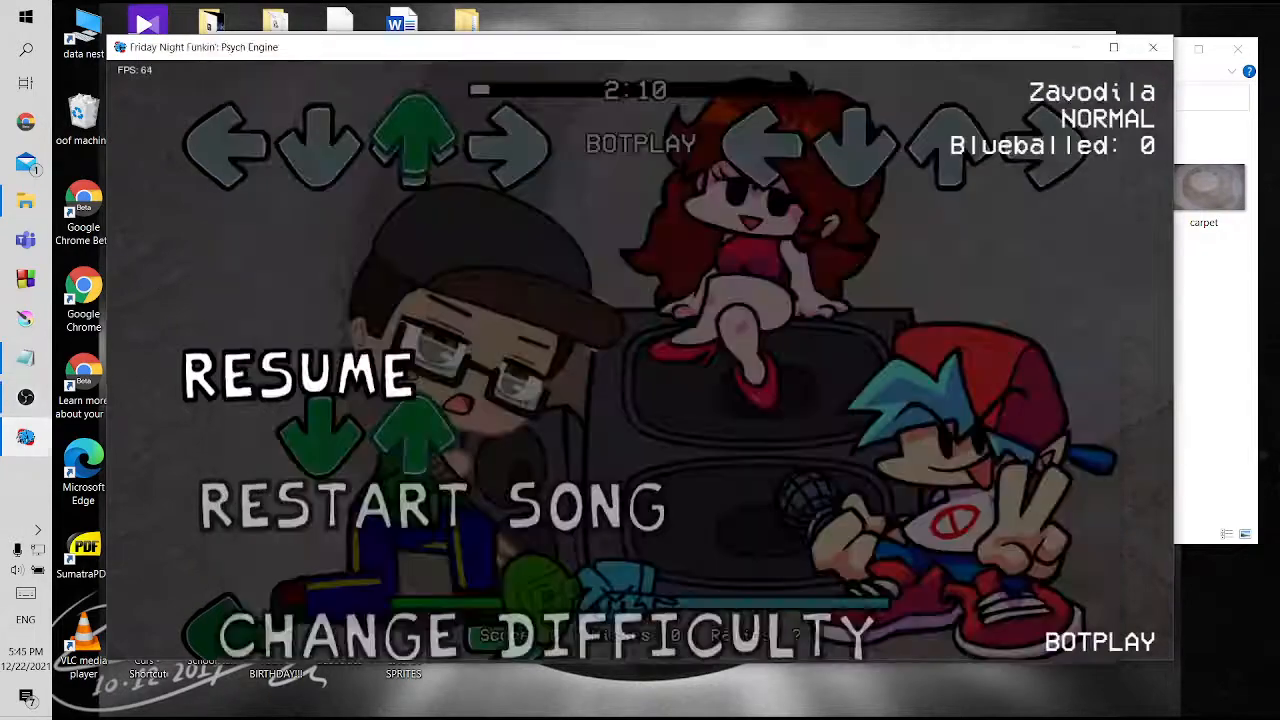
click(149, 278)
Restart Zavodila, and pause it again to exit to the story menu
key(Up)
key(Down)
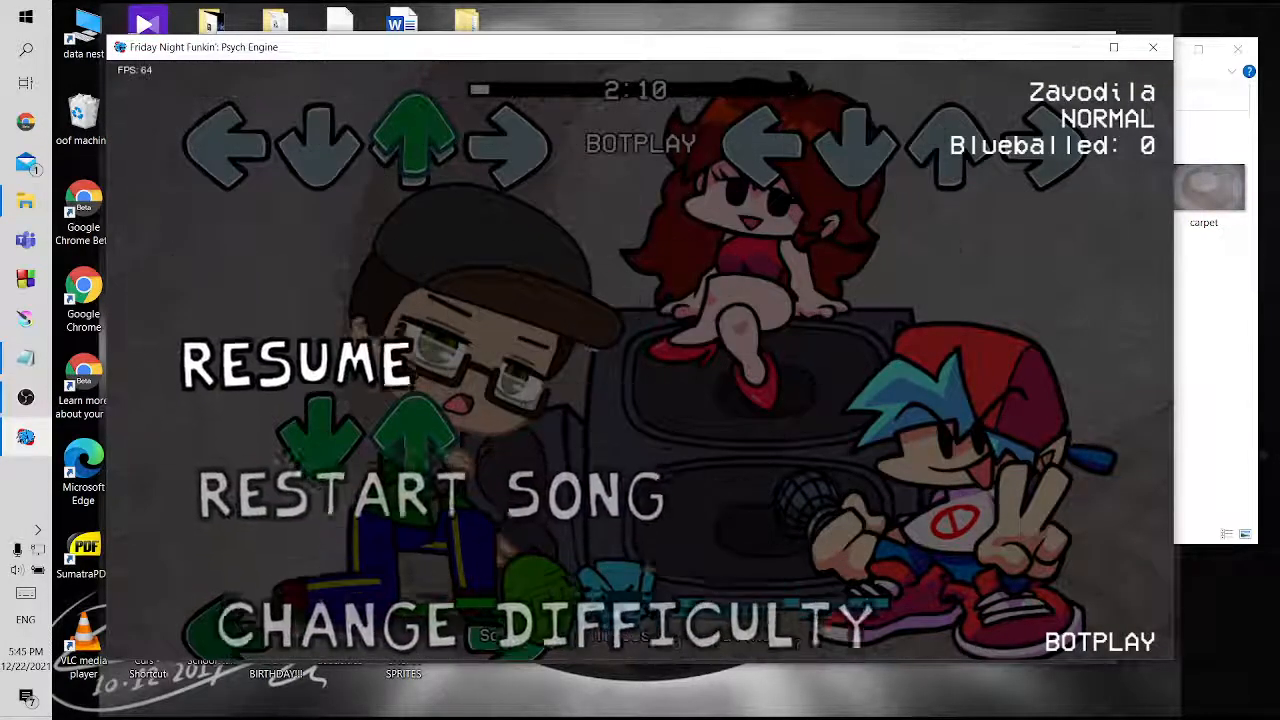
key(Down)
key(Return)
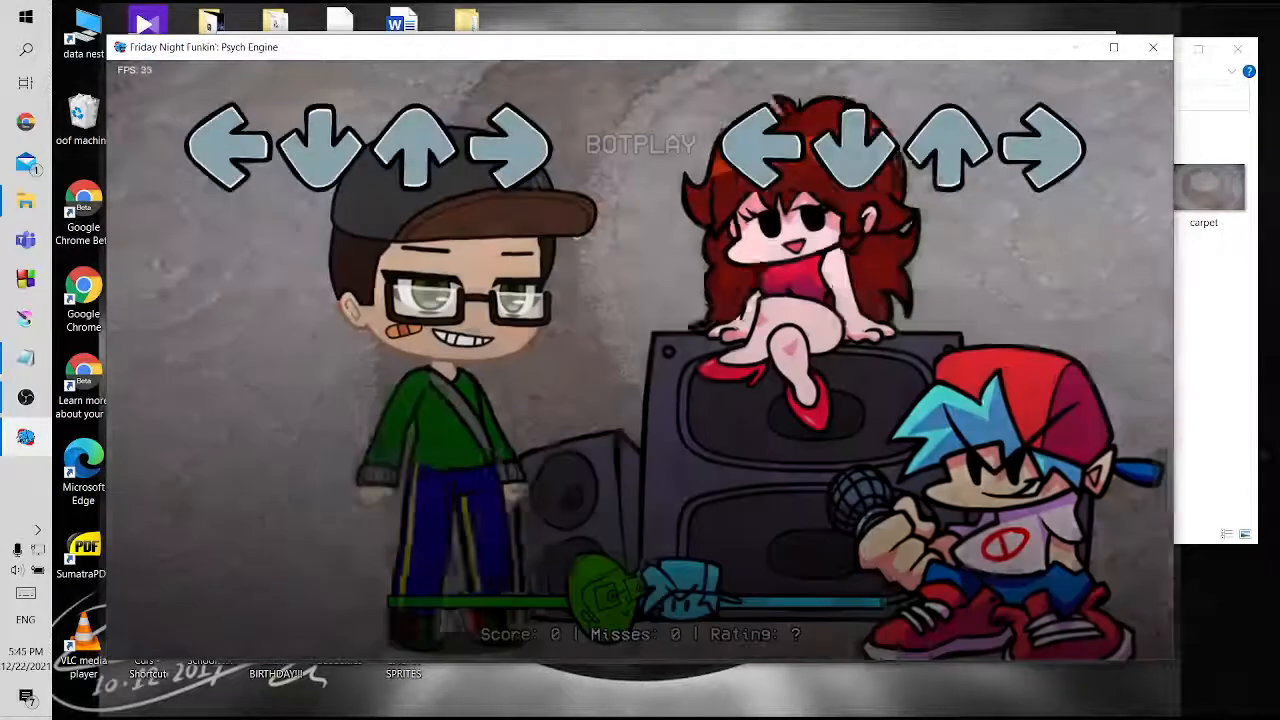
key(Return)
key(Up)
key(Return)
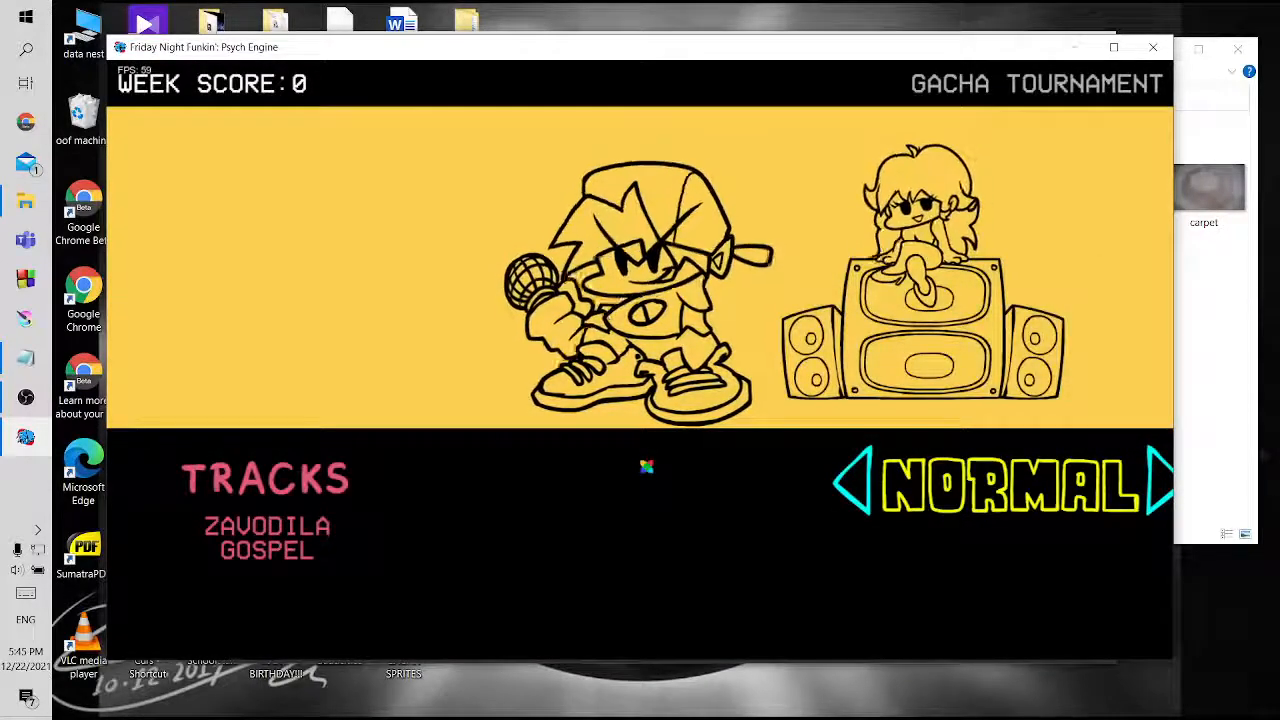
Start the Gacha Tournament week on Normal and advance through all of the opening dialogue into Zavodila
key(Return)
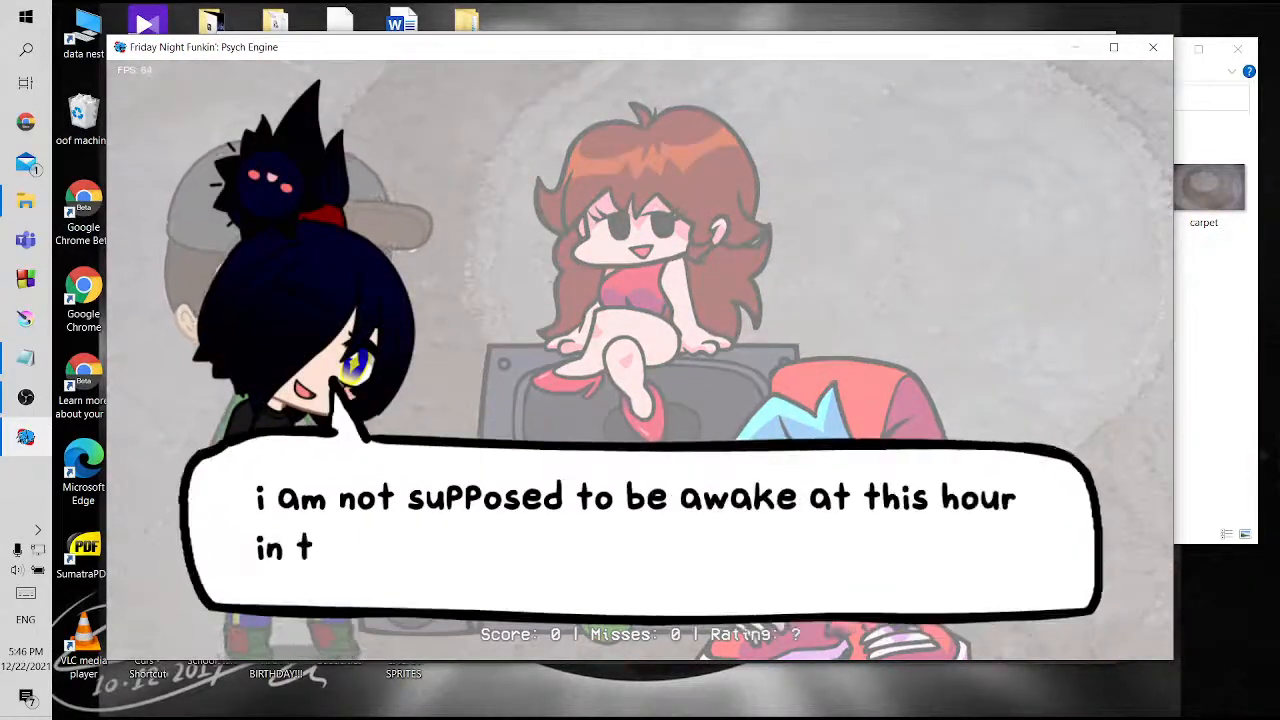
key(Return)
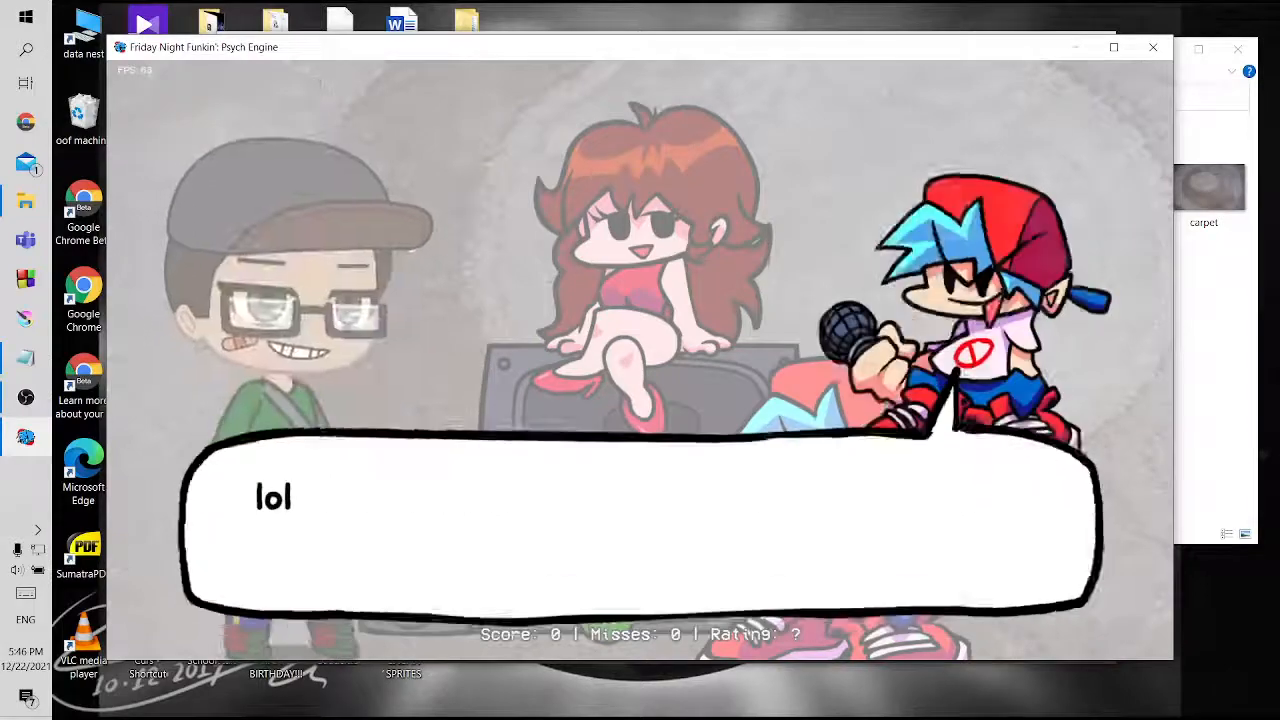
key(Return)
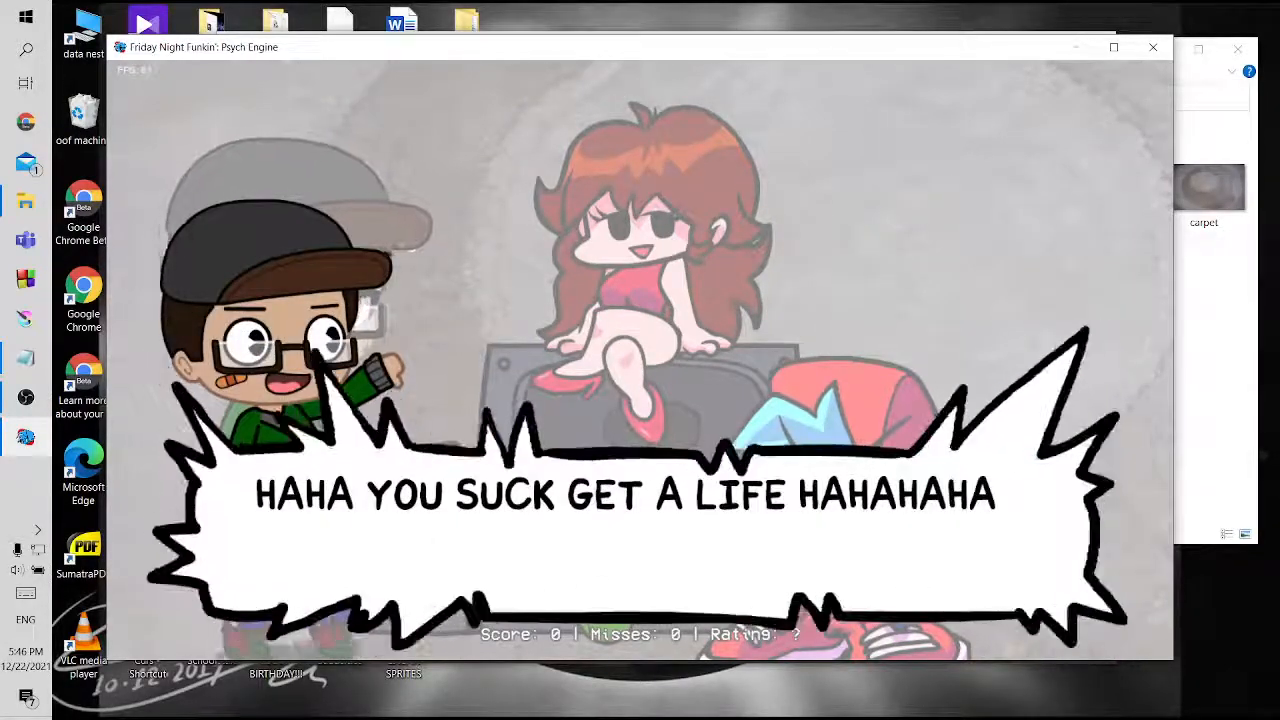
key(Return)
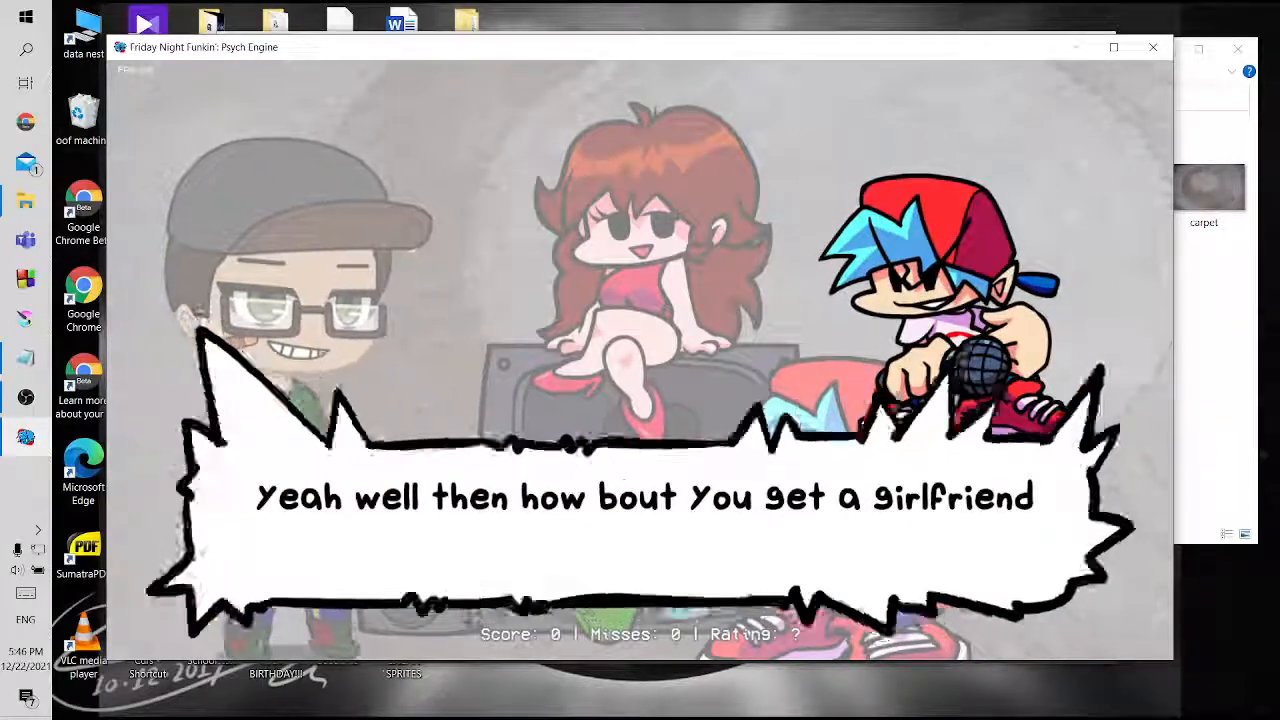
key(Return)
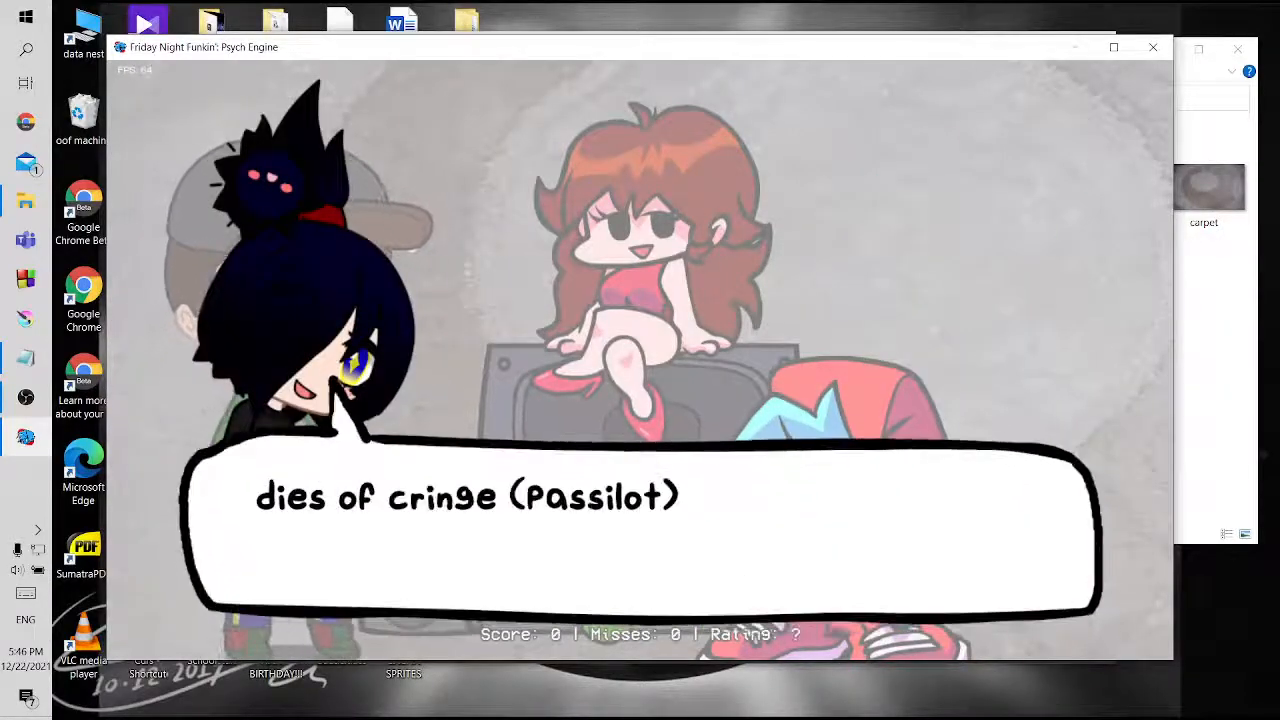
key(Return)
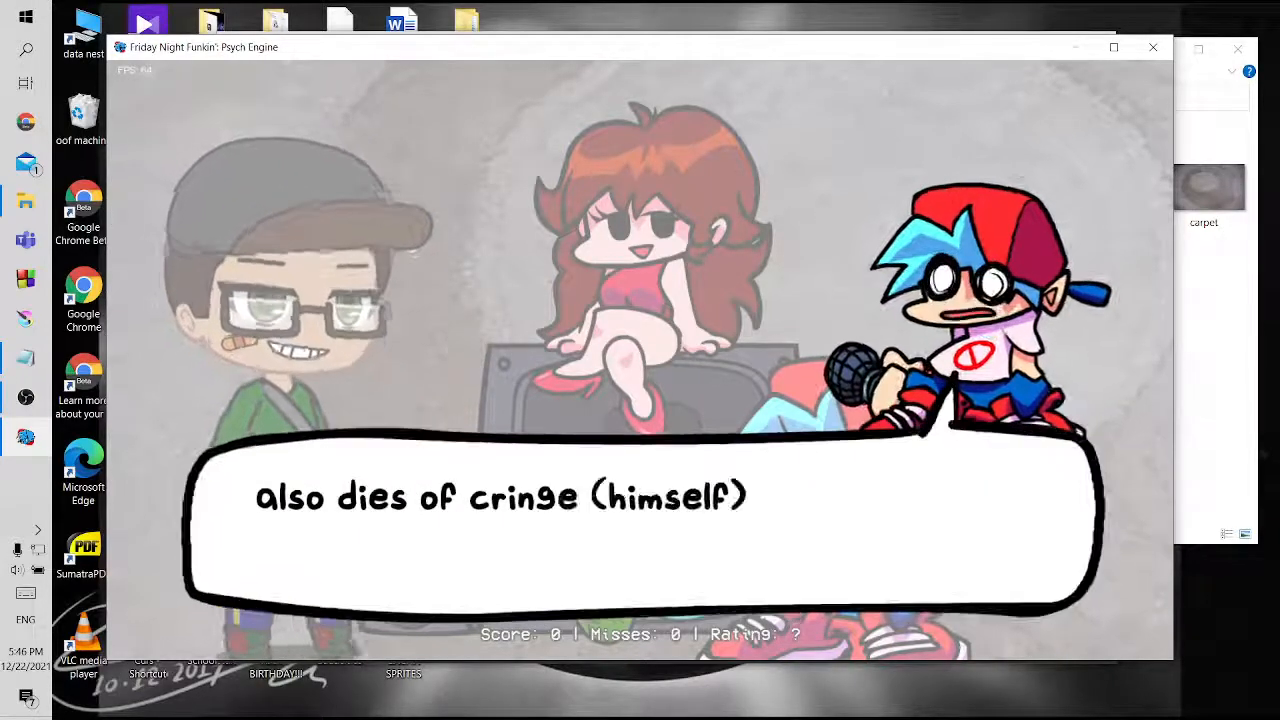
key(Return)
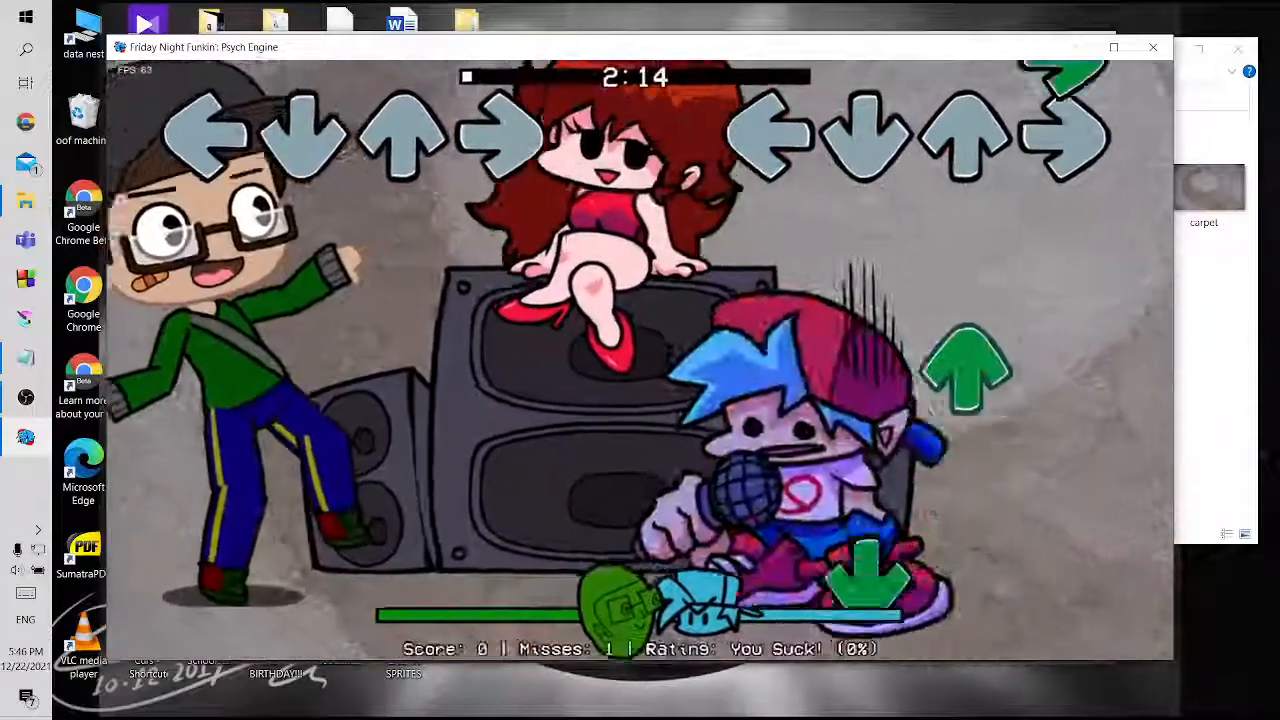
Pause Zavodila and turn on Botplay
key(Return)
key(Down)
key(Down)
key(Down)
key(Down)
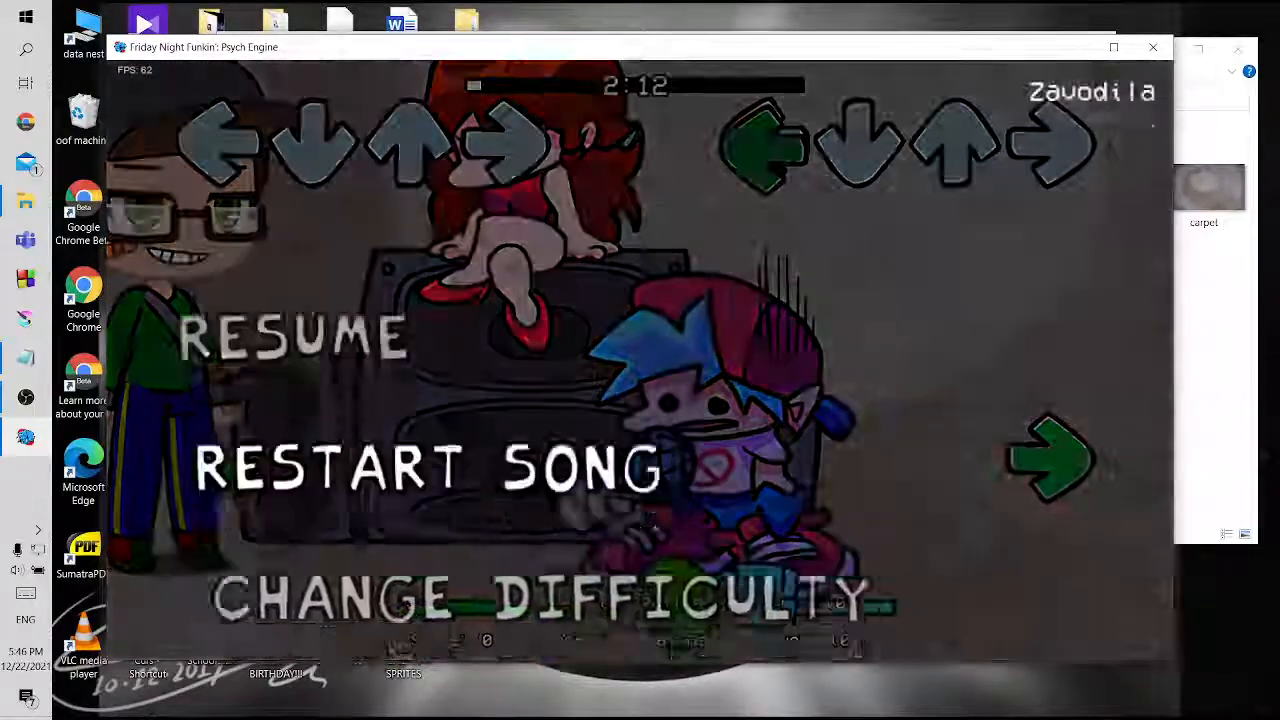
key(Return)
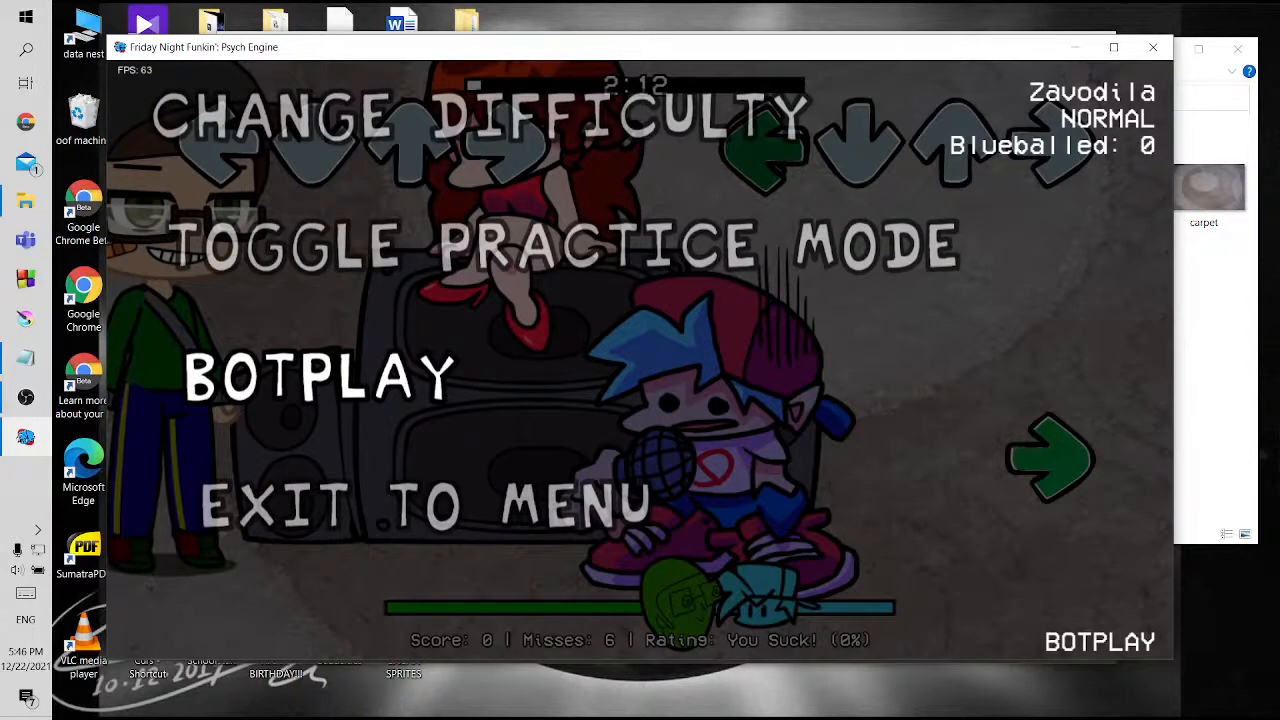
Restart Zavodila to review the notes, splashes and character change, and pause it before switching to OBS
key(Up)
key(Up)
key(Up)
key(Up)
key(Down)
key(Return)
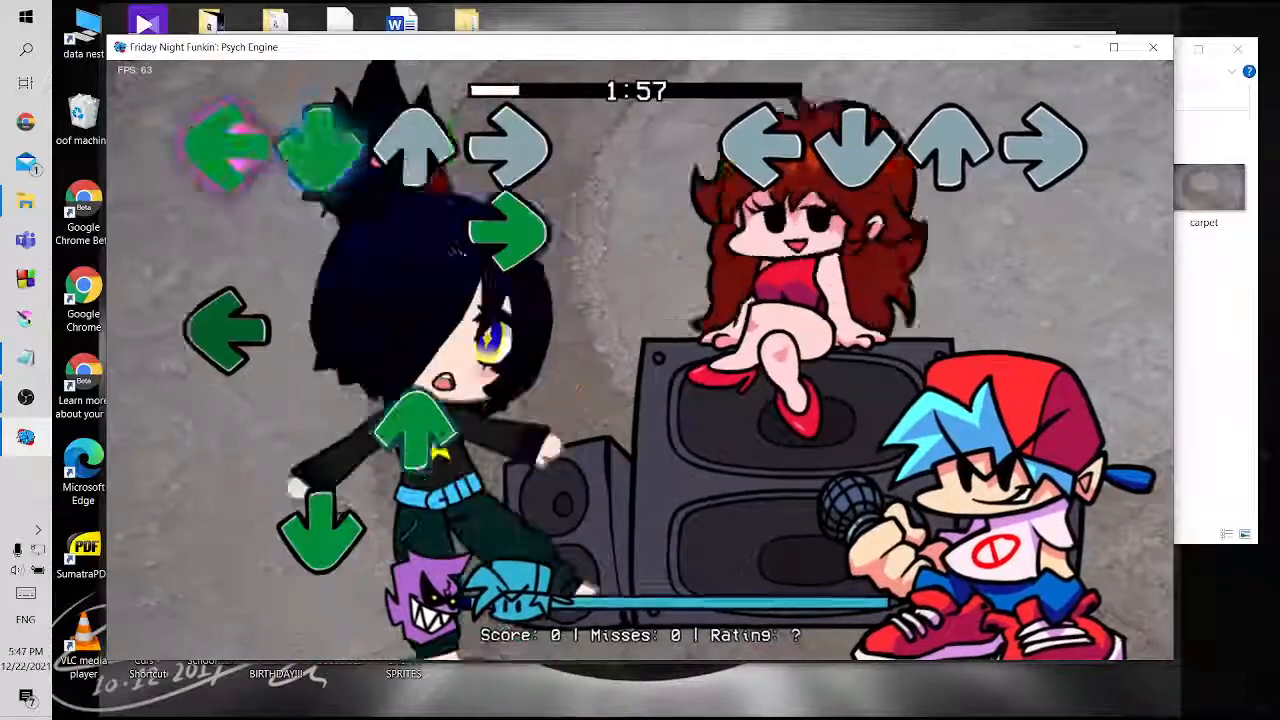
key(Return)
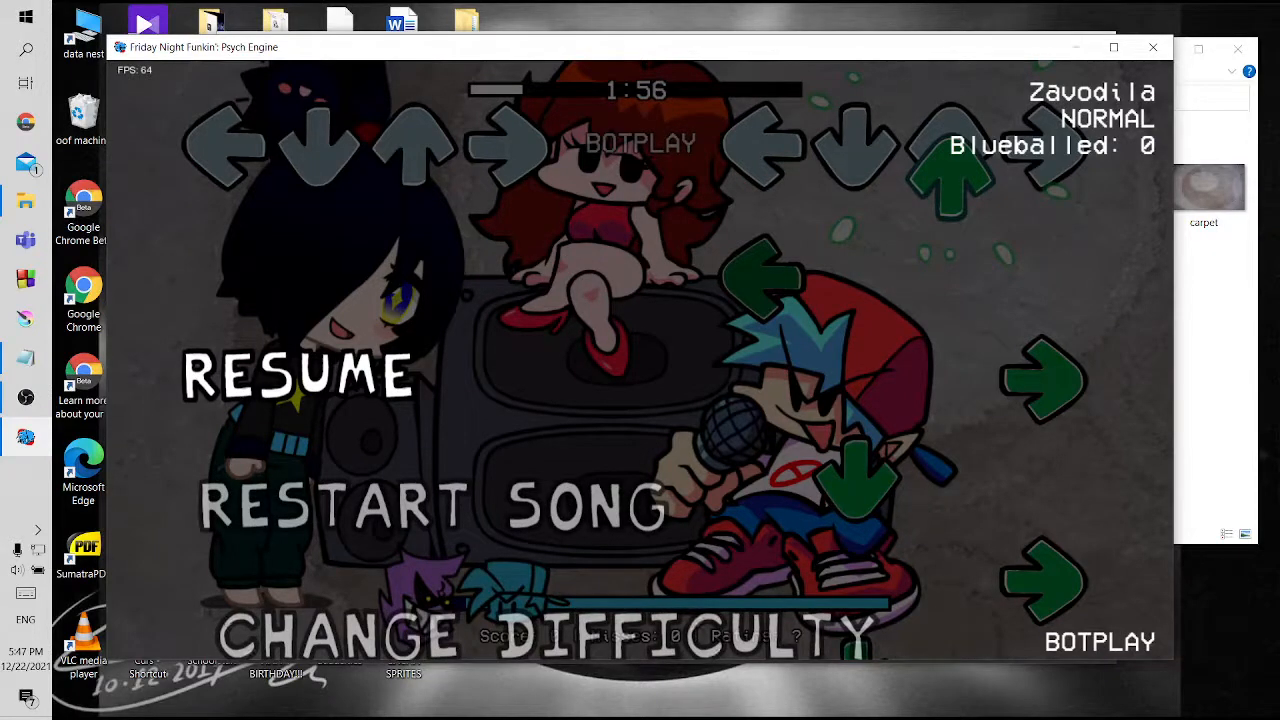
click(13, 400)
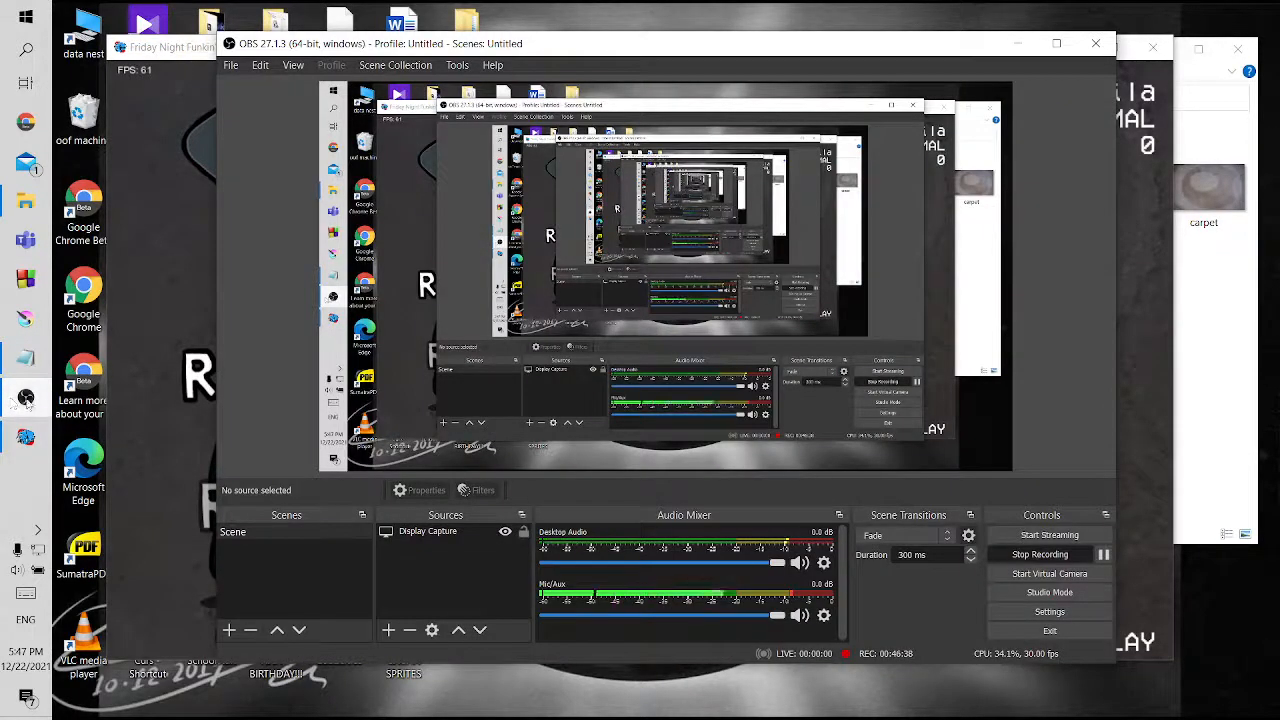